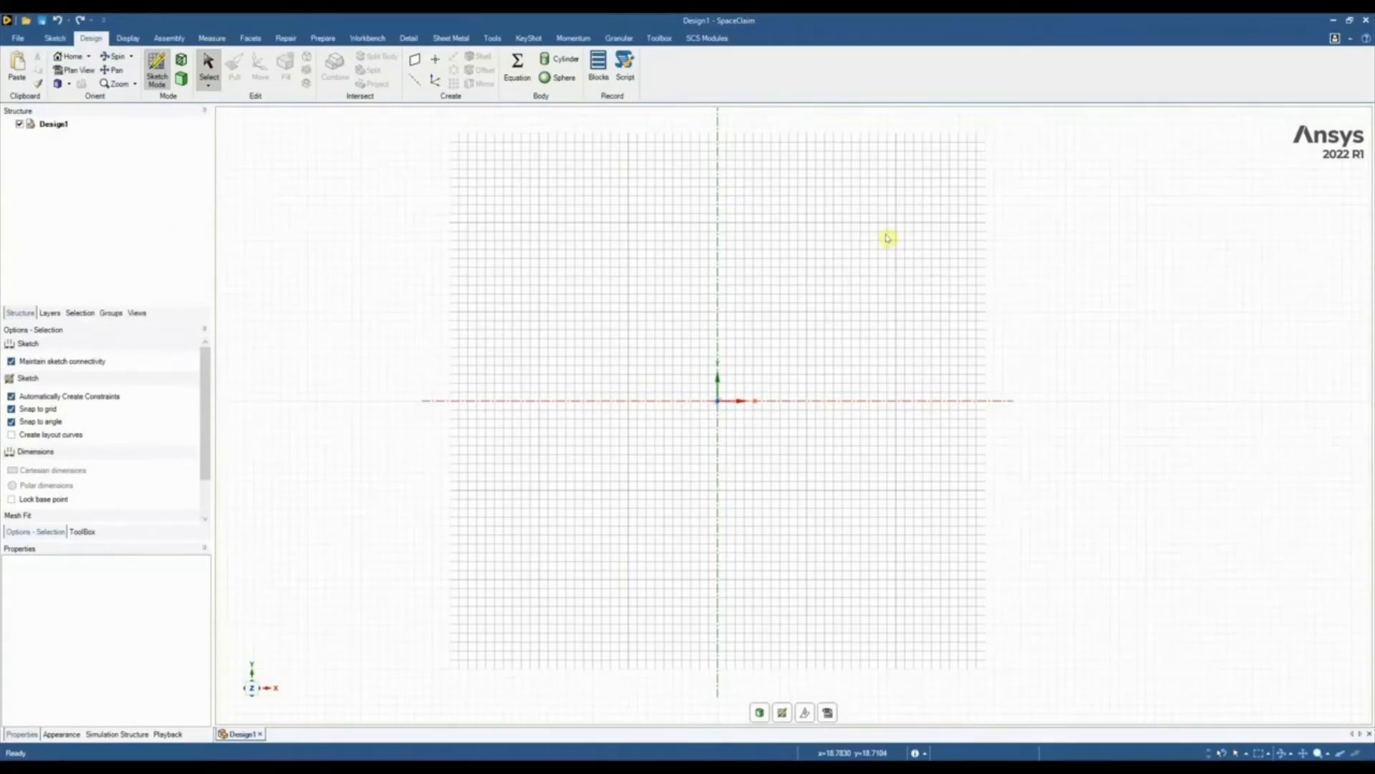
Open Manifold.stl from the Reverse Engineering Webinar folder as an STL file with automatic units
scroll(887, 238, down, 1)
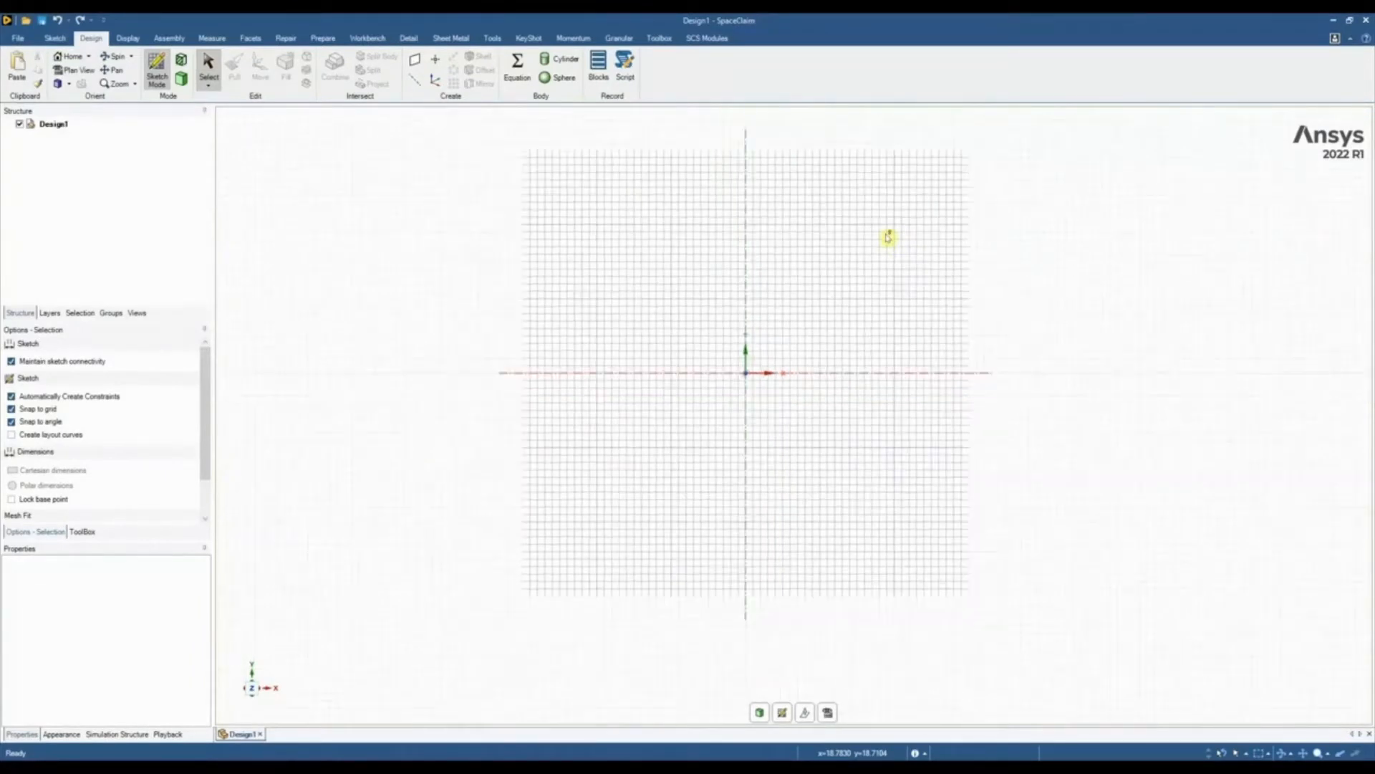
click(17, 38)
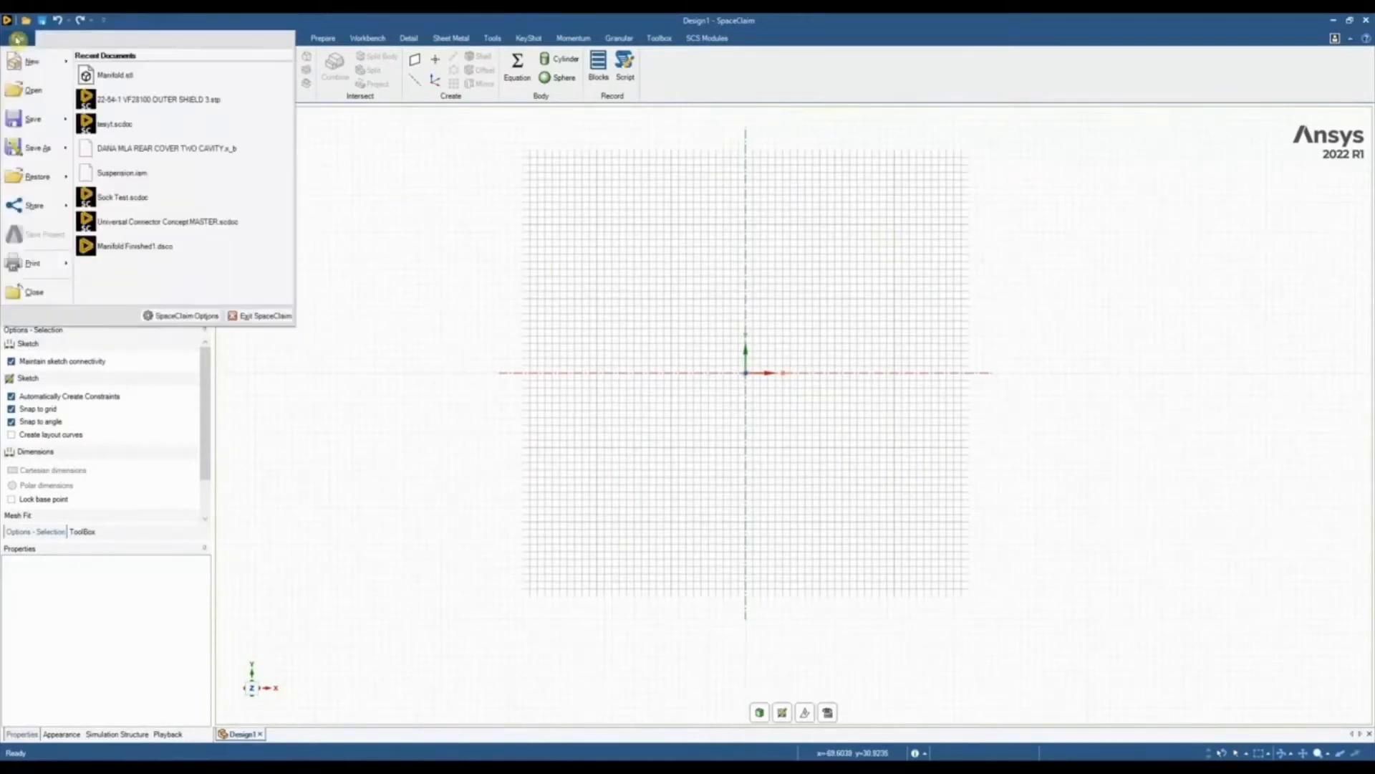
click(29, 90)
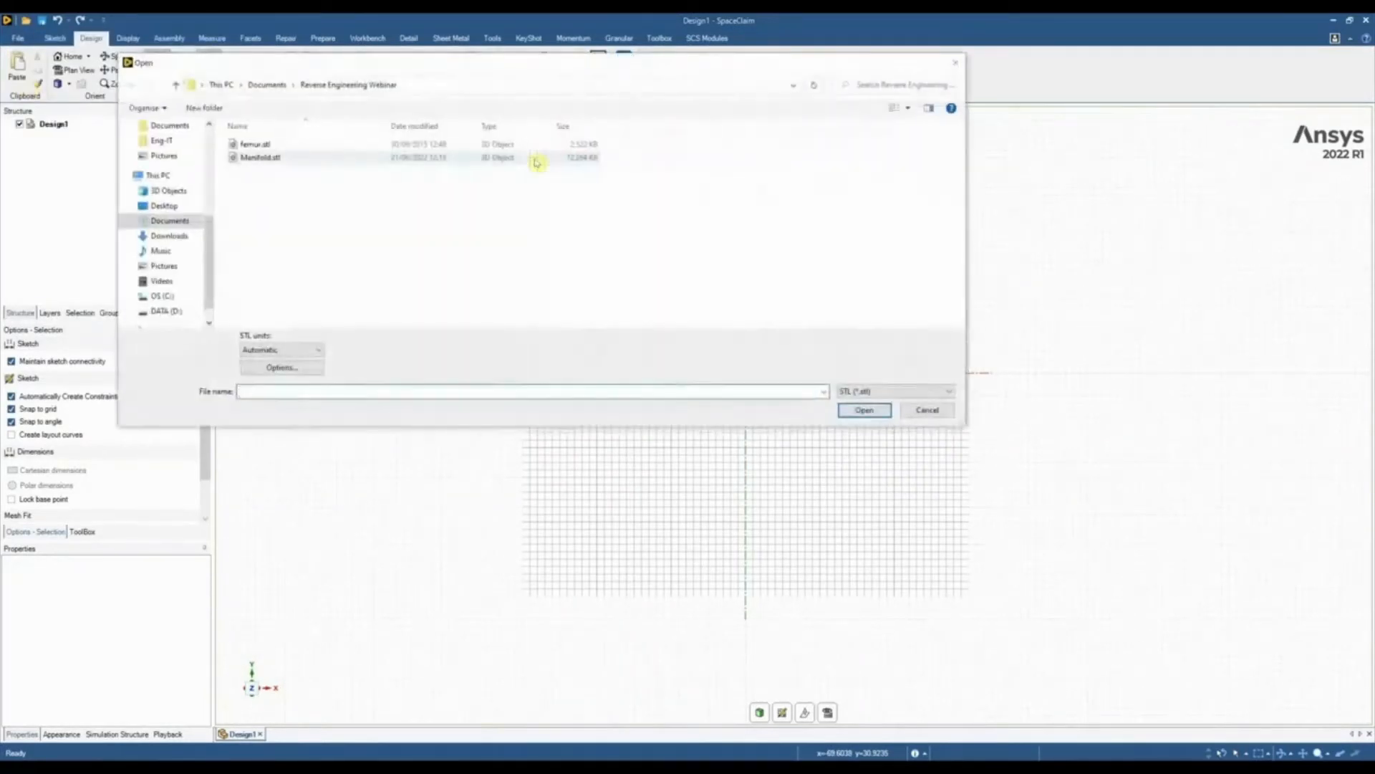
click(852, 391)
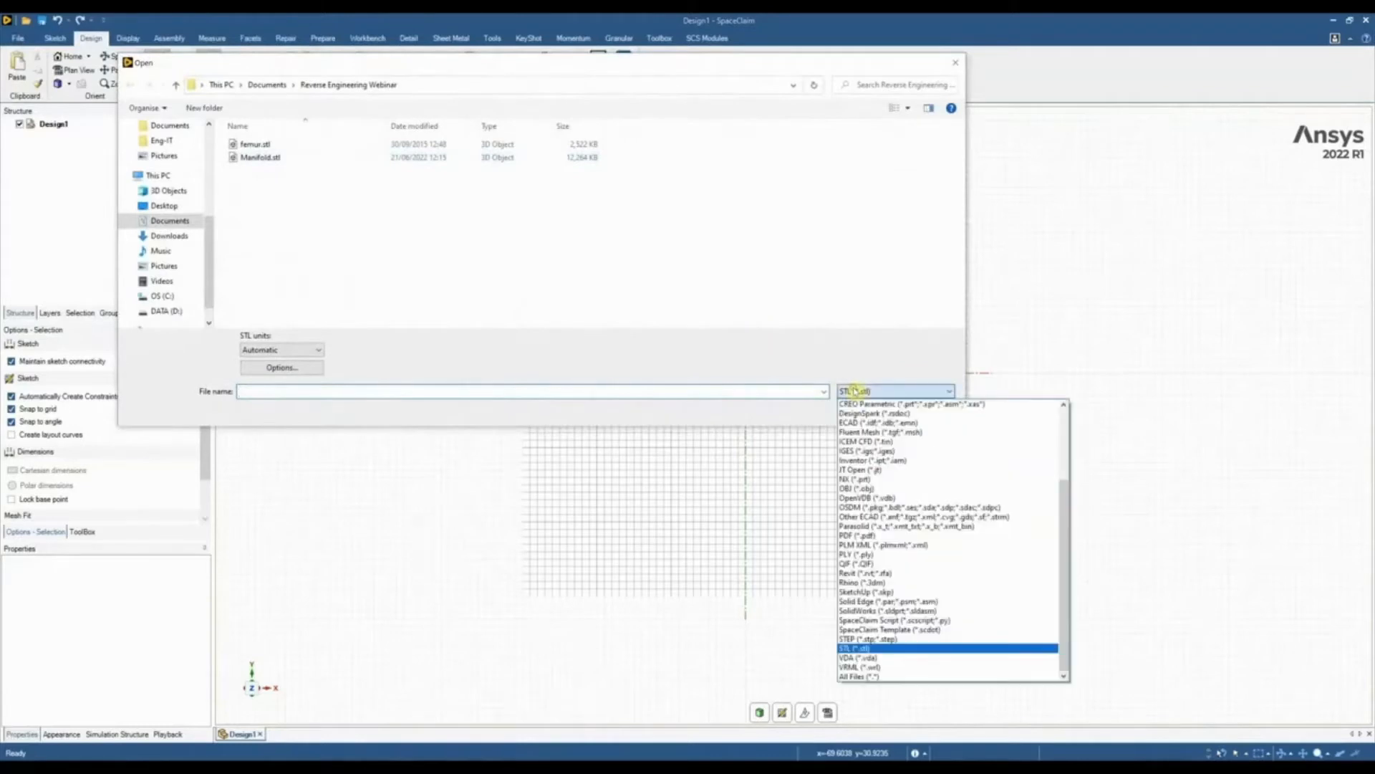
scroll(885, 432, up, 4)
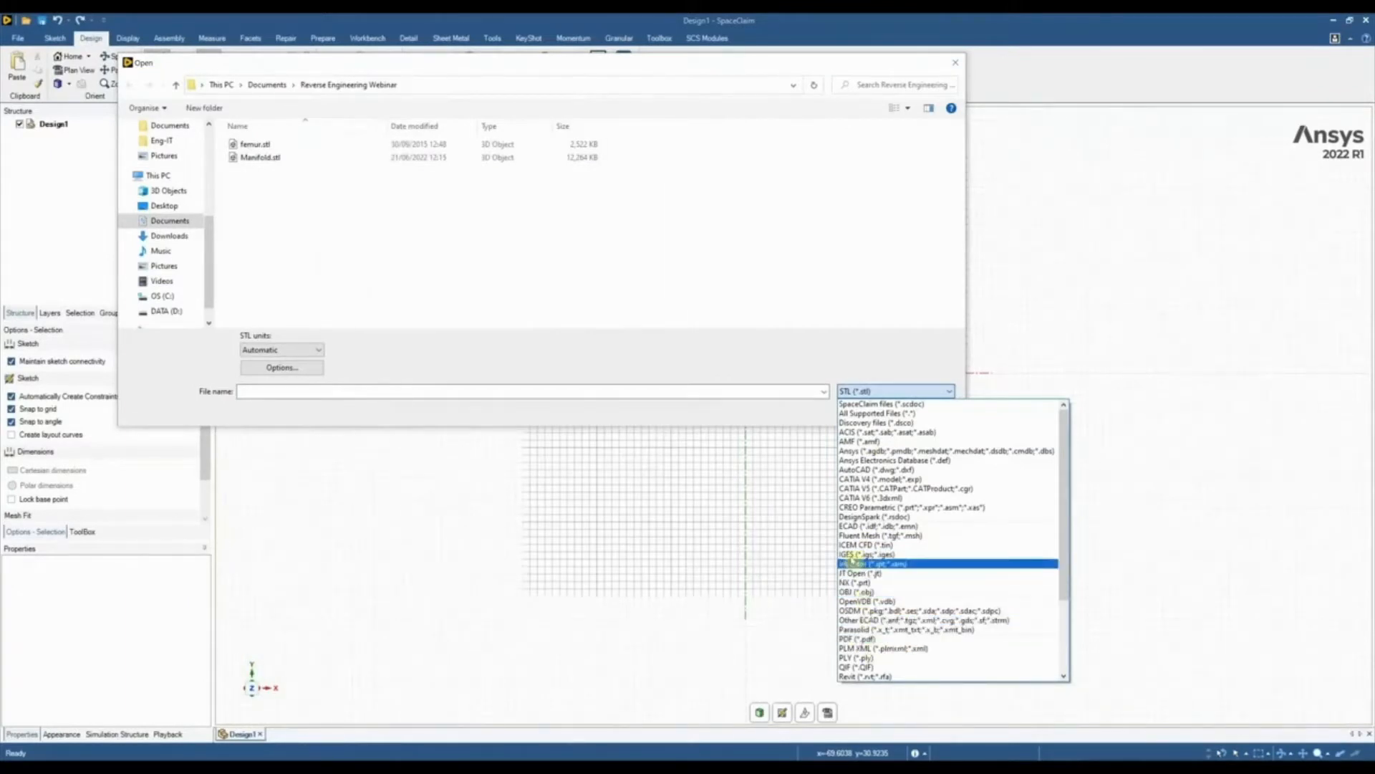
scroll(866, 561, down, 2)
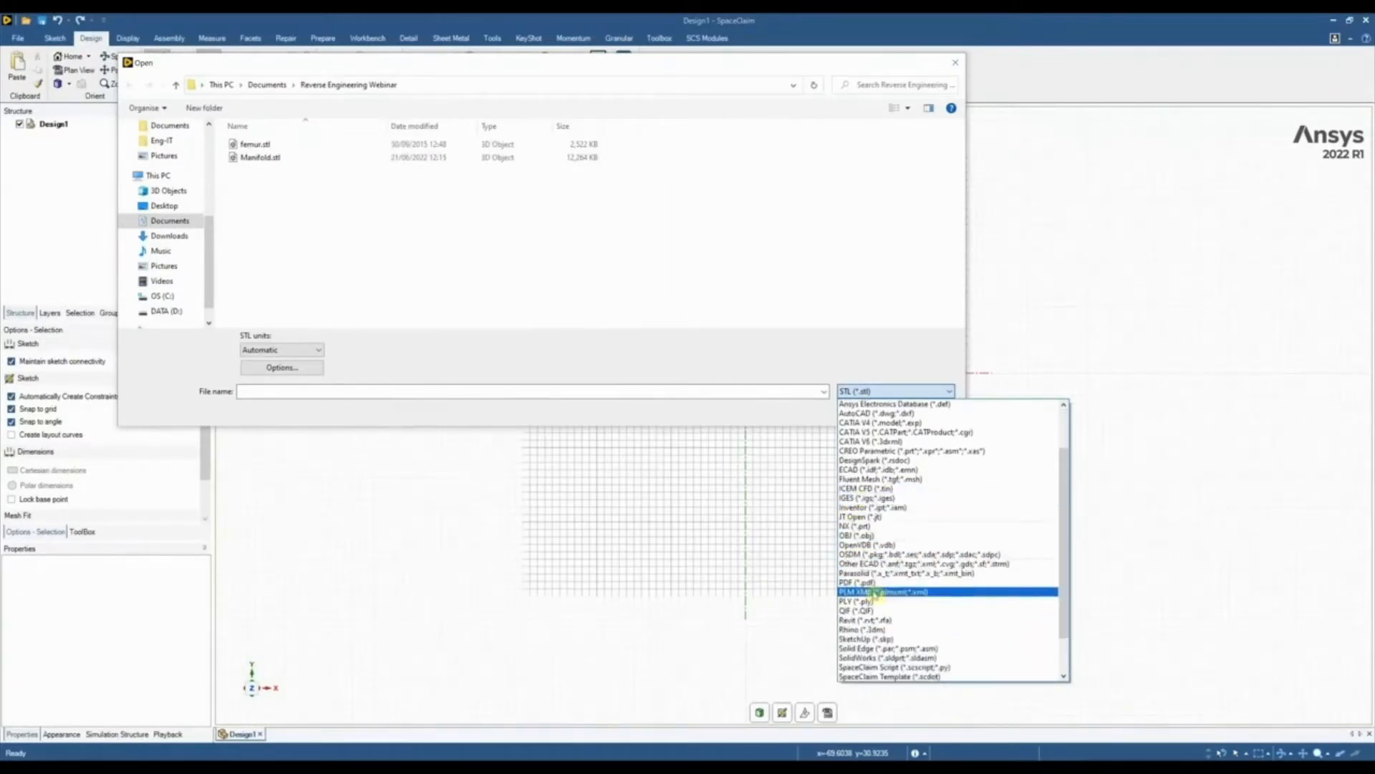
scroll(887, 644, down, 2)
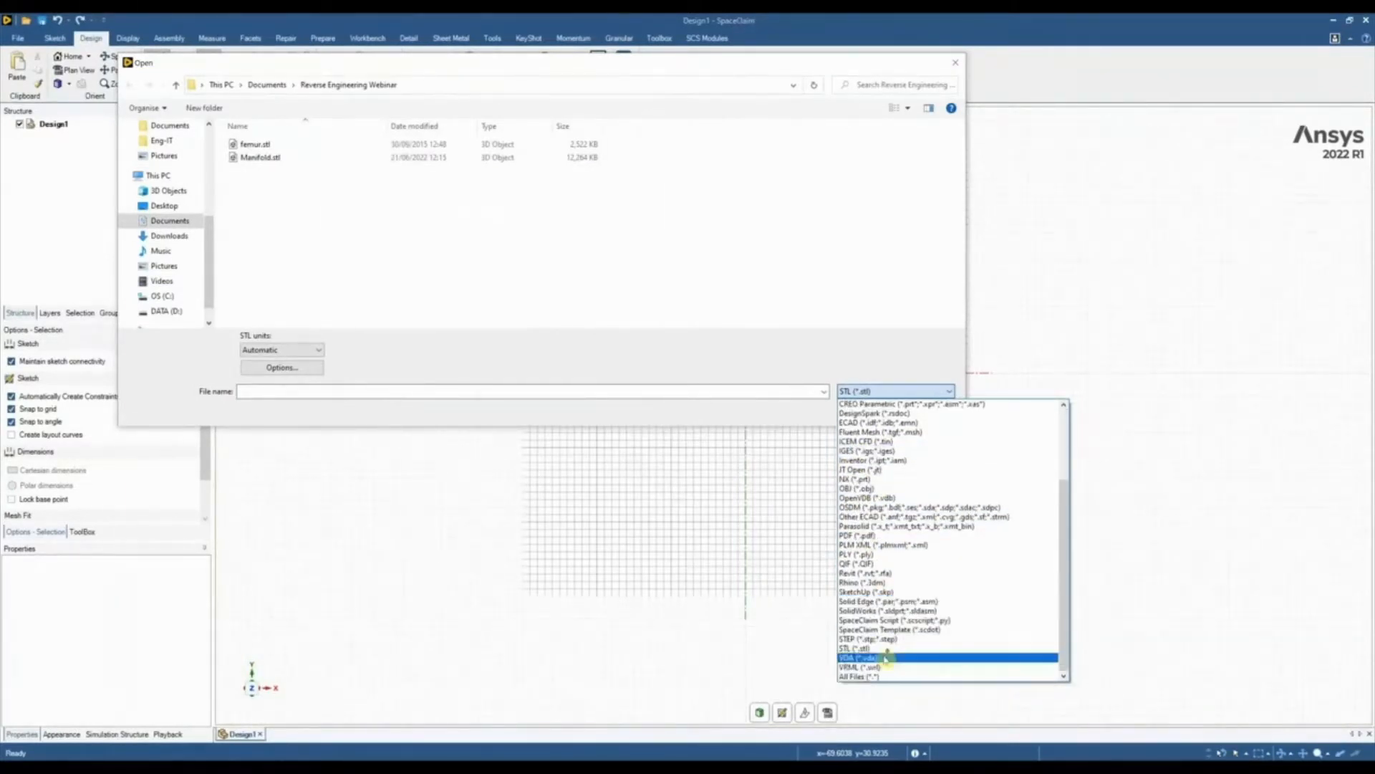
click(638, 343)
click(260, 157)
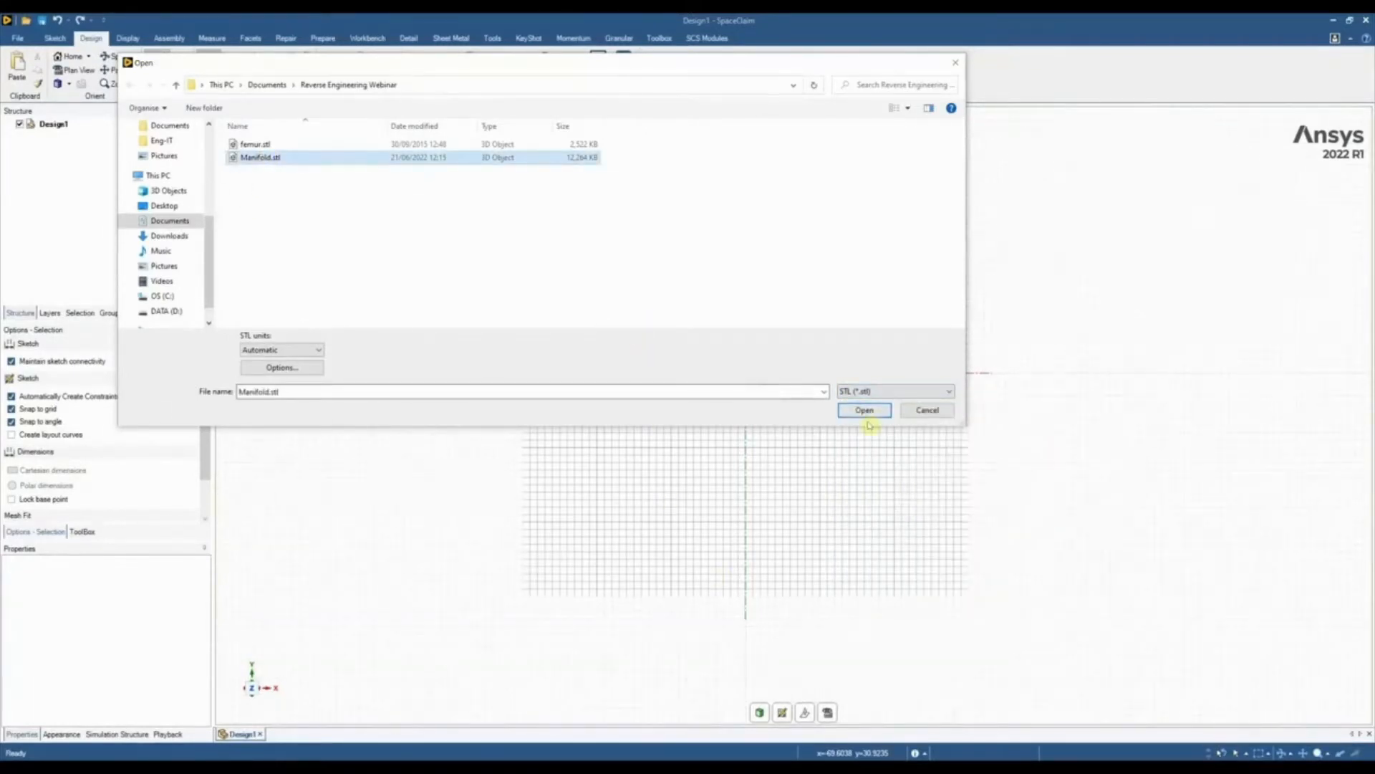
click(865, 411)
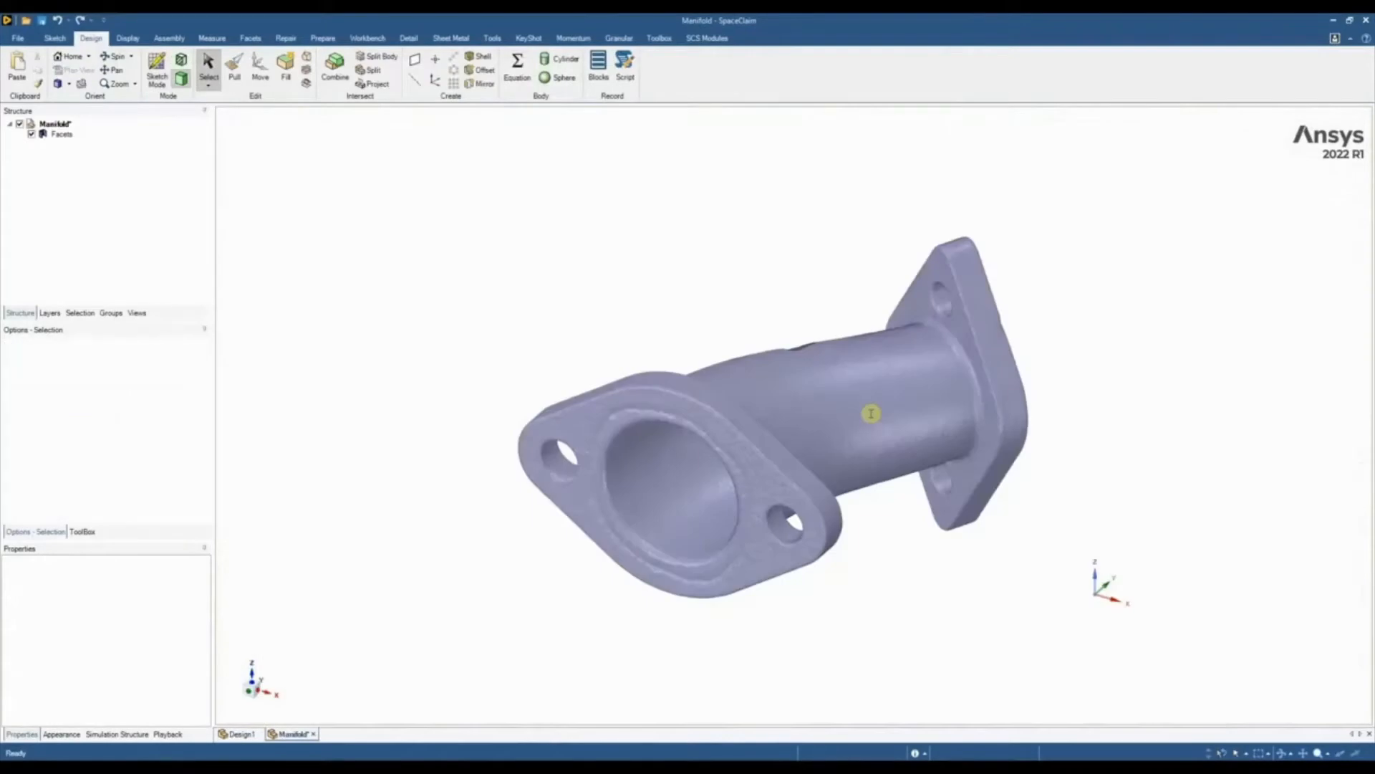
Inspect the manifold mesh from several angles and run Check Facets on the faceted body
mouse_move(651, 320)
middle_down()
mouse_move(648, 353)
mouse_move(737, 218)
mouse_move(686, 338)
mouse_move(675, 547)
mouse_move(771, 482)
mouse_move(651, 552)
middle_up()
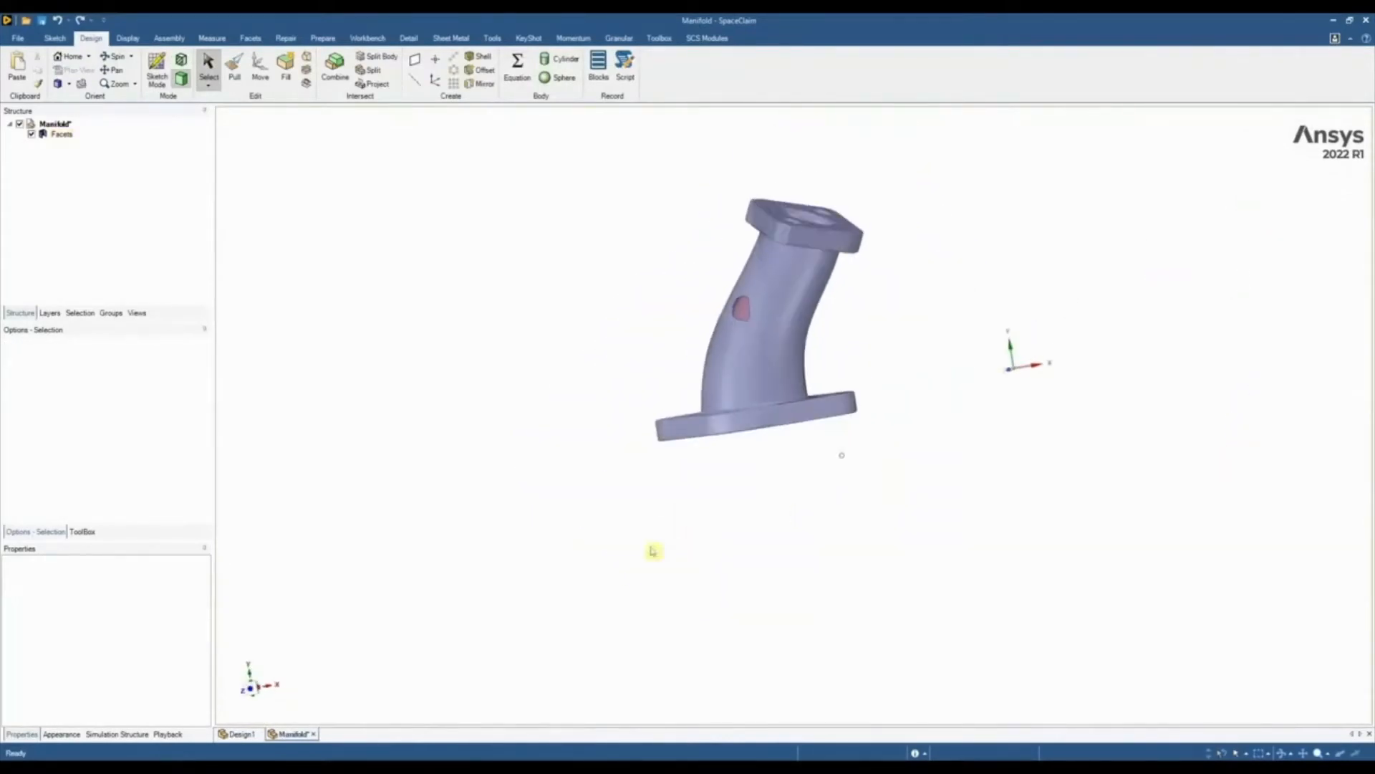
middle_drag(857, 334, 775, 154)
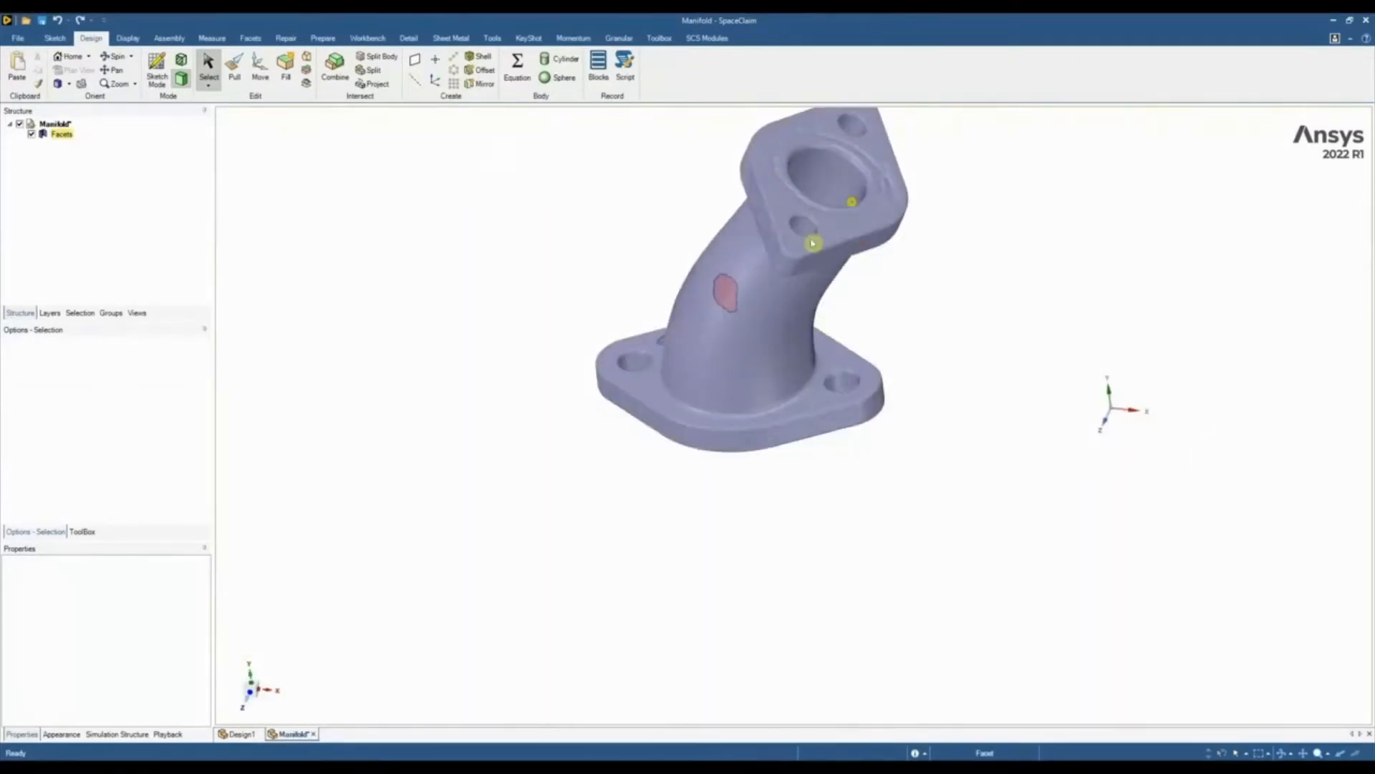
middle_drag(680, 345, 772, 248)
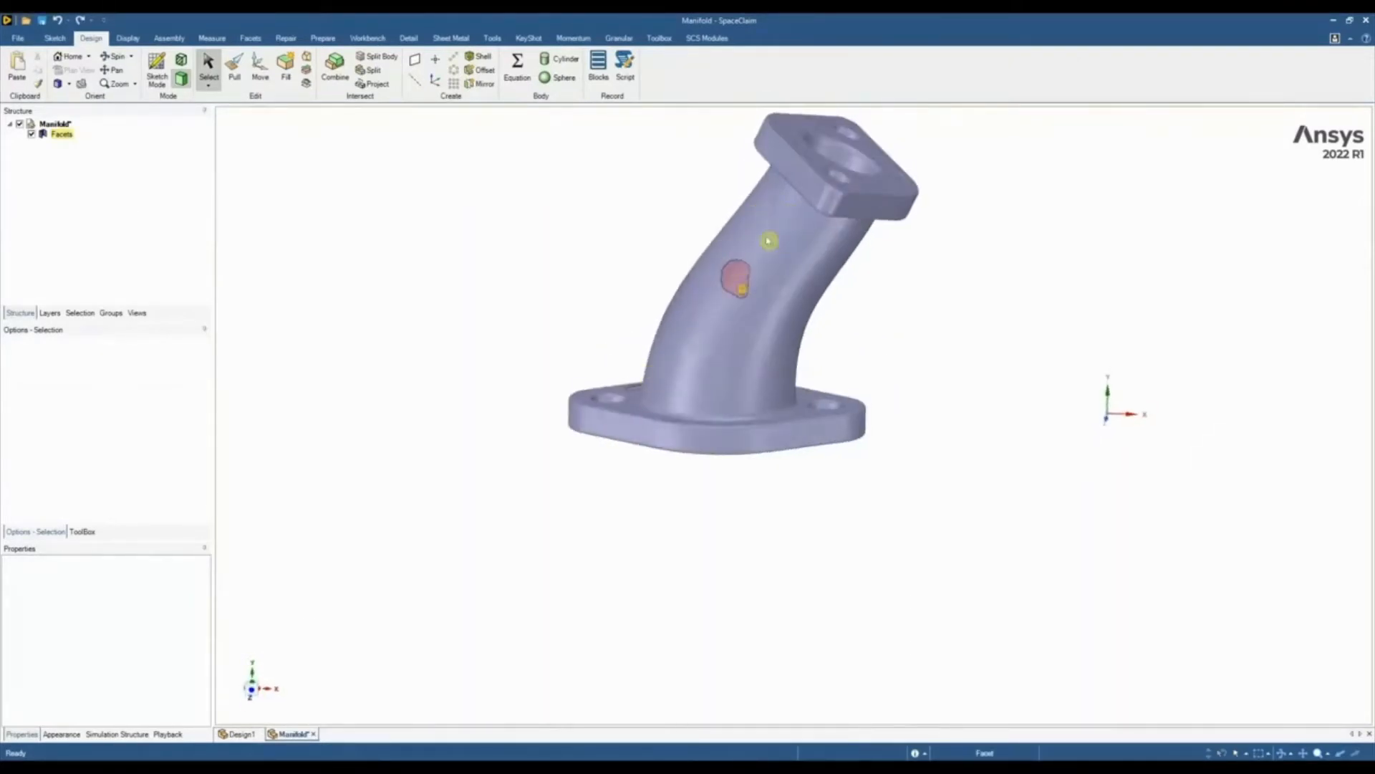
click(251, 681)
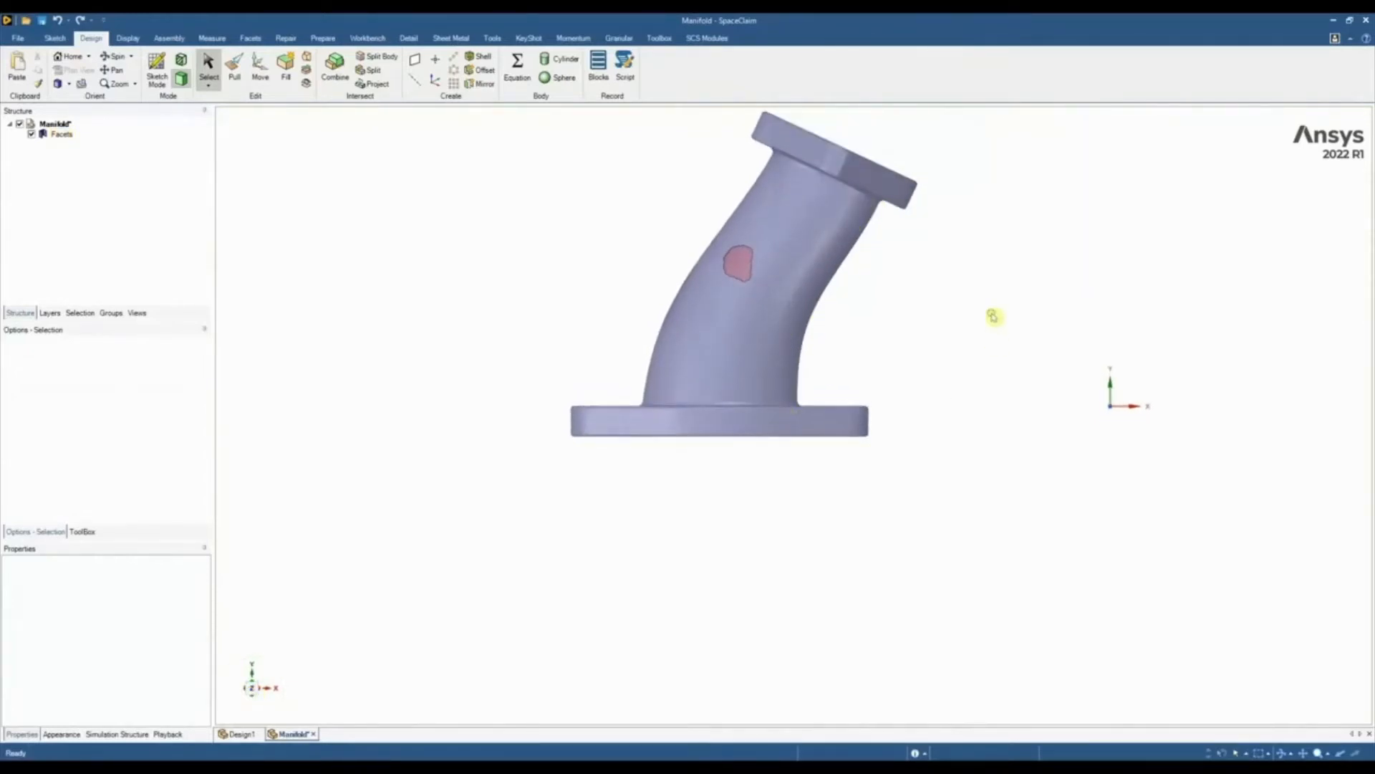
middle_drag(993, 316, 944, 391)
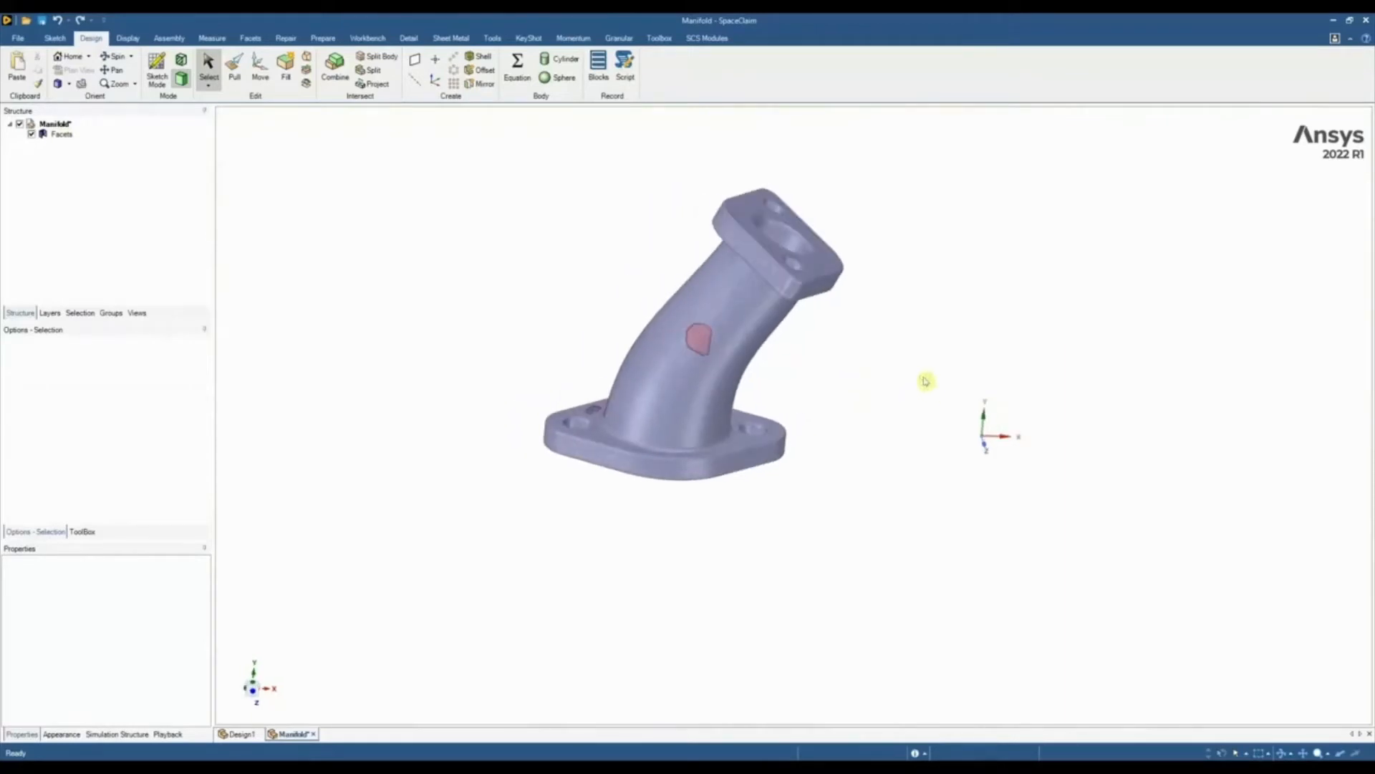
scroll(688, 343, up, 3)
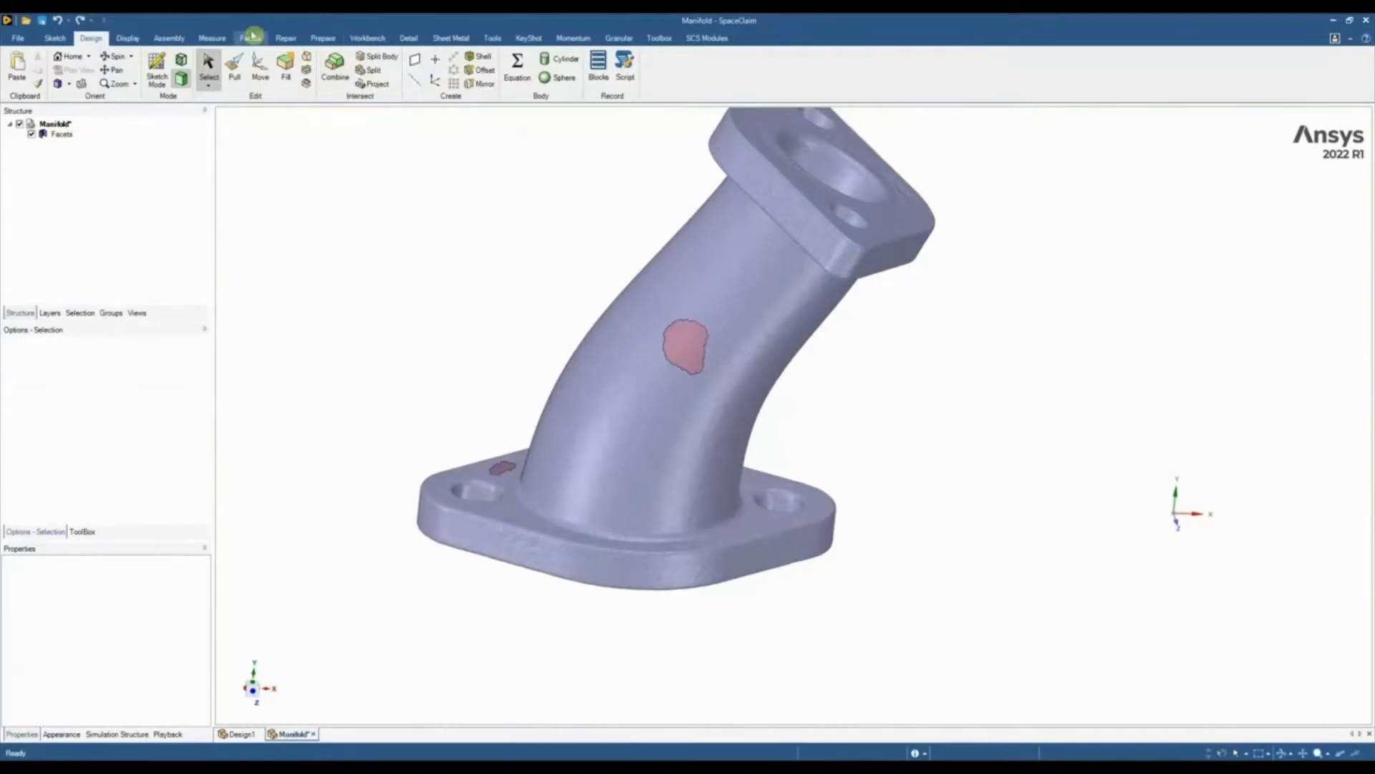
click(251, 37)
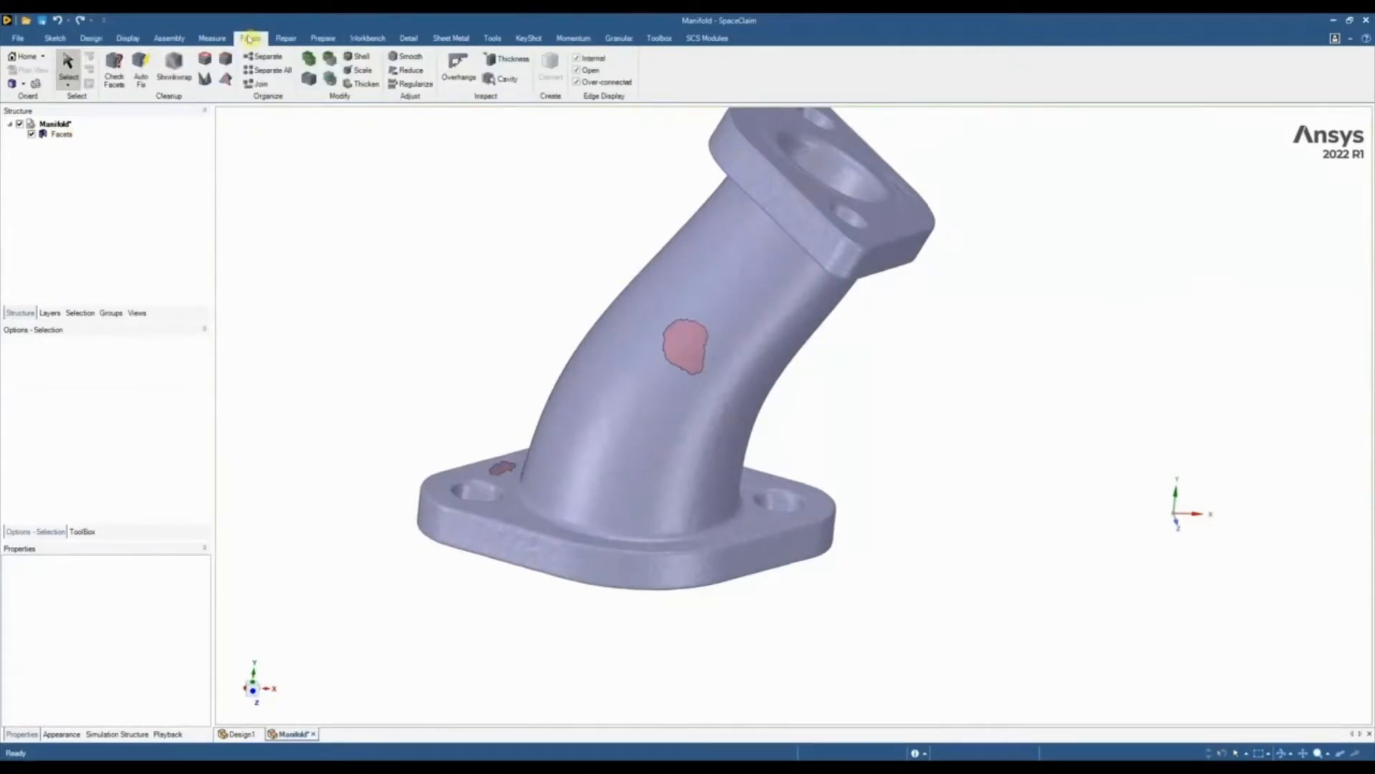
click(111, 75)
click(755, 292)
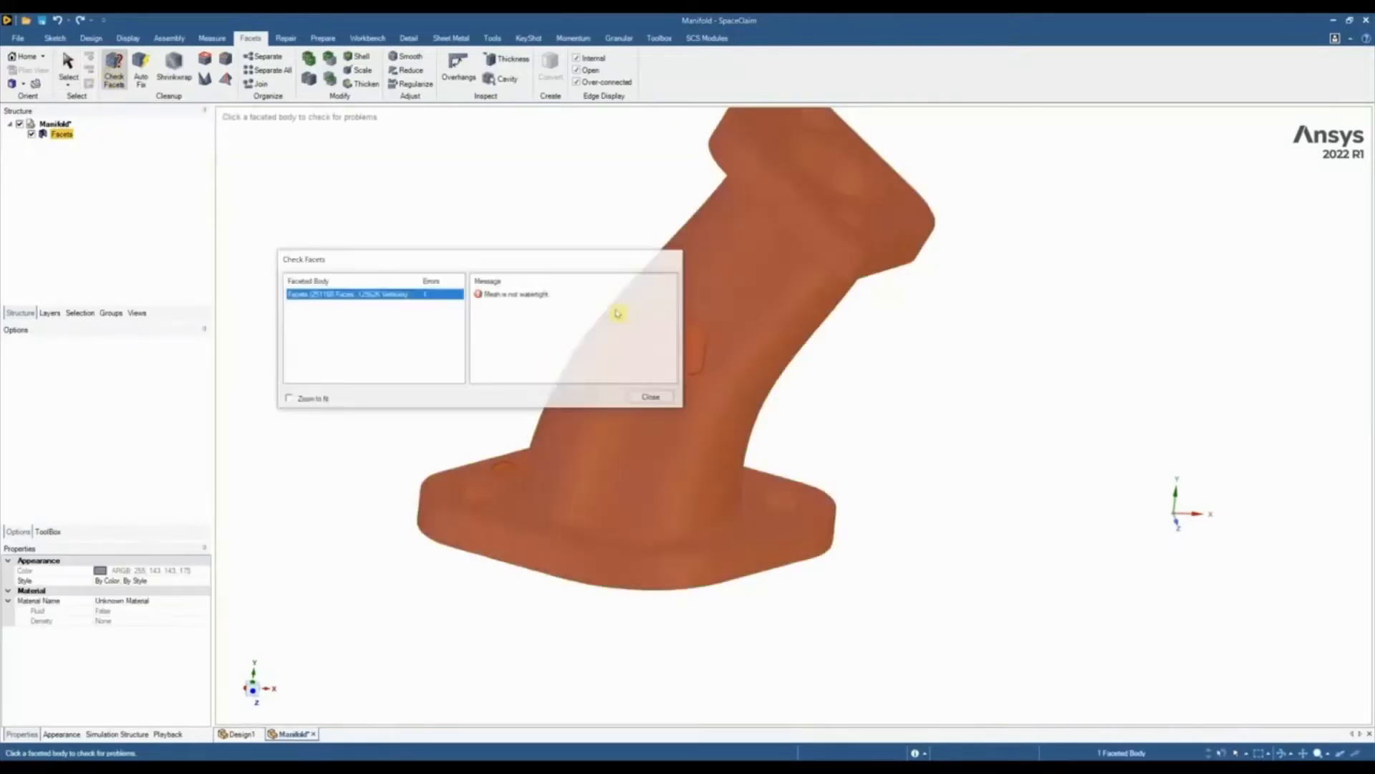
click(644, 394)
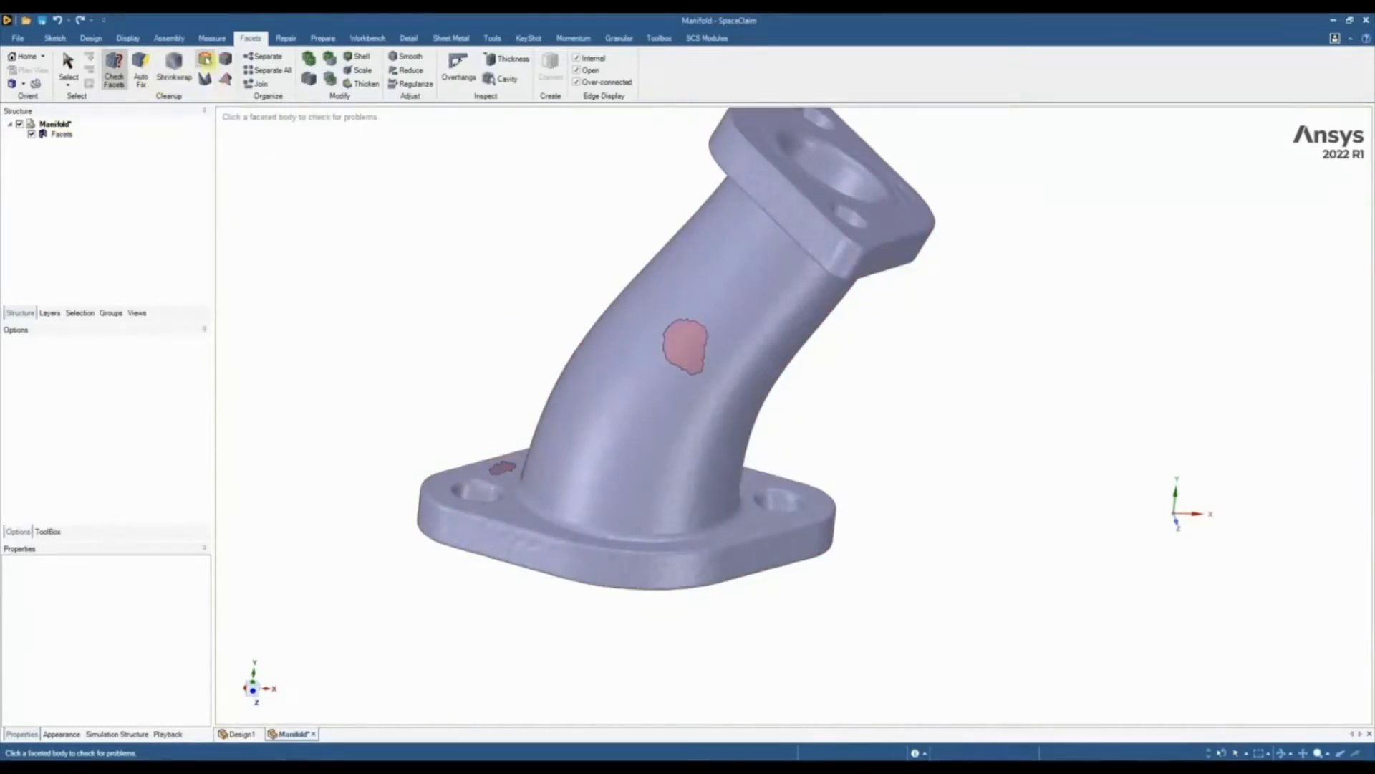
Fill the mesh openings, using Patch for the hole in the curved pipe and Cap for the hole in the base flange
click(205, 60)
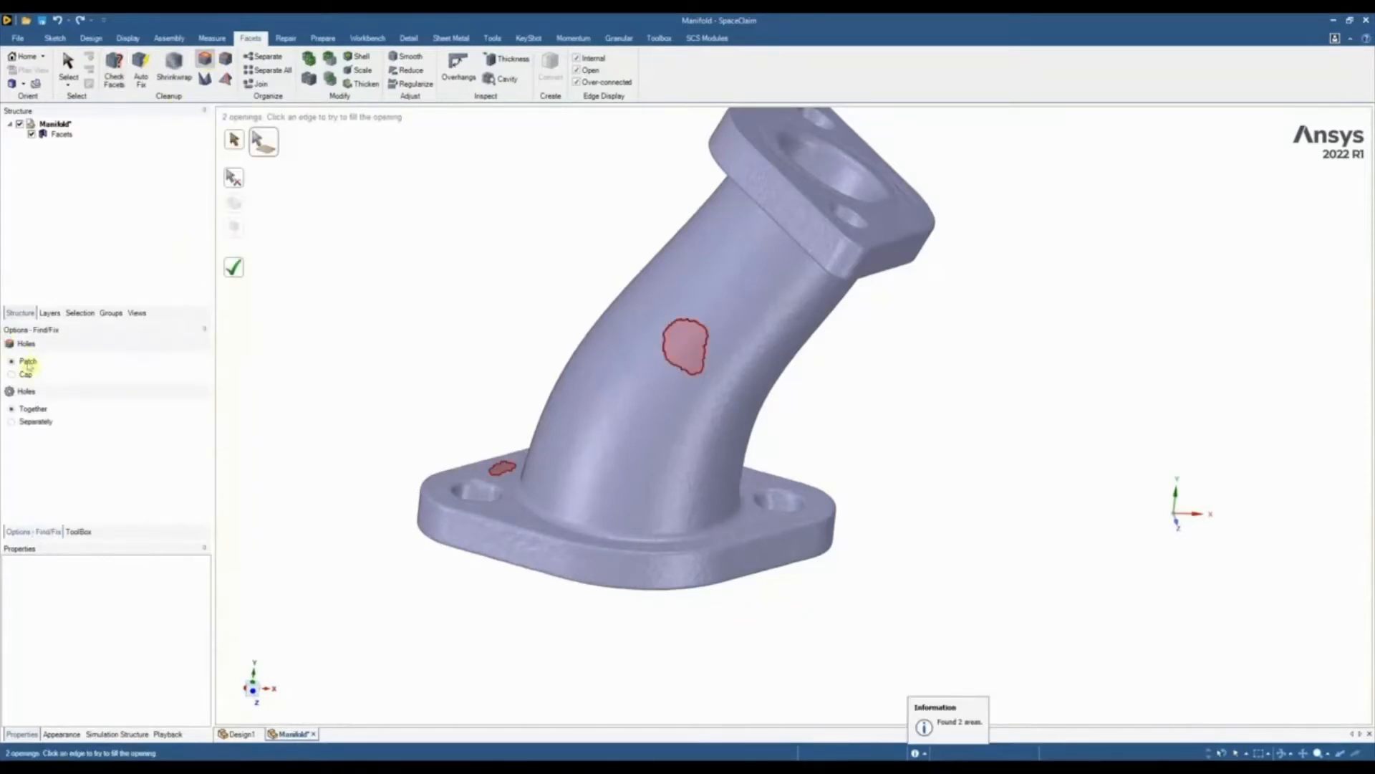
click(690, 326)
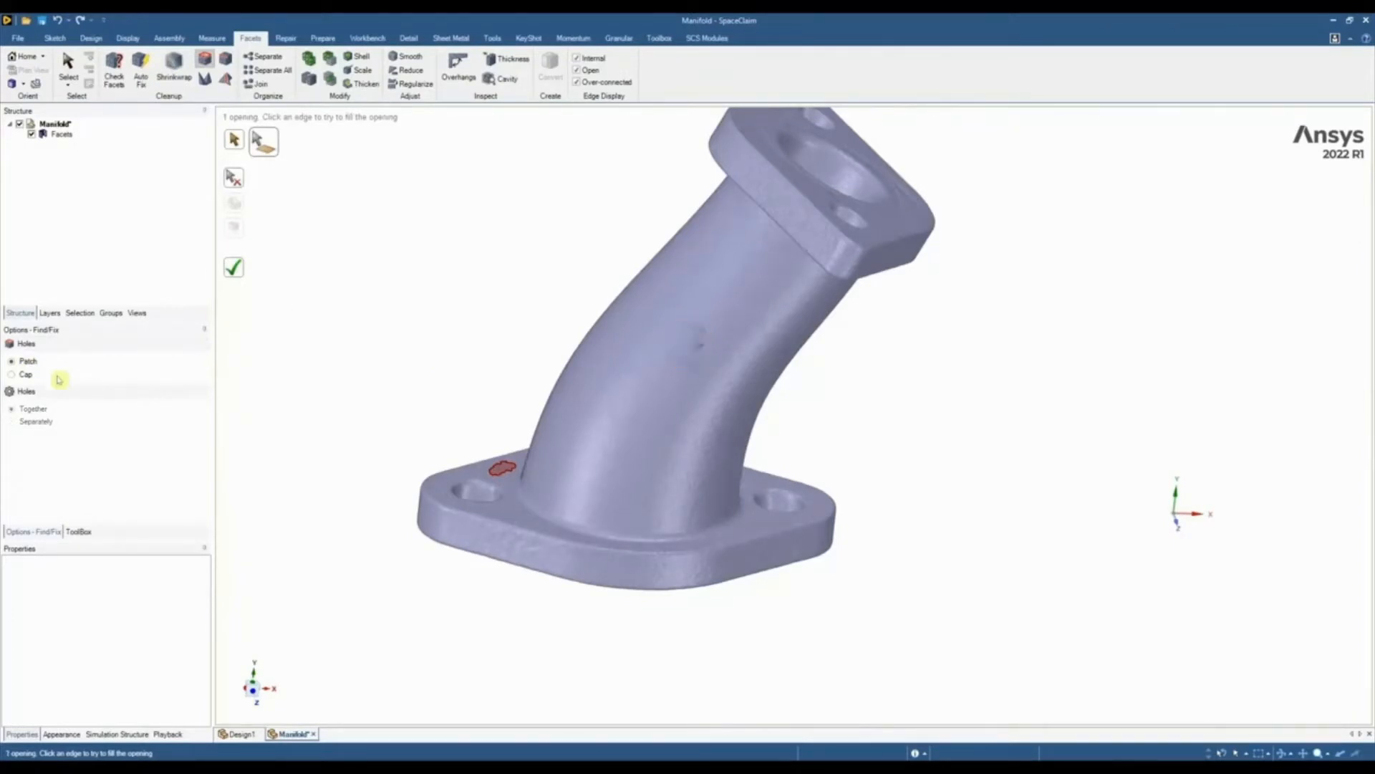
click(27, 374)
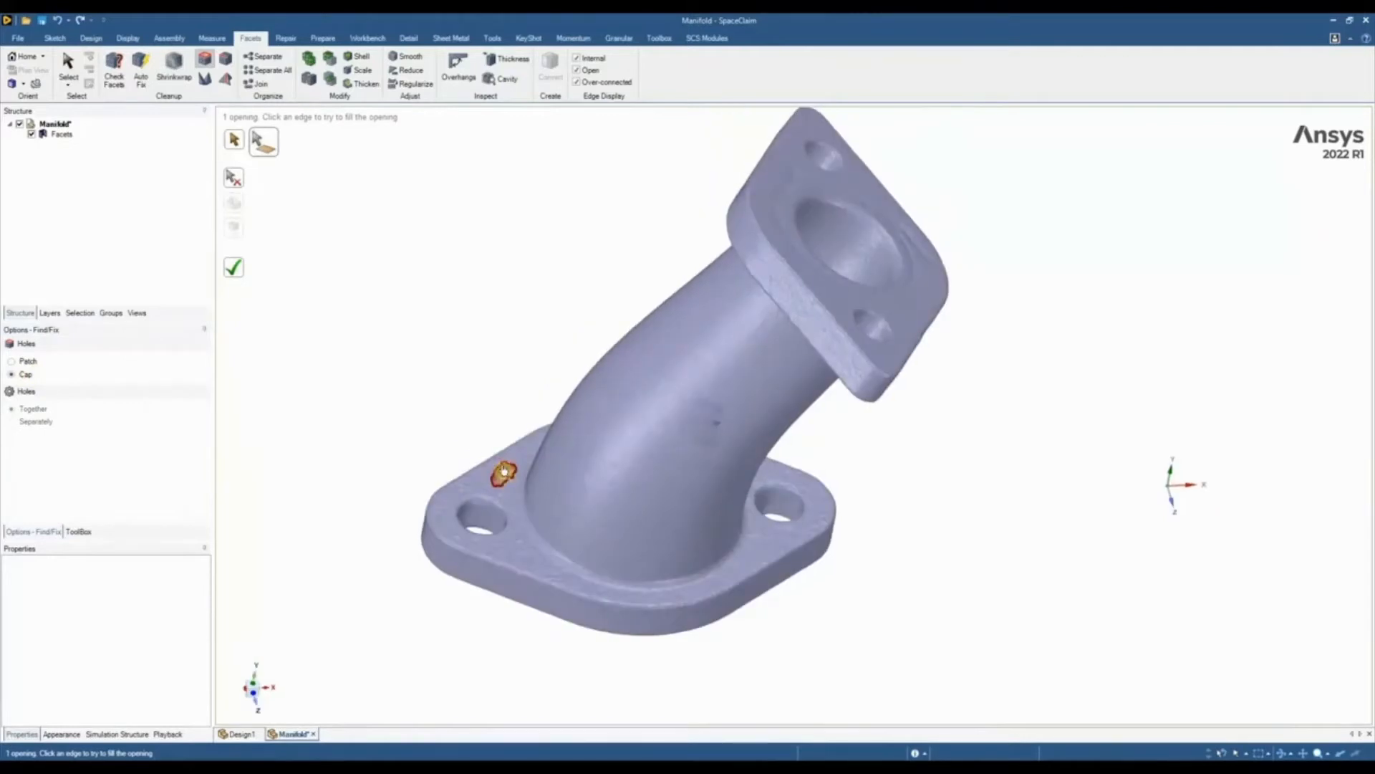
click(500, 471)
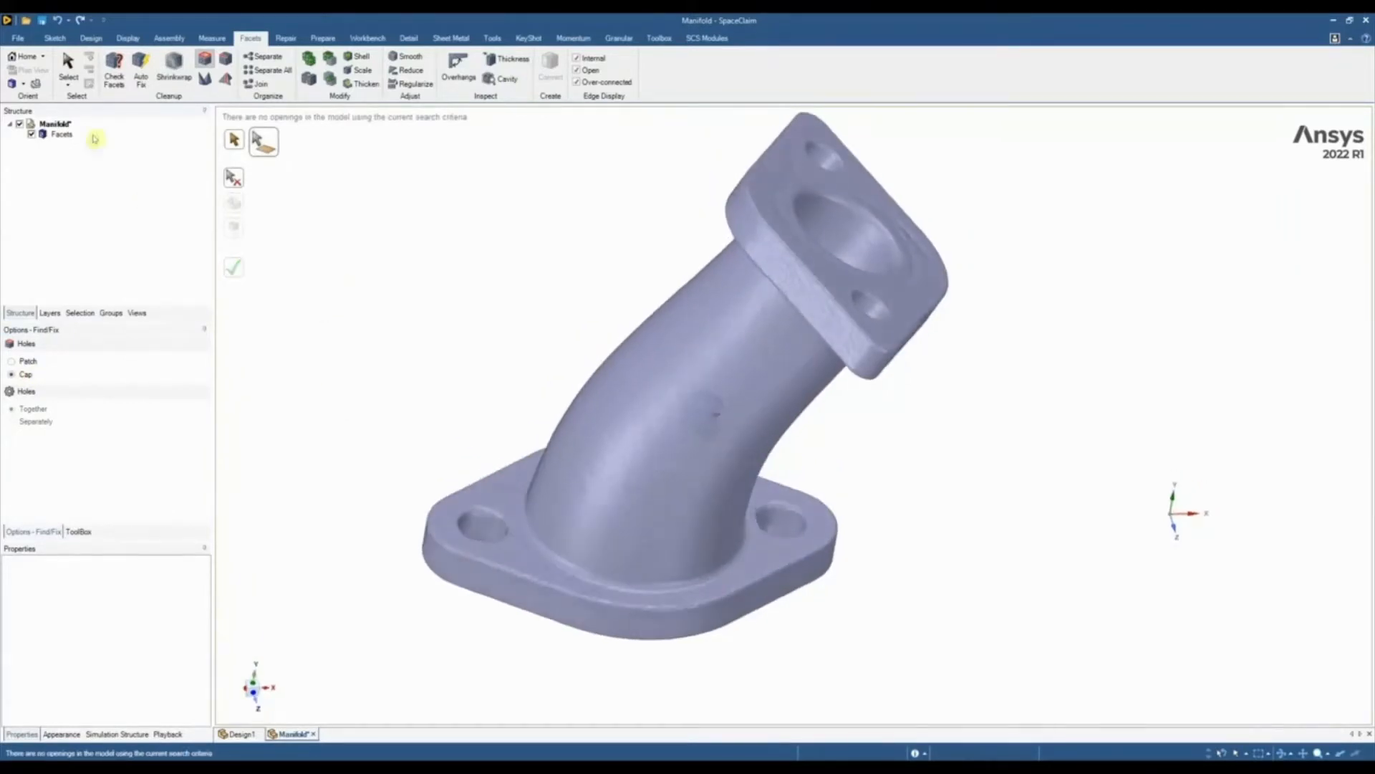
Run Check Facets again on the repaired manifold body and return to selection
click(114, 72)
click(680, 417)
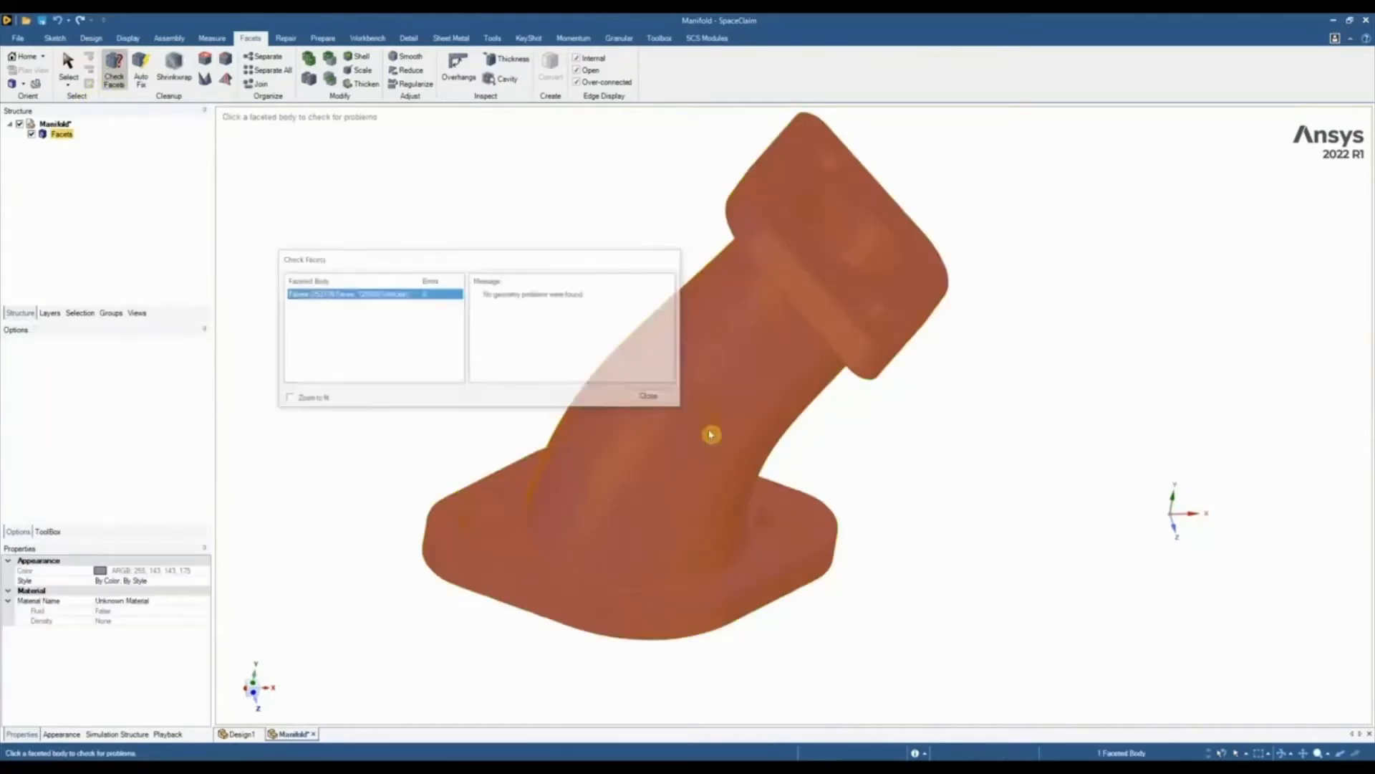
click(652, 398)
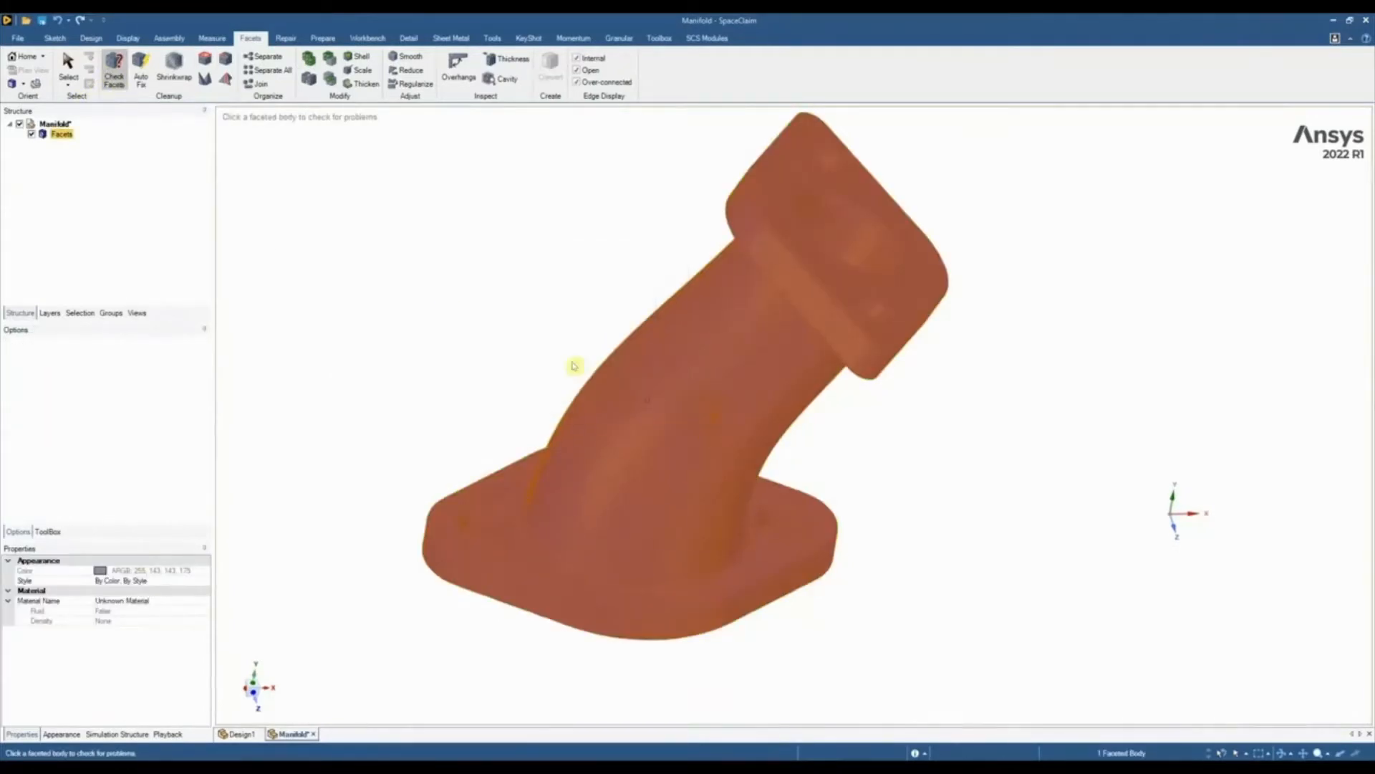
click(67, 63)
click(584, 319)
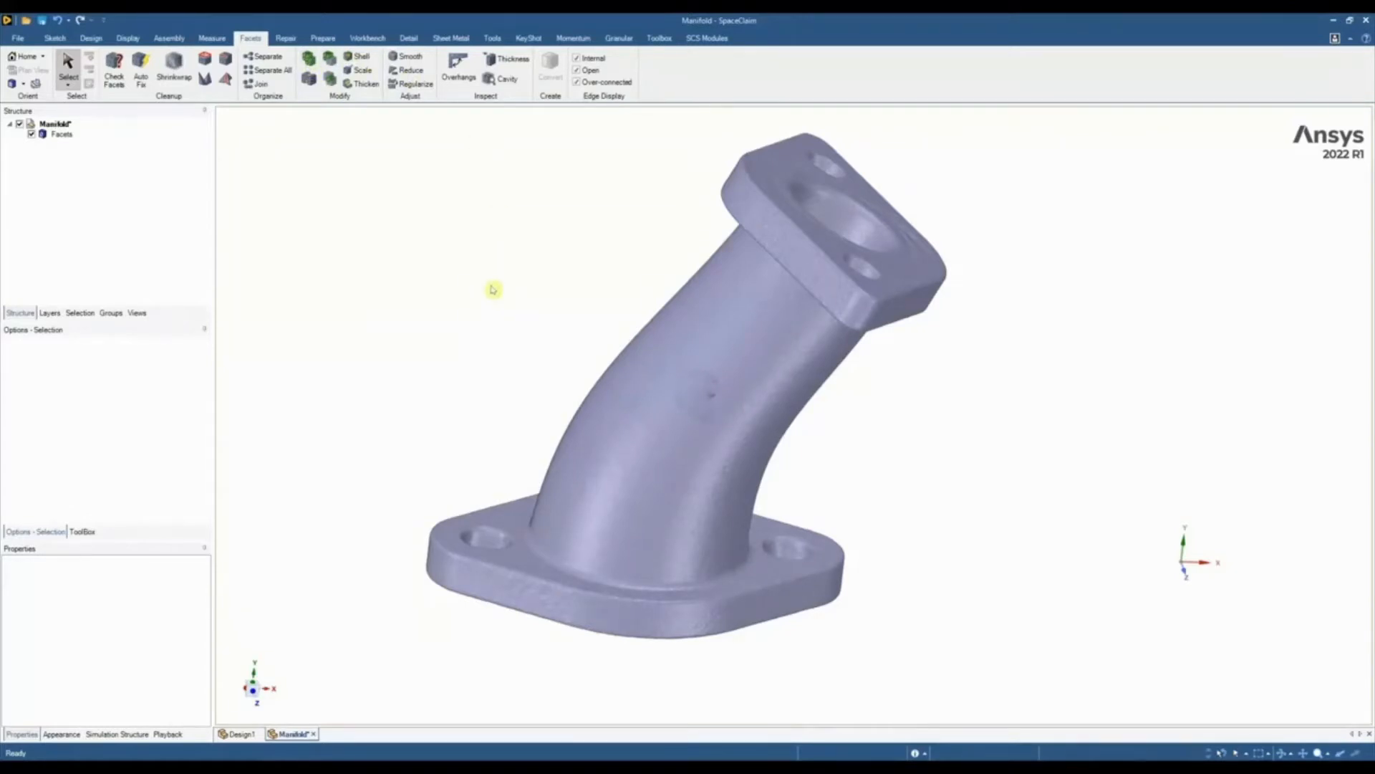
Orient the manifold's facets by the axis fitted at the base flange's mounting hole, and view the part square to the XY plane
click(254, 691)
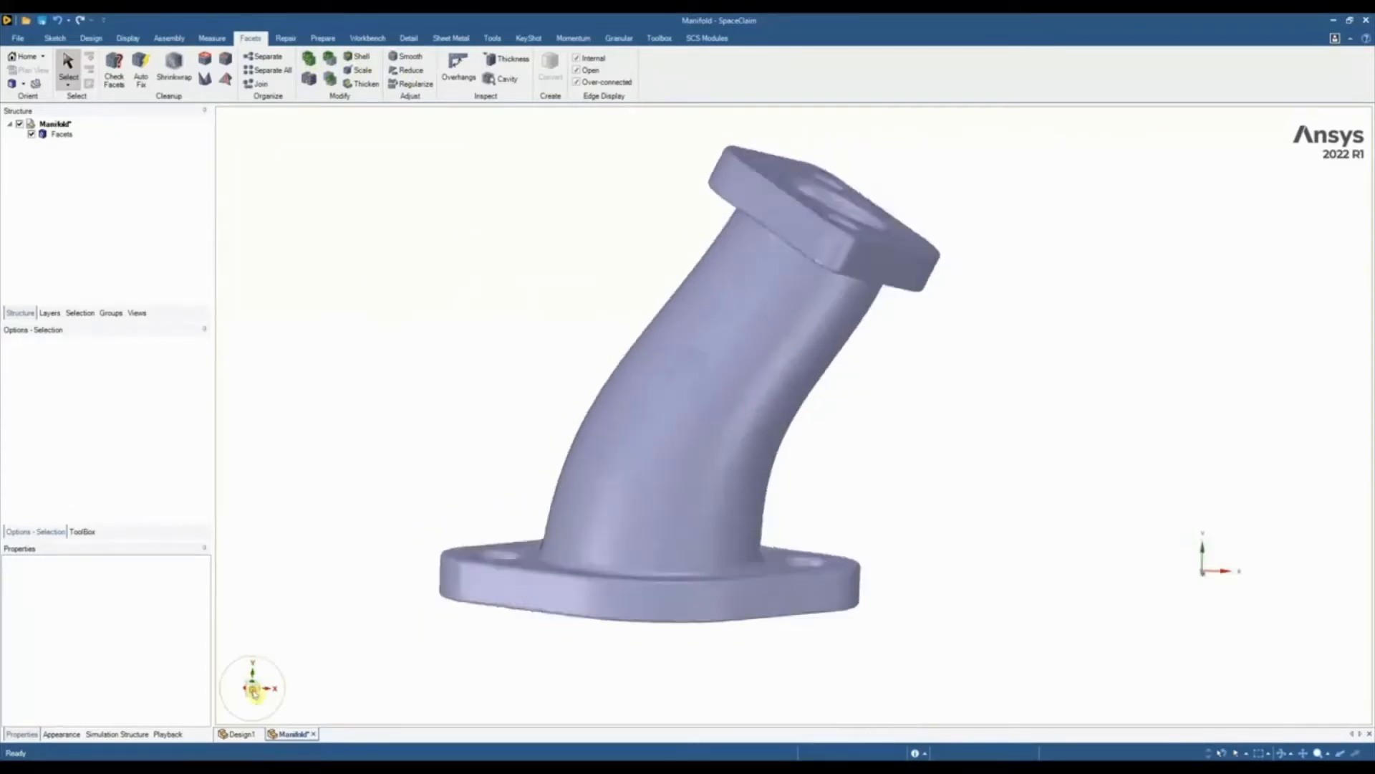
scroll(518, 528, down, 3)
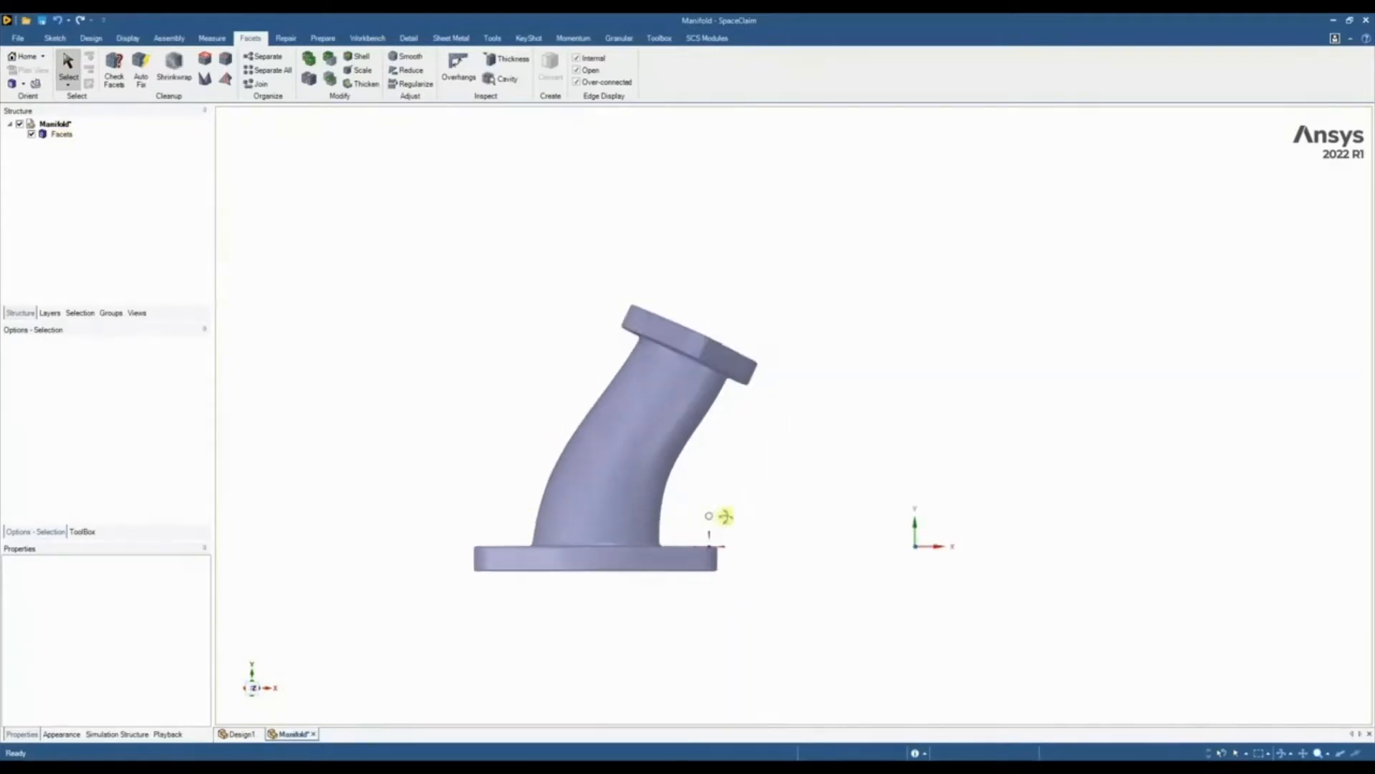
middle_drag(716, 516, 734, 519)
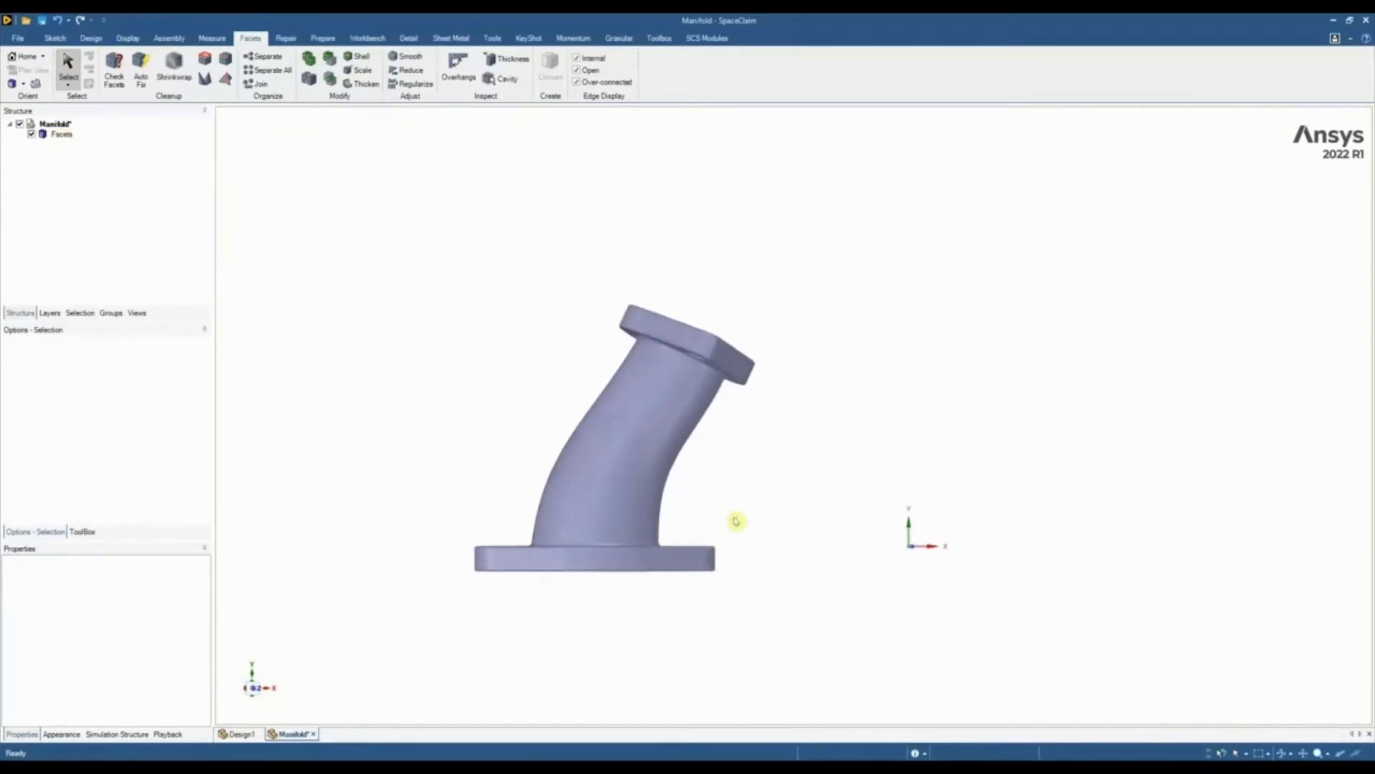
click(254, 689)
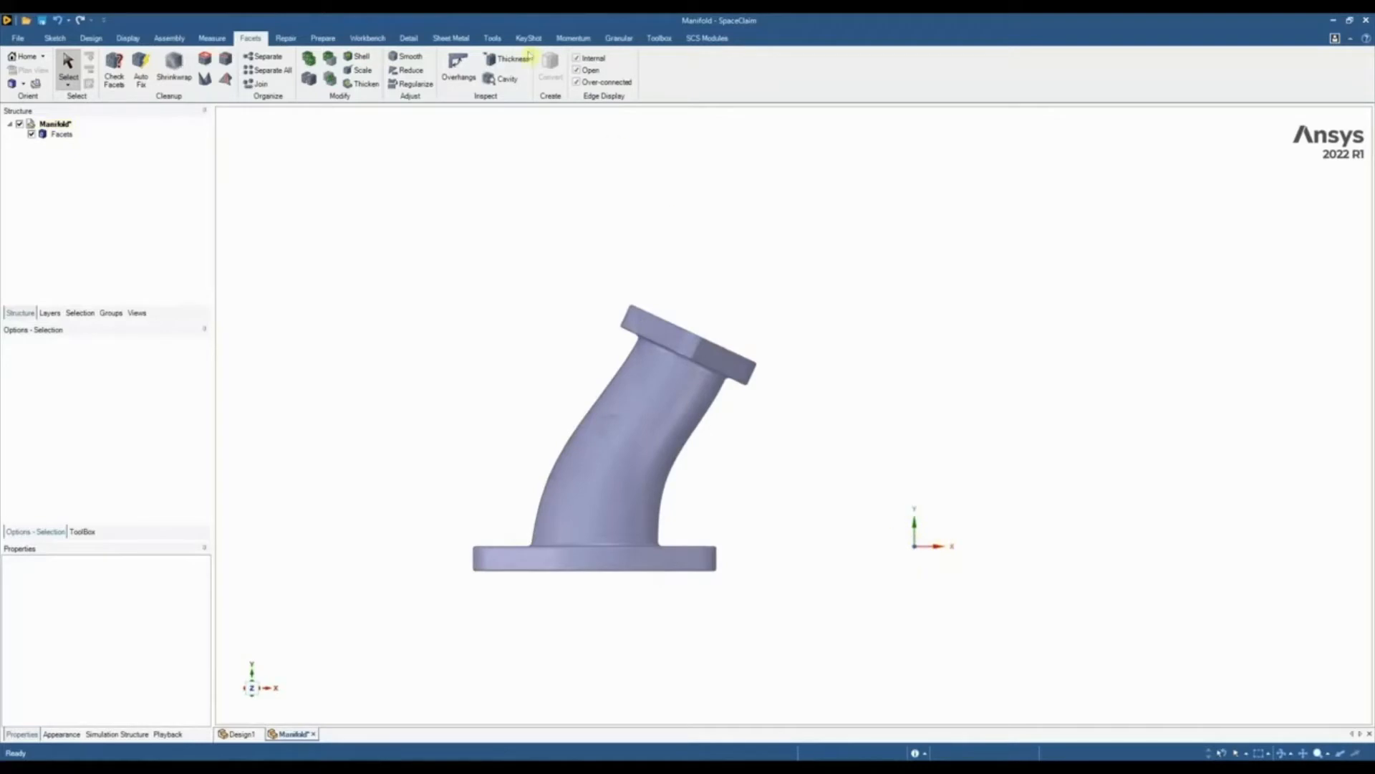
click(493, 38)
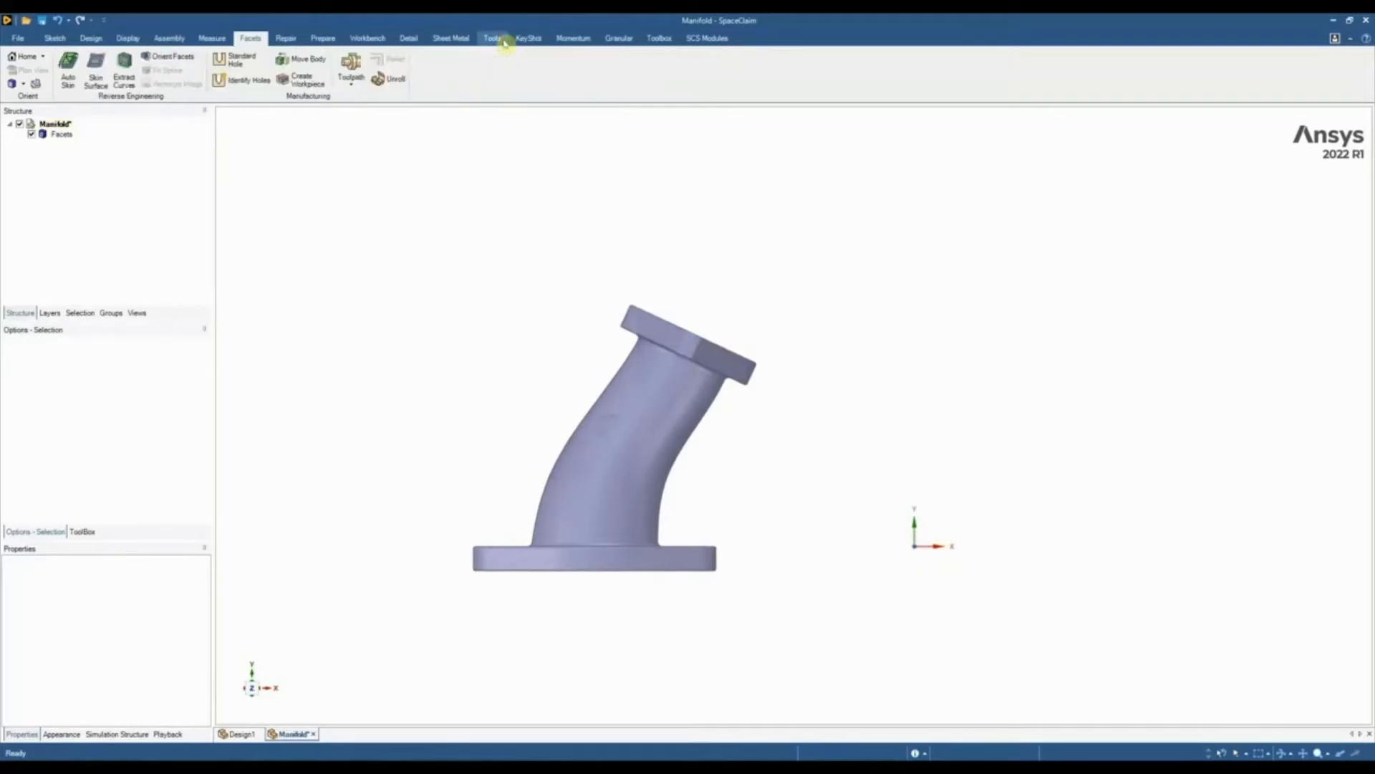
click(169, 58)
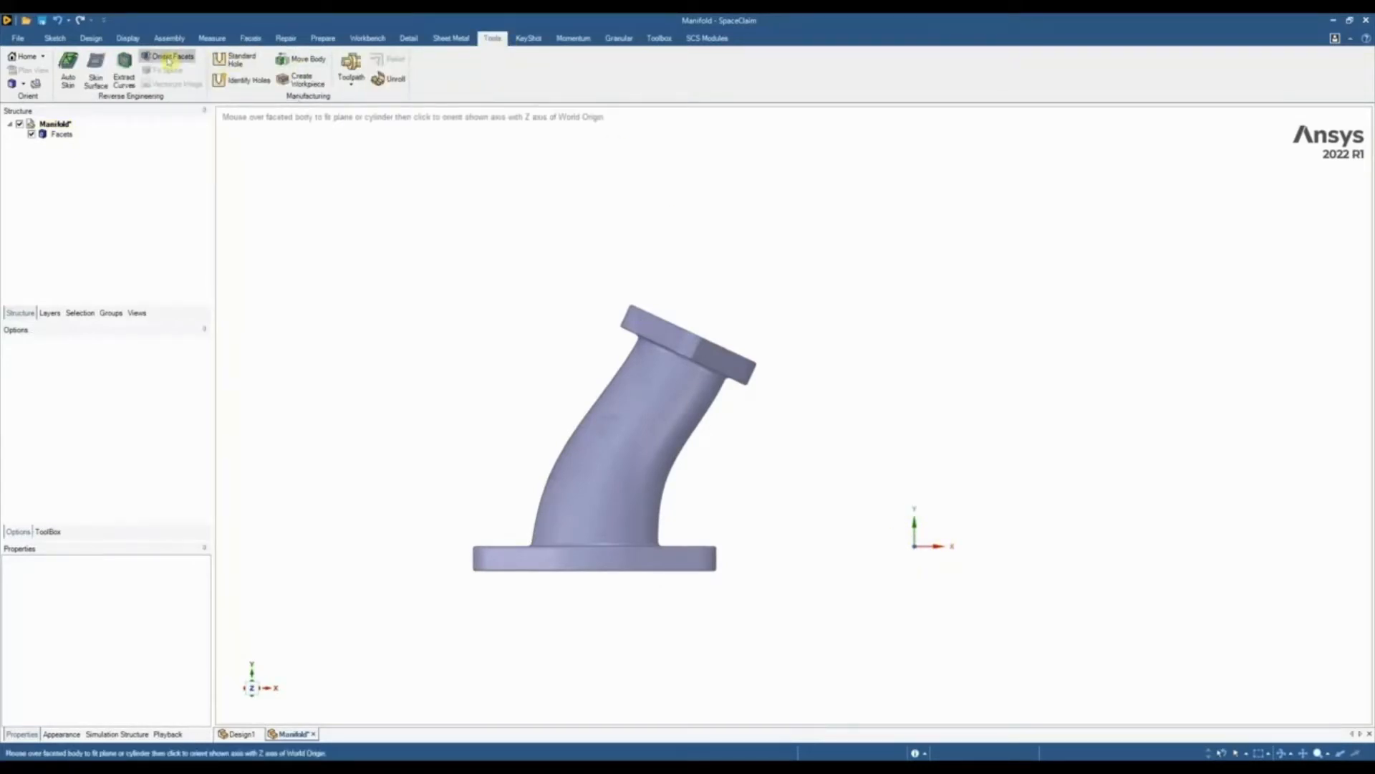
middle_drag(476, 378, 465, 509)
scroll(473, 505, up, 3)
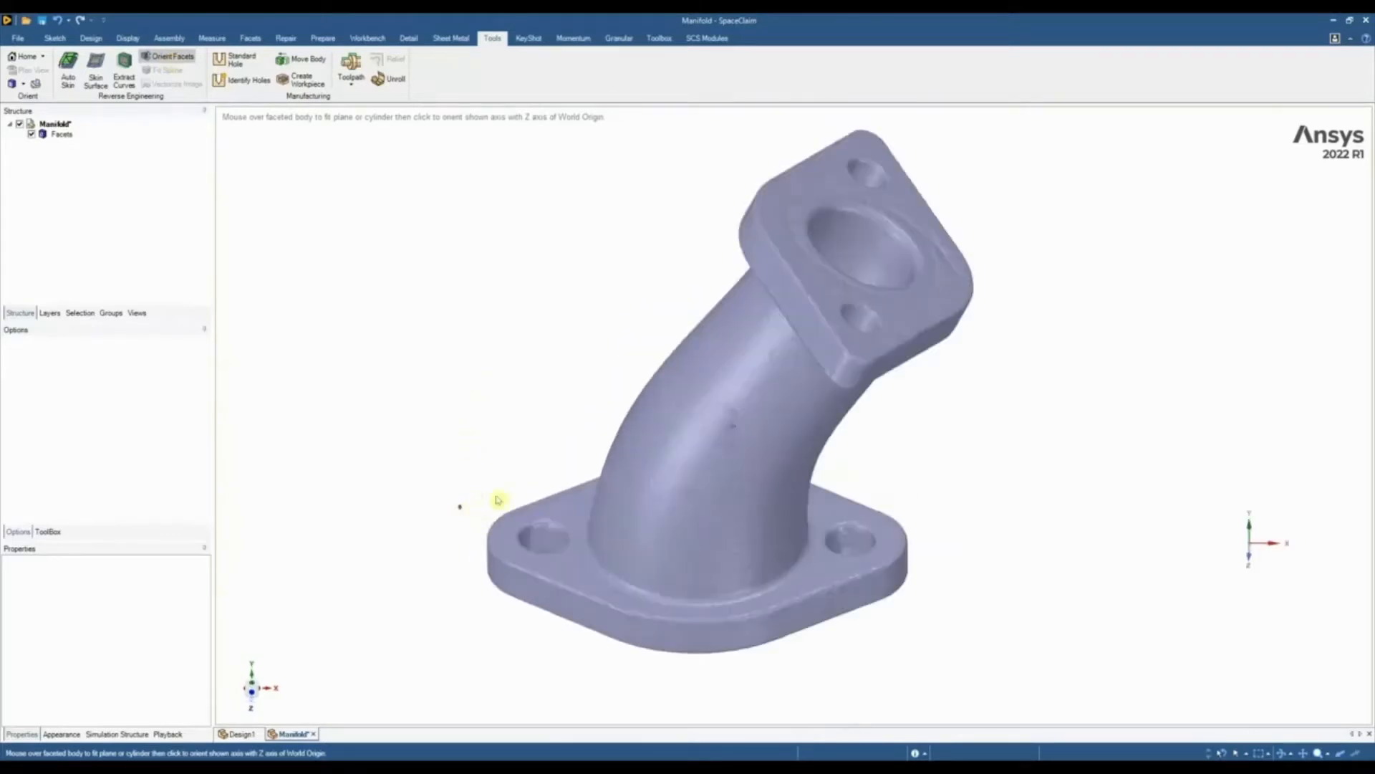
scroll(528, 506, up, 1)
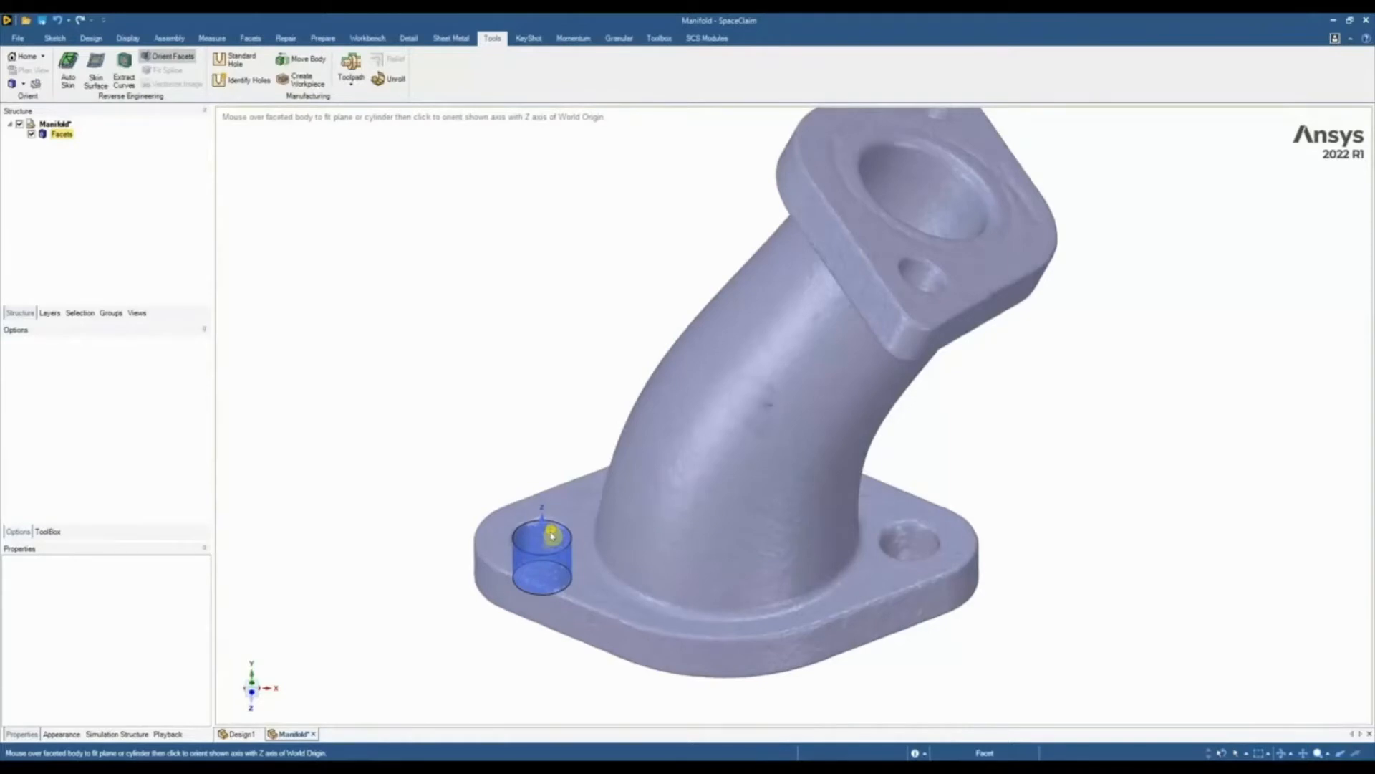
click(565, 511)
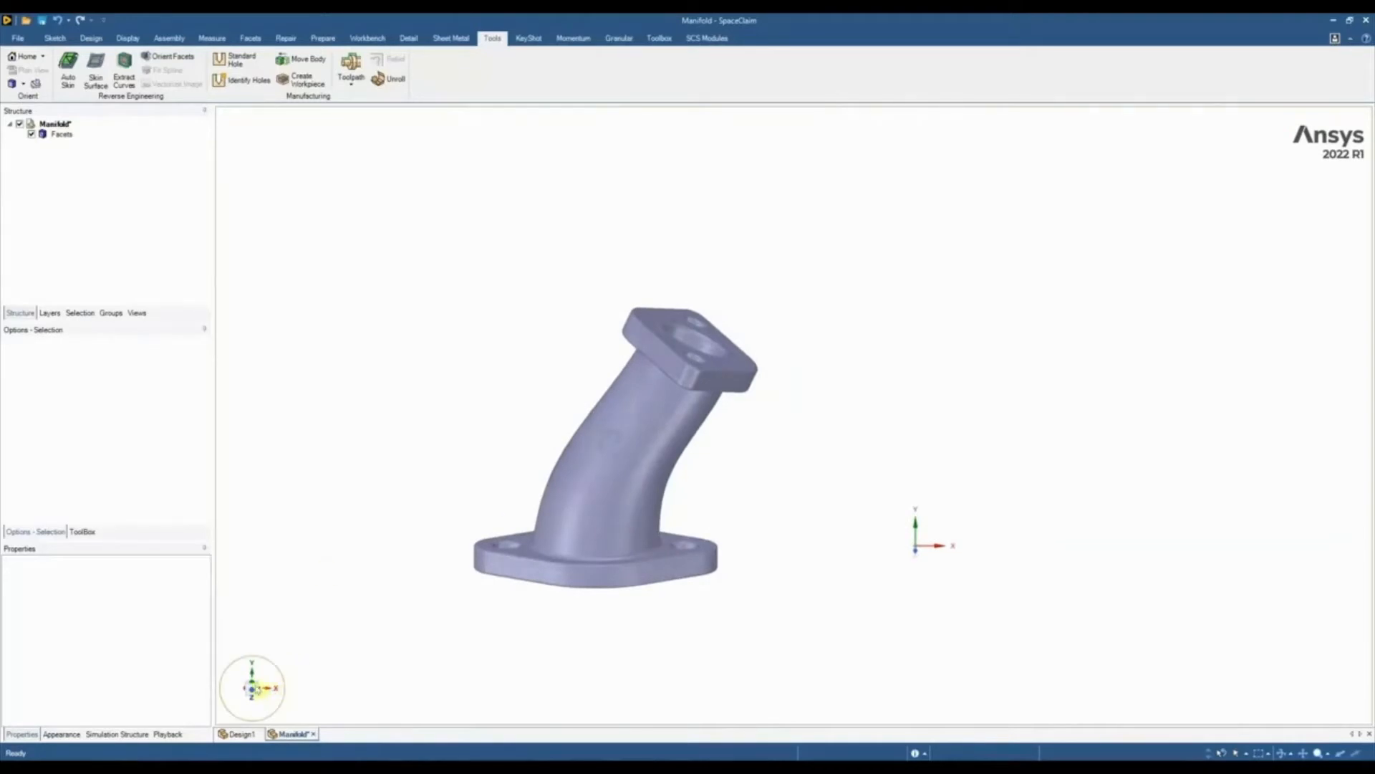
click(252, 688)
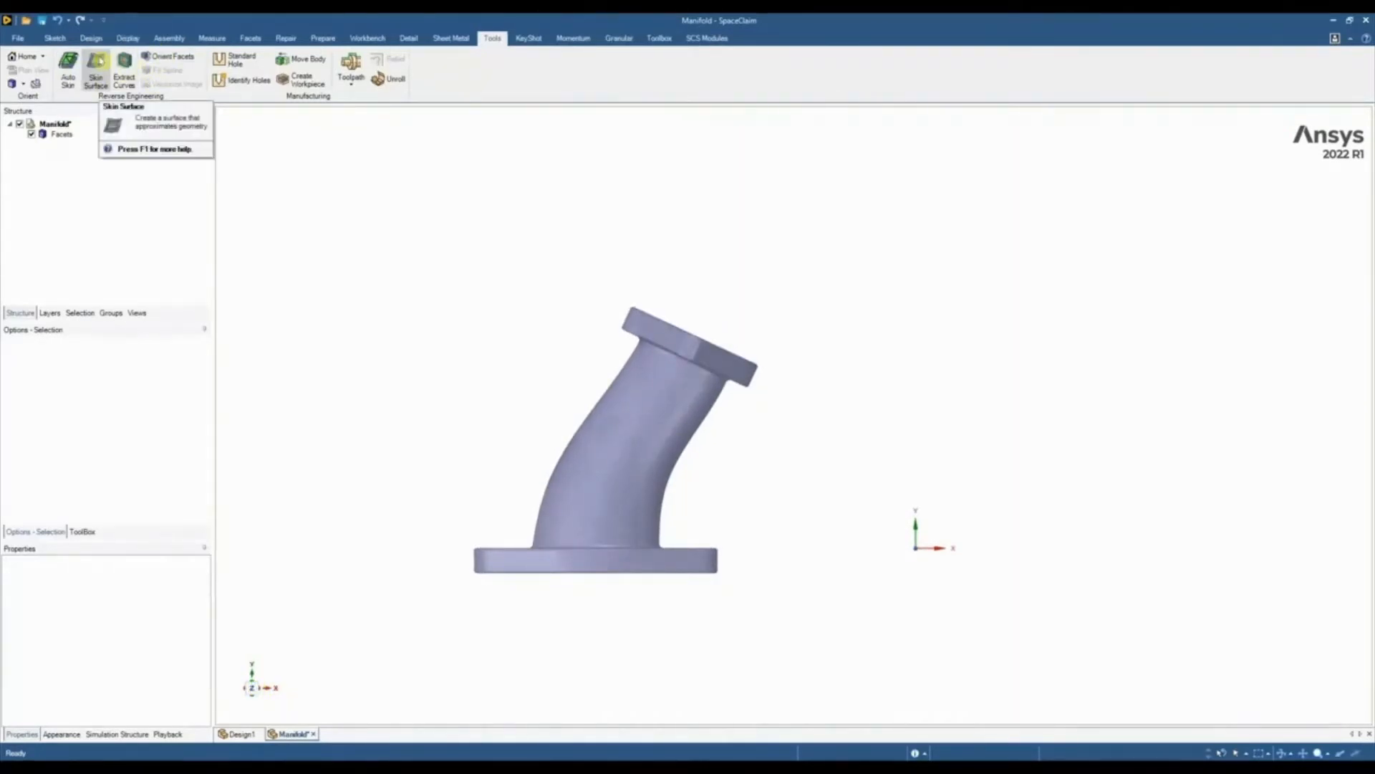
Create a datum plane through the origin's X and Z axes, lying across the base flange
click(91, 38)
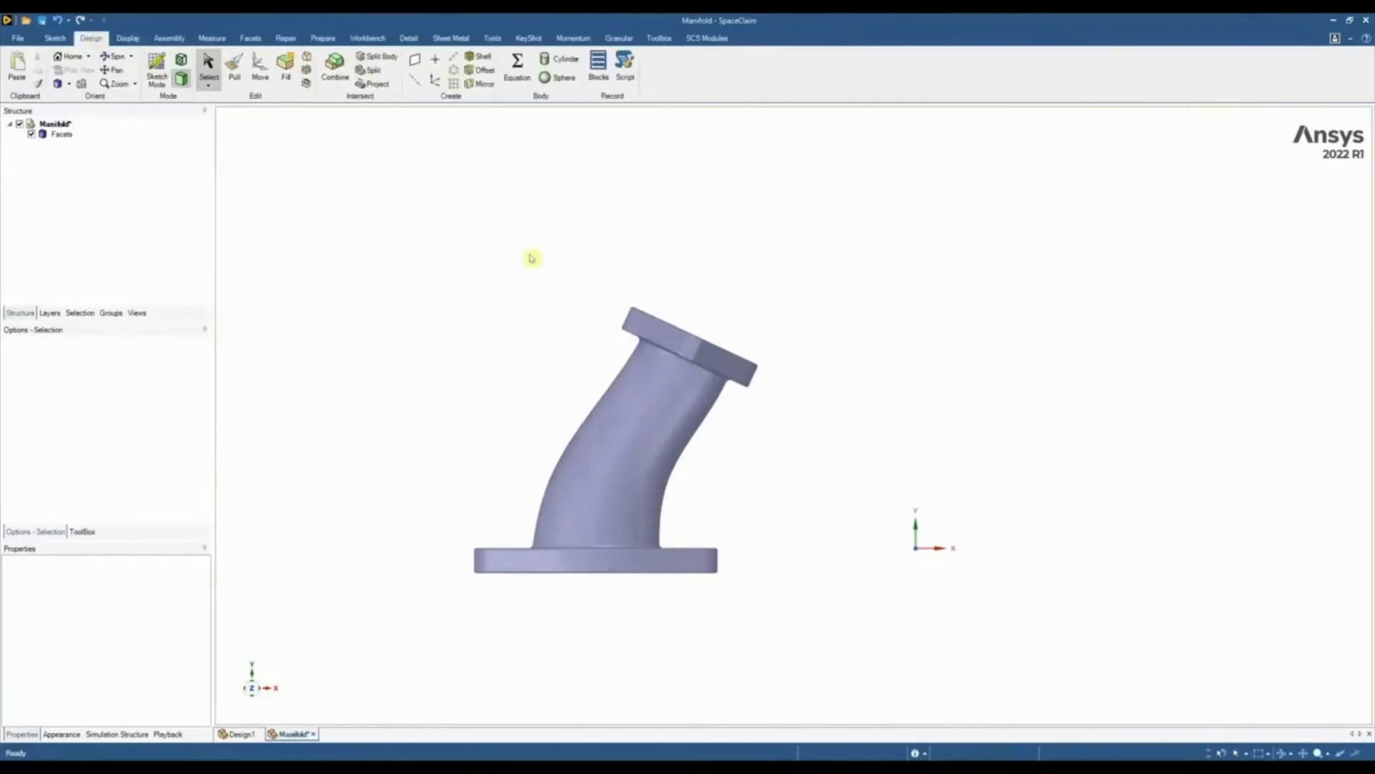
mouse_move(1112, 542)
middle_down()
mouse_move(1089, 583)
mouse_move(1013, 558)
middle_up()
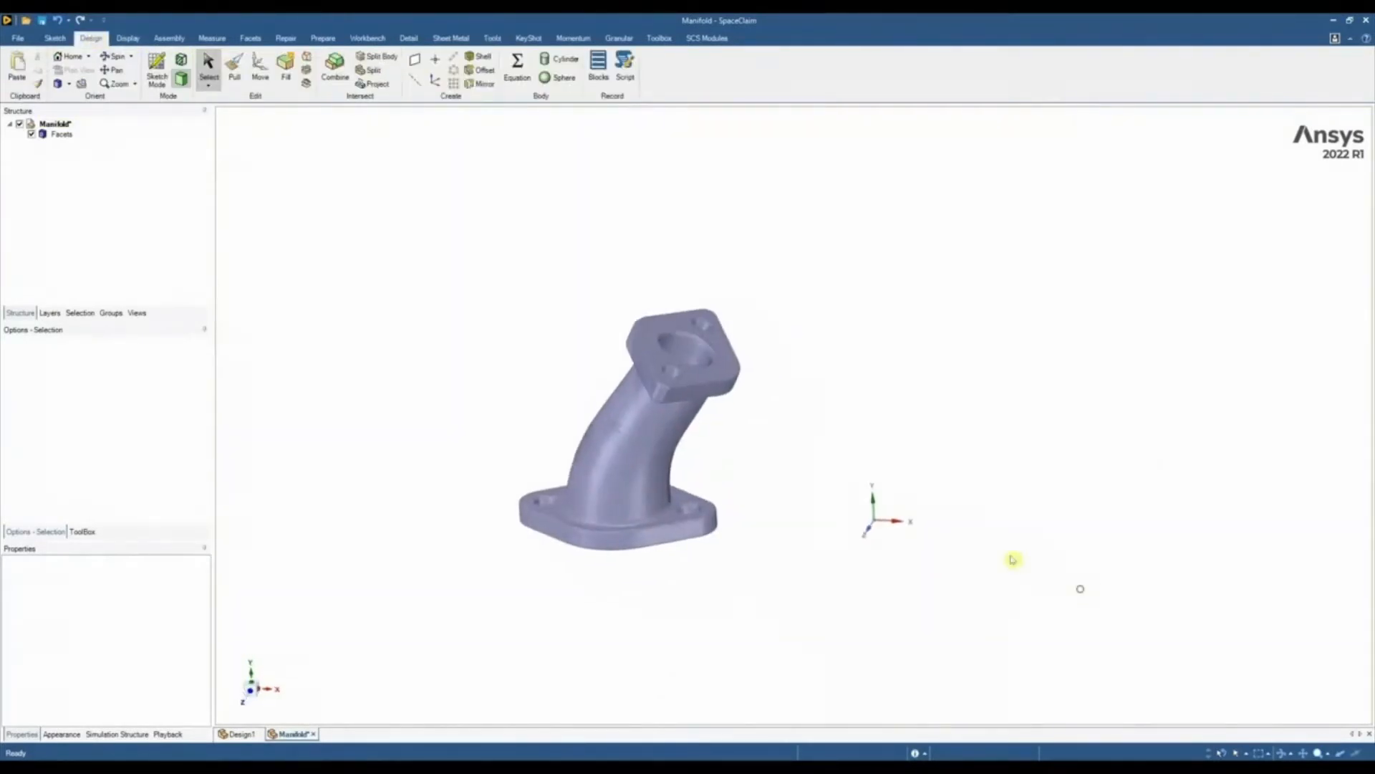
scroll(931, 533, up, 3)
click(863, 516)
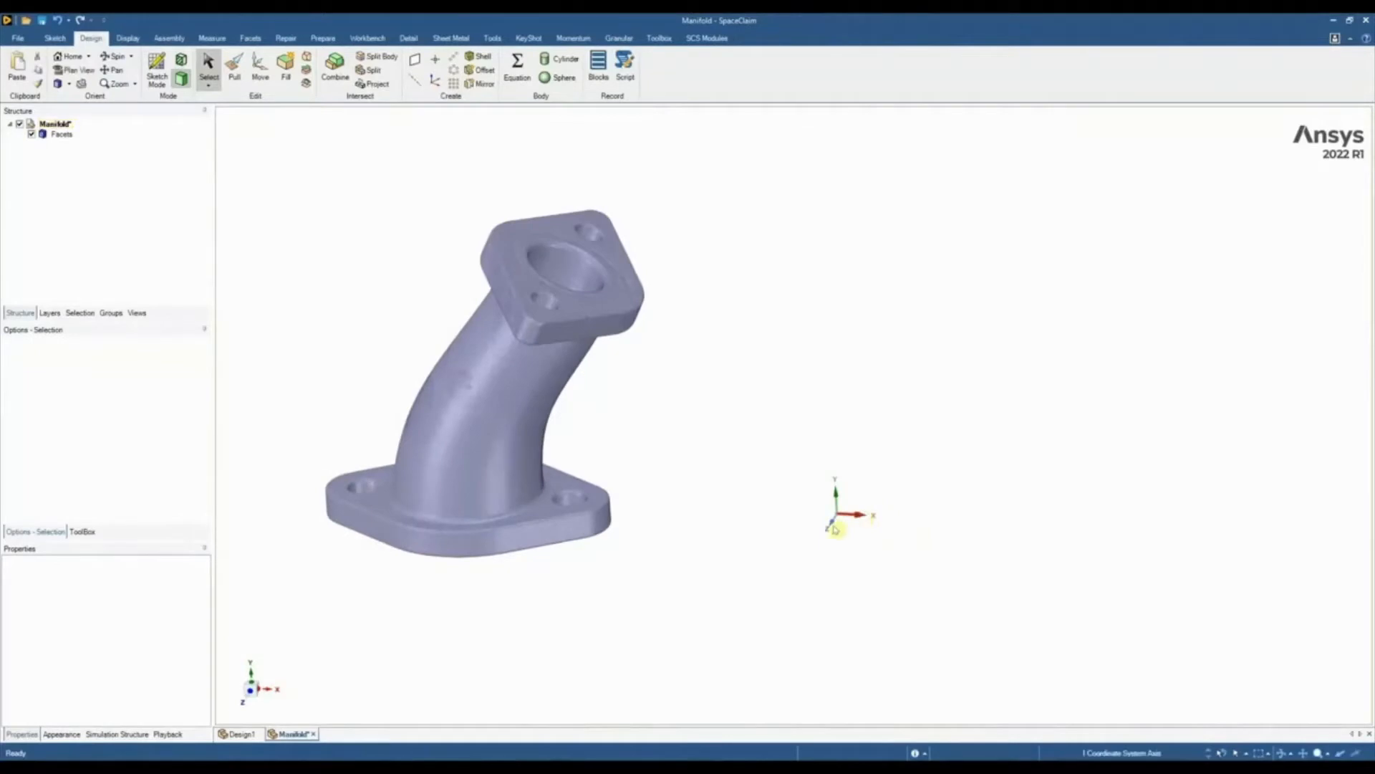
ctrl+click(833, 522)
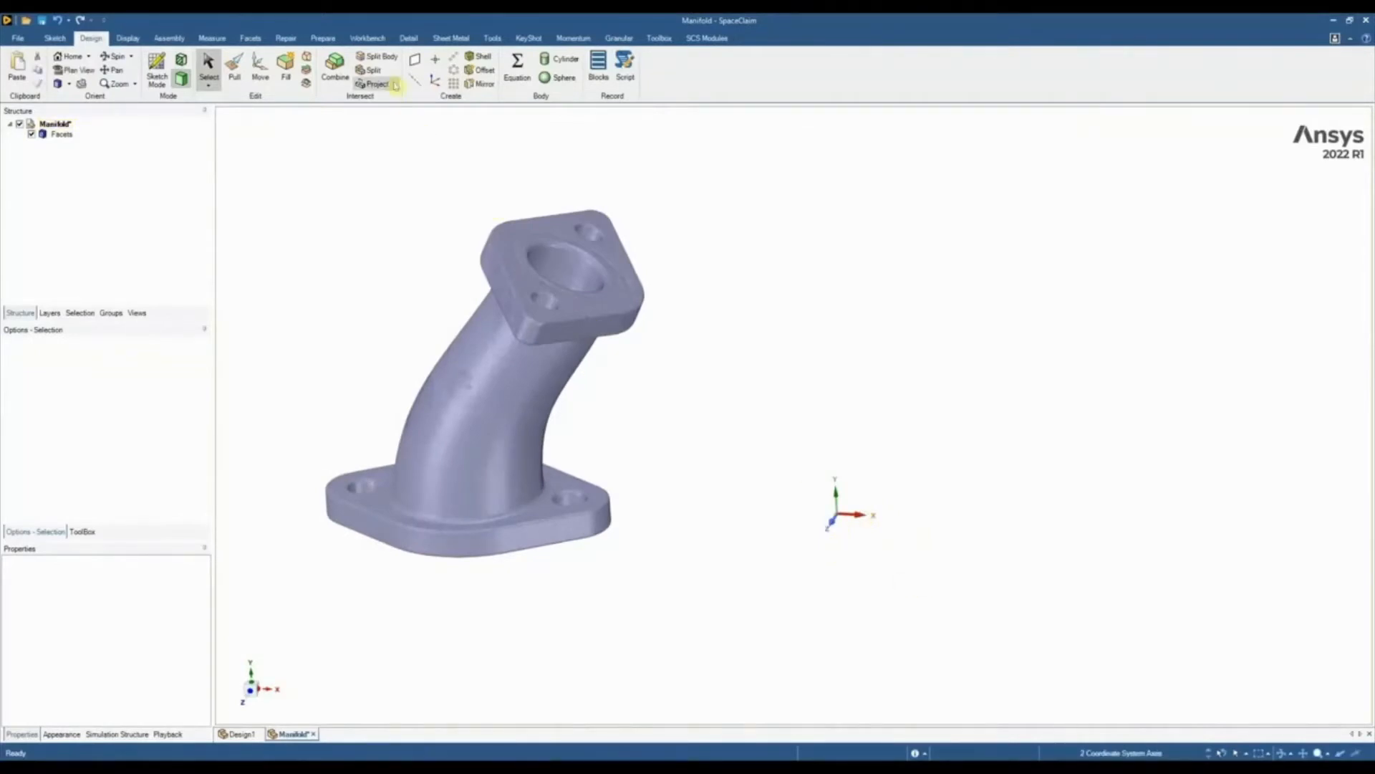
click(418, 66)
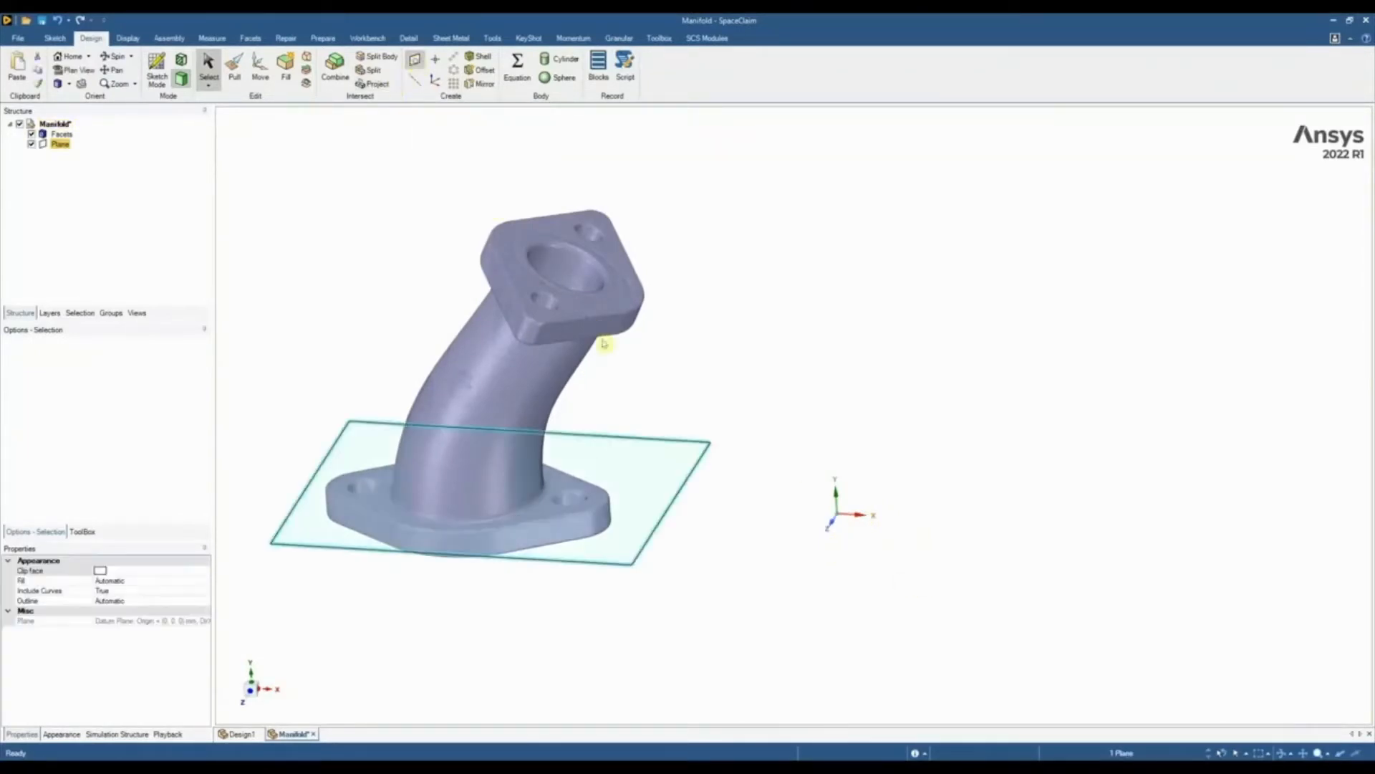
Move the datum plane down from the base flange's upper face to about the middle of the flange's thickness
middle_drag(695, 438, 727, 405)
click(250, 692)
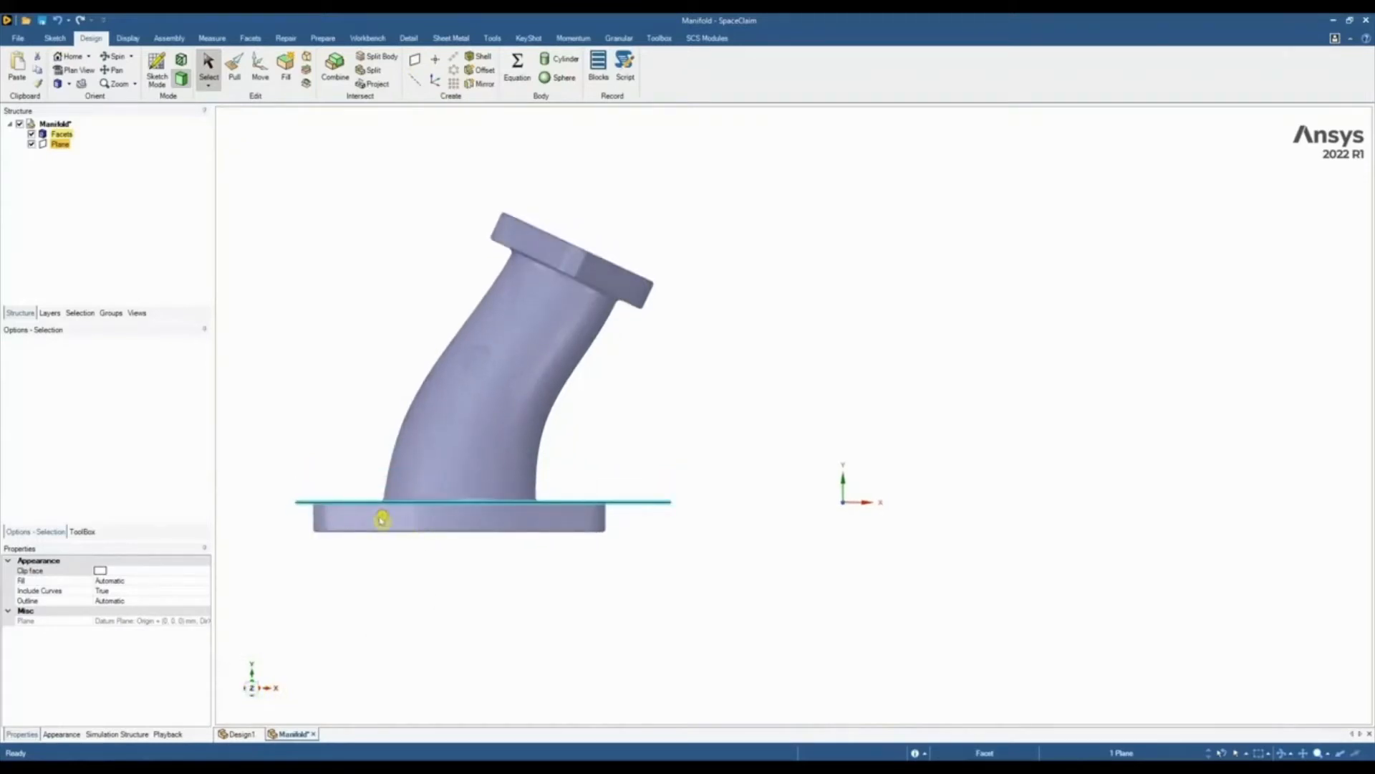
key(m)
drag(483, 557, 484, 570)
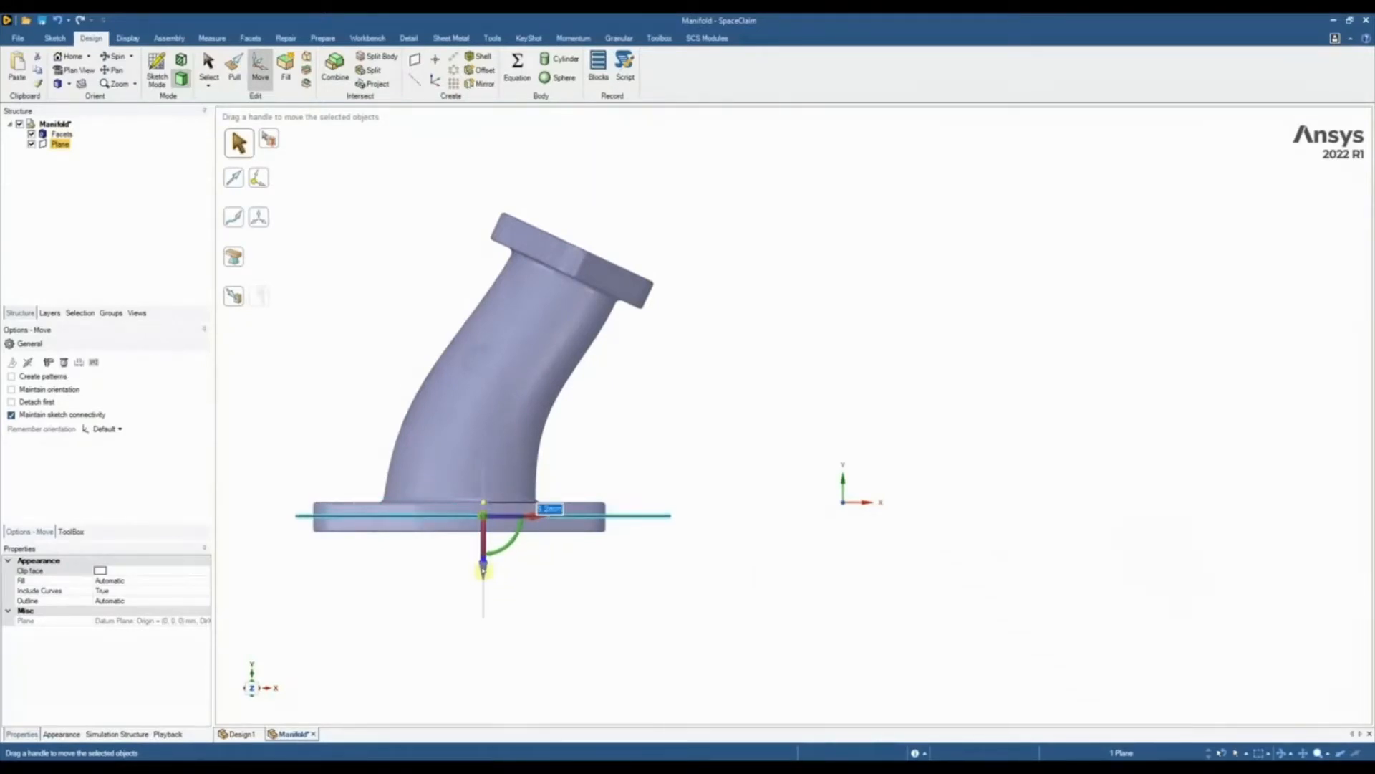
click(543, 568)
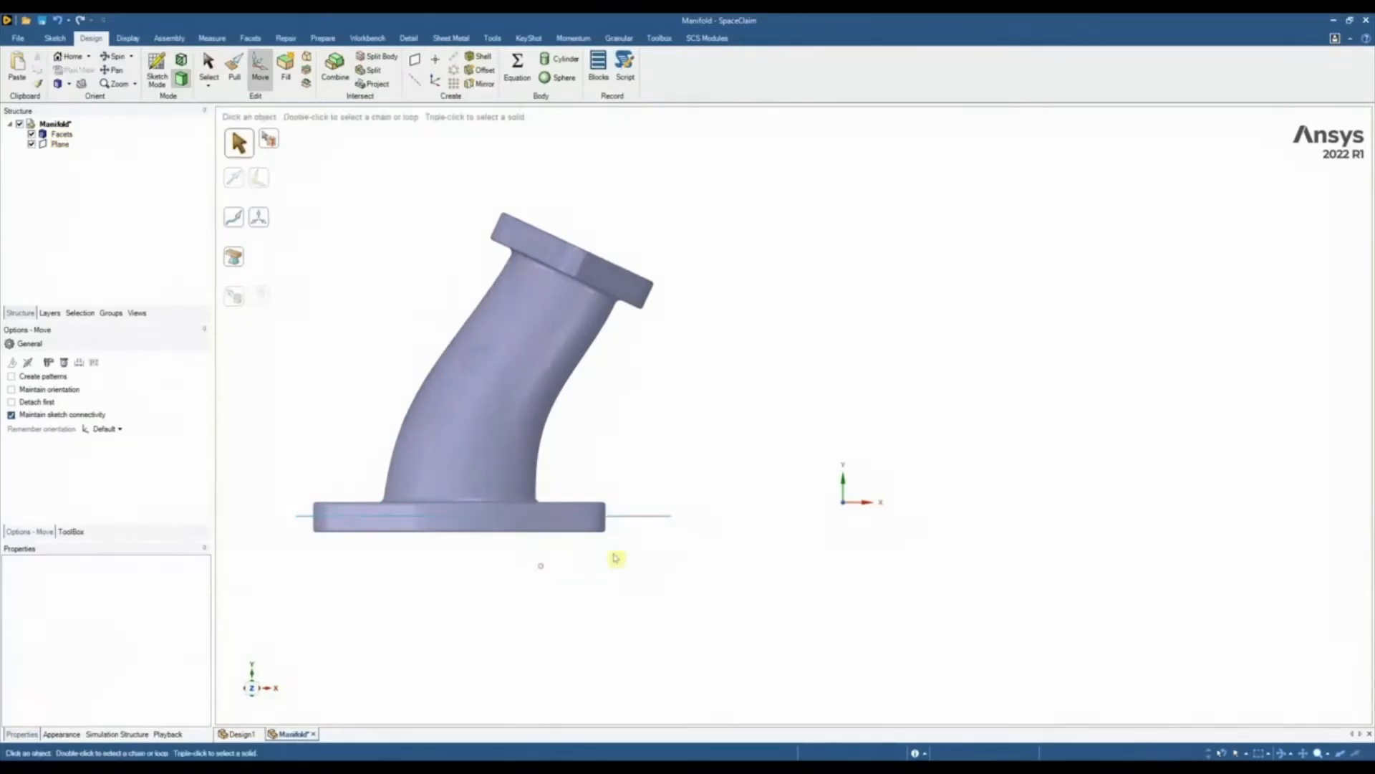
Start a sketch on the moved plane and view the base flange's mesh cross-section square on
click(633, 517)
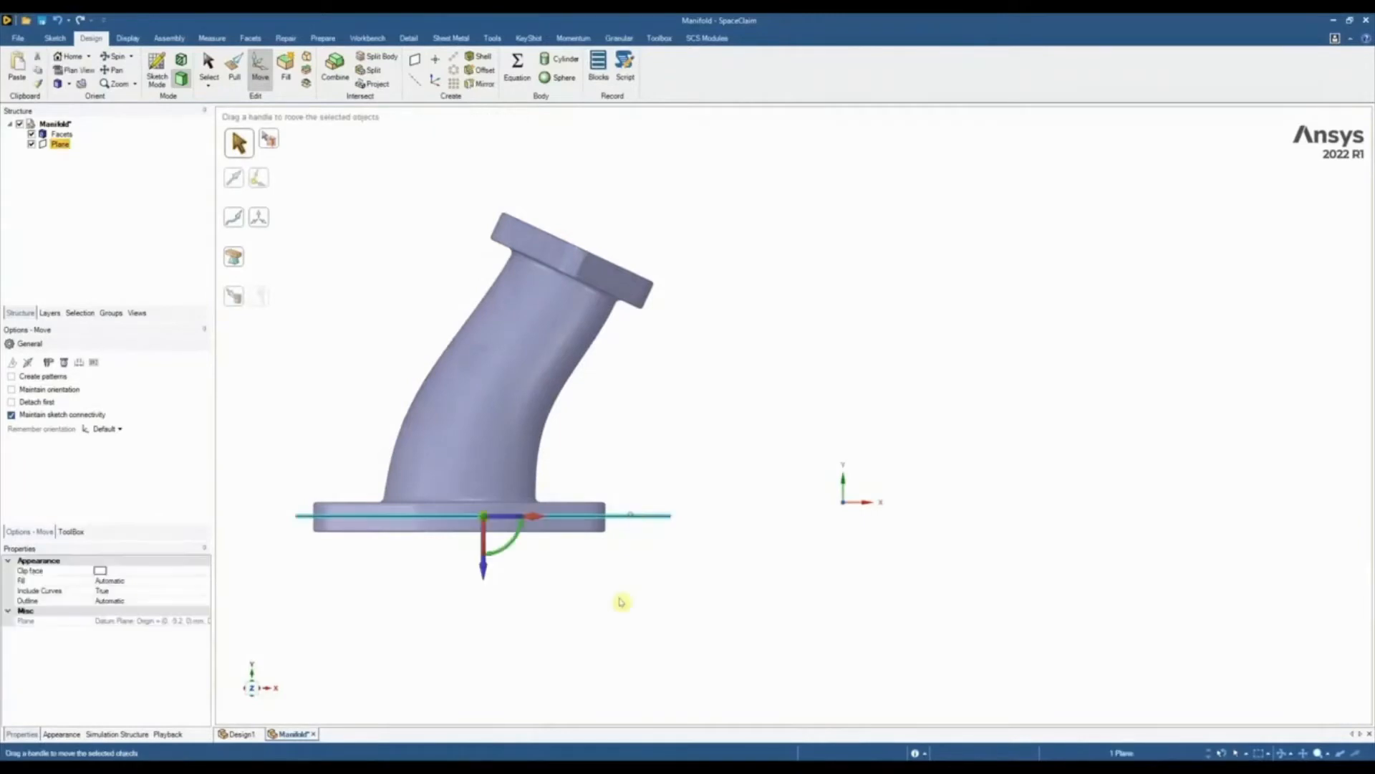
click(157, 72)
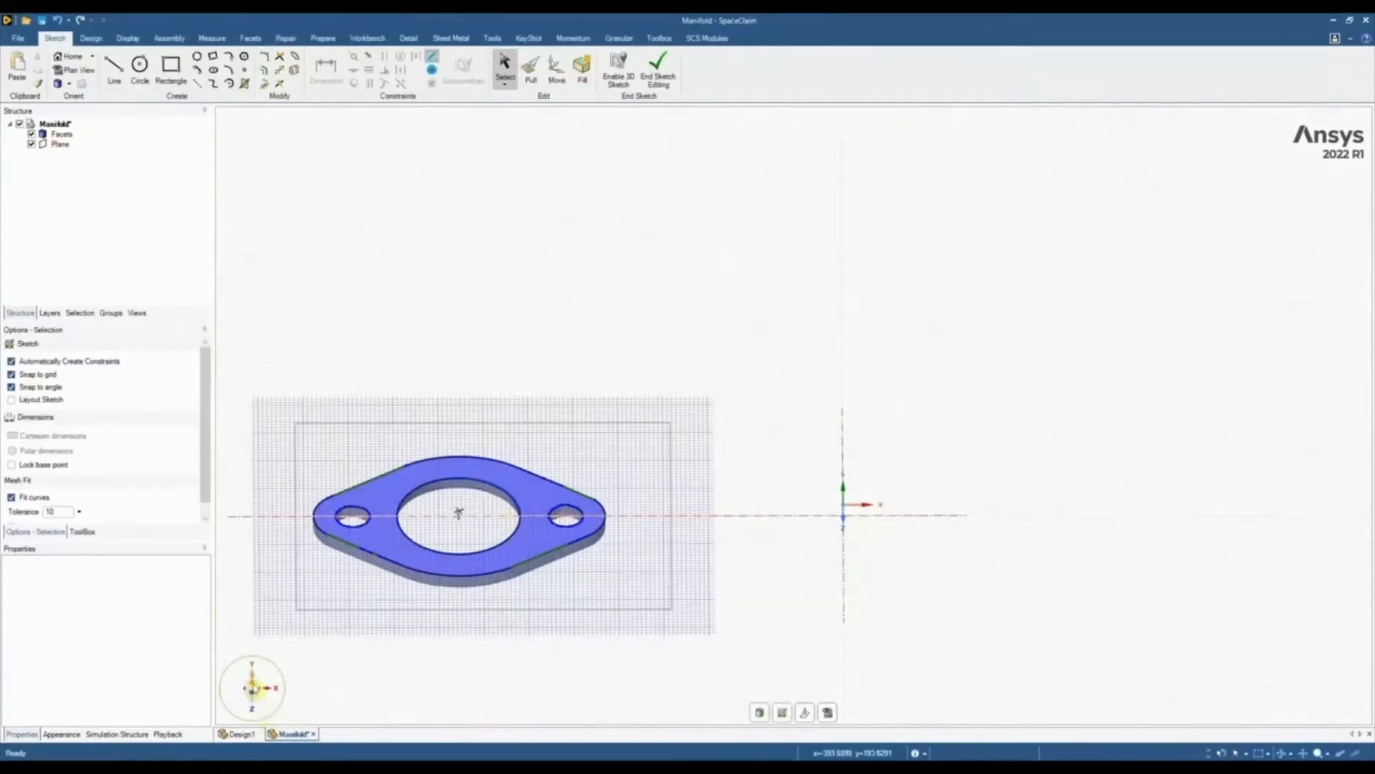
scroll(344, 313, up, 3)
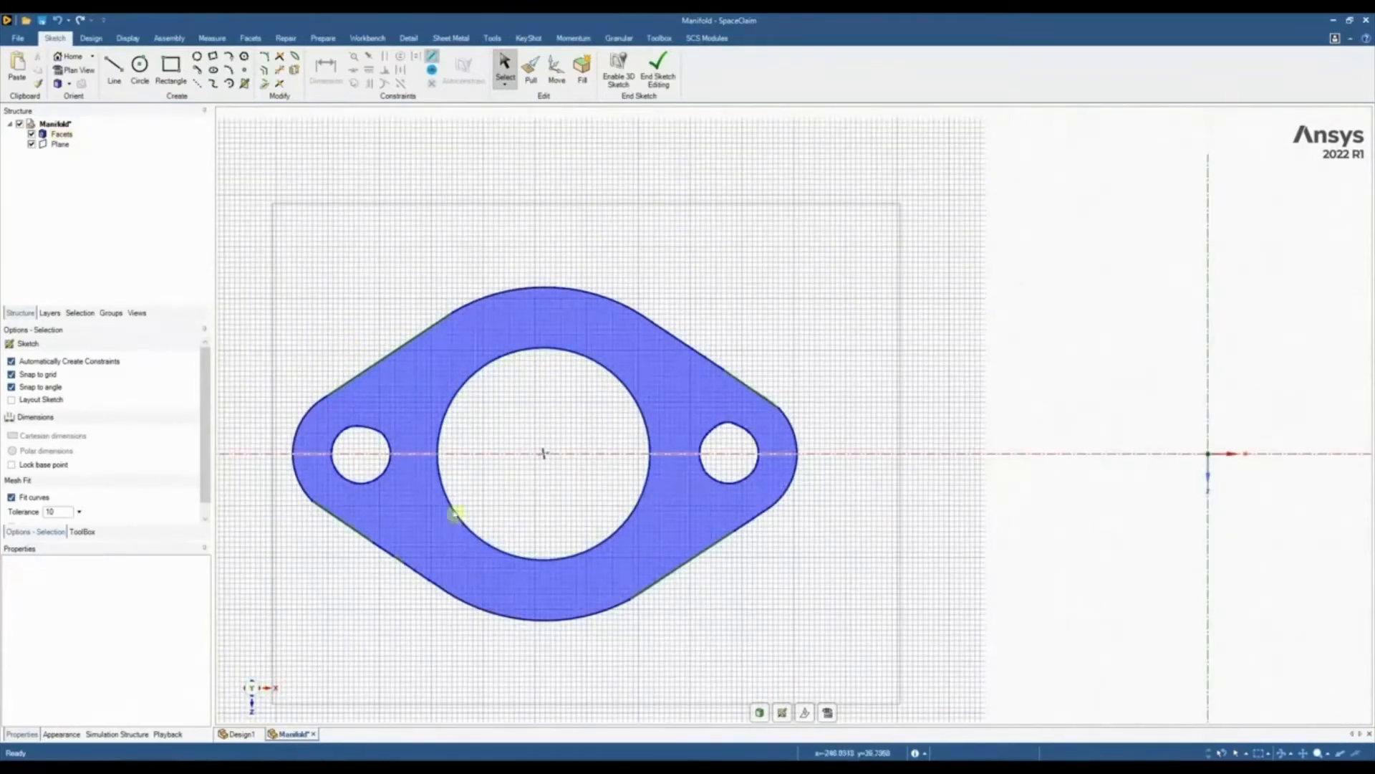
scroll(540, 358, down, 3)
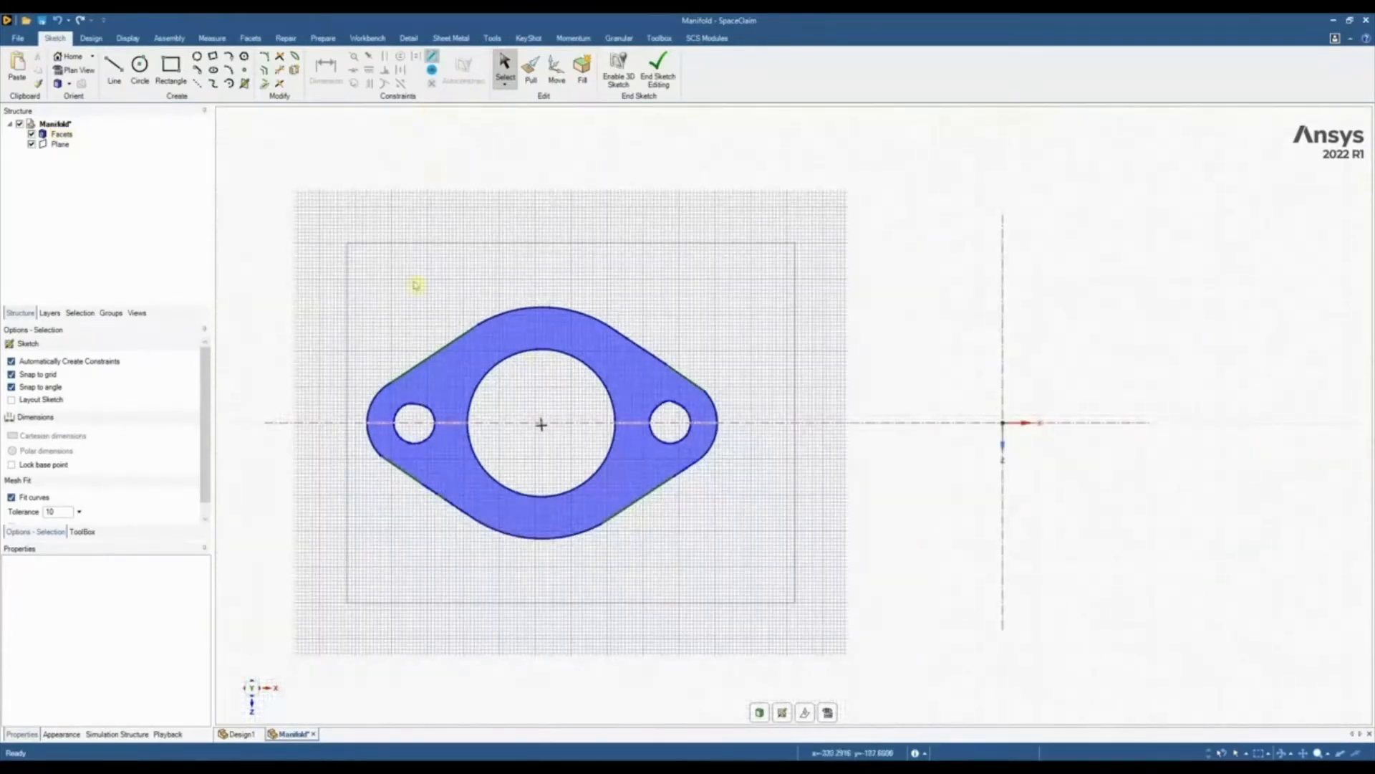
scroll(412, 336, up, 5)
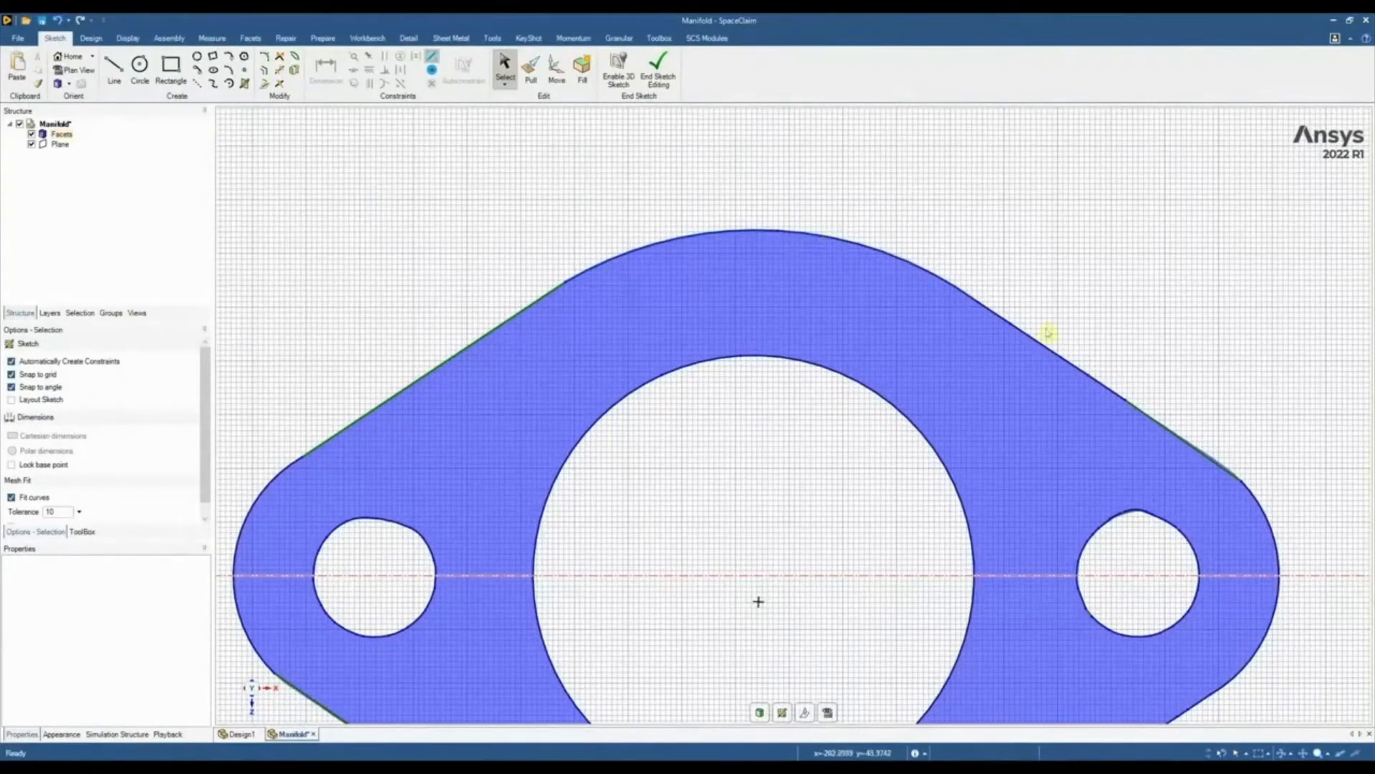
scroll(820, 316, down, 4)
scroll(631, 347, down, 1)
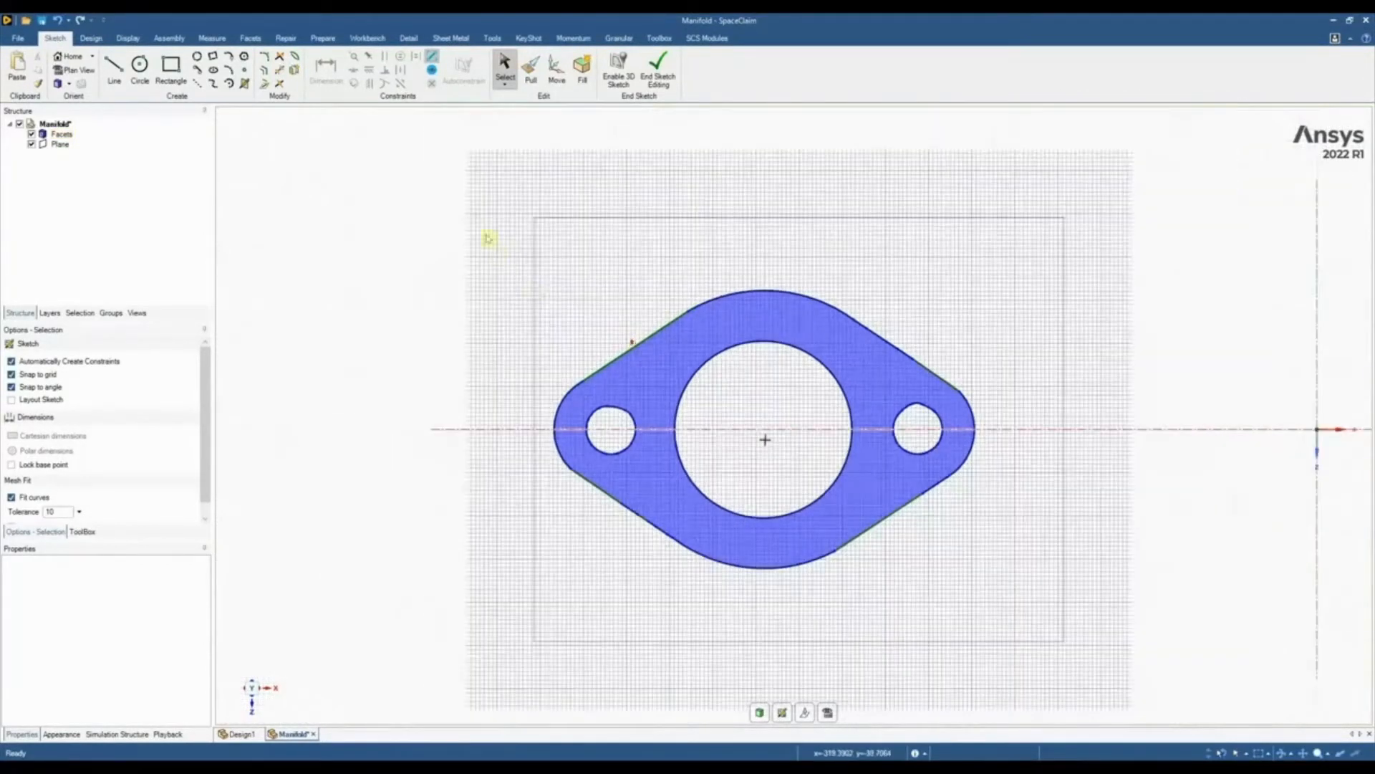
Copy all the flange's cross-section curves, paste them into the sketch and hide the Facets body
drag(830, 423, 1079, 622)
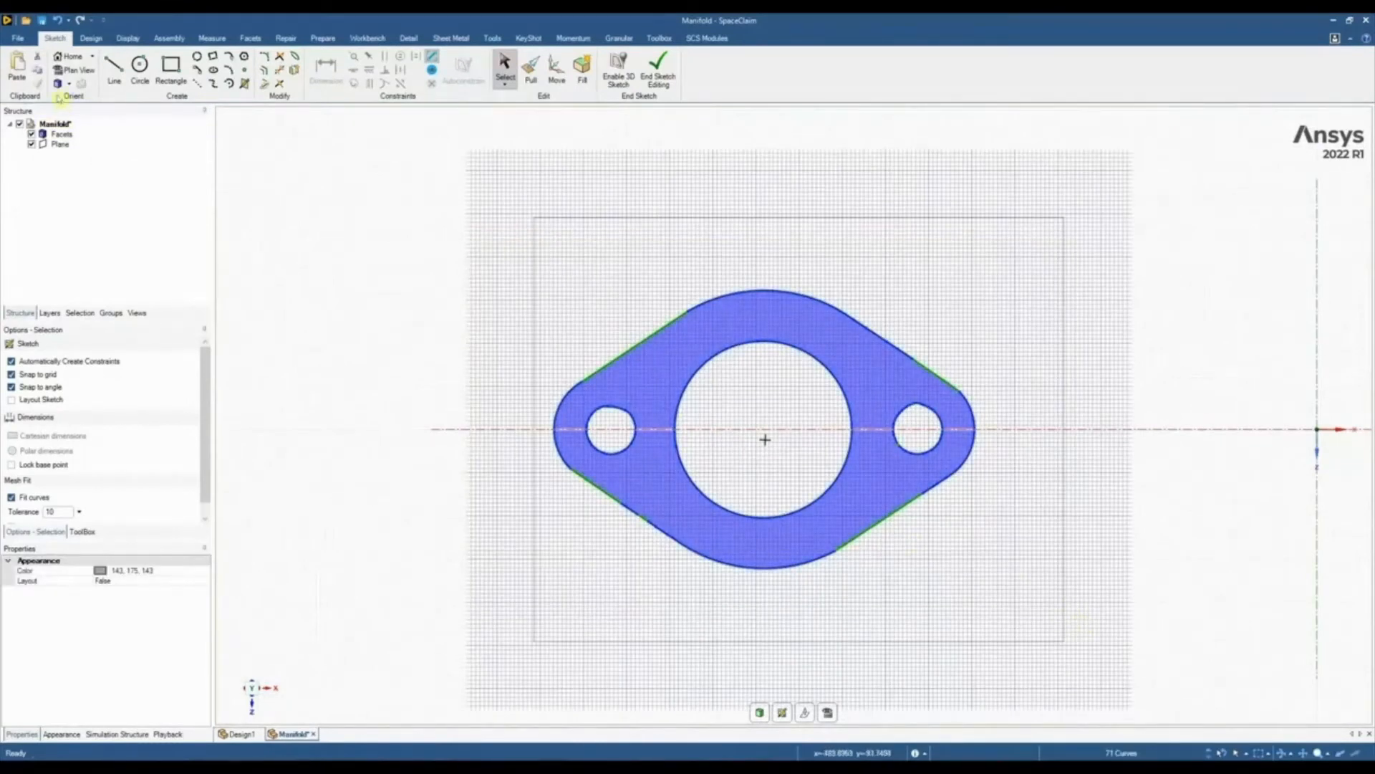
click(38, 71)
click(17, 65)
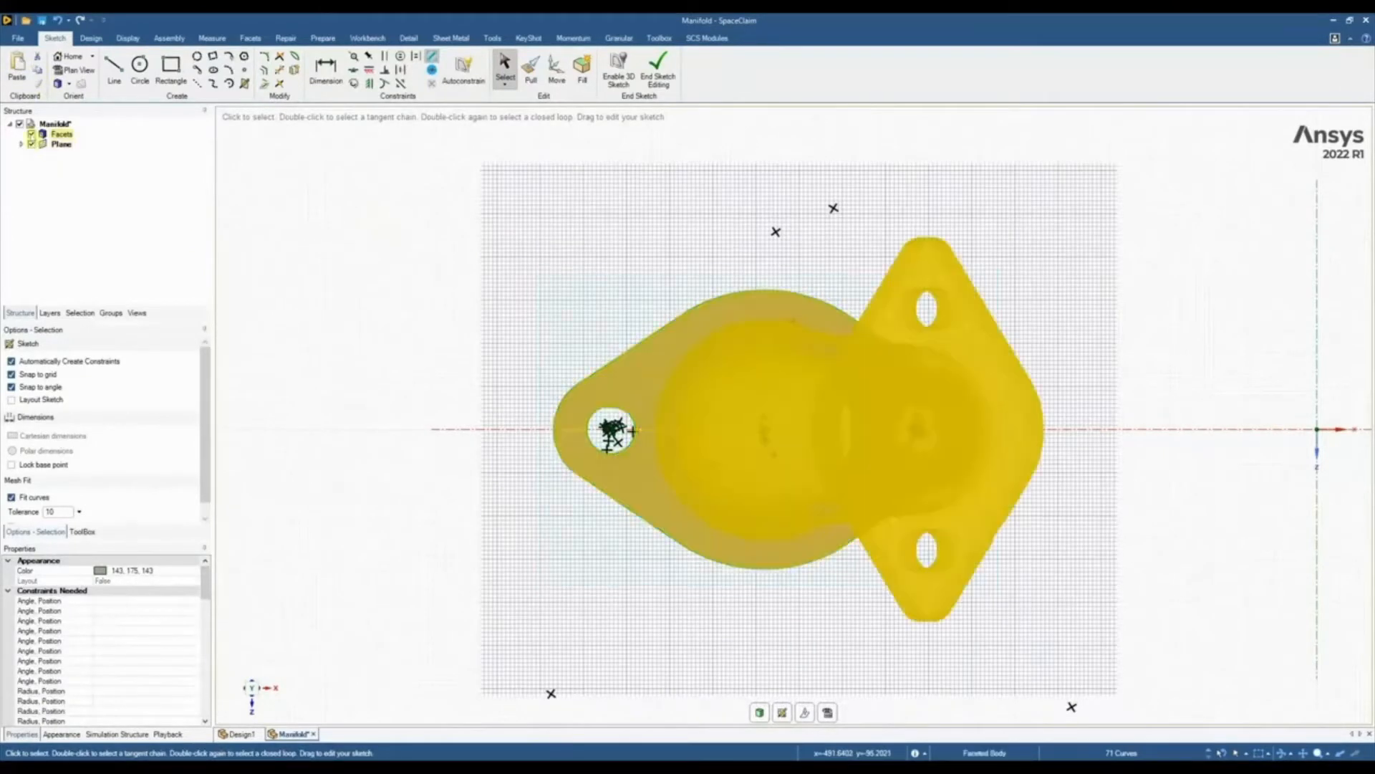
click(31, 133)
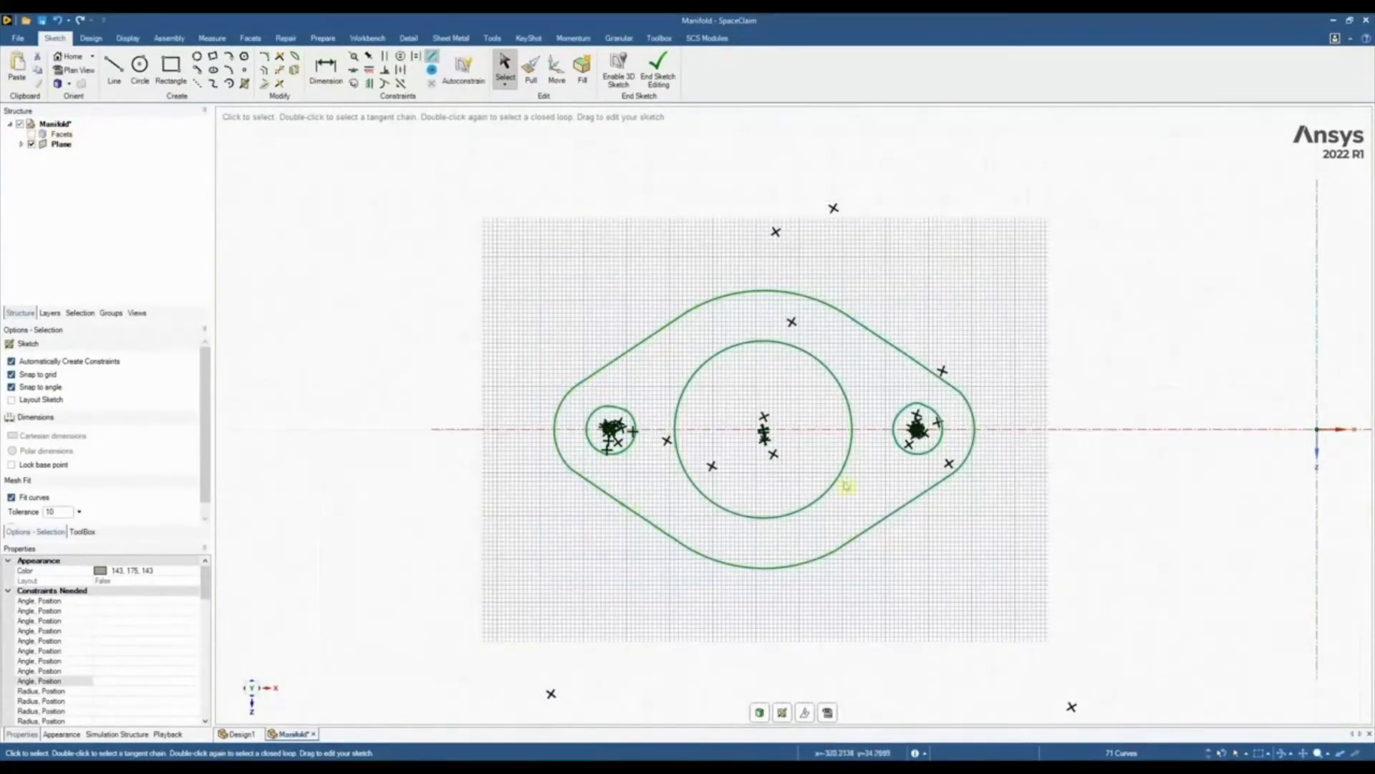
scroll(1054, 490, up, 1)
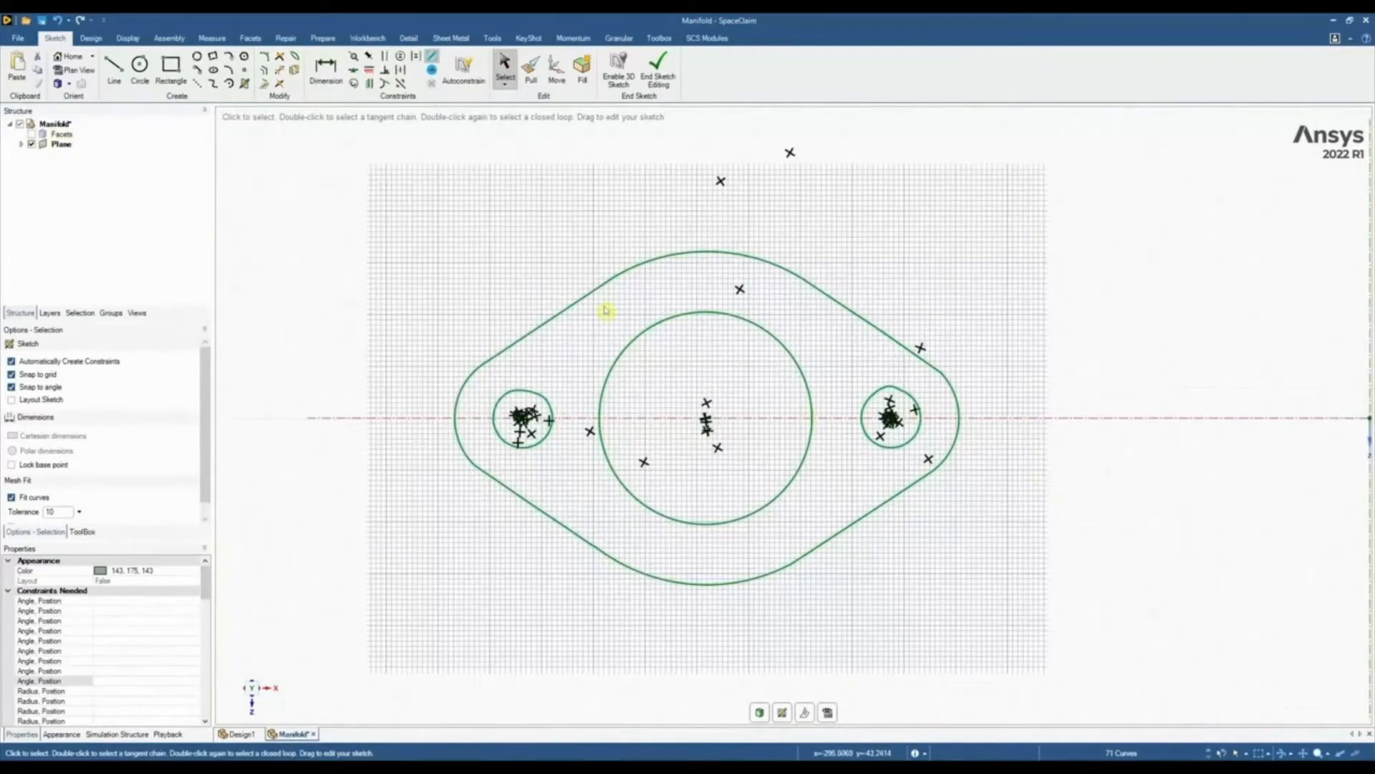
click(529, 279)
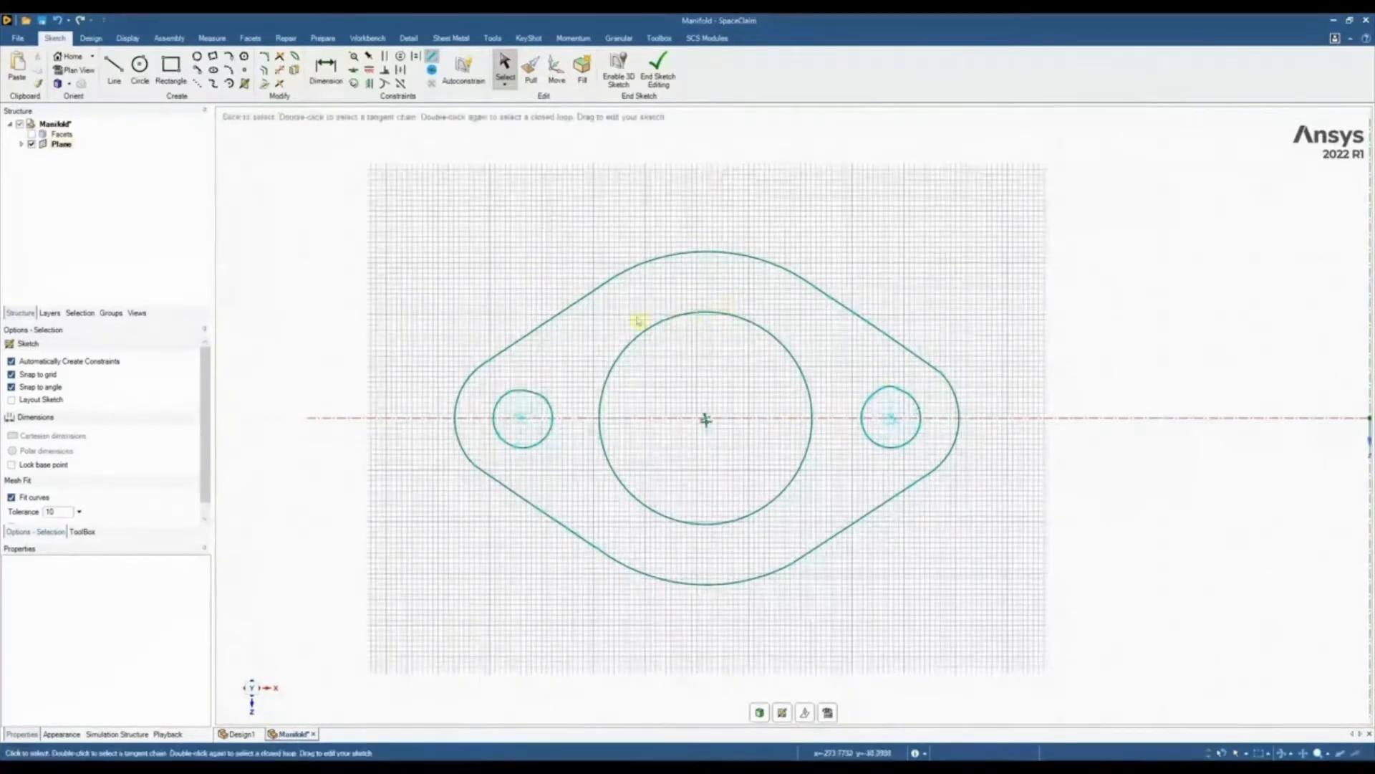
scroll(578, 328, down, 2)
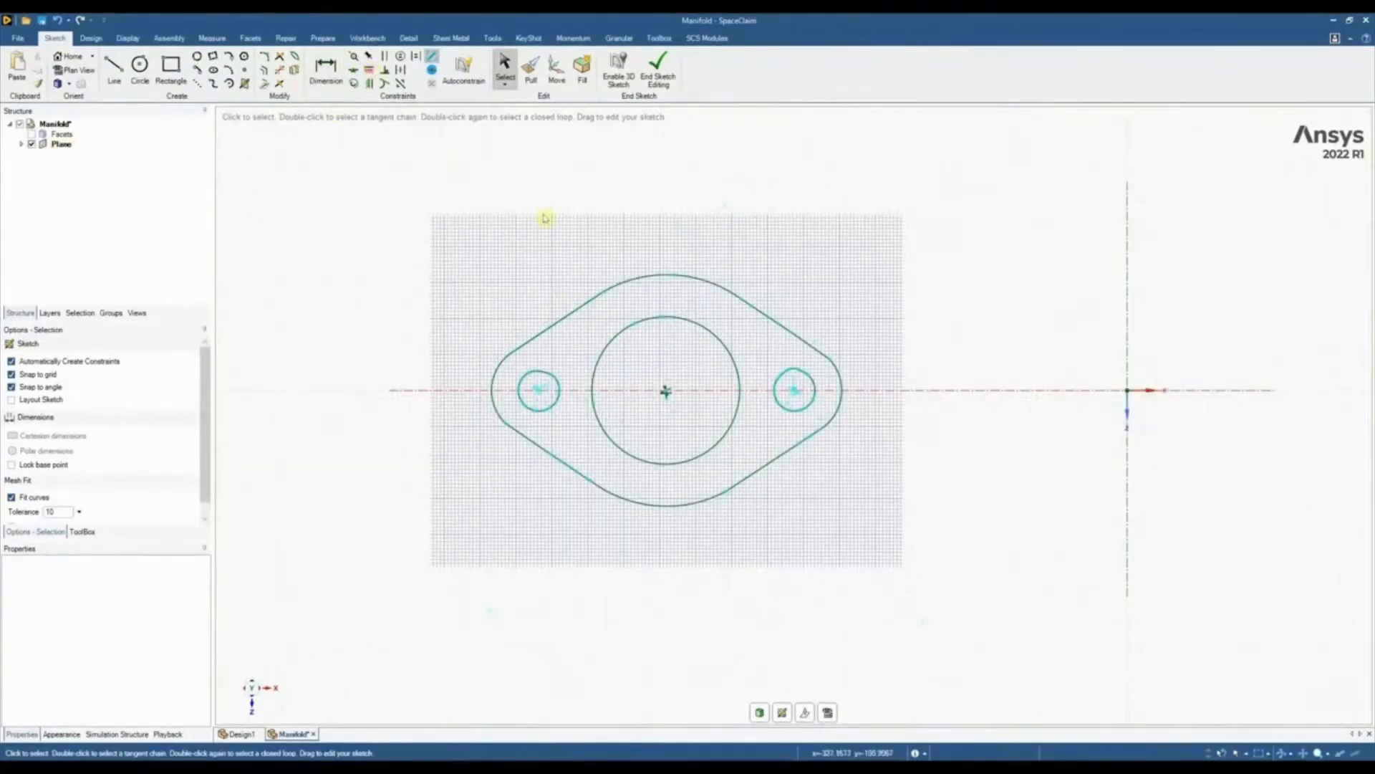
Fit lines and arcs with corrected tangency to the flange's outer outline, using a maximum distance of 0.78 mm
click(284, 38)
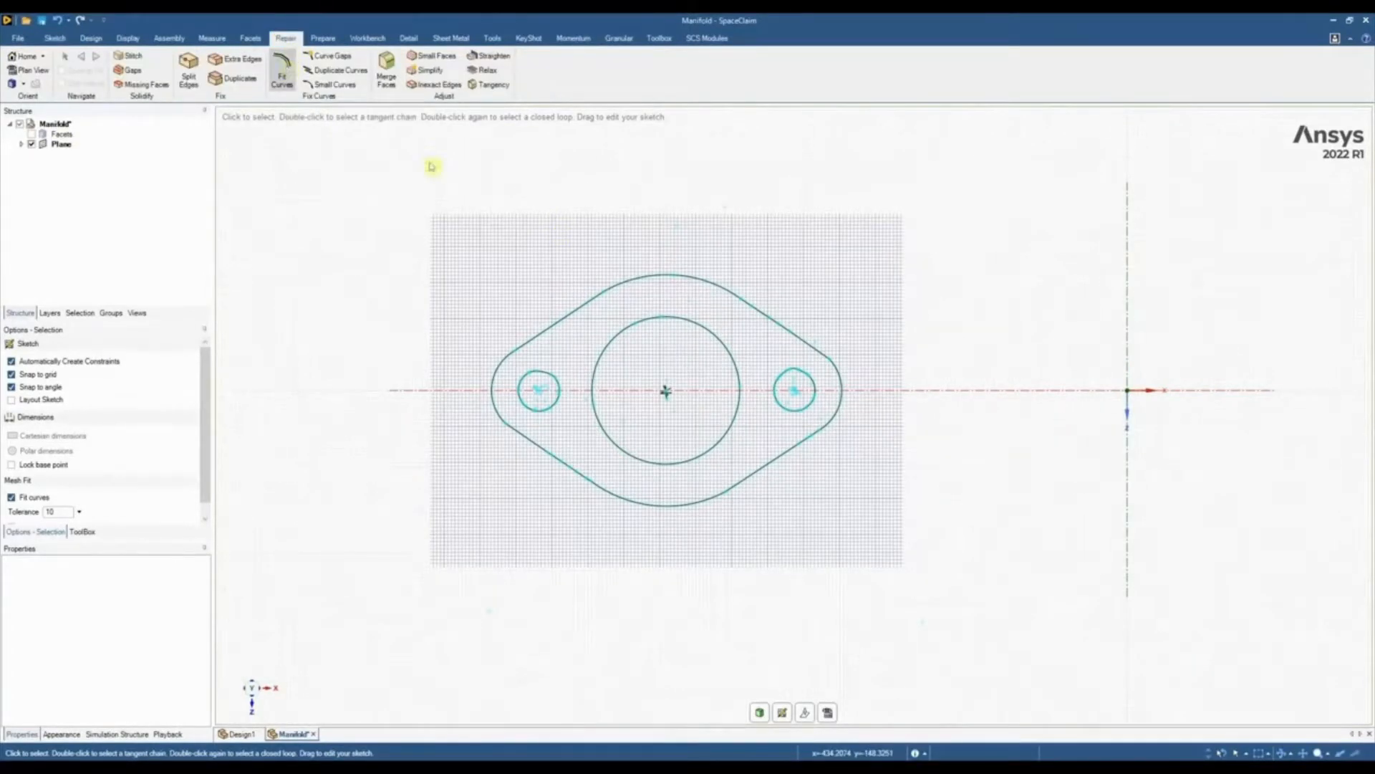
double_click(583, 307)
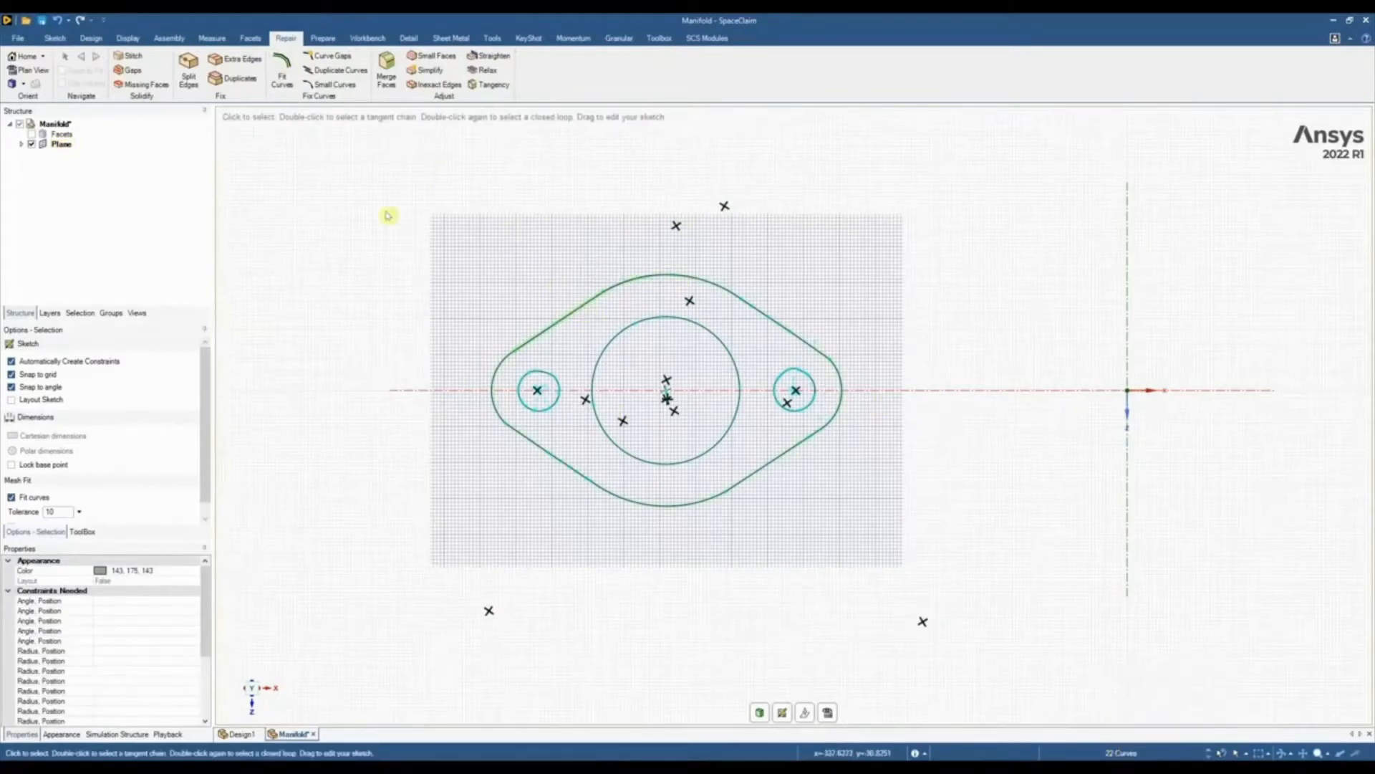
click(285, 74)
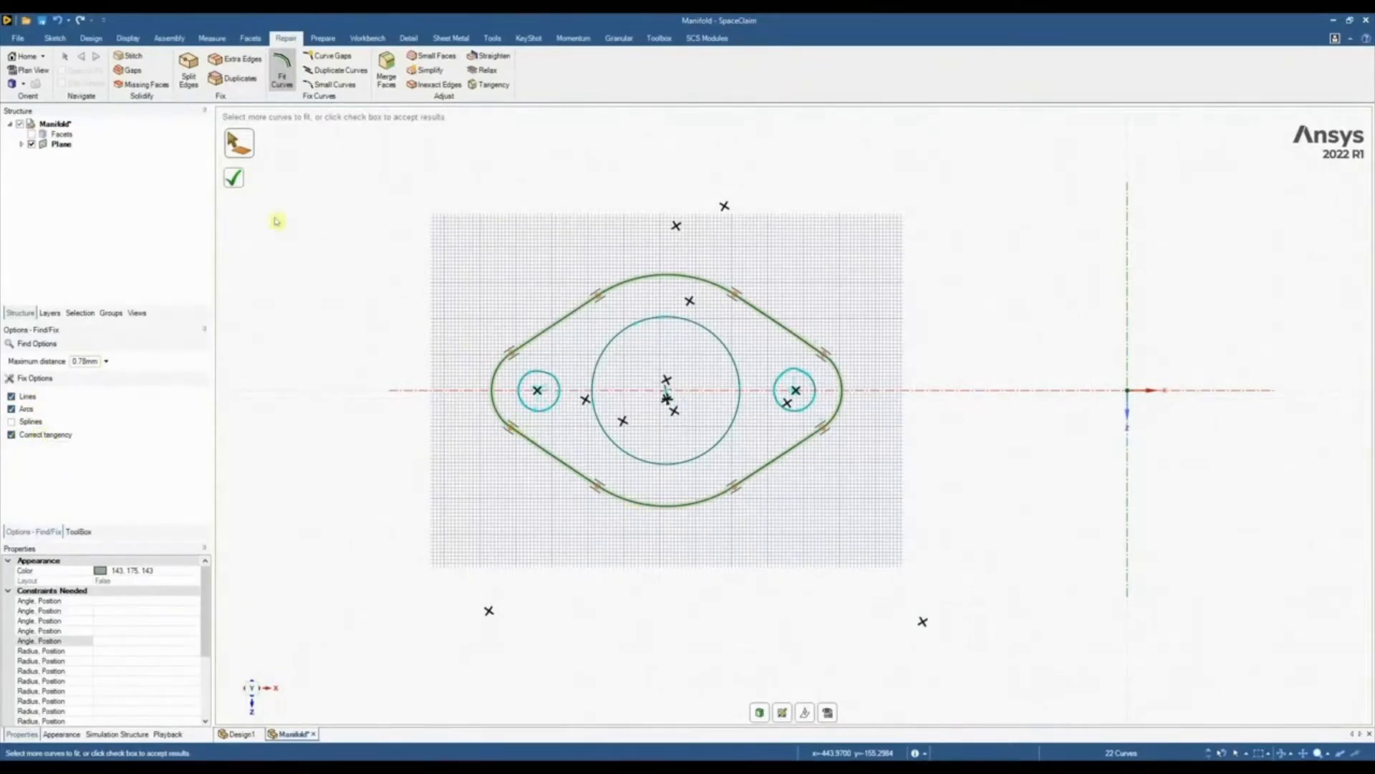
click(233, 177)
key(Escape)
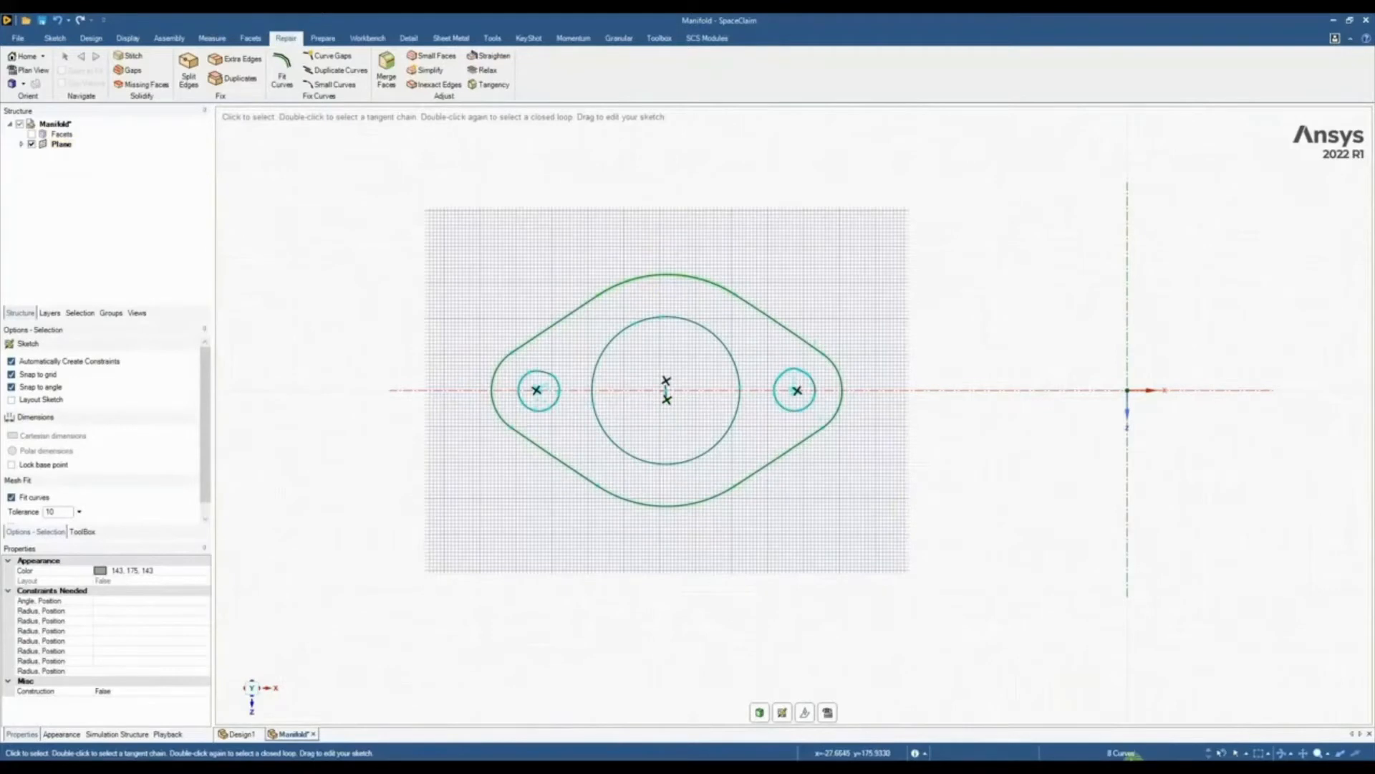
Fit curves to the mounting hole farther from the origin, with the maximum distance set to 2.08 mm
scroll(537, 389, up, 2)
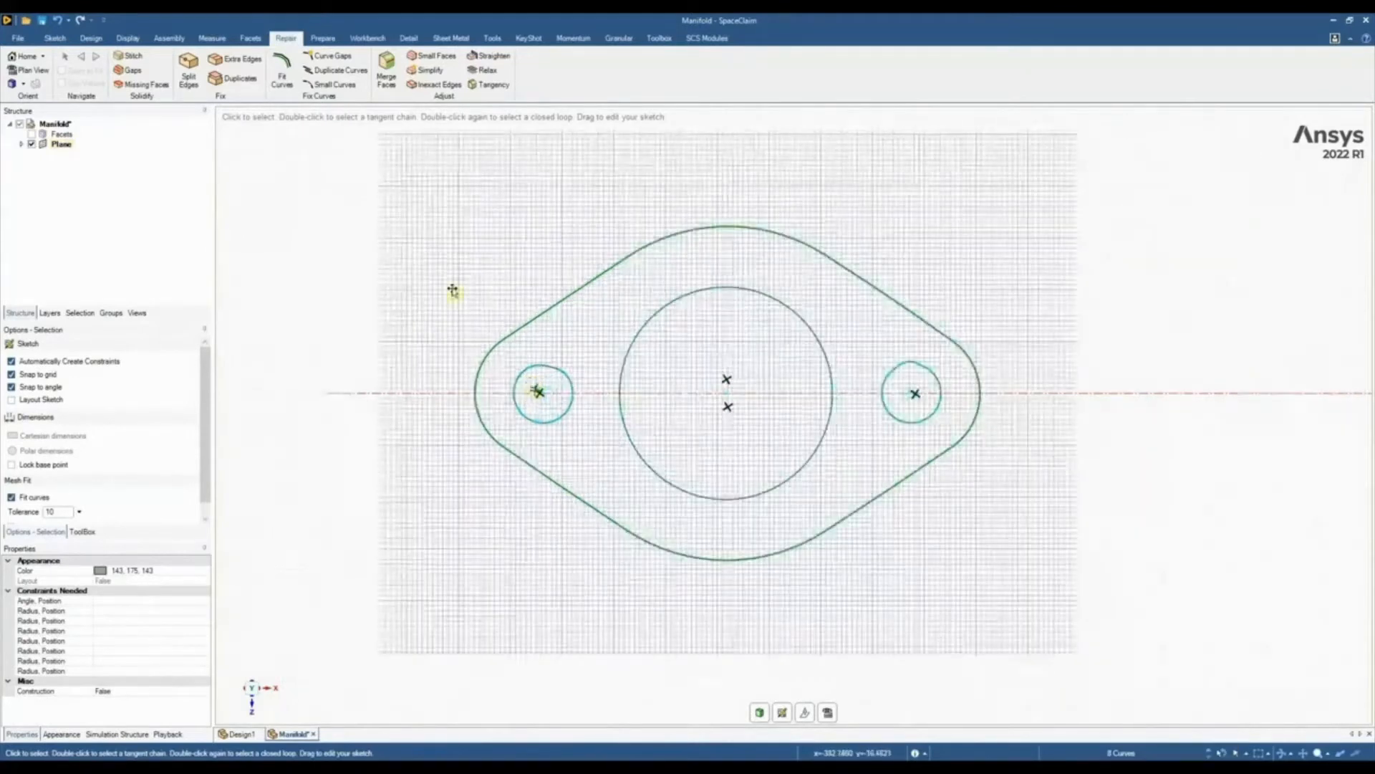
scroll(497, 368, up, 2)
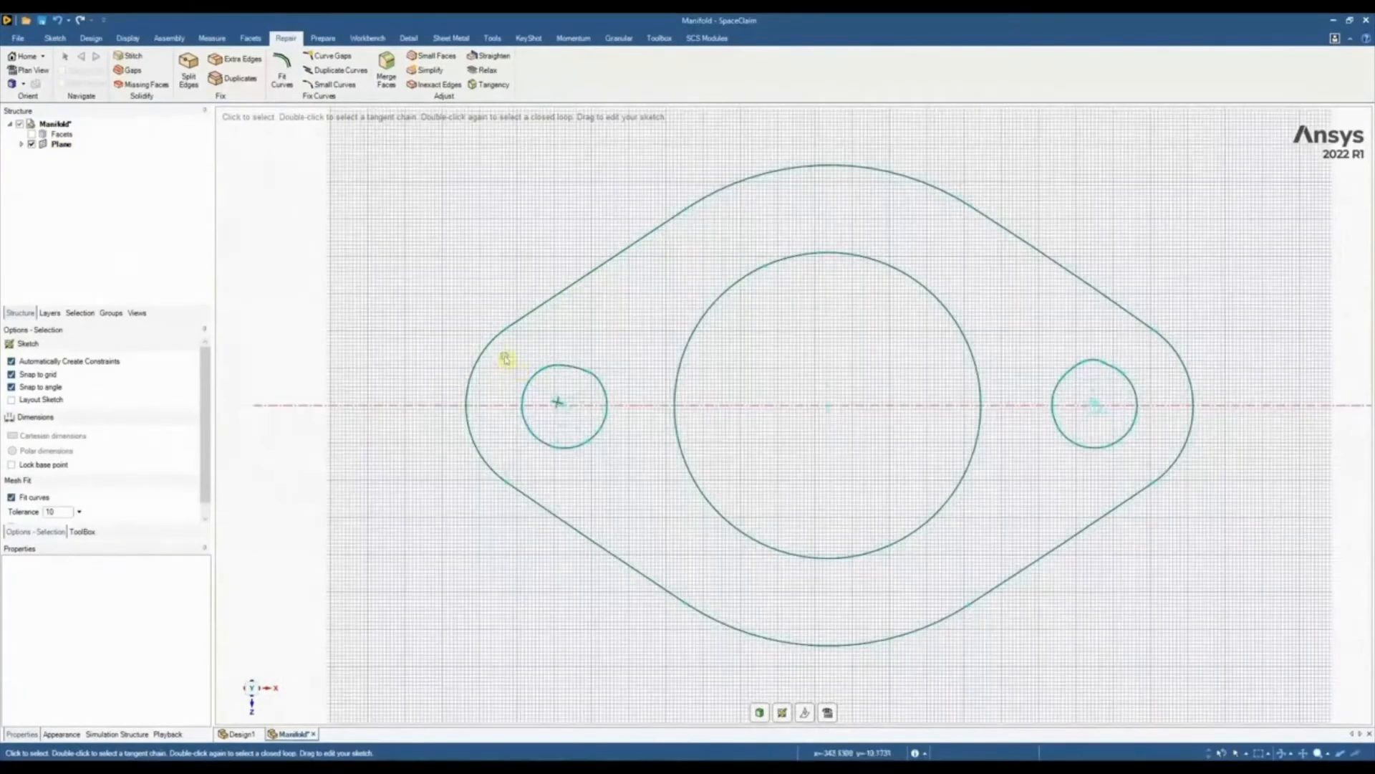
drag(505, 358, 624, 462)
click(283, 72)
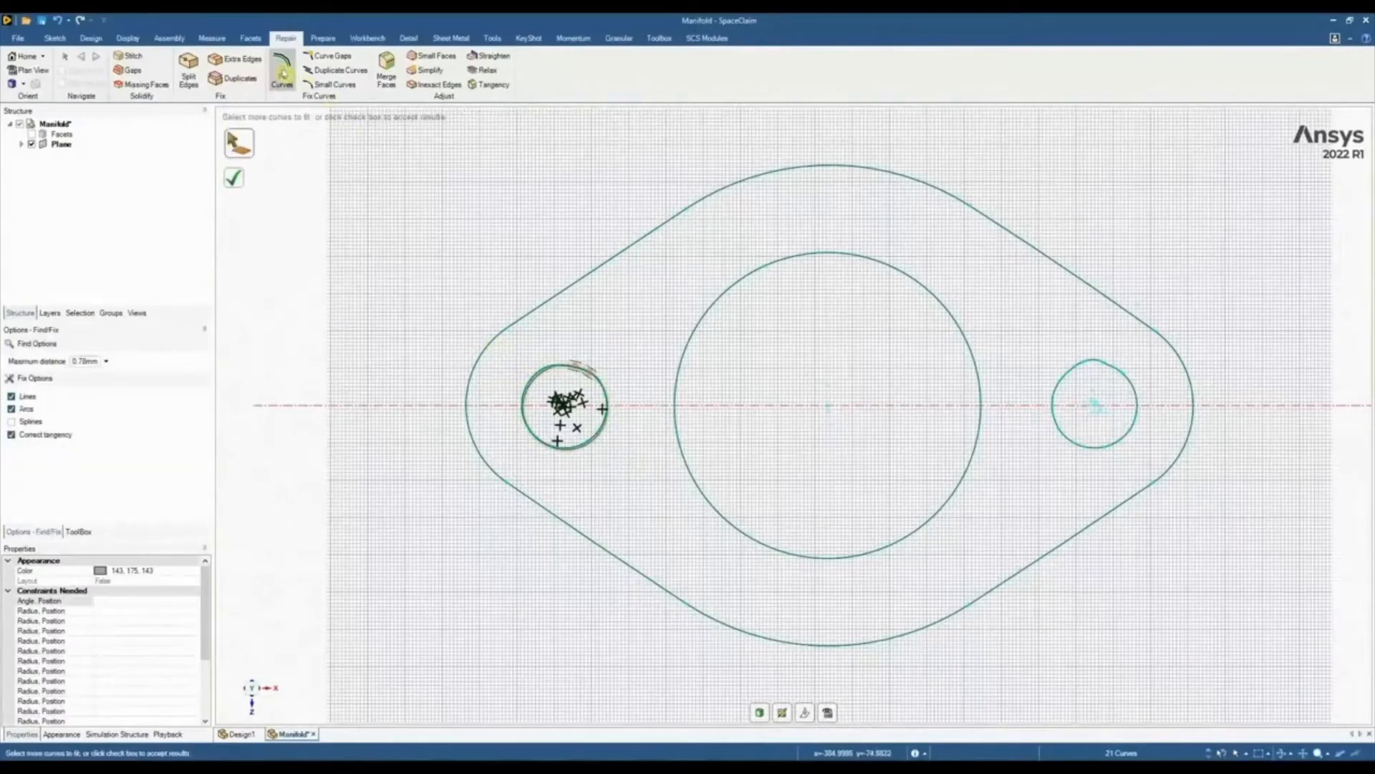
click(106, 362)
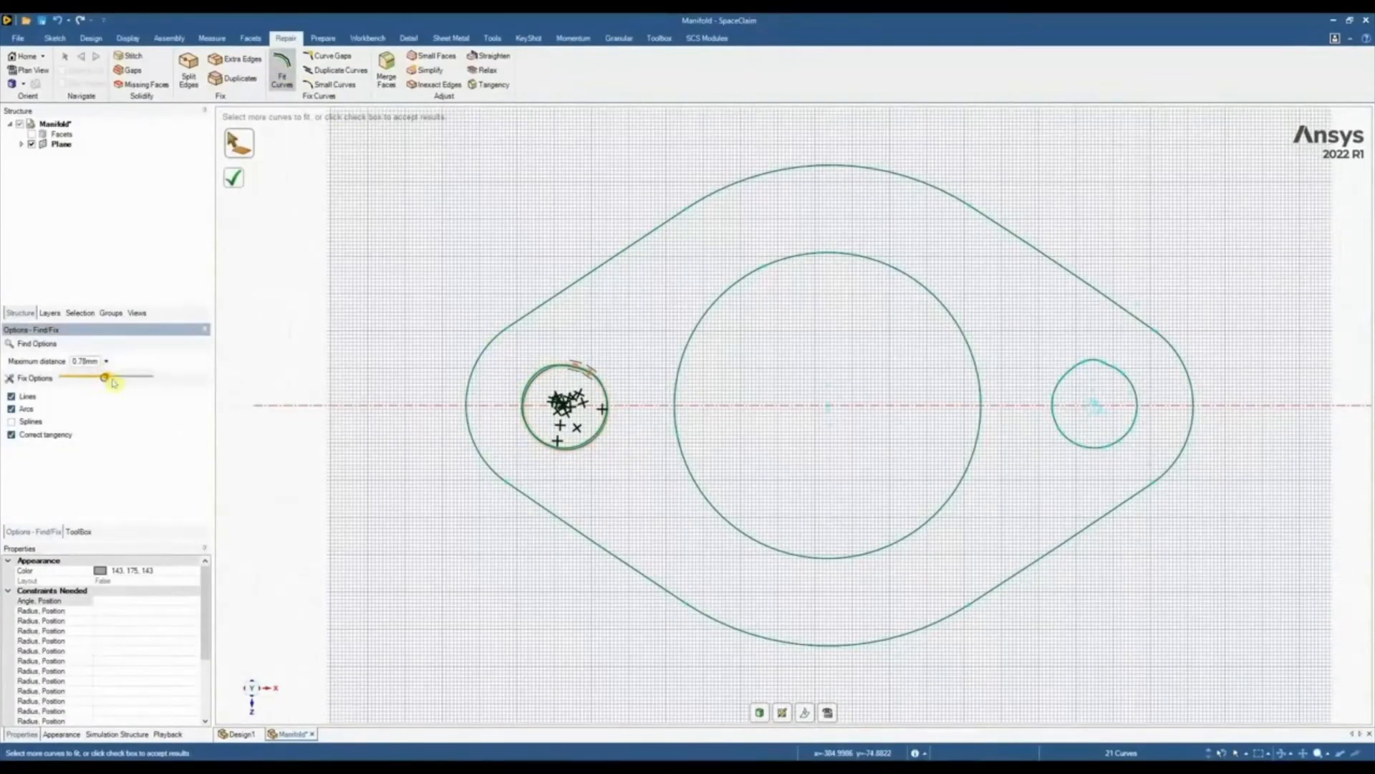
drag(133, 382, 208, 377)
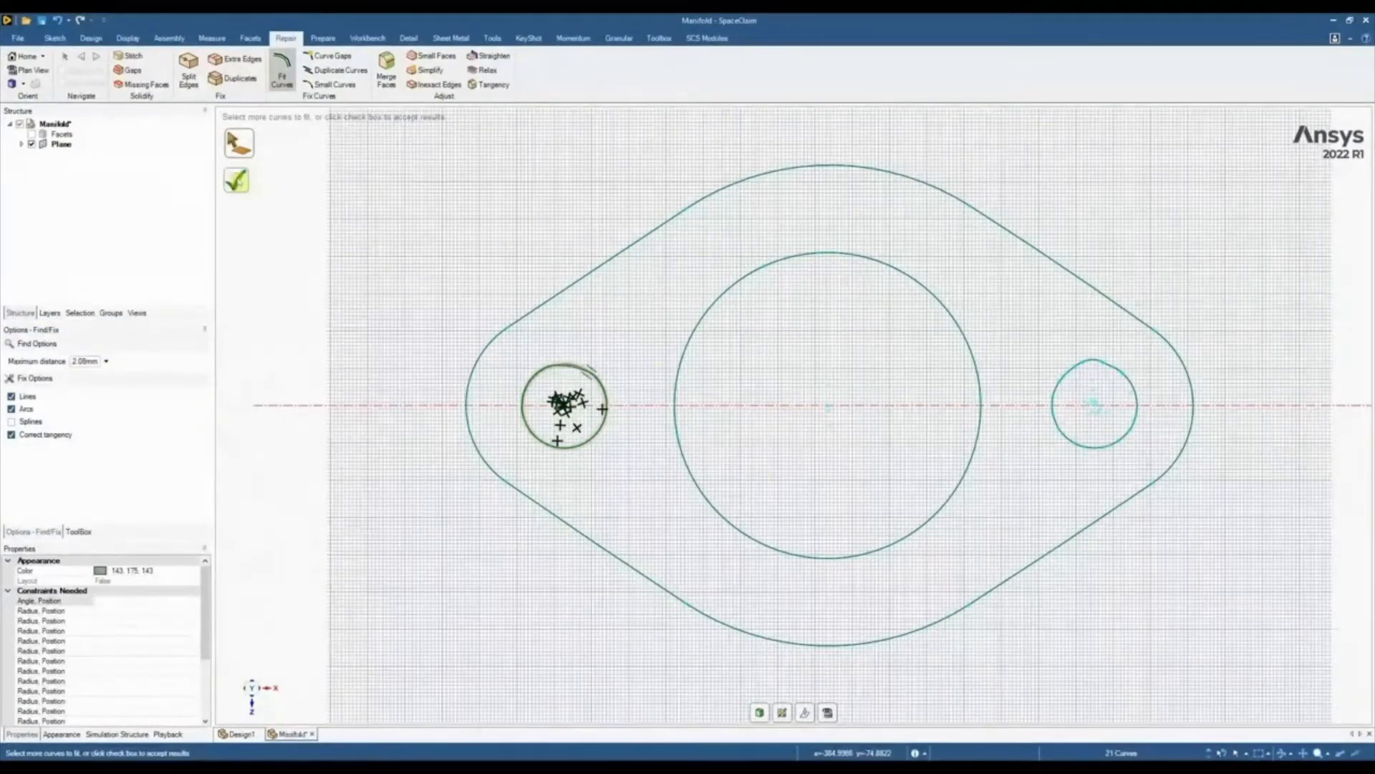
click(237, 181)
Fit curves to the flange's central bore and to the mounting hole nearer the origin
click(700, 330)
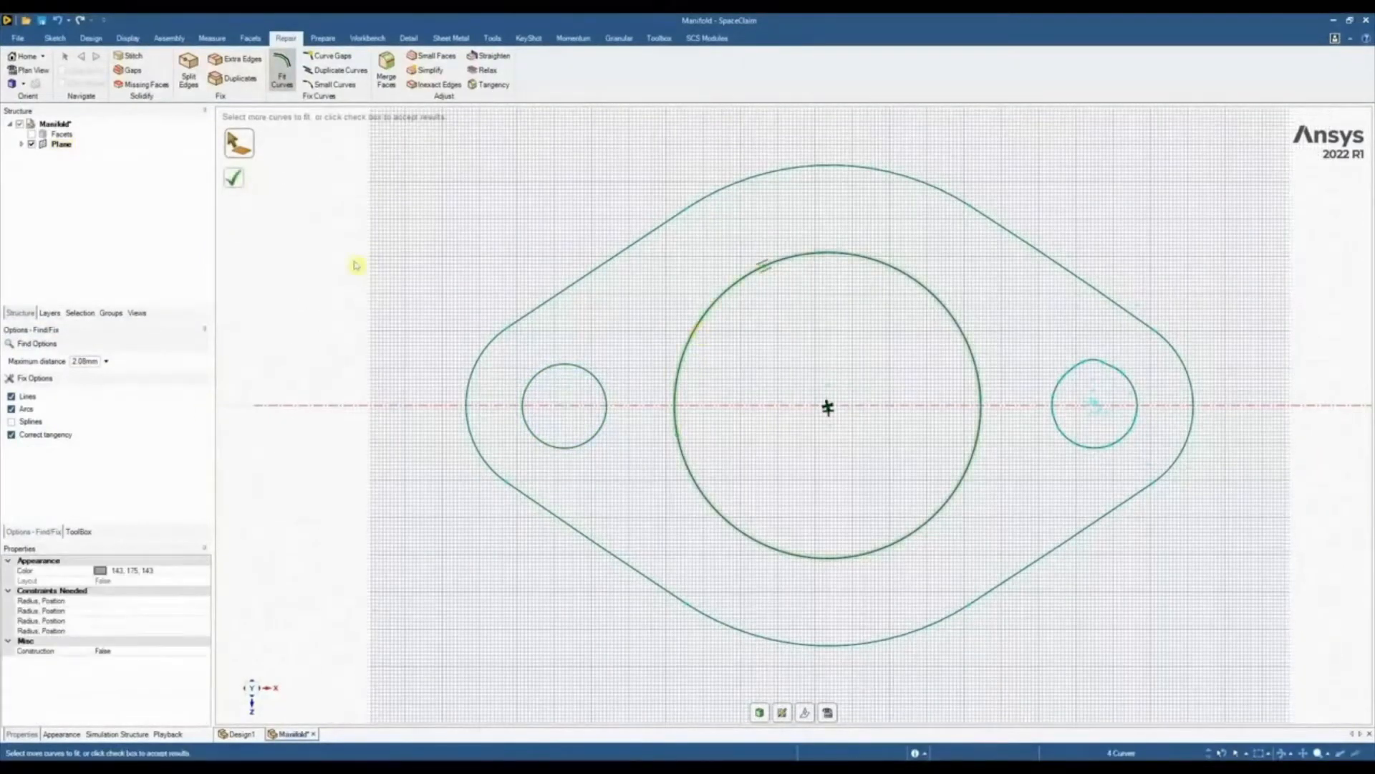
click(236, 179)
scroll(932, 379, up, 2)
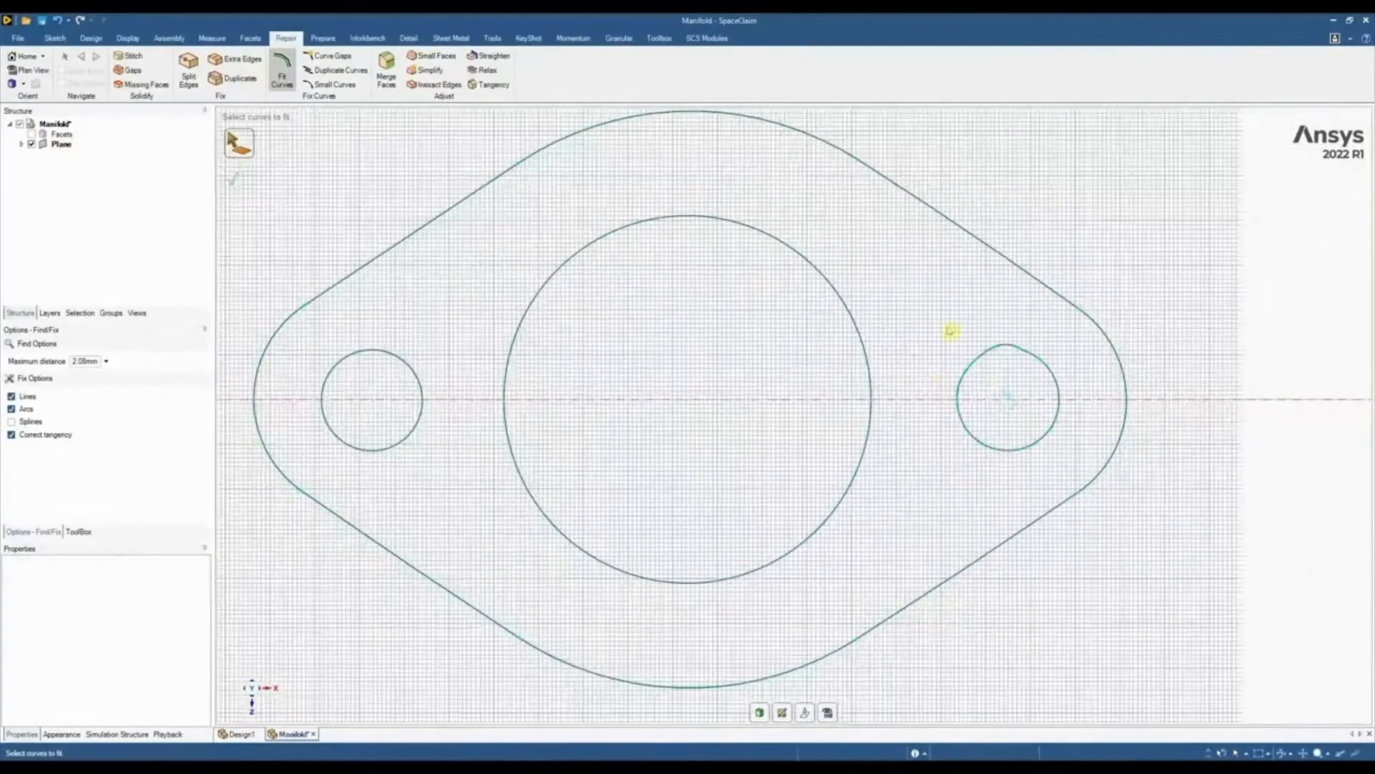
drag(950, 331, 1075, 480)
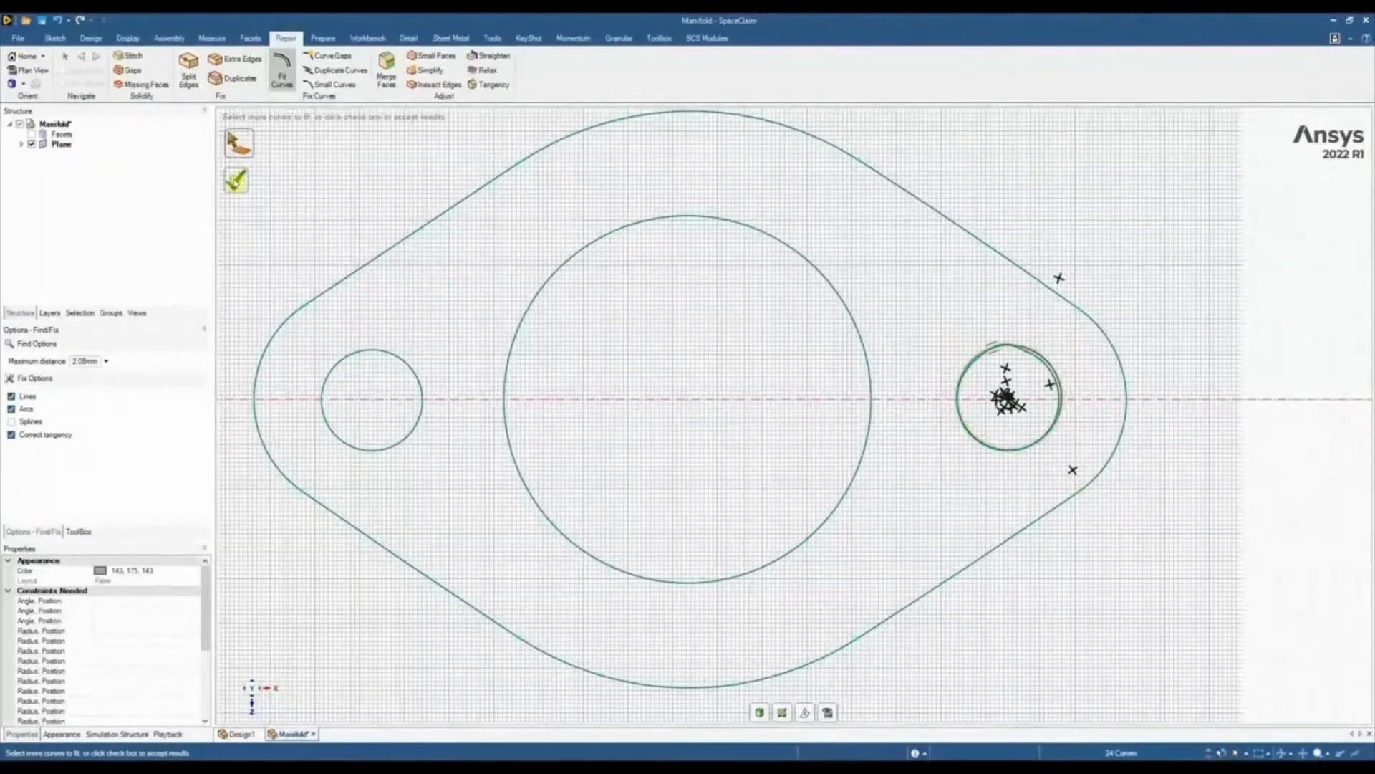
click(235, 182)
scroll(672, 421, down, 3)
key(Escape)
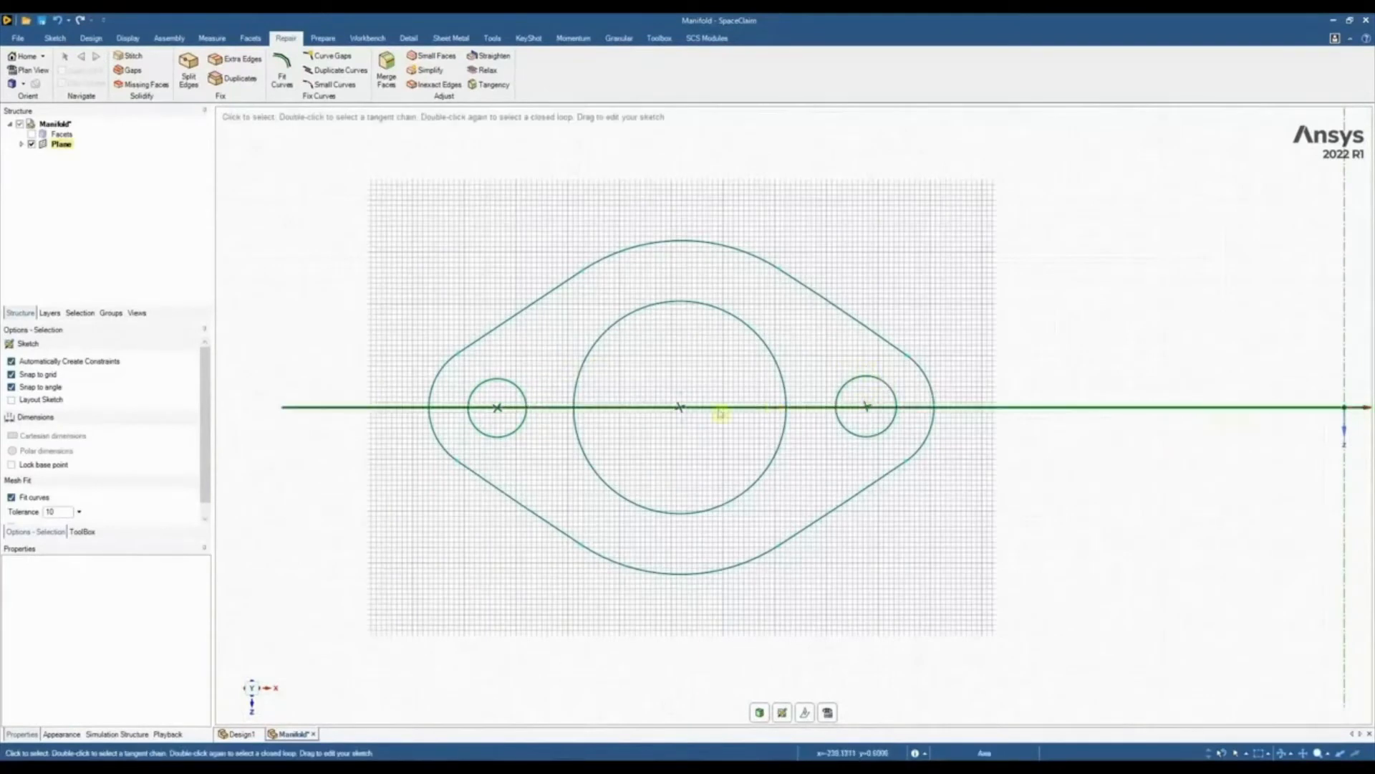
Finish editing the base flange sketch so the closed outline, bore and mounting holes form a surface
scroll(691, 409, down, 4)
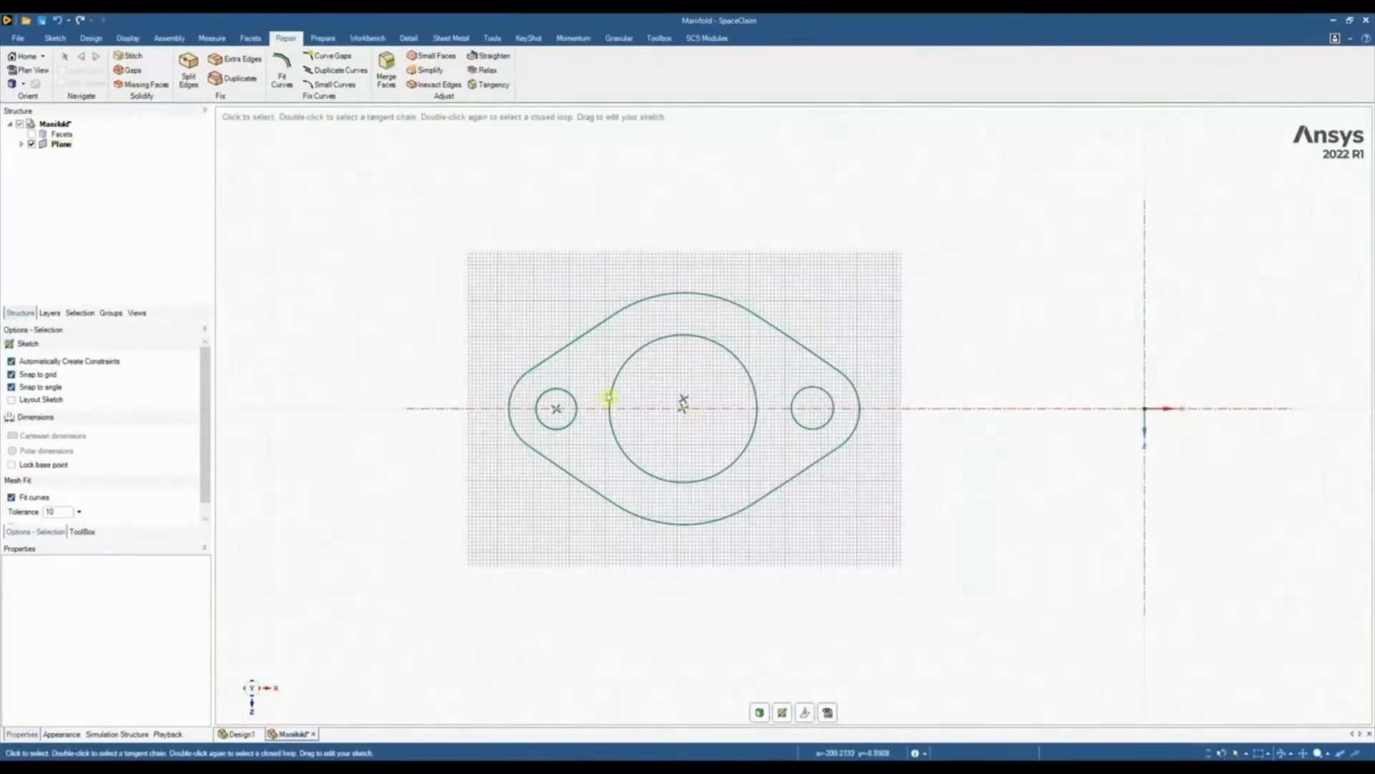
click(69, 40)
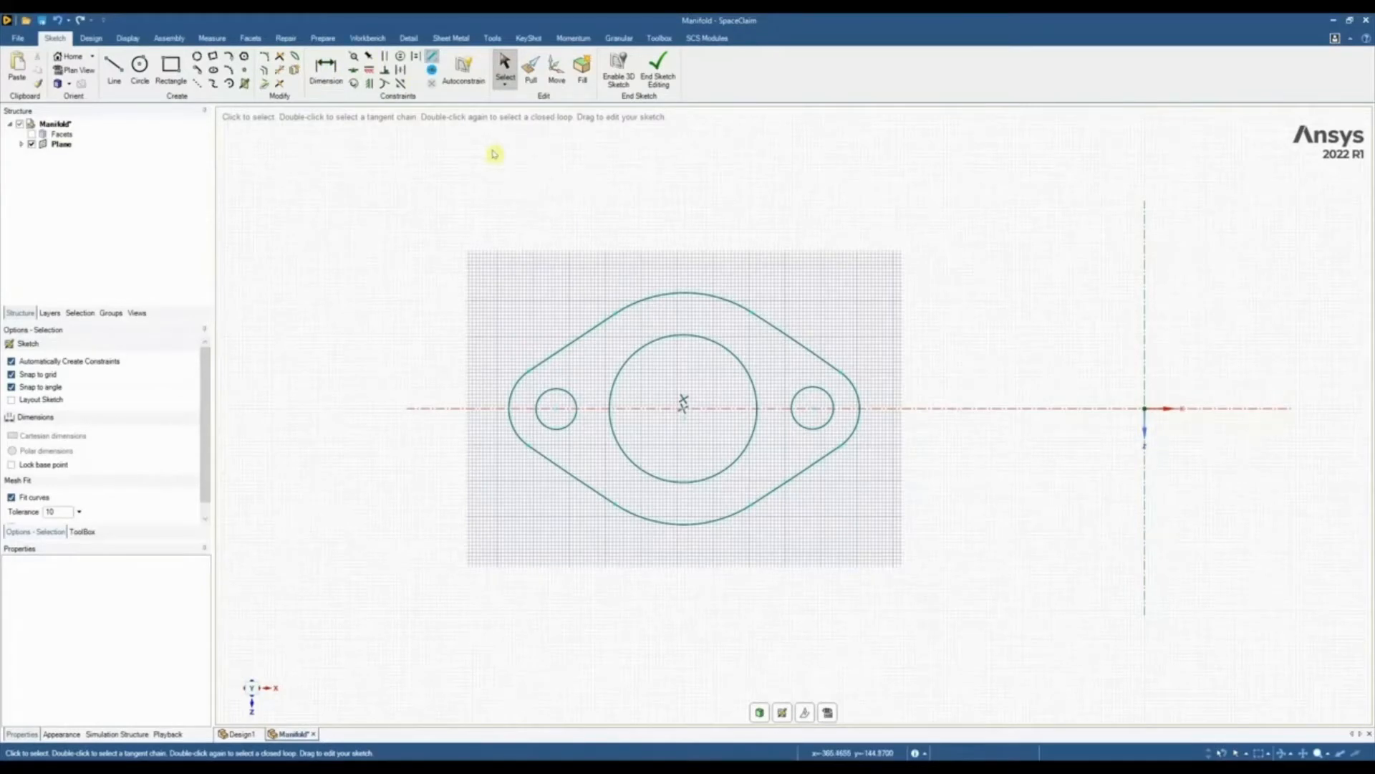
click(658, 72)
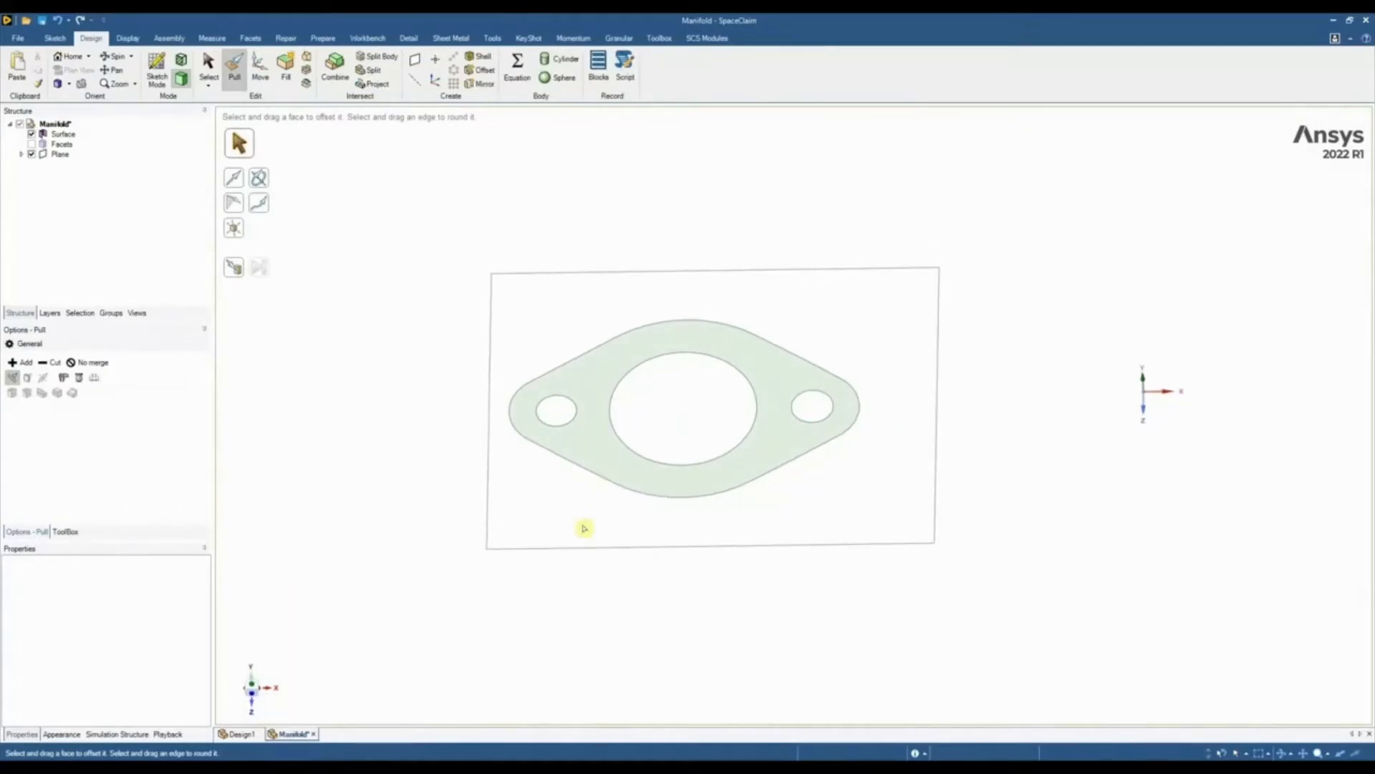
middle_drag(683, 546, 682, 509)
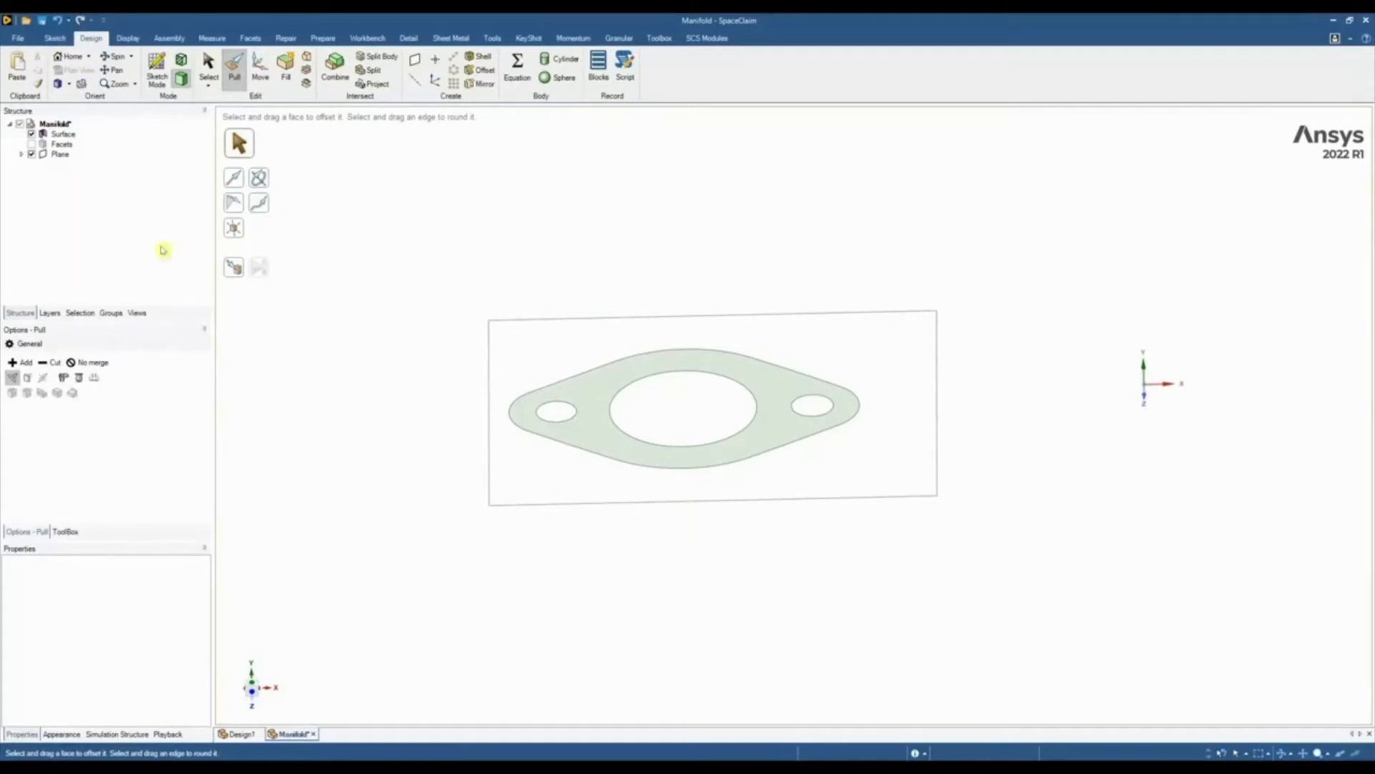
Show the Facets body and pull the flange surface up to the upper face of the scanned base flange
click(31, 144)
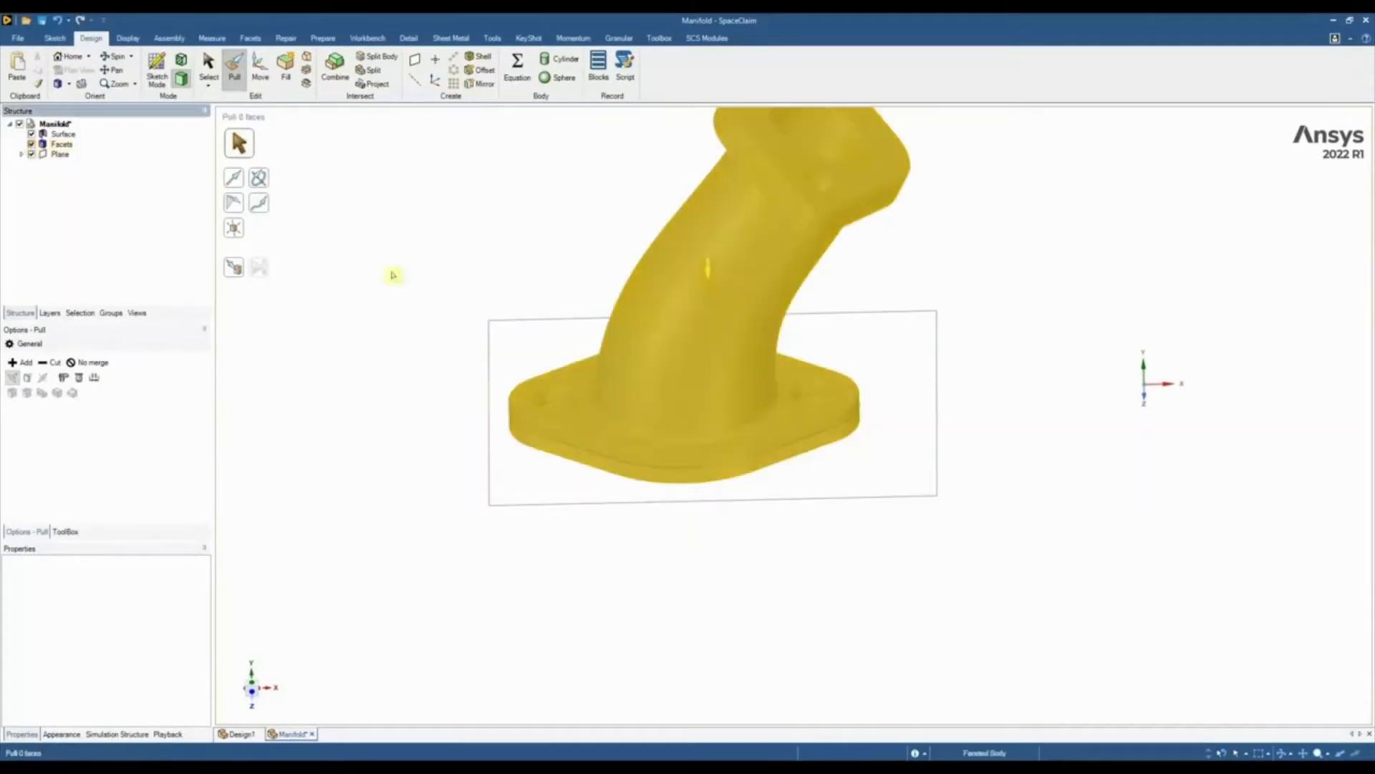
scroll(566, 372, up, 3)
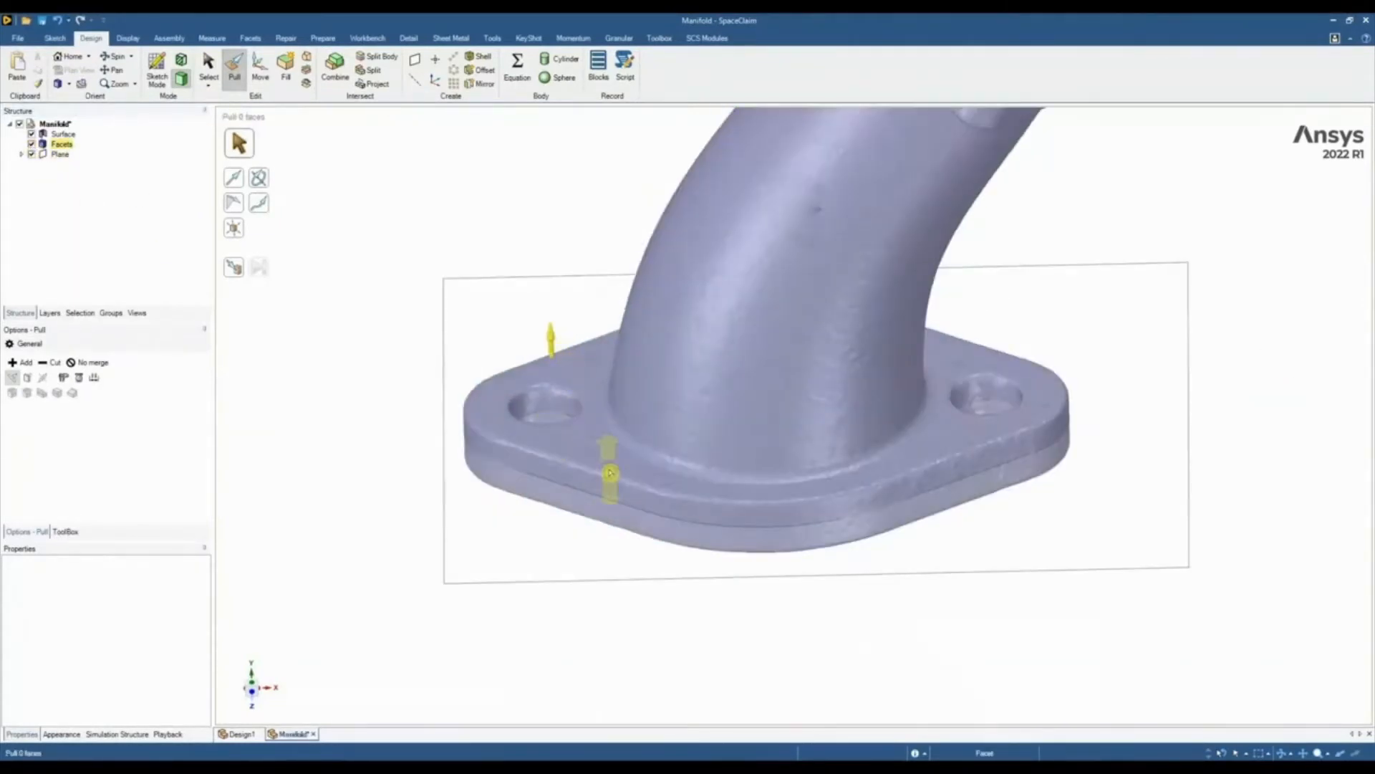
click(606, 467)
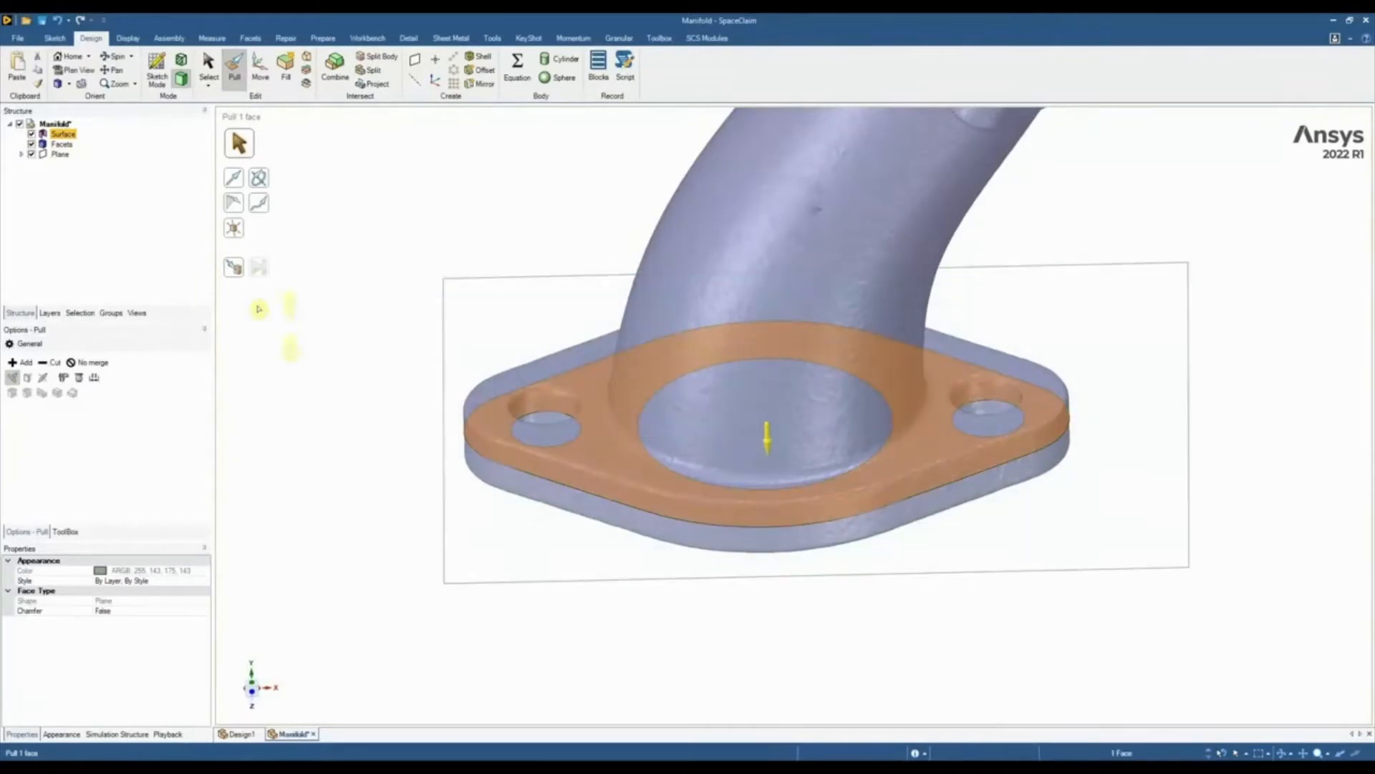
click(235, 269)
click(563, 368)
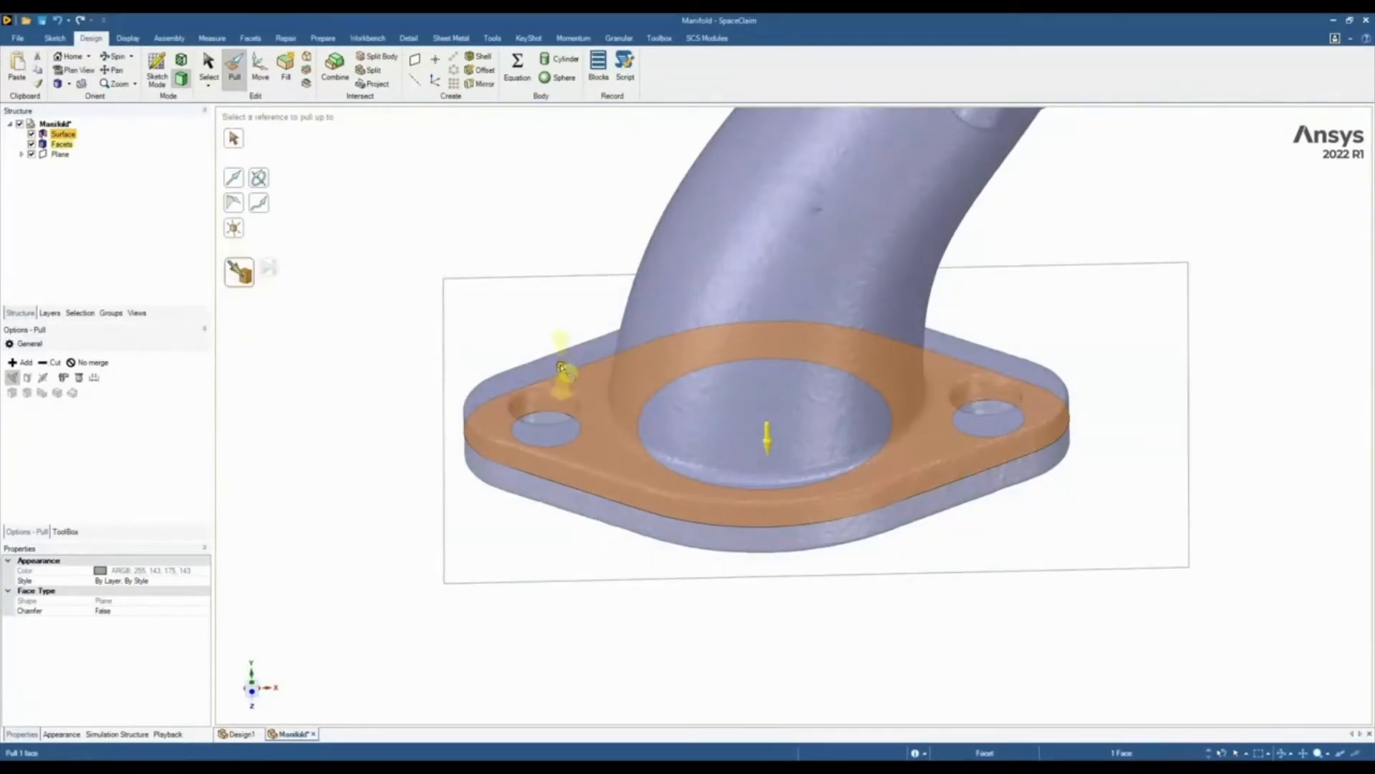
click(457, 258)
middle_drag(562, 578, 566, 301)
ctrl+middle_drag(680, 655, 670, 551)
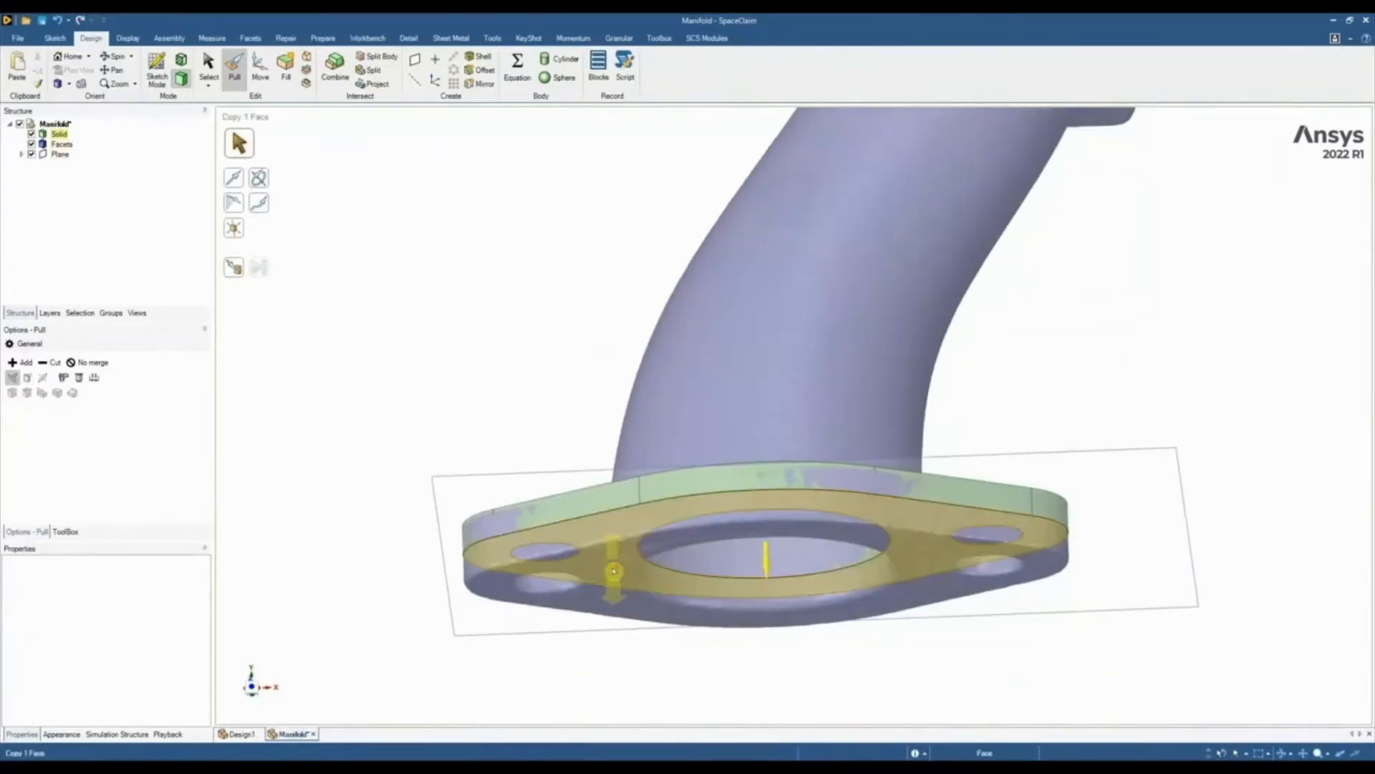
Pull the flange solid's lower face up to the underside of the scanned base flange
click(614, 571)
click(236, 269)
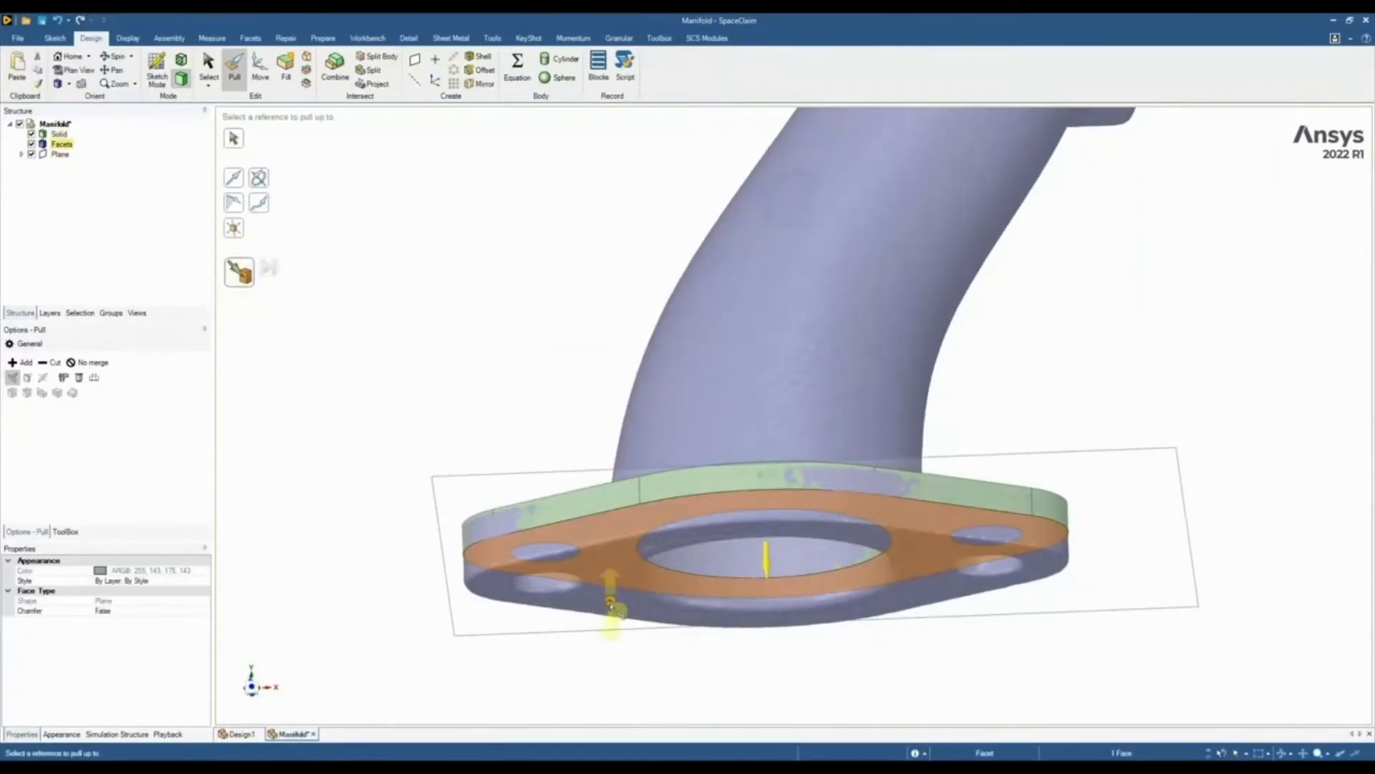
click(610, 589)
click(452, 415)
middle_drag(487, 408, 677, 419)
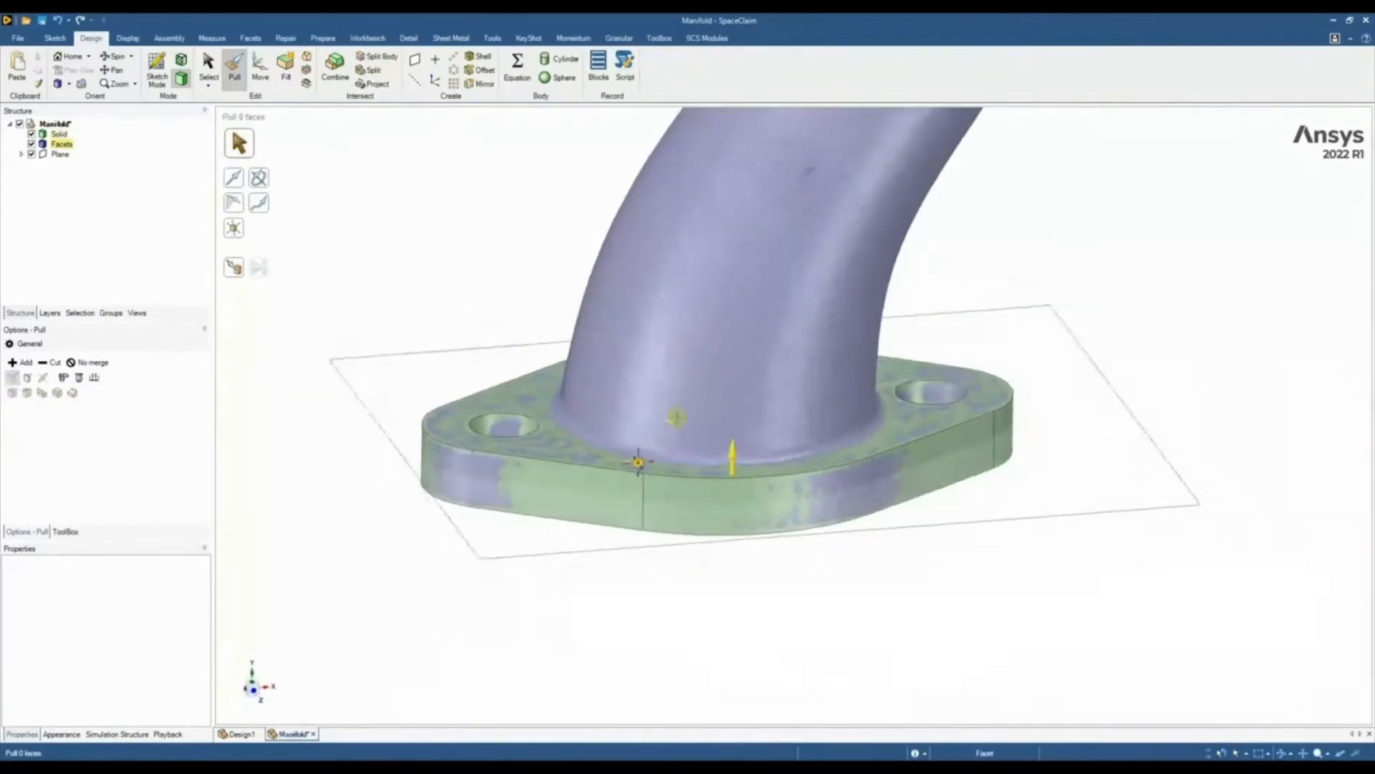
scroll(643, 467, down, 2)
click(641, 482)
click(626, 525)
scroll(587, 586, down, 1)
shift+middle_drag(626, 526, 792, 513)
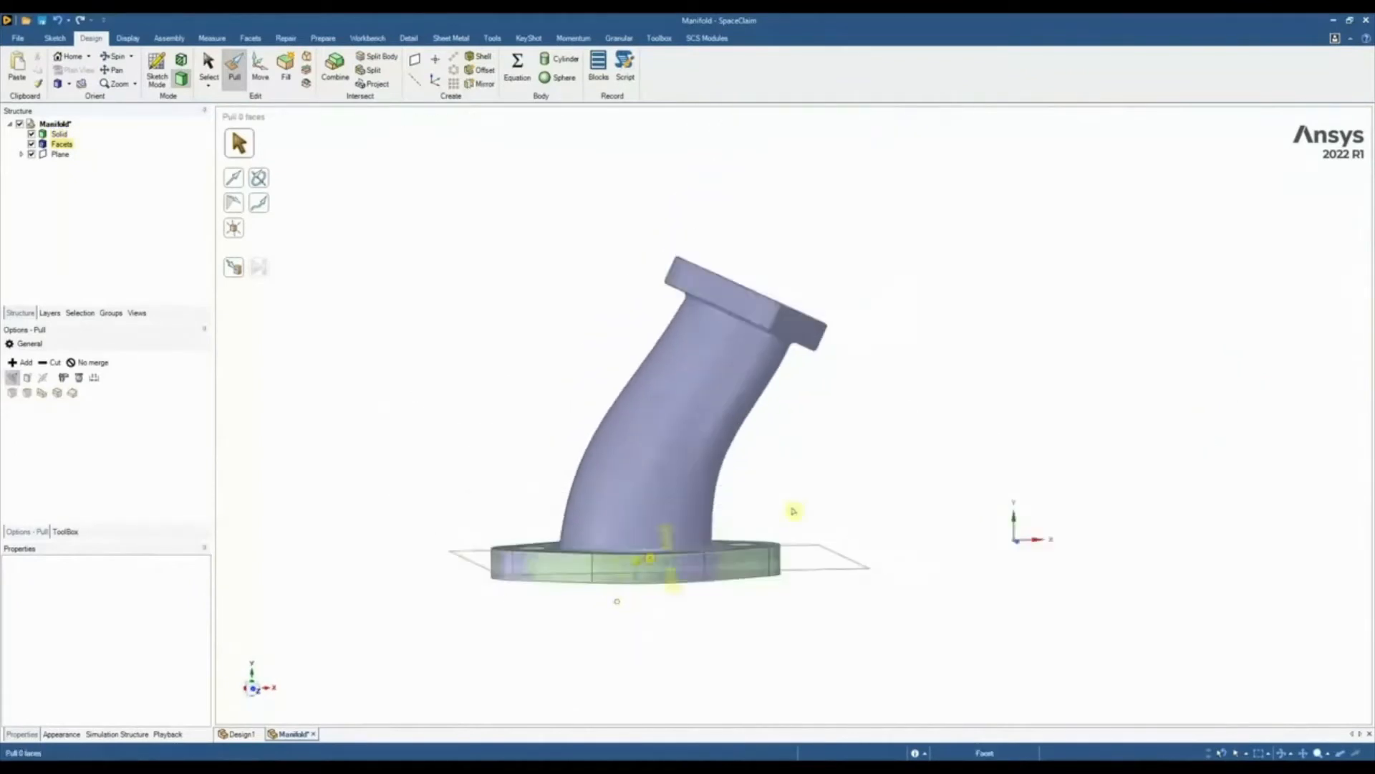
Select the planar facets covering the whole underside of the manifold's upper flange
key(s)
middle_drag(841, 417, 872, 384)
scroll(759, 306, up, 2)
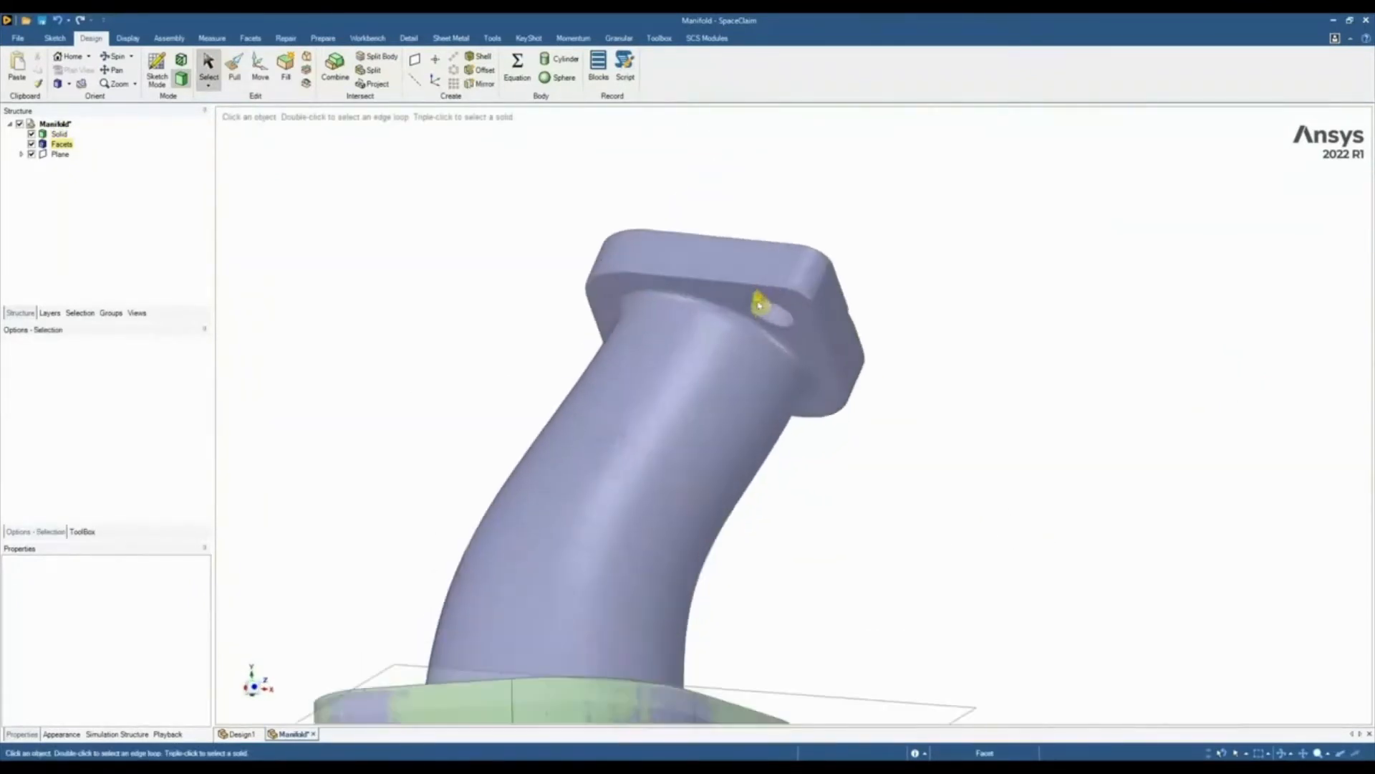
scroll(765, 298, up, 3)
middle_drag(742, 335, 699, 310)
scroll(702, 401, down, 4)
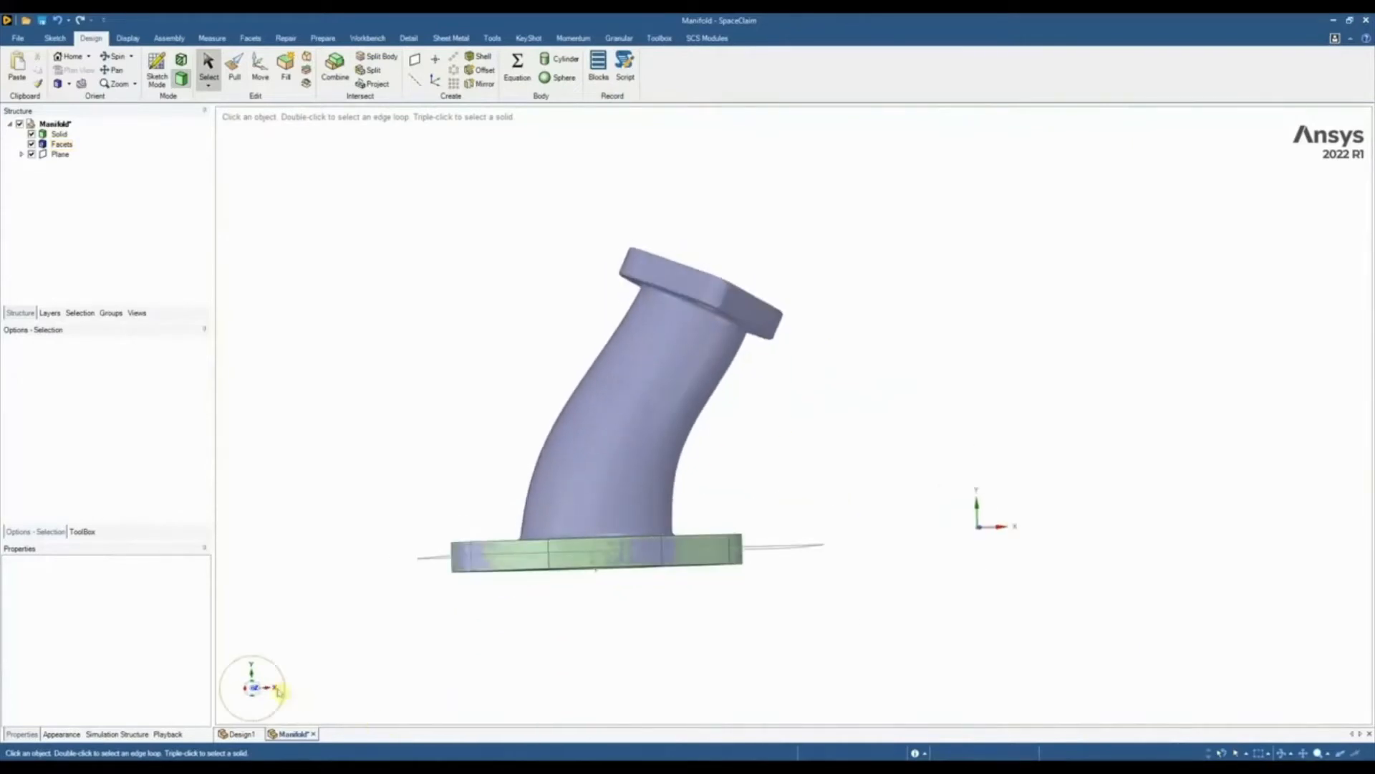
middle_drag(664, 353, 669, 347)
scroll(680, 315, up, 3)
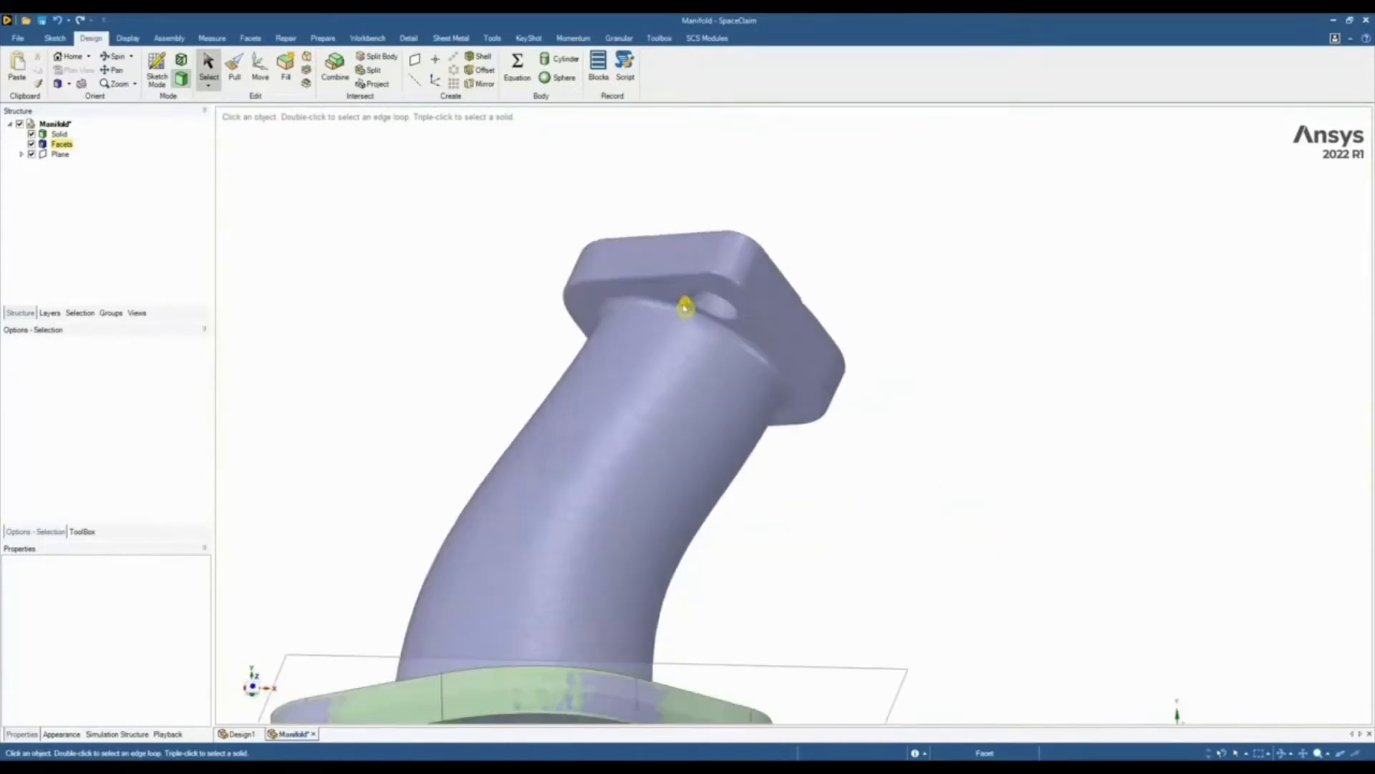
click(685, 298)
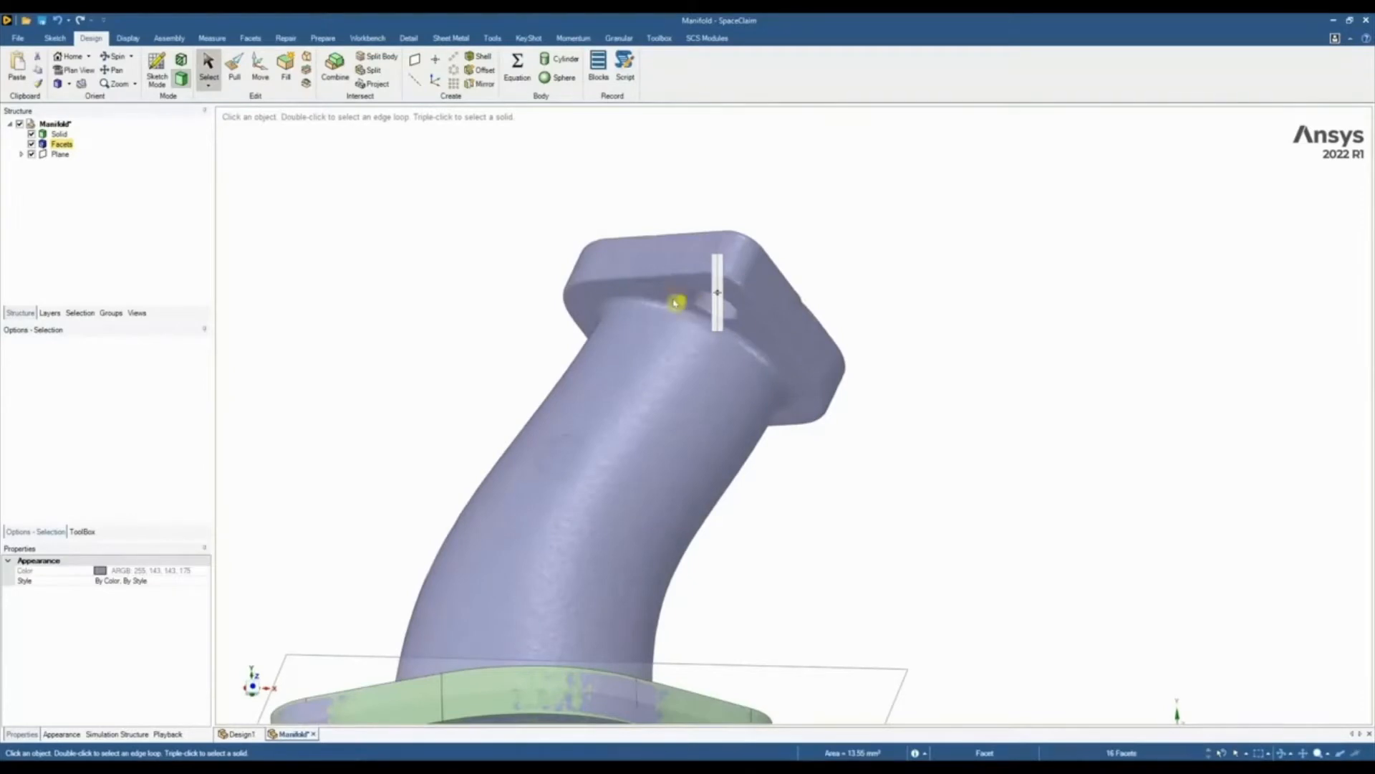
middle_drag(673, 295, 740, 269)
scroll(683, 291, up, 3)
double_click(639, 292)
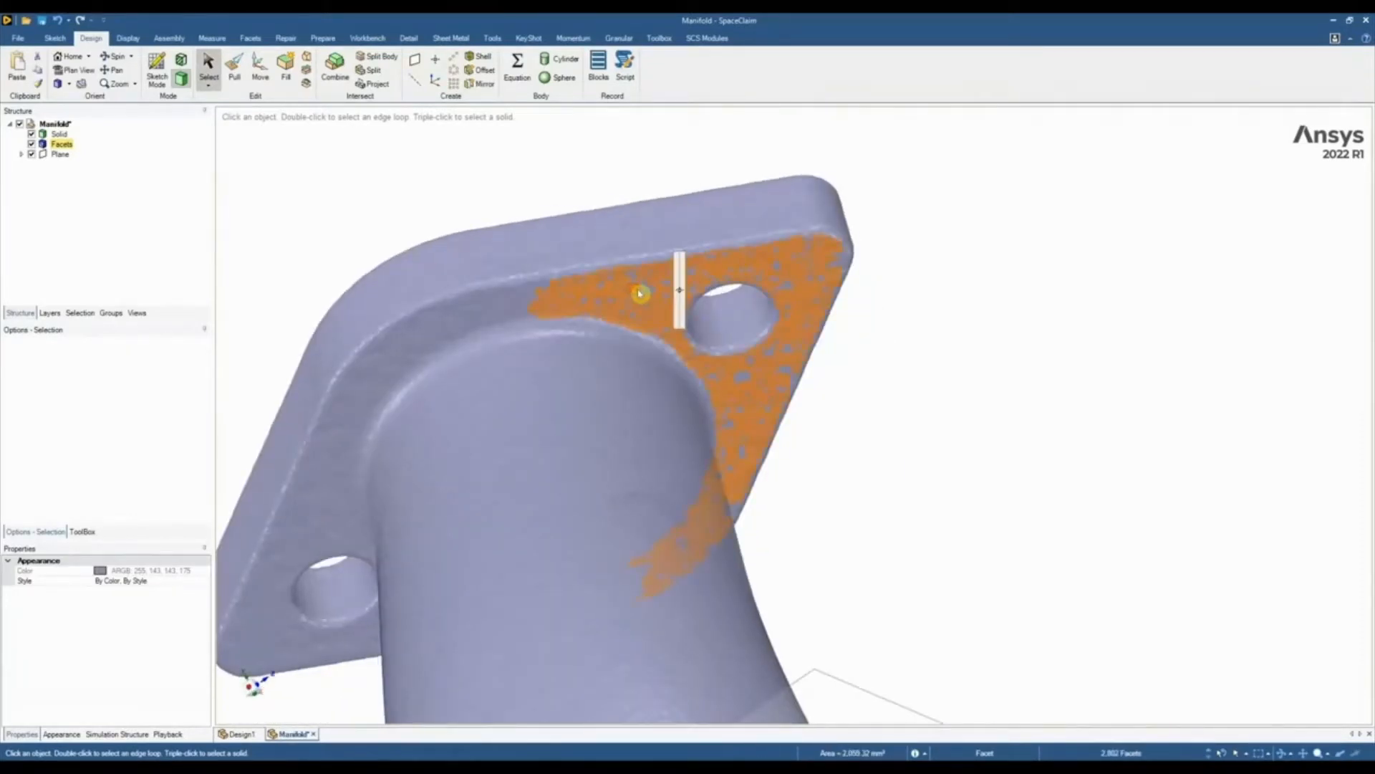
double_click(796, 278)
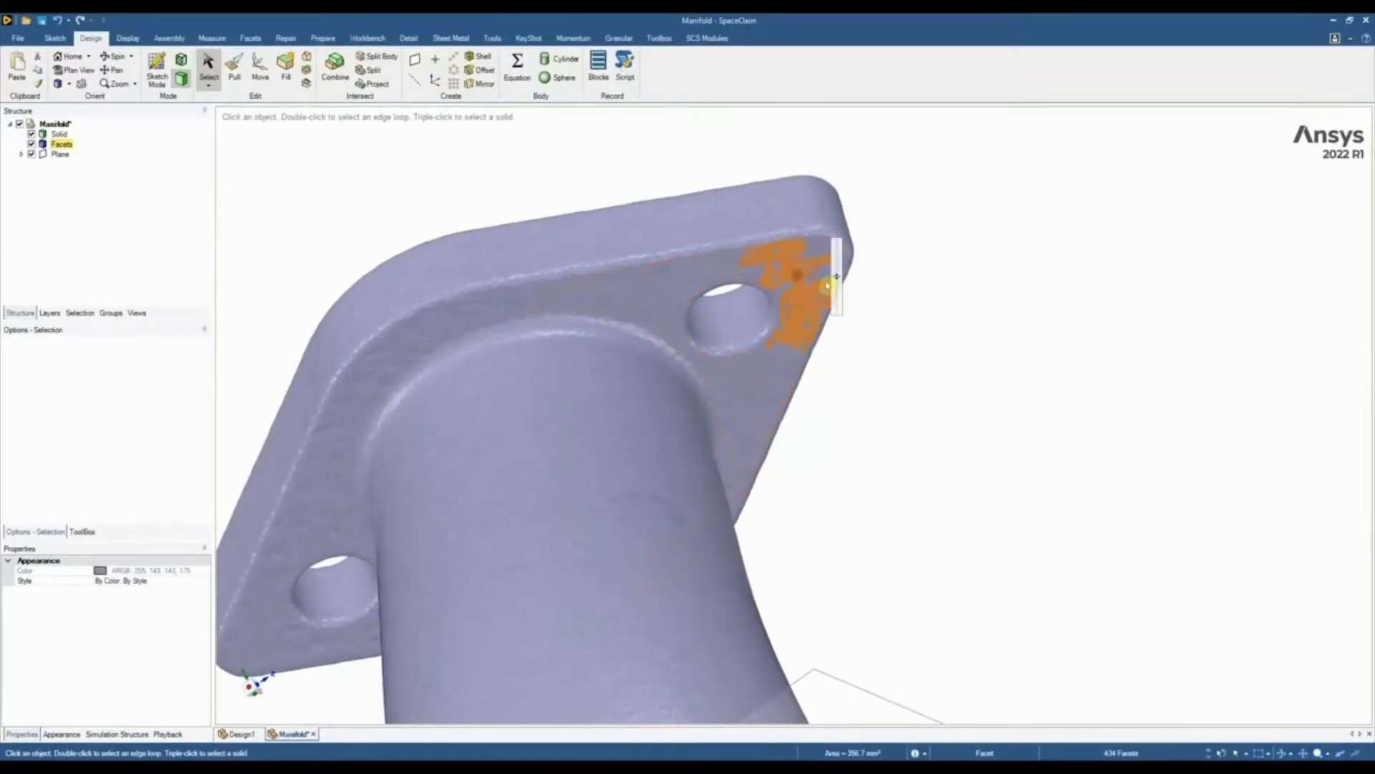
drag(838, 276, 839, 262)
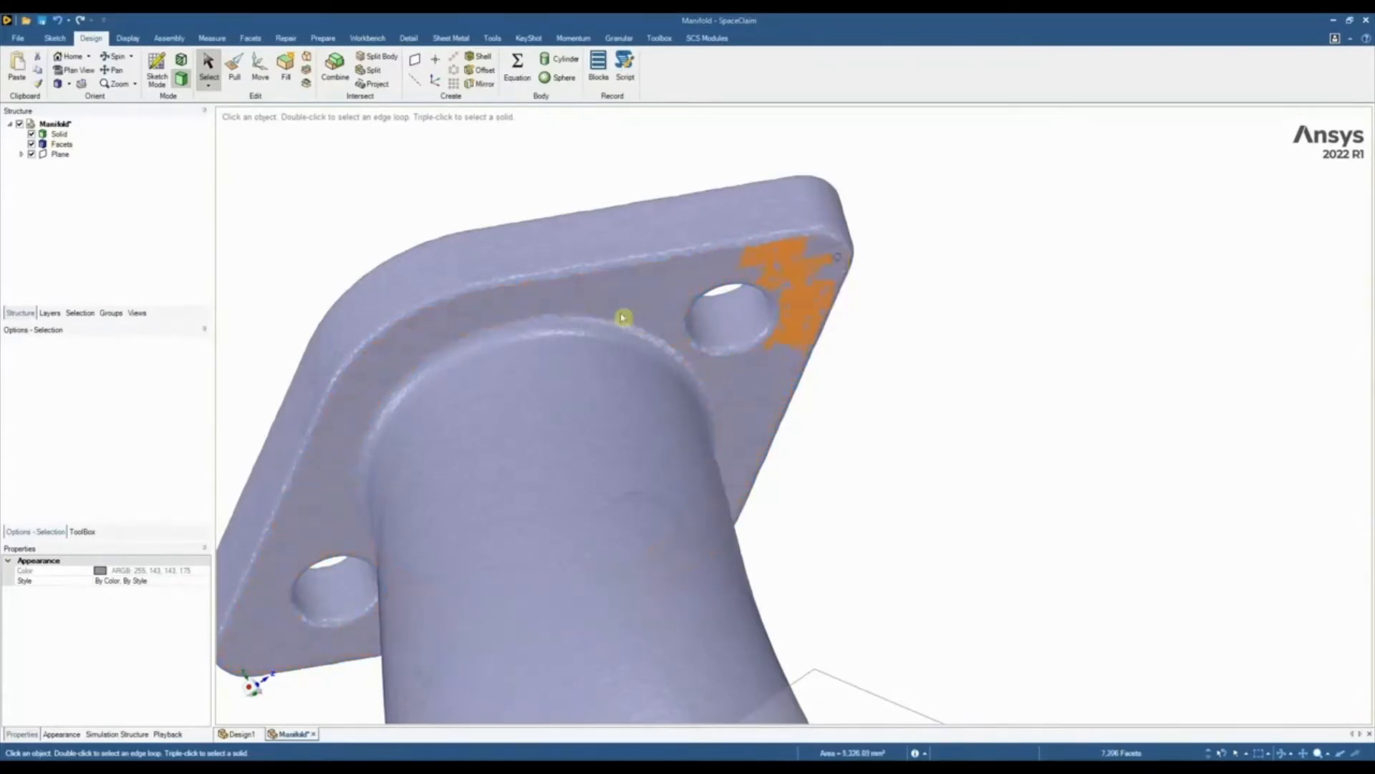
click(661, 293)
drag(661, 293, 703, 276)
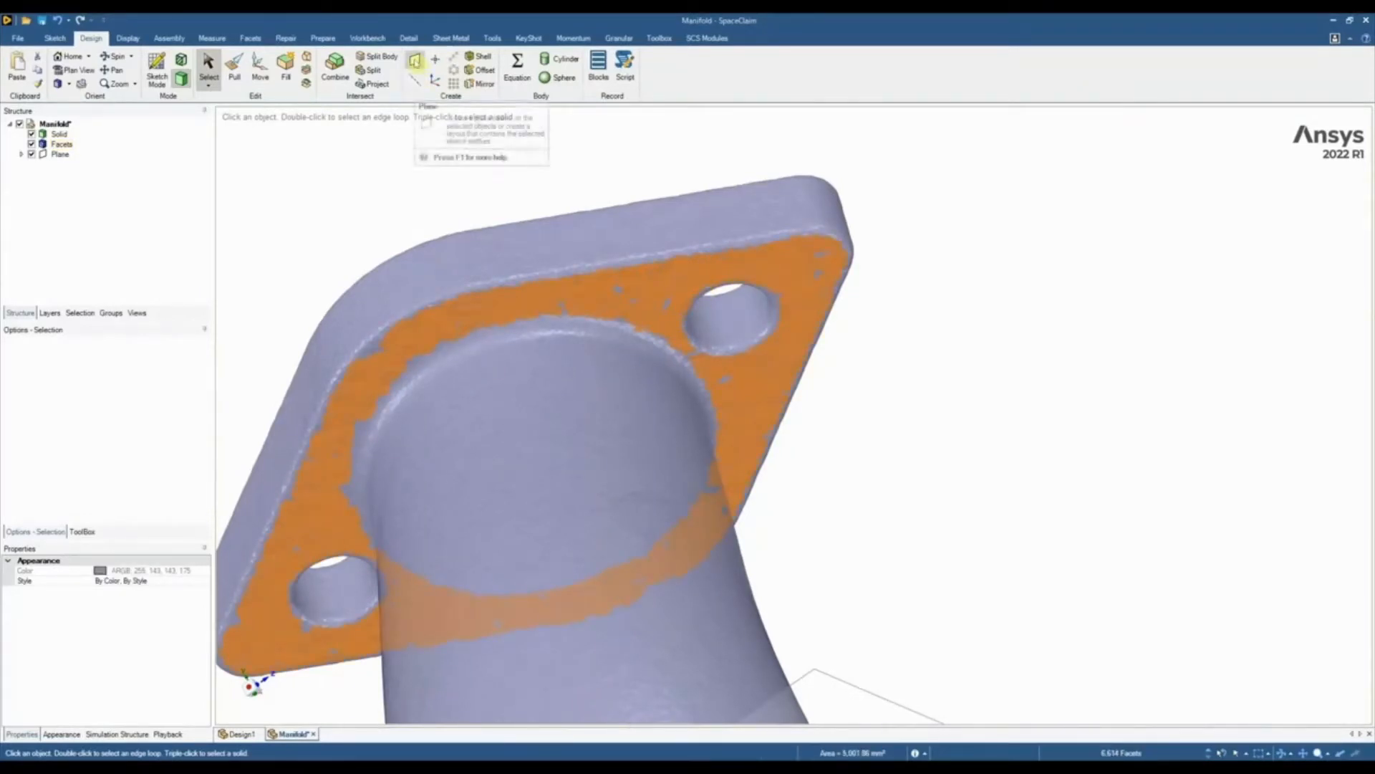
Create a plane from the selected facets and move it into the thickness of the upper flange
click(415, 61)
scroll(694, 284, down, 5)
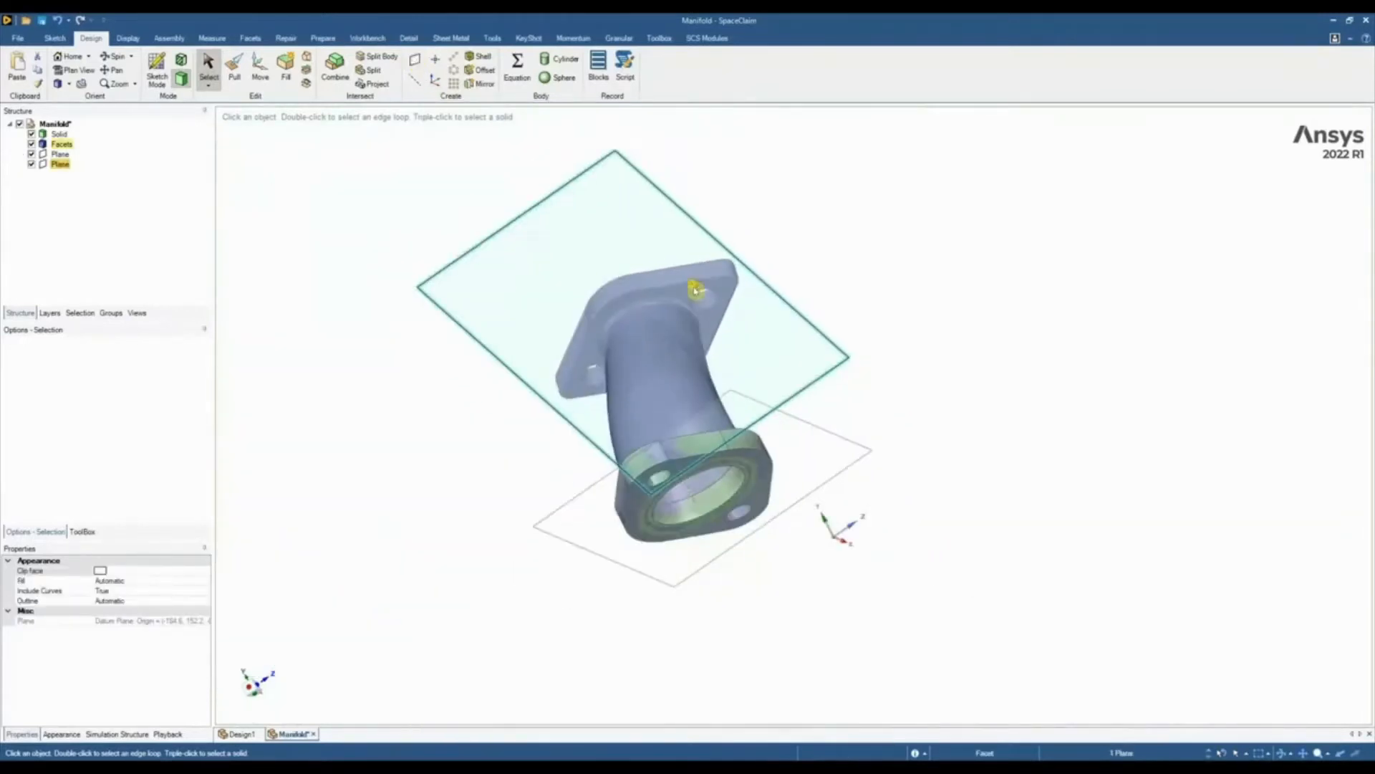
middle_drag(694, 286, 523, 563)
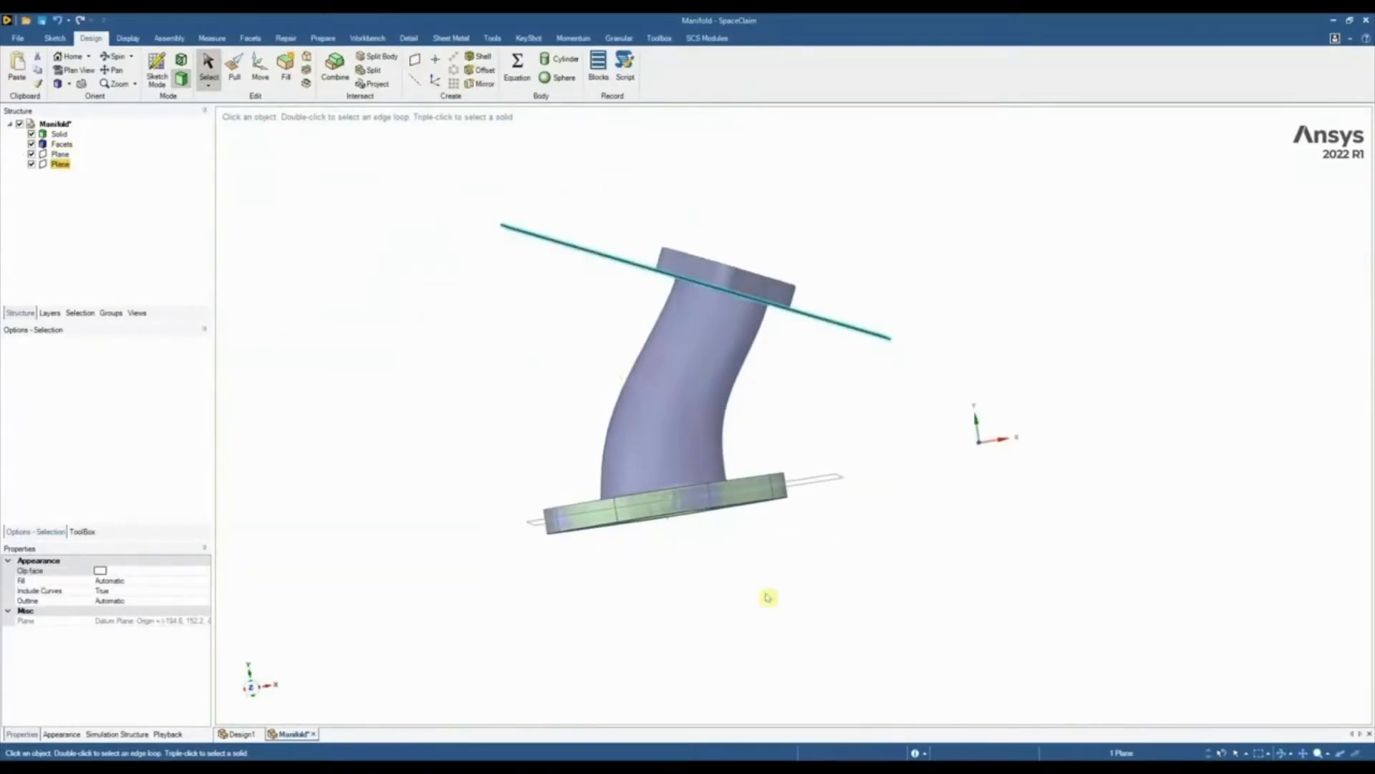
key(m)
scroll(789, 261, up, 4)
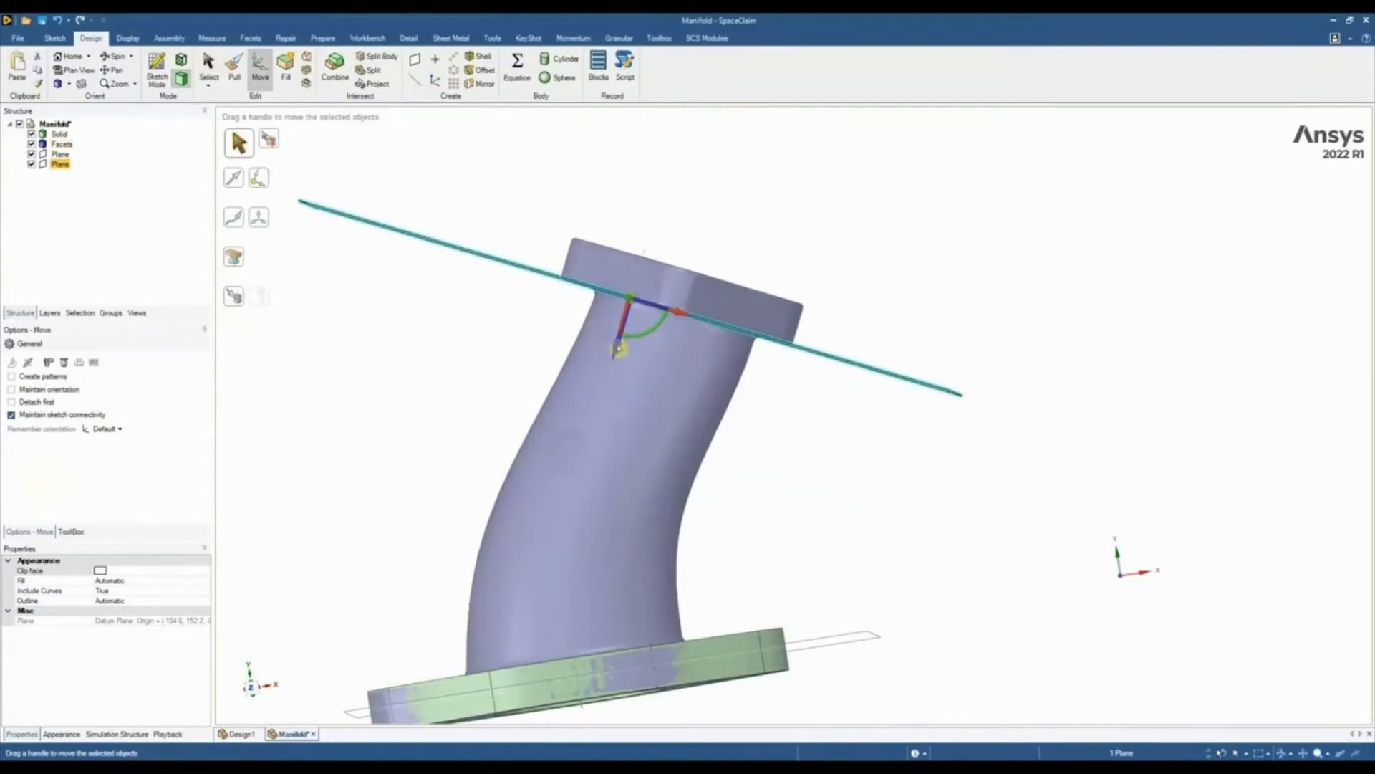
drag(618, 349, 622, 332)
click(766, 414)
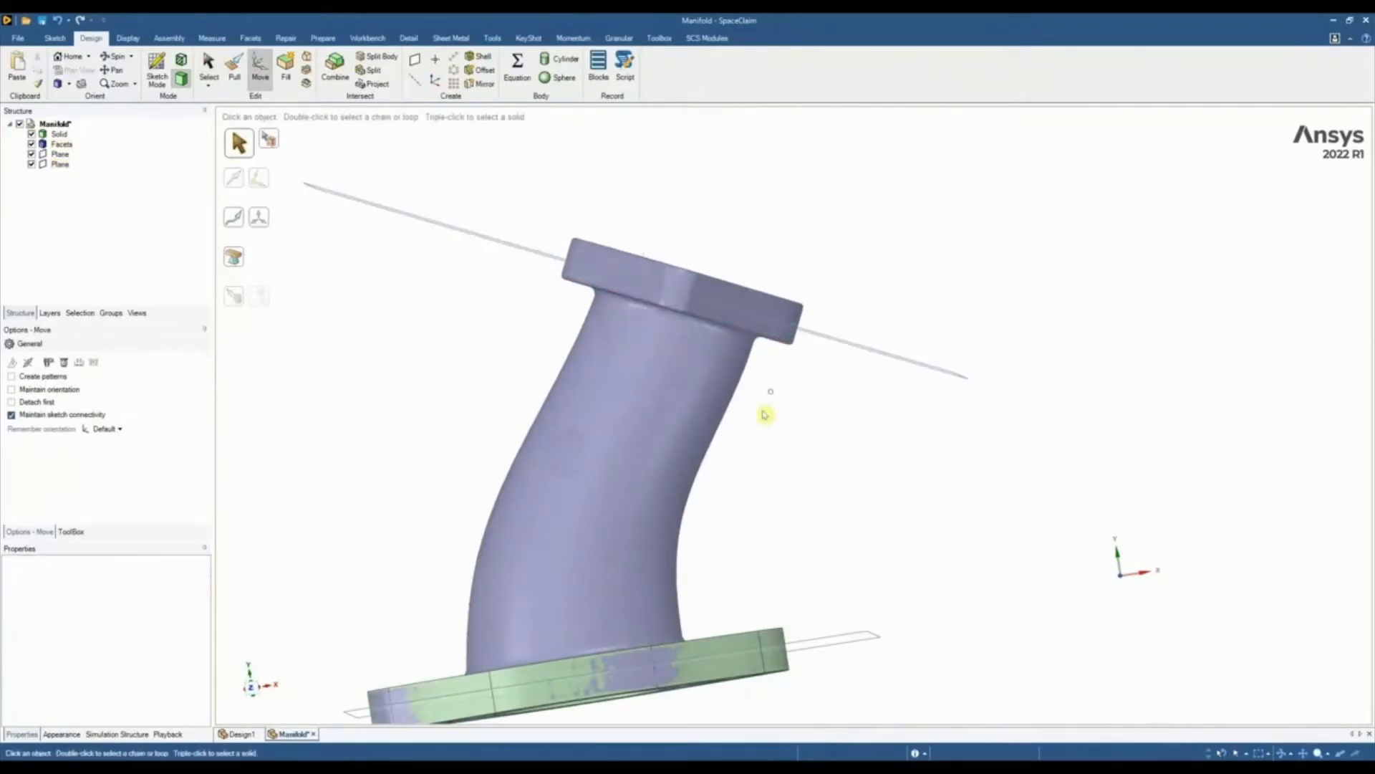
Start a sketch on the moved plane in plan view and fit lines to the upper flange section's four straight sides
click(460, 230)
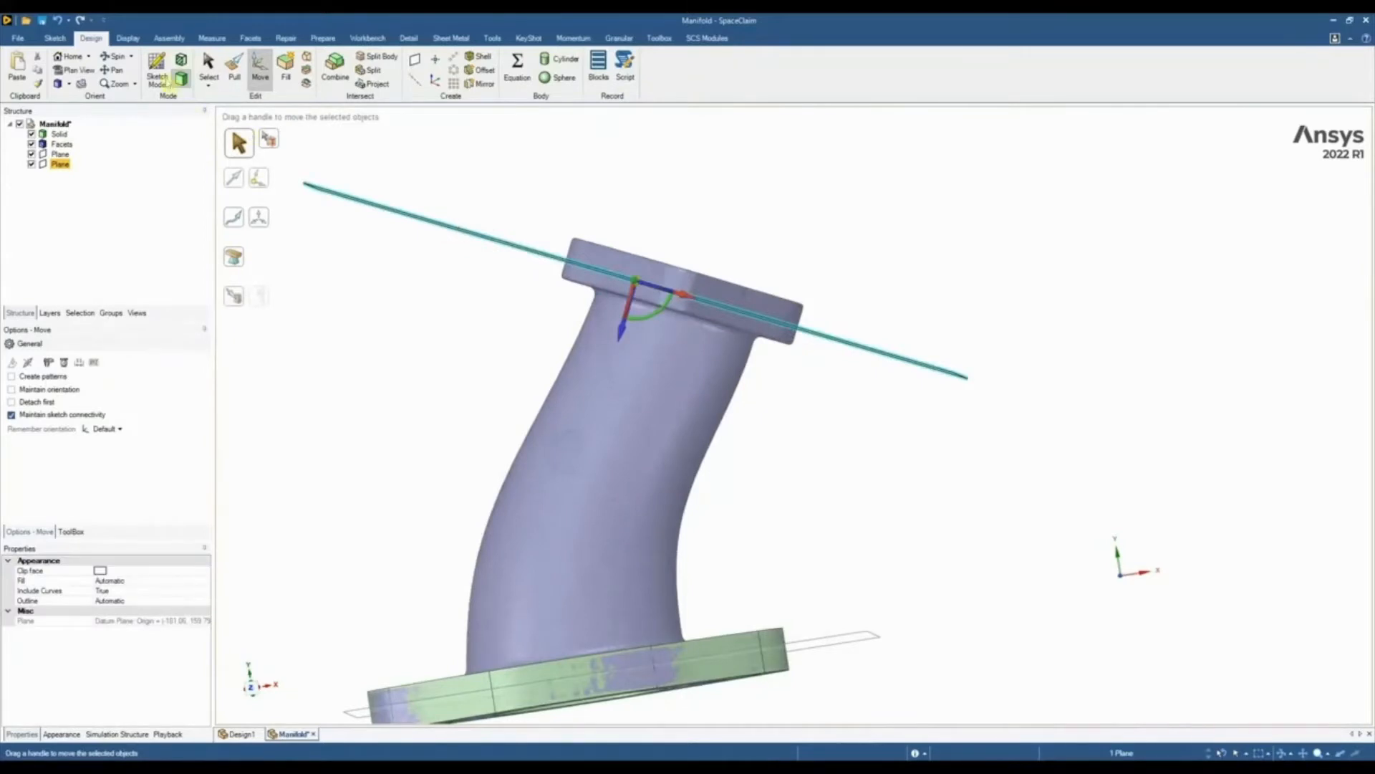
click(159, 79)
key(v)
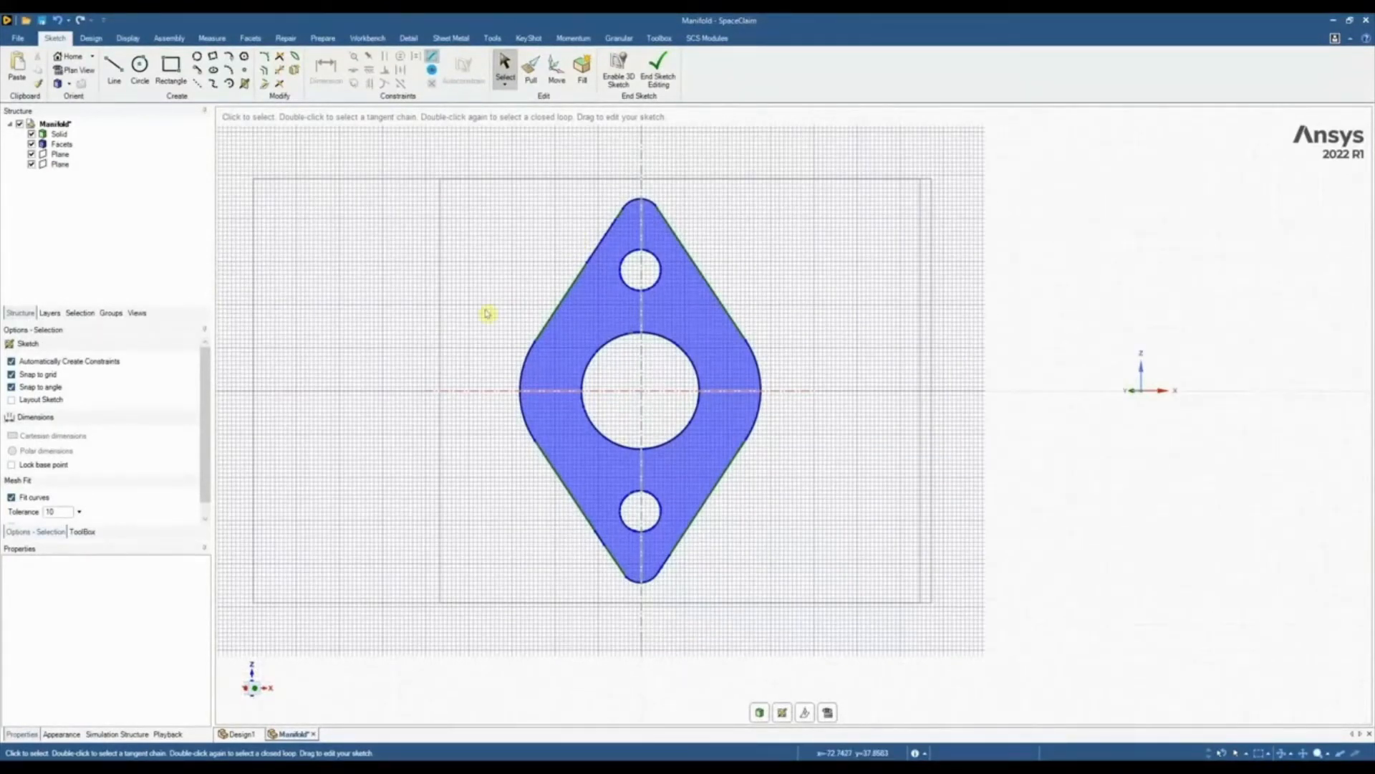
click(573, 294)
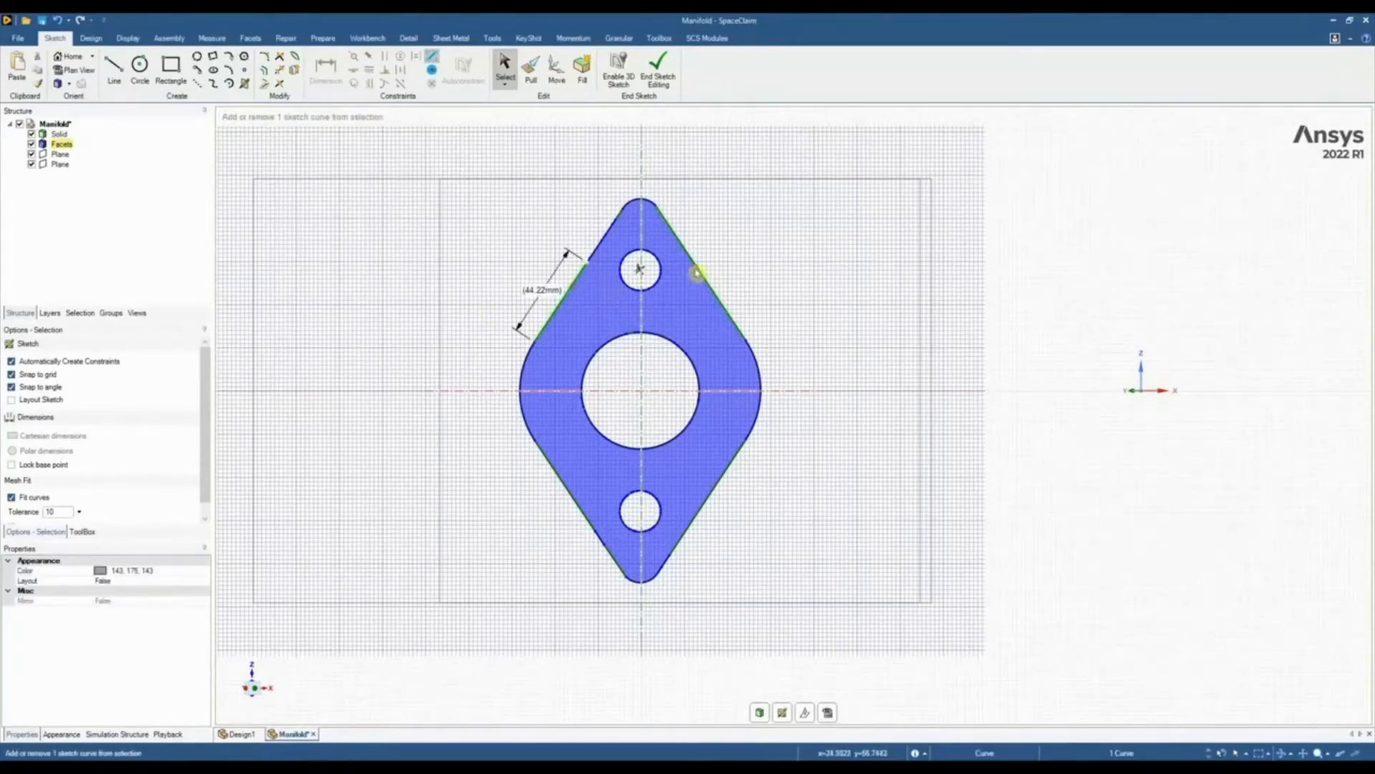
ctrl+click(699, 272)
ctrl+click(563, 490)
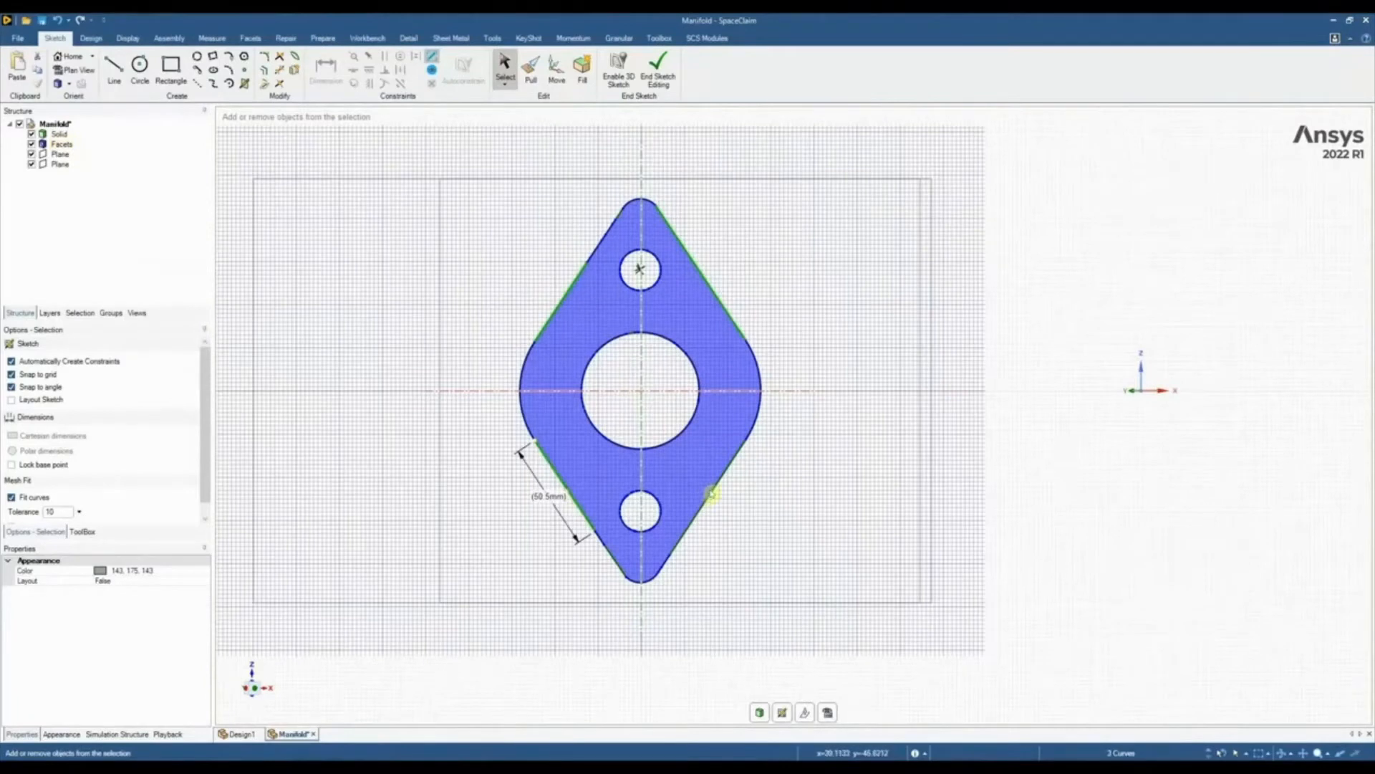
ctrl+click(705, 497)
key(ctrl)
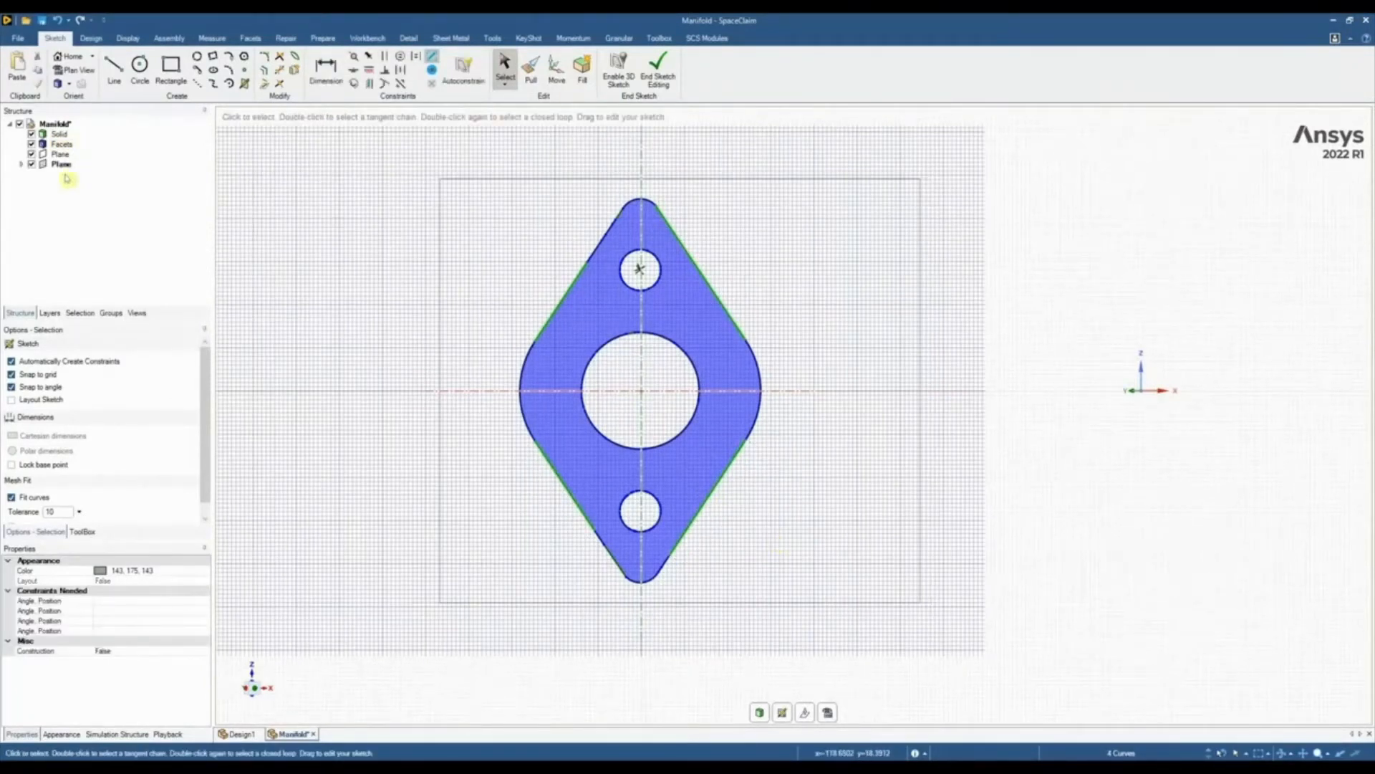
Hide the scan facets and join the four fitted lines at their intersections into a closed diamond outline
click(31, 143)
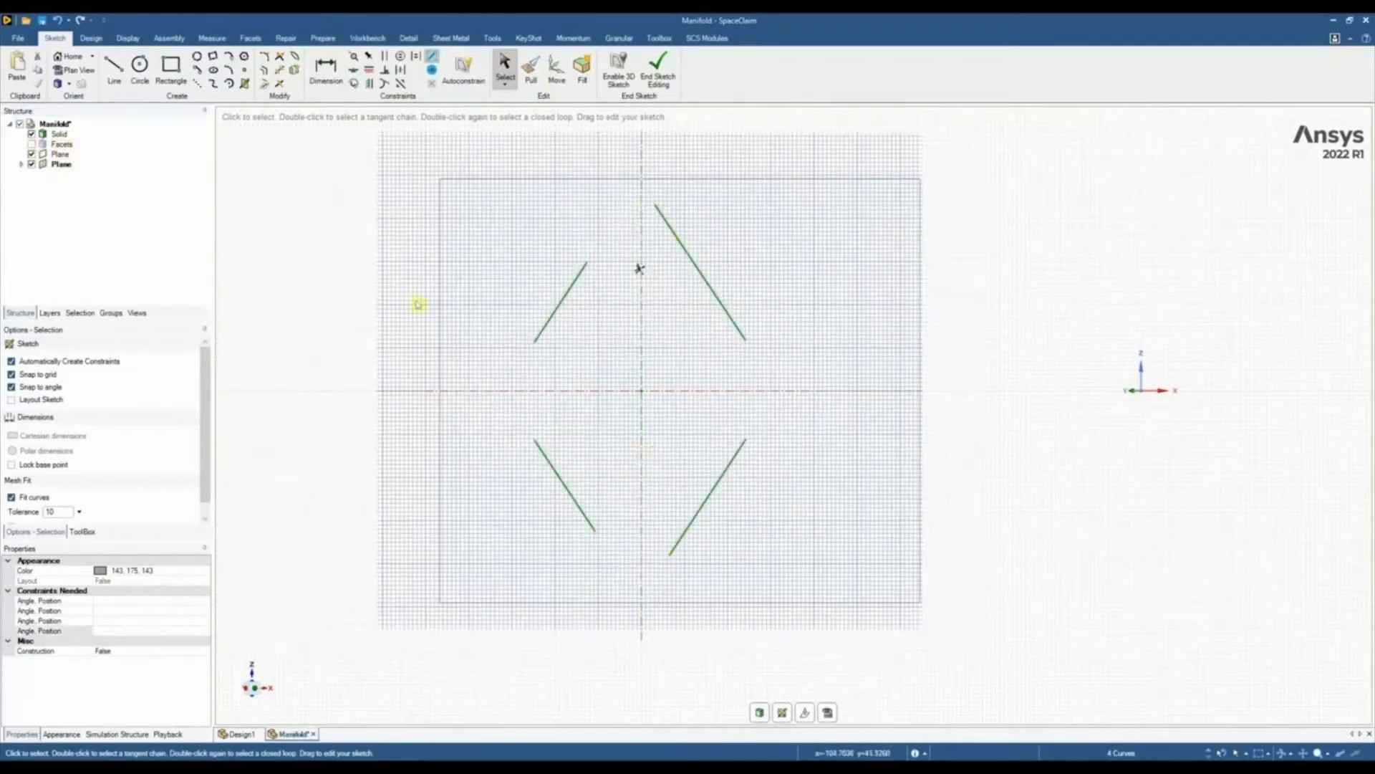
click(396, 301)
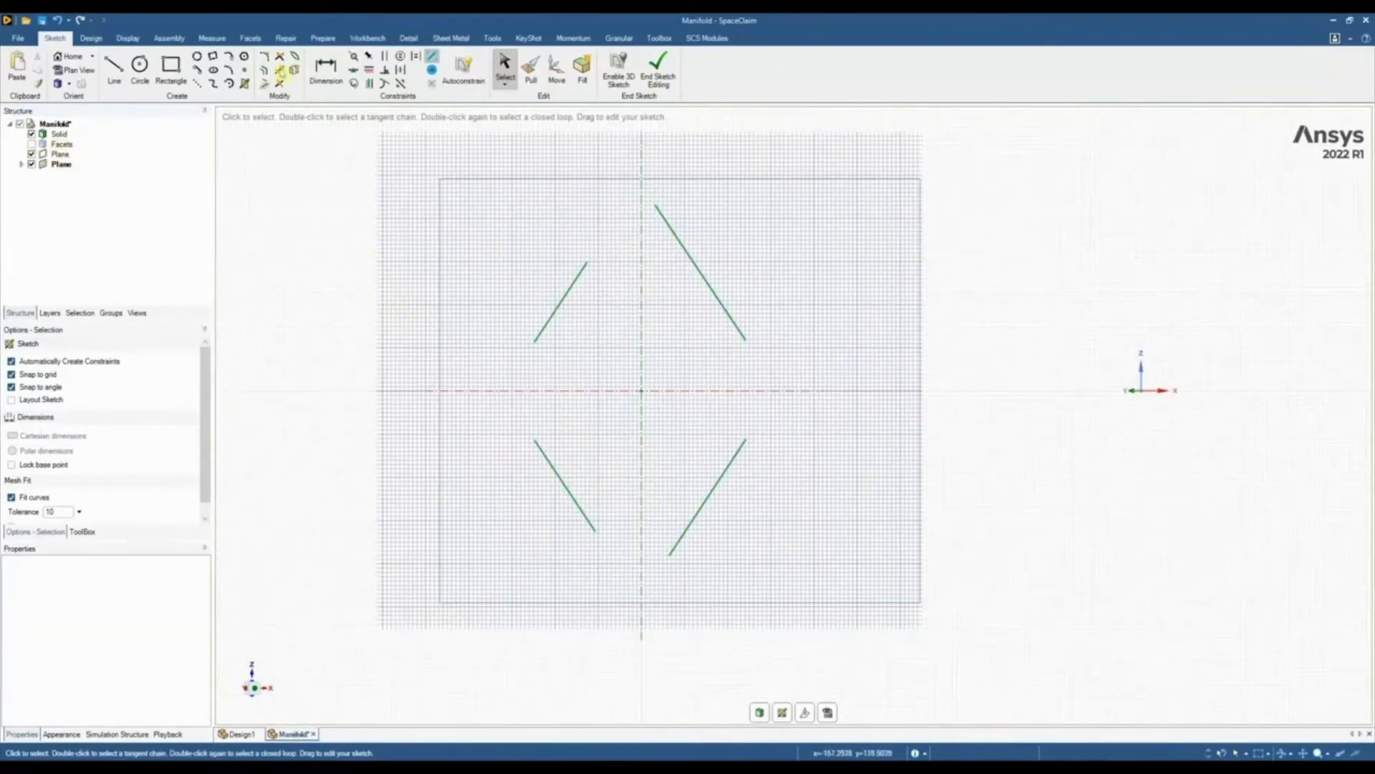
click(279, 56)
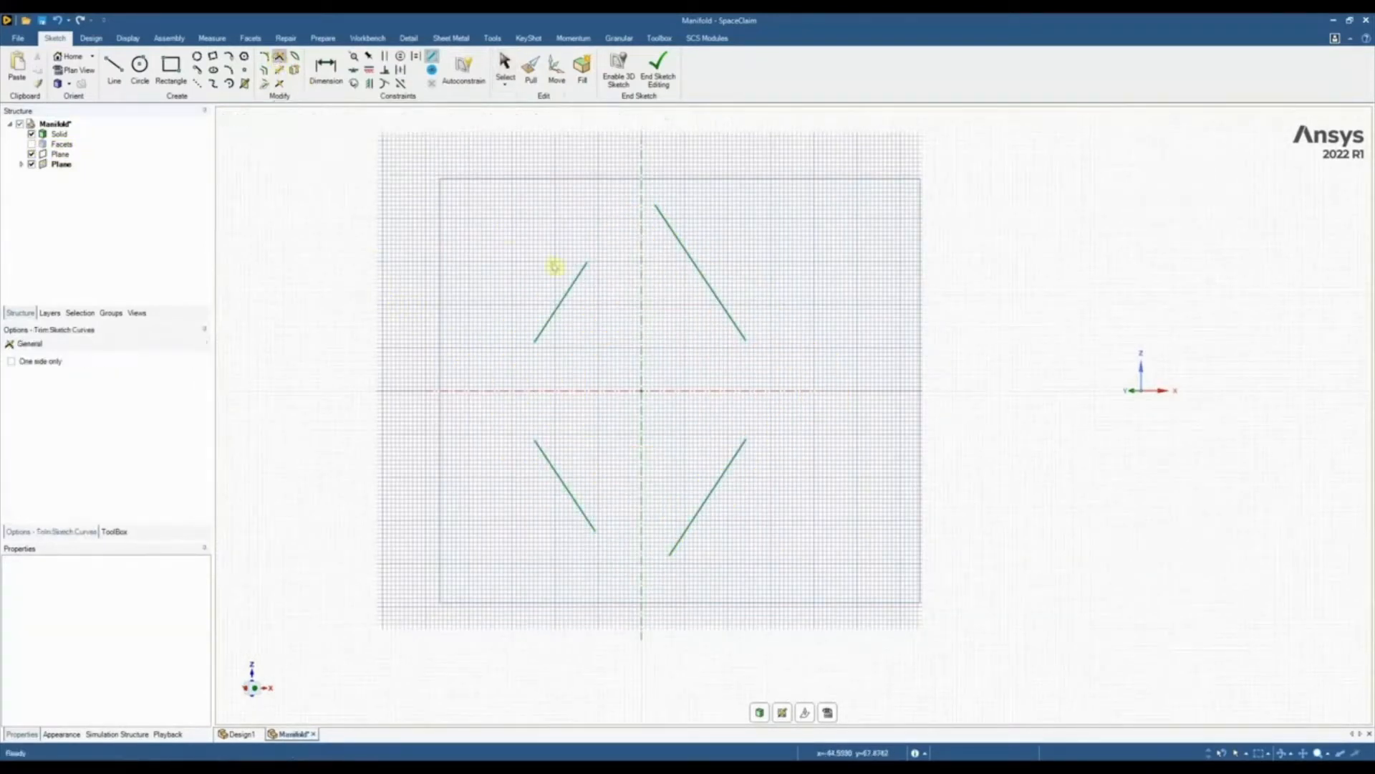
click(577, 277)
click(676, 239)
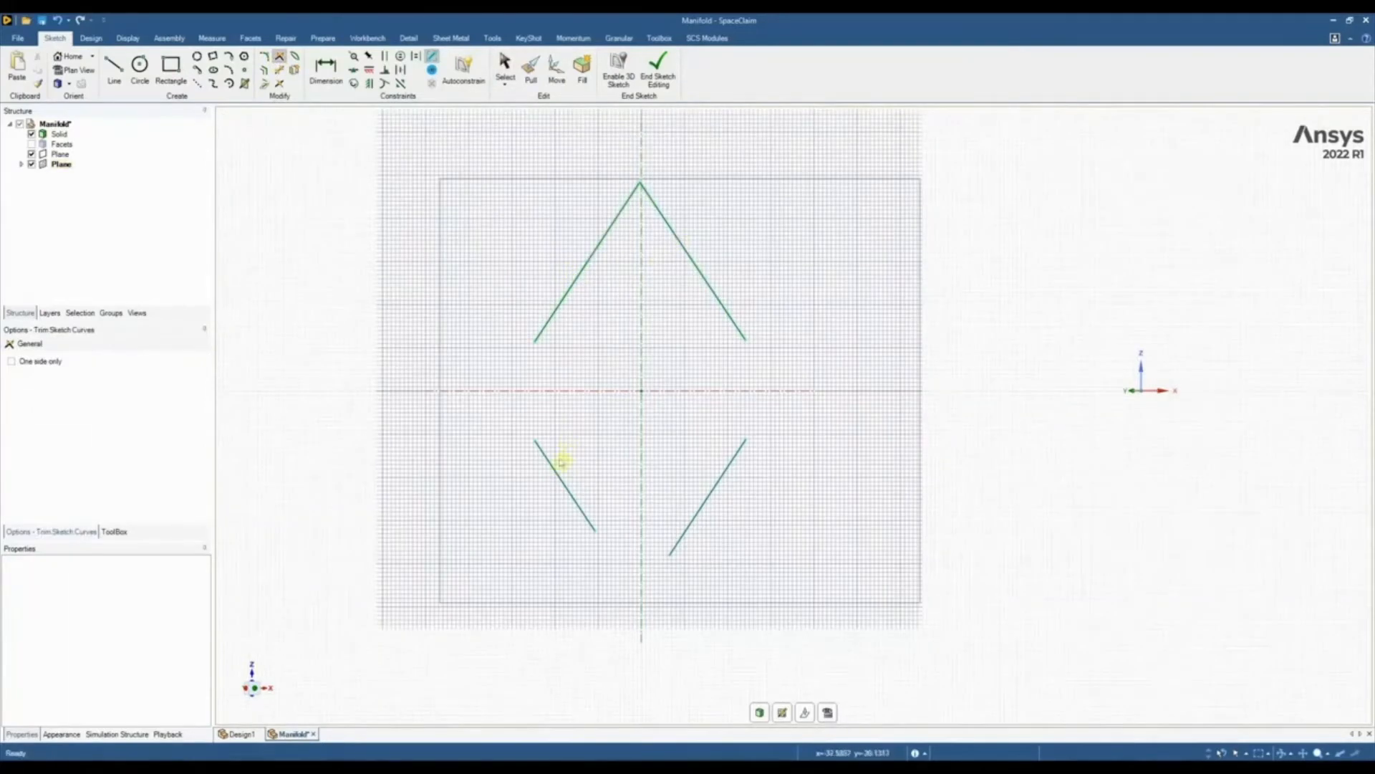
click(557, 470)
click(547, 337)
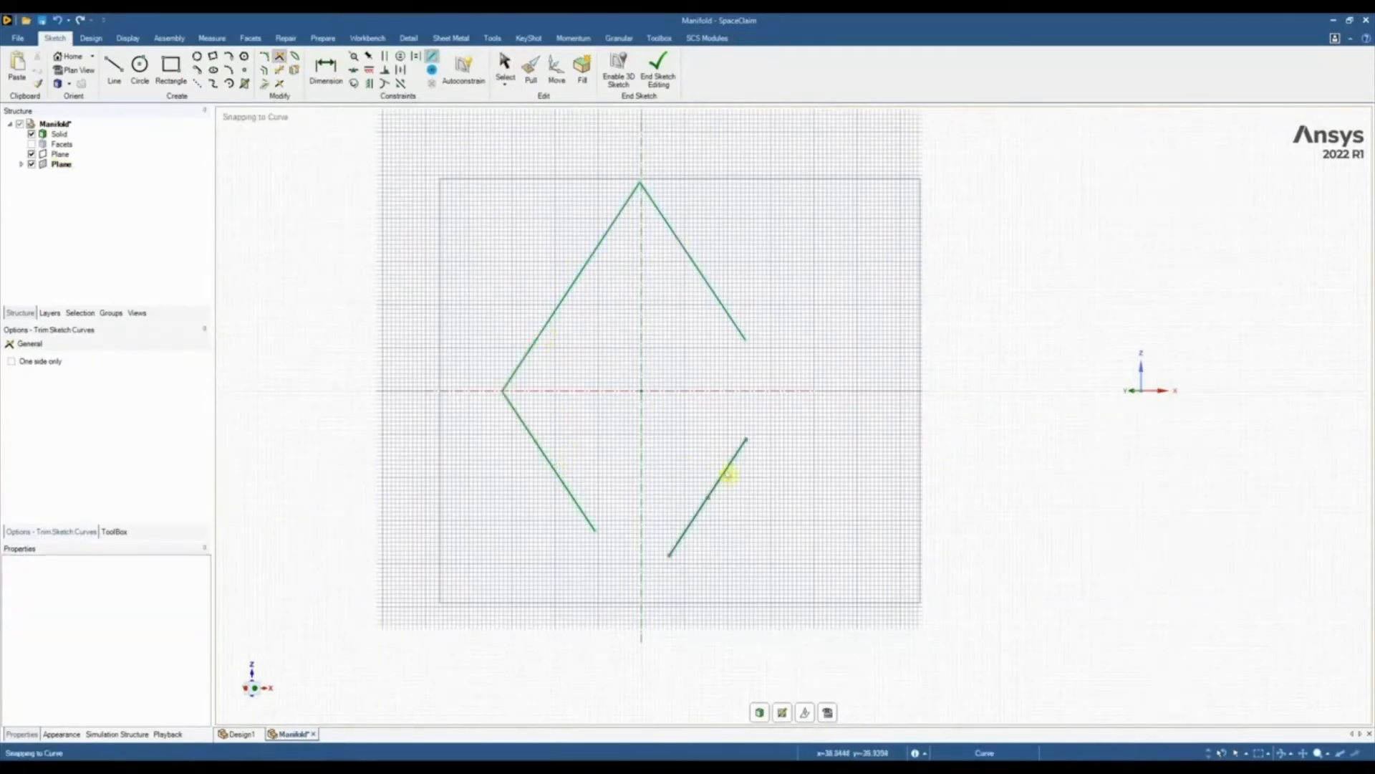
click(727, 470)
click(746, 329)
click(704, 500)
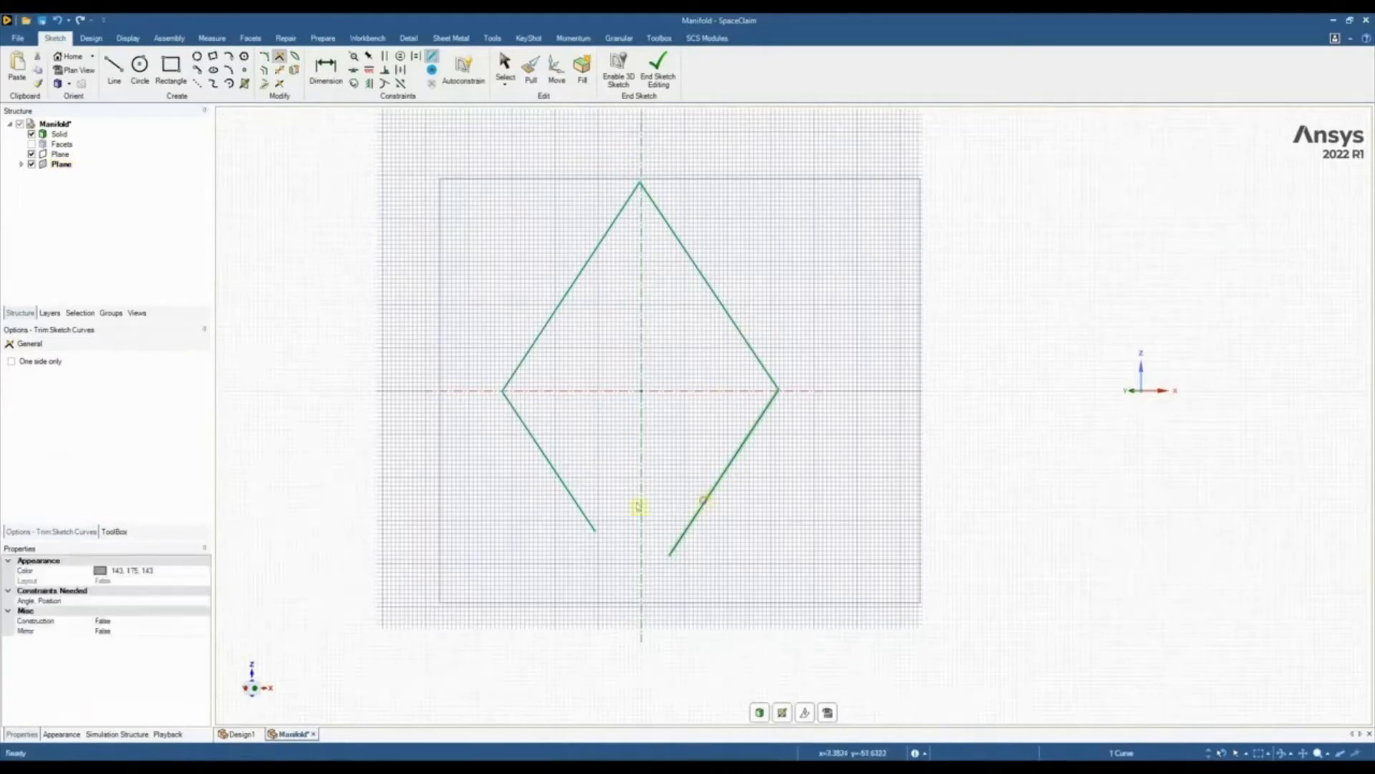
click(585, 511)
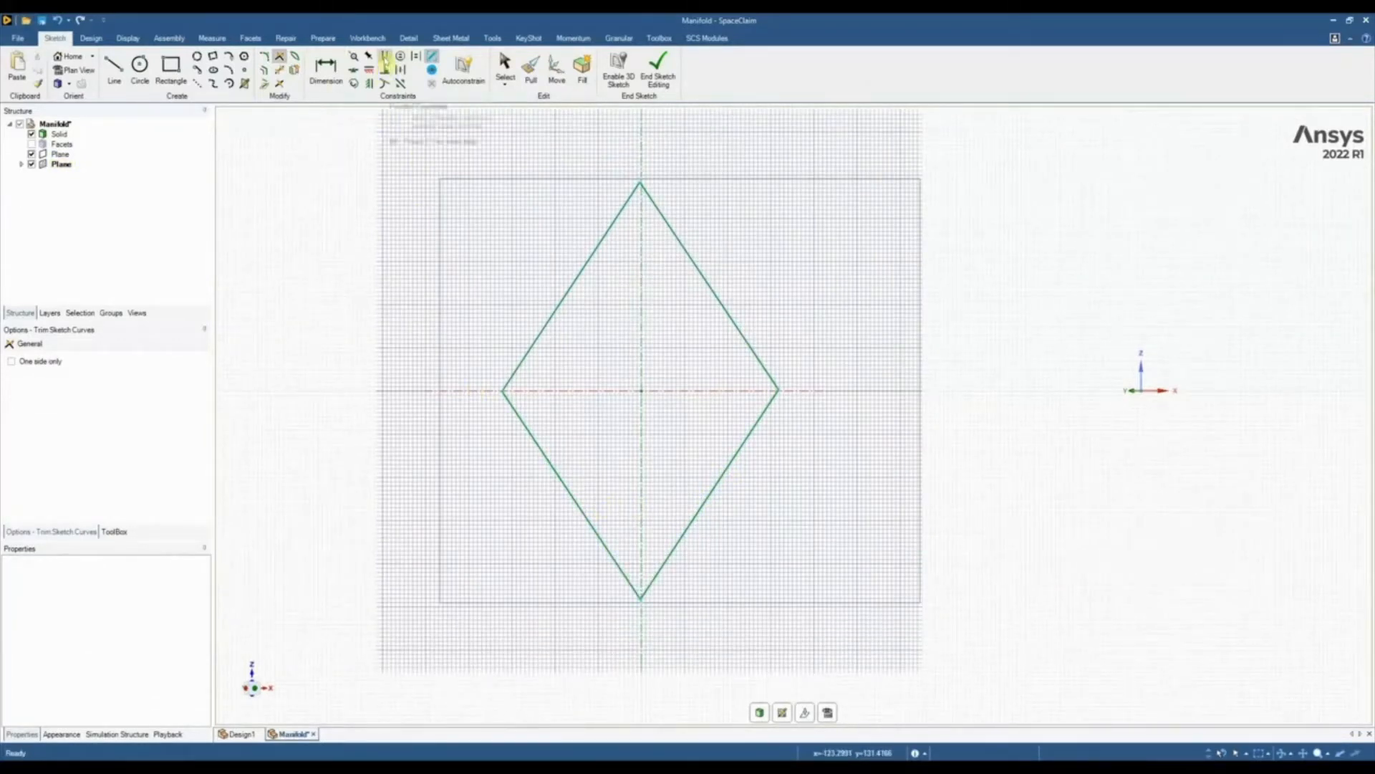
Constrain both pairs of opposite sides of the diamond to be parallel
click(386, 57)
click(528, 430)
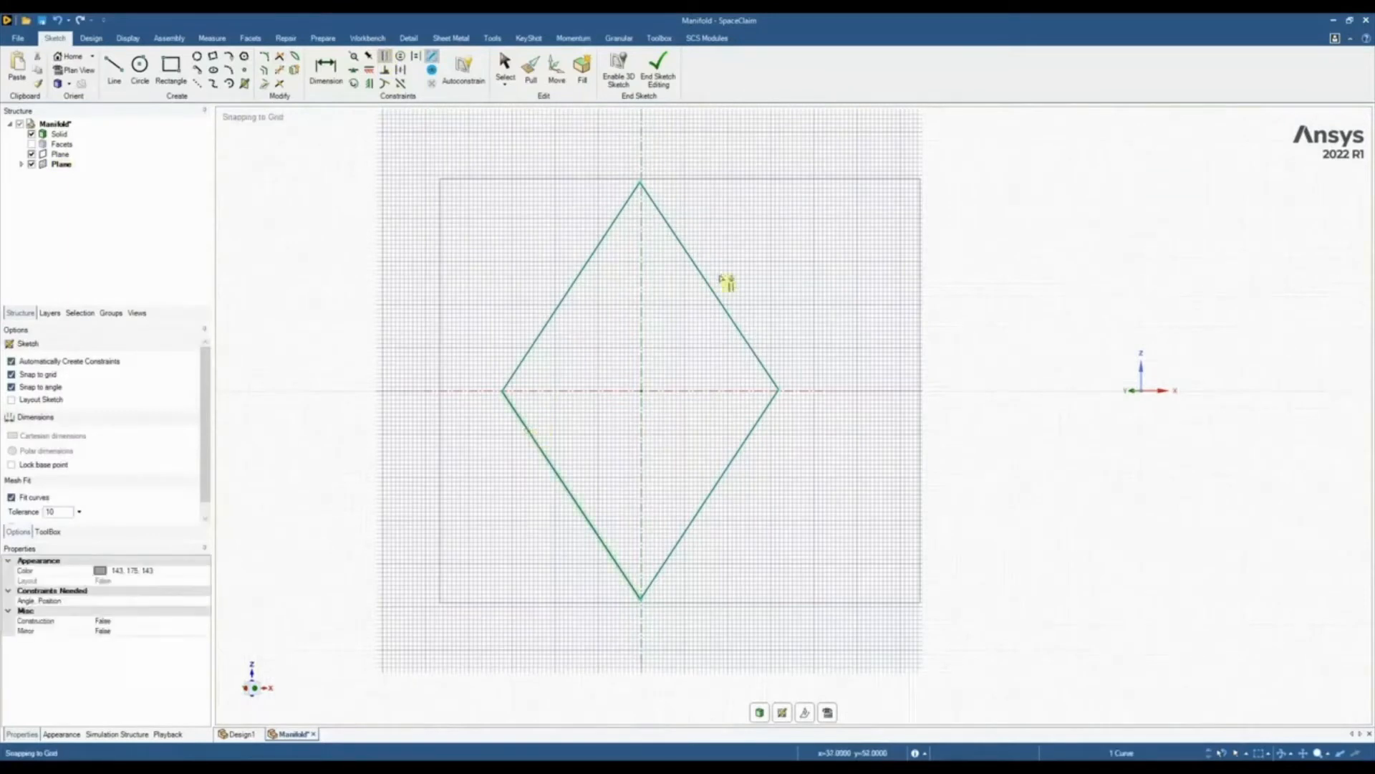
click(711, 289)
click(590, 258)
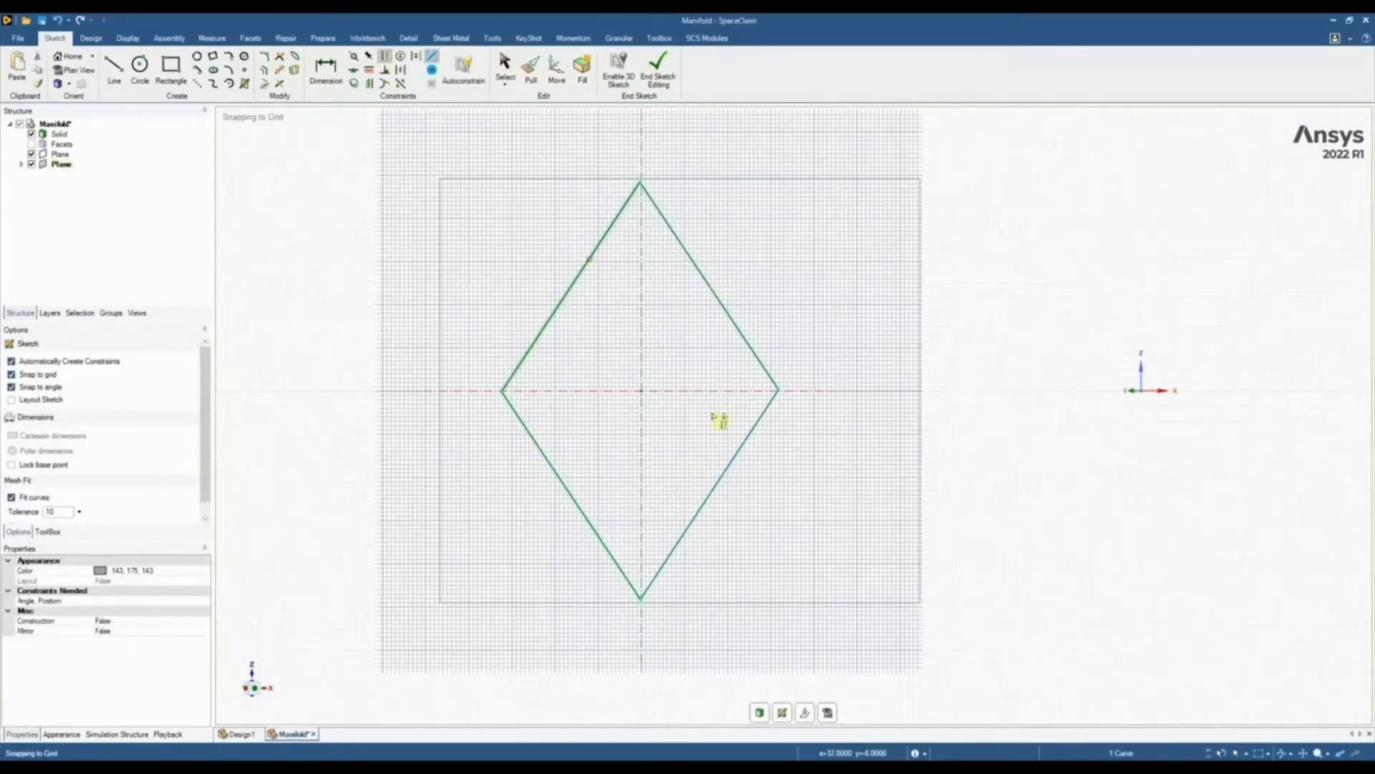
click(739, 450)
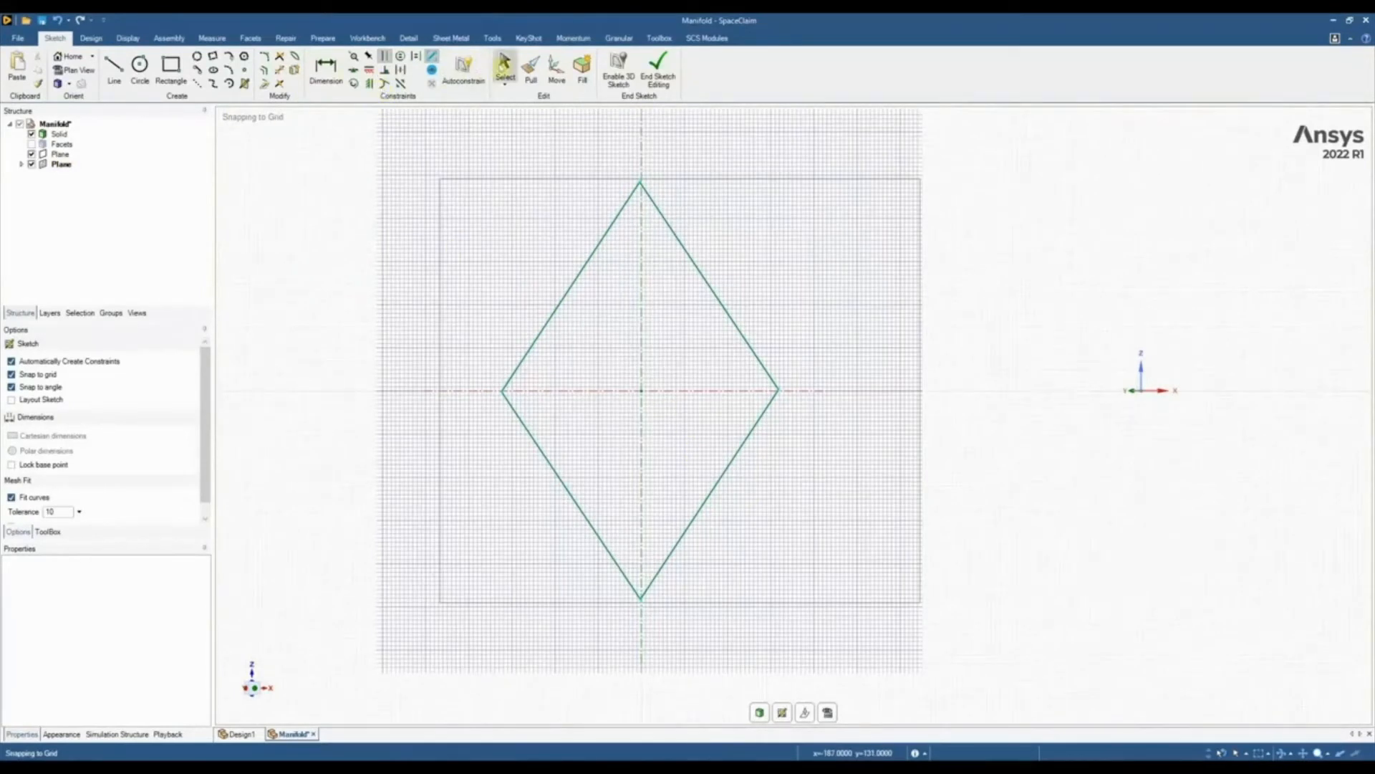
Show the scan facets again and round the diamond's upper corner with a 10 mm radius
click(32, 145)
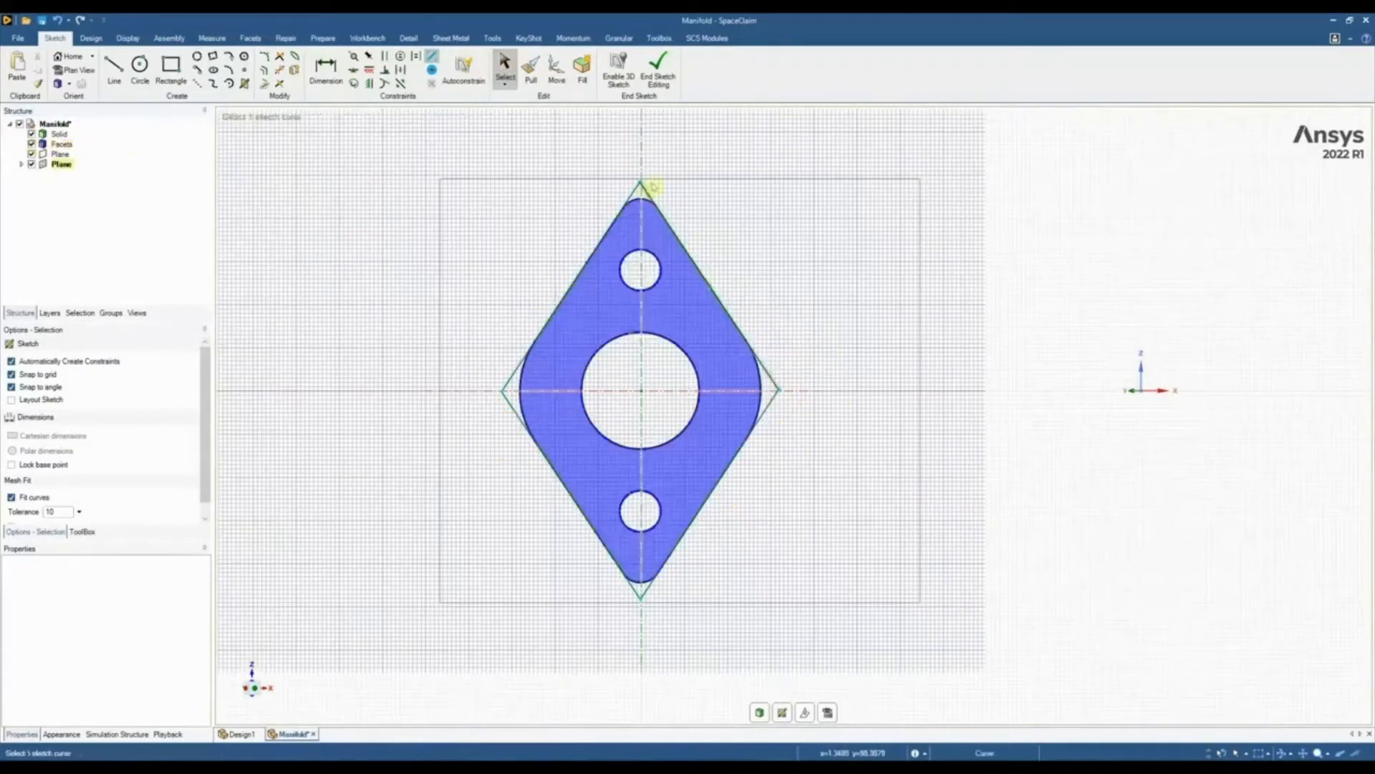
scroll(658, 182, up, 2)
scroll(611, 147, up, 3)
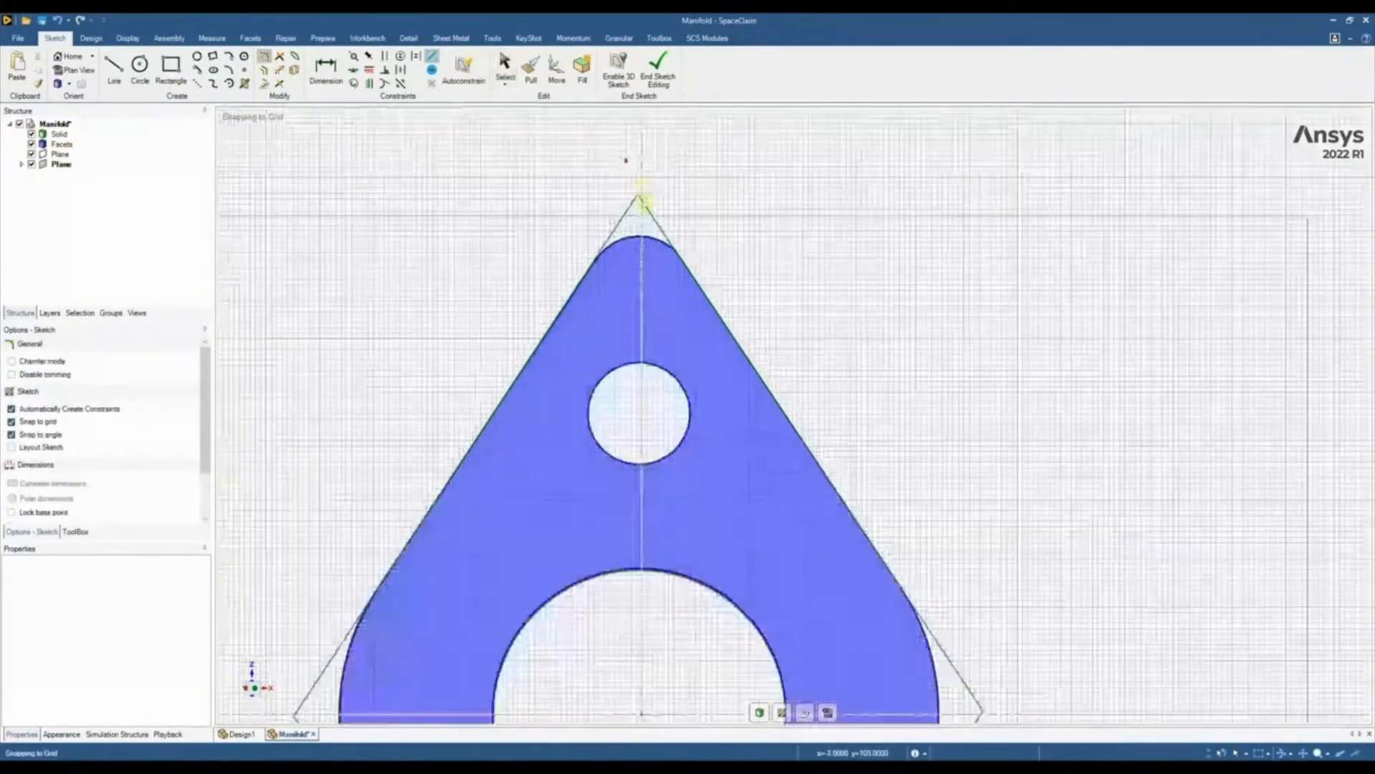
scroll(610, 242, up, 3)
click(607, 246)
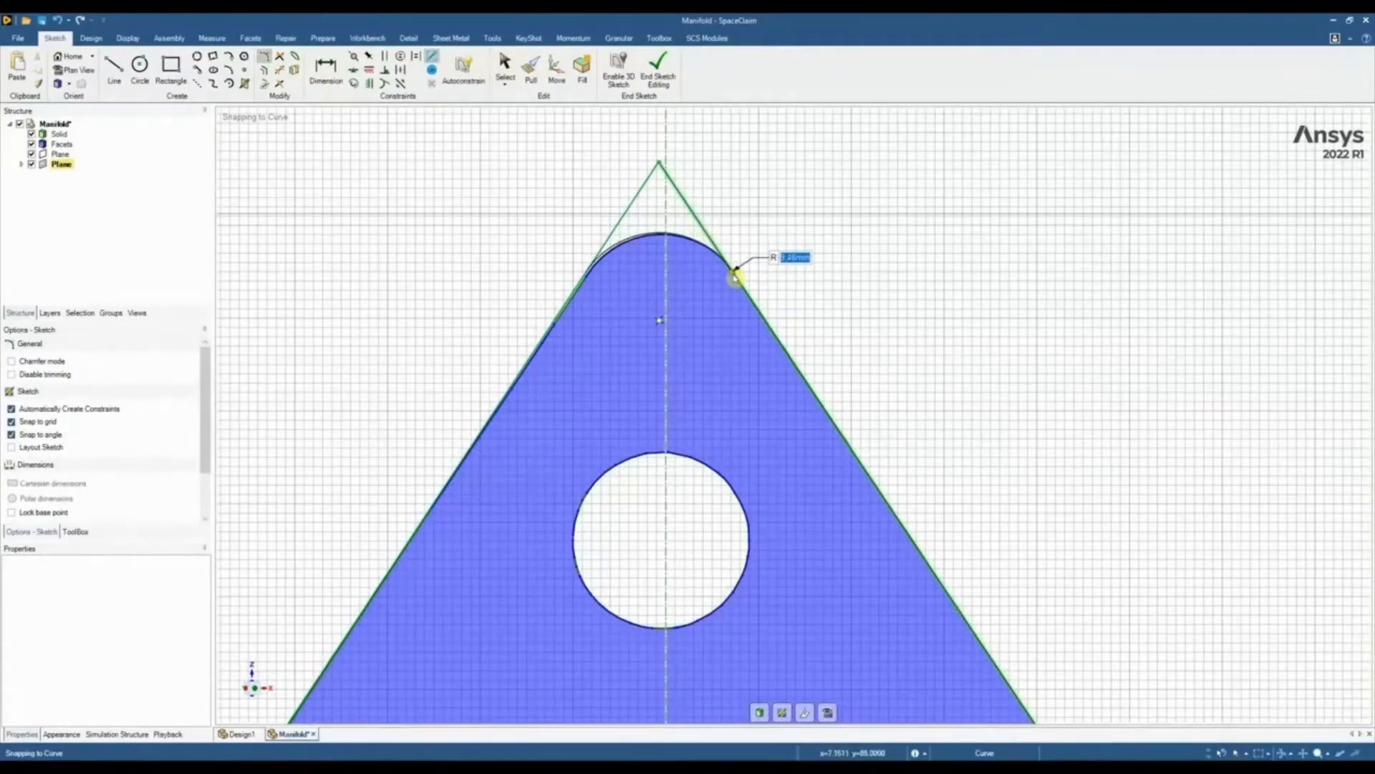
text(10)
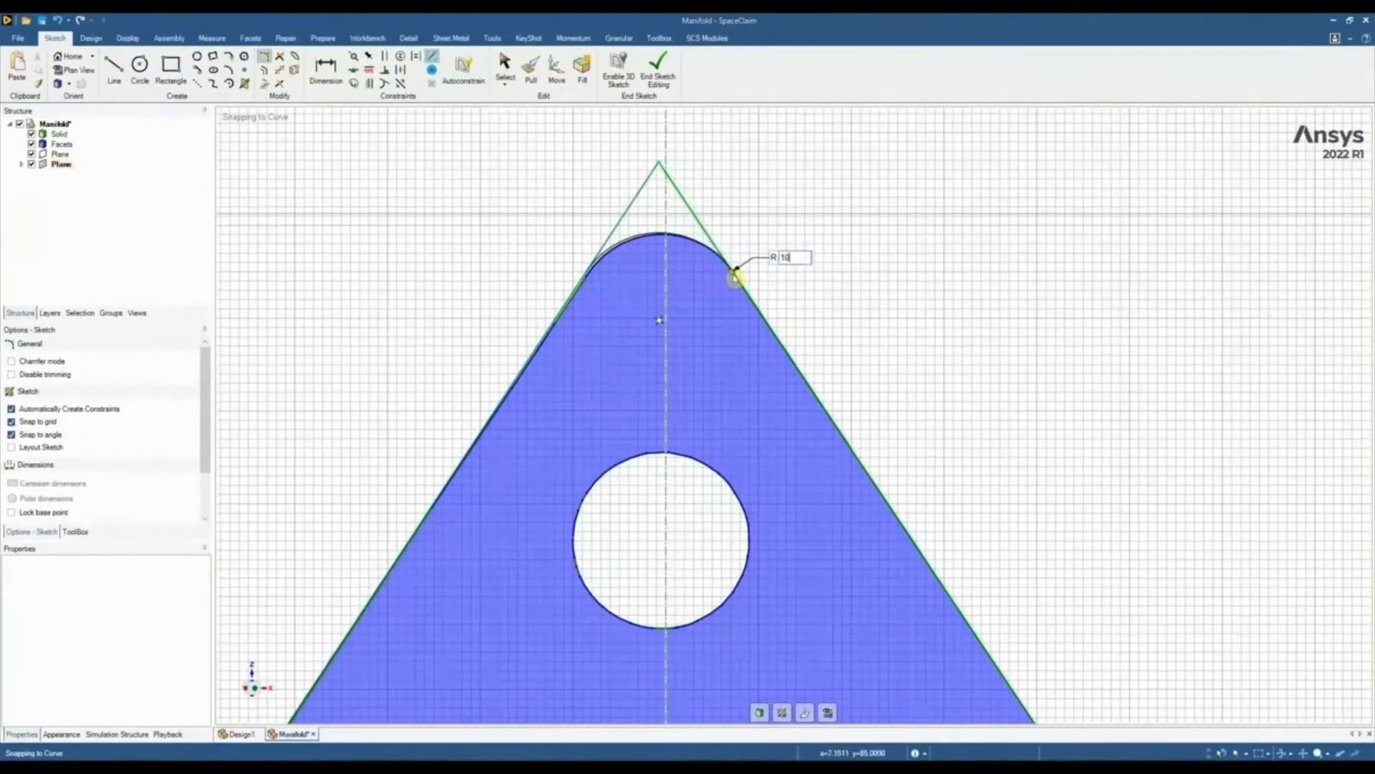
key(Return)
Round the diamond's lower corner with a radius equal to that of the upper corner
scroll(735, 278, down, 6)
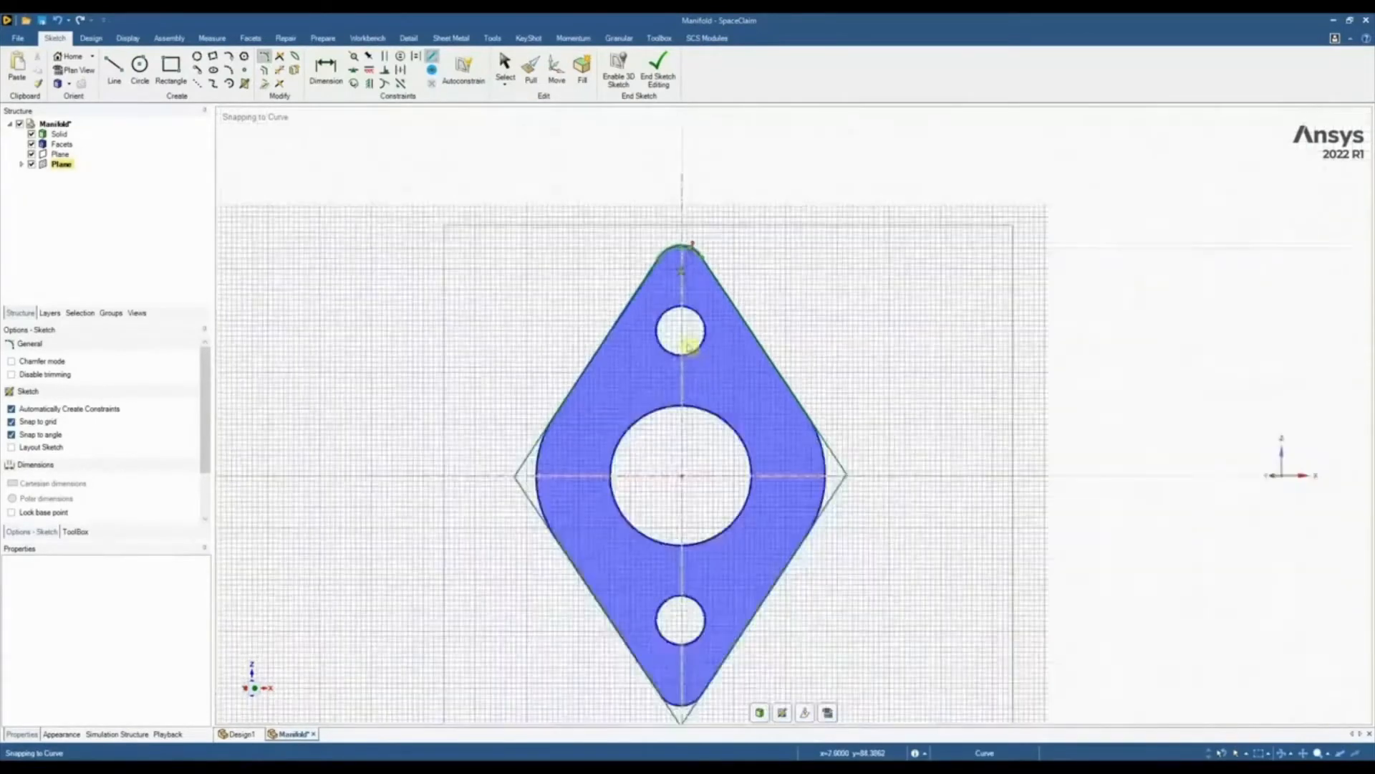
scroll(704, 419, up, 5)
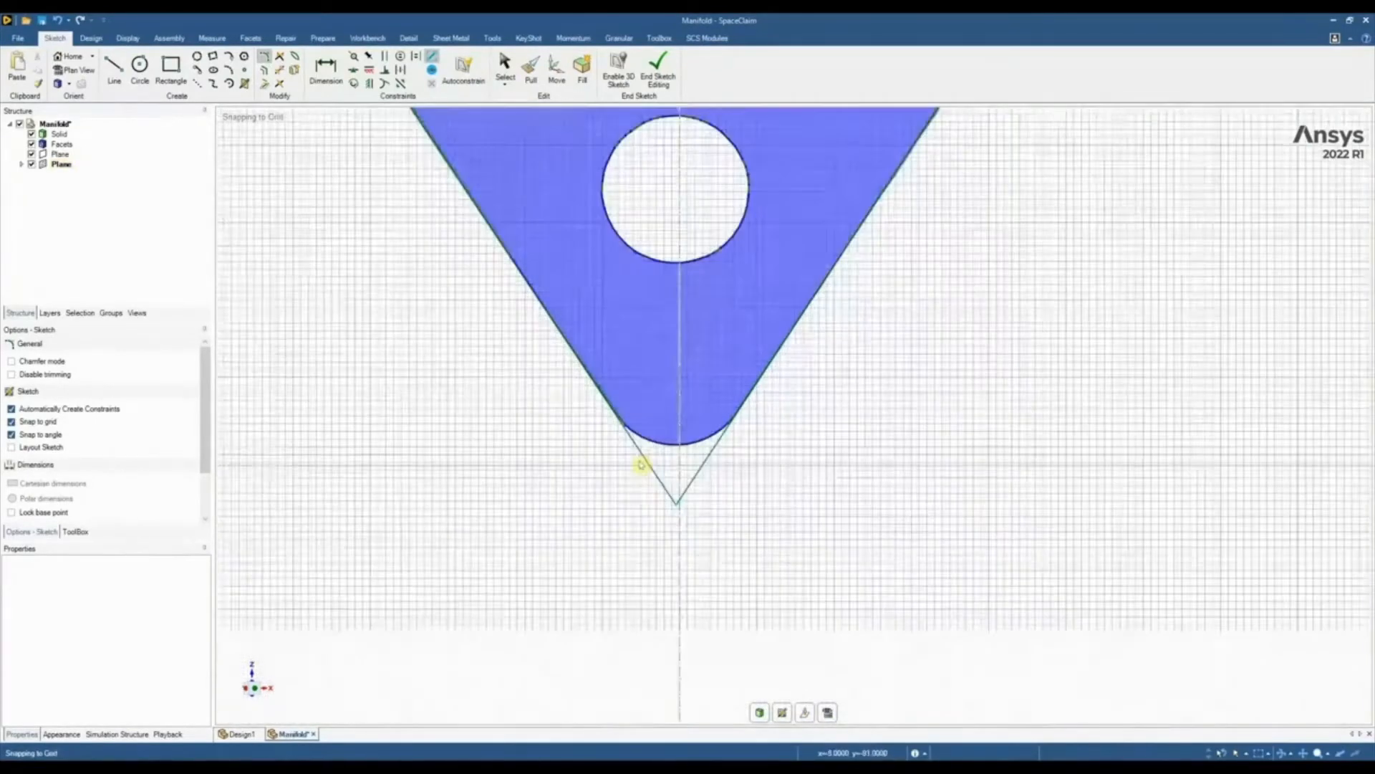
click(741, 412)
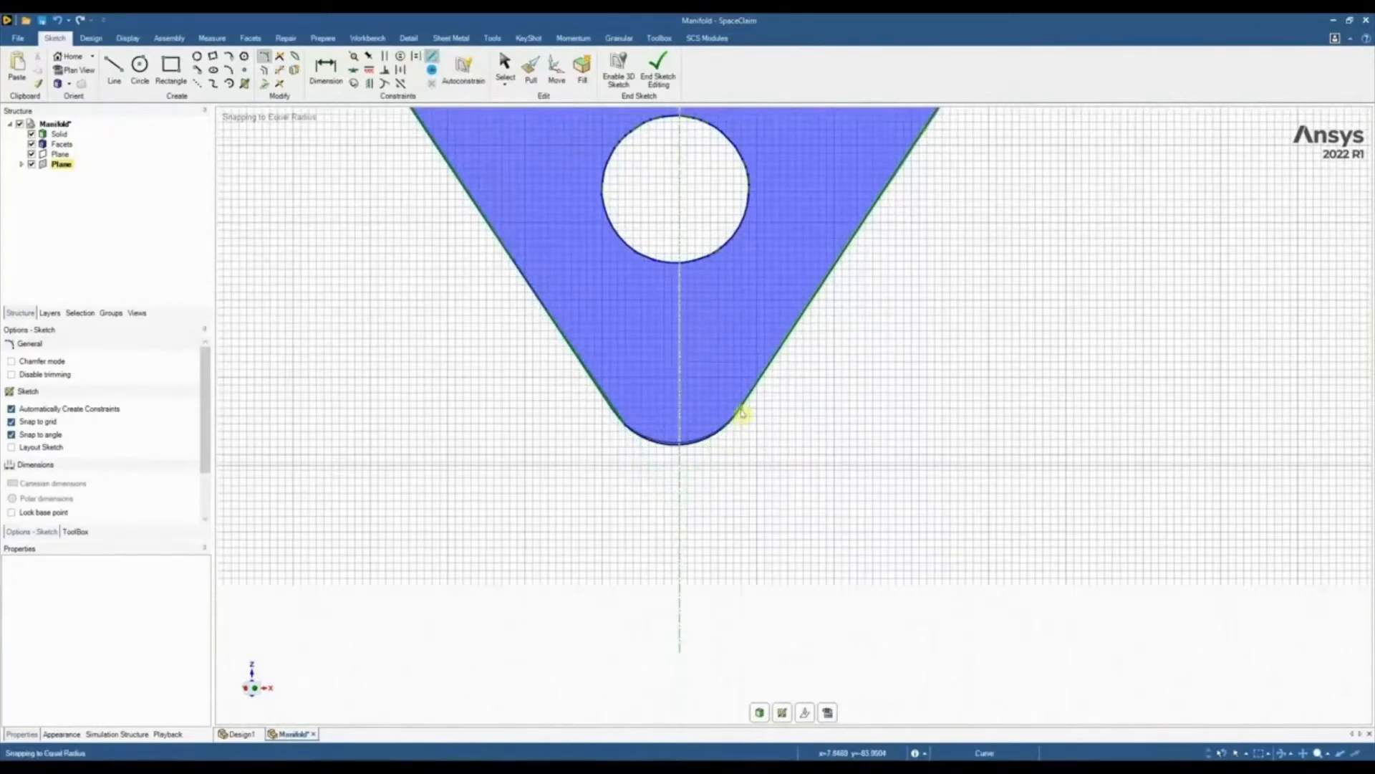
Round the diamond's two side corners so the arcs follow the scanned flange section
scroll(737, 422, down, 3)
scroll(737, 422, down, 2)
scroll(865, 175, up, 4)
scroll(810, 237, up, 2)
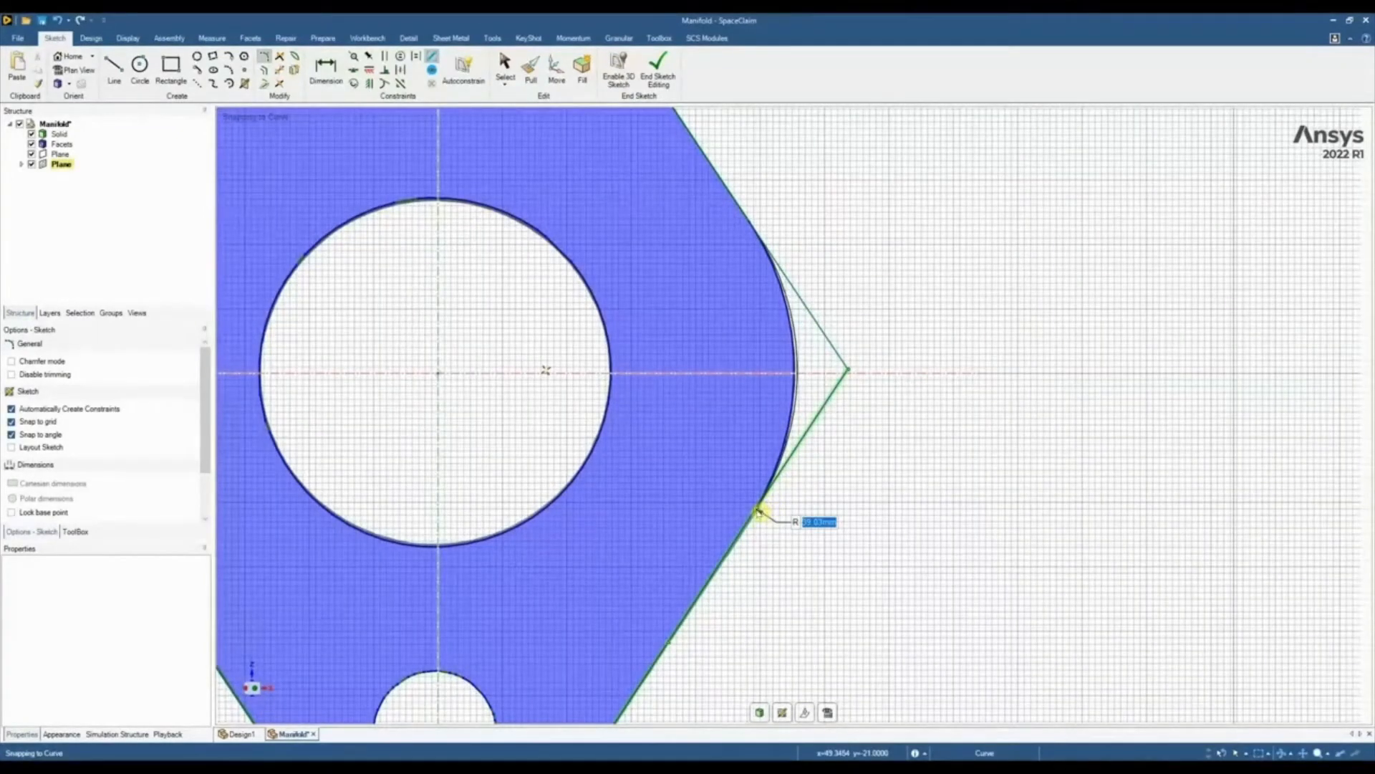
click(757, 514)
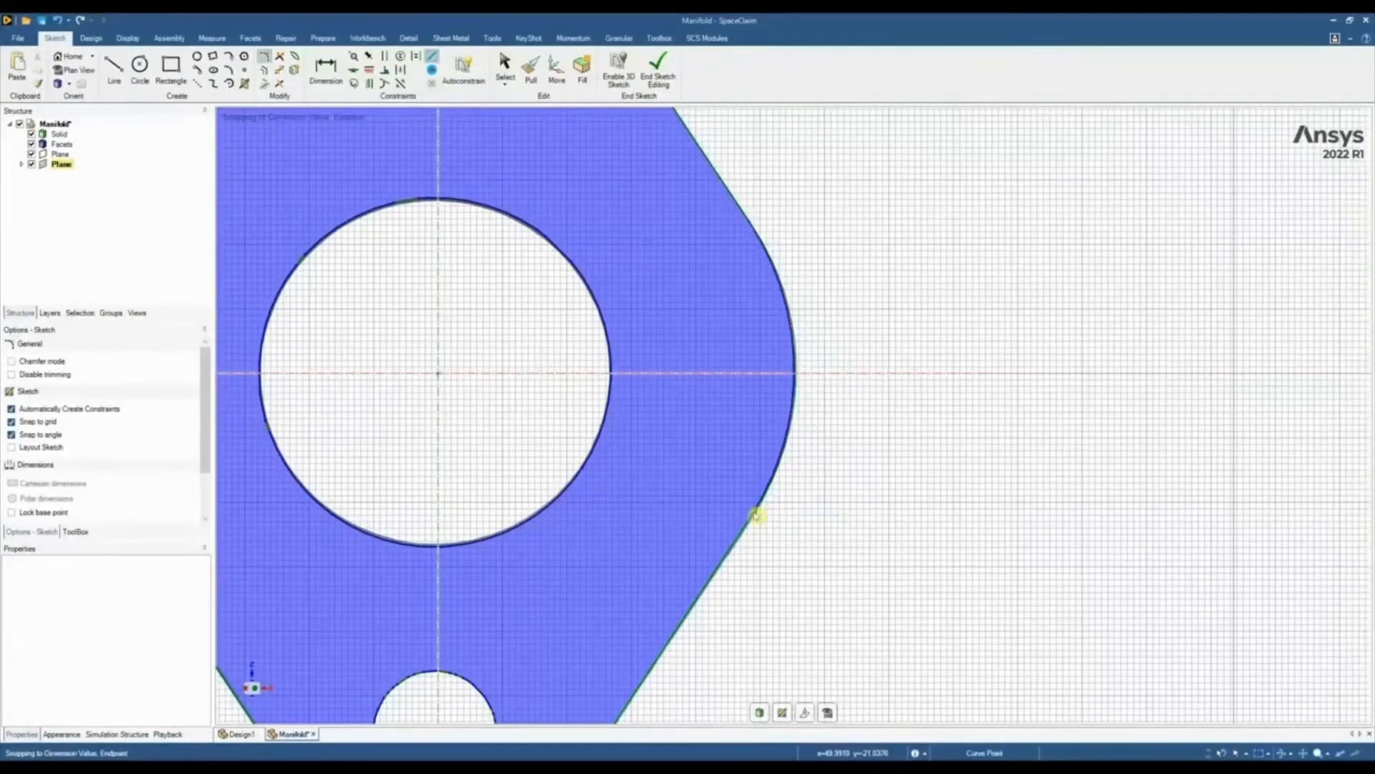
scroll(759, 497, down, 3)
scroll(467, 424, up, 3)
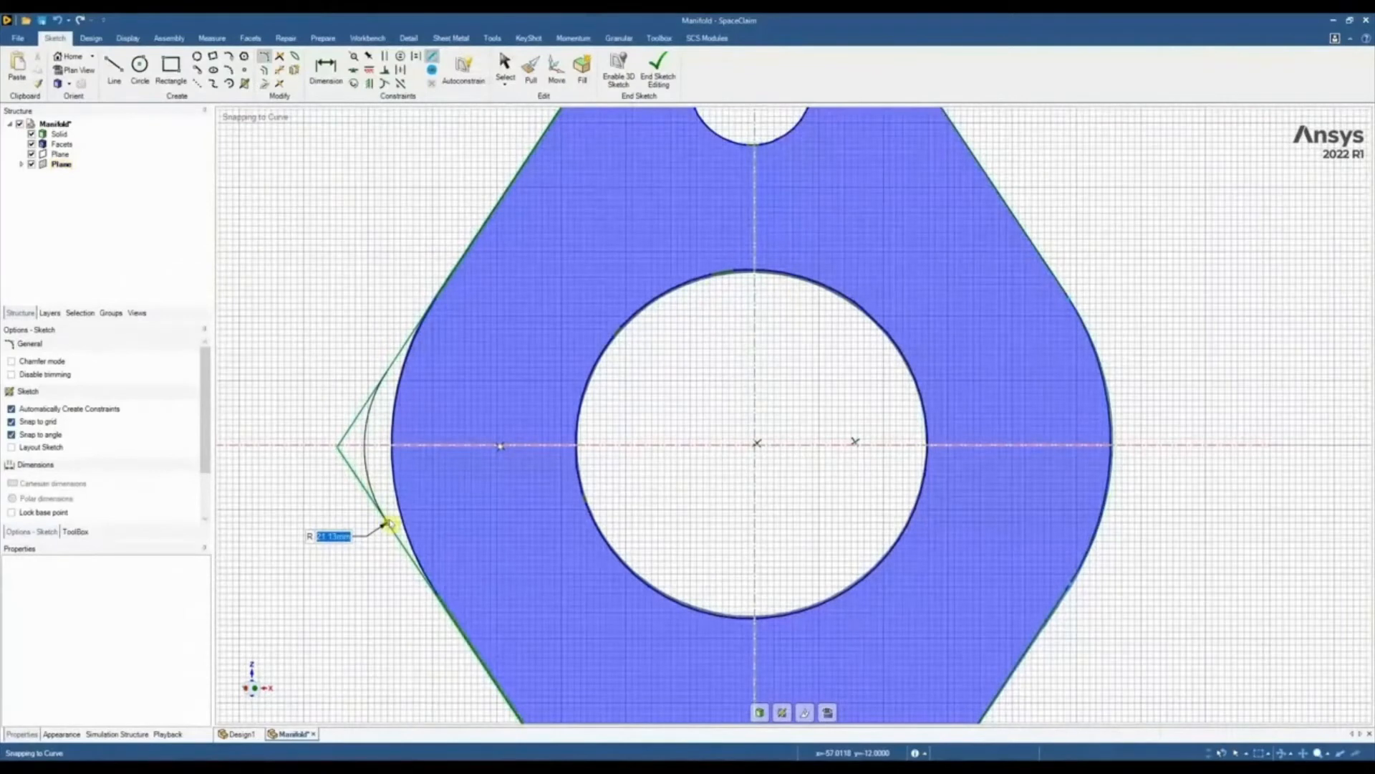
key(Return)
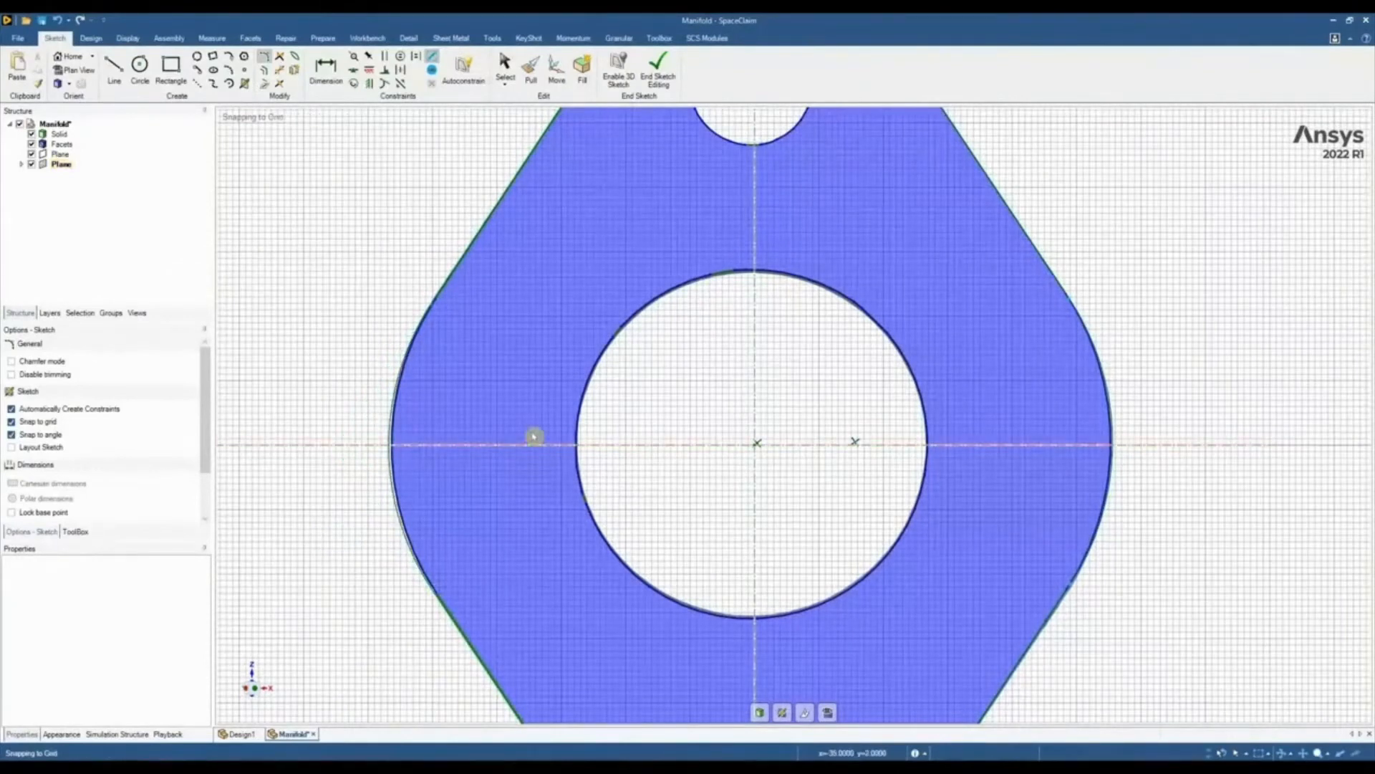
scroll(535, 437, down, 2)
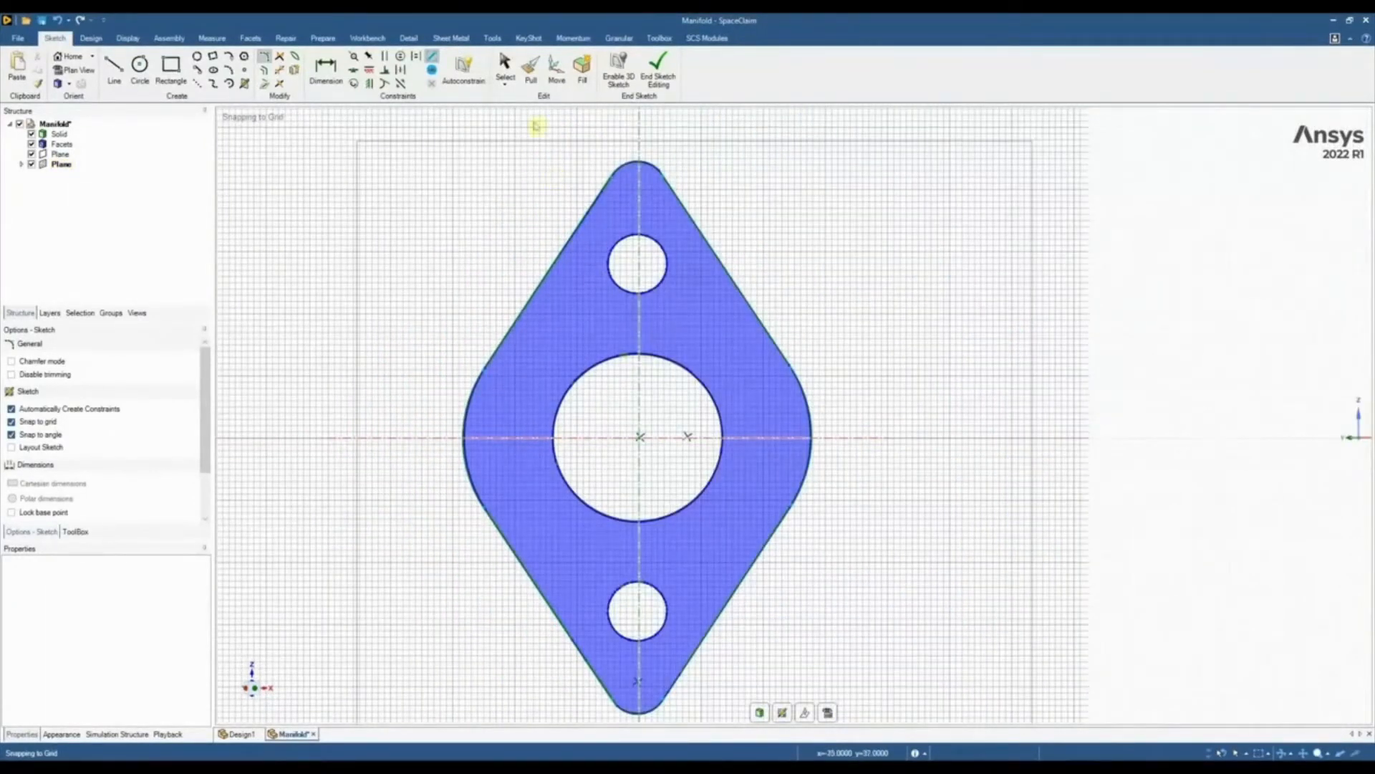
Fit sketch curves to the outlines of the central bore and both bolt holes in the flange section
key(s)
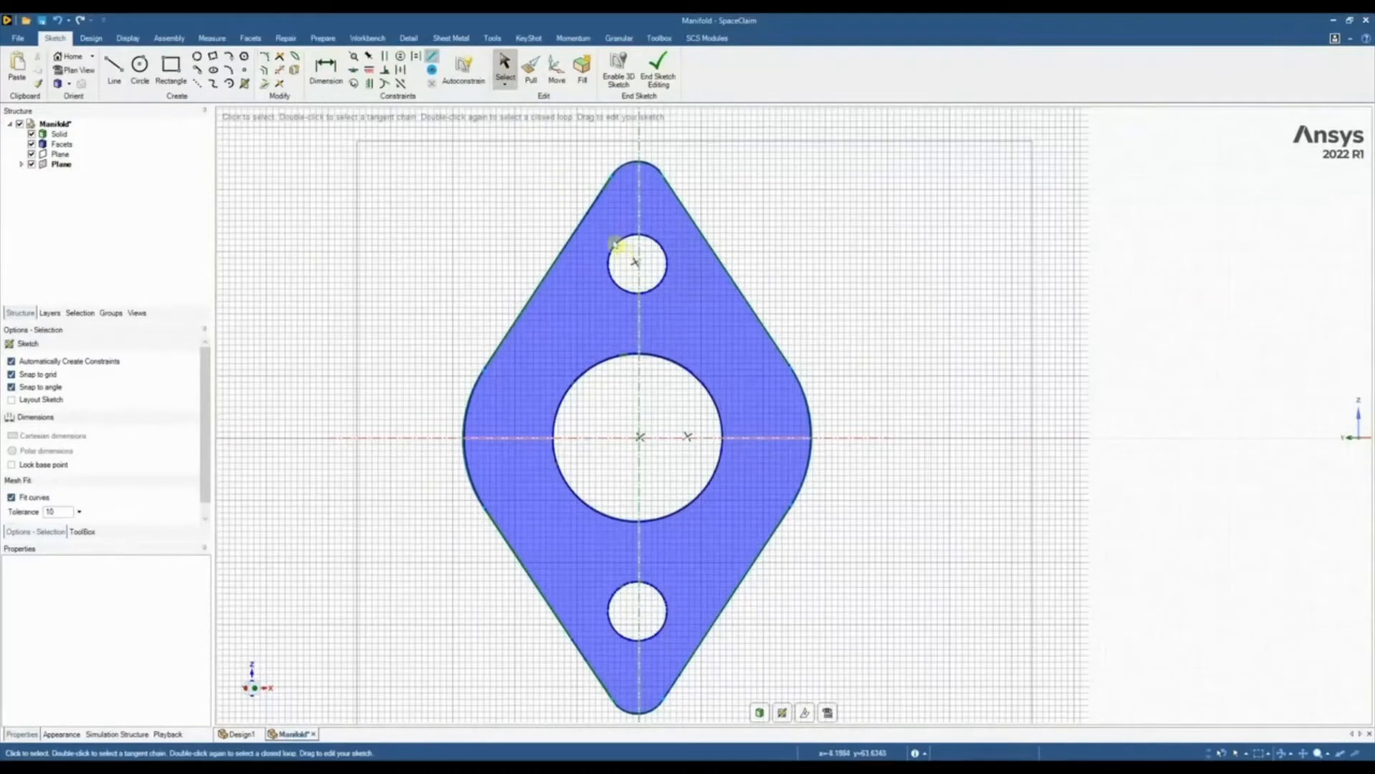
drag(603, 230, 686, 308)
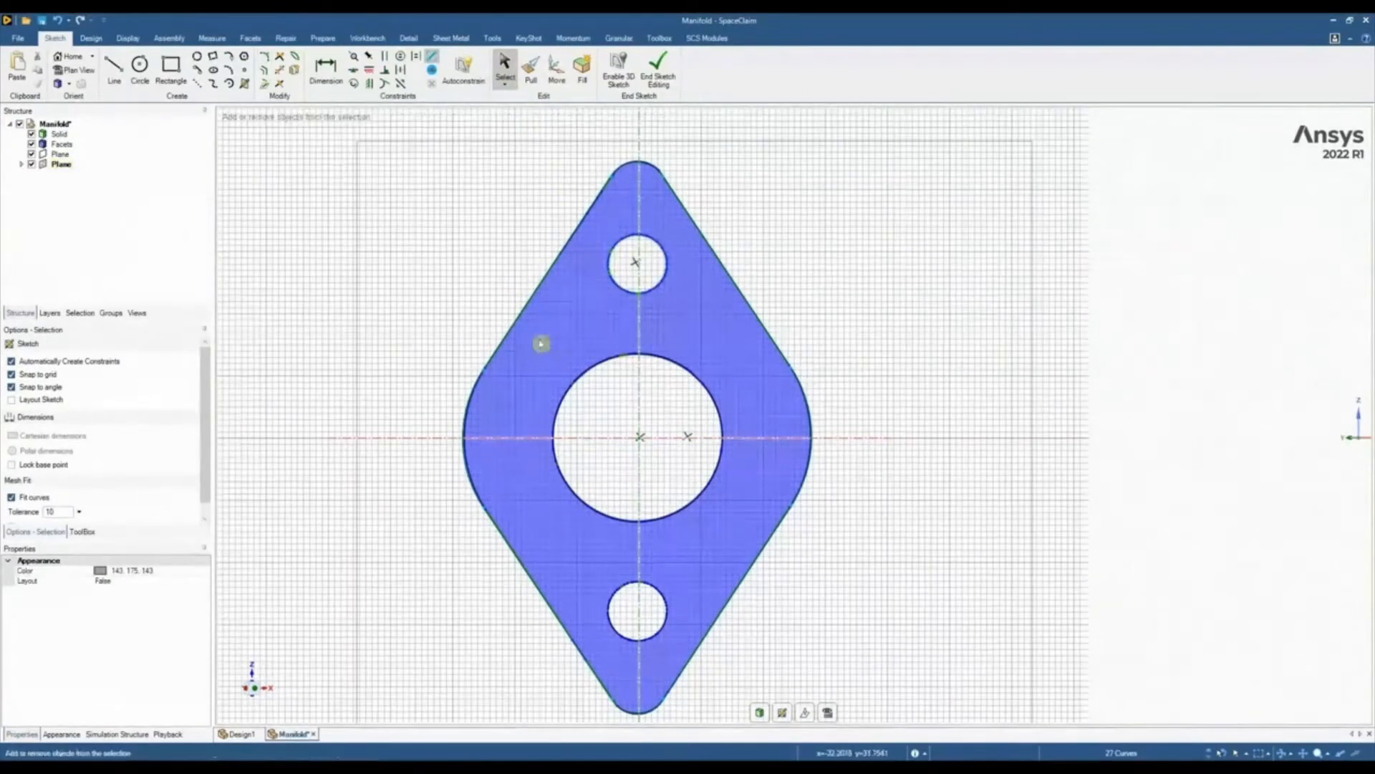
ctrl+drag(540, 341, 748, 539)
ctrl+drag(607, 577, 684, 648)
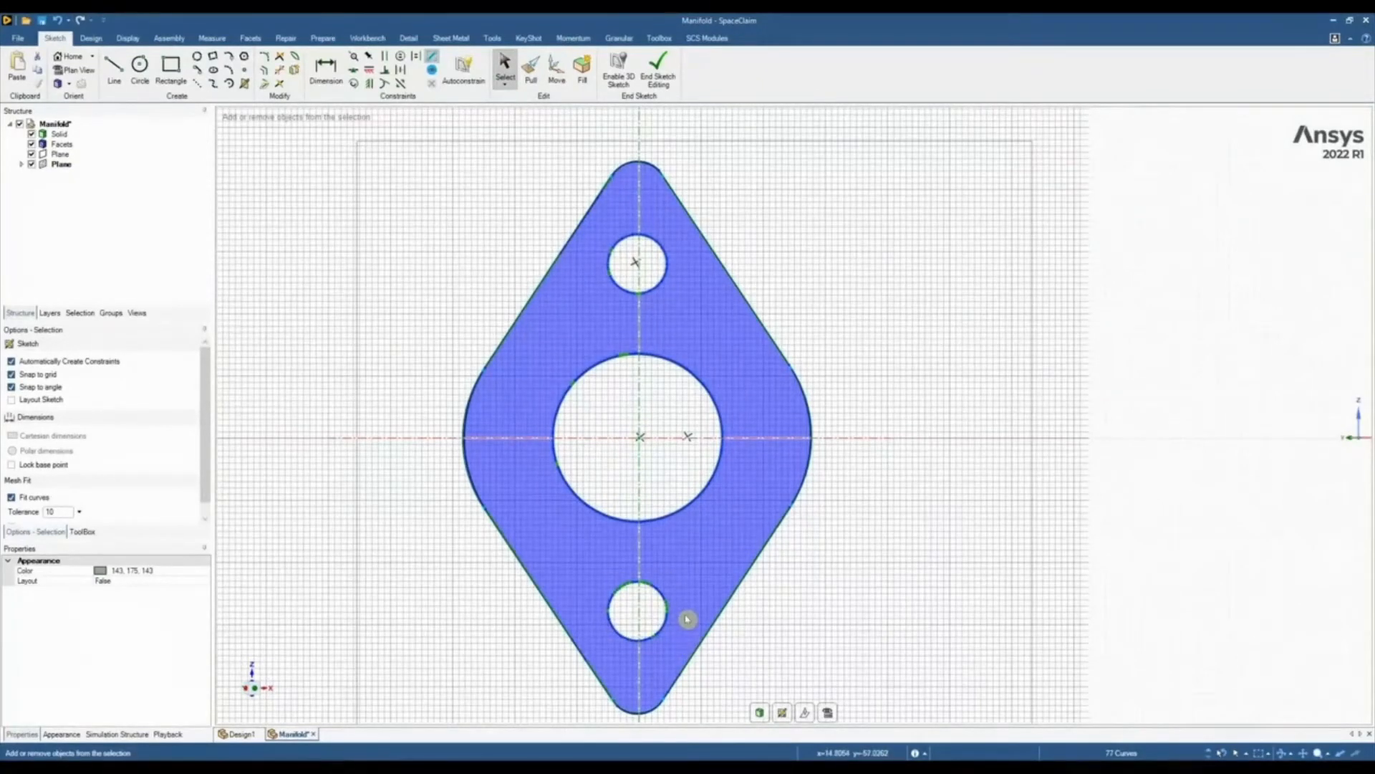
Hide the scan facets and merge the segmented curves of all three holes into clean arcs with Fit Curves
click(31, 144)
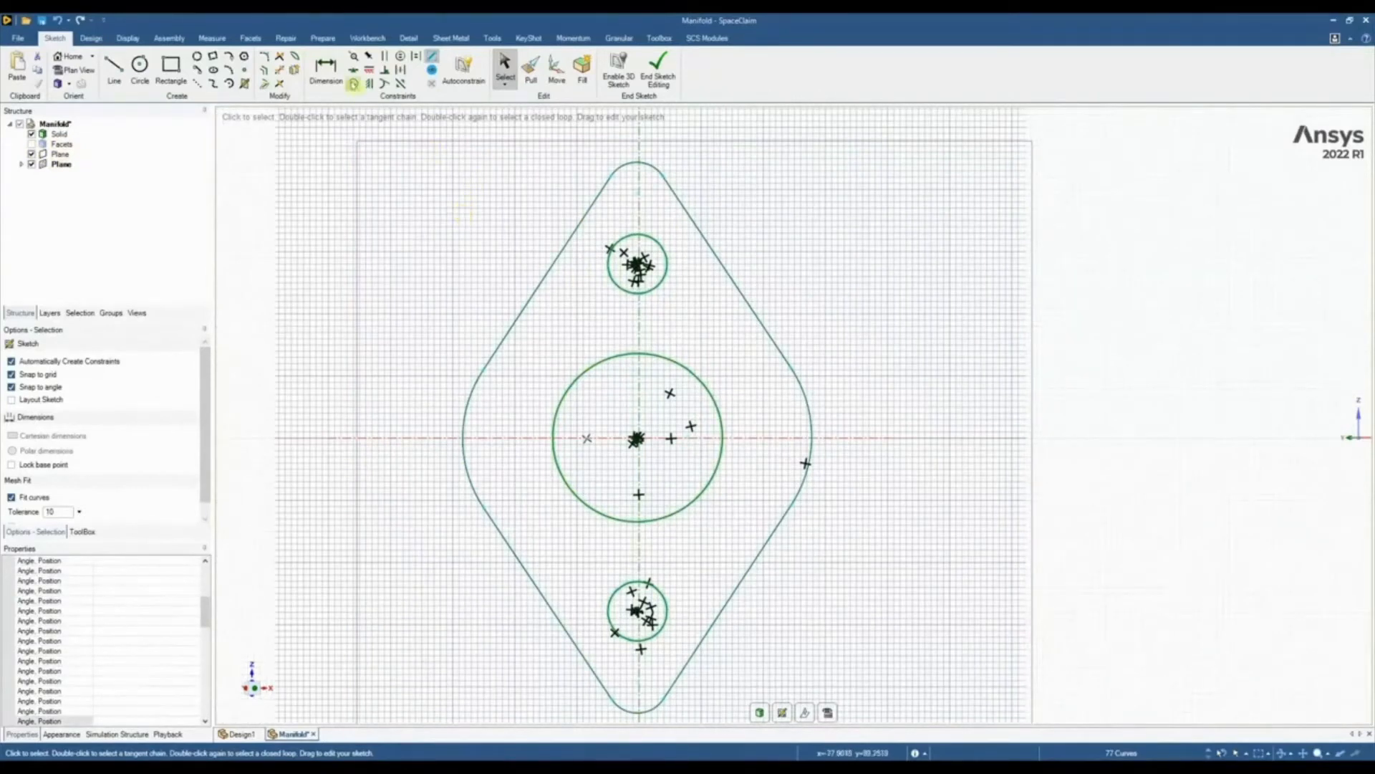
click(290, 38)
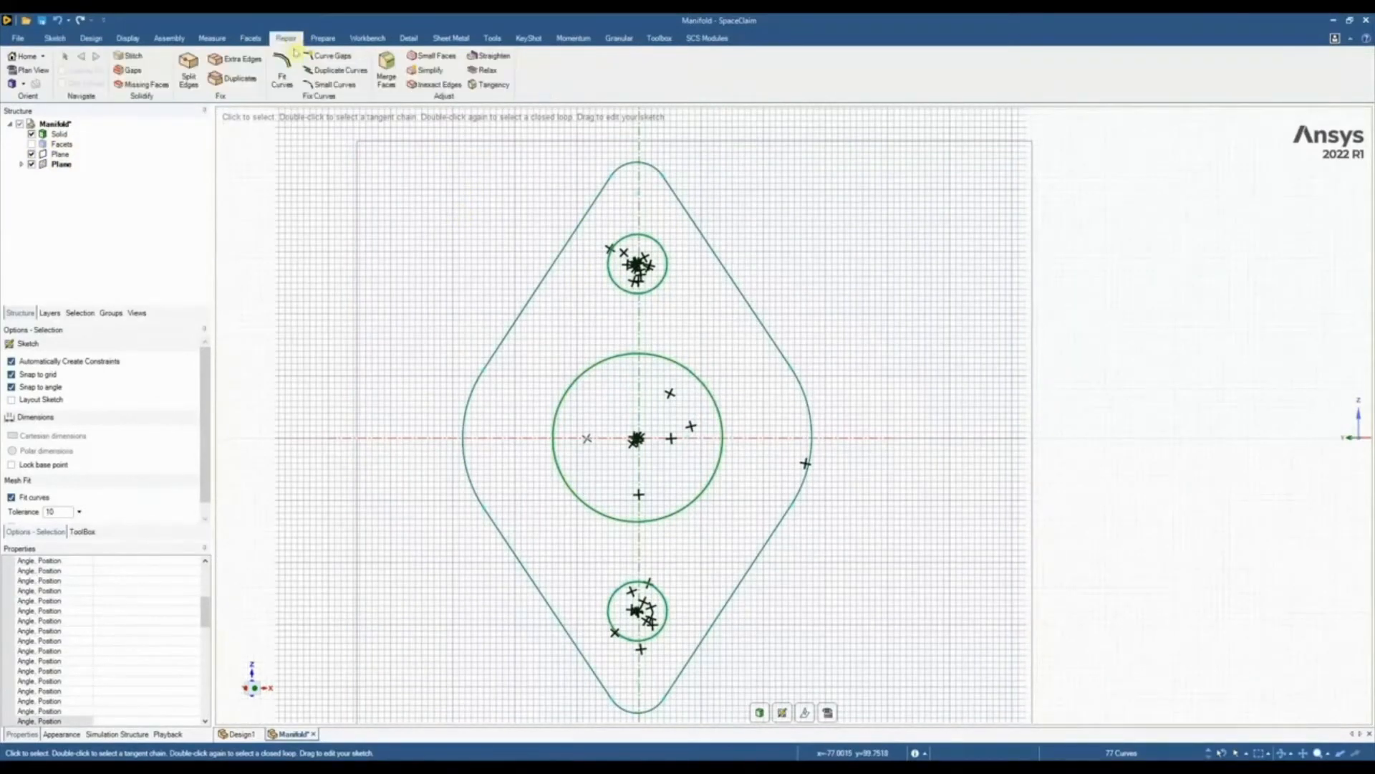
click(282, 72)
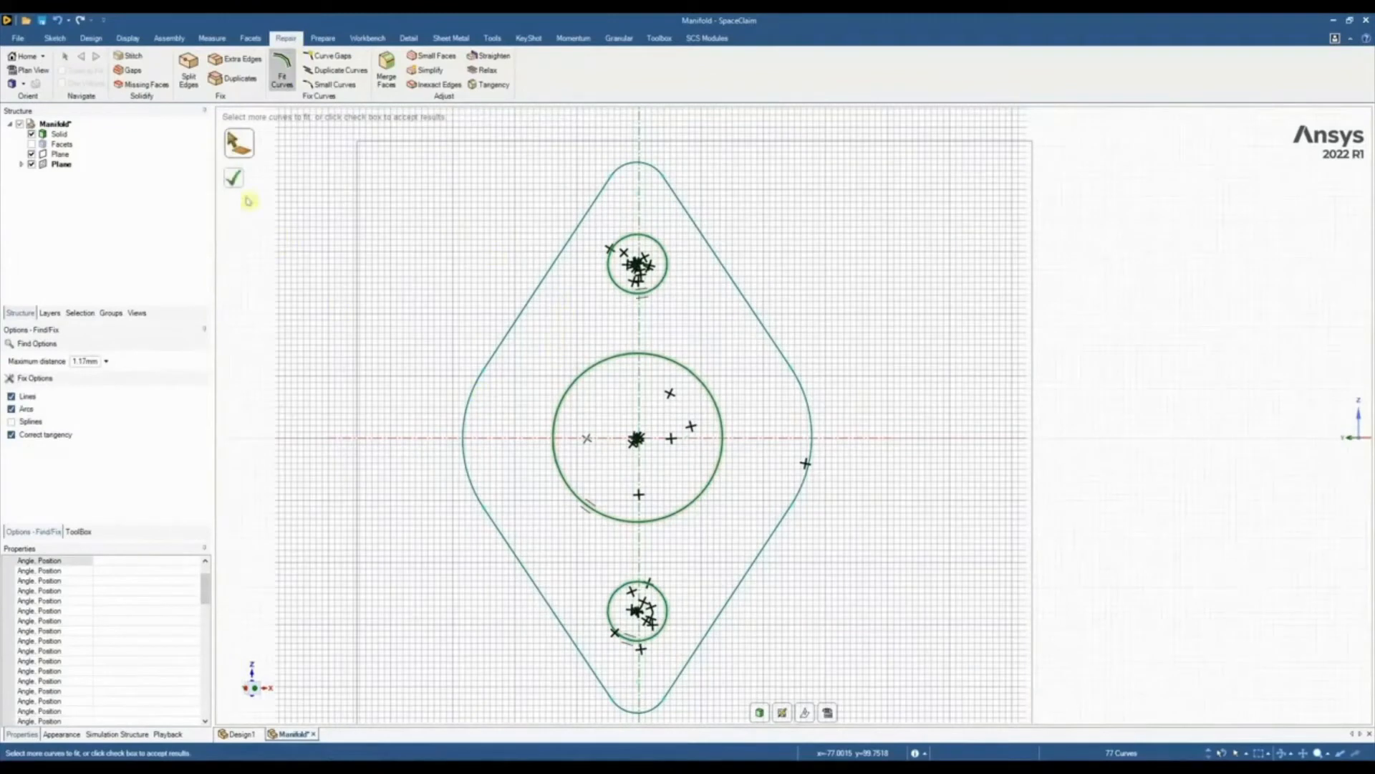
click(234, 177)
scroll(612, 383, down, 3)
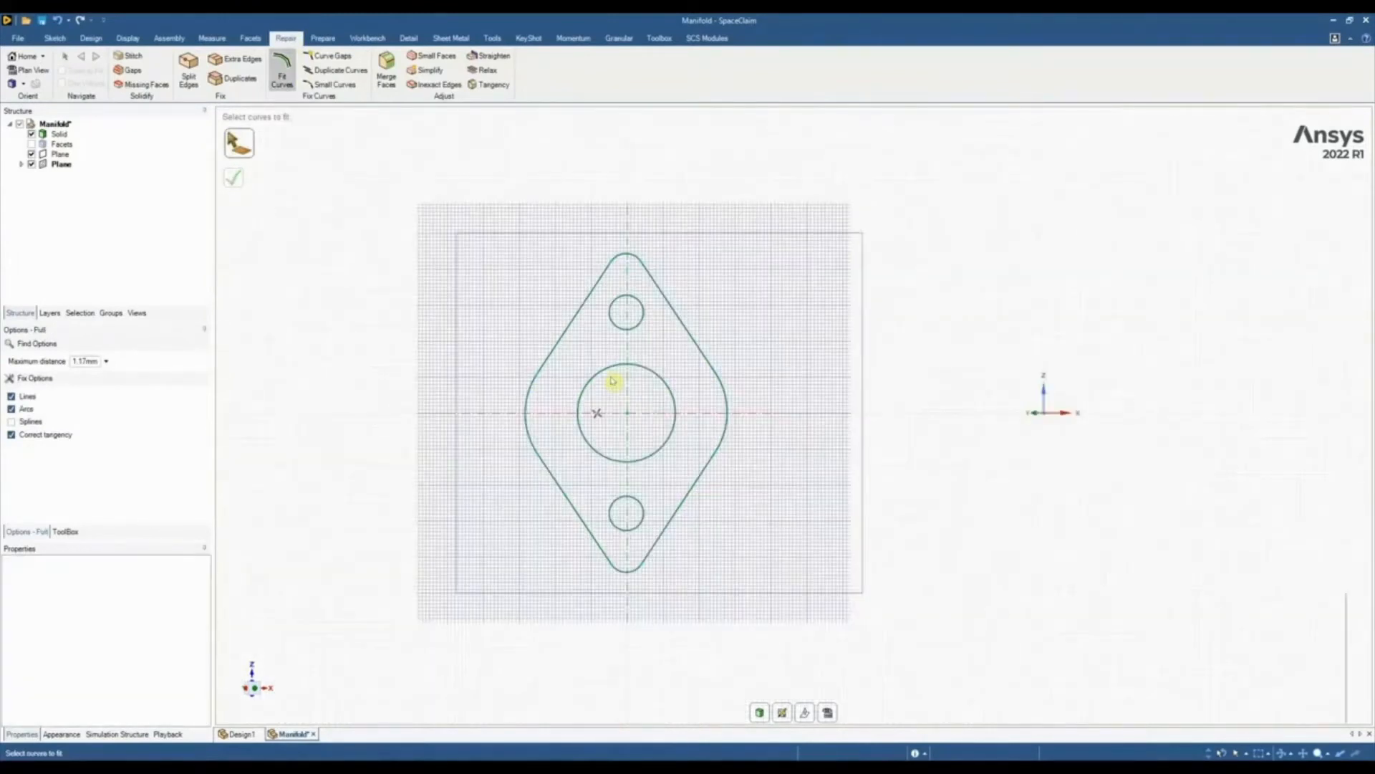
Turn the sketch into a surface with Pull, show the facets and extrude it up to the scanned flange's pipe-side face
key(d)
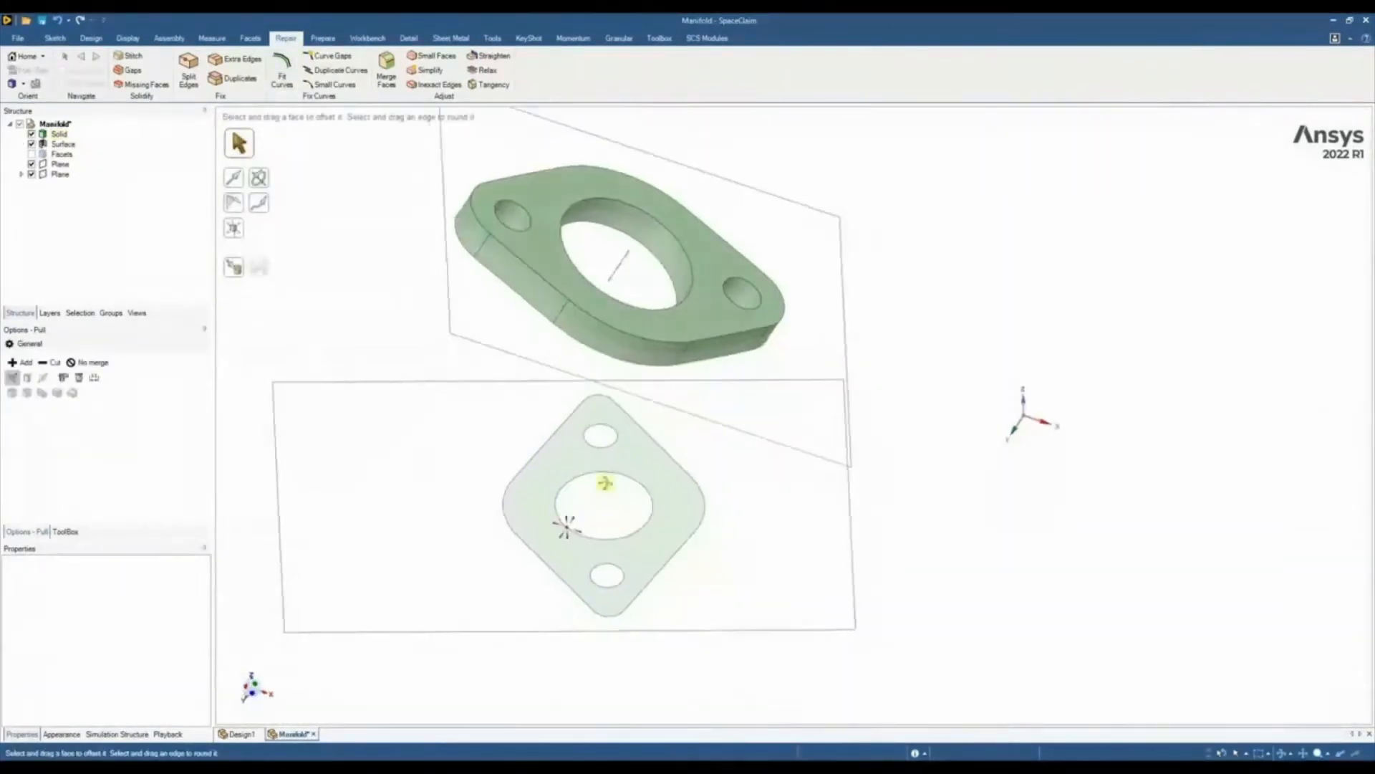
click(31, 154)
scroll(643, 471, up, 5)
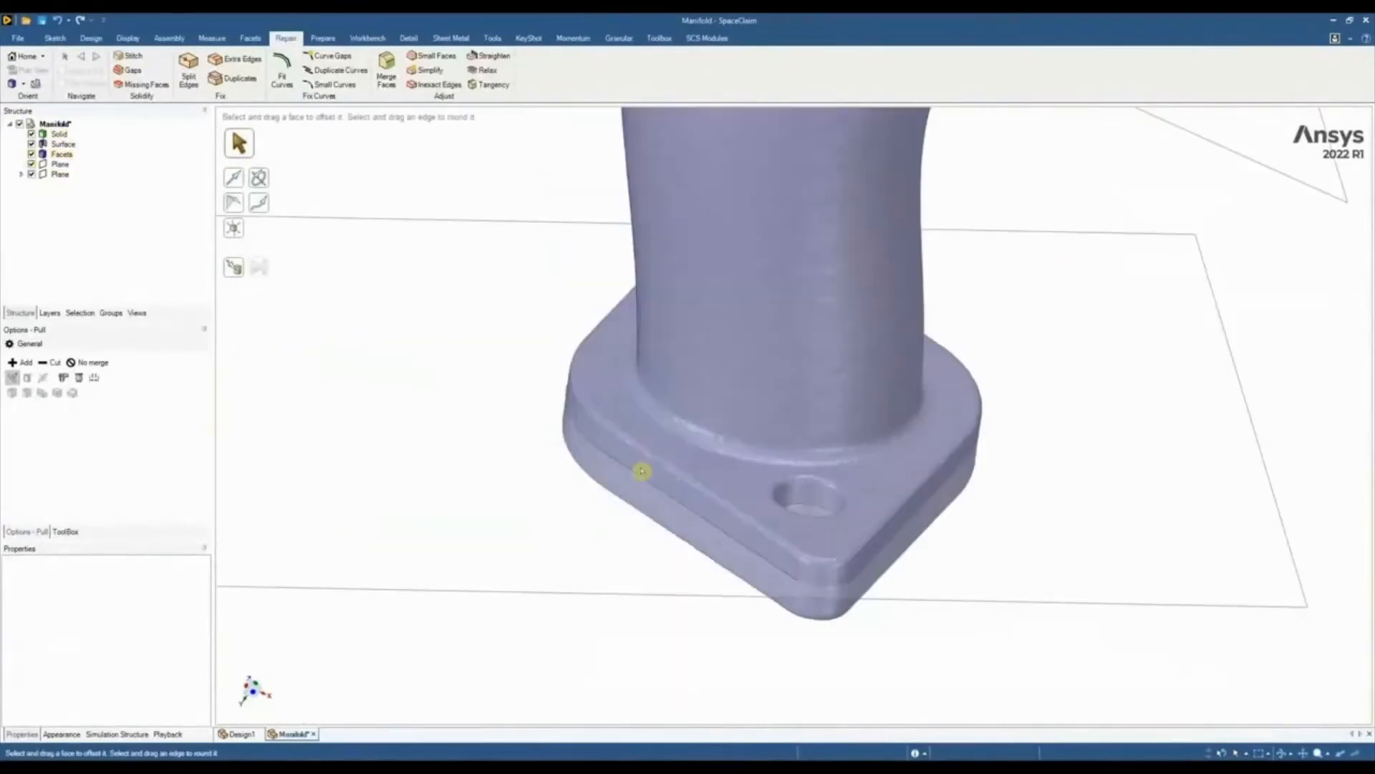
click(643, 468)
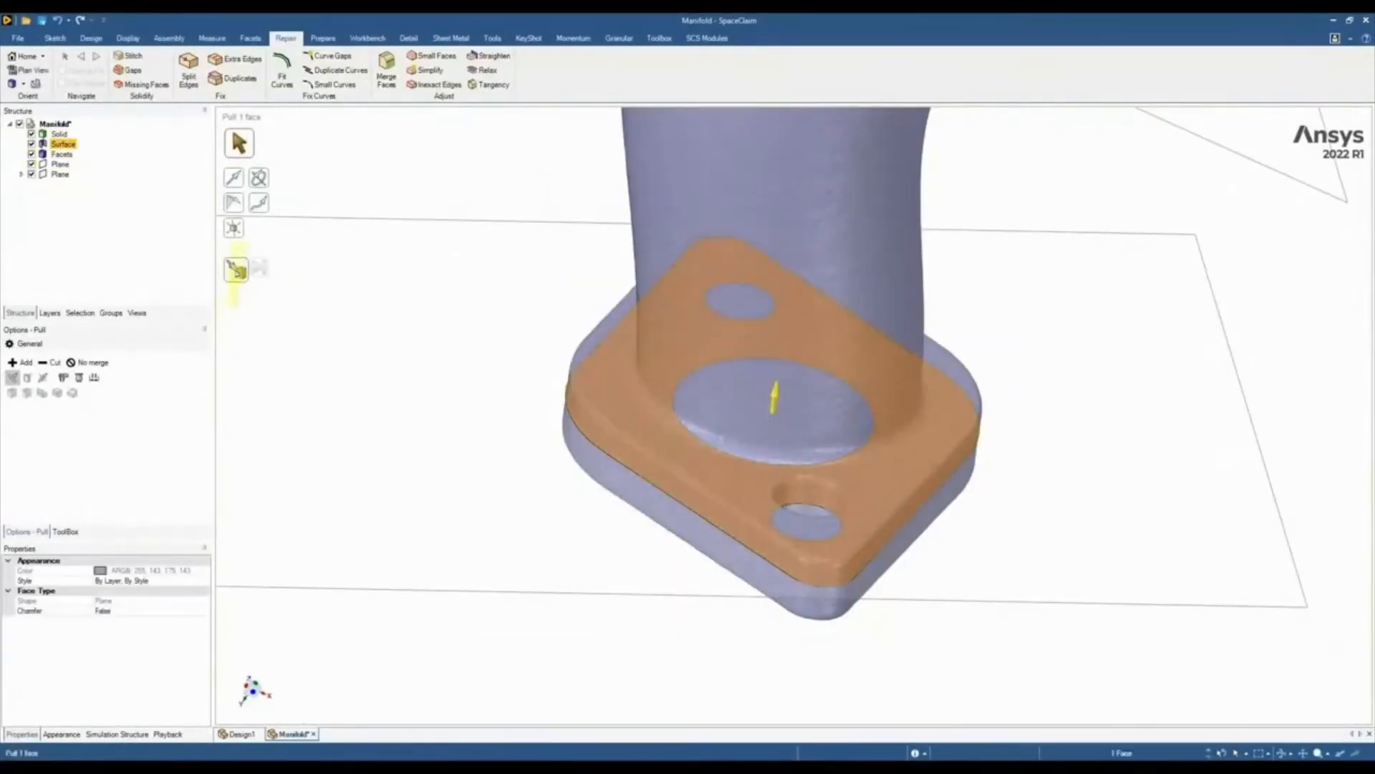
click(236, 270)
click(593, 366)
click(541, 490)
Pull the new solid's opposite face up to the outer face of the scanned flange
middle_drag(541, 490, 586, 386)
click(604, 400)
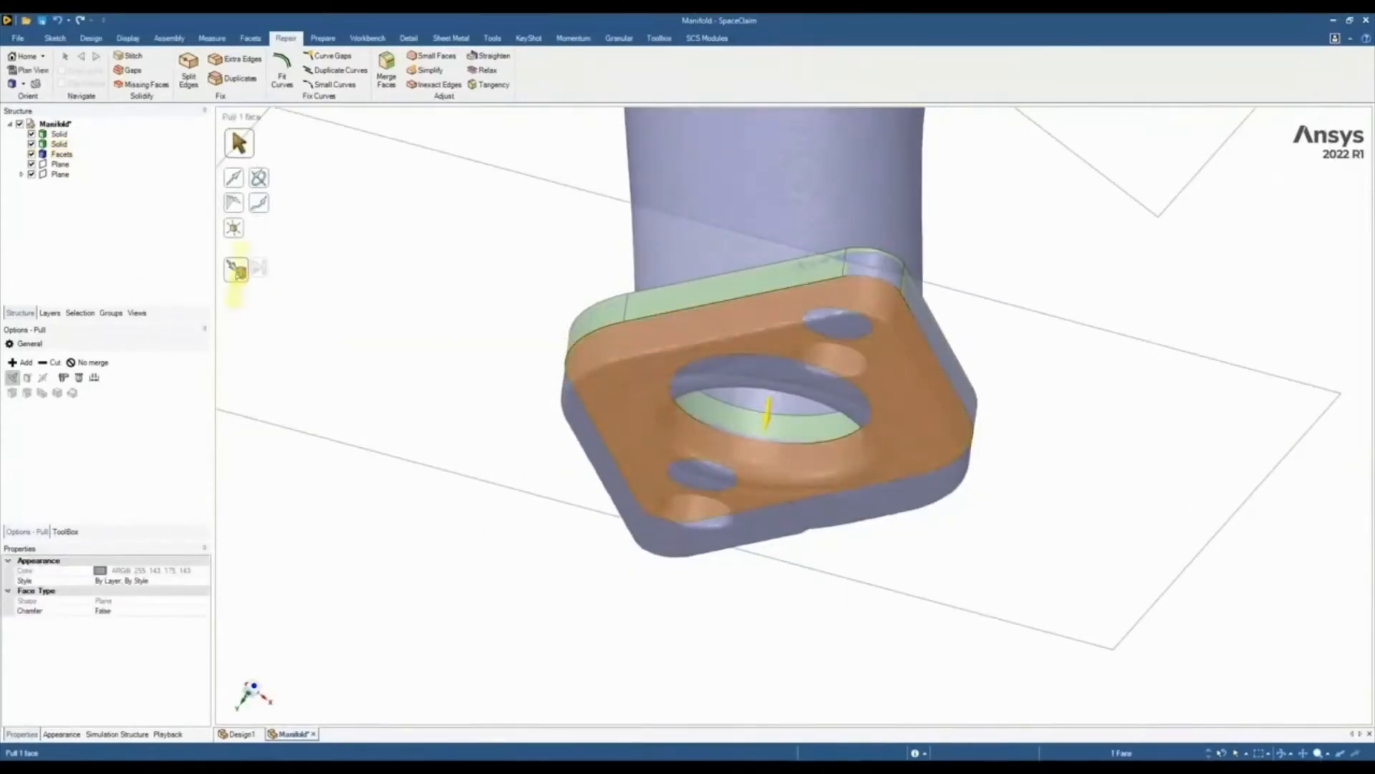
click(236, 272)
click(613, 454)
click(499, 377)
Hide the scan facets and delete the cylindrical face of the central bore in both flange solids
middle_drag(501, 377, 108, 206)
scroll(577, 391, up, 3)
scroll(605, 418, down, 3)
scroll(605, 401, down, 5)
click(31, 154)
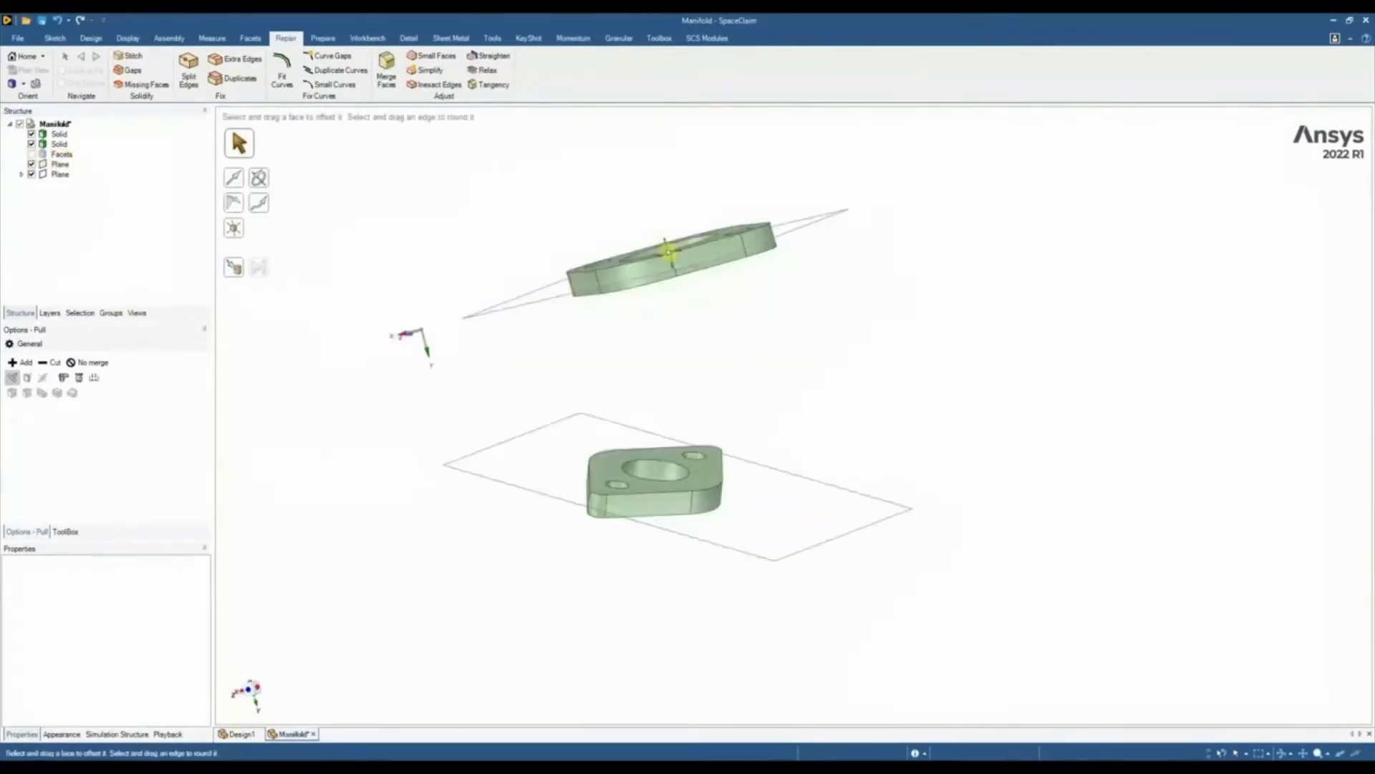
middle_drag(667, 253, 718, 399)
click(684, 330)
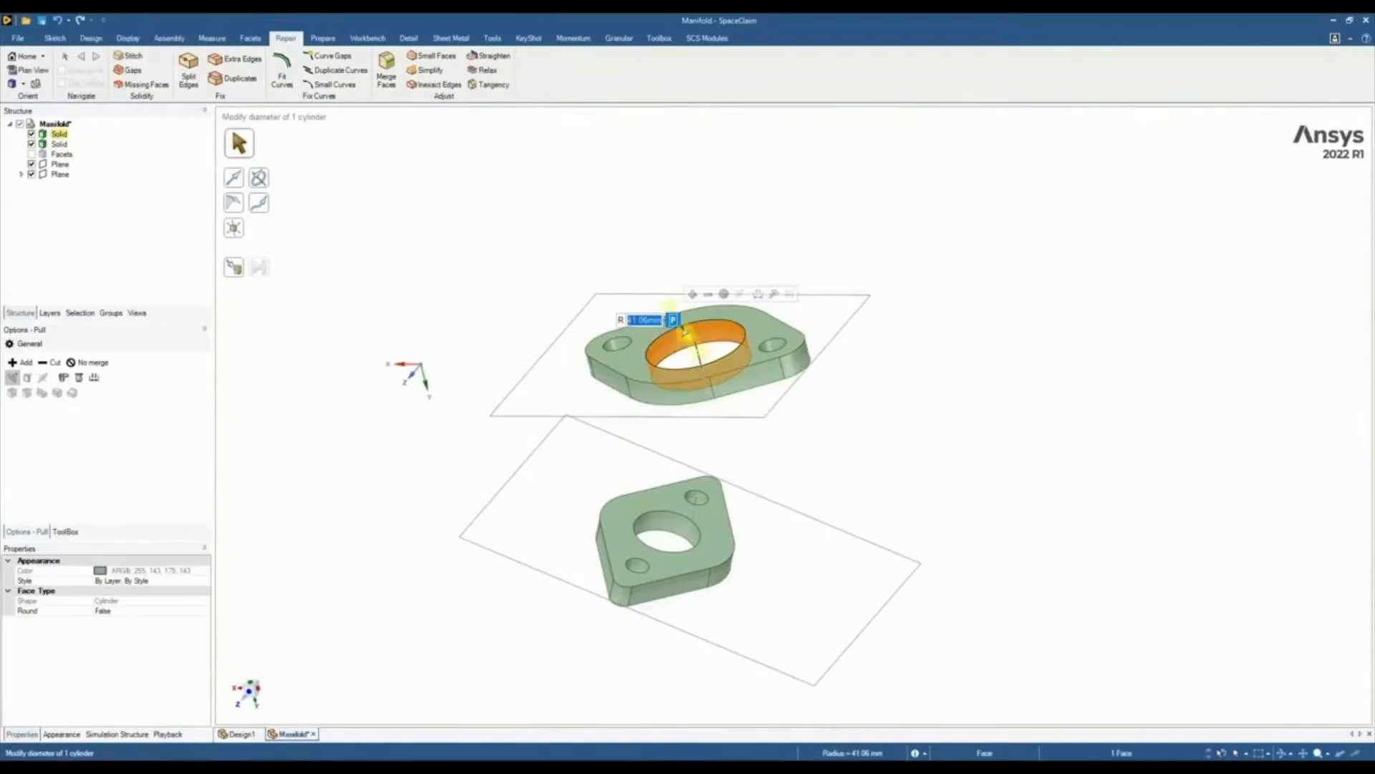
right_click(678, 332)
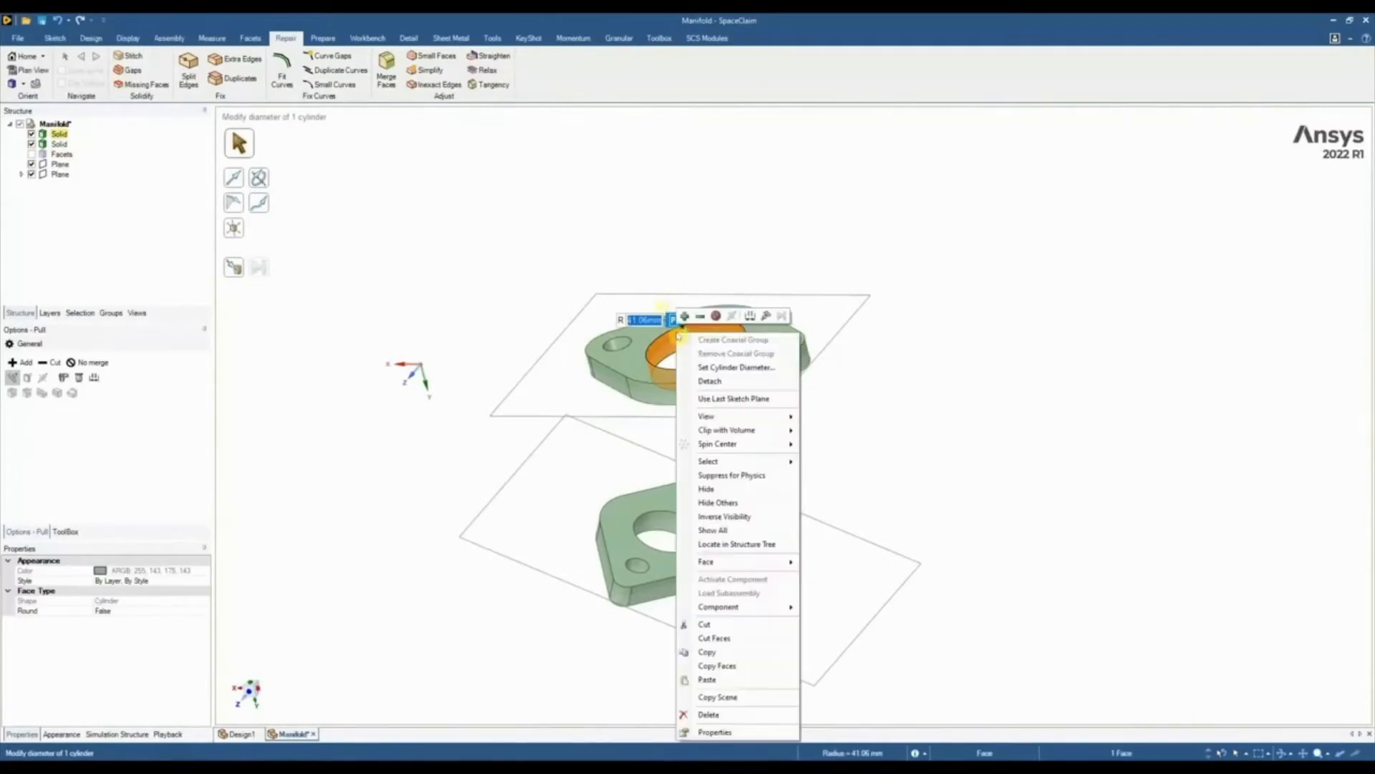
click(720, 714)
scroll(659, 544, up, 5)
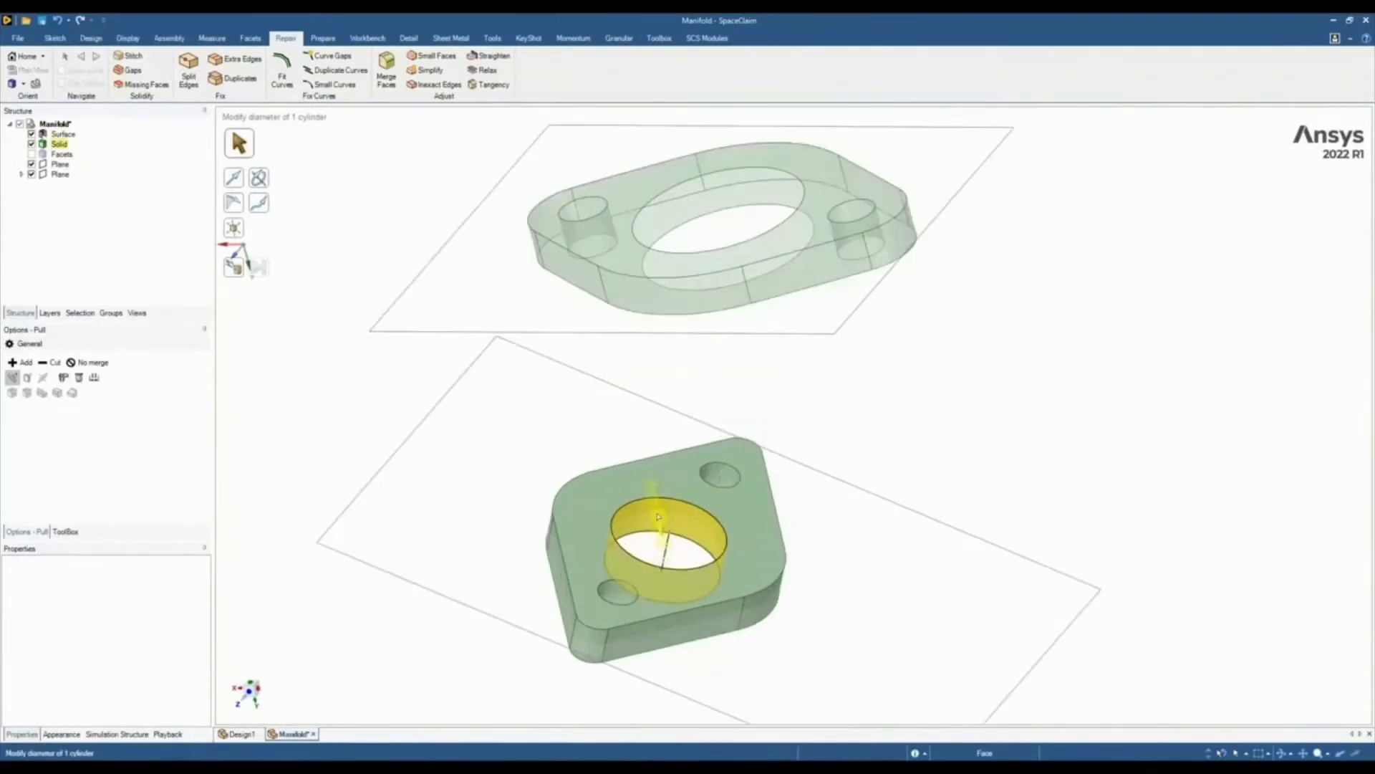
right_click(660, 530)
click(690, 487)
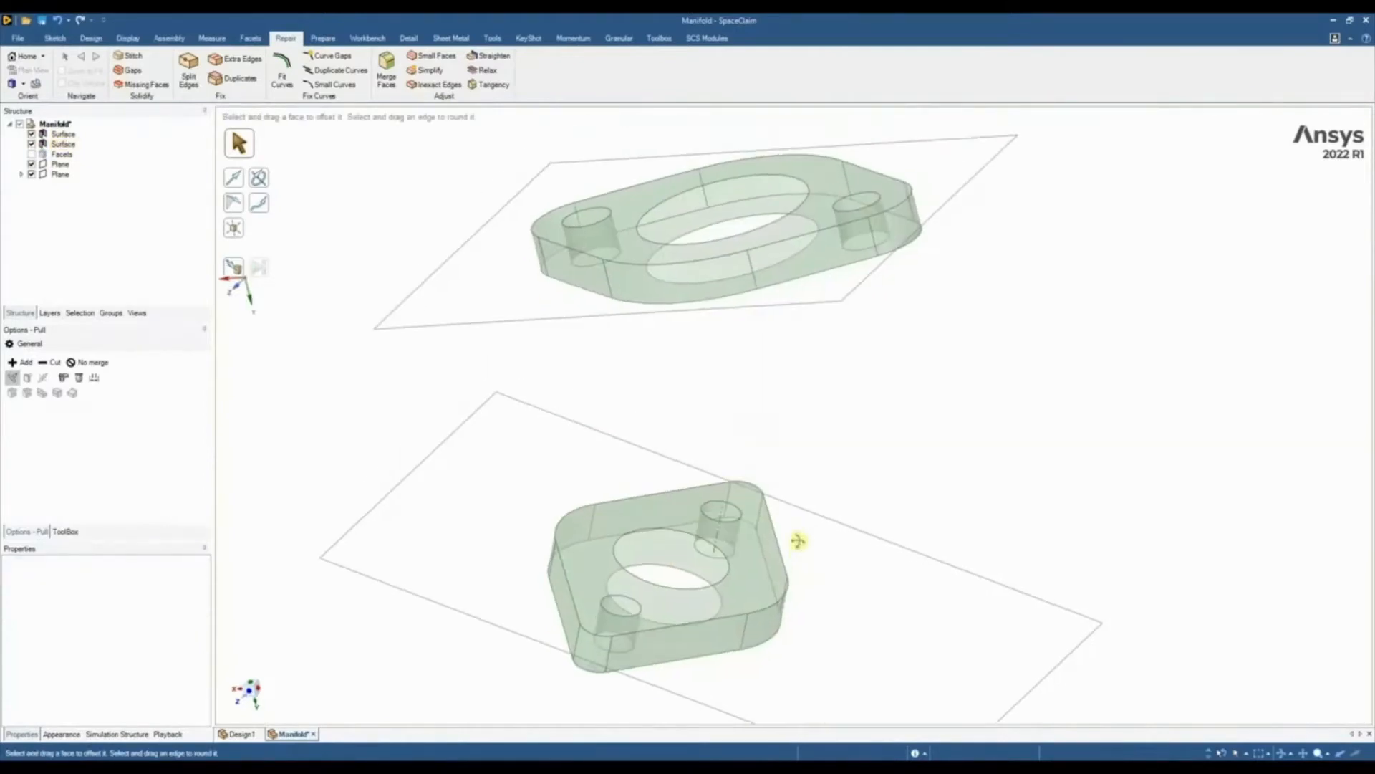
Show the facets and pull the larger flange's outer bore edge out to the scanned opening, at a radius of about 44.4 mm
click(32, 154)
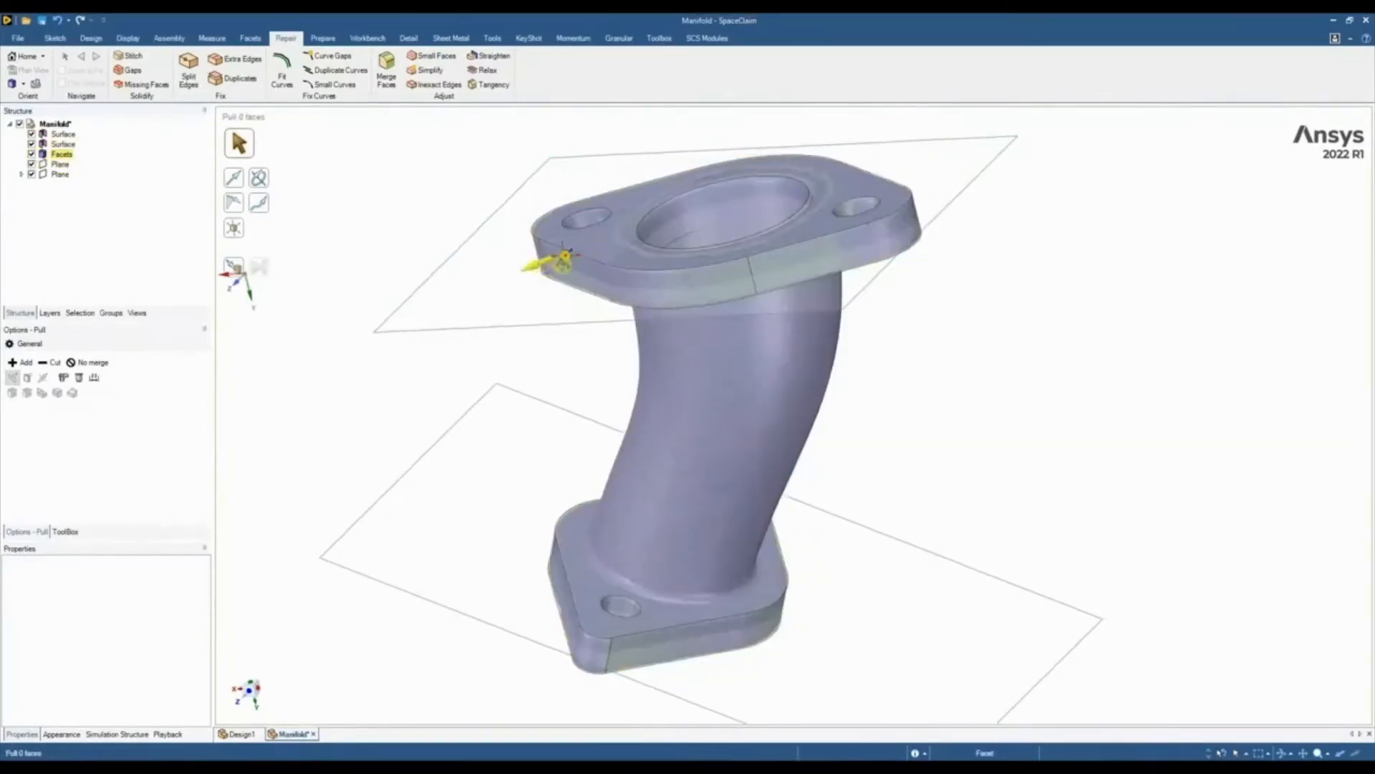
scroll(654, 180, up, 6)
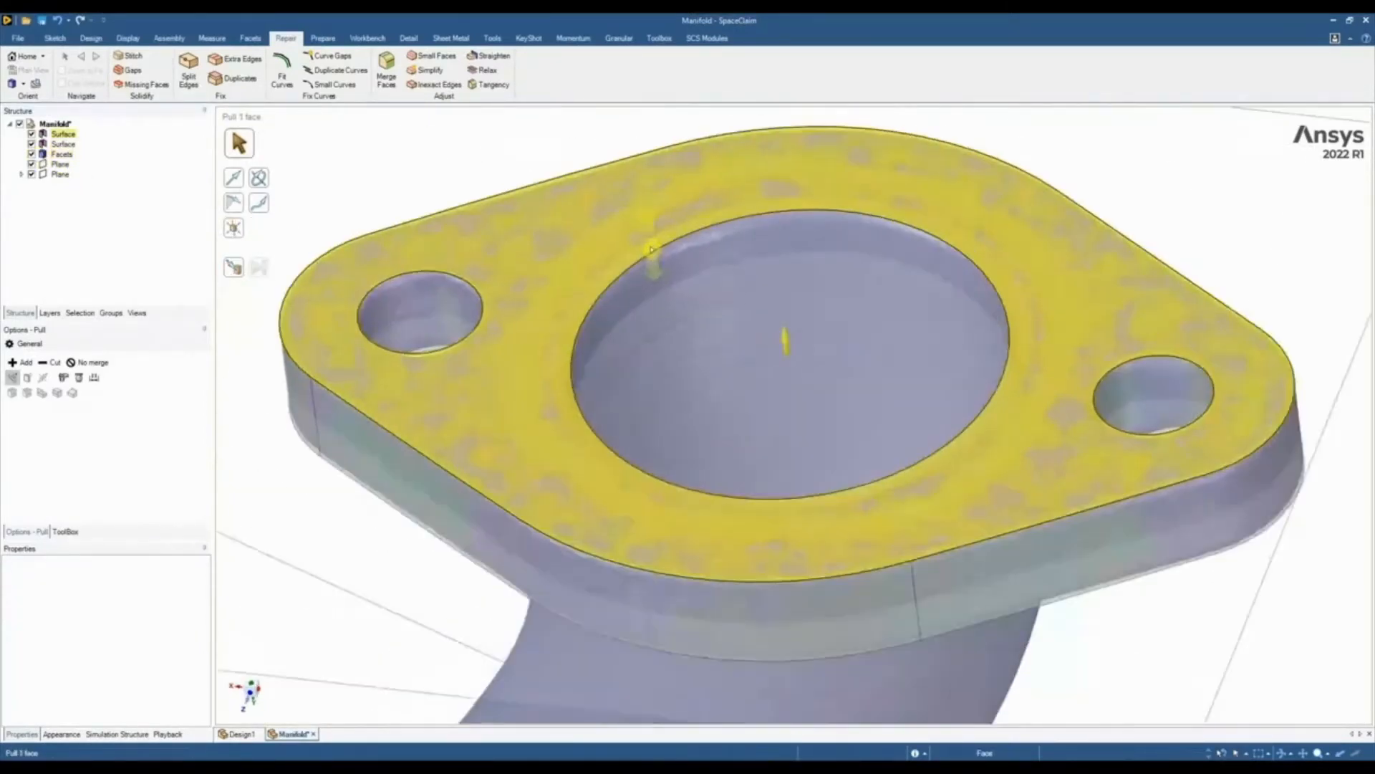
click(658, 256)
click(658, 257)
drag(657, 256, 668, 241)
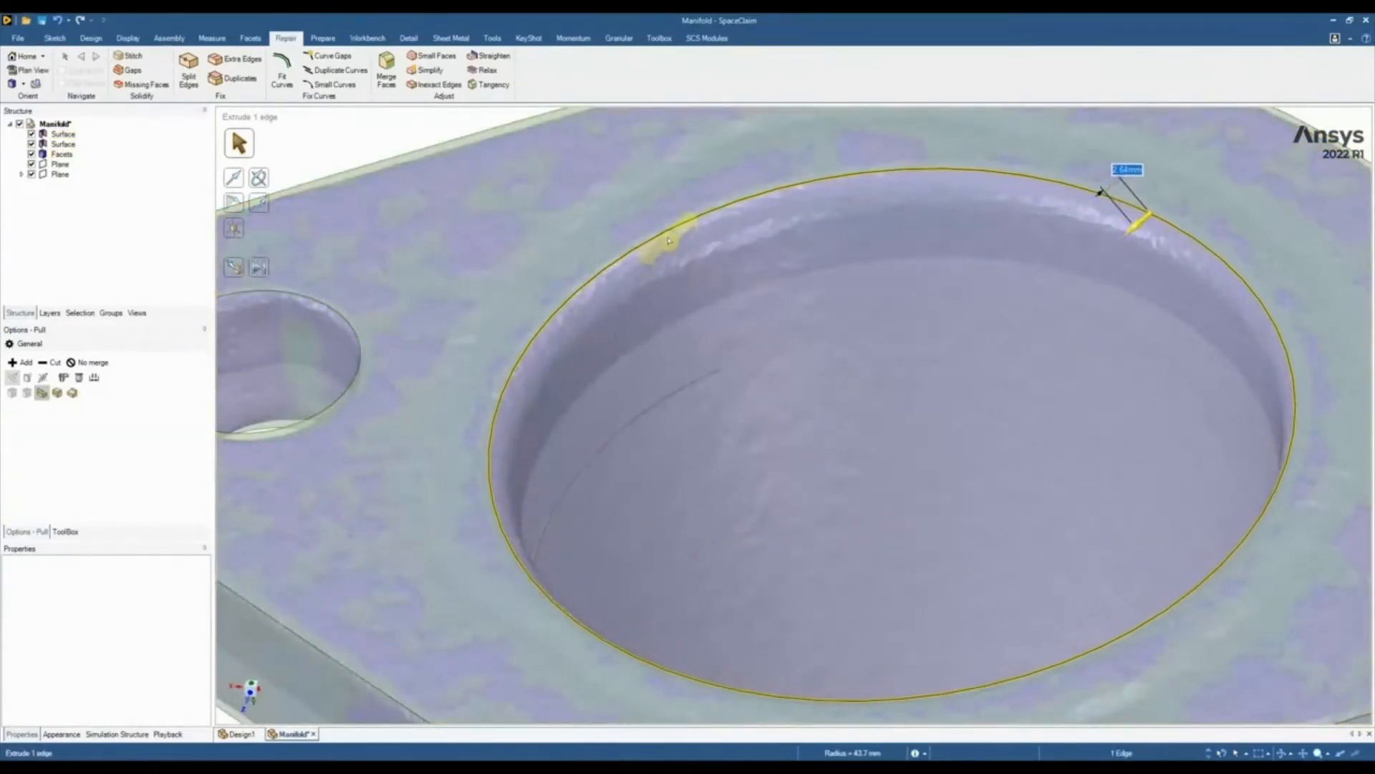
scroll(667, 215, down, 6)
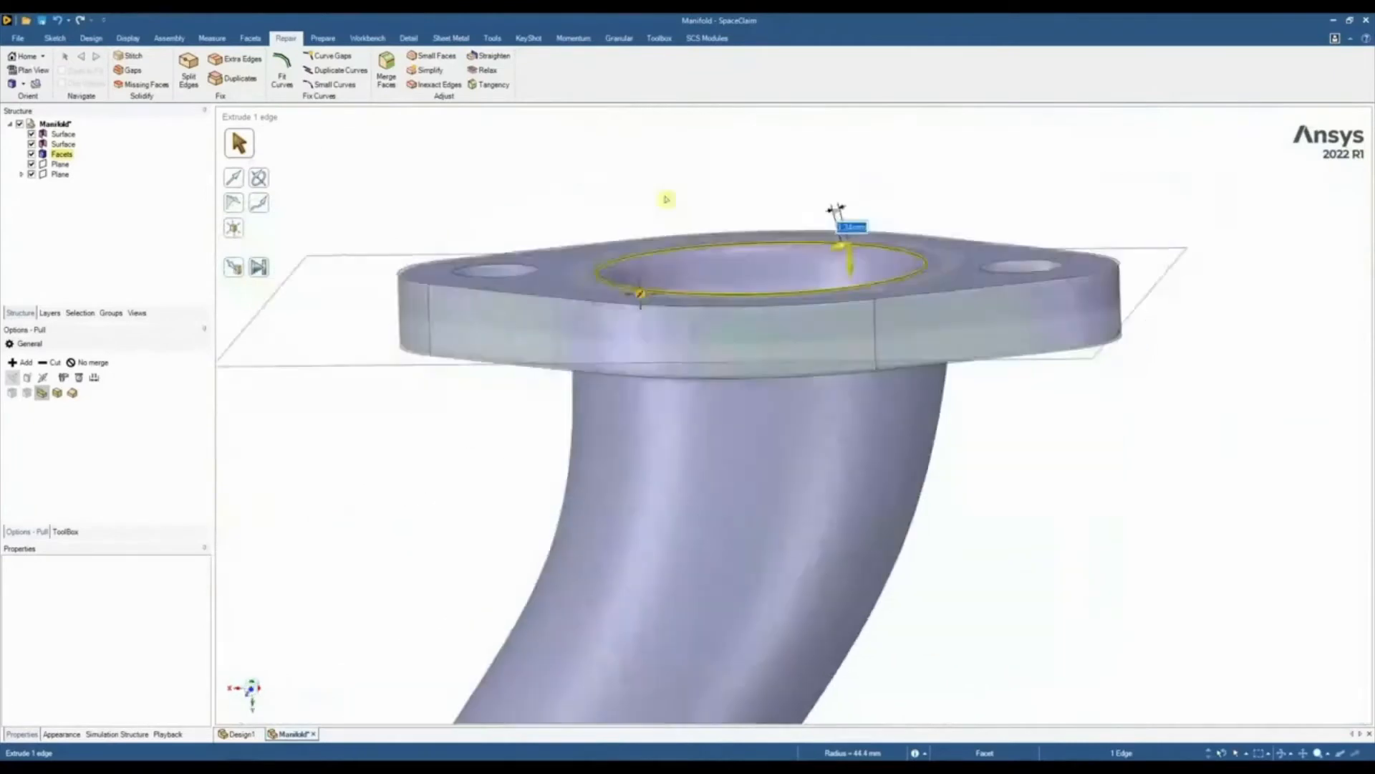
middle_drag(666, 199, 561, 450)
click(528, 513)
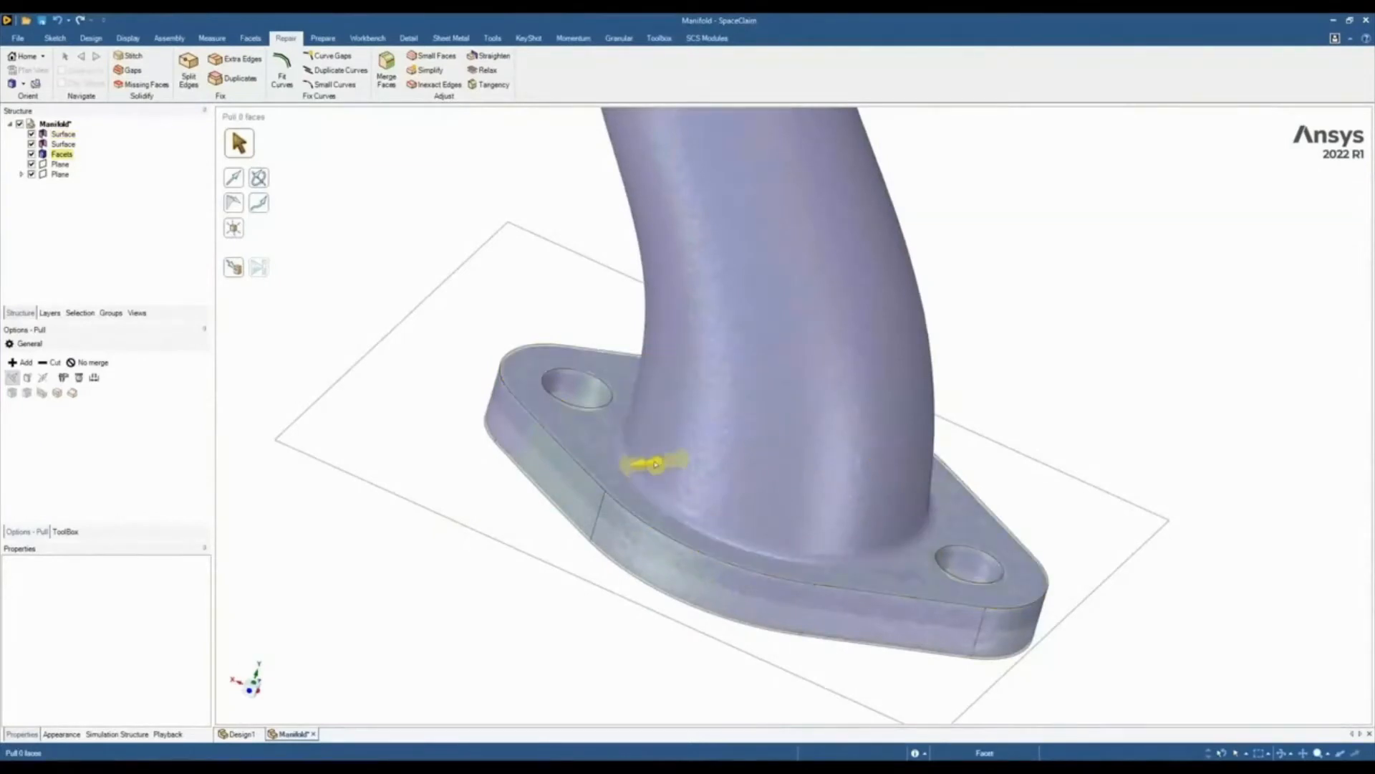
Pull the larger flange's pipe-side bore edge outward to where the scanned pipe's outer fillet meets the flange face
click(656, 464)
middle_drag(656, 464, 670, 471)
drag(671, 471, 668, 459)
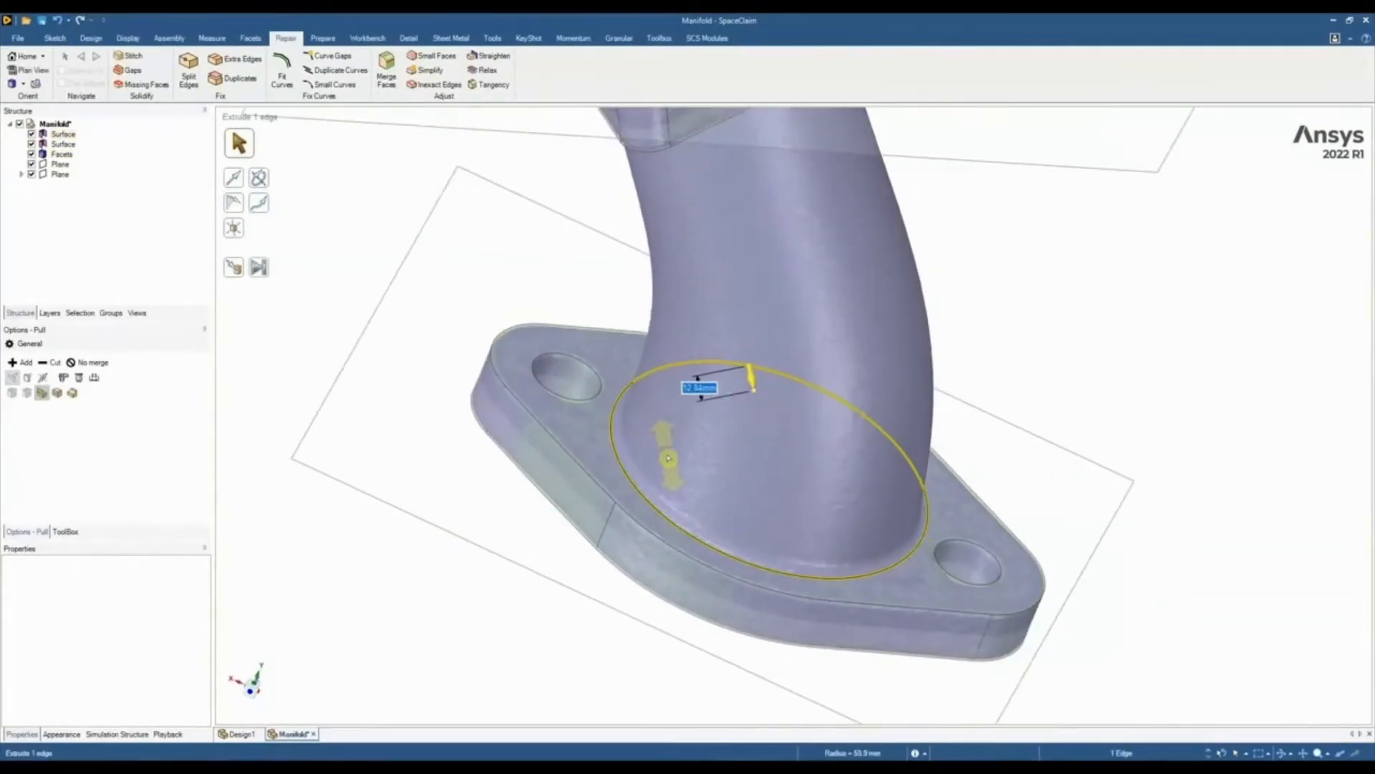
scroll(616, 468, up, 5)
middle_drag(614, 467, 549, 416)
scroll(549, 414, down, 5)
click(427, 419)
Enlarge the smaller flange's pipe-side bore edge to a radius of about 40.4 mm, matching the base of the scanned pipe's fillet
scroll(452, 458, down, 4)
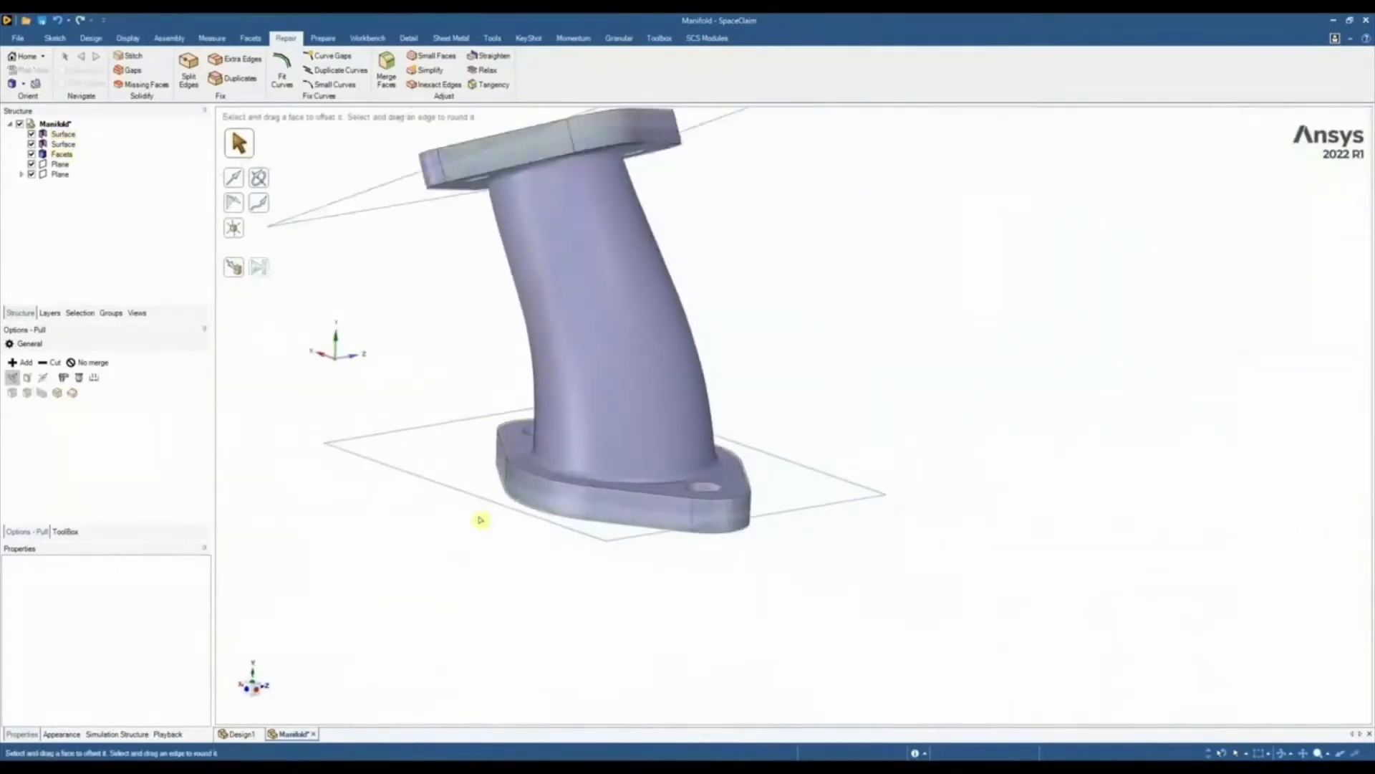
middle_drag(479, 519, 506, 458)
scroll(506, 332, up, 4)
click(499, 285)
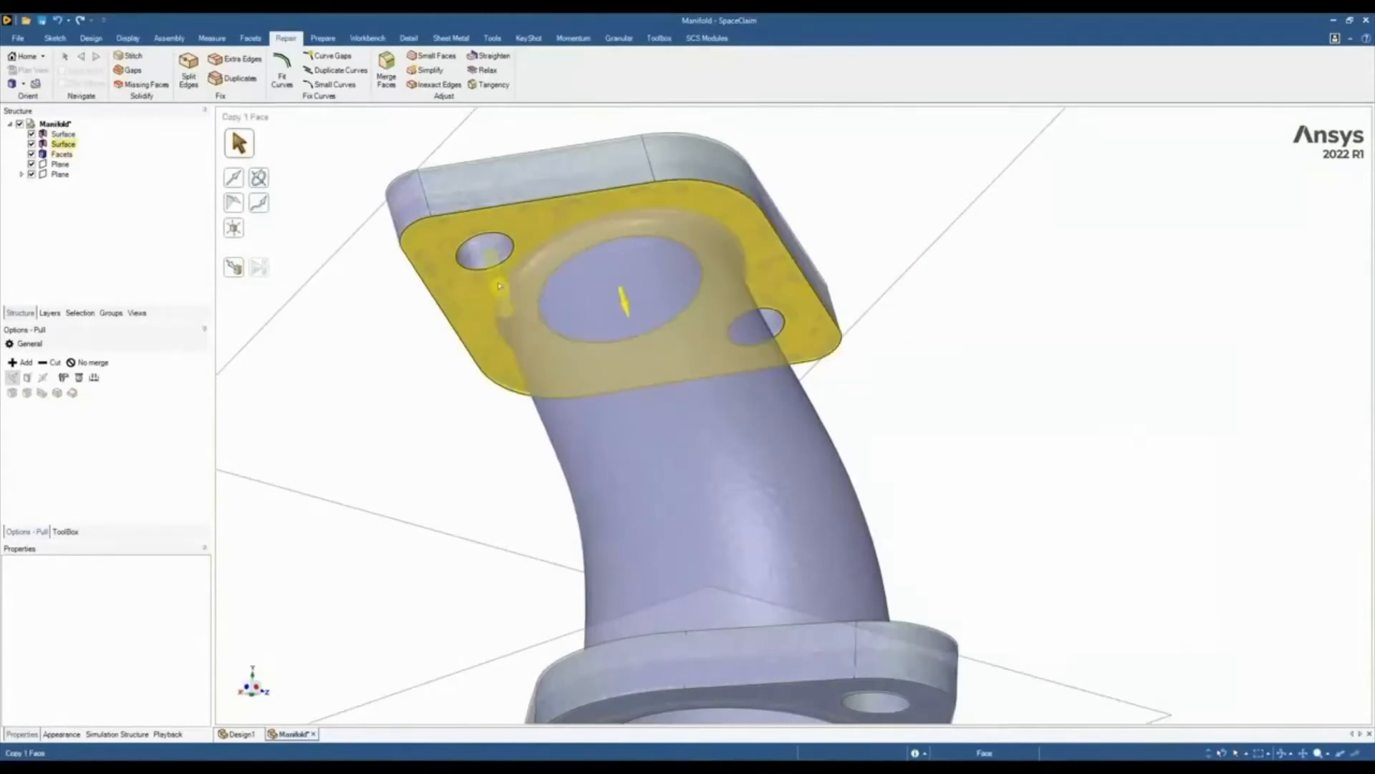
click(550, 278)
middle_drag(551, 278, 593, 364)
scroll(661, 571, up, 2)
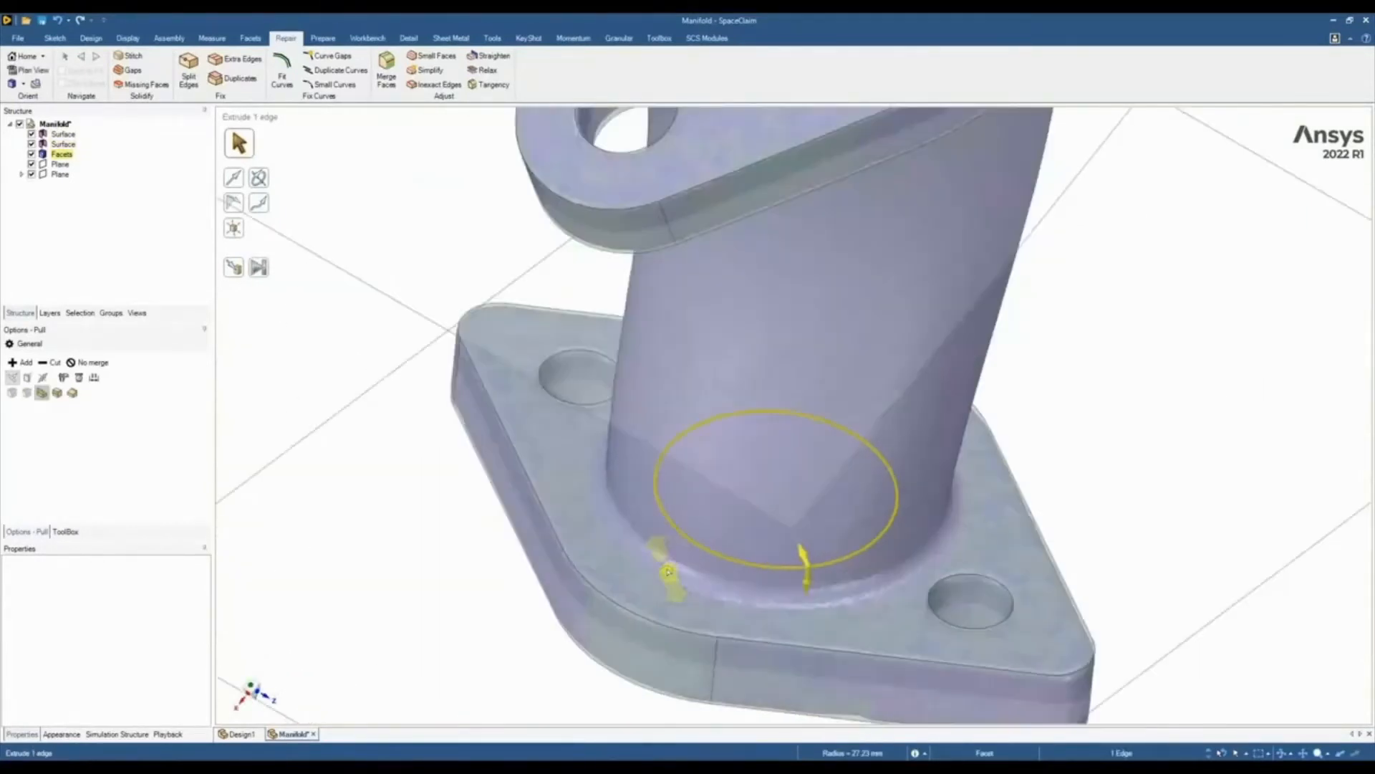
drag(666, 573, 679, 611)
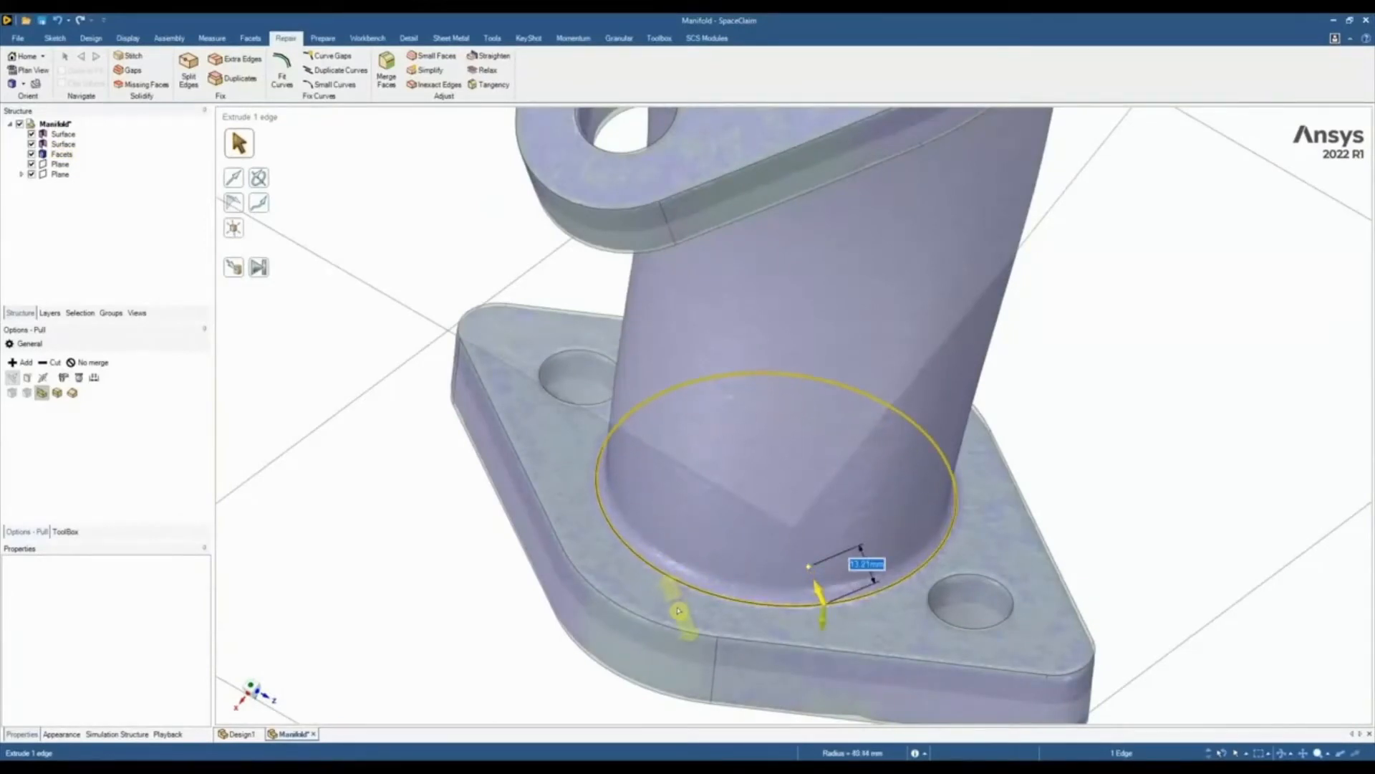
click(429, 546)
Move and tilt the larger flange's datum plane so that it cuts across the pipe about midway between the flanges
scroll(430, 548, down, 2)
scroll(433, 581, down, 2)
middle_drag(433, 581, 620, 528)
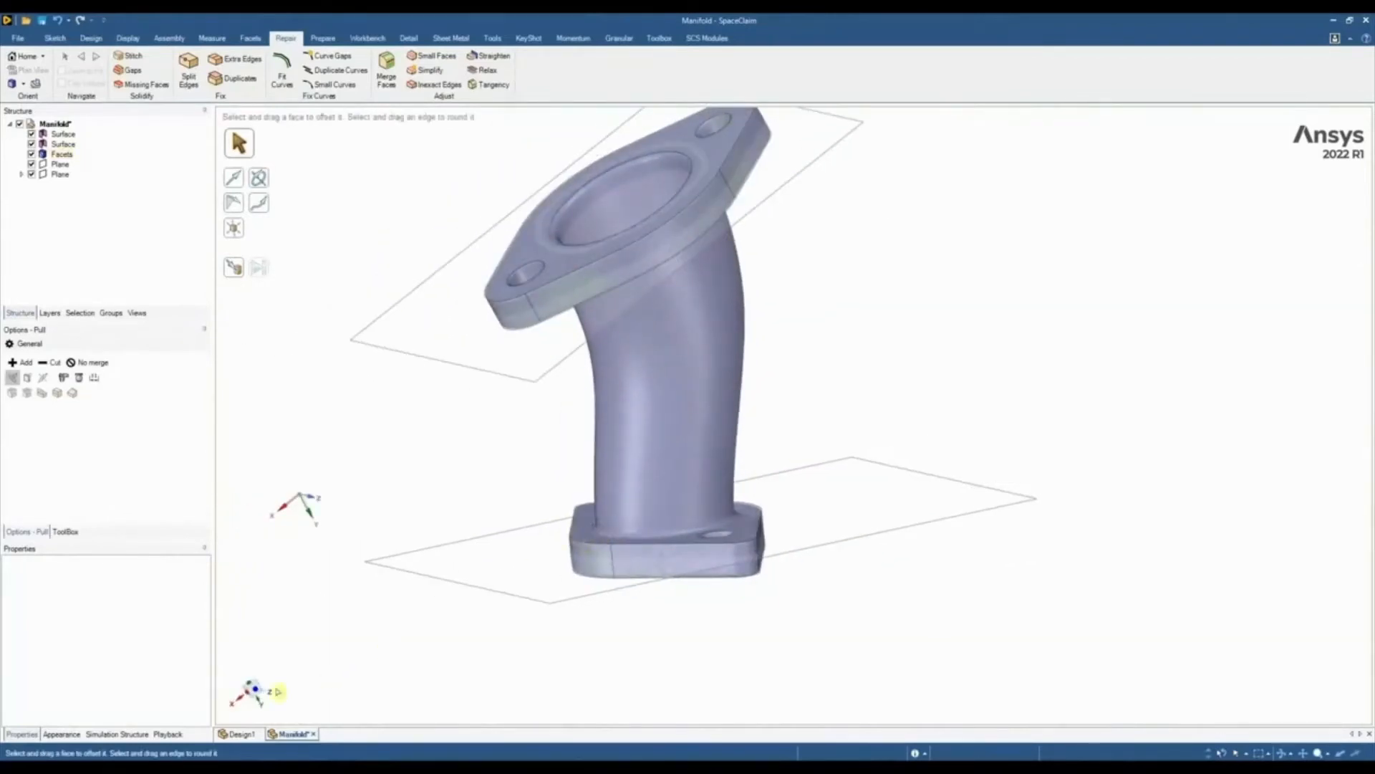
middle_drag(492, 580, 299, 661)
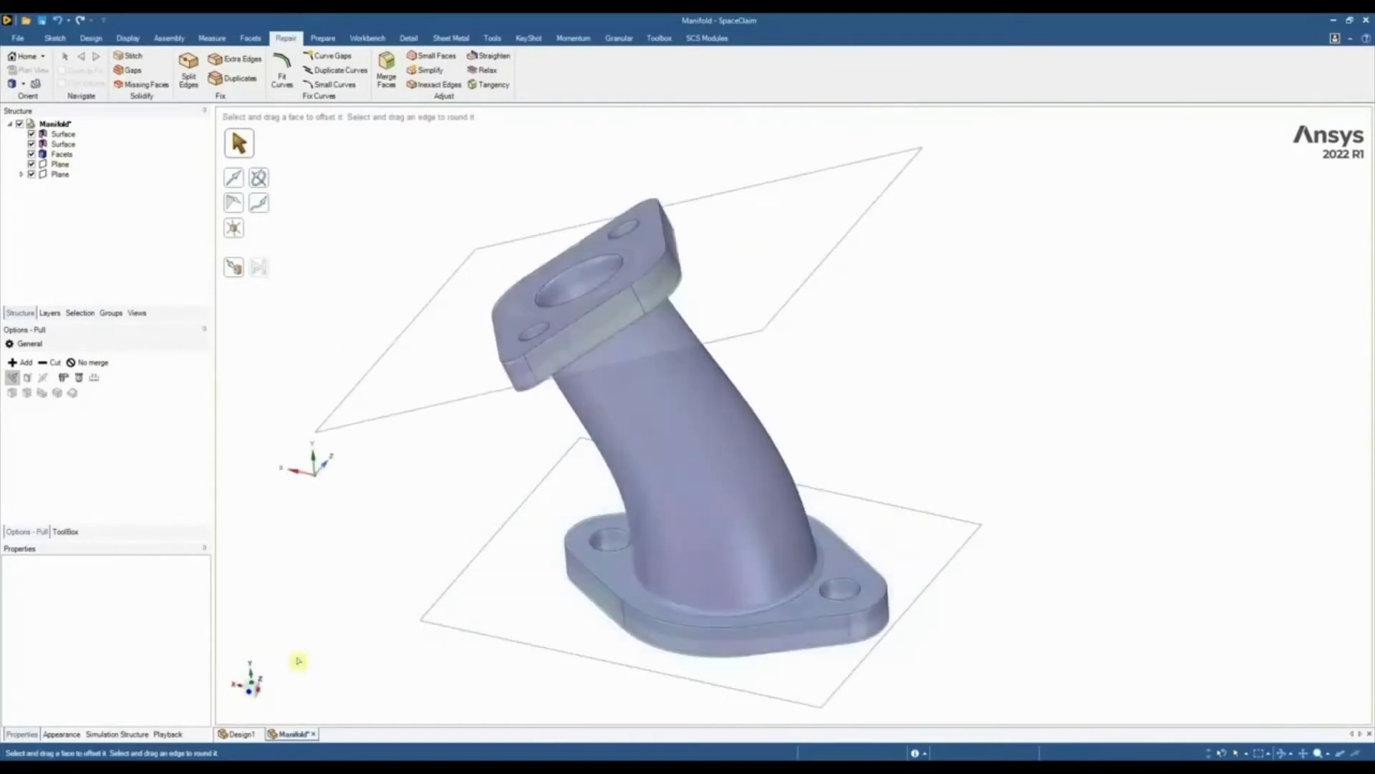
click(252, 692)
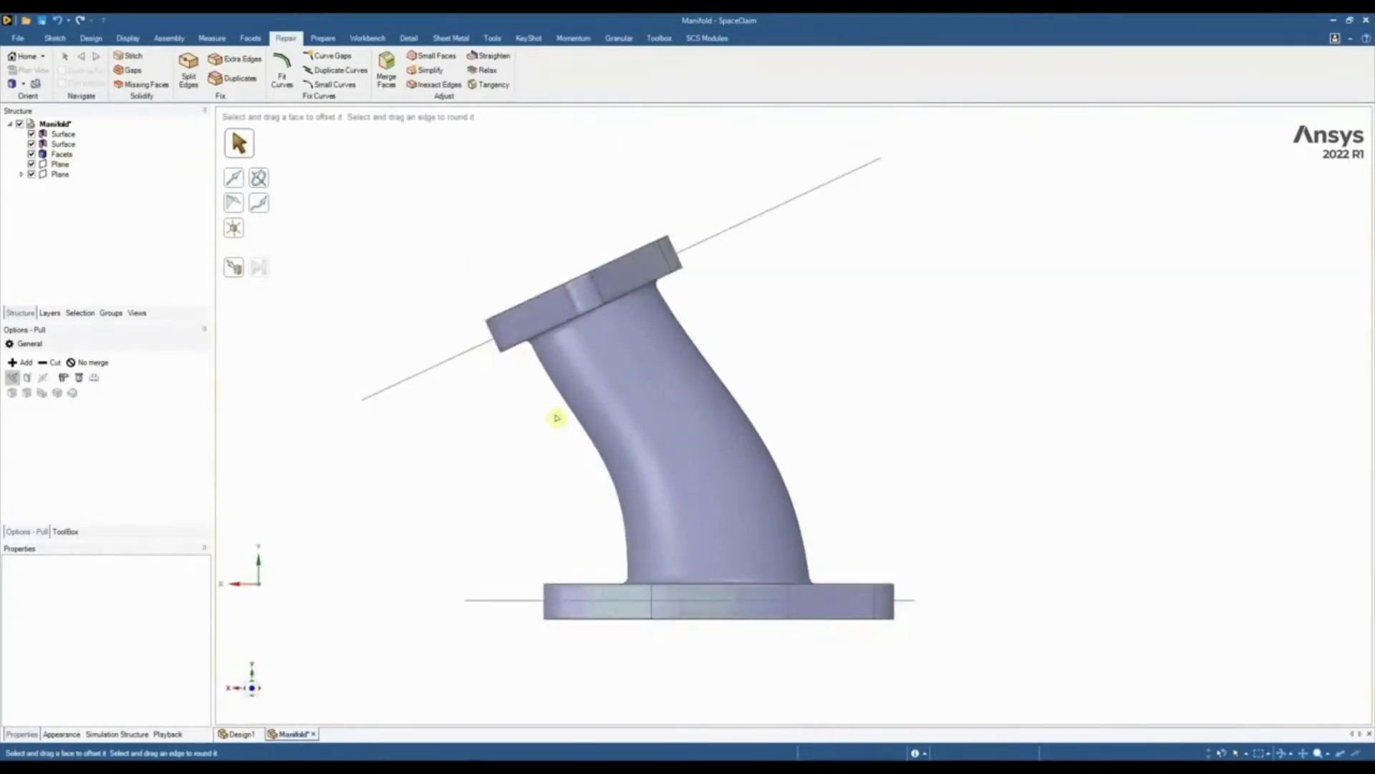
key(m)
click(912, 600)
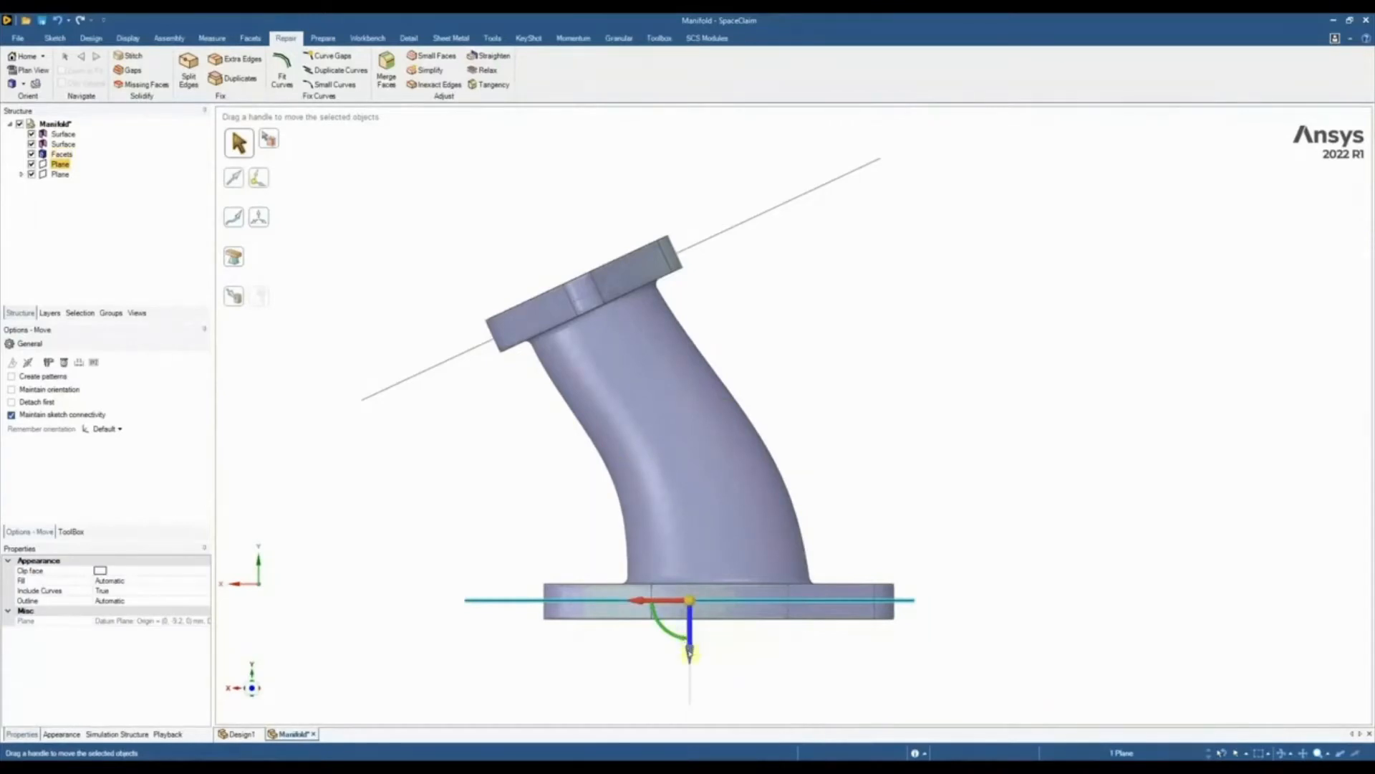
drag(690, 654, 708, 493)
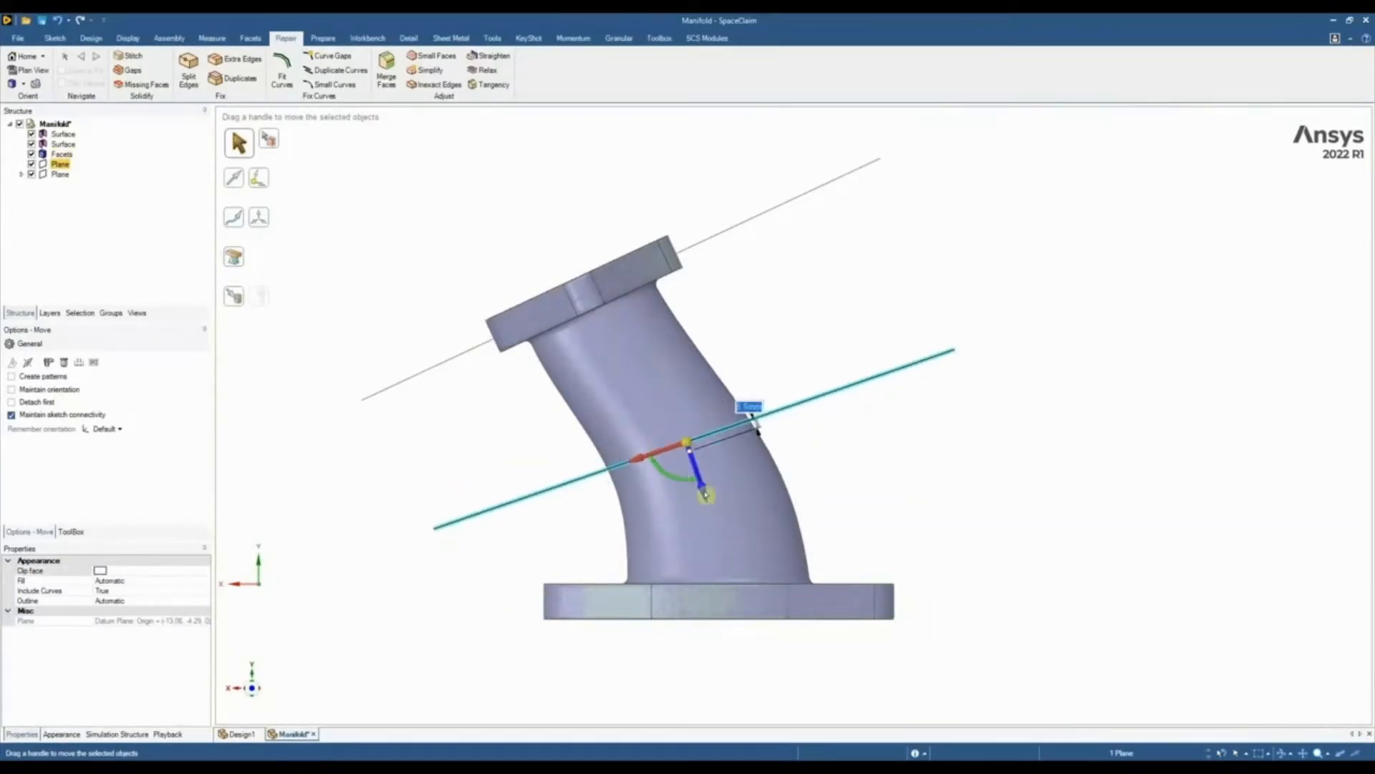
click(854, 490)
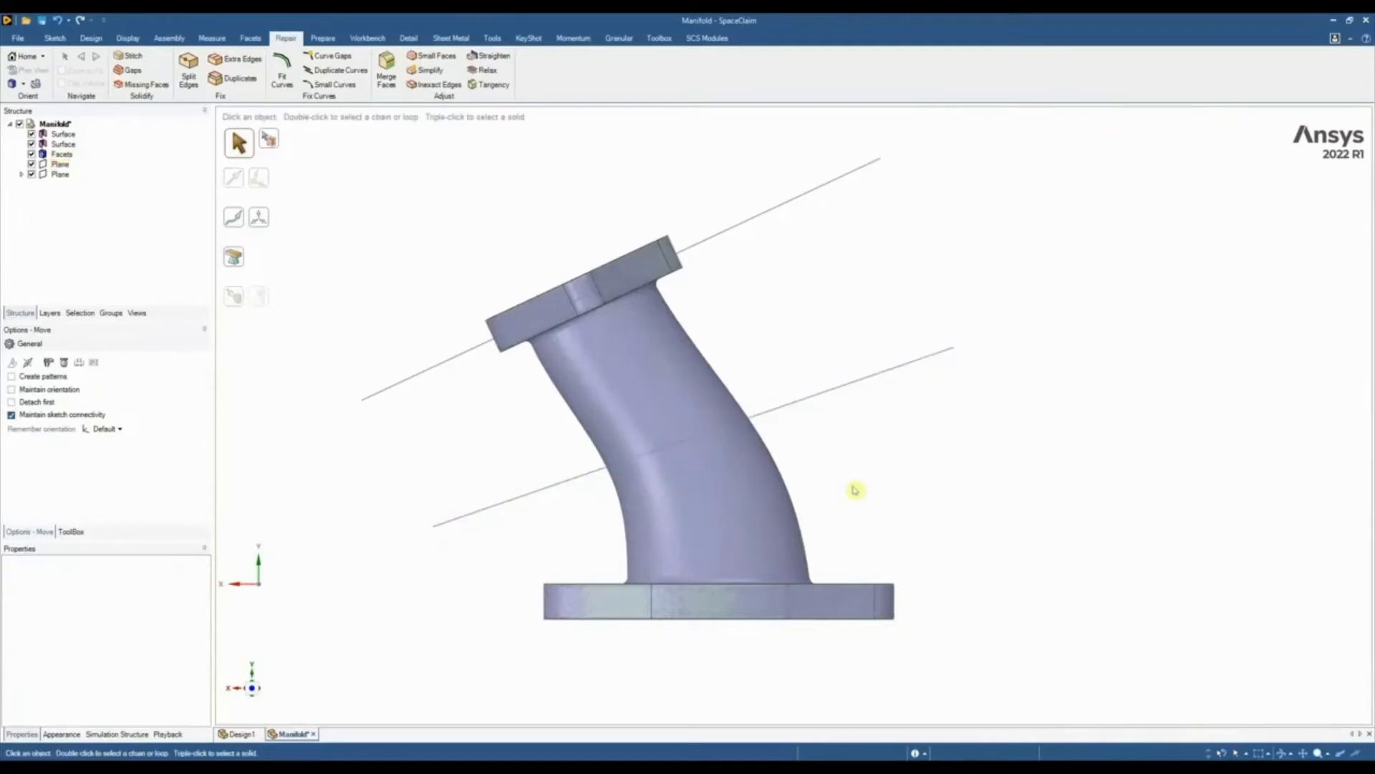
Create a Skin Surface over the pipe's exterior from both flanges' pipe-side bore edges and the outer section at the middle plane
click(497, 40)
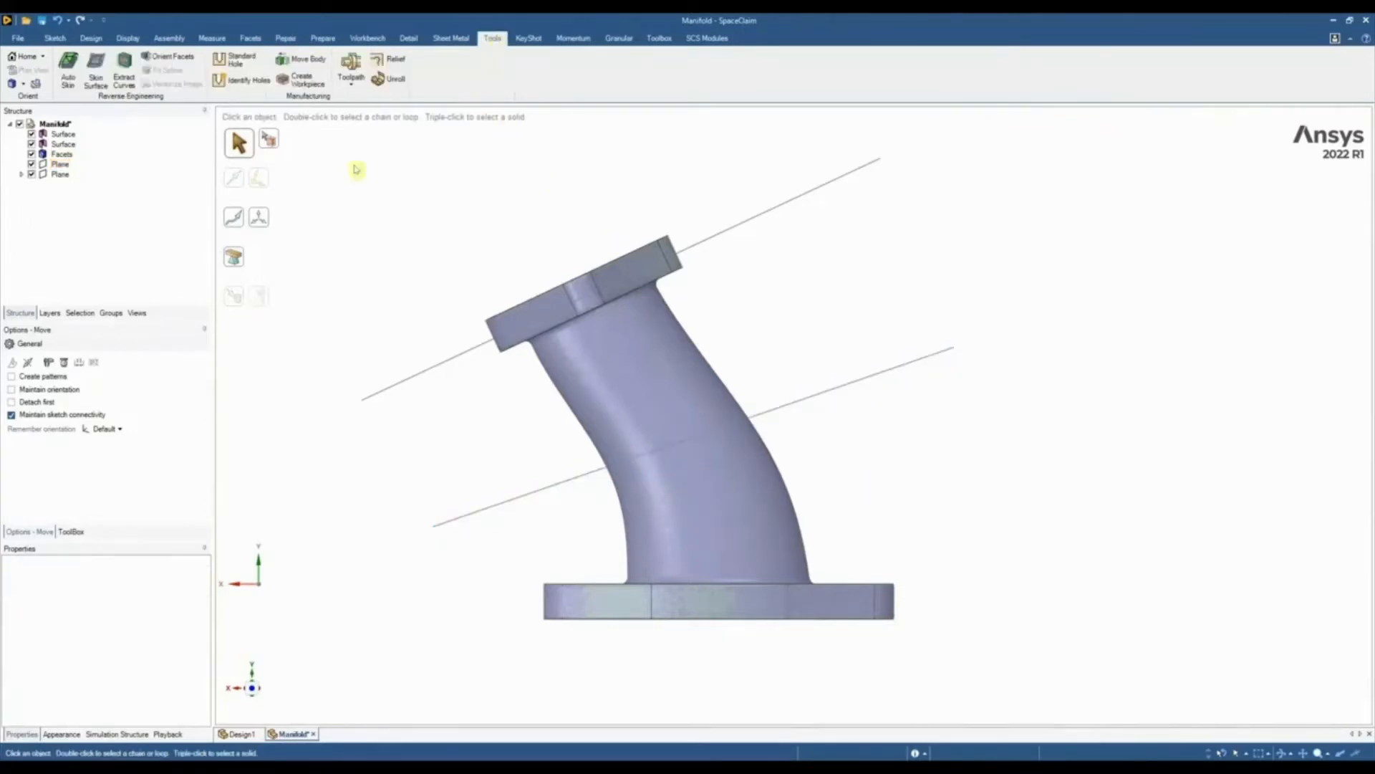
click(93, 74)
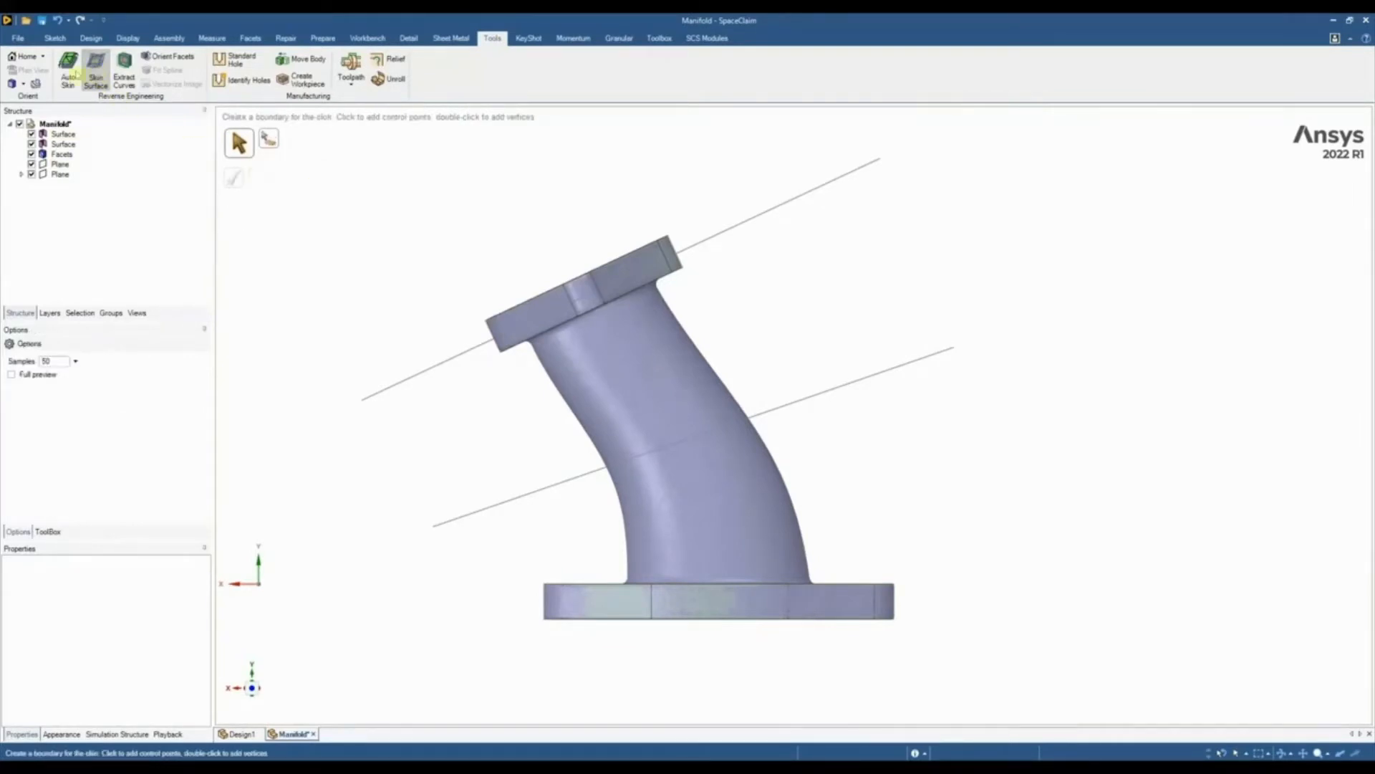
mouse_move(410, 186)
middle_down()
mouse_move(381, 169)
mouse_move(328, 176)
middle_up()
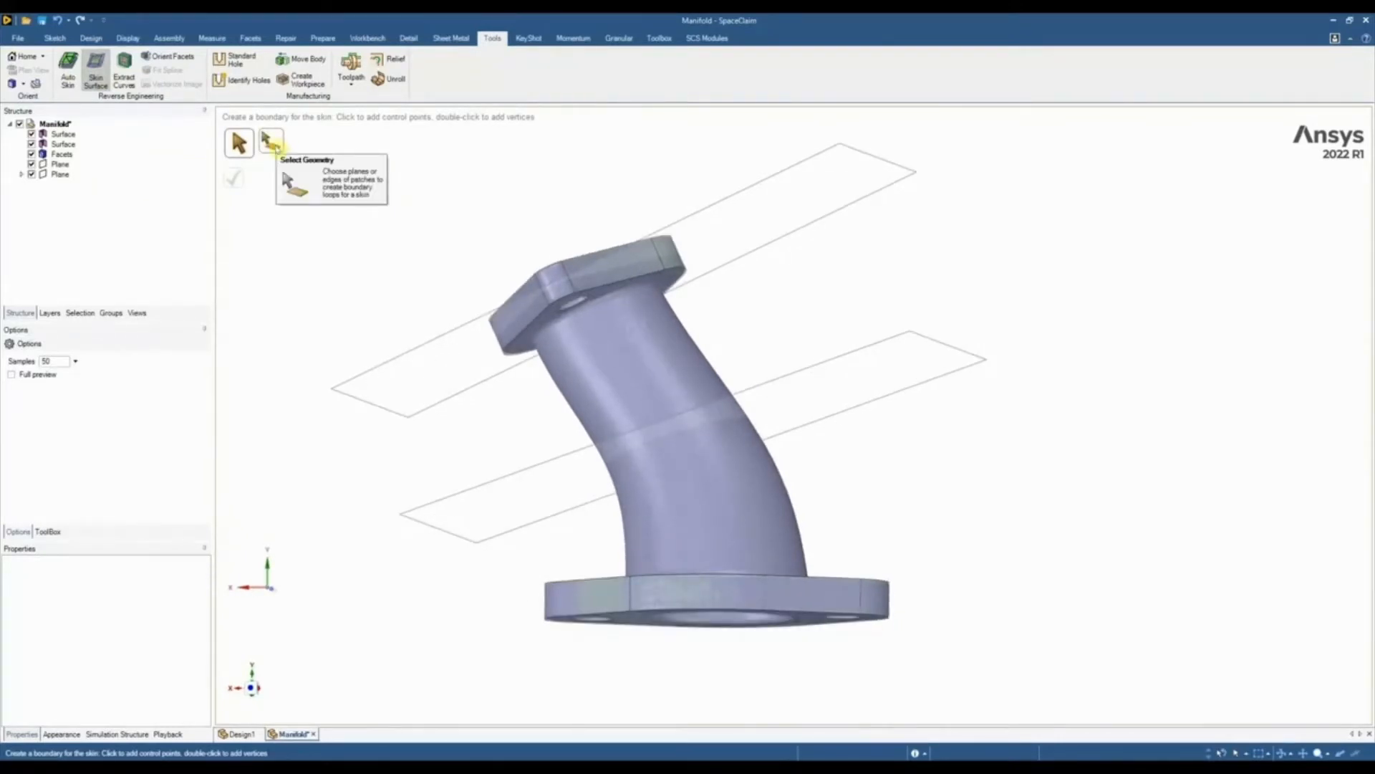
click(272, 142)
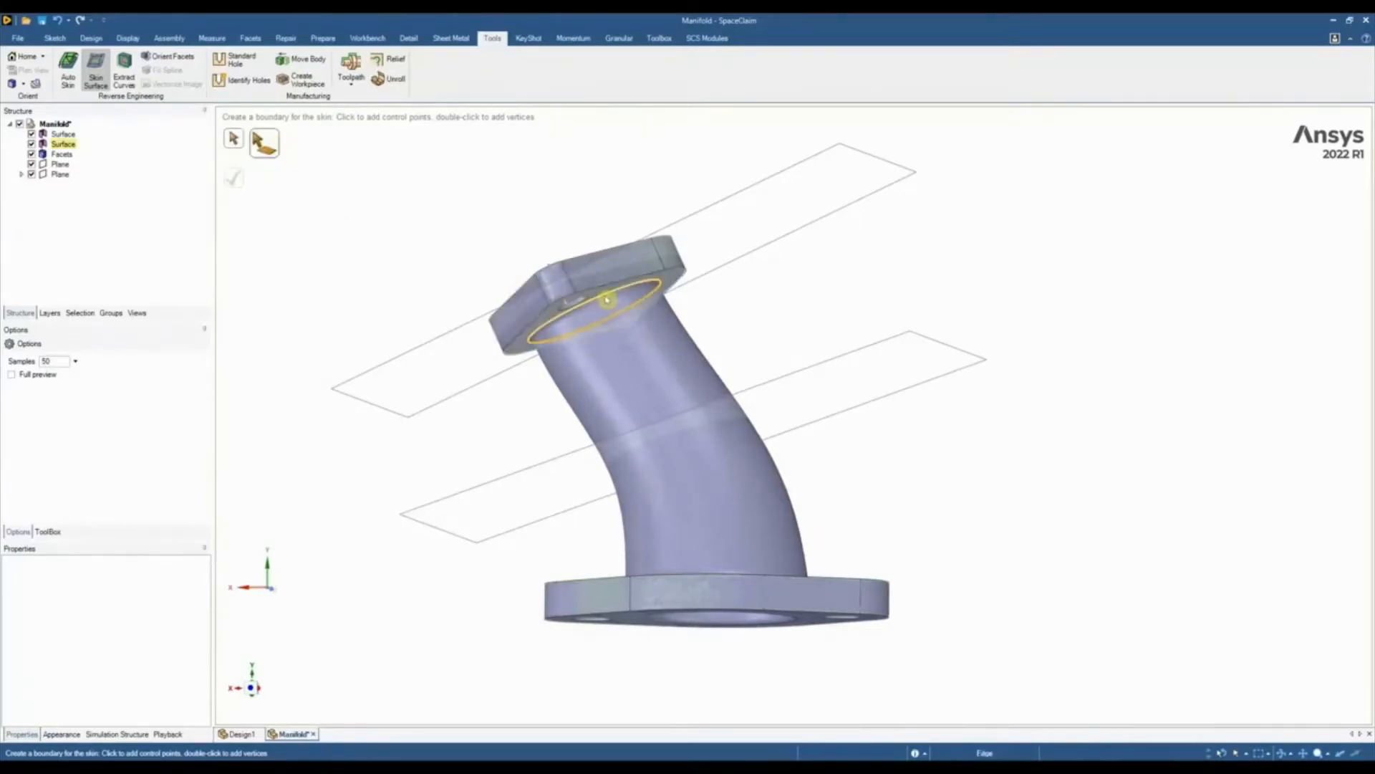
middle_drag(608, 300, 776, 413)
click(840, 396)
click(756, 425)
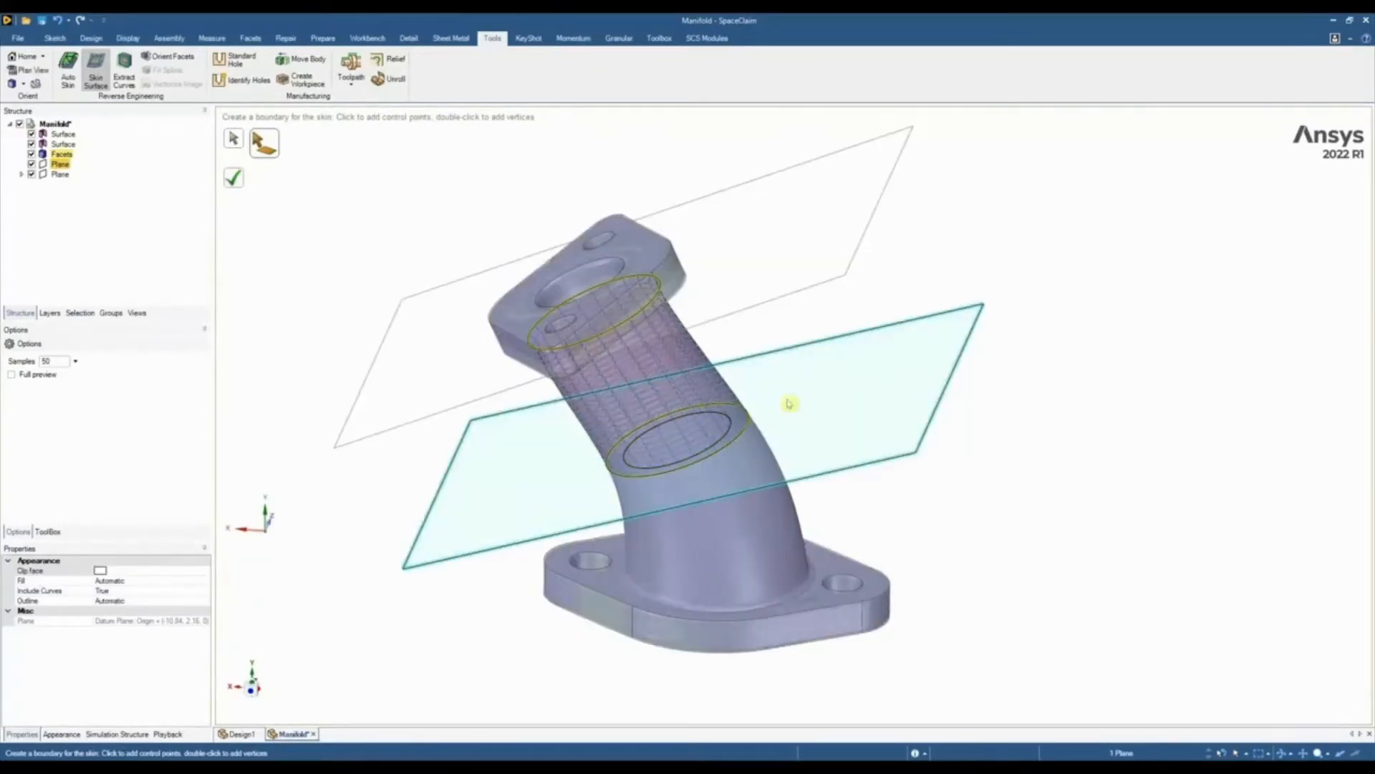
click(815, 575)
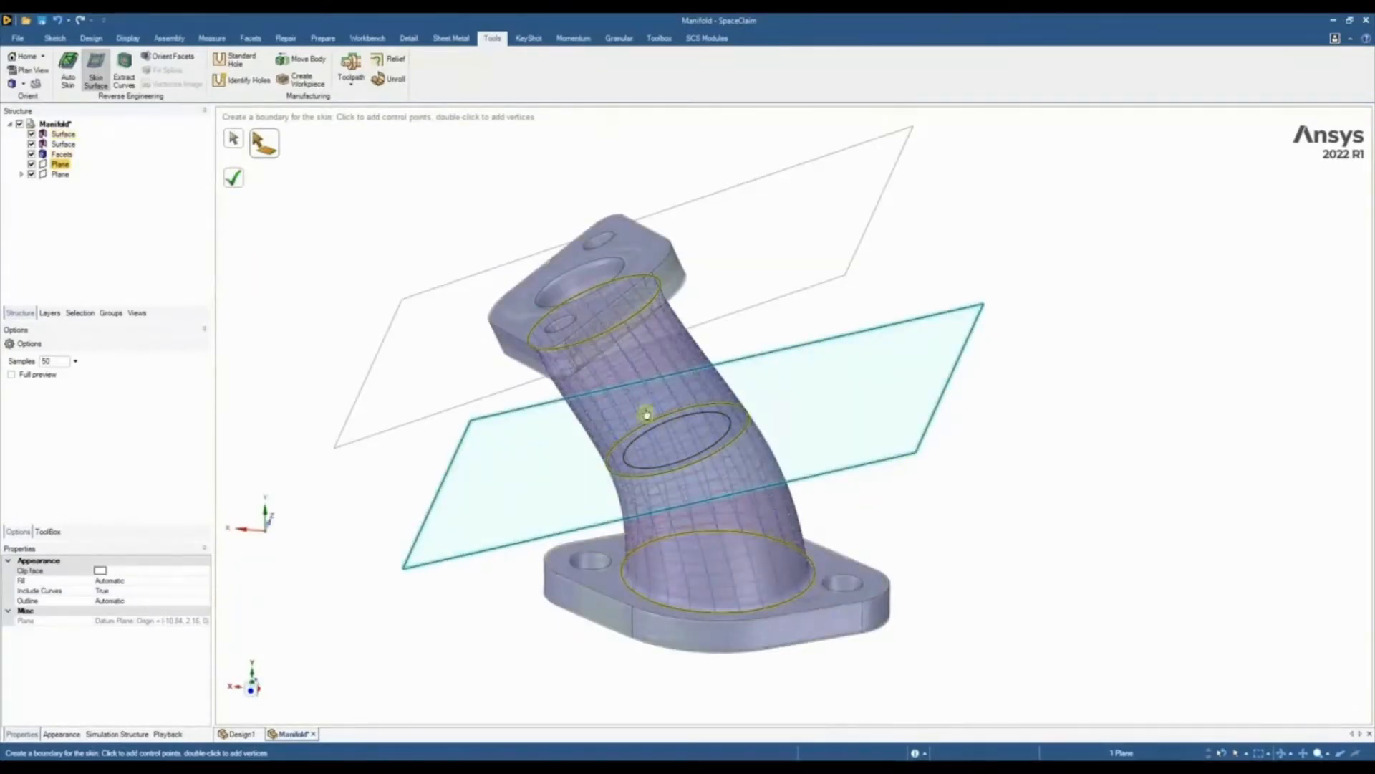
click(236, 181)
Create a second Skin Surface along the pipe's inner wall from both outer bore edges and the inner section at the middle plane
middle_drag(333, 265, 414, 294)
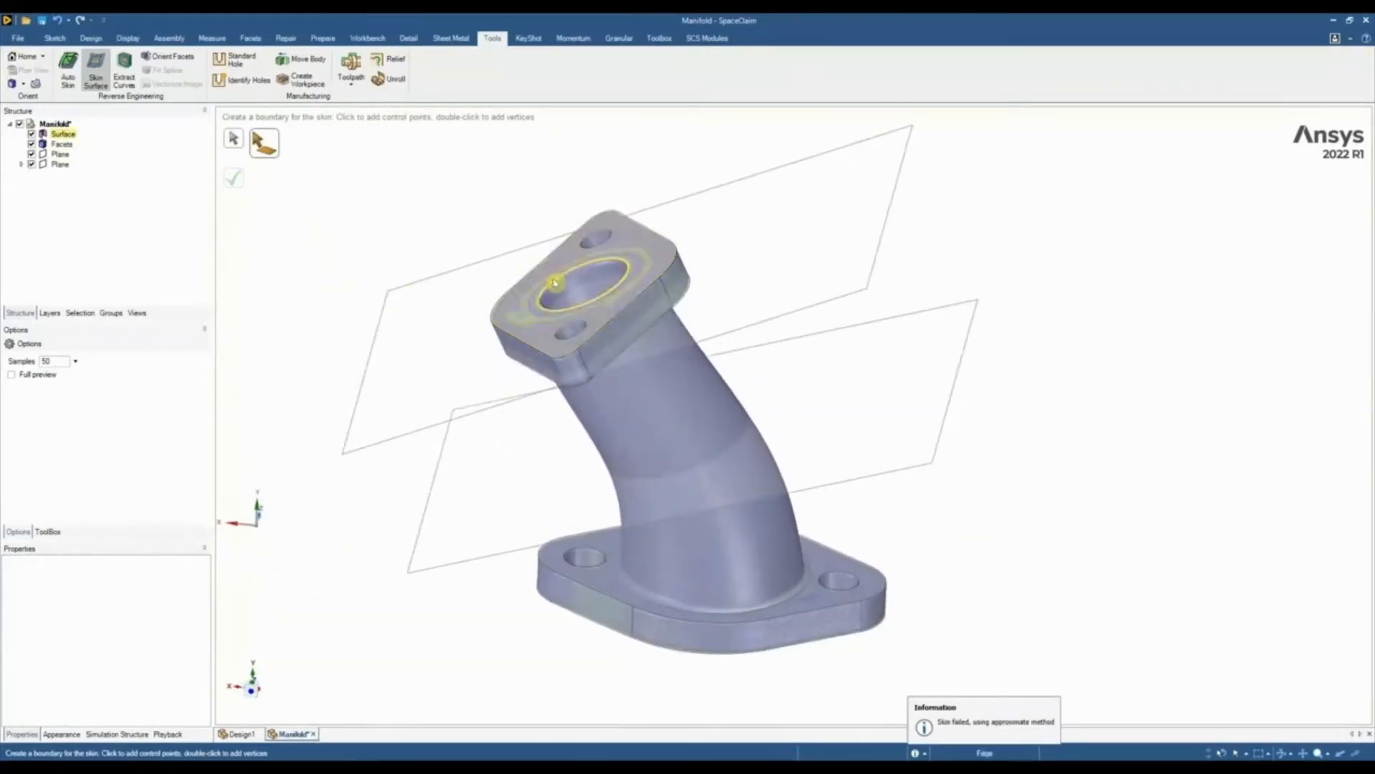
middle_drag(510, 303, 662, 516)
click(500, 359)
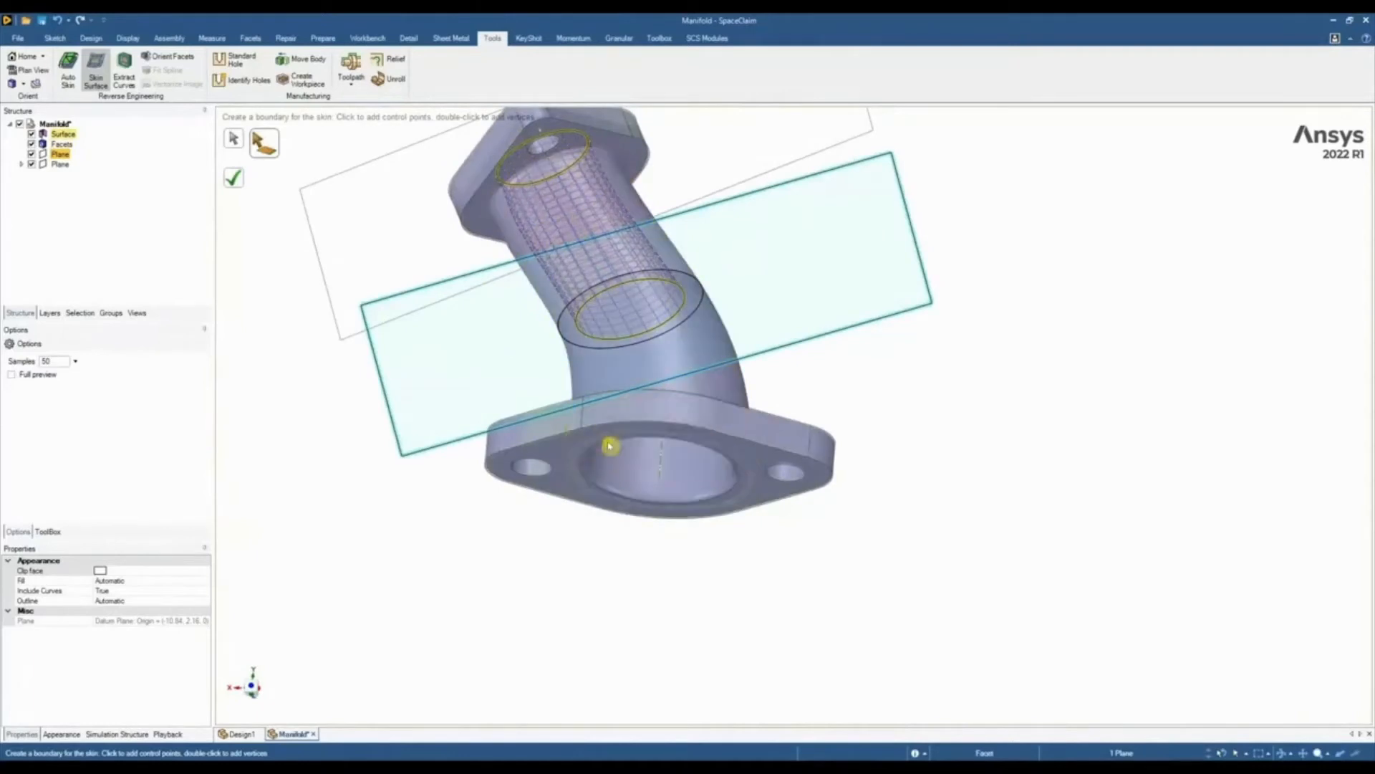
middle_drag(610, 447, 351, 290)
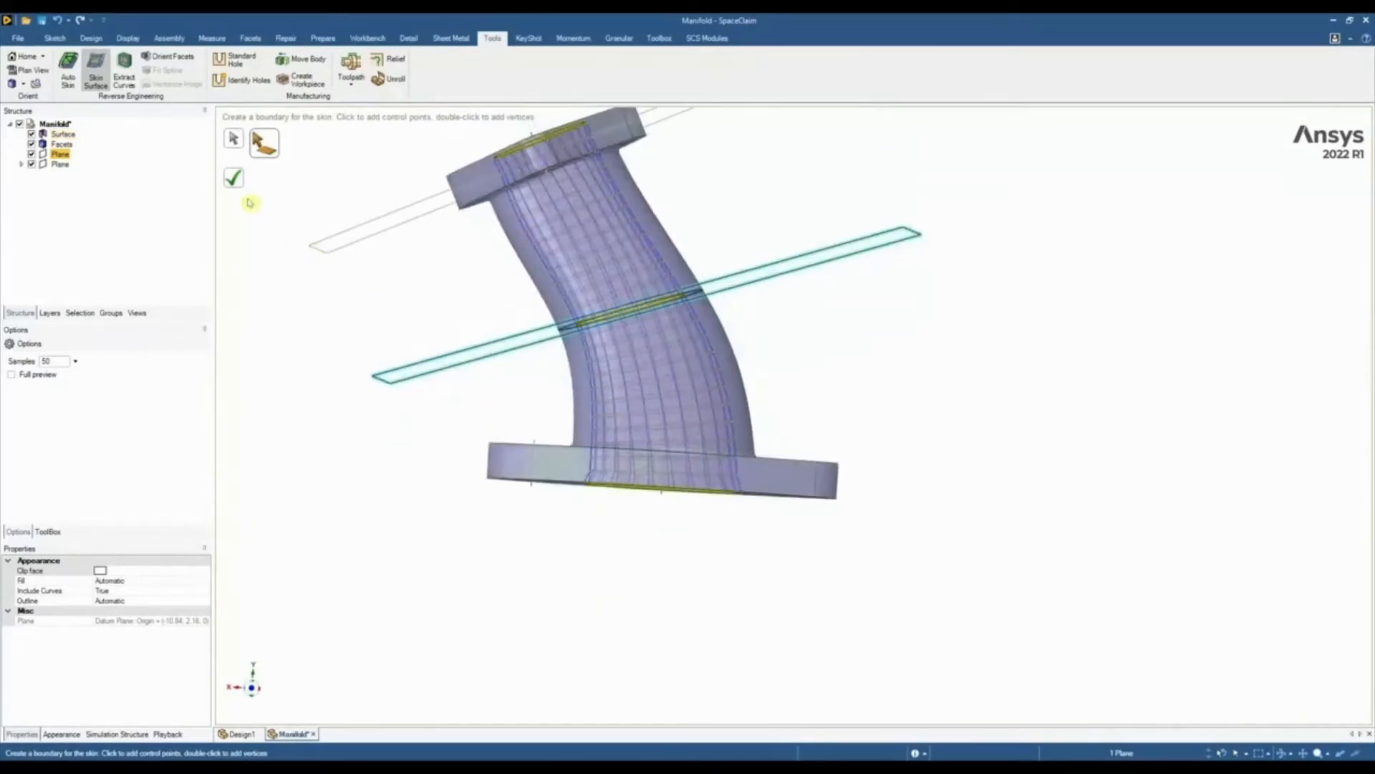
key(Return)
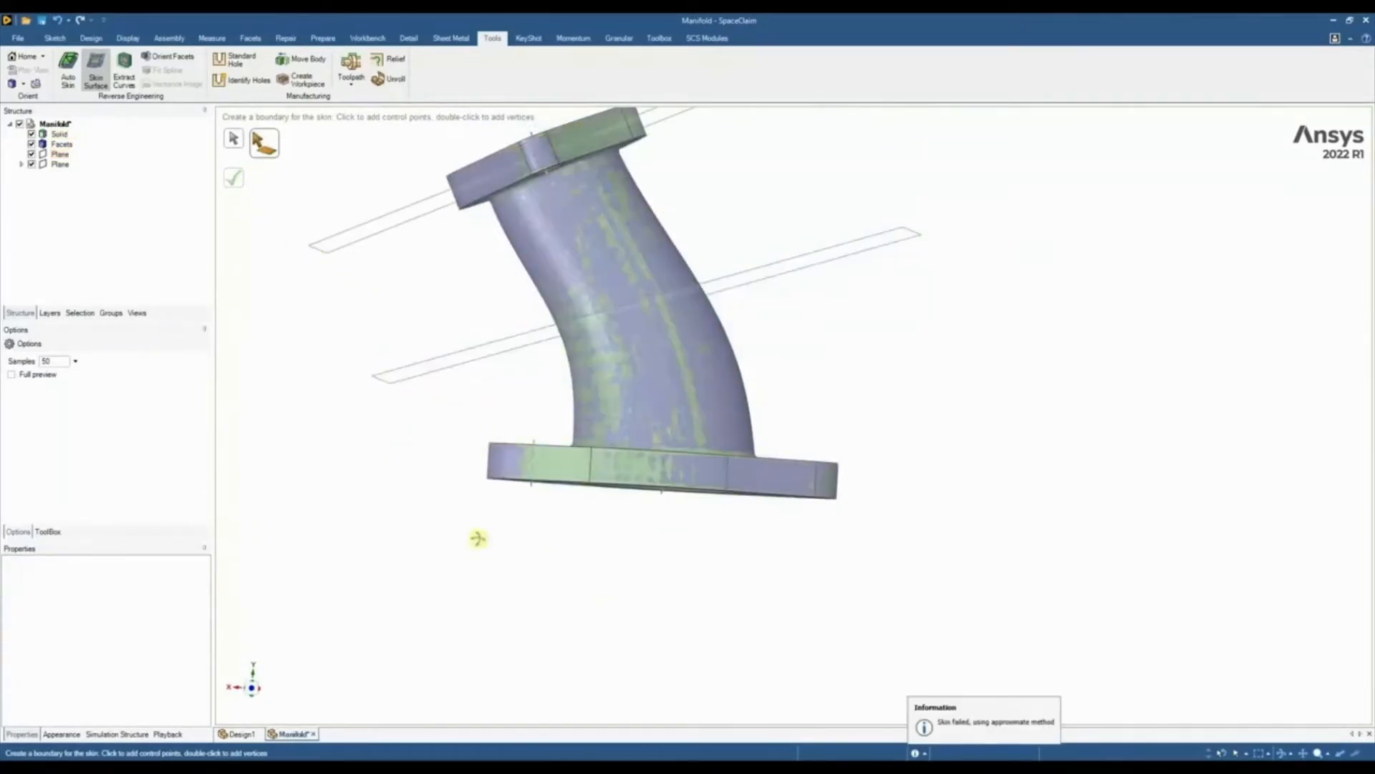
middle_drag(477, 537, 510, 565)
key(Escape)
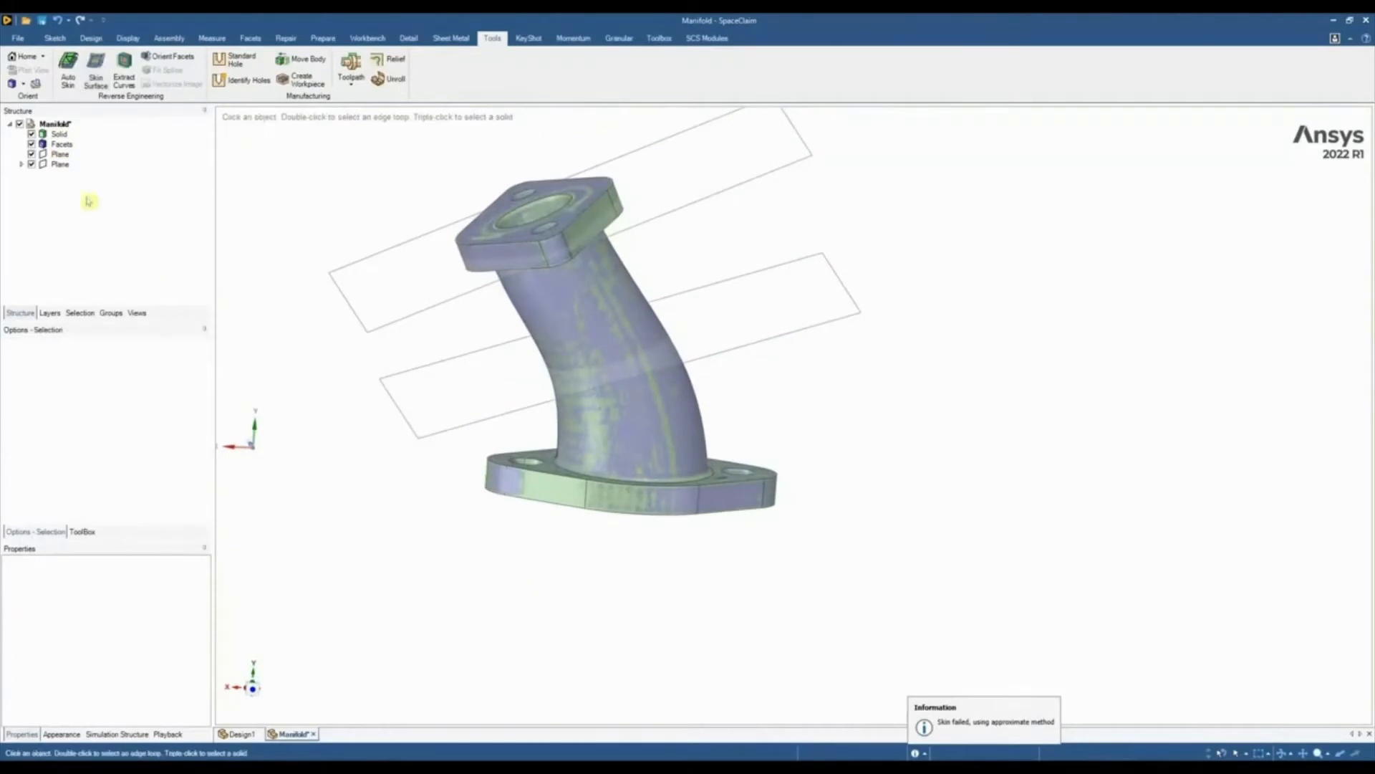
Hide the scan facets and both datum planes so that only the manifold solid is displayed
click(31, 144)
middle_drag(356, 338, 616, 366)
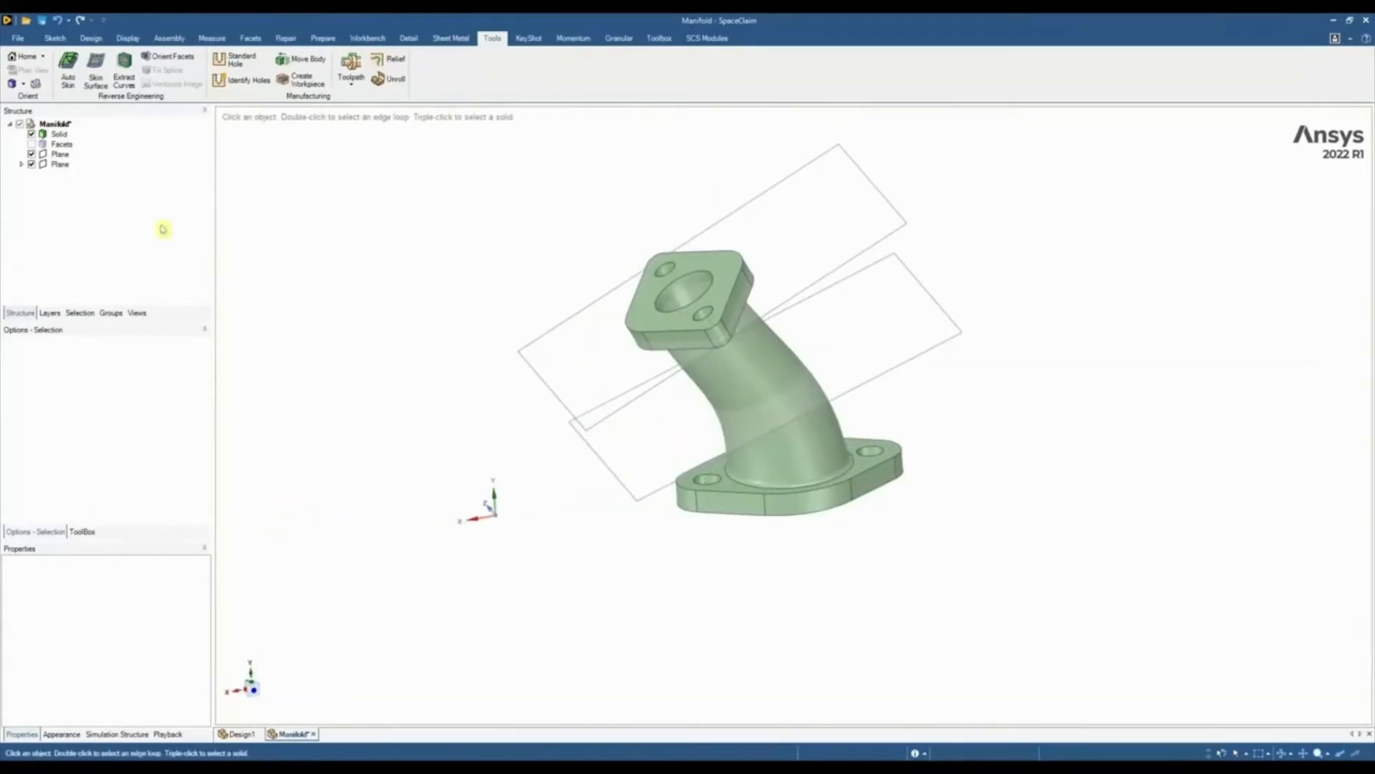
click(32, 154)
click(32, 164)
middle_drag(439, 347, 429, 308)
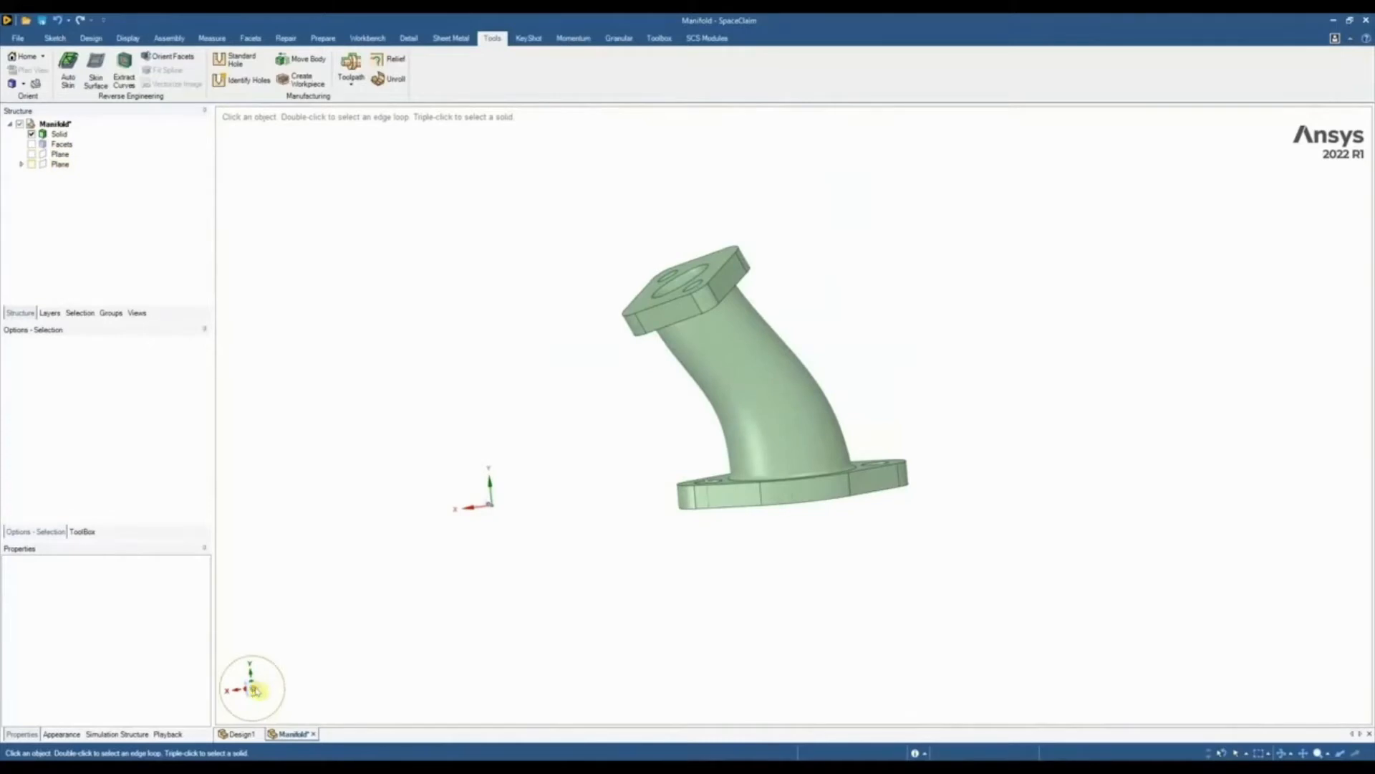
Place a copy of the scan facets beside the manifold solid by moving it horizontally along the X direction
click(255, 690)
key(m)
click(61, 144)
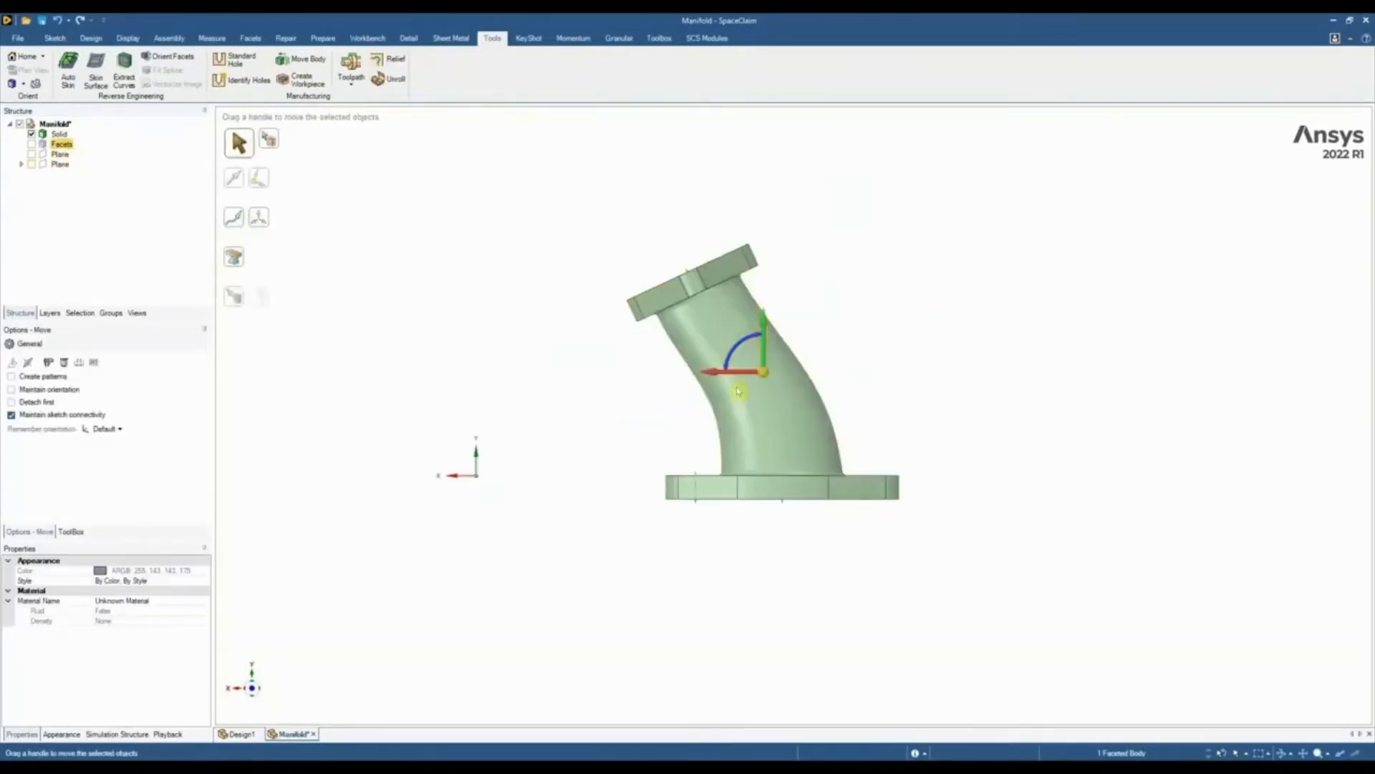
ctrl+drag(716, 373, 987, 372)
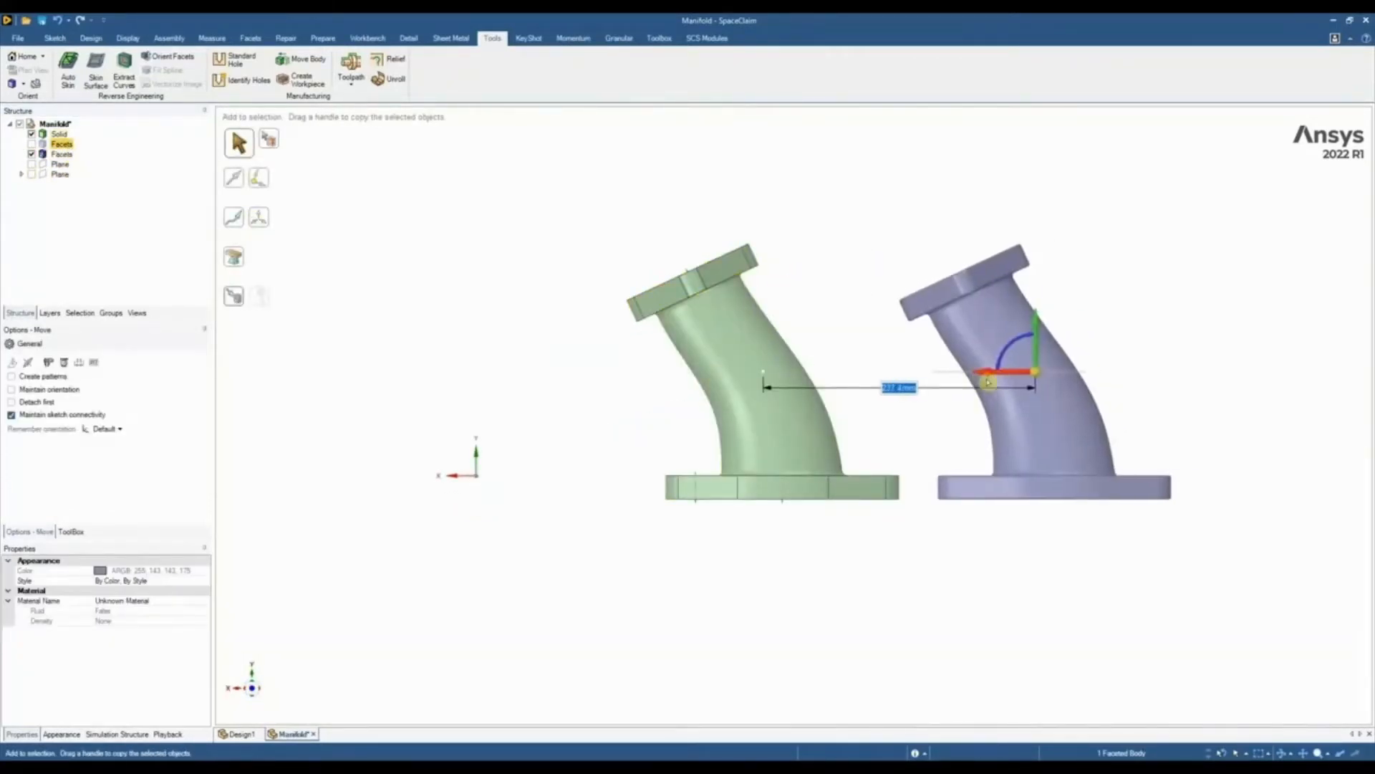
click(934, 593)
shift+middle_drag(923, 539, 815, 533)
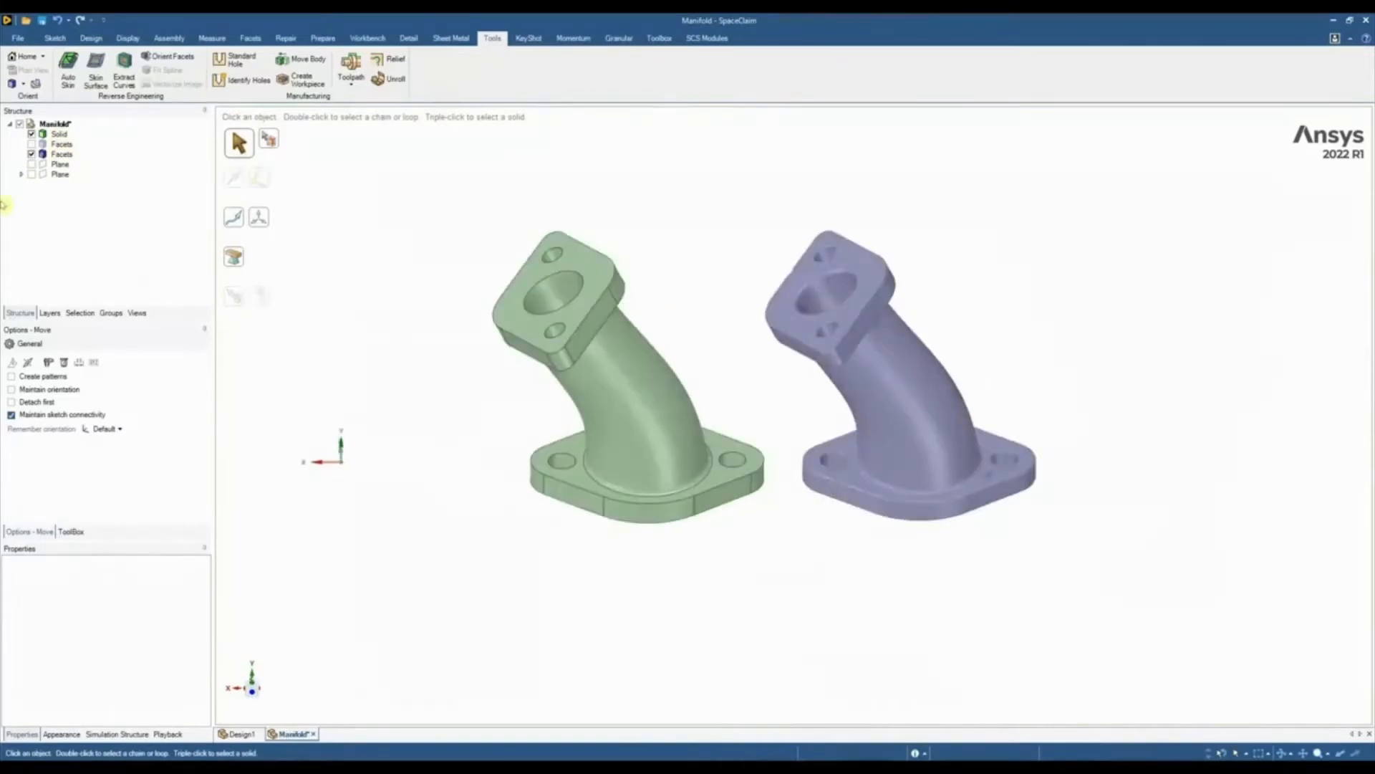
Show the original facets over the rebuilt solid and inspect how closely the two match from the front
click(32, 144)
middle_drag(500, 445, 371, 365)
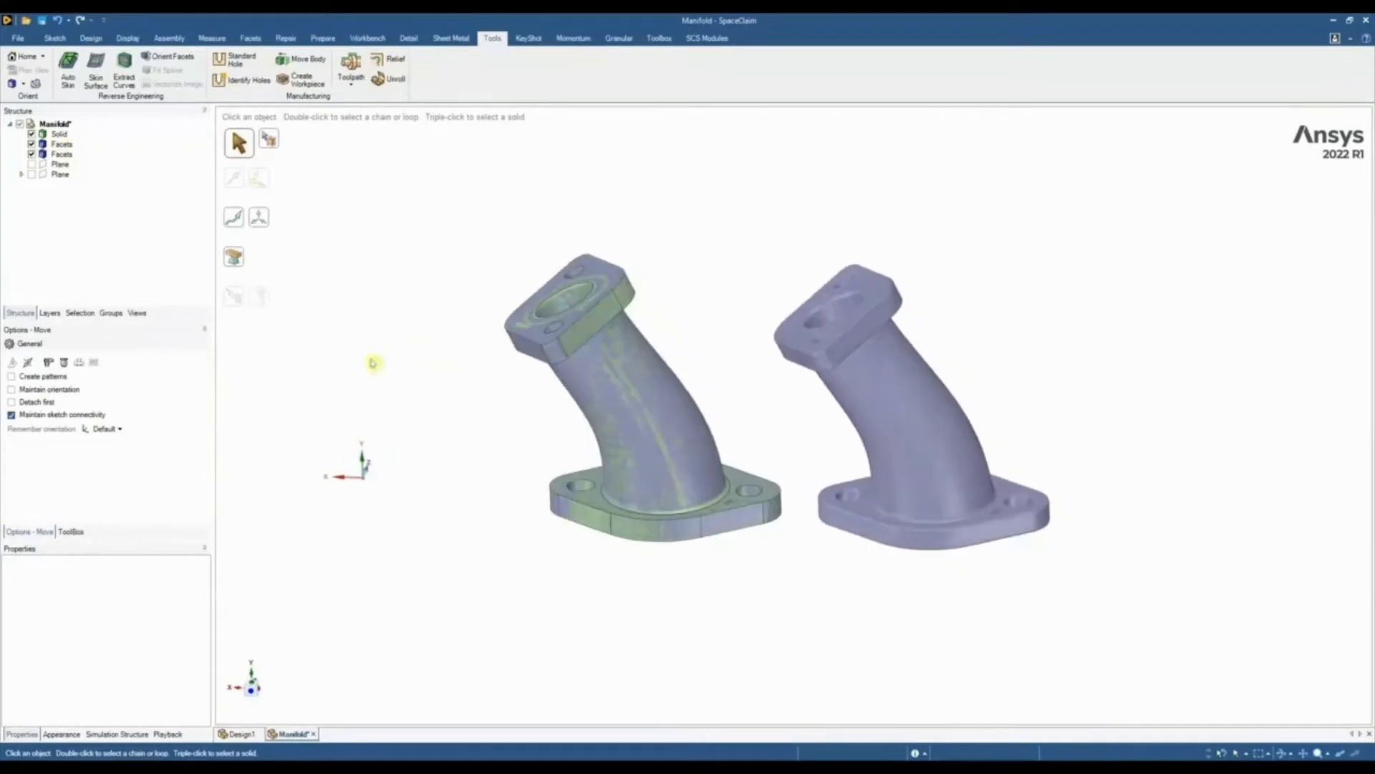
click(254, 691)
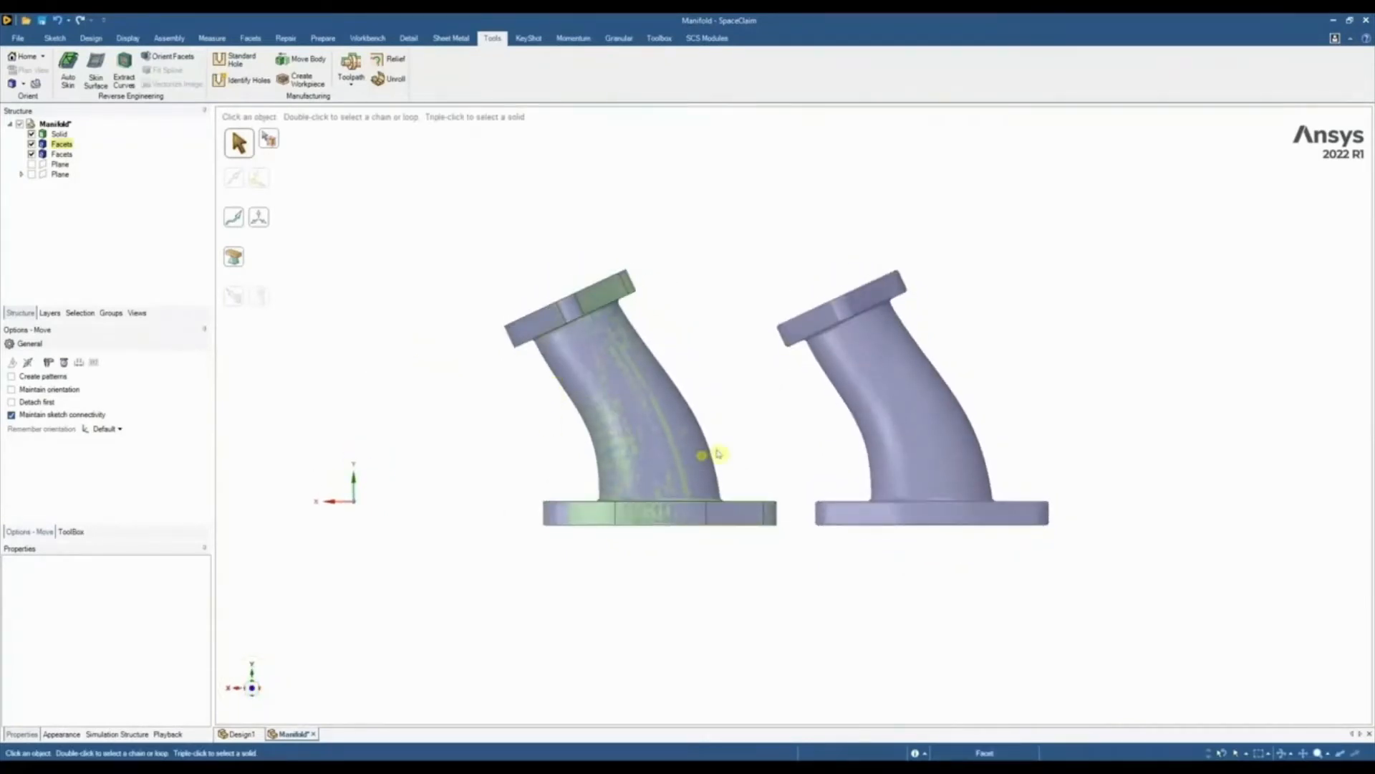
scroll(757, 442, up, 1)
middle_drag(757, 442, 757, 456)
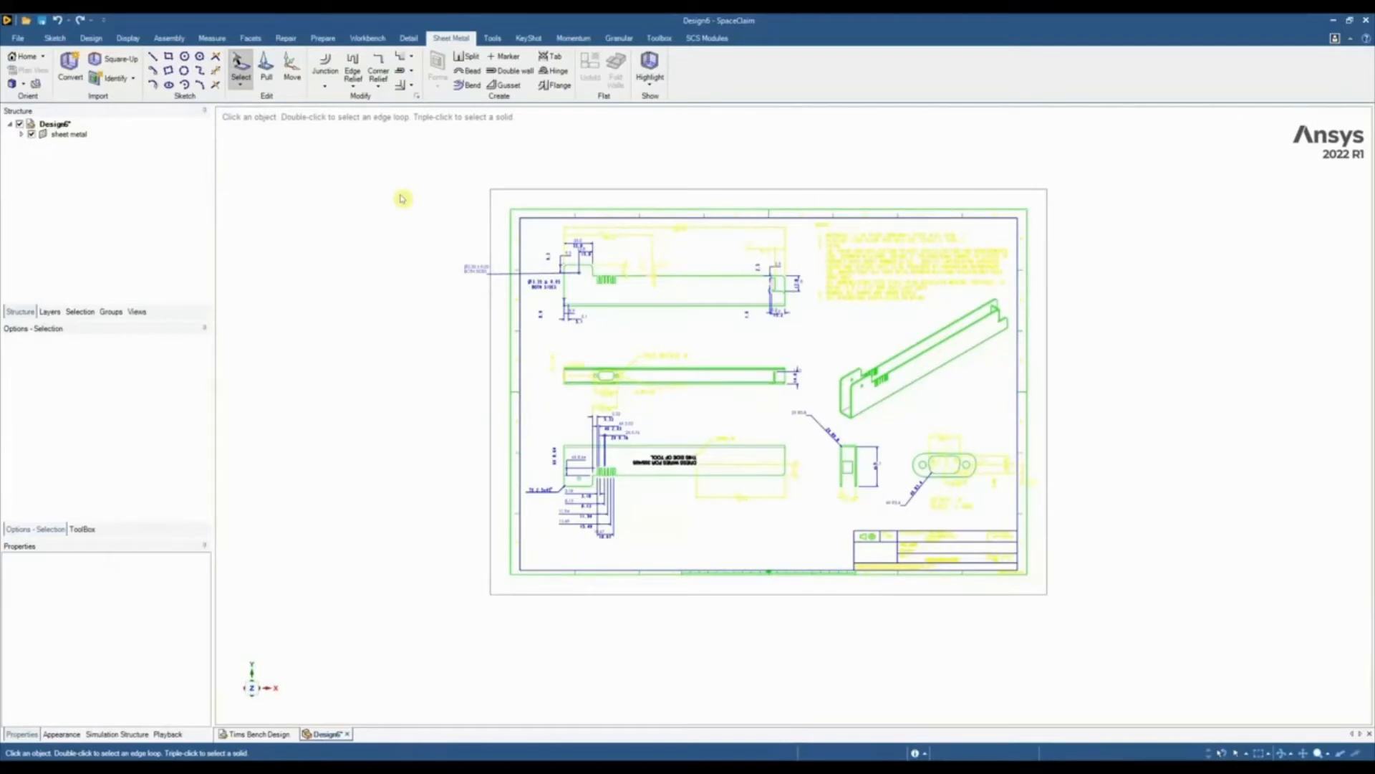
Copy the curves of the upper side view, the view below it and the U-shaped end view from the sheet metal drawing
scroll(432, 338, down, 1)
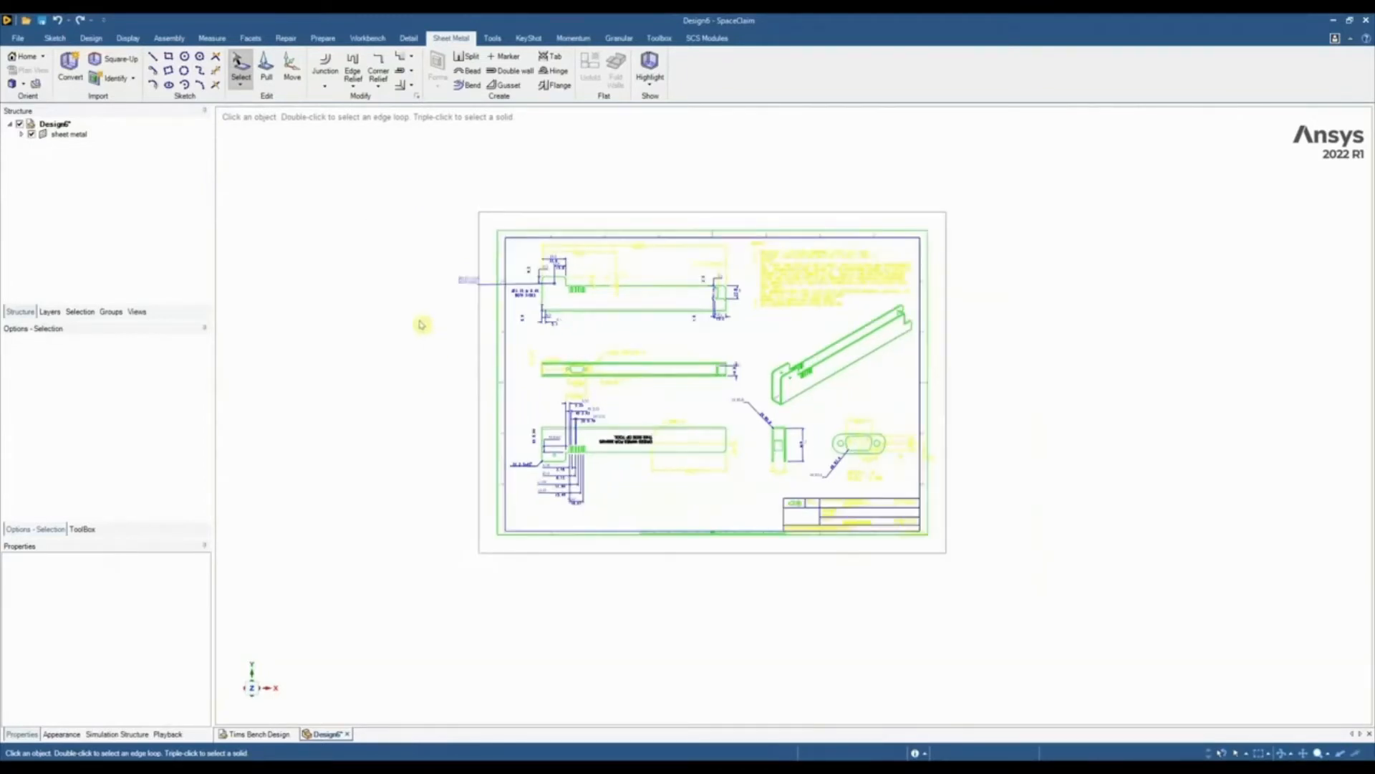
scroll(412, 326, down, 1)
mouse_move(419, 339)
middle_down()
mouse_move(574, 332)
mouse_move(402, 323)
middle_up()
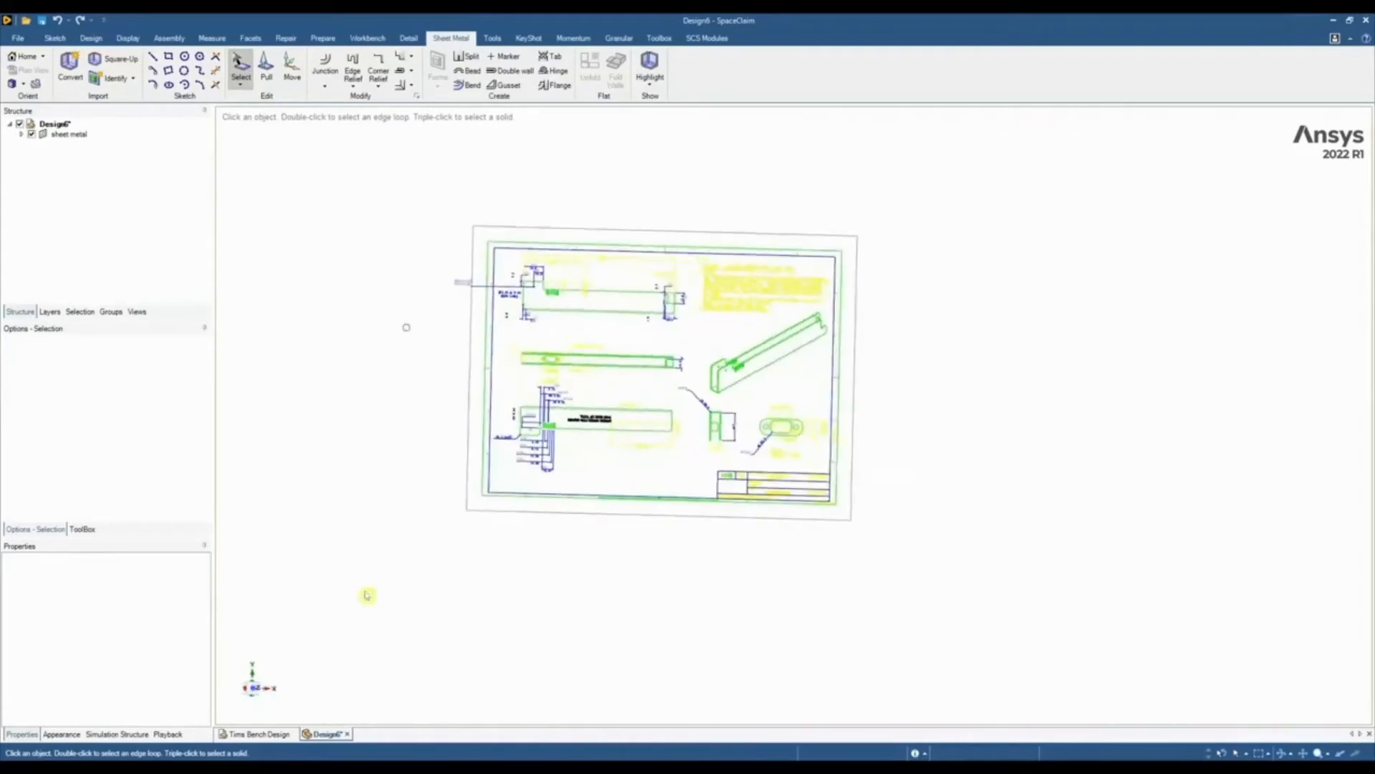
click(252, 689)
scroll(664, 337, up, 2)
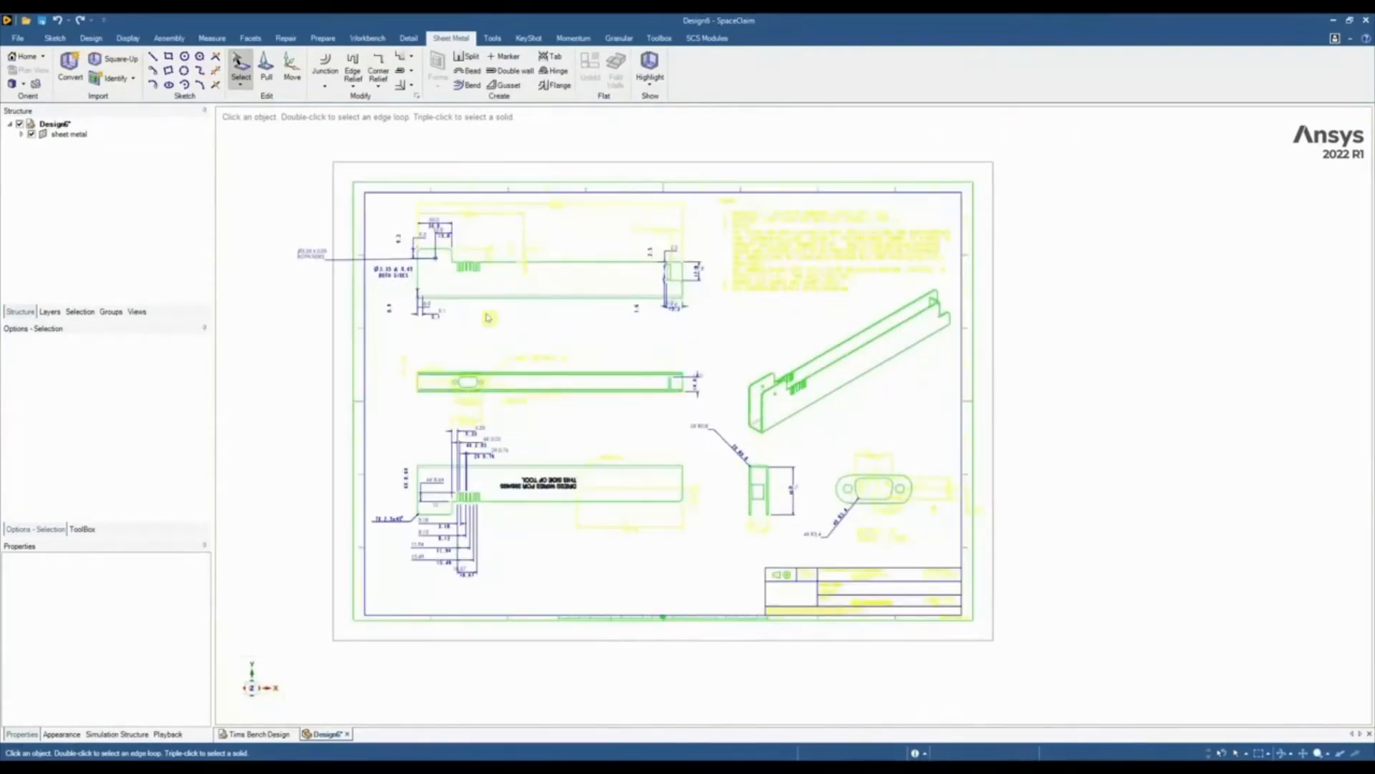
scroll(487, 317, up, 2)
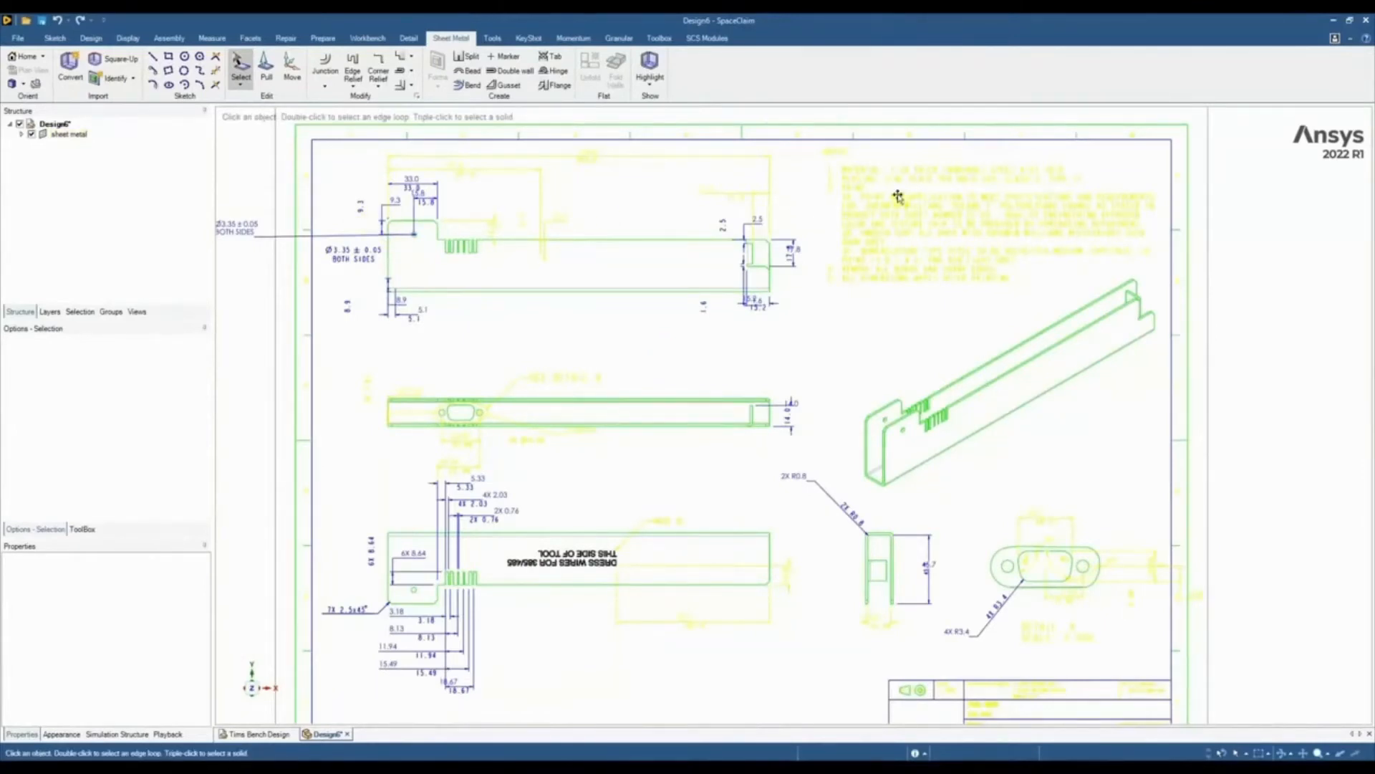
drag(345, 215, 788, 337)
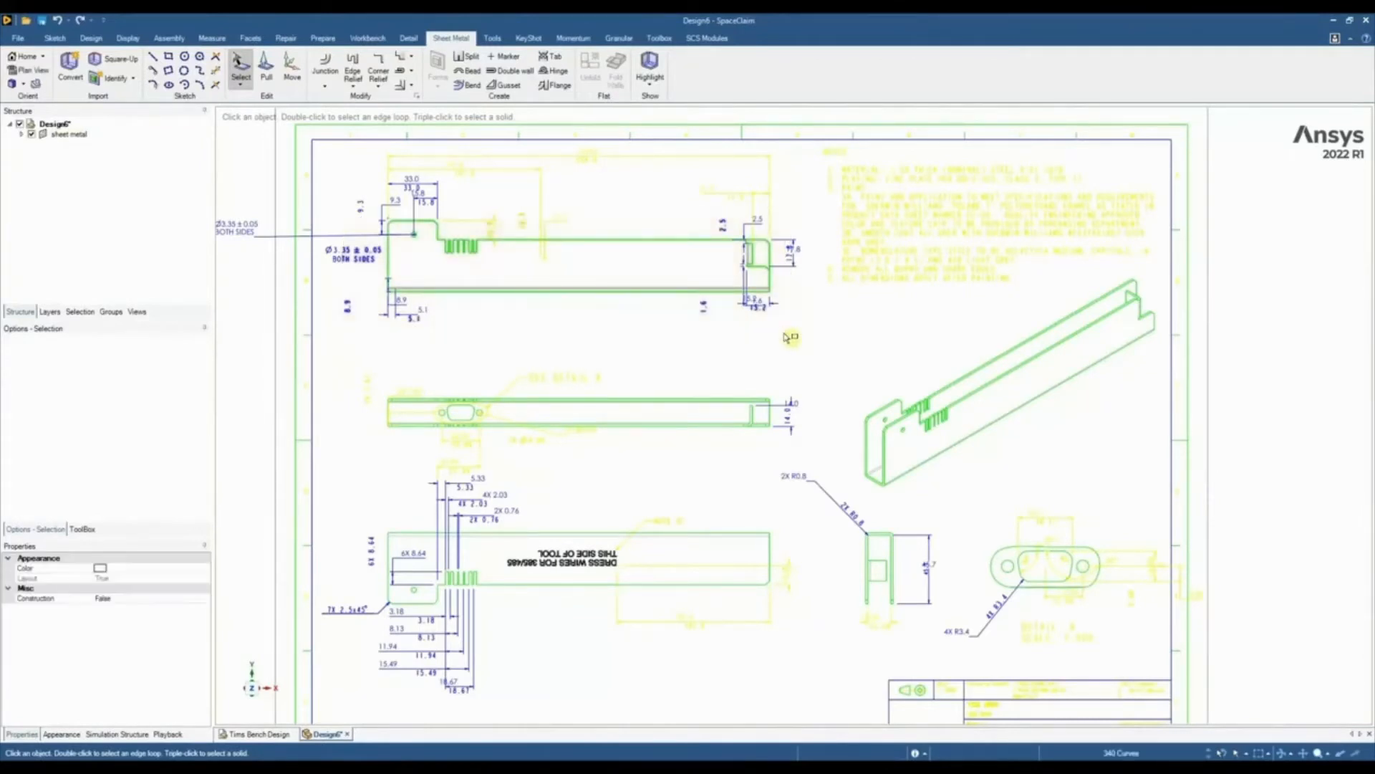
drag(385, 381, 793, 451)
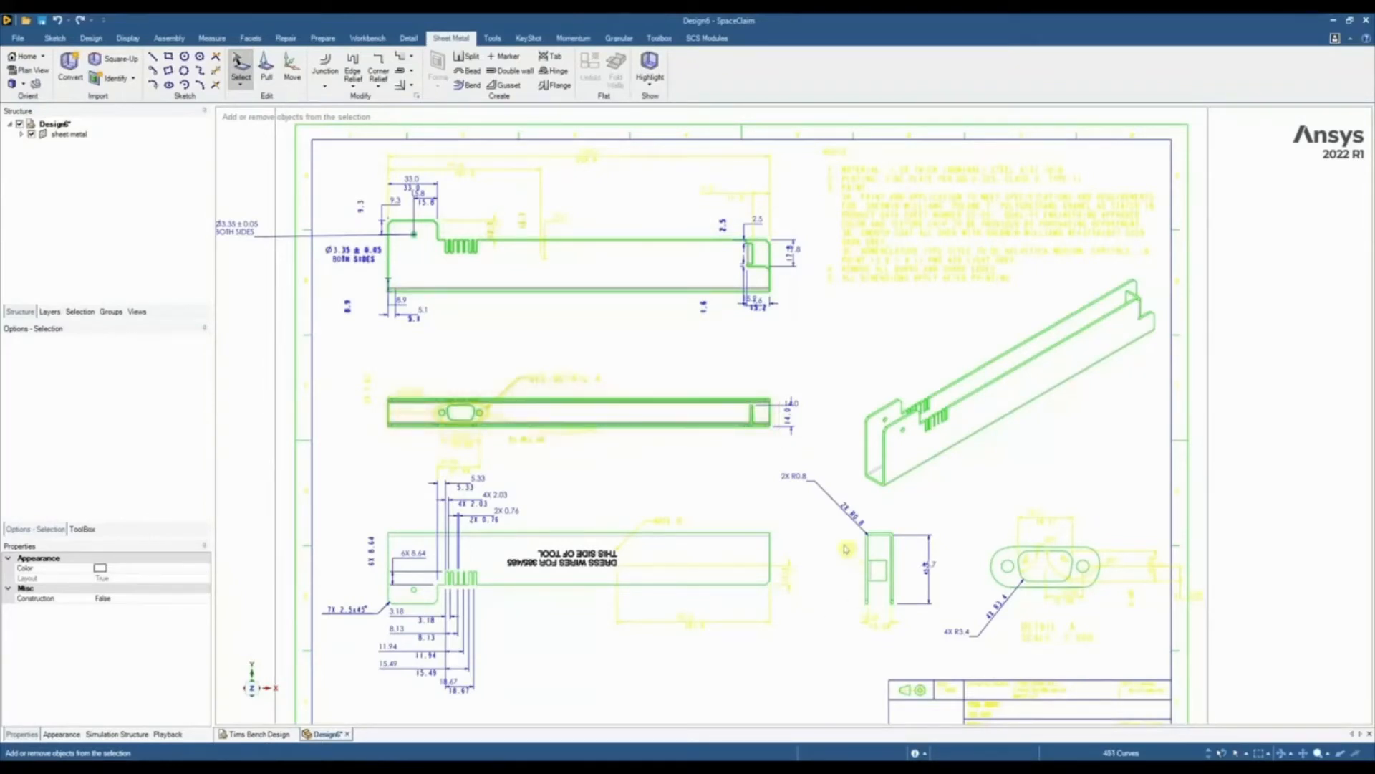
drag(838, 524, 910, 611)
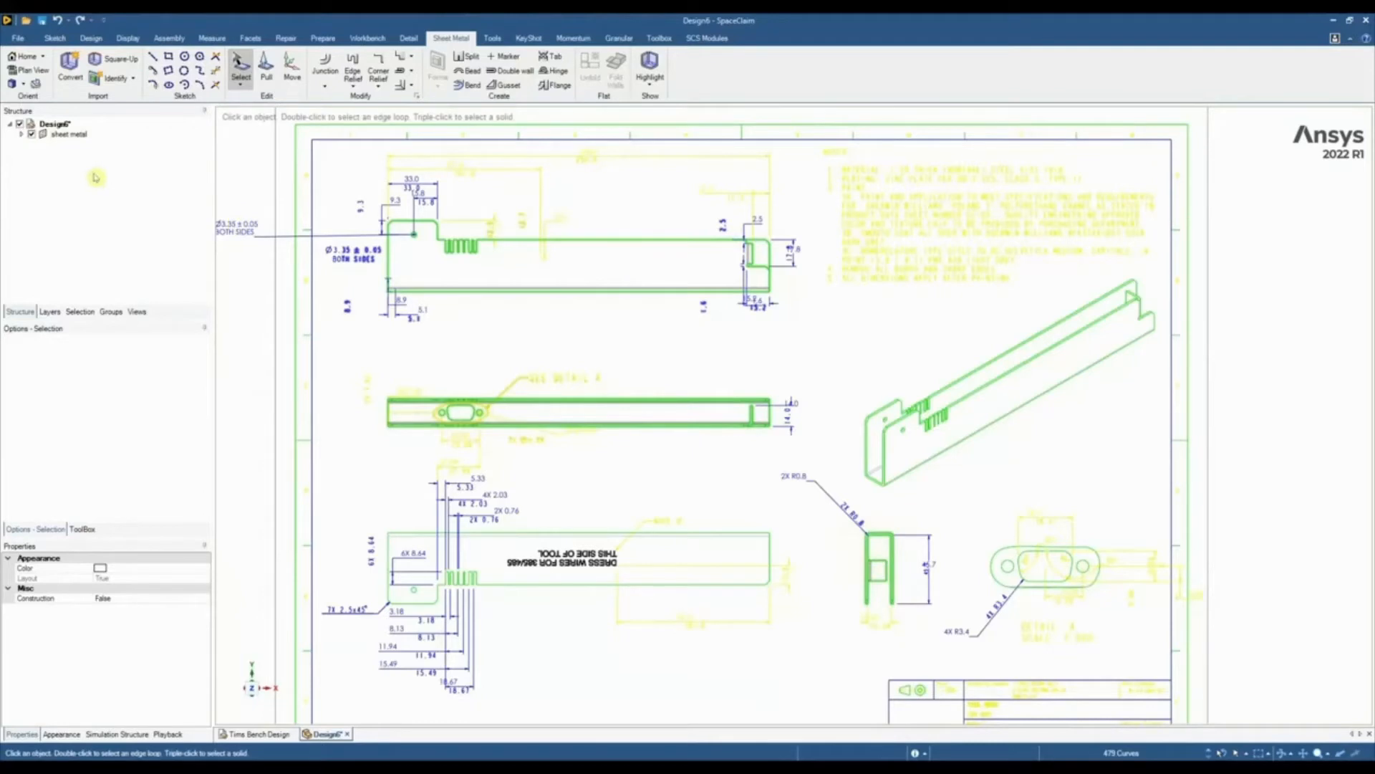
click(60, 75)
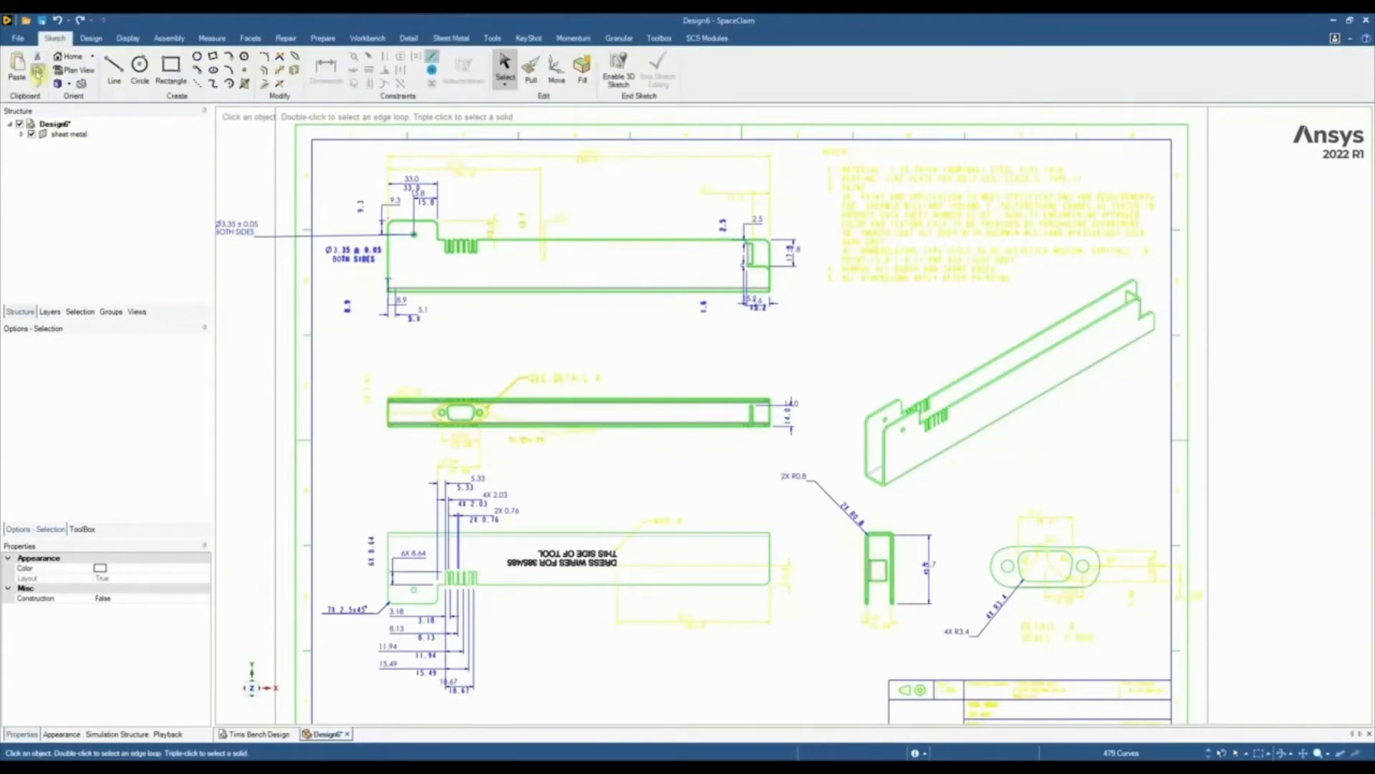
key(ctrl+c)
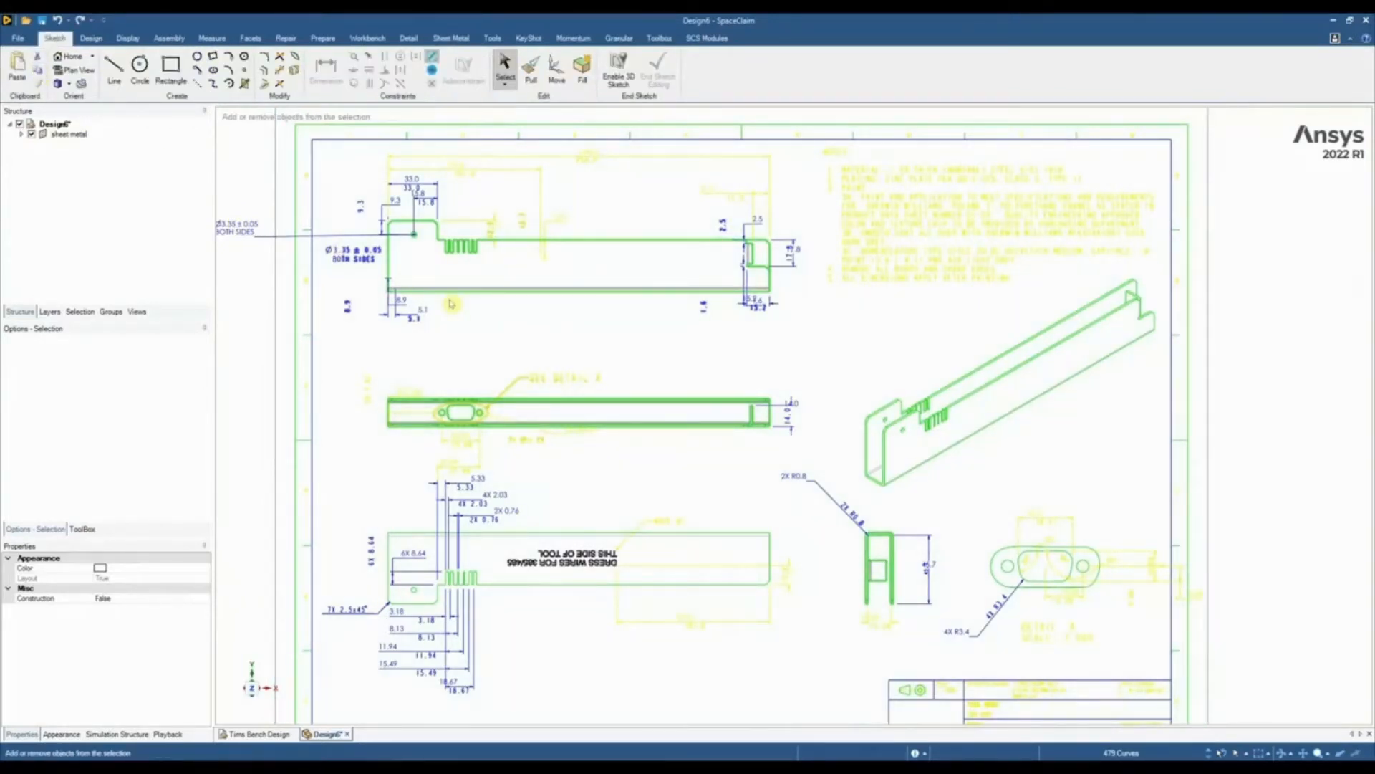
Paste the copied view curves into a new design and end the sketch so the closed regions become surfaces
key(ctrl+Tab)
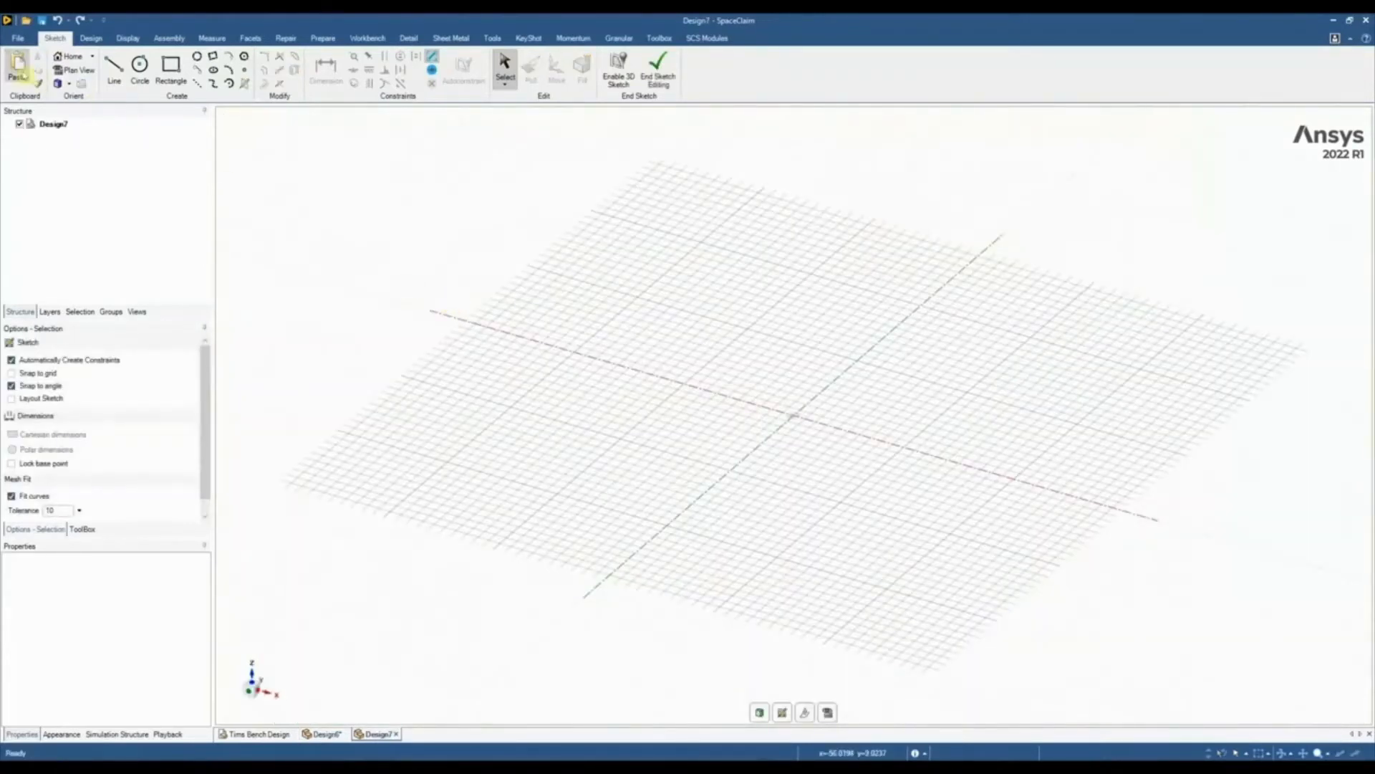
click(17, 68)
key(v)
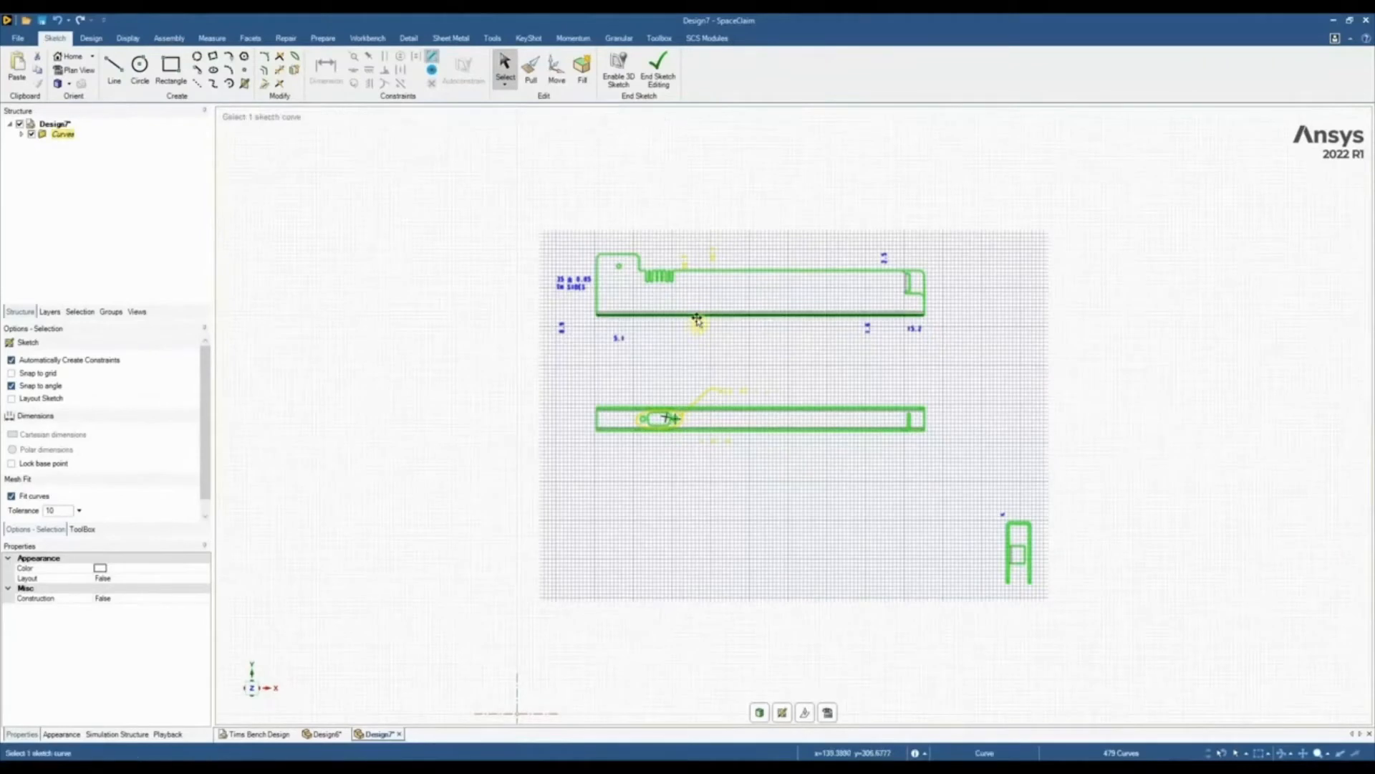
scroll(695, 326, up, 3)
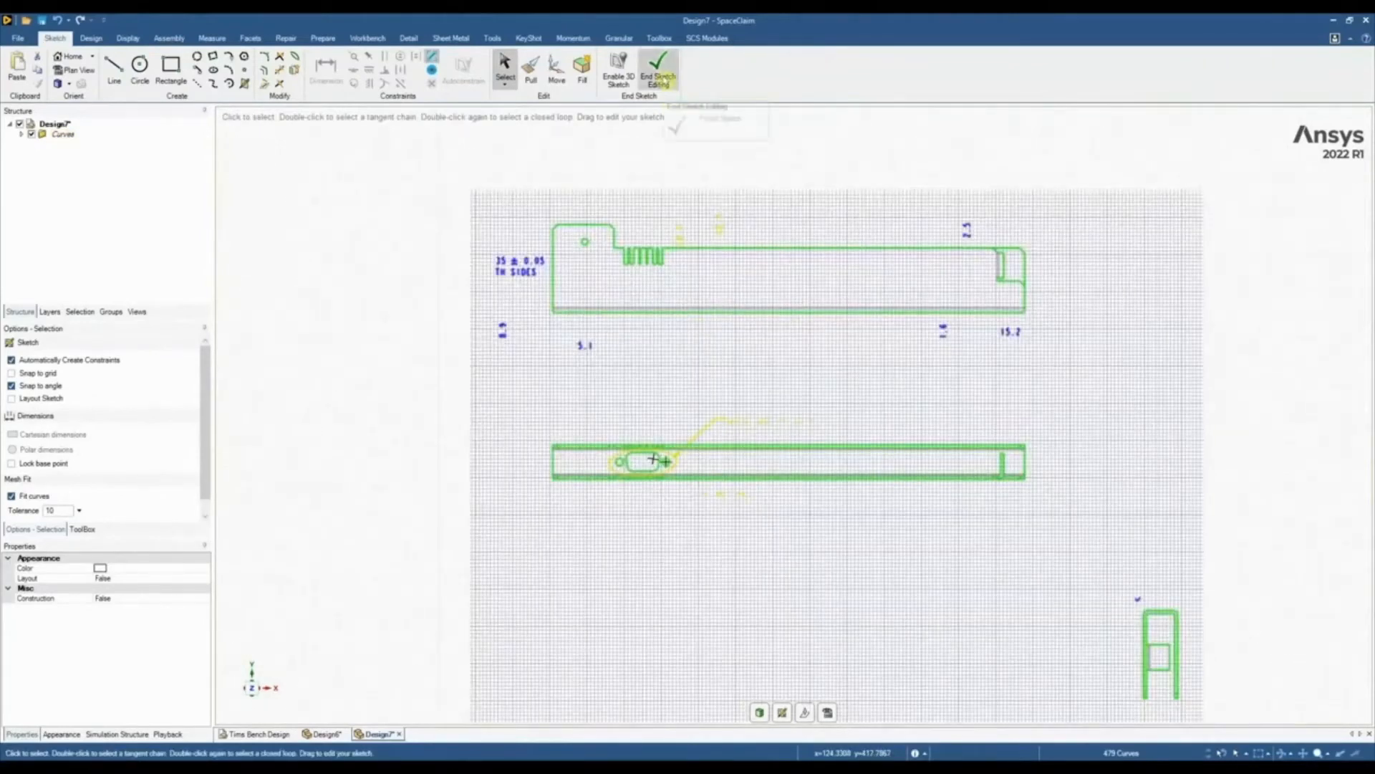
click(658, 75)
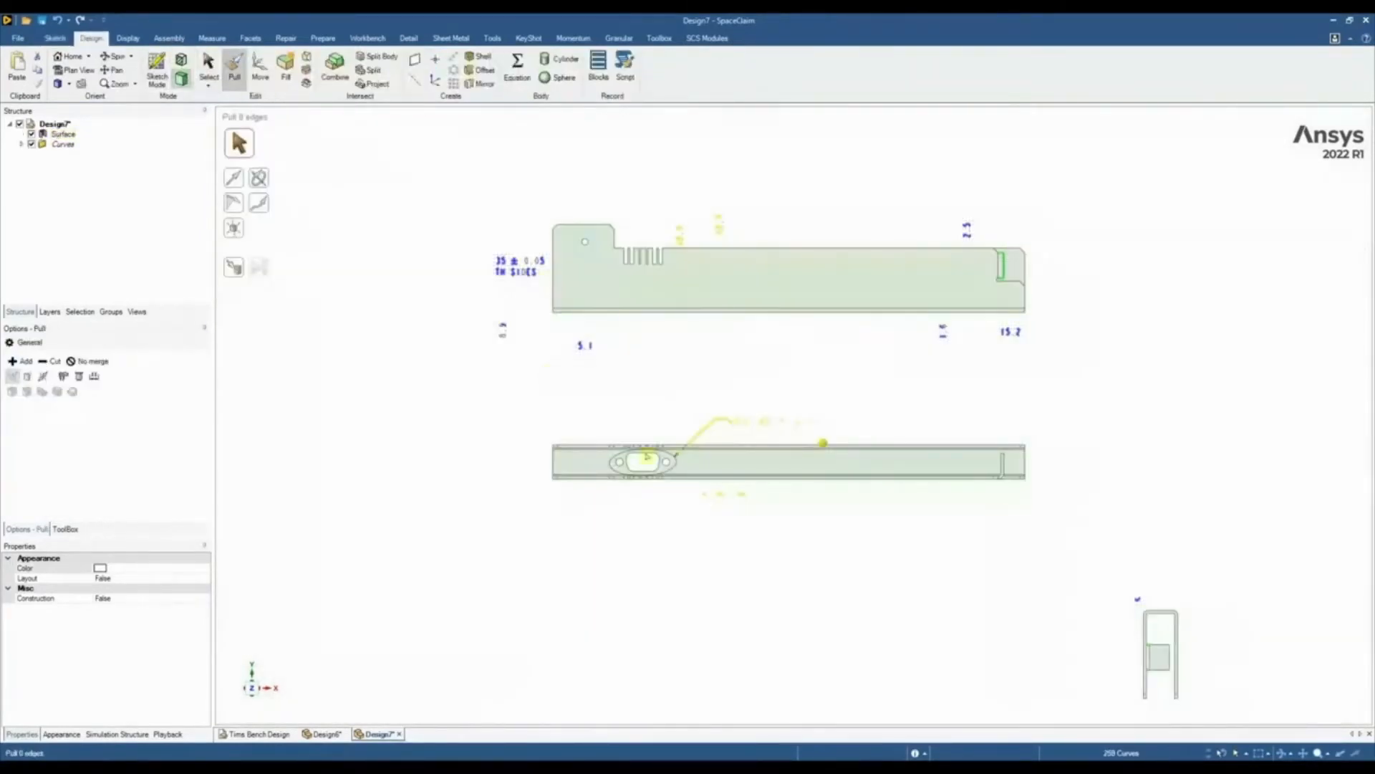
Rotate the U-shaped end profile's faces 180° in the drawing plane so that its opening faces upward
scroll(566, 370, down, 2)
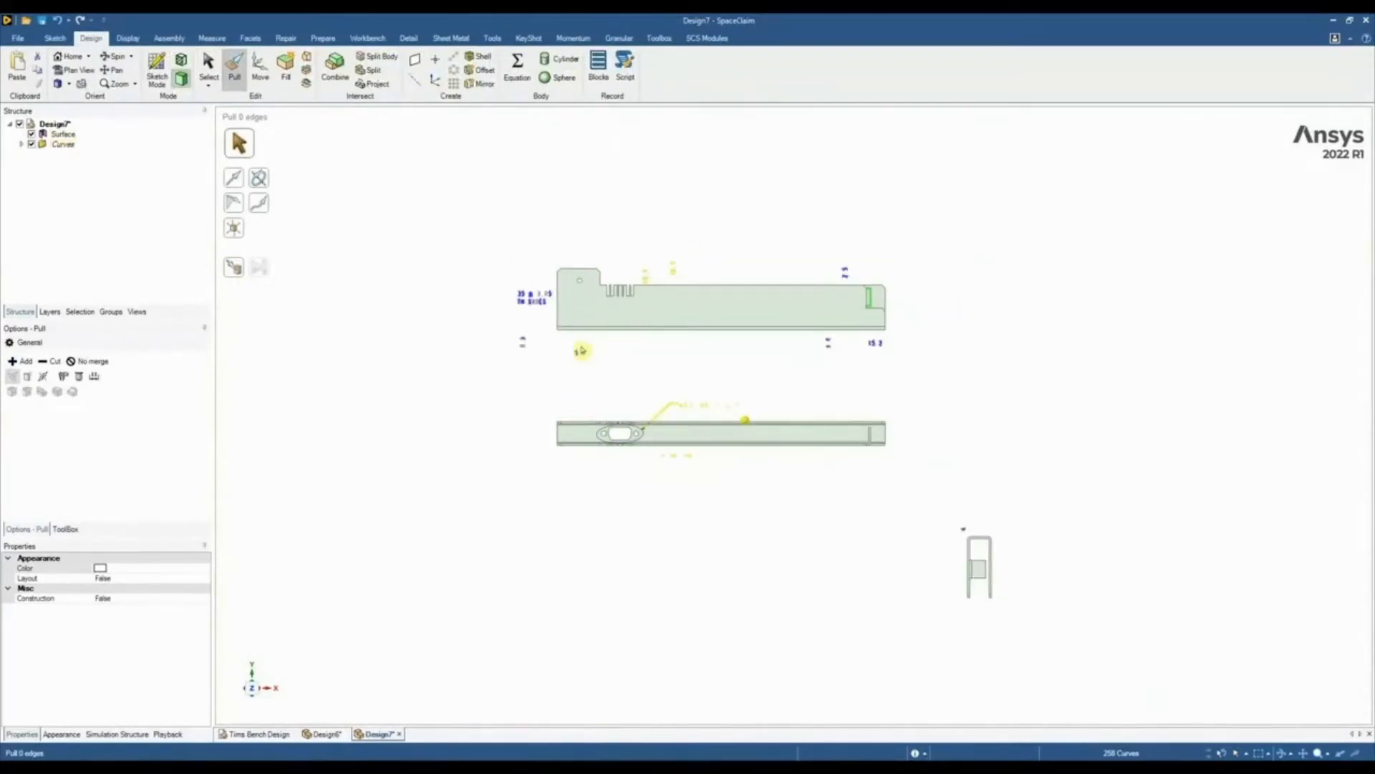
scroll(986, 642, up, 3)
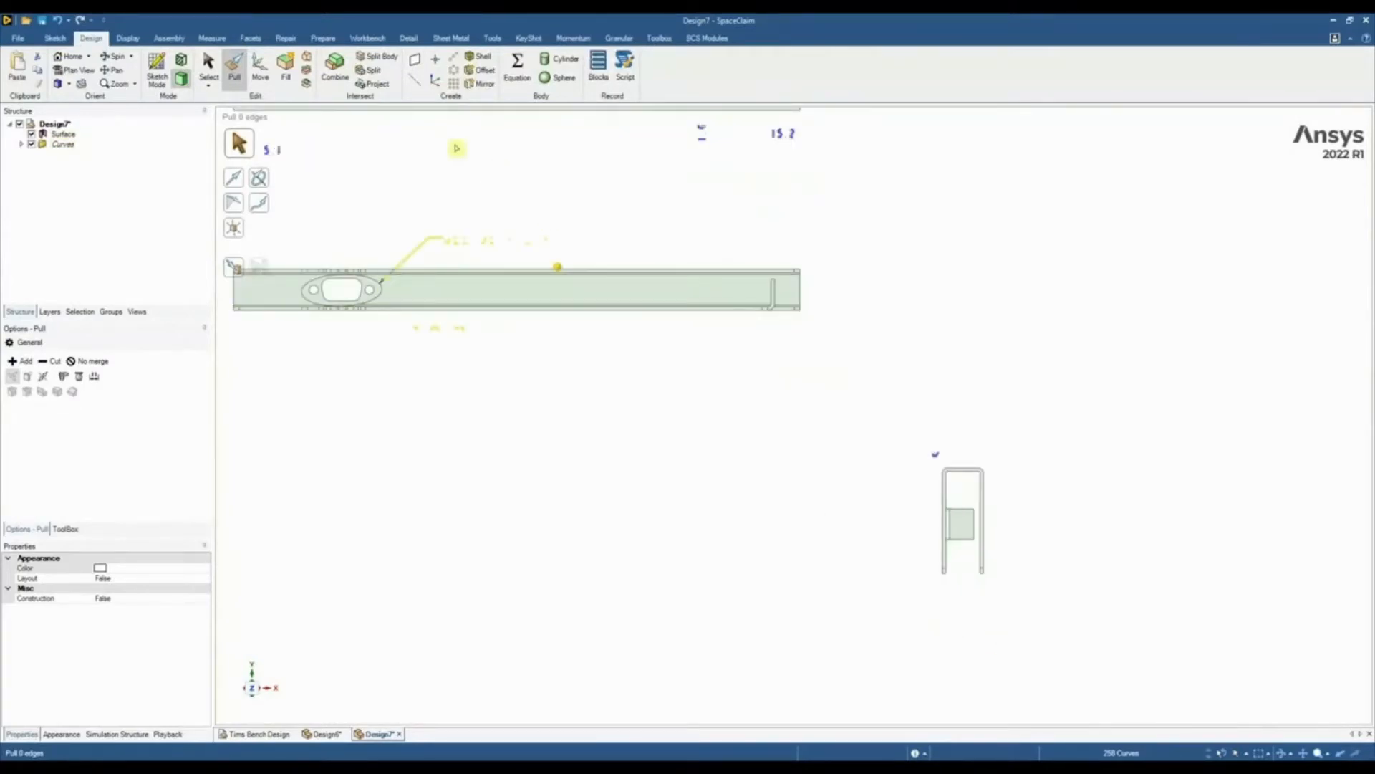
click(260, 68)
scroll(985, 549, up, 3)
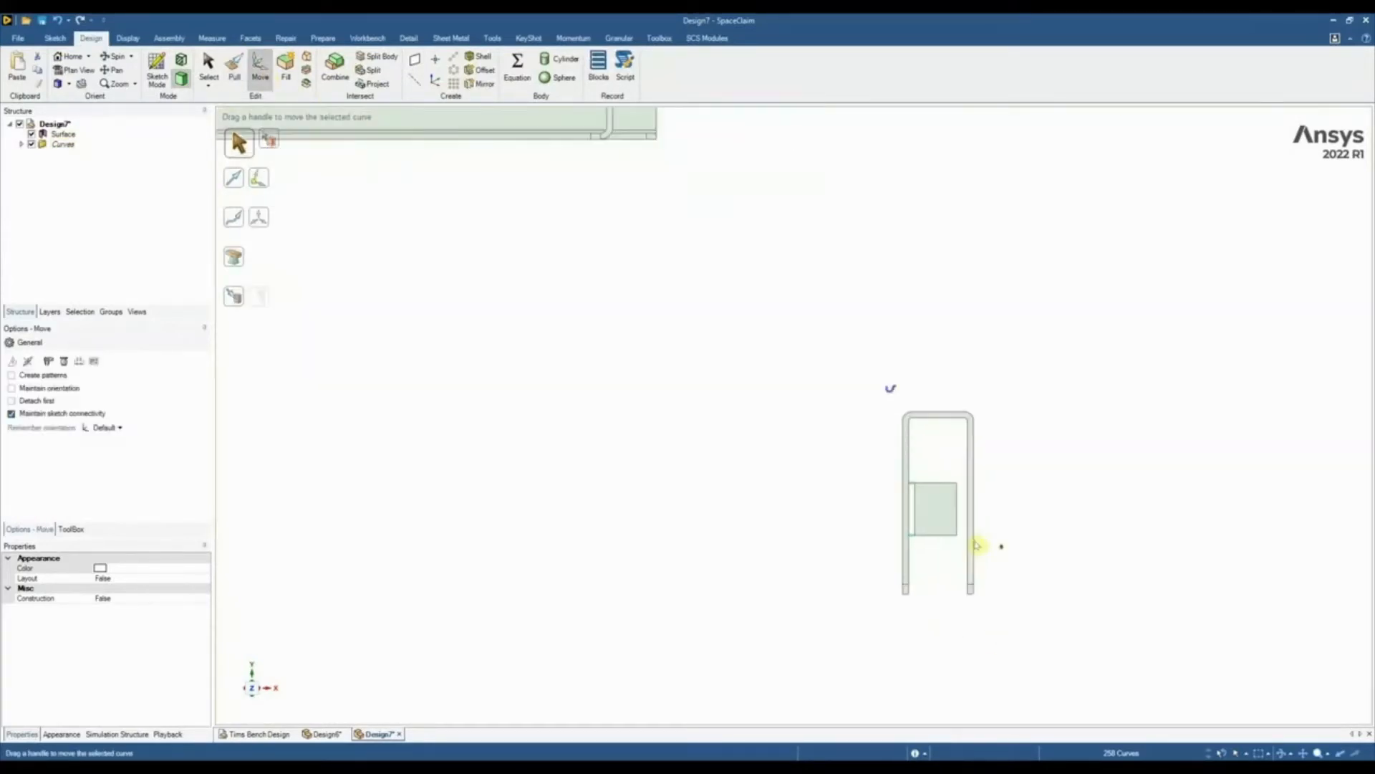
scroll(975, 545, up, 1)
click(887, 517)
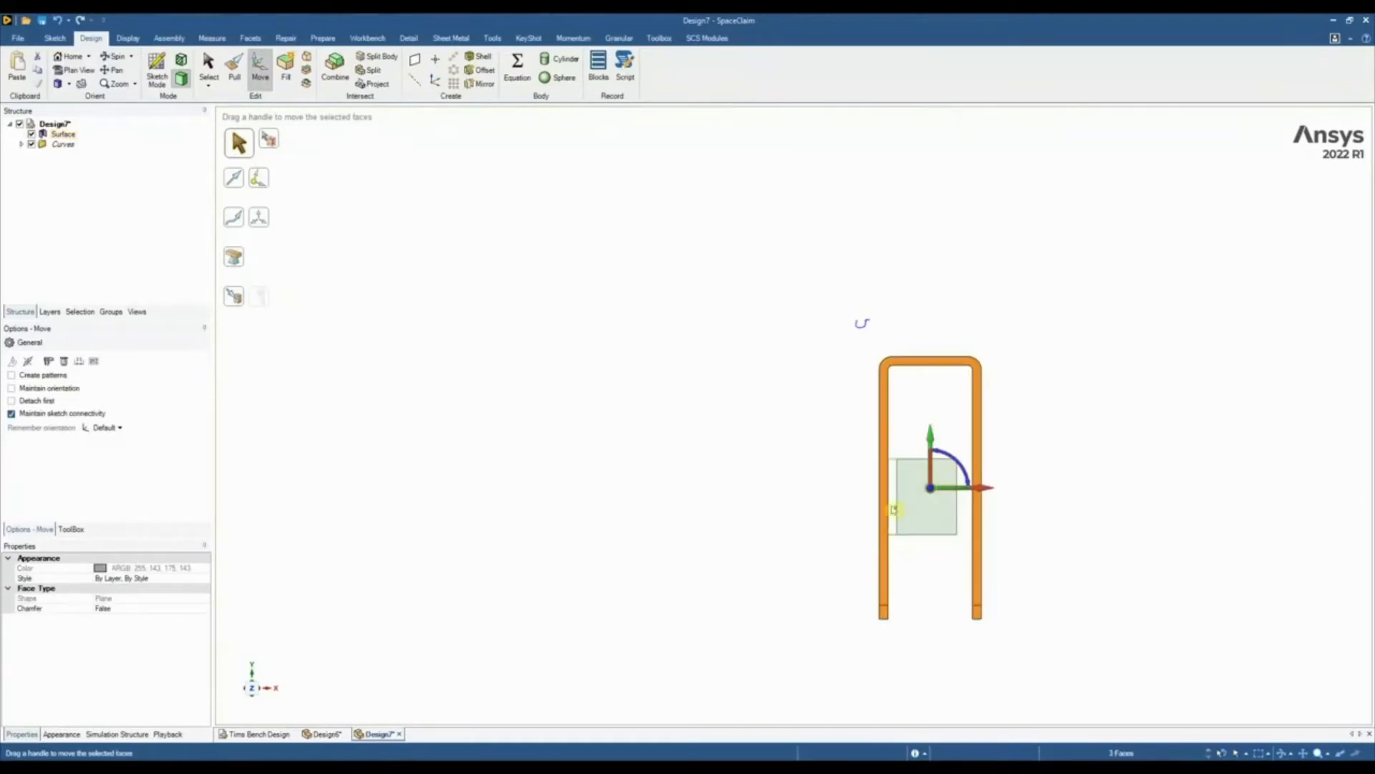
scroll(894, 510, down, 4)
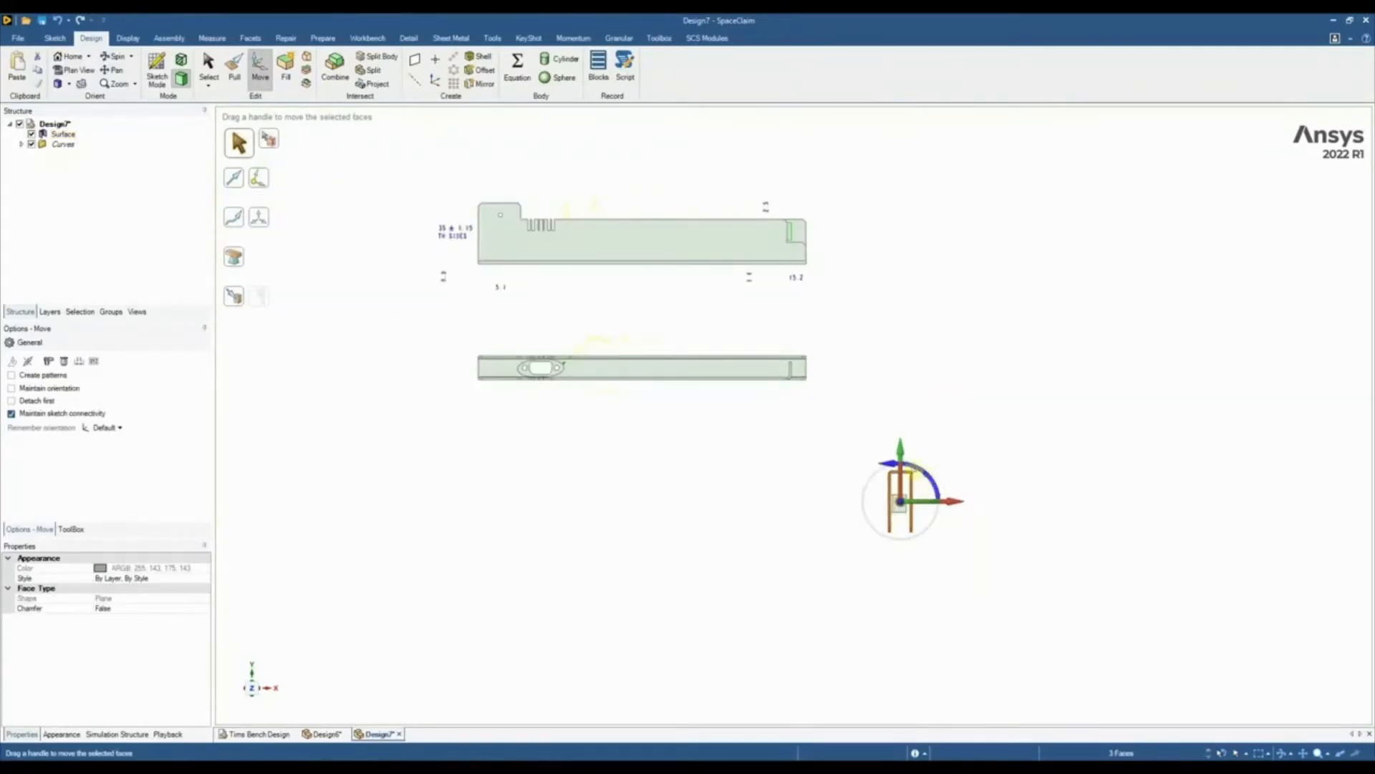
drag(909, 470, 900, 465)
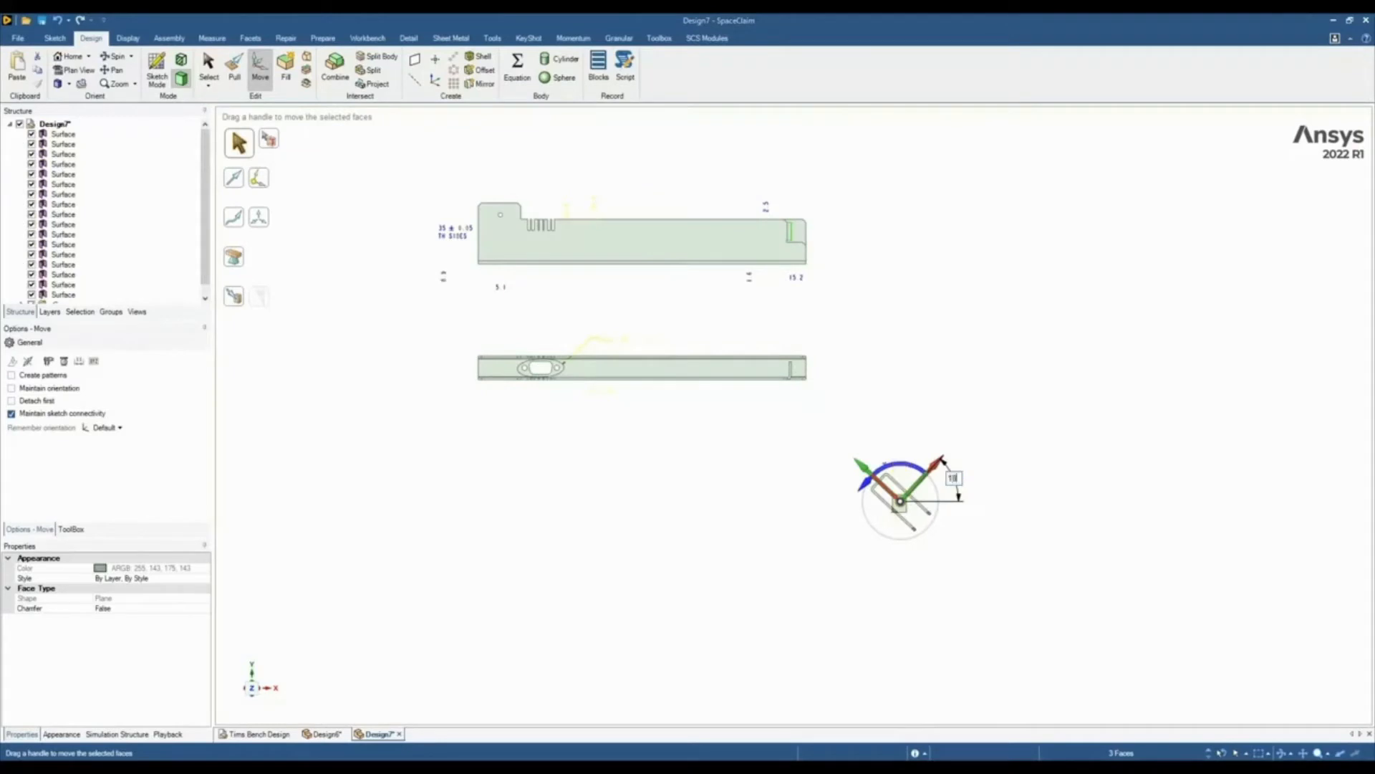
key(Return)
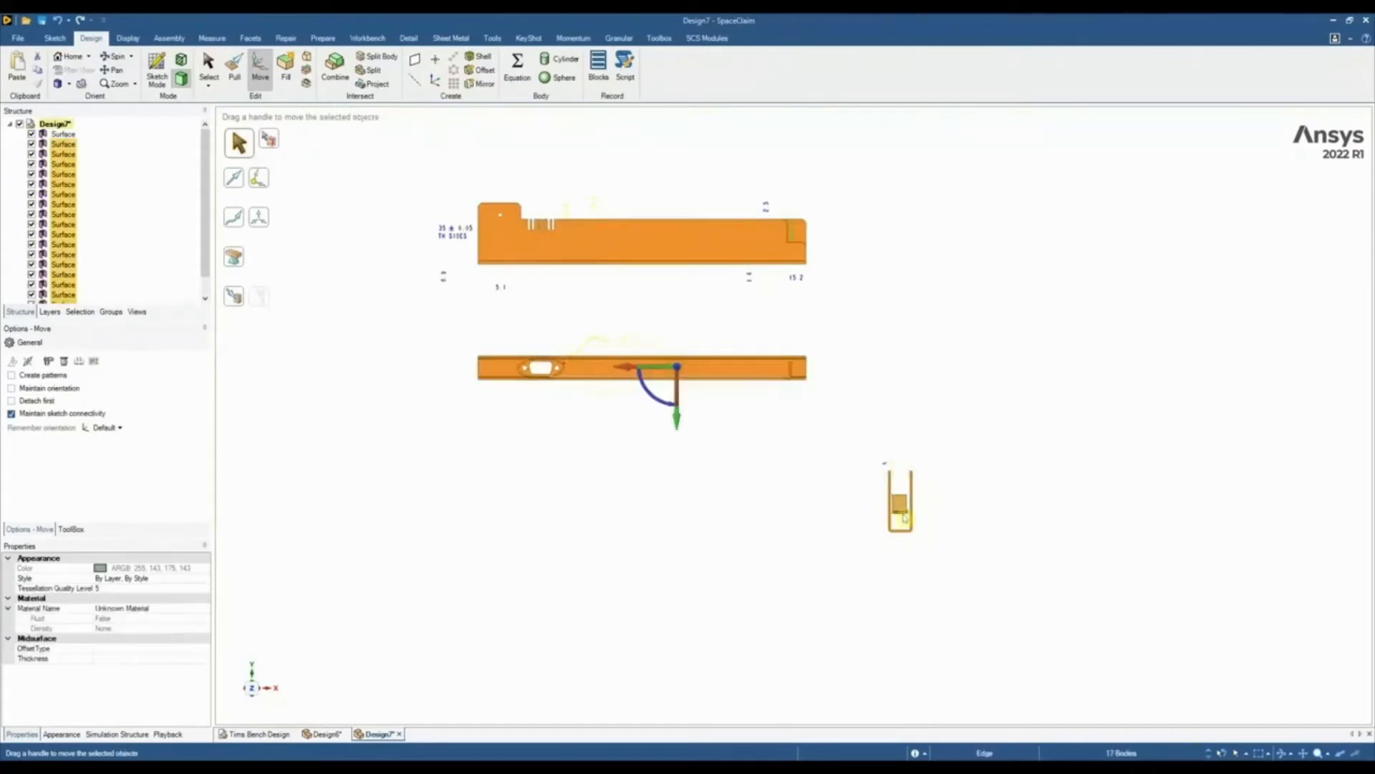
Rotate the U-shaped profile's faces 270° about their vertical axis so that they stand perpendicular to the drawing plane
scroll(901, 512, up, 5)
double_click(867, 473)
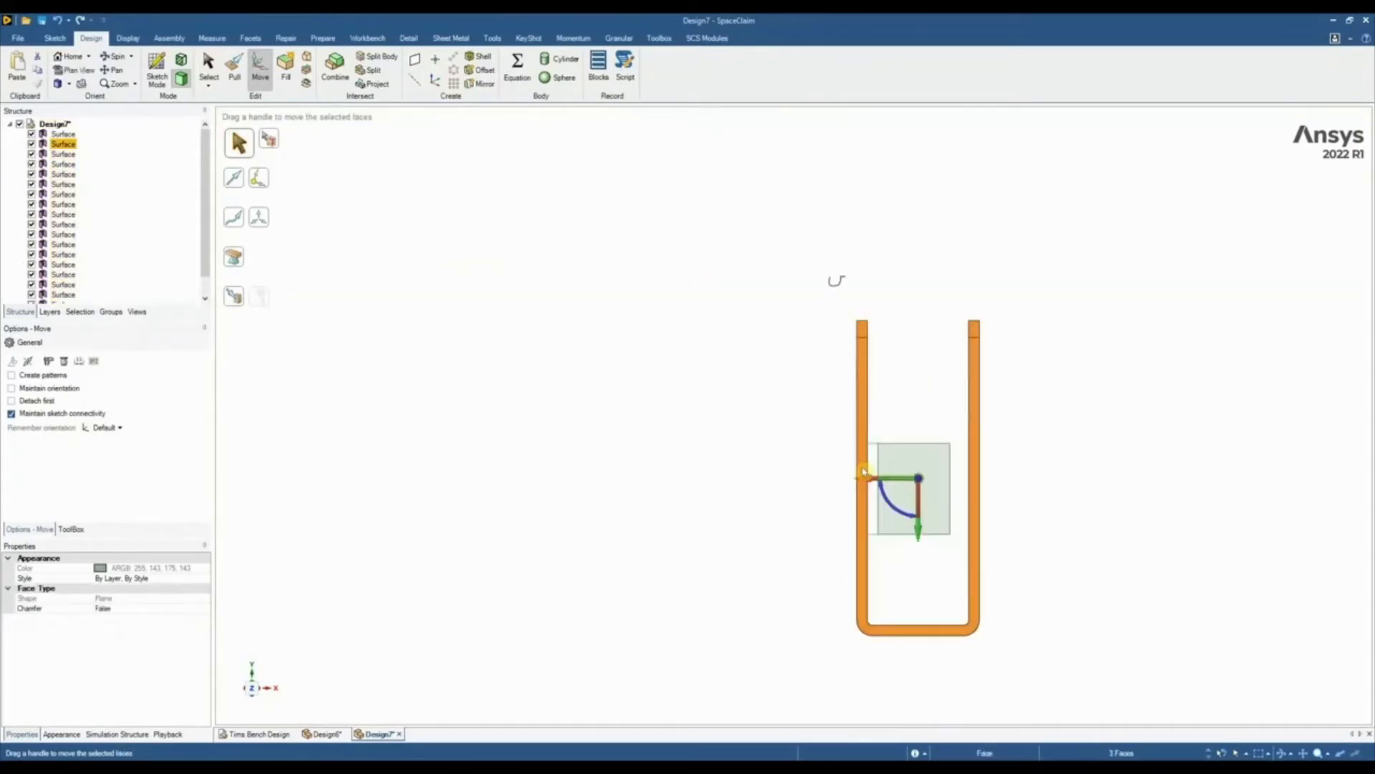
middle_drag(871, 501, 885, 521)
scroll(885, 522, down, 1)
scroll(885, 522, down, 3)
drag(877, 512, 922, 514)
text(270)
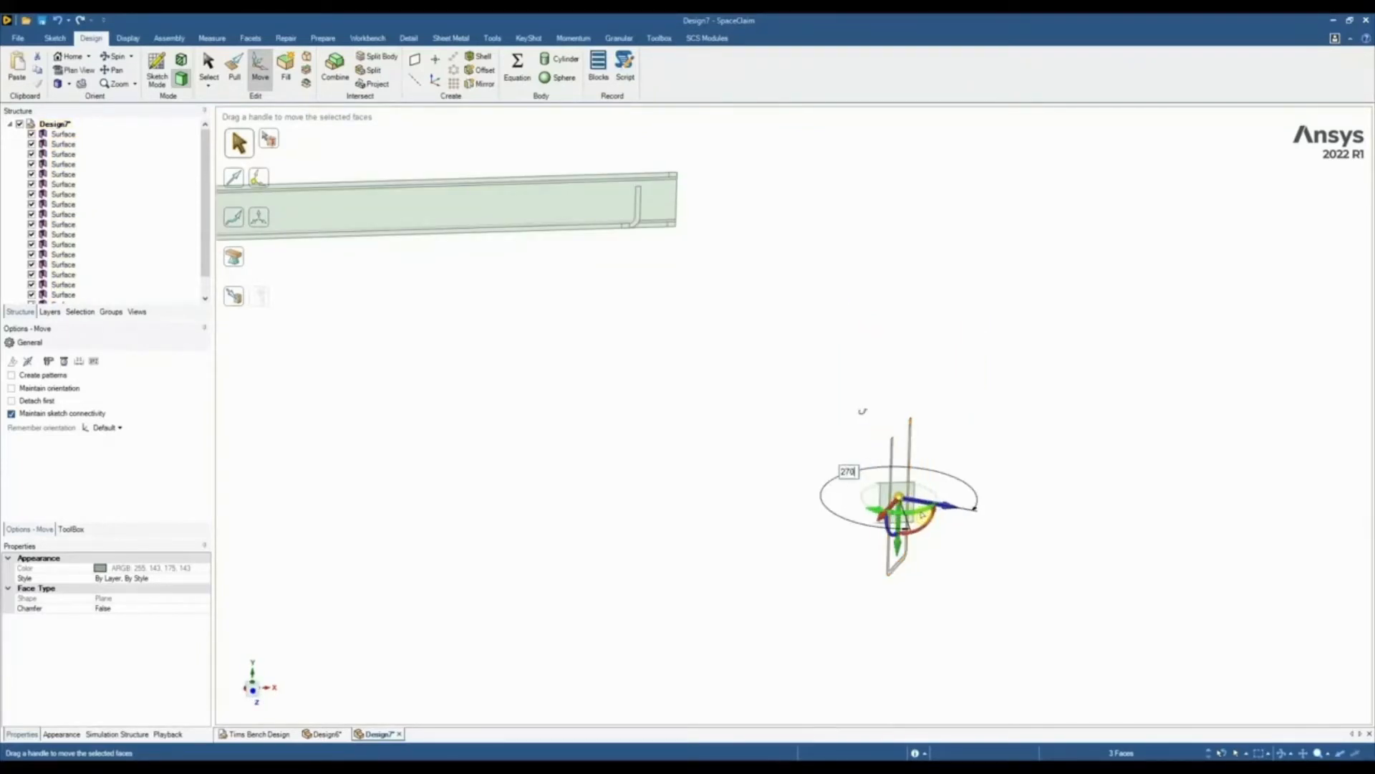
key(Return)
Anchor the Move handle on the U profile's bottom edge and move the profile up to the side view's lower corner at the tabbed end
middle_drag(939, 540, 893, 511)
scroll(896, 509, up, 5)
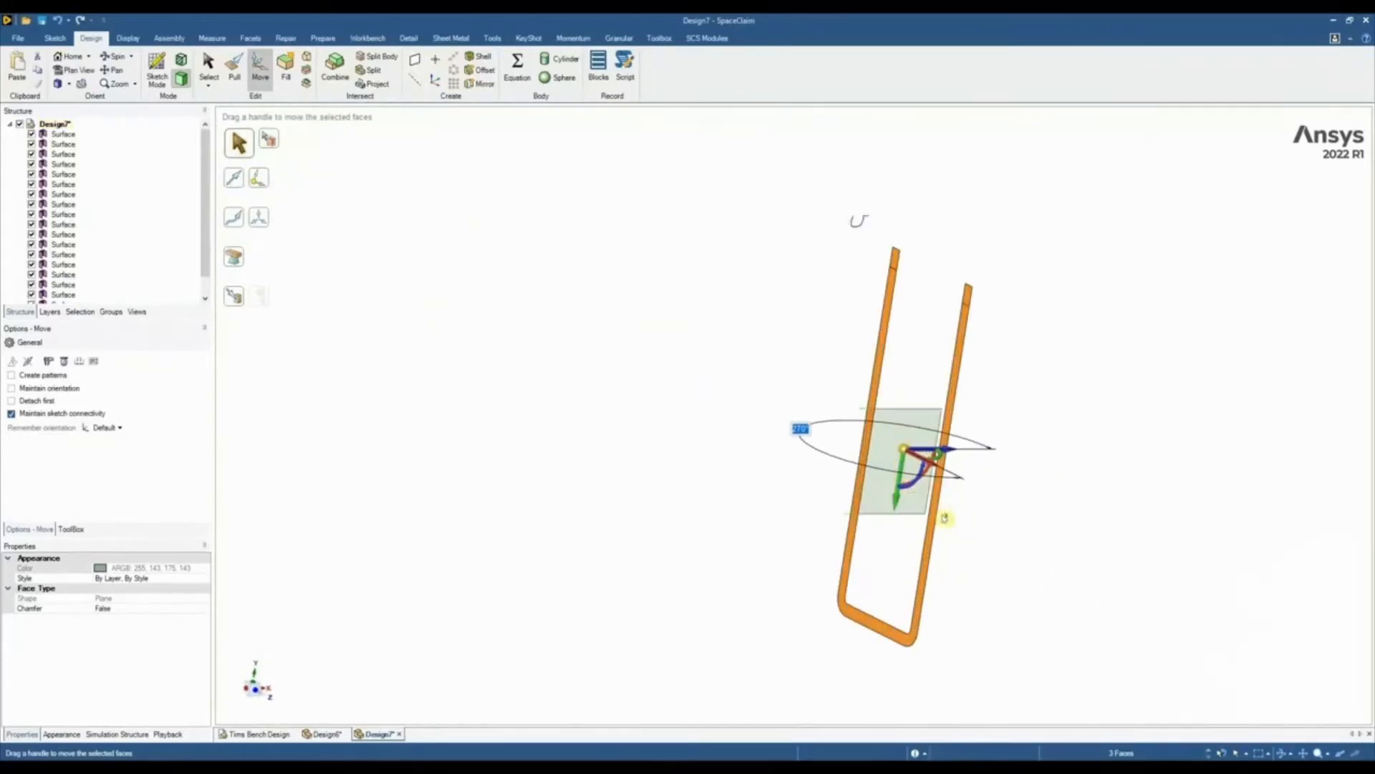
drag(905, 457, 867, 635)
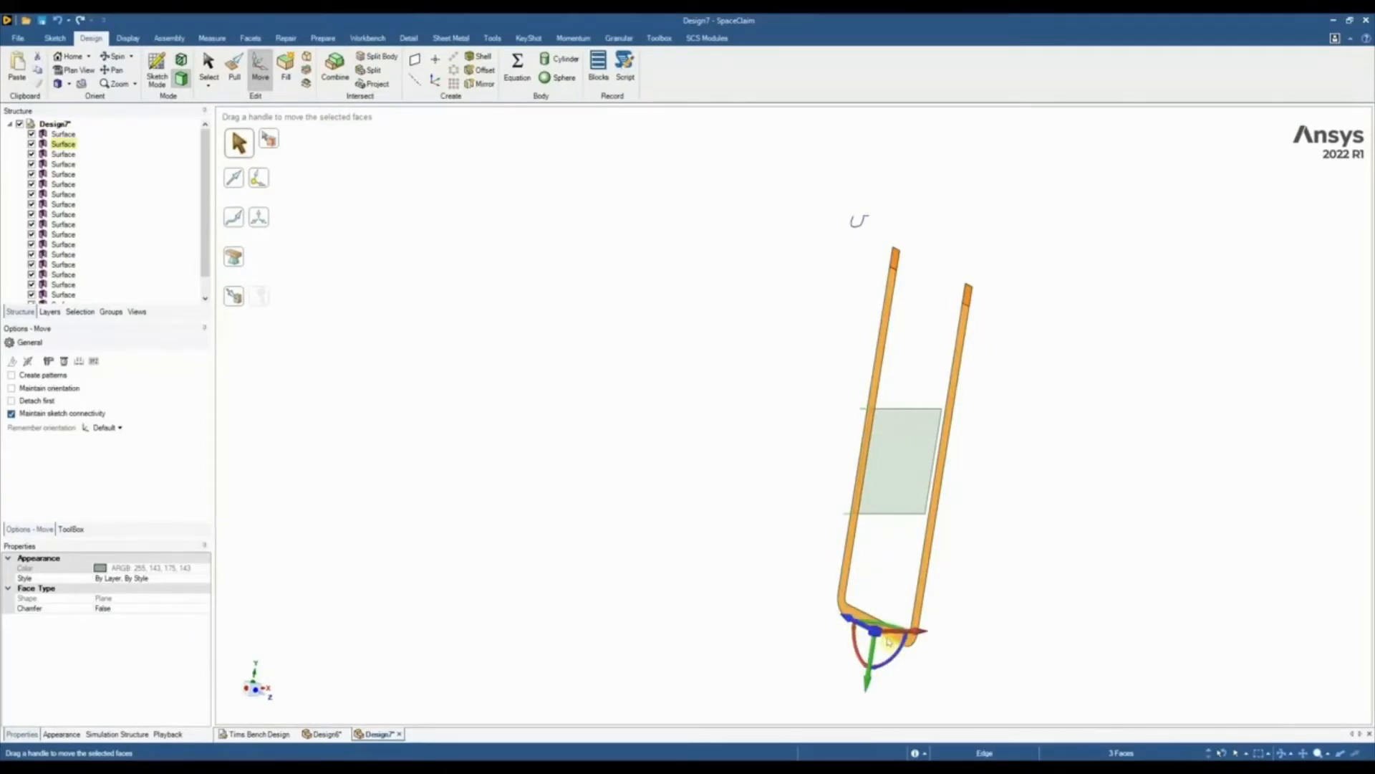
scroll(888, 640, down, 5)
scroll(506, 470, down, 1)
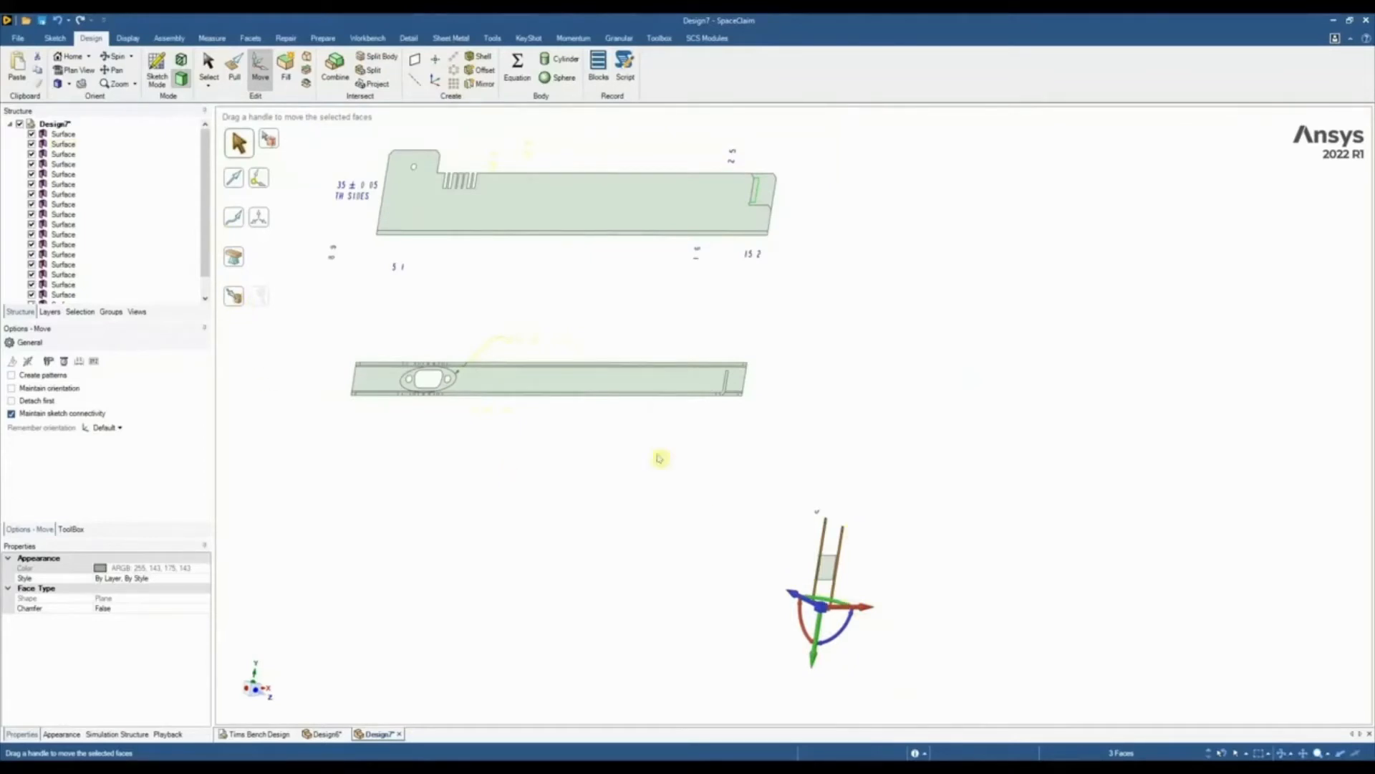
click(235, 296)
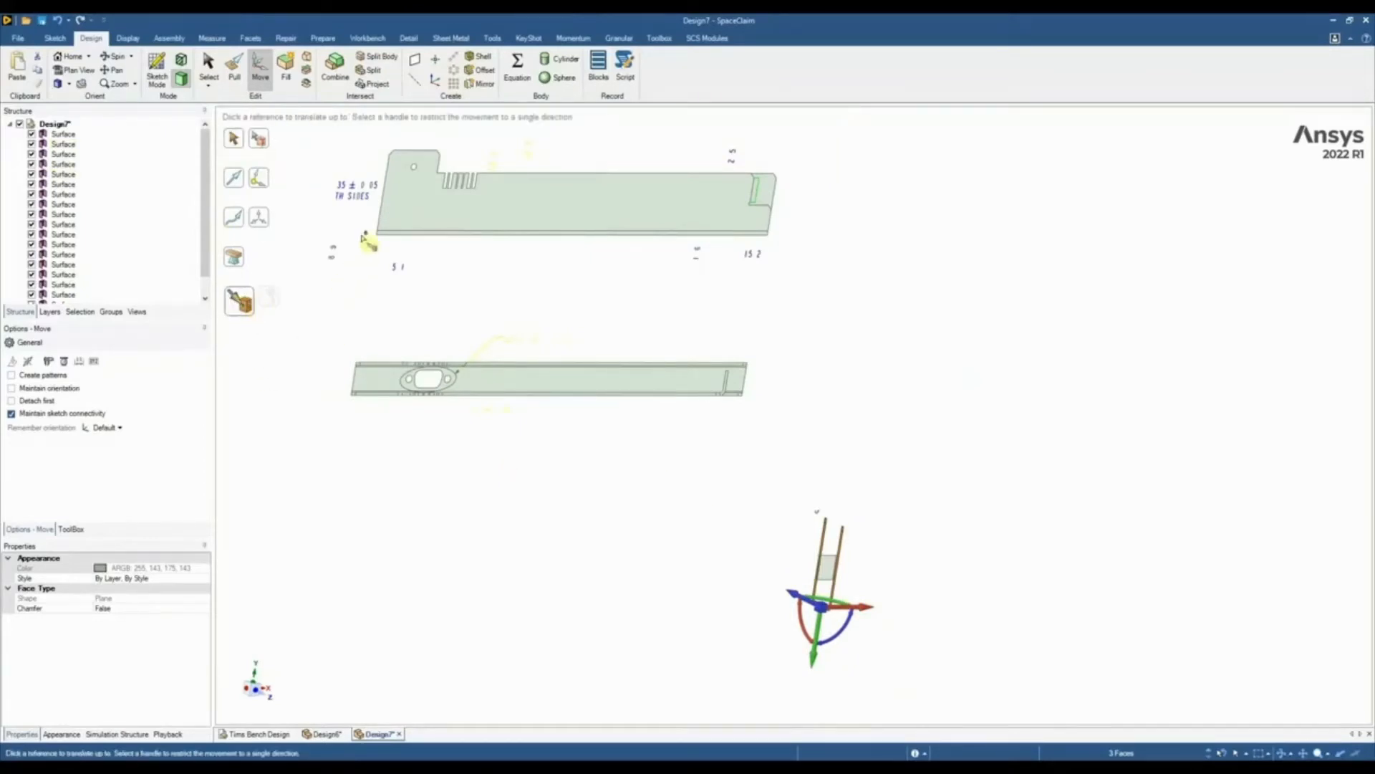
click(377, 236)
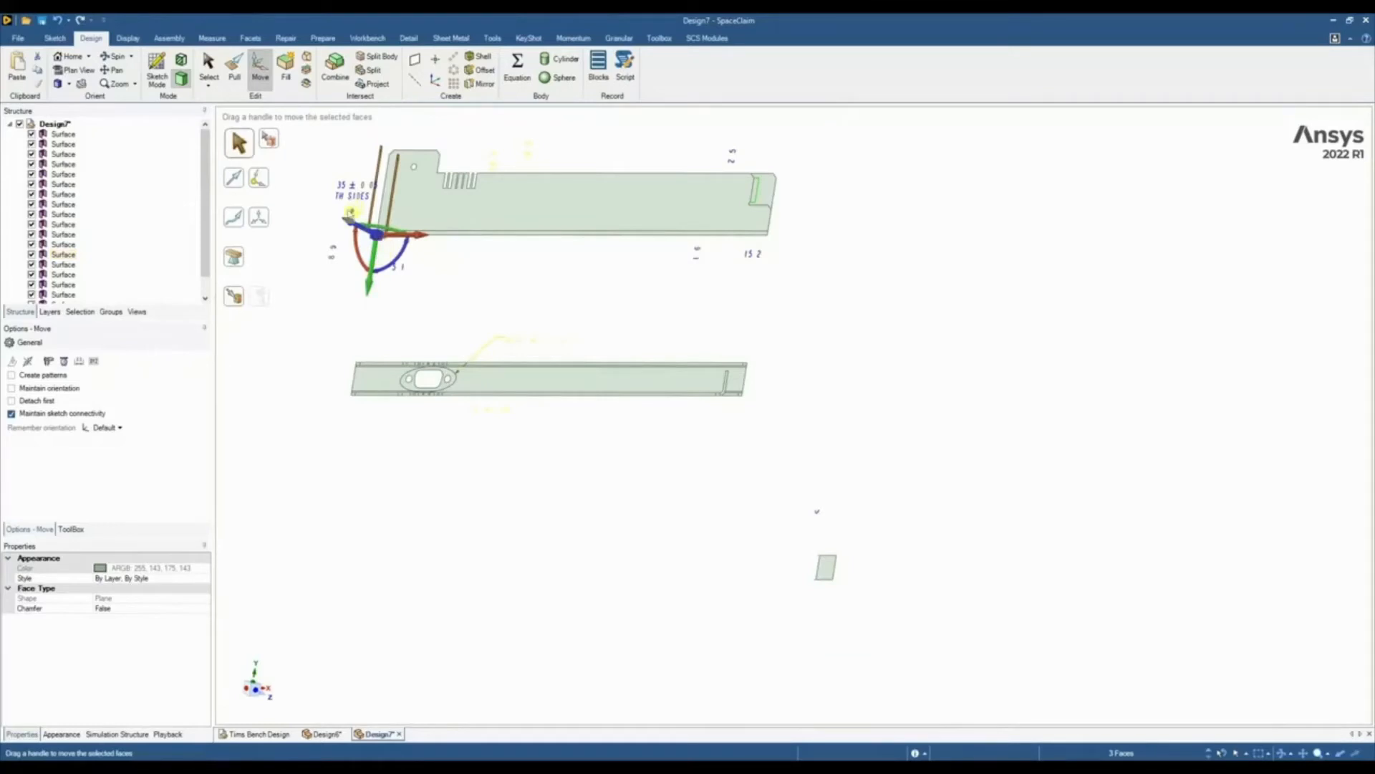
Pull the U profile's faces up to the far end edge of the side view to form the full-length channel
scroll(378, 244, up, 3)
scroll(444, 293, down, 2)
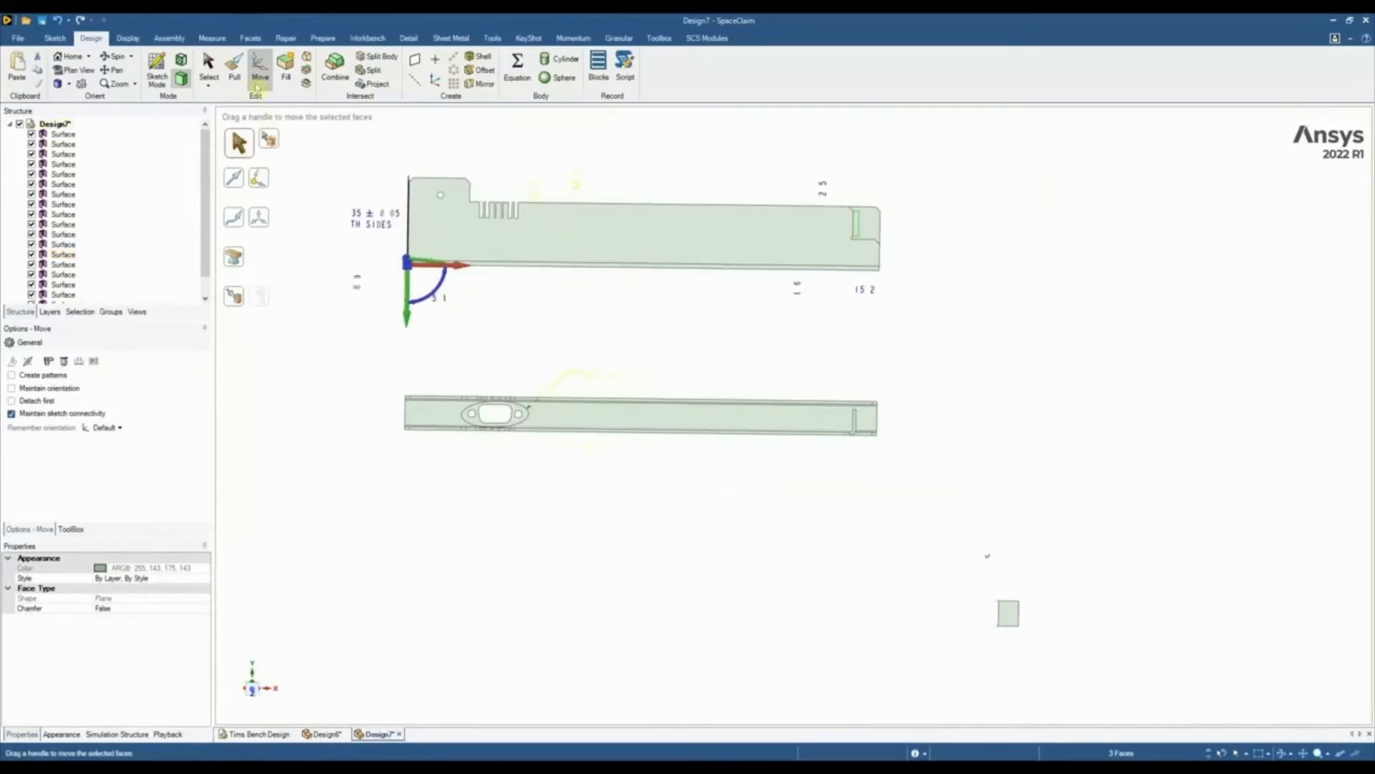
click(235, 71)
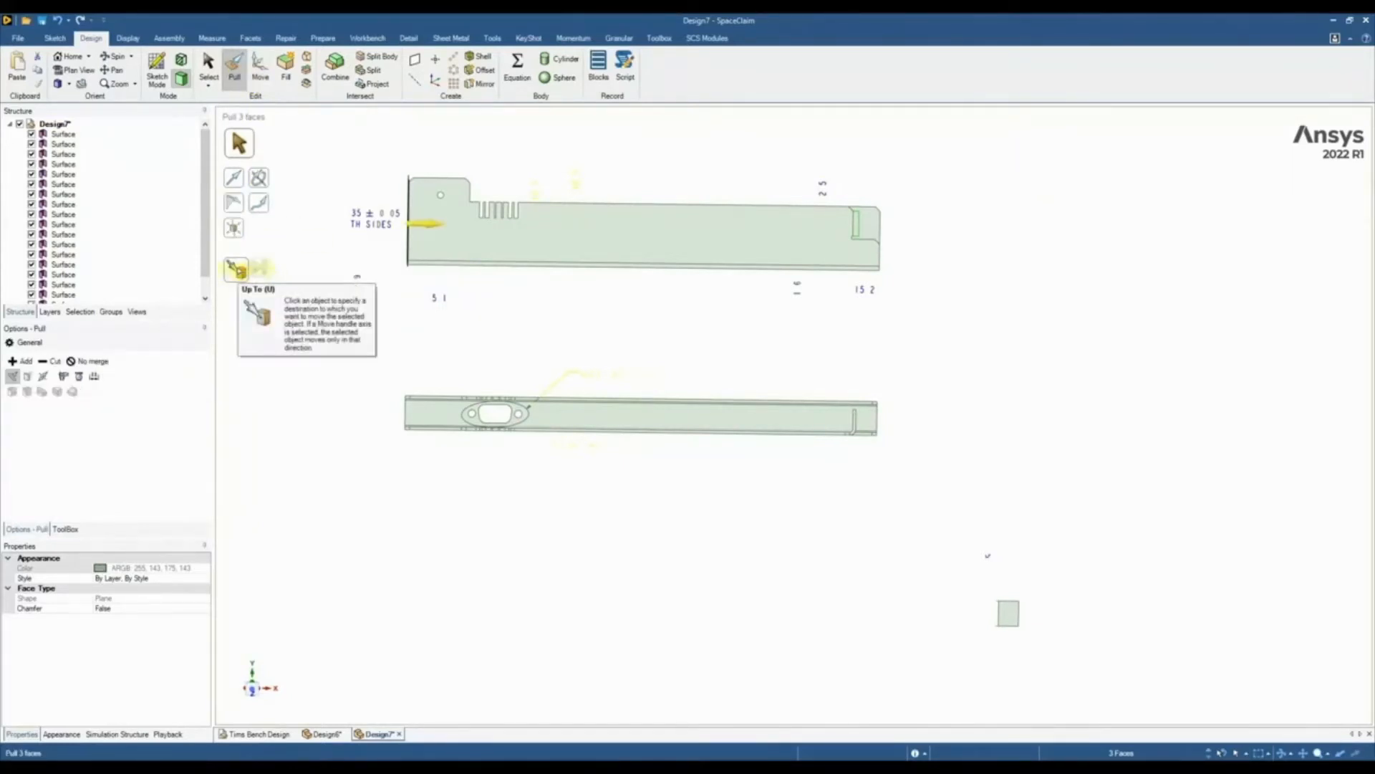
click(237, 270)
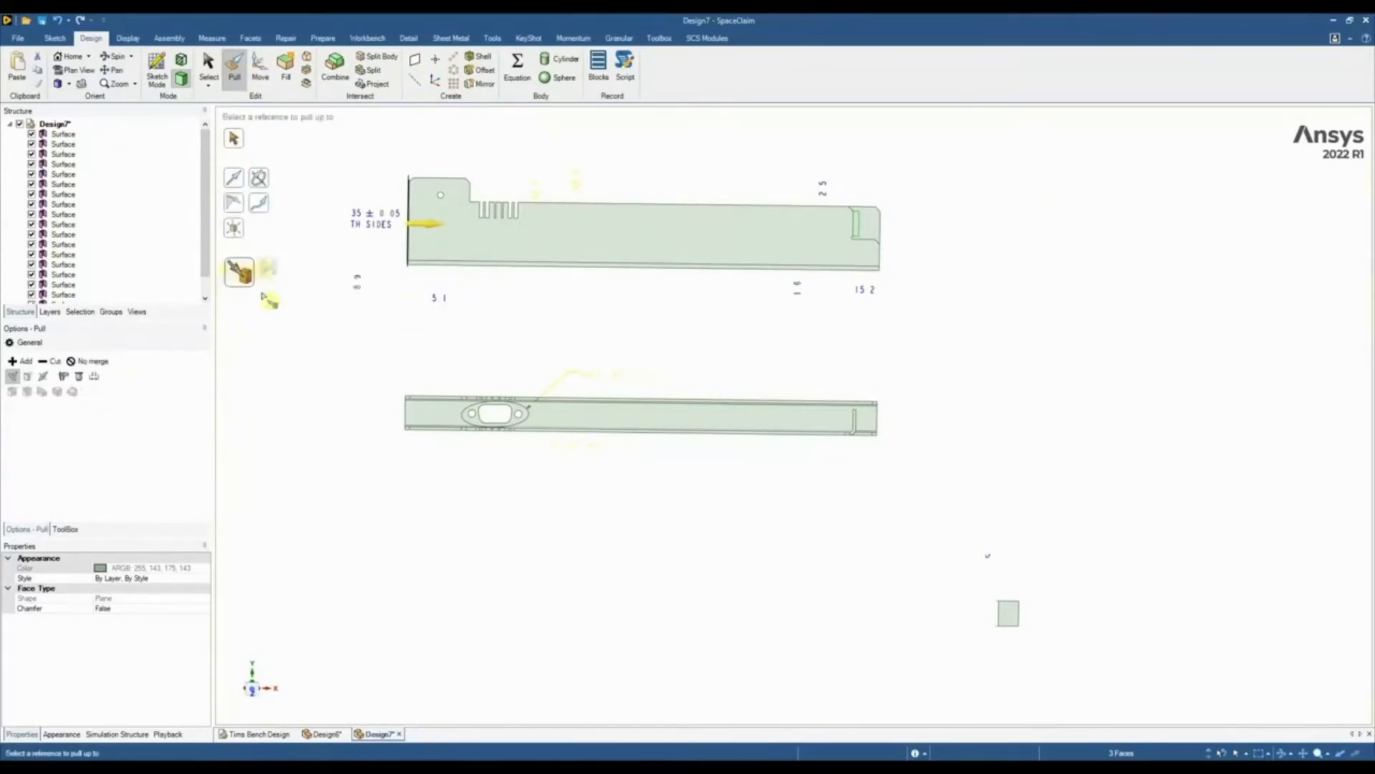
click(881, 222)
click(632, 341)
middle_drag(478, 308, 562, 423)
Pull both faces of the side view symmetrically in both directions past the channel walls, without merging them into the channel
scroll(477, 281, up, 2)
scroll(486, 318, up, 3)
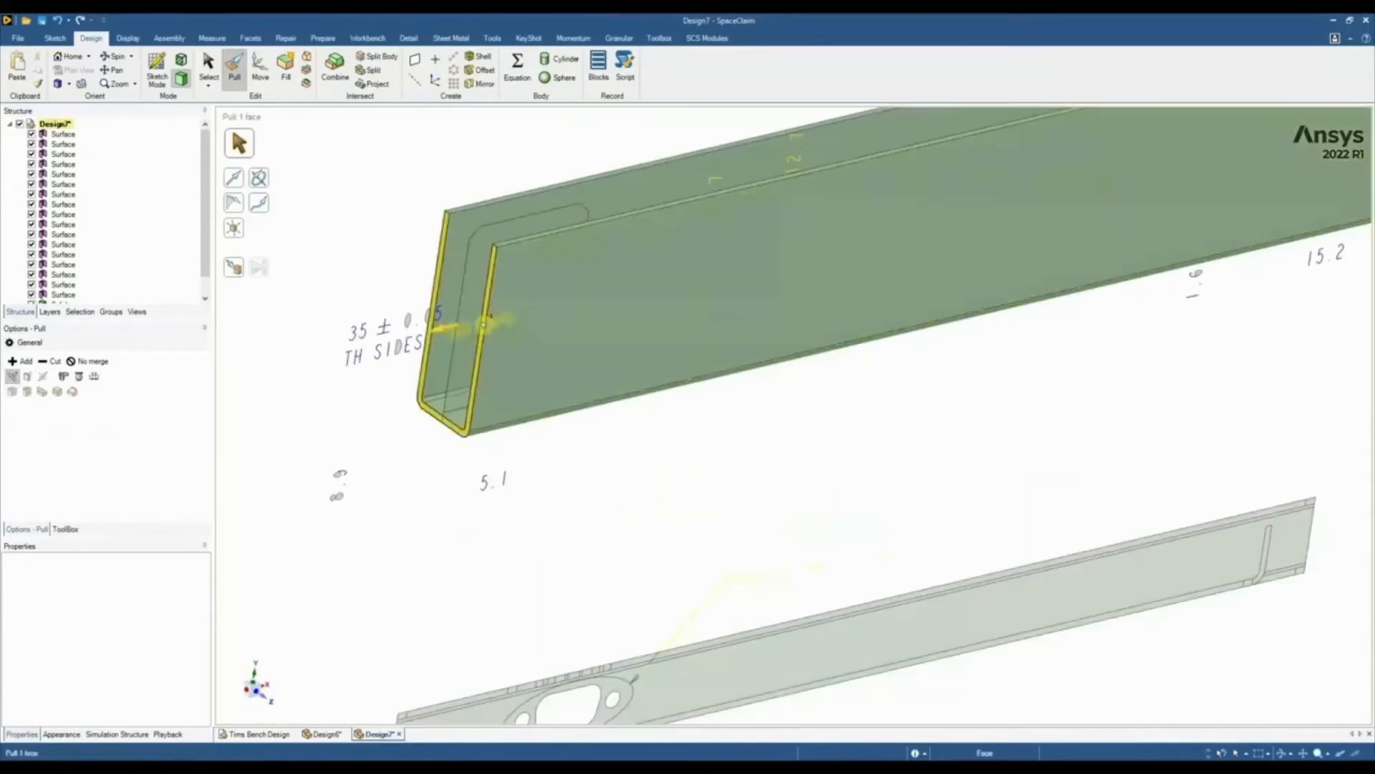
click(490, 326)
scroll(444, 458, up, 4)
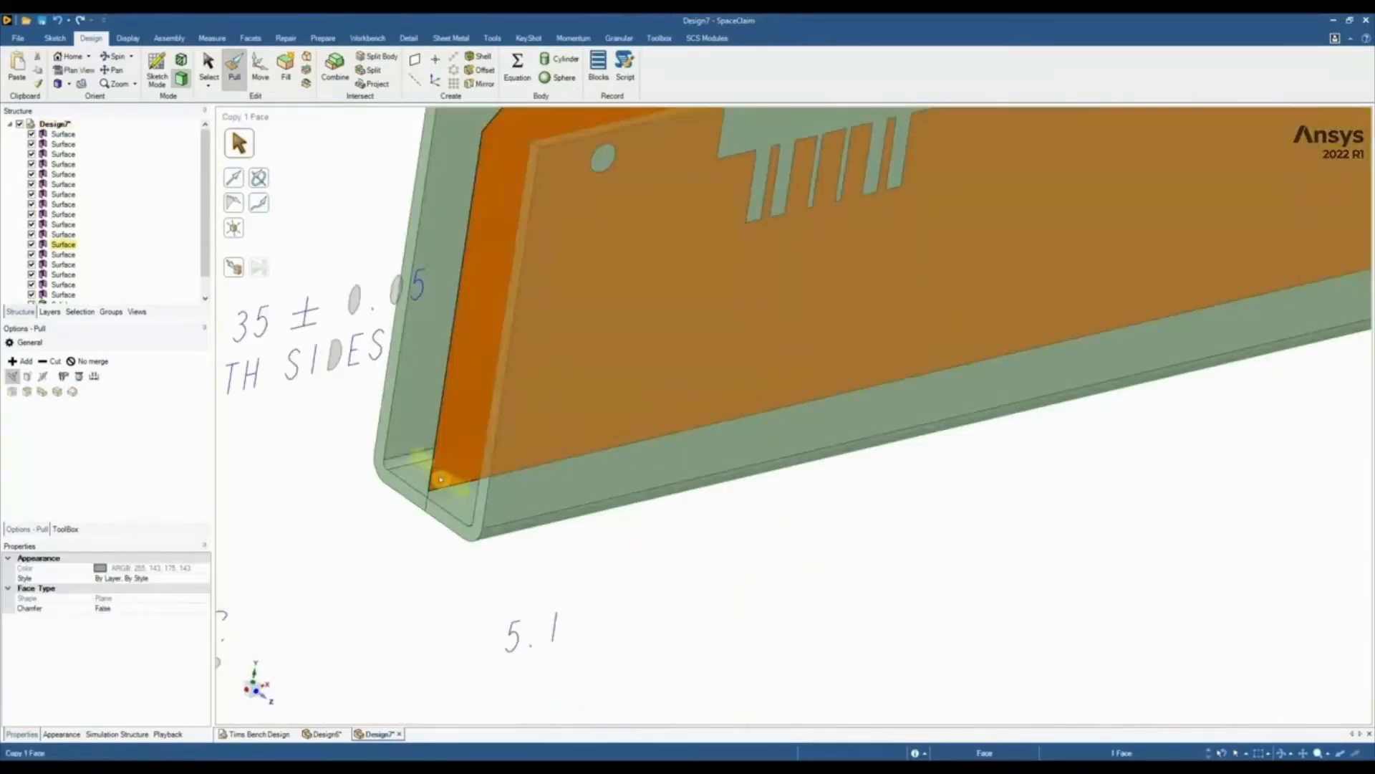
scroll(441, 478, down, 3)
ctrl+click(462, 488)
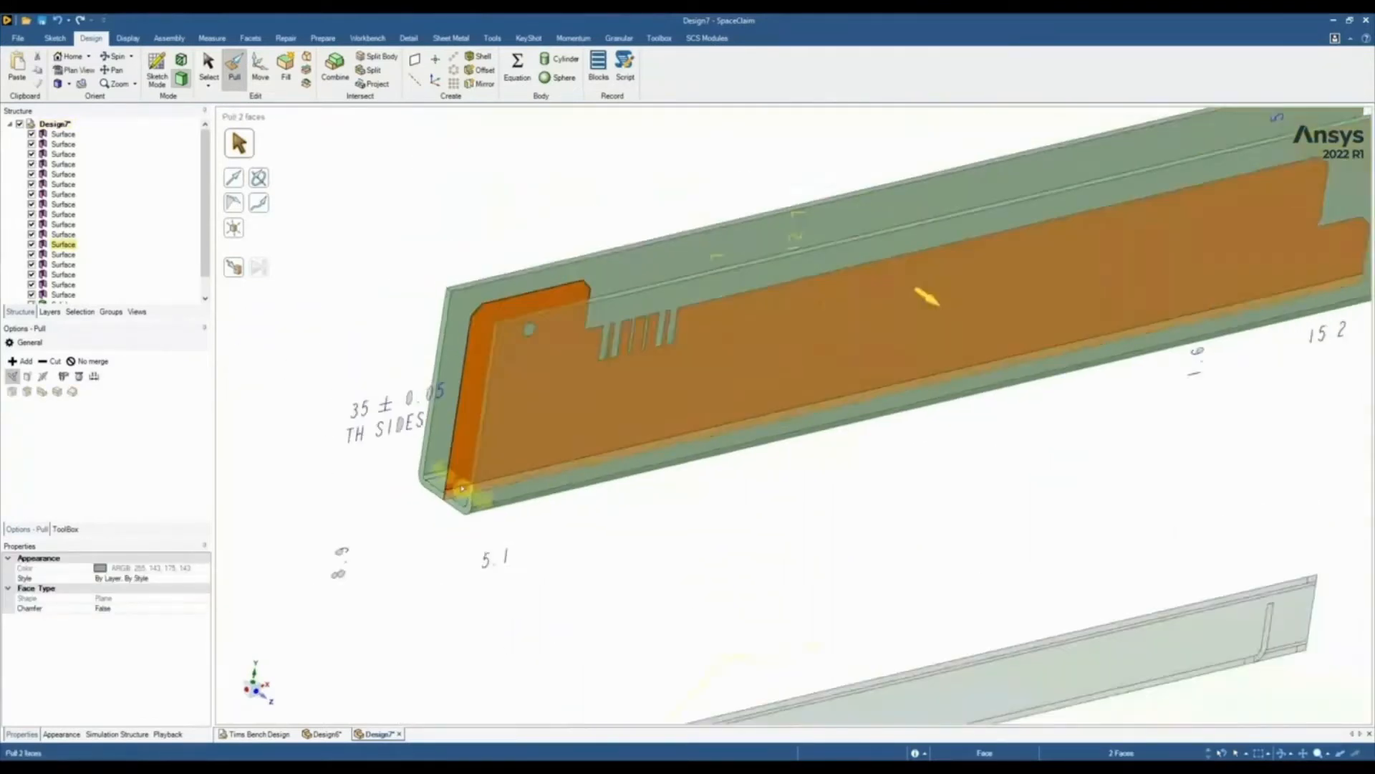
scroll(462, 489, down, 3)
middle_drag(462, 487, 467, 401)
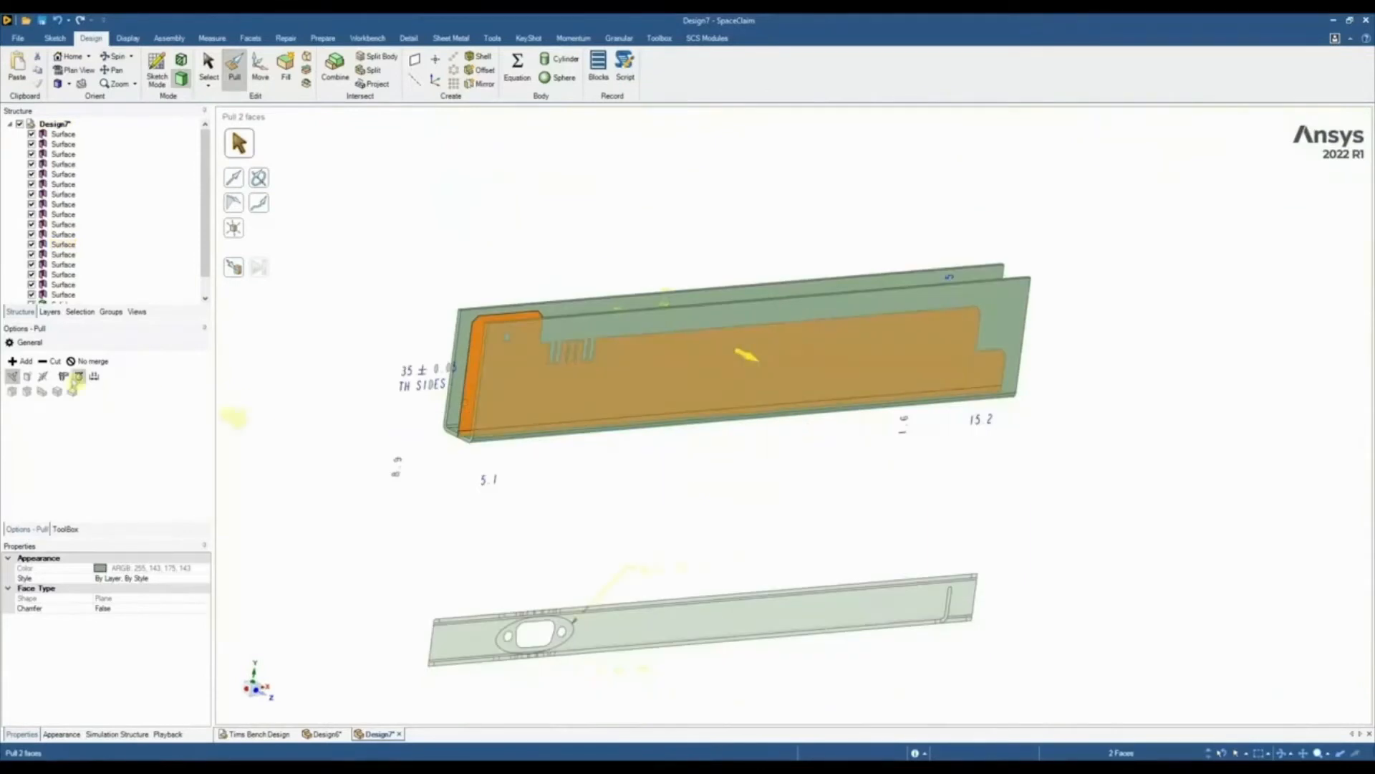
click(42, 376)
click(88, 361)
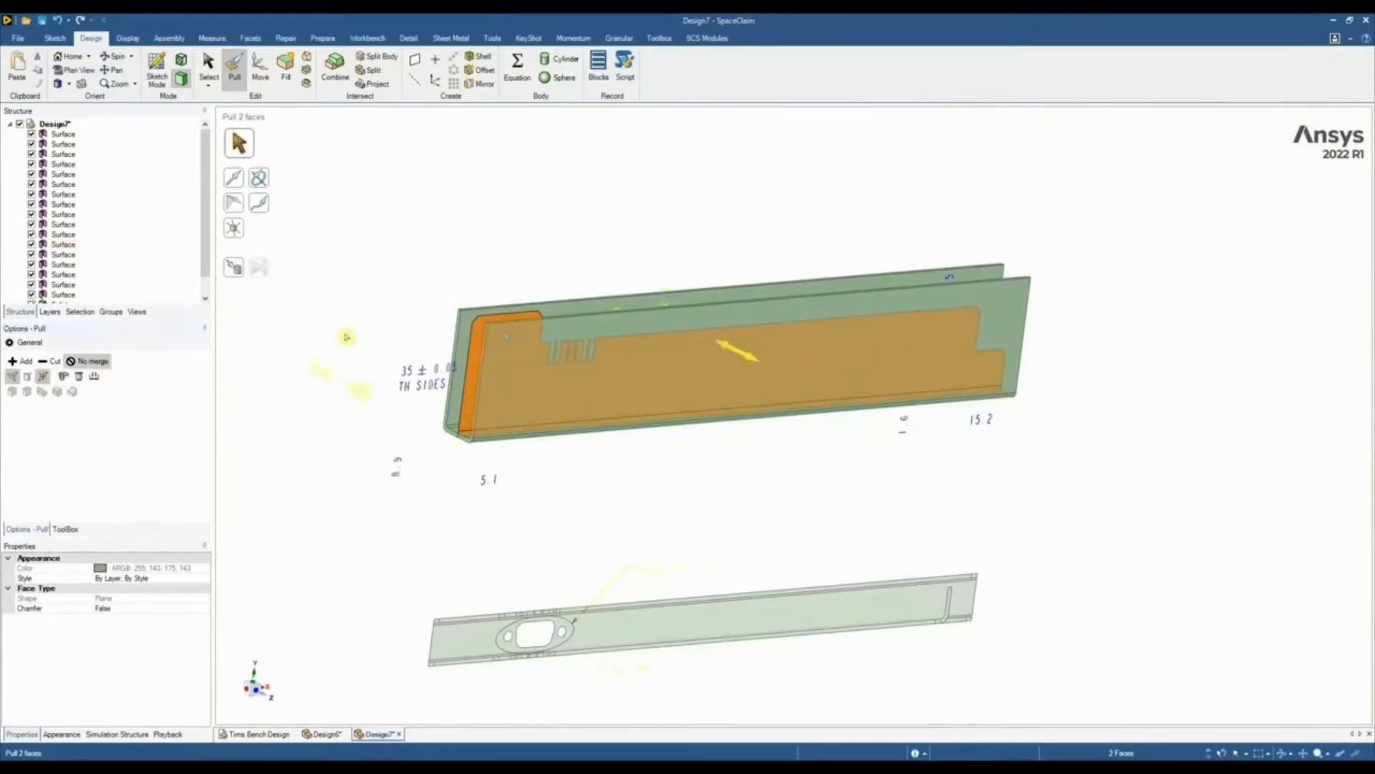
drag(346, 337, 371, 360)
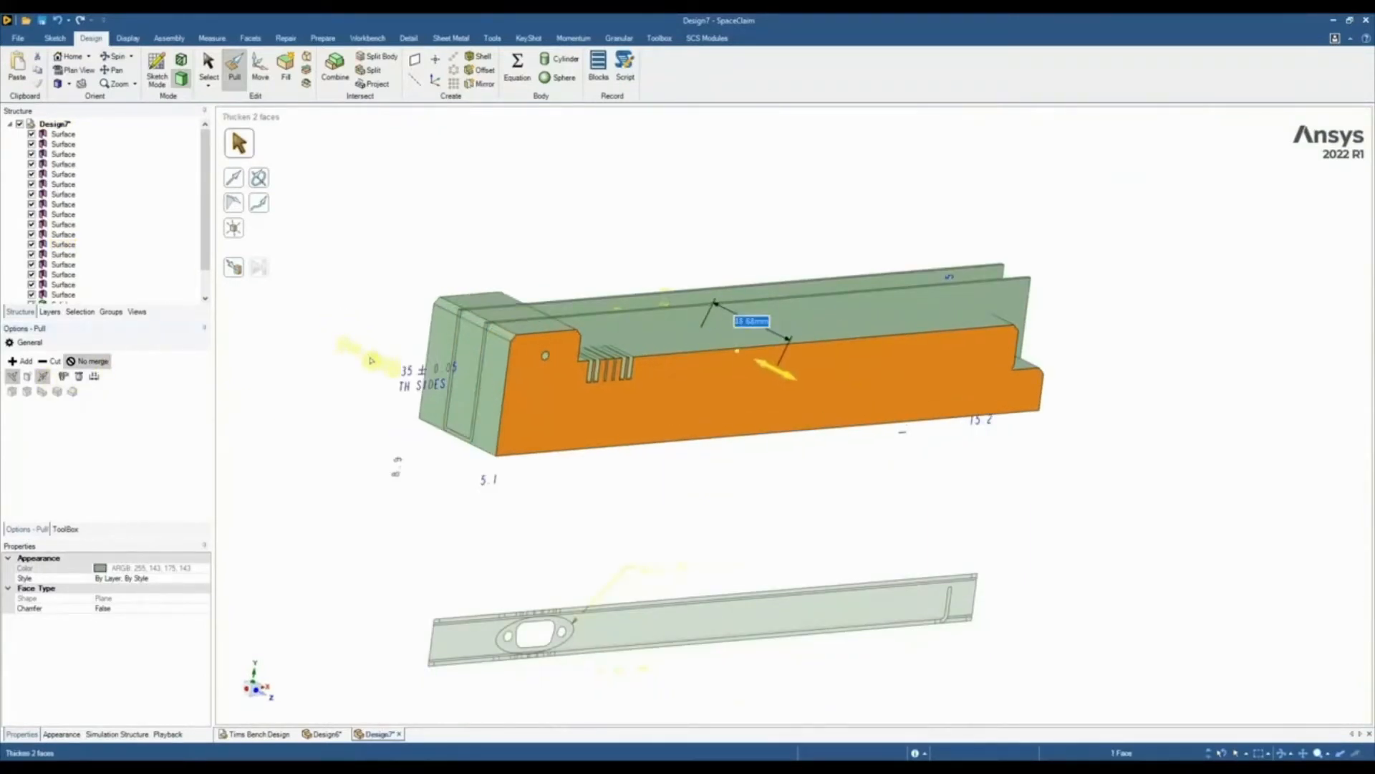
click(380, 287)
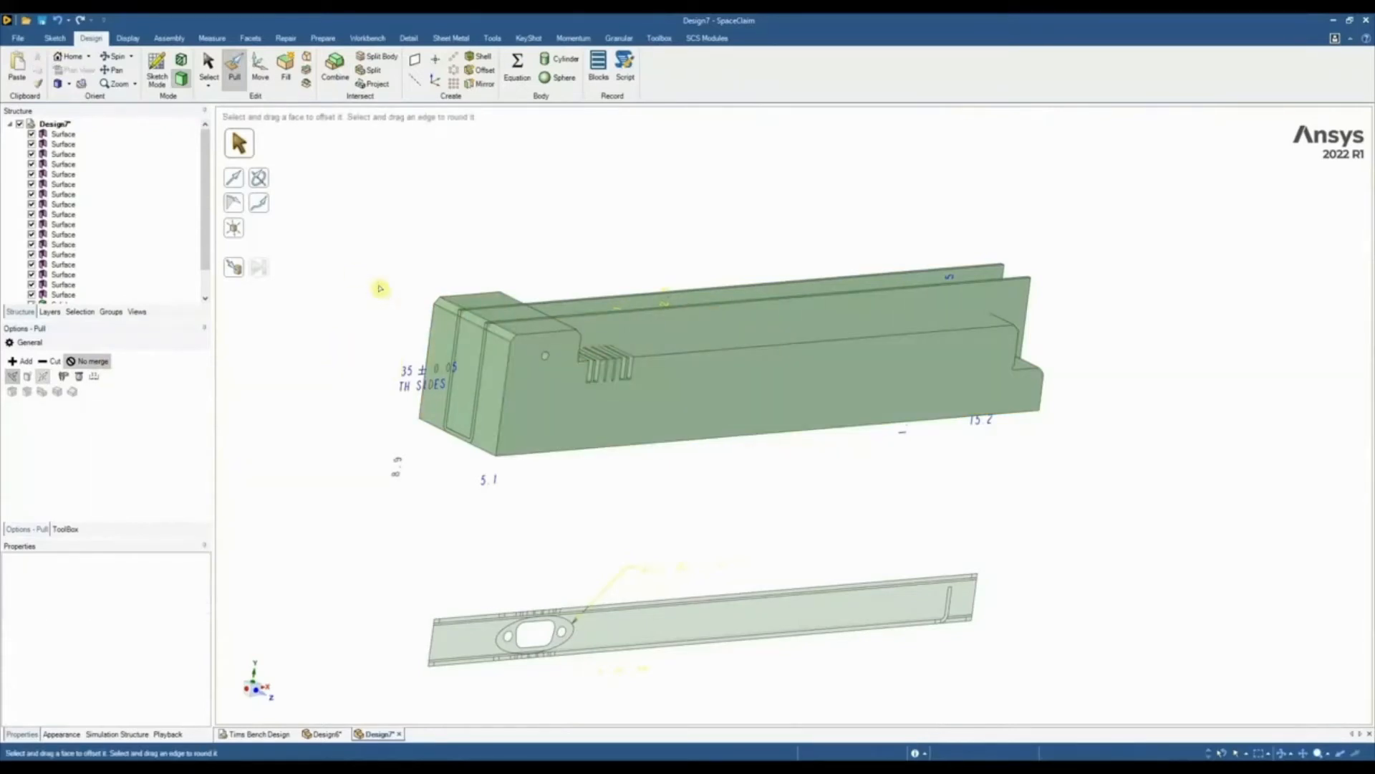
Cut the channel with the thickened side-view body, removing the waste outside its outline and the plugs in both wall holes
click(335, 72)
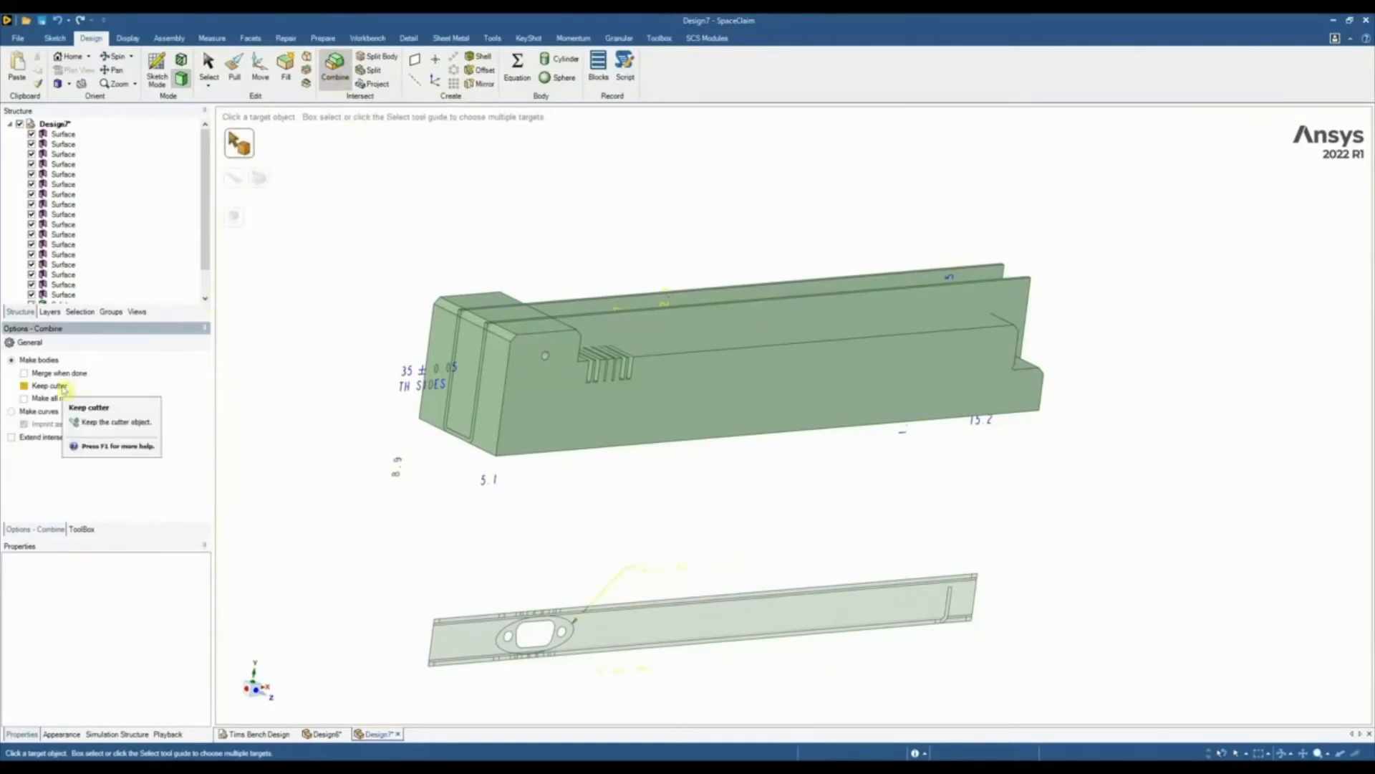
click(640, 327)
click(650, 393)
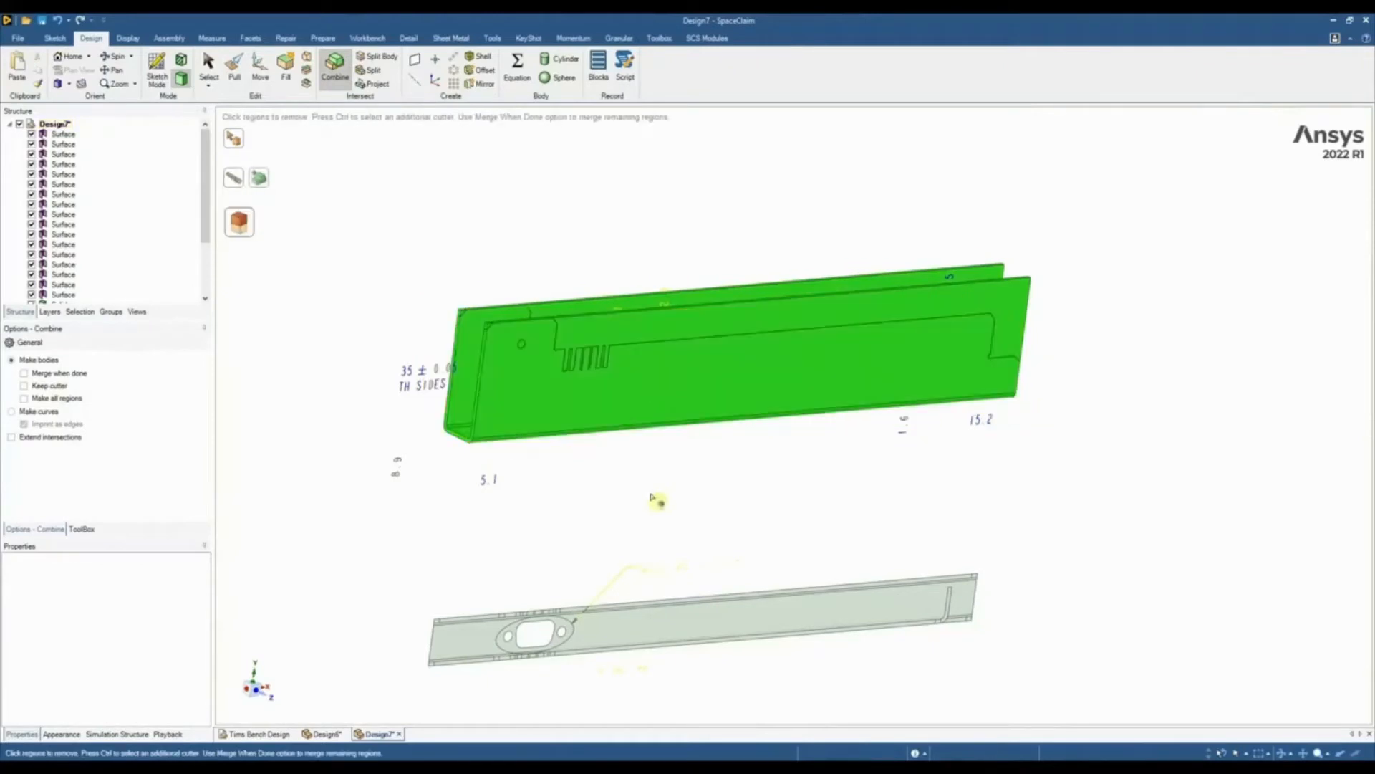
middle_drag(651, 490, 593, 453)
click(545, 315)
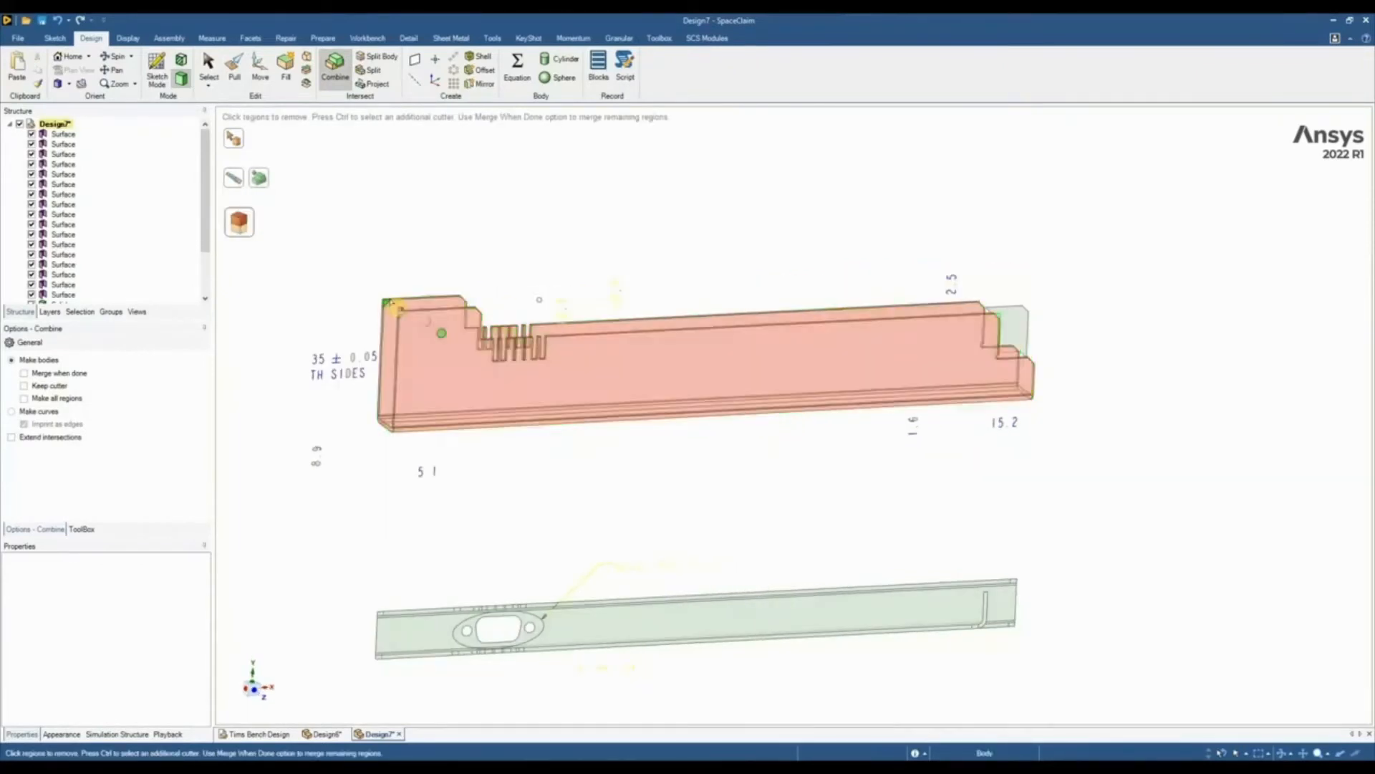
scroll(390, 306, up, 5)
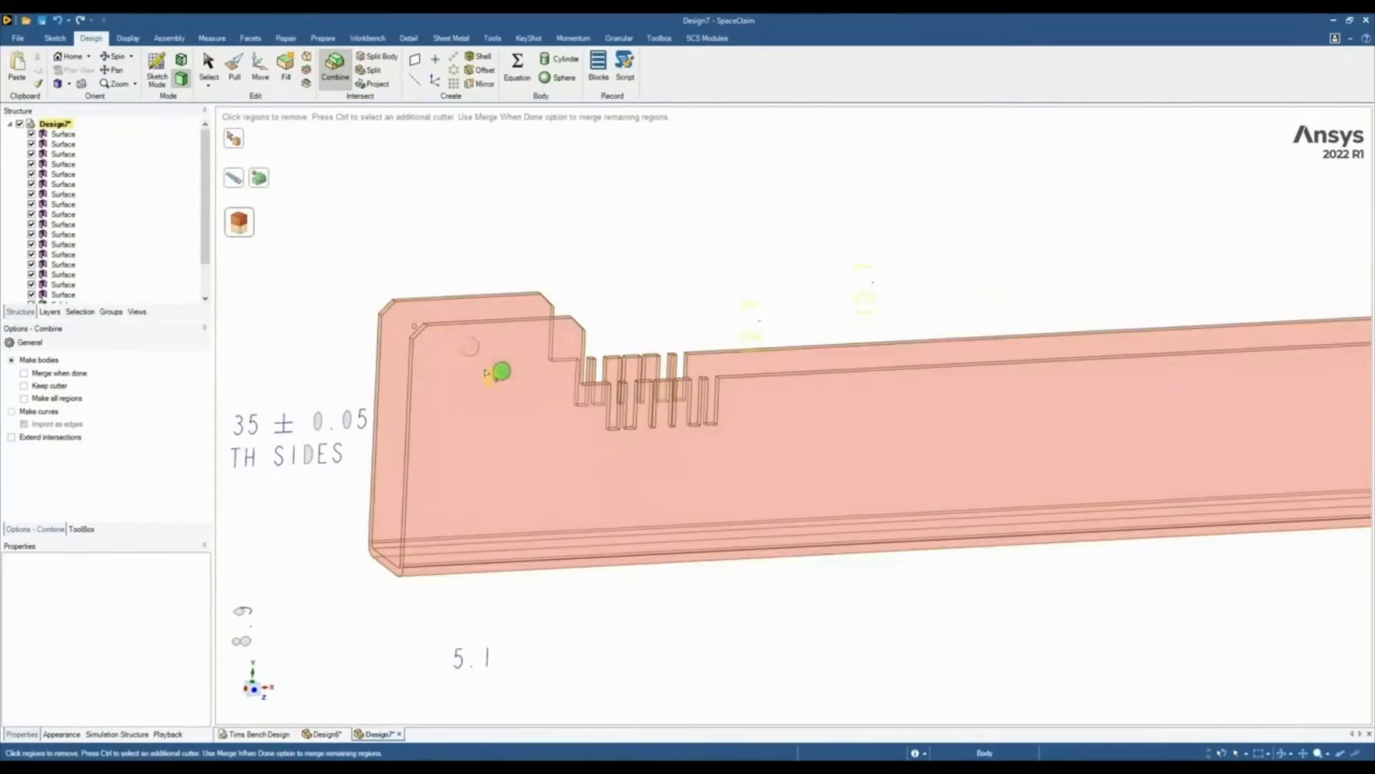
middle_drag(501, 373, 493, 360)
click(455, 315)
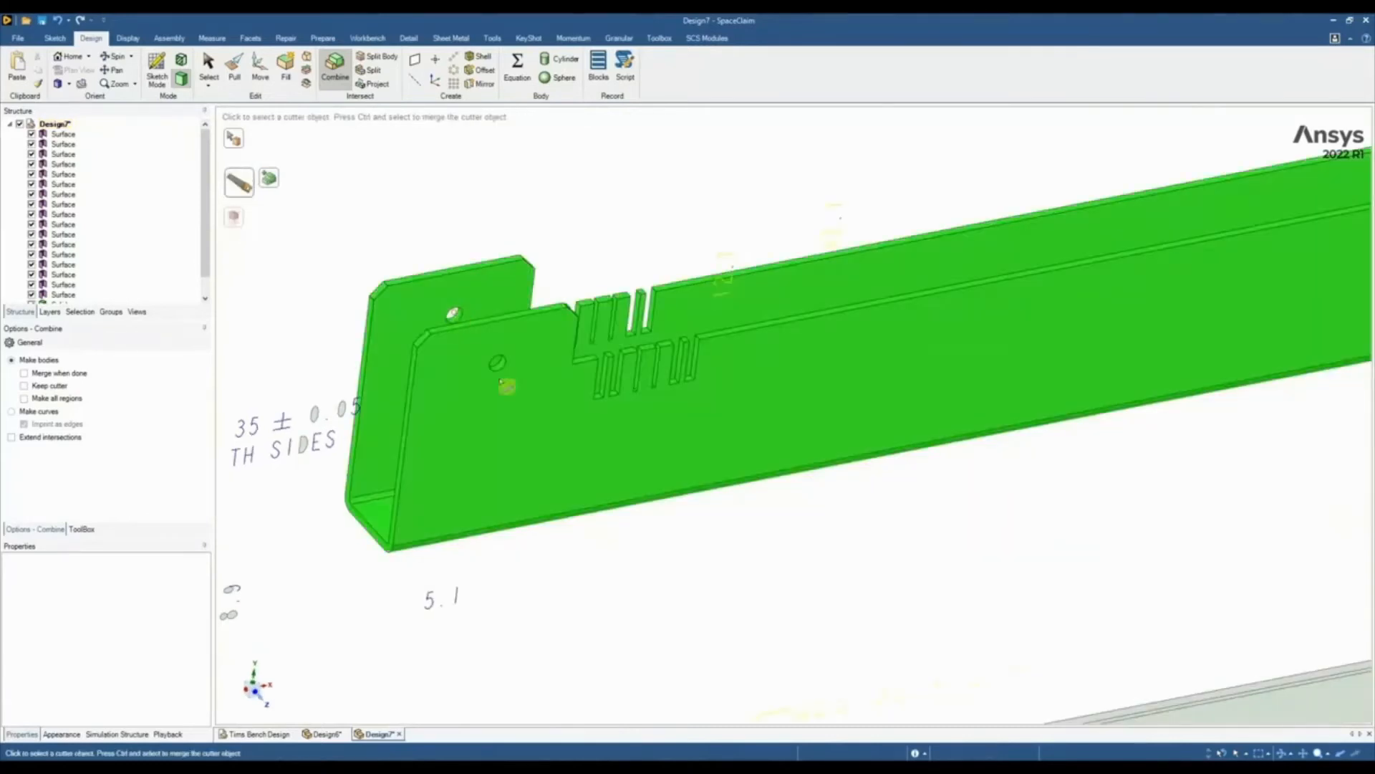
scroll(506, 384, down, 5)
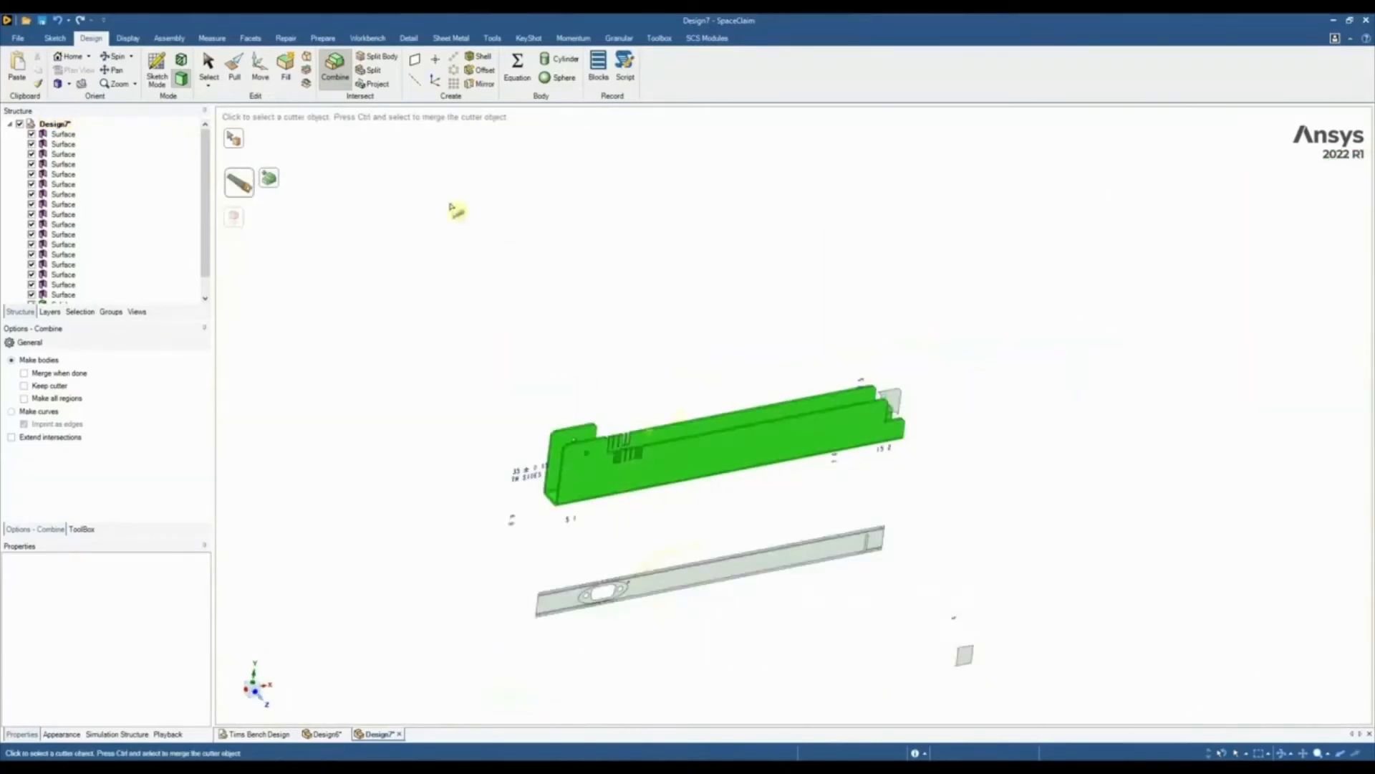
click(260, 68)
scroll(384, 163, down, 3)
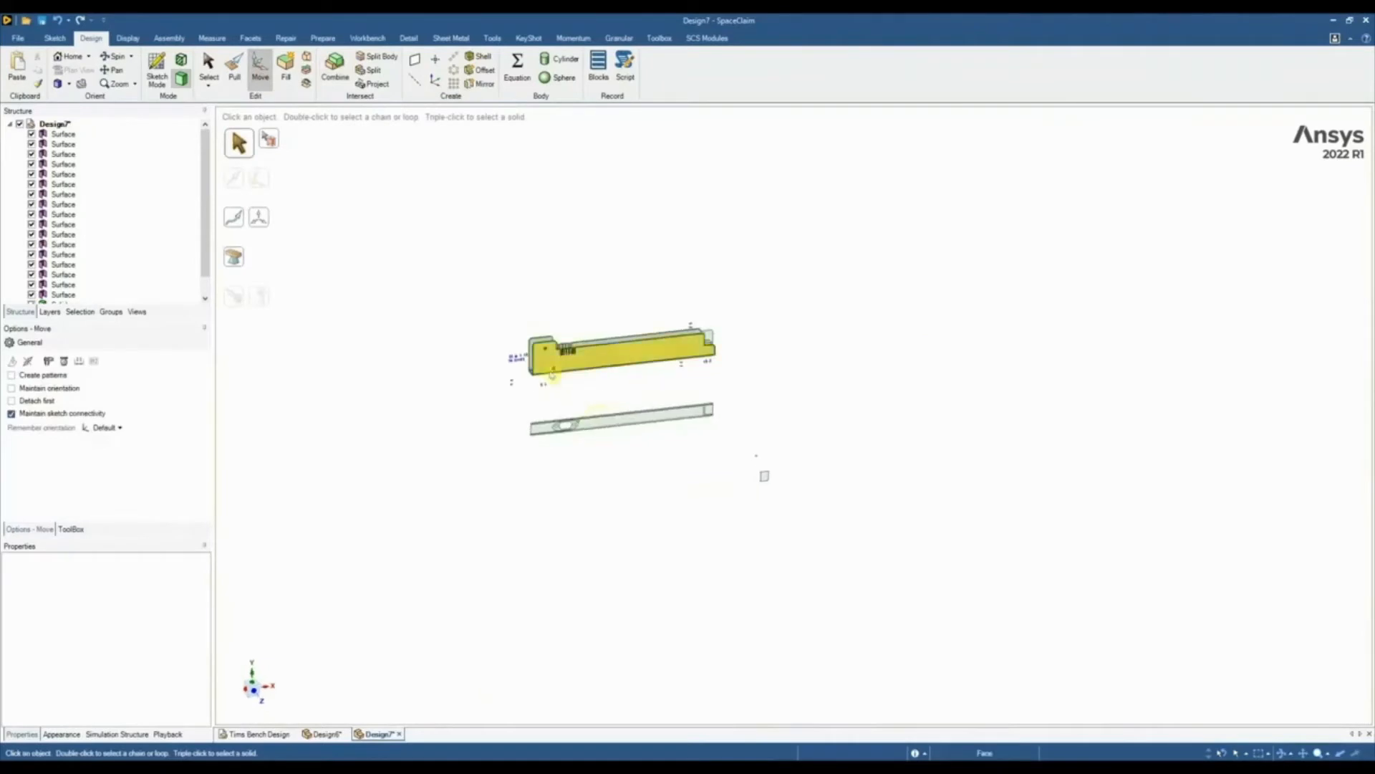
scroll(552, 374, up, 3)
click(258, 692)
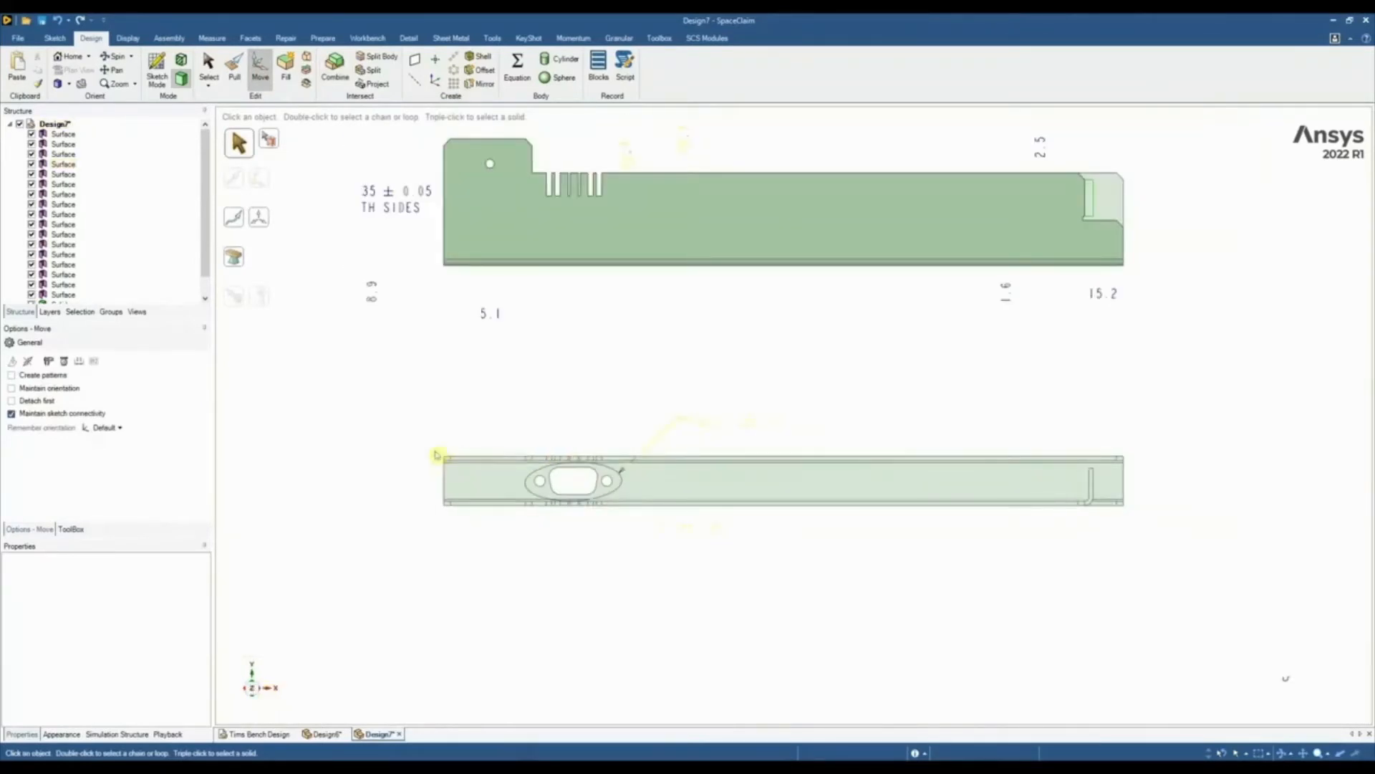
click(466, 478)
scroll(831, 528, up, 3)
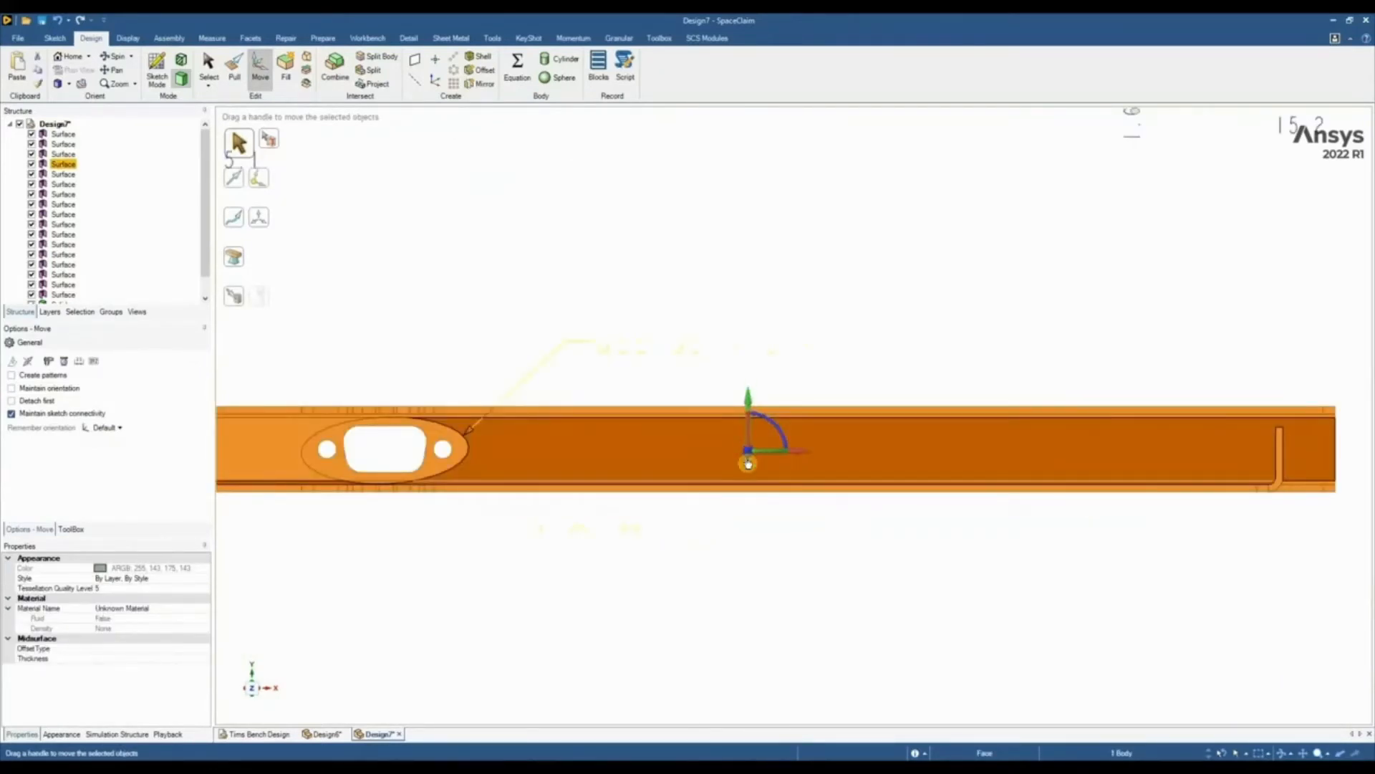
scroll(766, 476, down, 2)
middle_drag(768, 477, 788, 463)
drag(788, 464, 776, 548)
middle_drag(766, 561, 731, 578)
click(533, 574)
Copy the edge loops of the plan view's rounded cutout and two round holes as curves and fill them into surfaces
scroll(461, 515, up, 5)
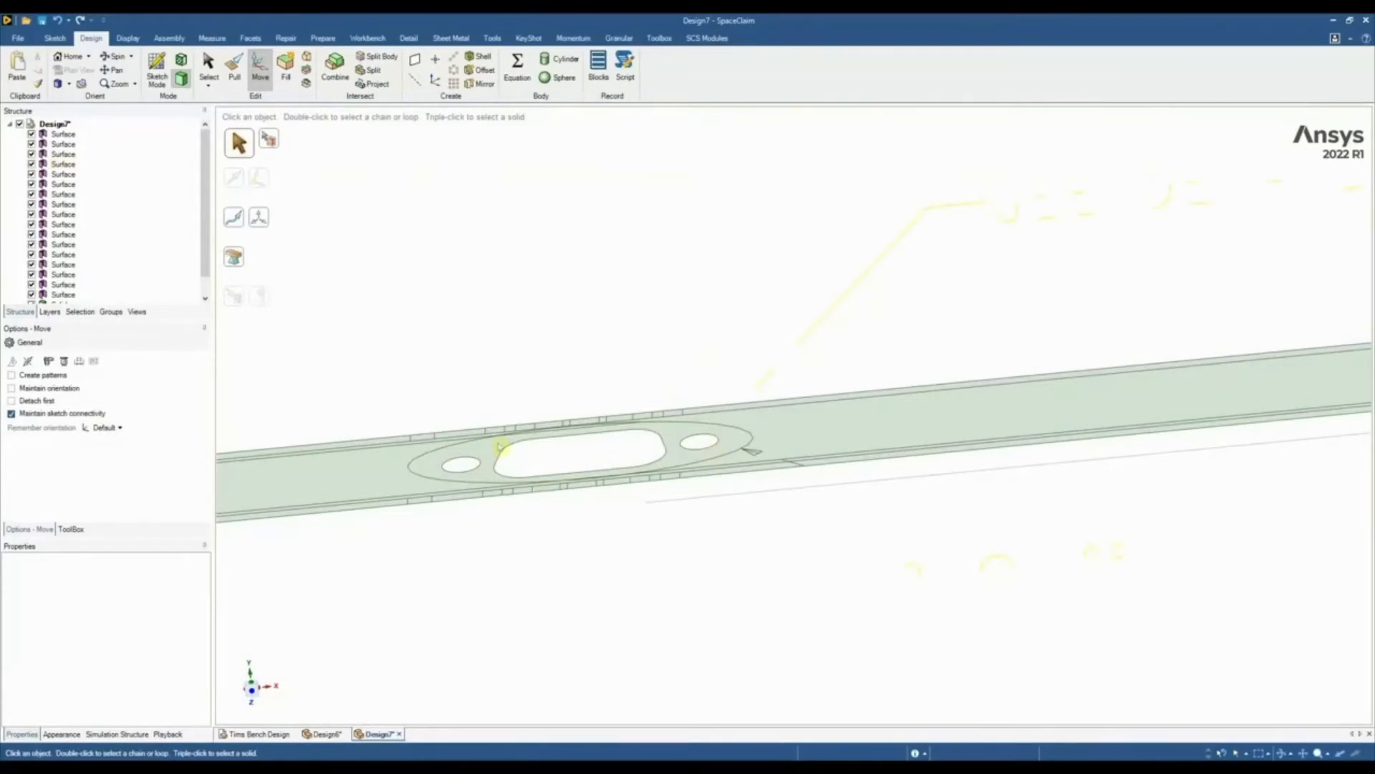
click(498, 446)
click(459, 466)
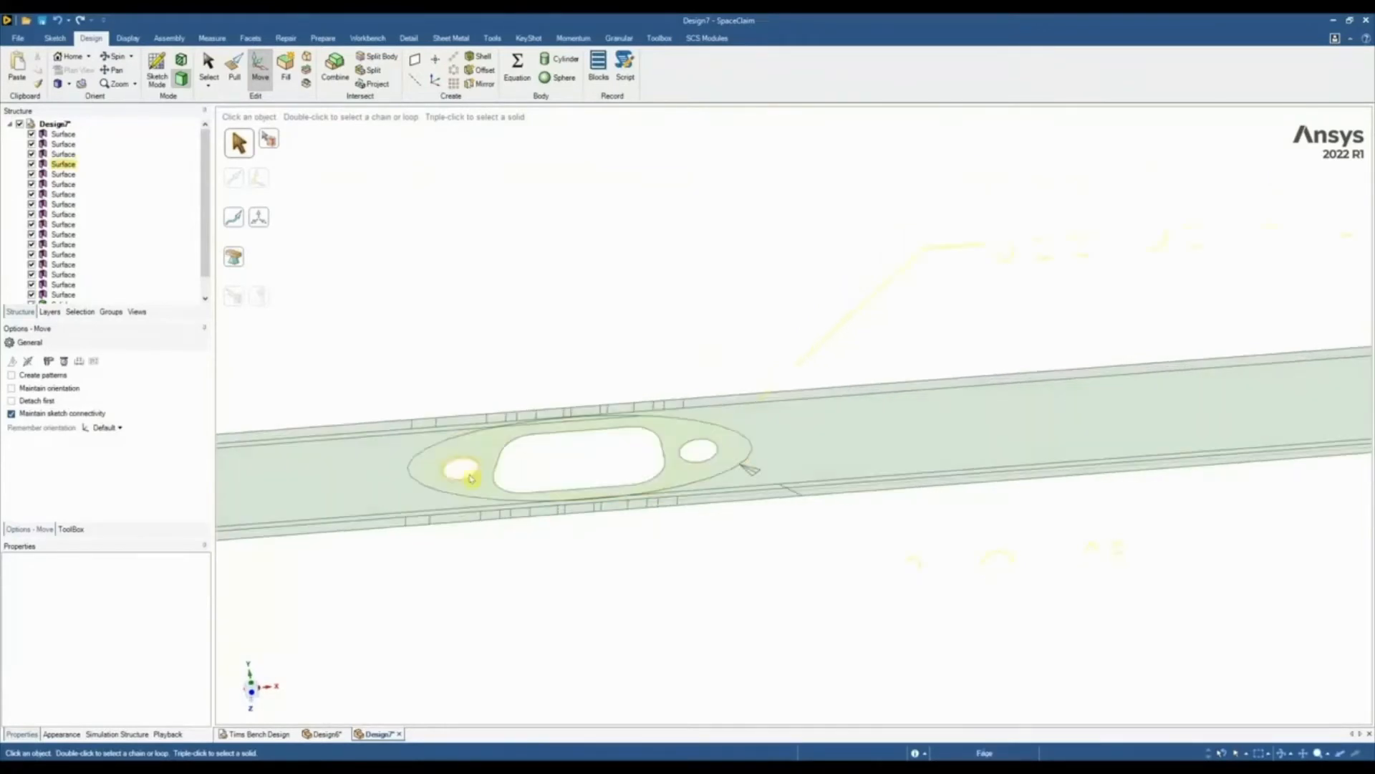
ctrl+double_click(560, 433)
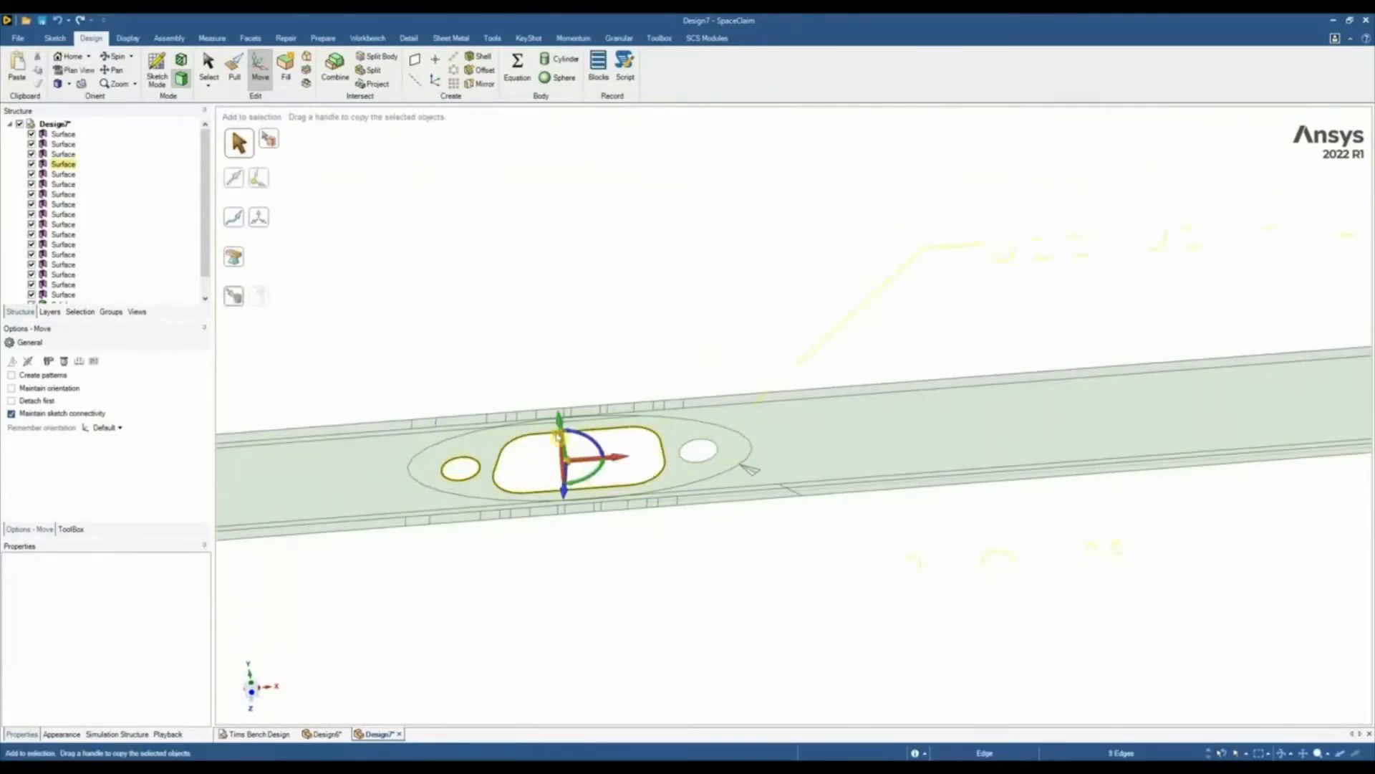
ctrl+click(693, 447)
scroll(694, 447, down, 5)
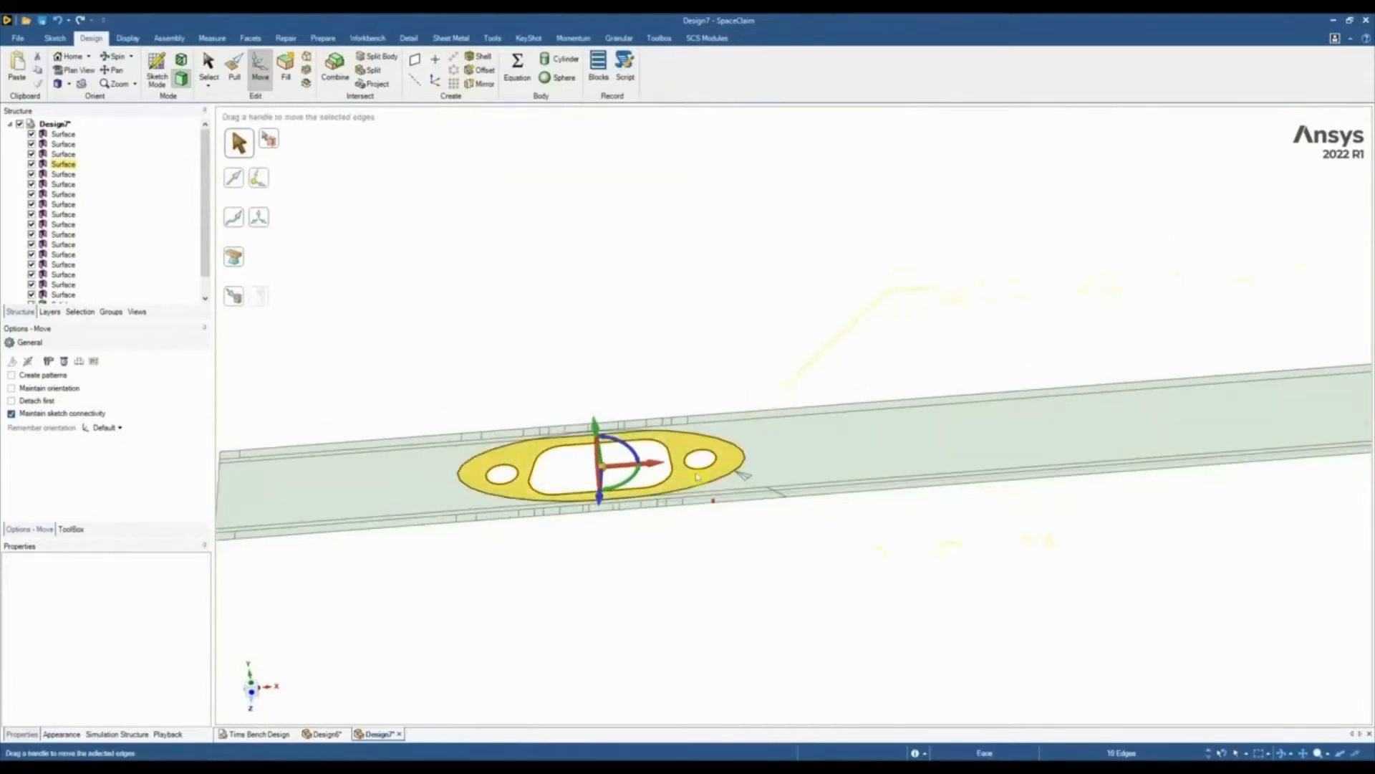
scroll(677, 534, up, 3)
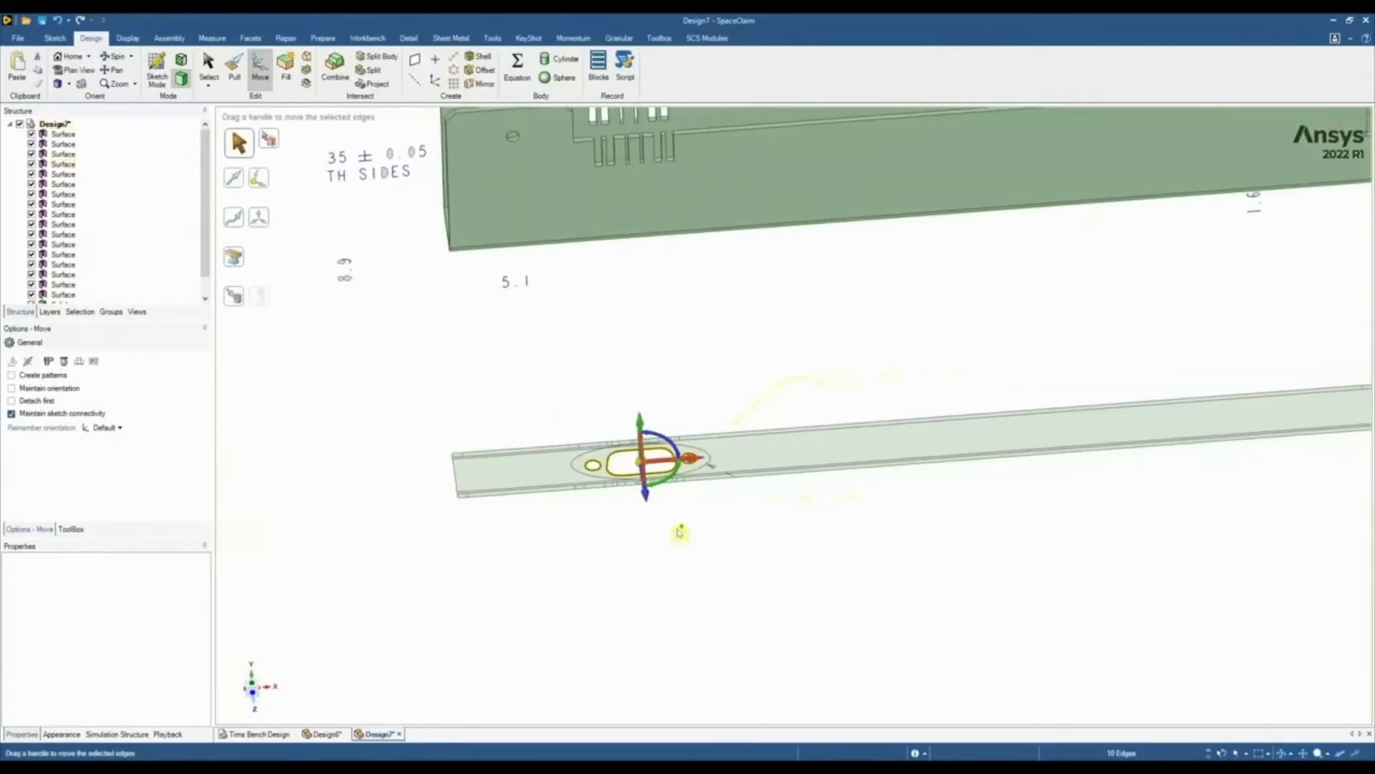
key(ctrl)
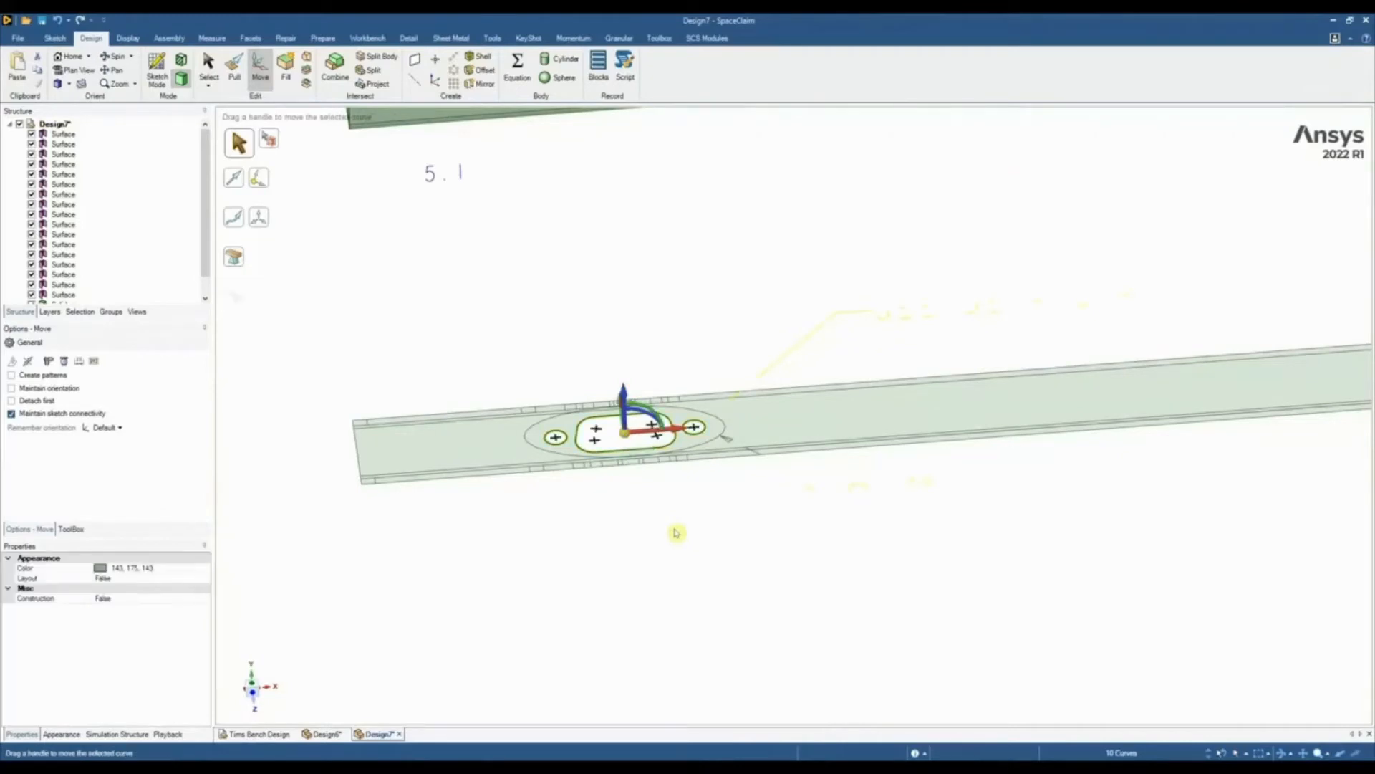
click(287, 66)
scroll(513, 391, up, 3)
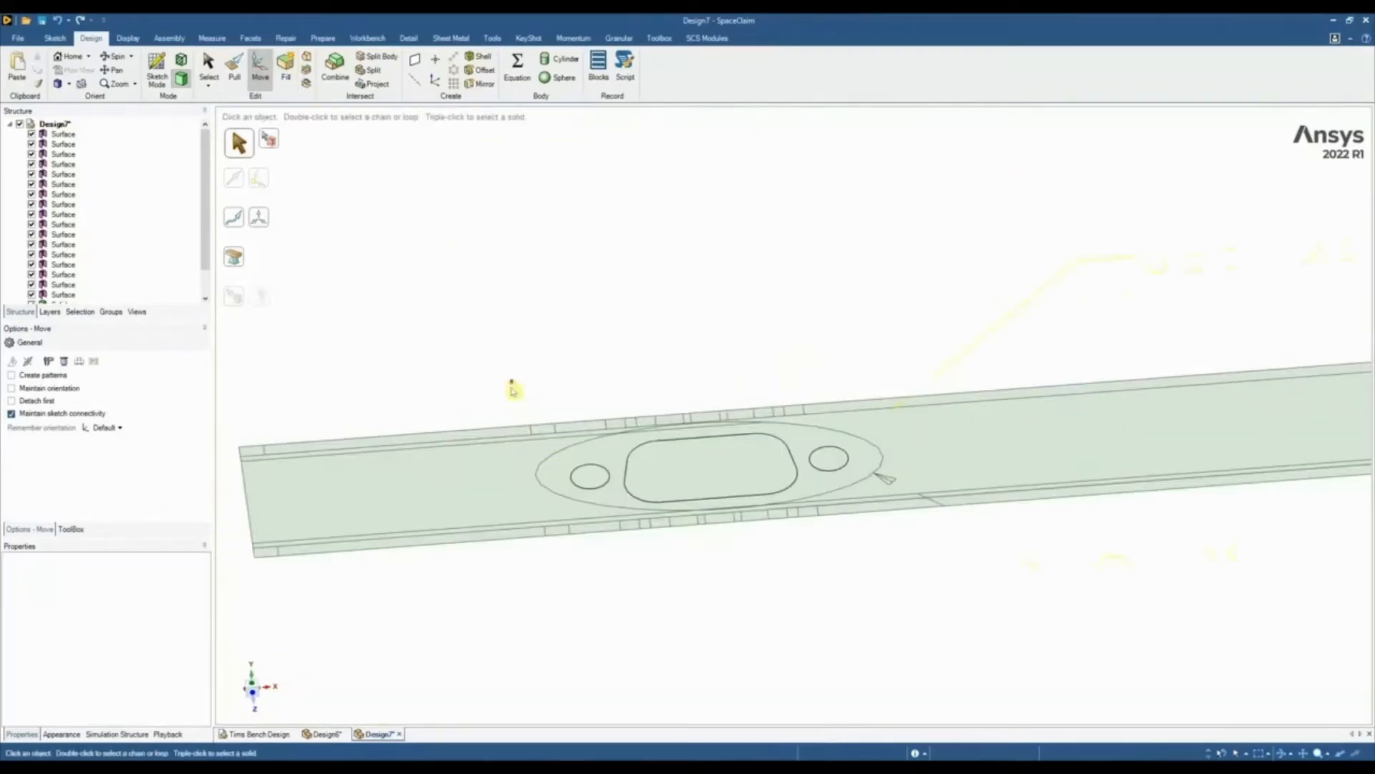
Pull the filled cutout and two hole faces up through the channel's bottom wall as a cut
click(589, 476)
key(p)
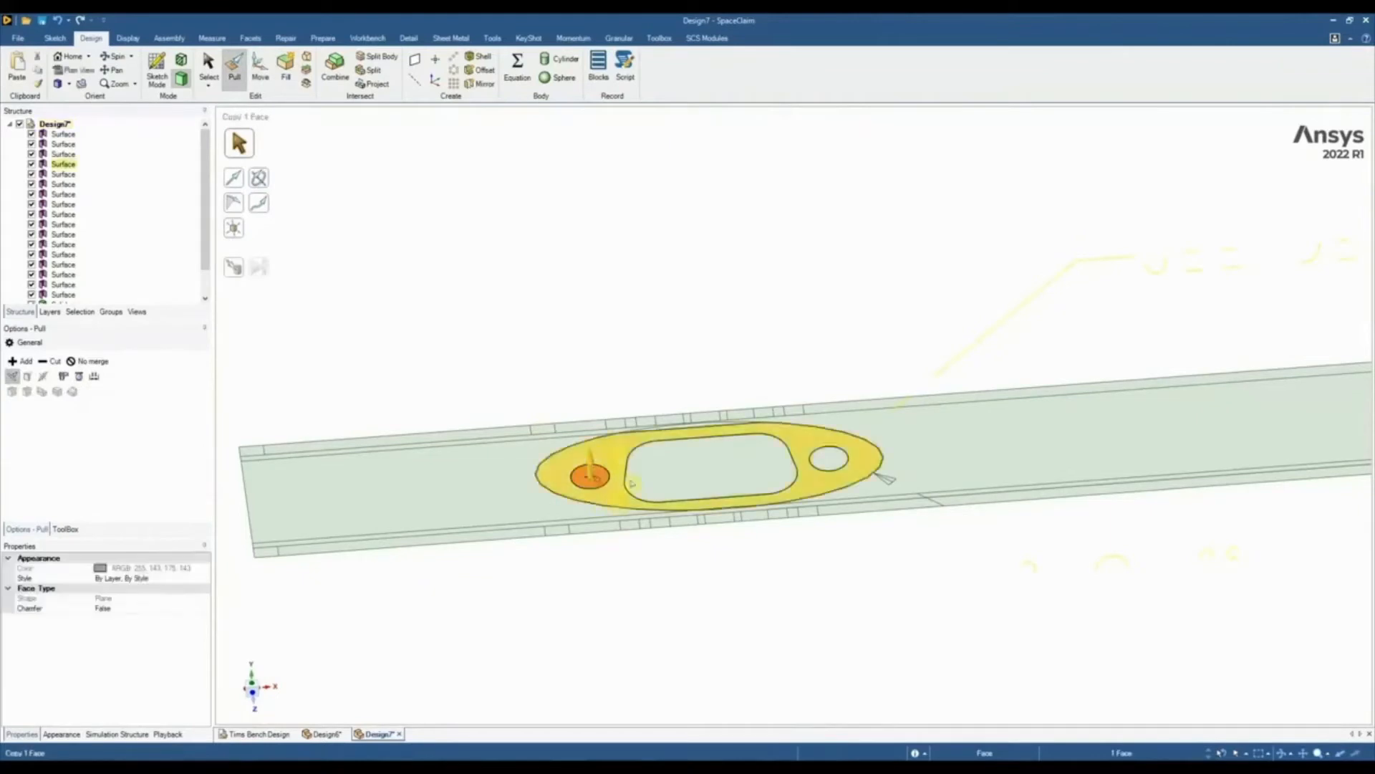
ctrl+click(742, 474)
ctrl+click(829, 462)
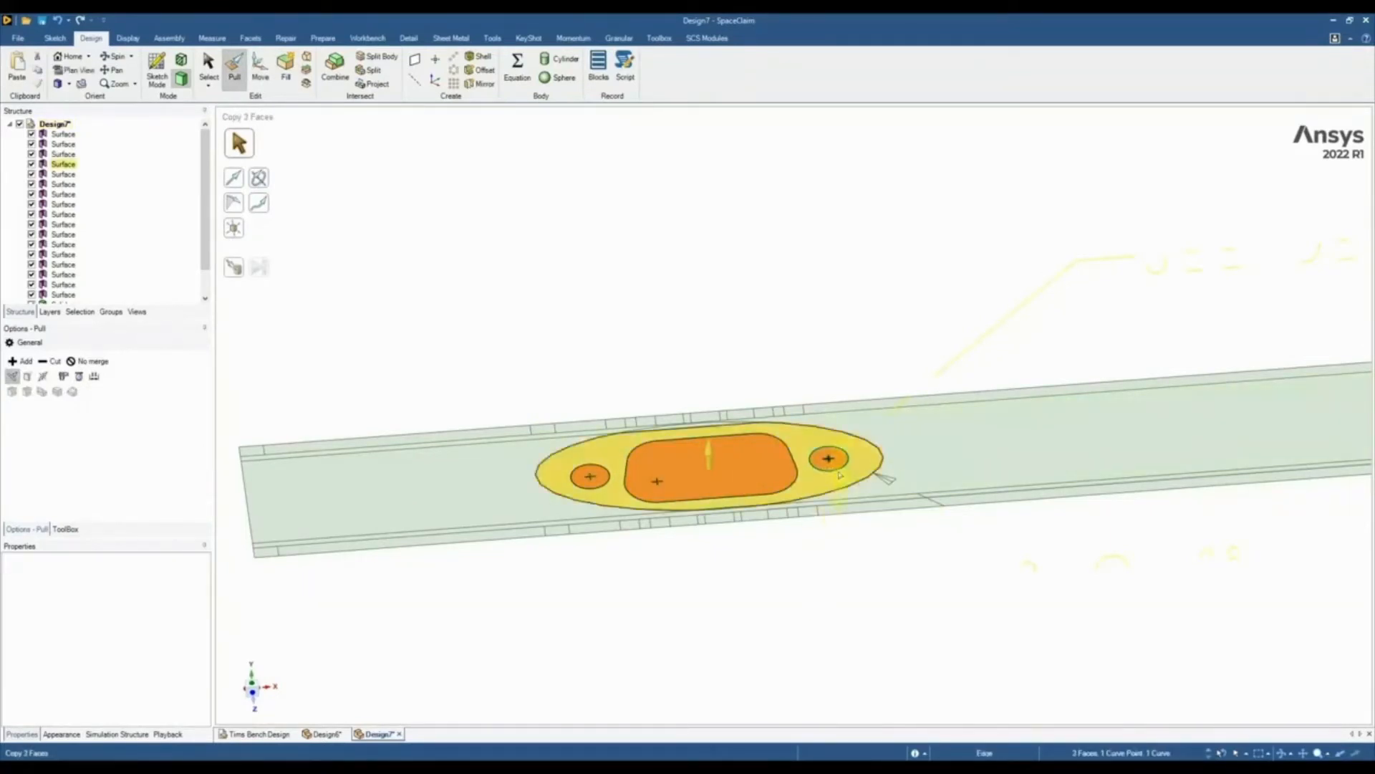
scroll(829, 559, down, 4)
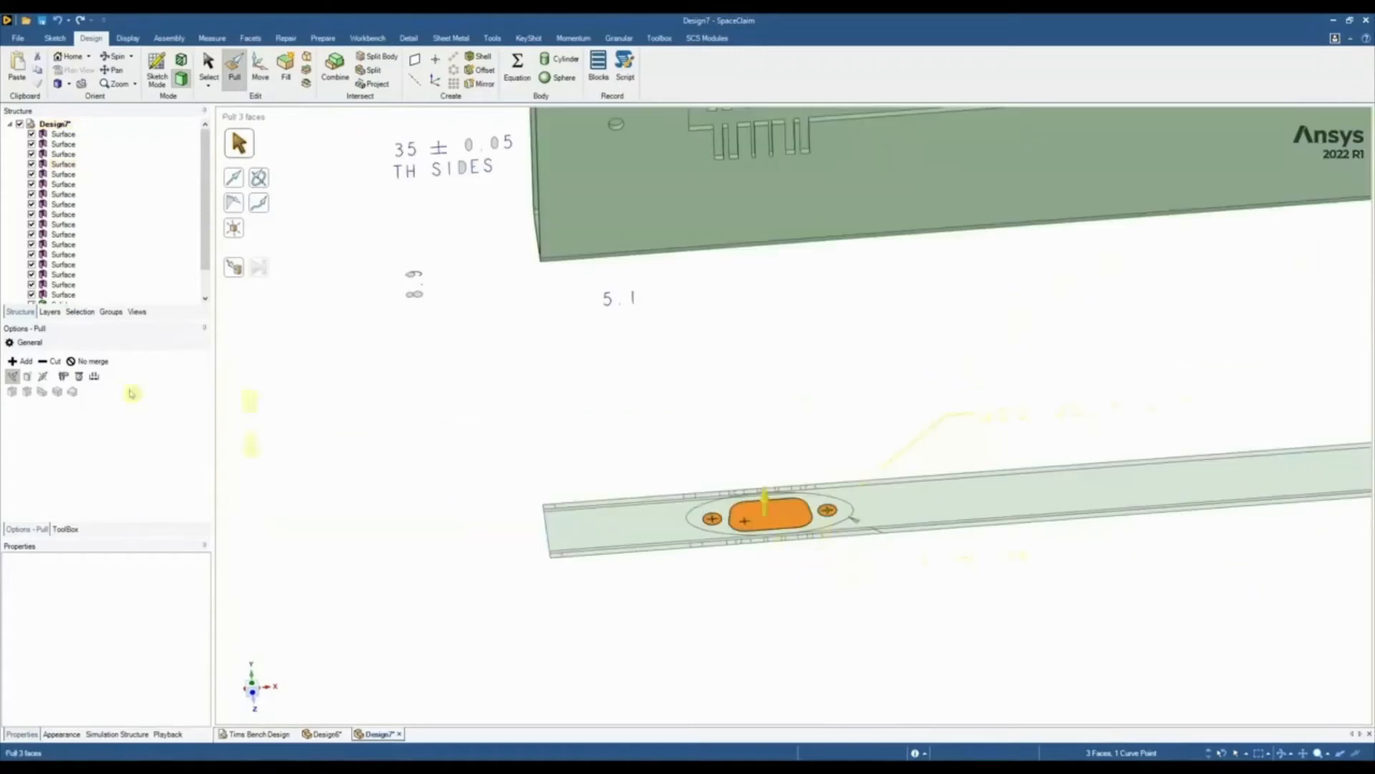
click(53, 361)
scroll(457, 524, down, 4)
drag(546, 615, 472, 245)
middle_drag(729, 360, 706, 485)
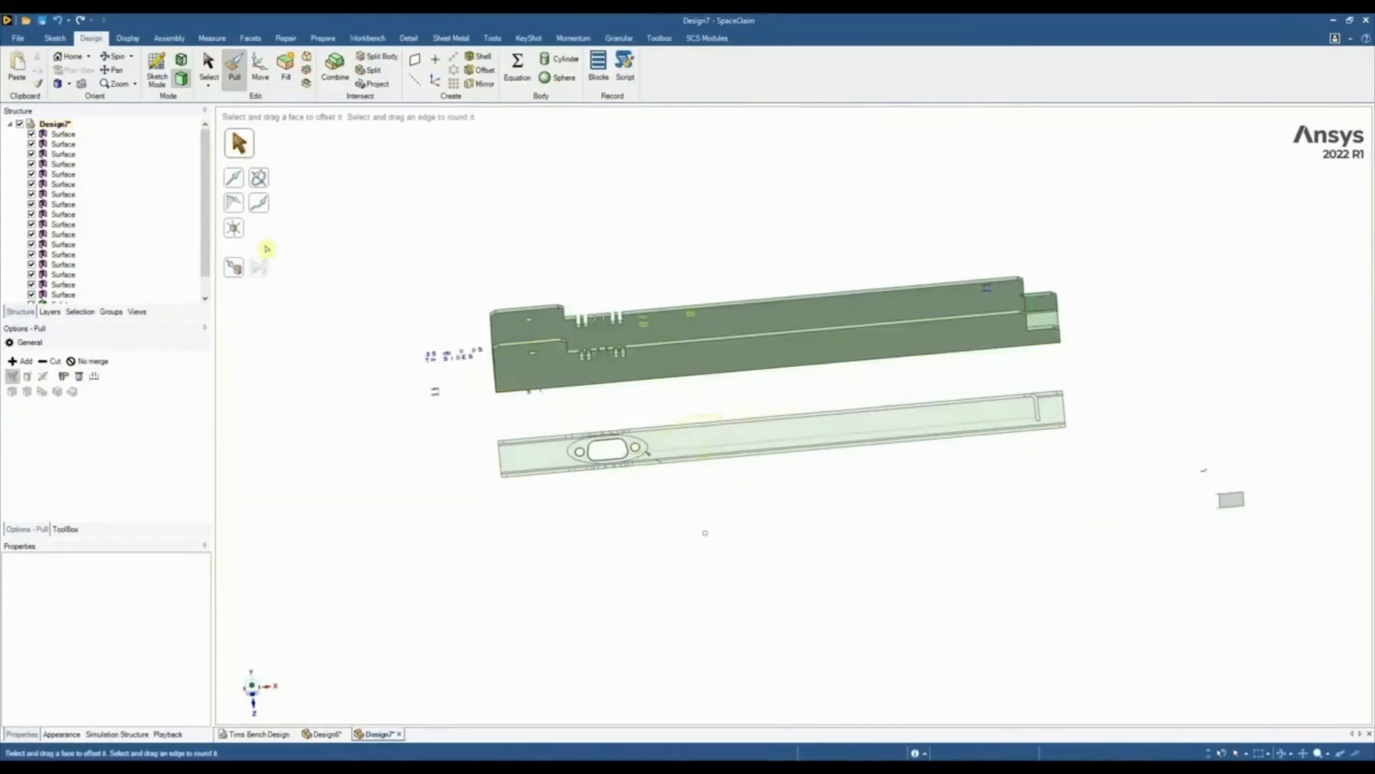
Delete all leftover drawing surfaces and the curves folder, keeping only the channel solid
click(207, 64)
click(63, 134)
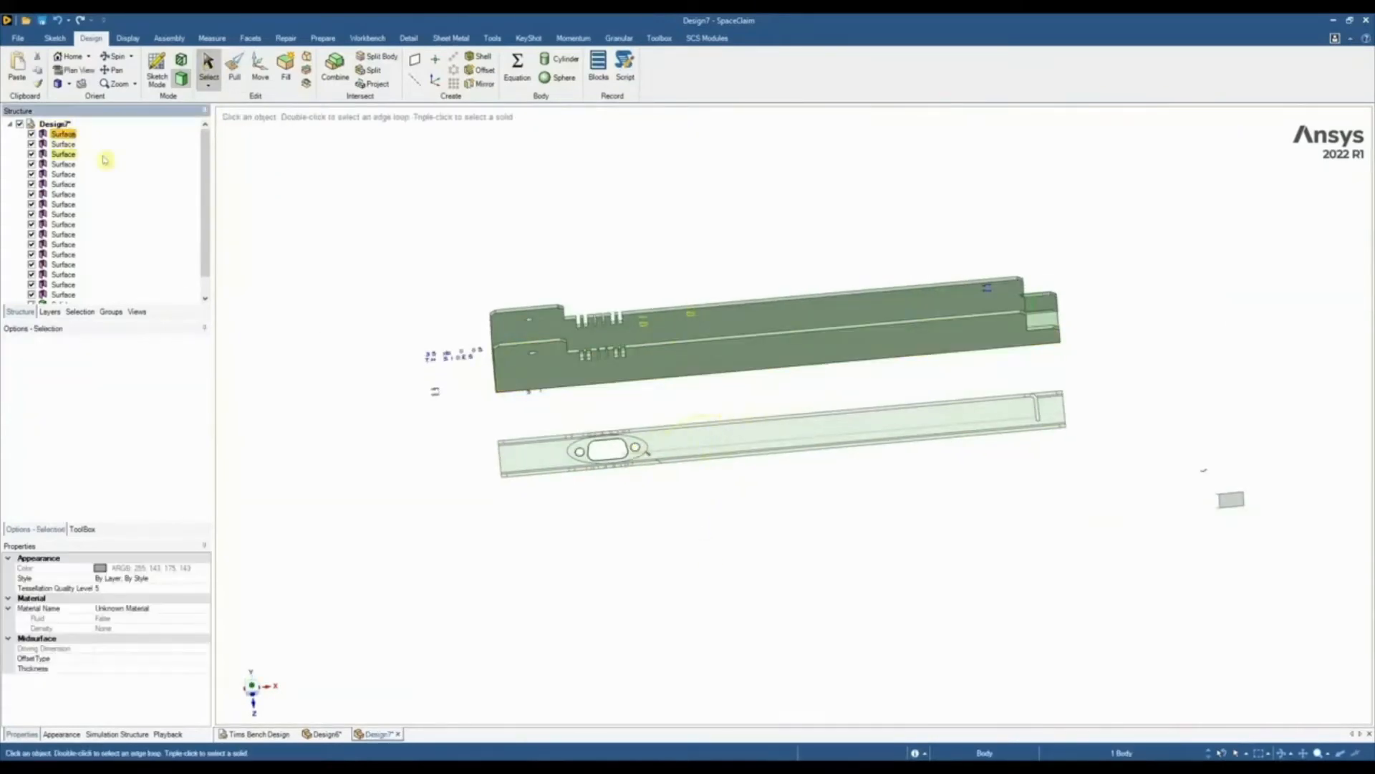
scroll(208, 156, down, 1)
shift+click(63, 274)
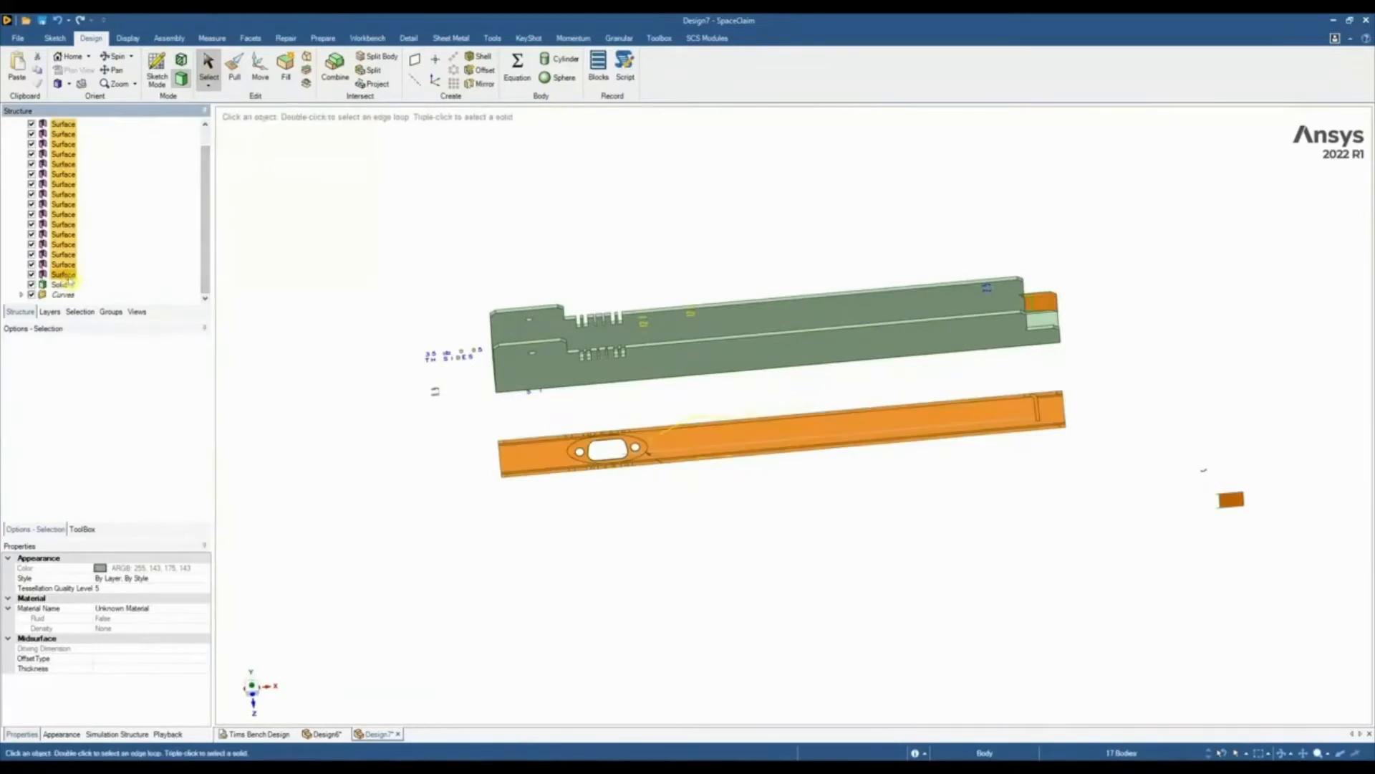
right_click(66, 277)
click(100, 342)
right_click(59, 145)
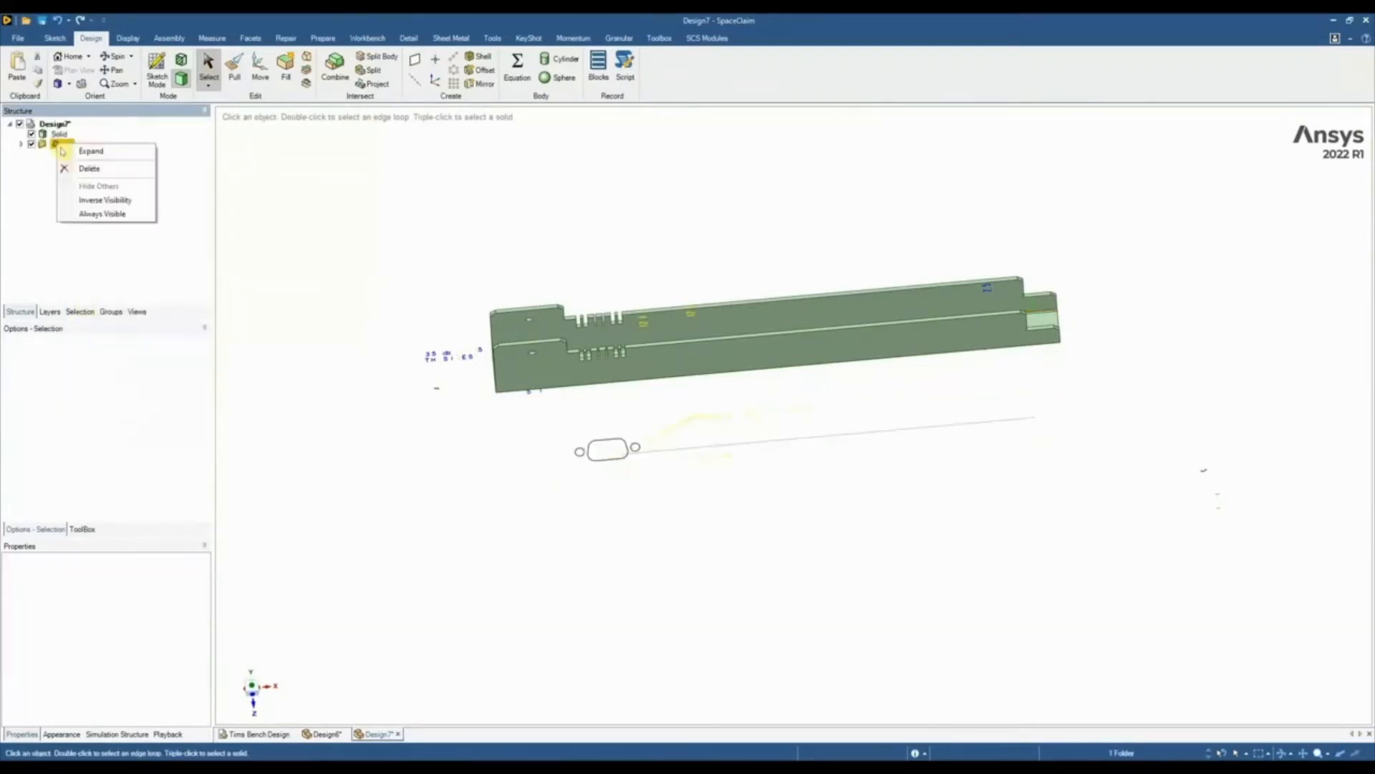
click(101, 169)
middle_drag(372, 395, 538, 420)
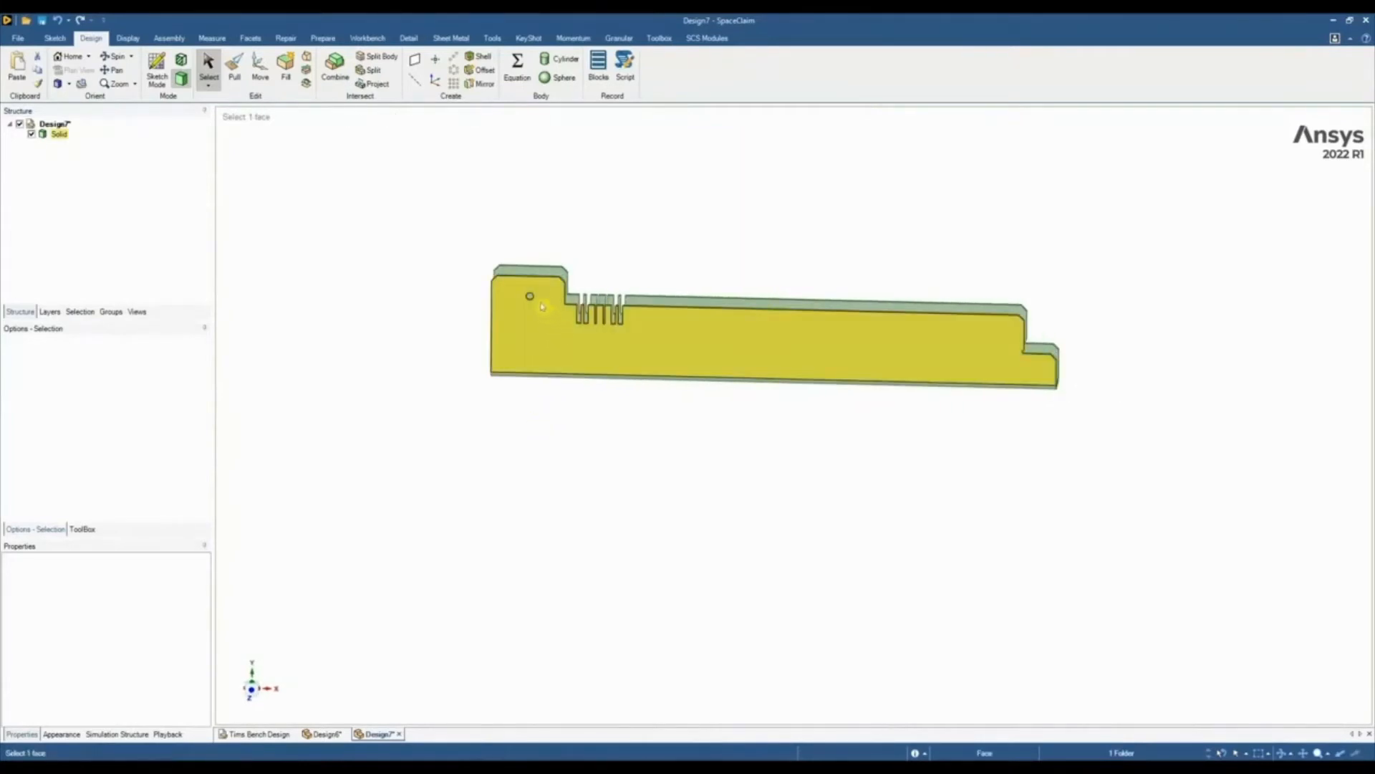
Convert the channel solid into a sheet metal part and leave the conversion
click(448, 39)
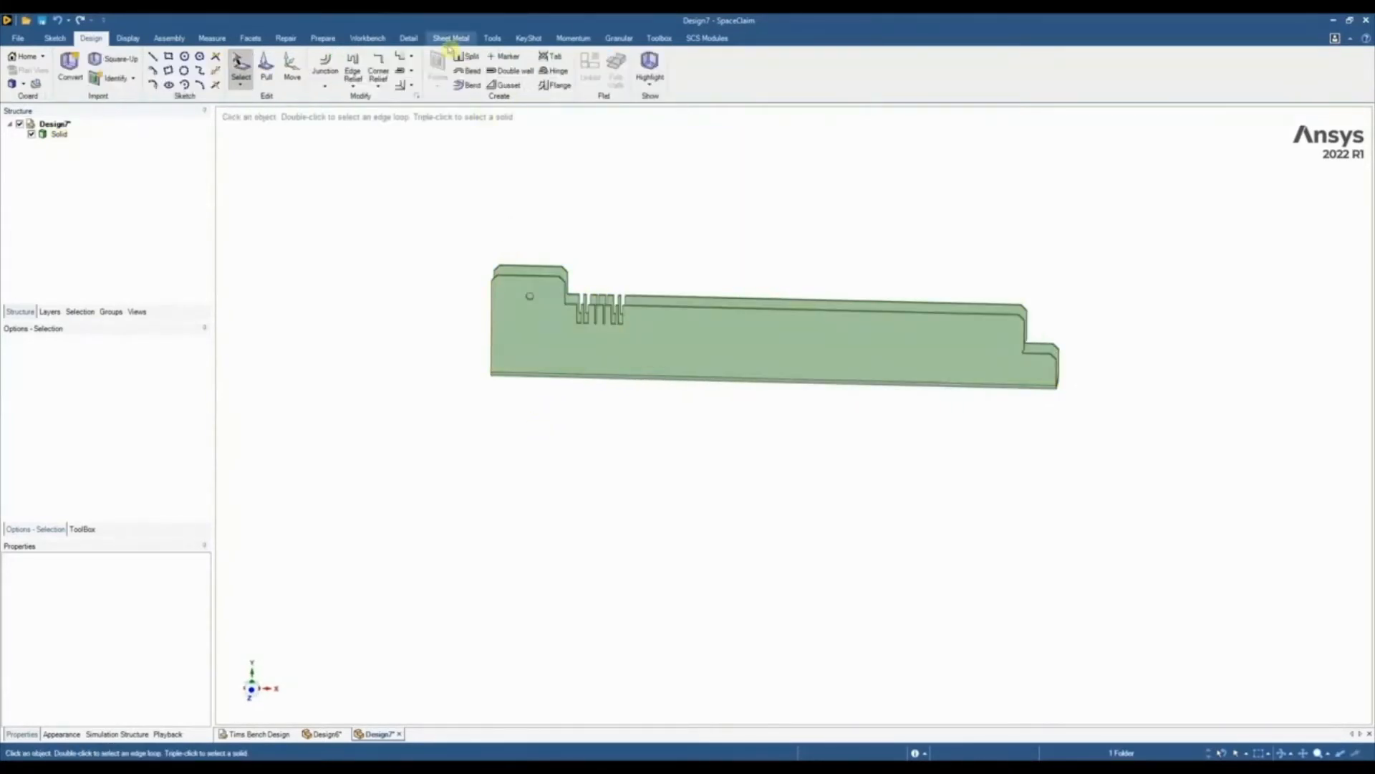
click(69, 65)
click(531, 356)
key(h)
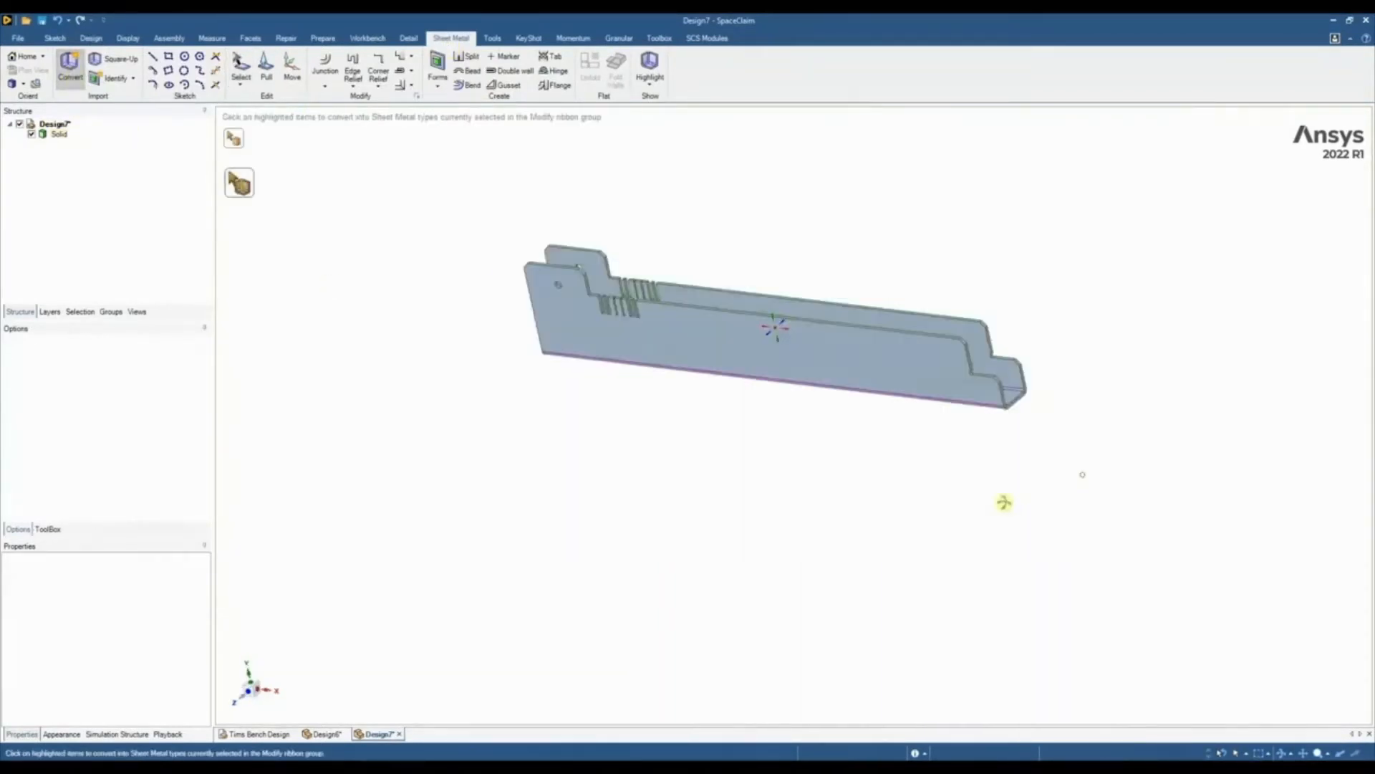
click(241, 65)
Unfold the sheet metal channel into a flat pattern, using its inner bottom face as the fixed face
middle_drag(946, 224, 921, 268)
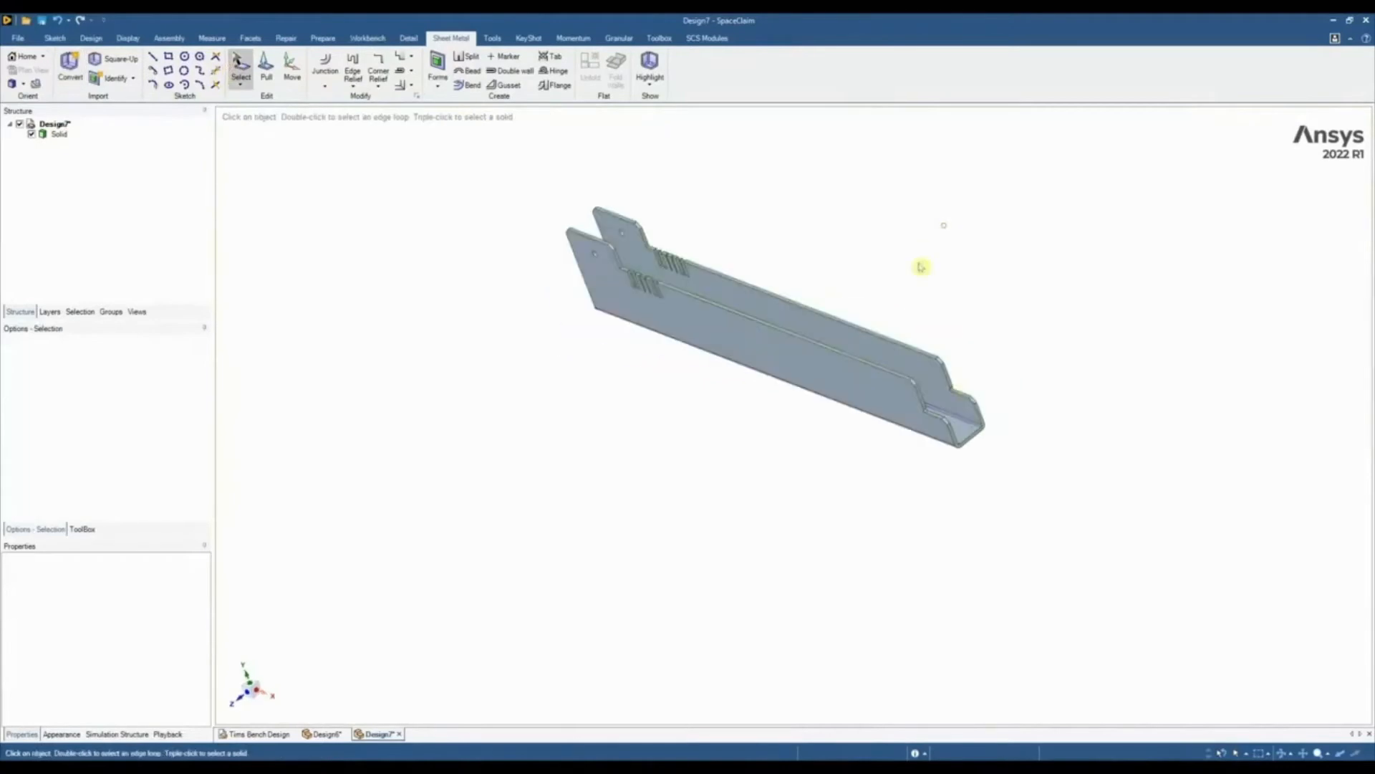
click(960, 423)
click(590, 64)
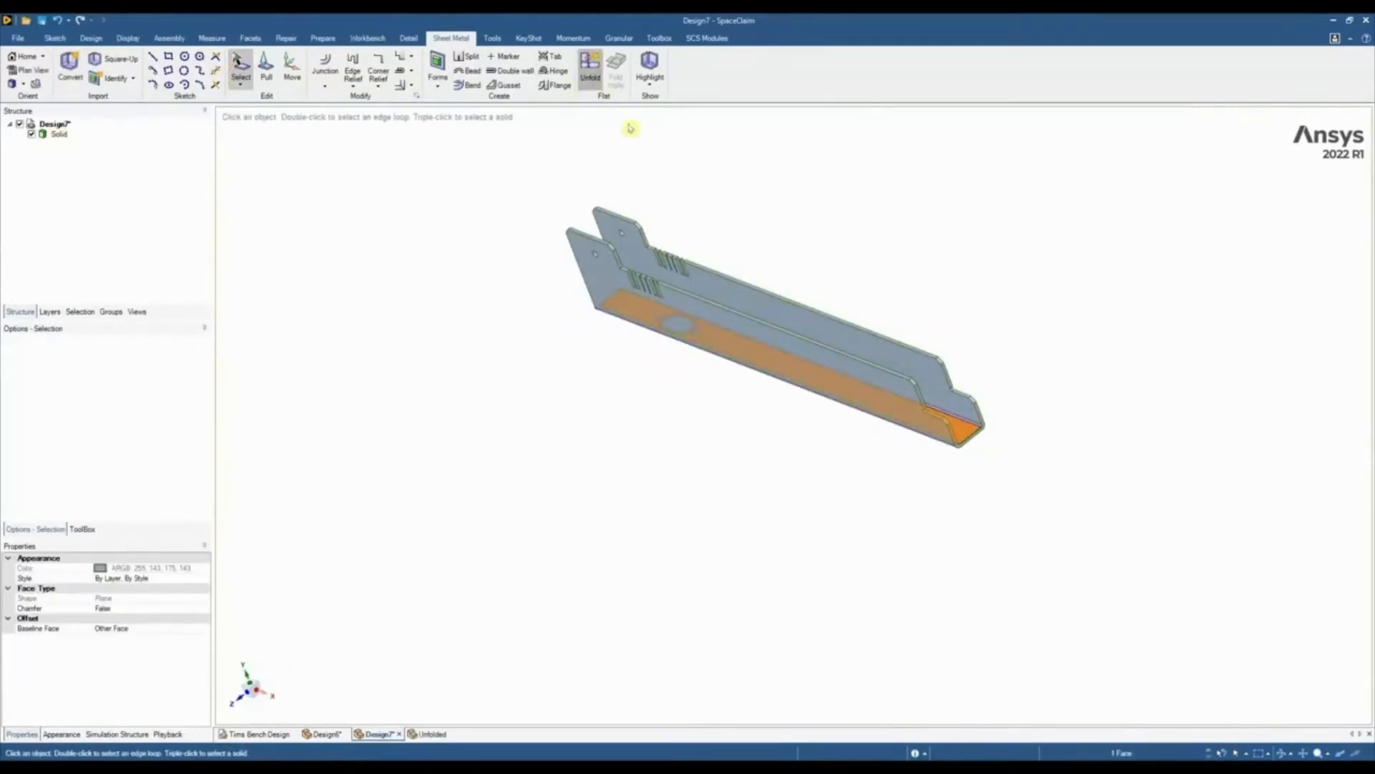
scroll(675, 265, down, 3)
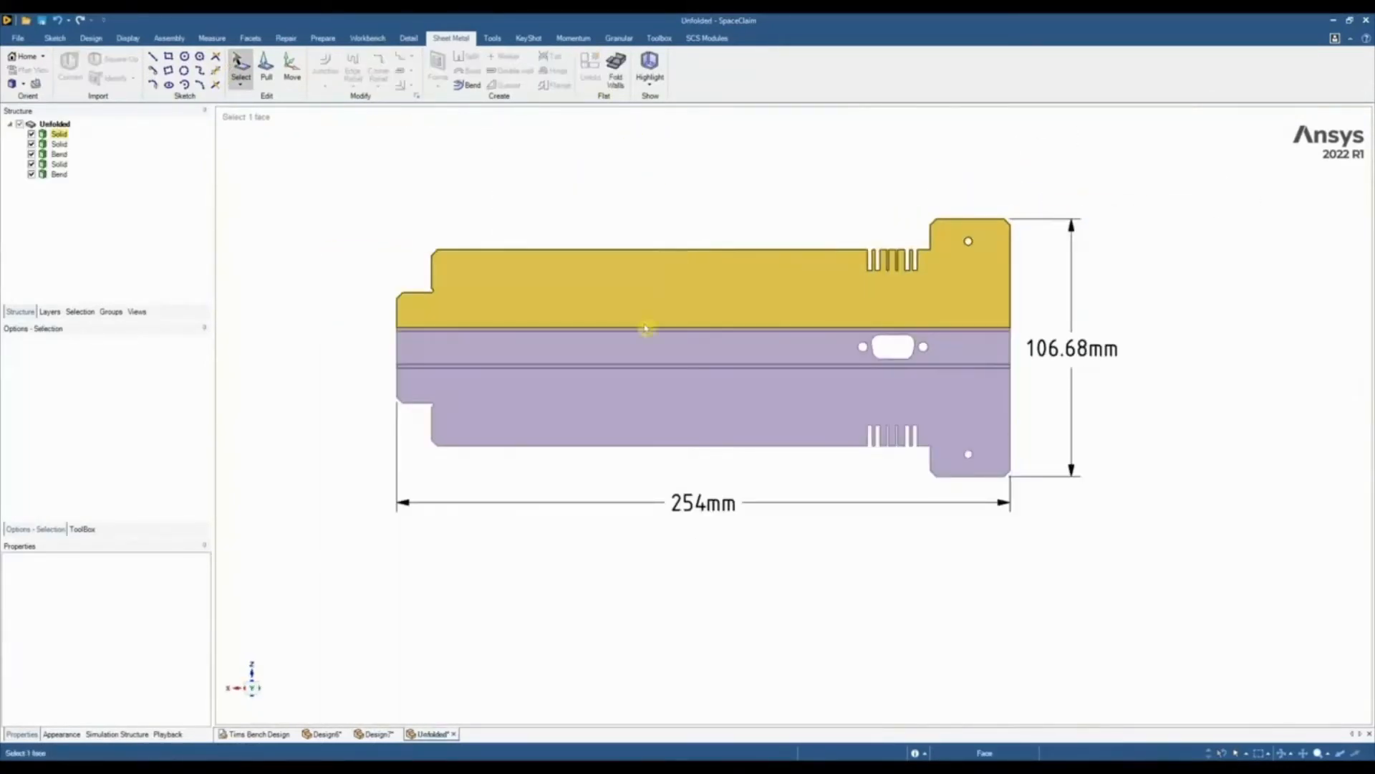
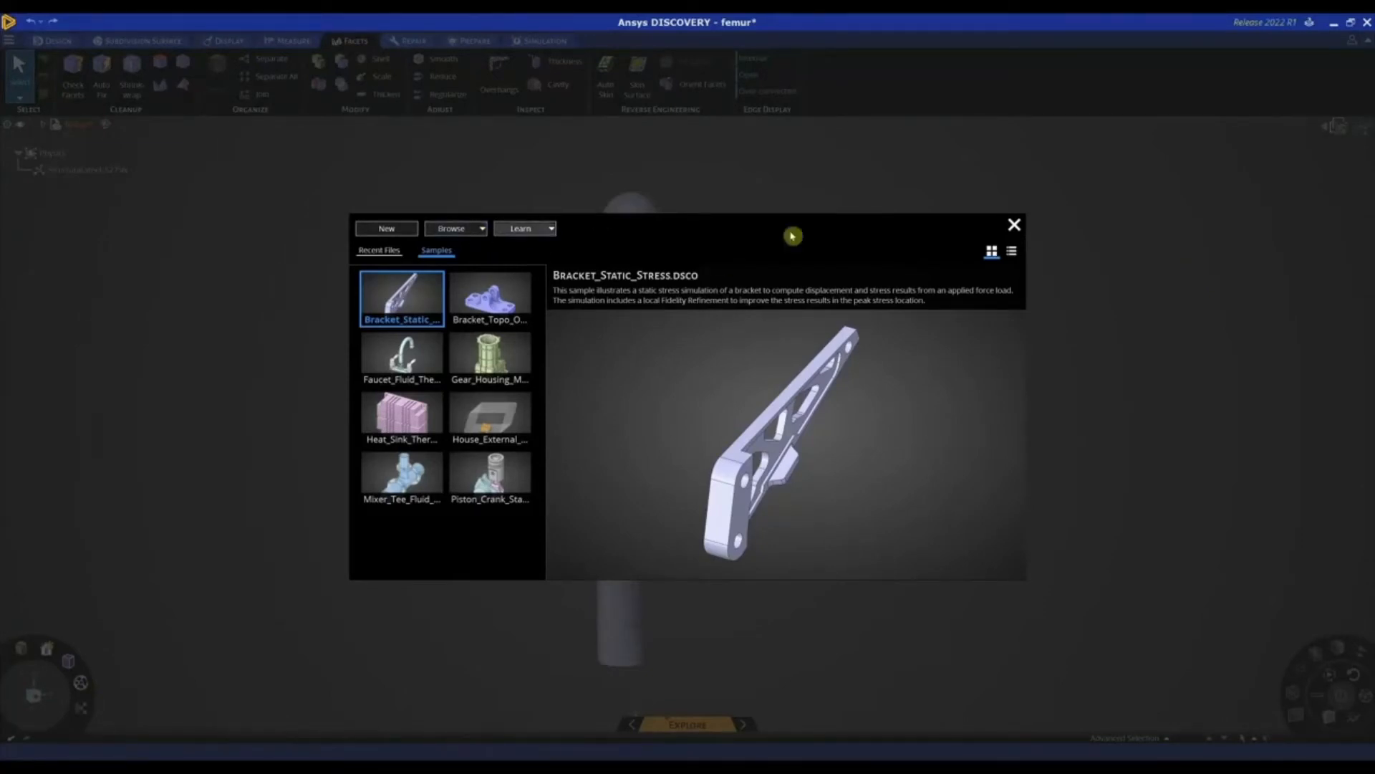
Close the sample files window and look over the subdivision and simulation tools available for the femur model
click(1014, 226)
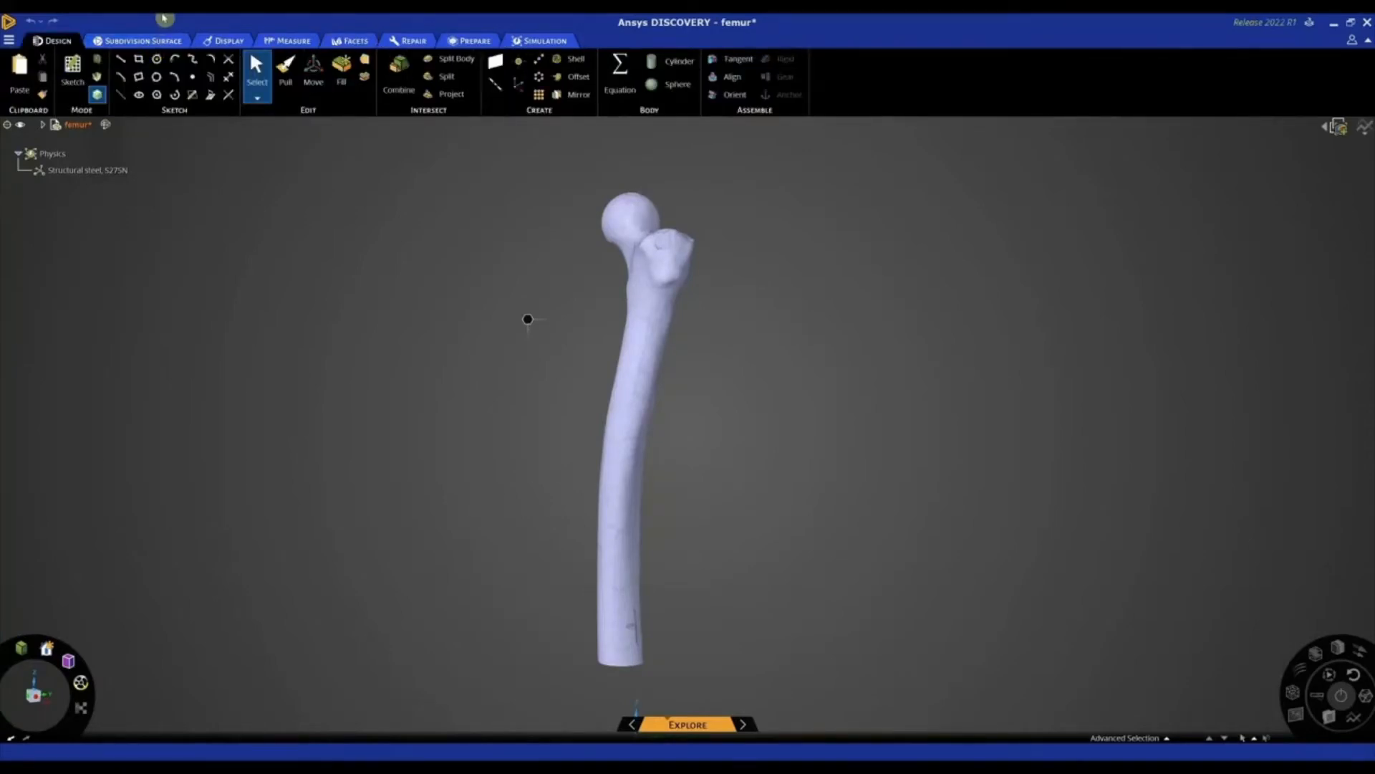
click(158, 40)
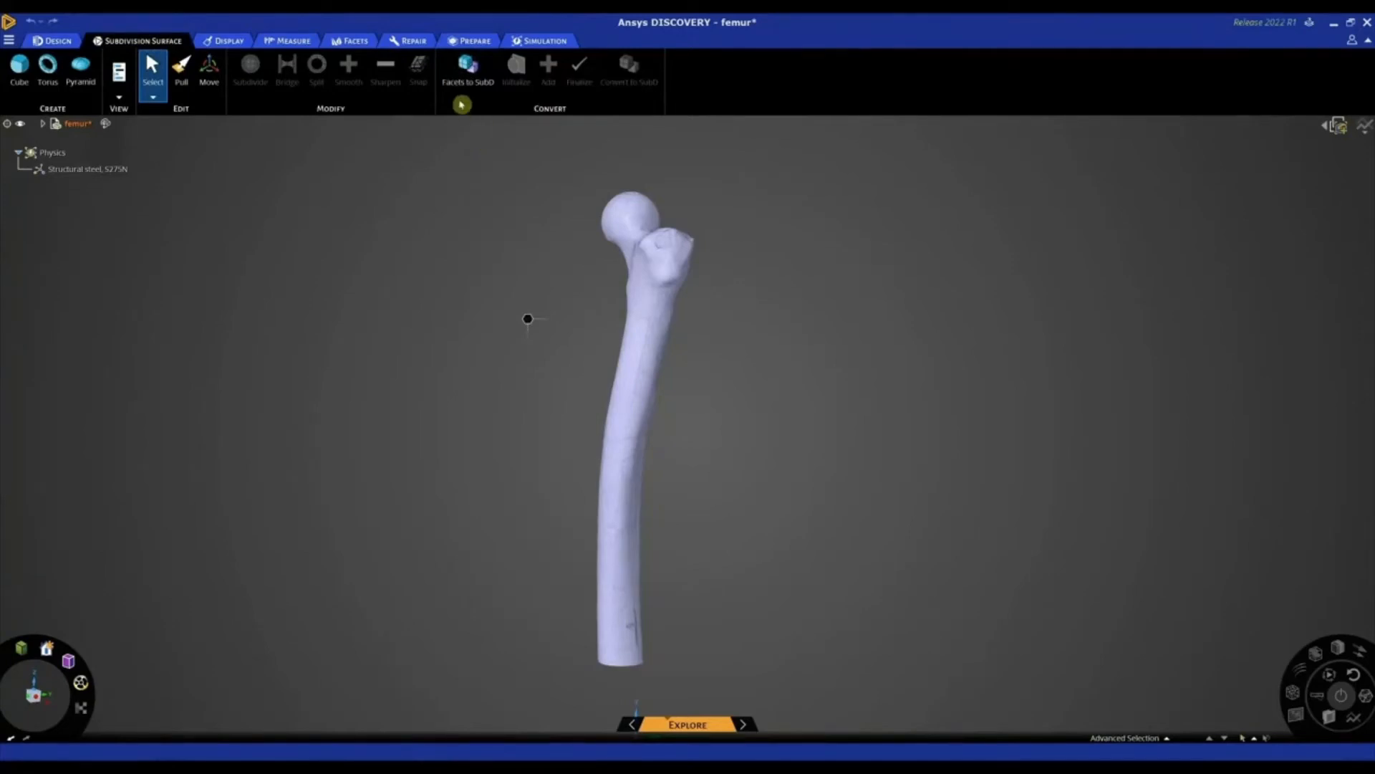
click(533, 41)
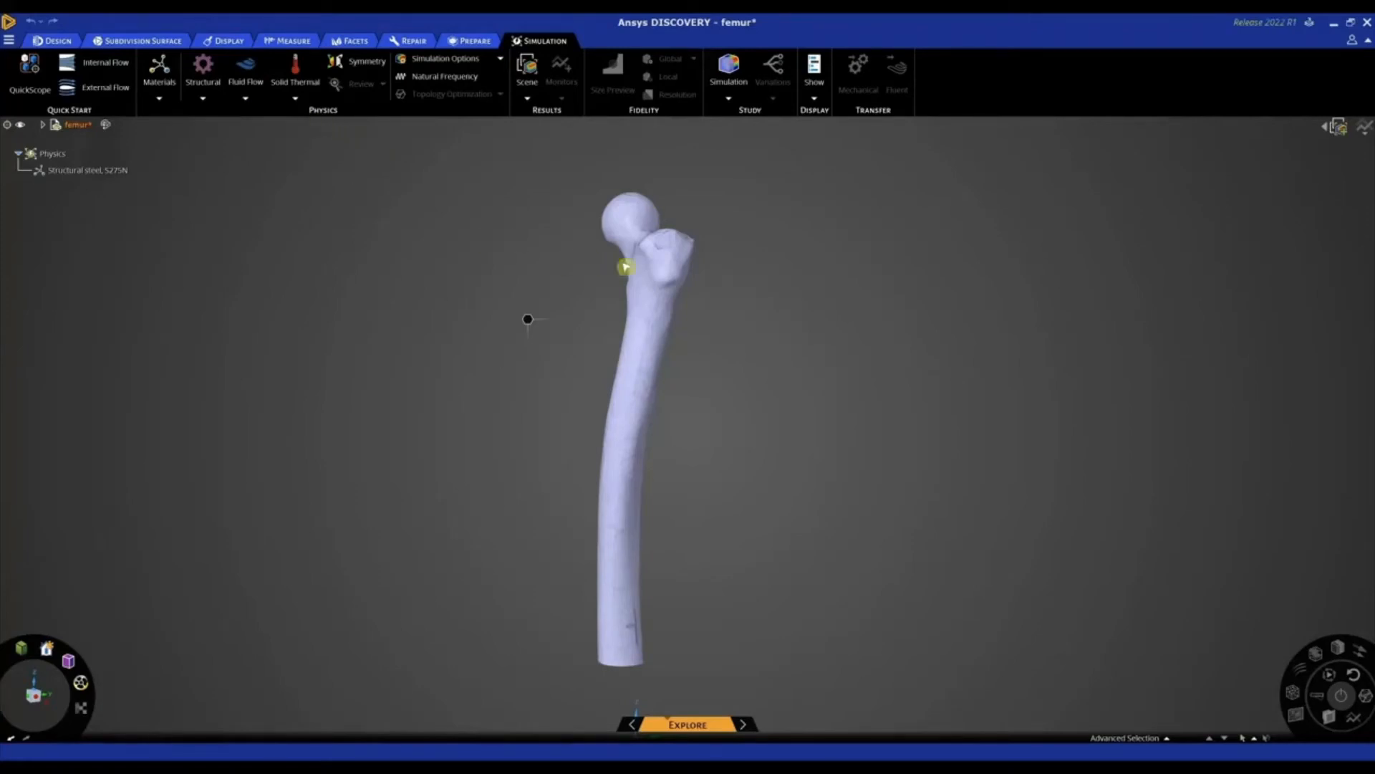
Examine the faceted femur's head and upper end from several sides for surface defects
scroll(657, 267, up, 2)
scroll(657, 249, up, 3)
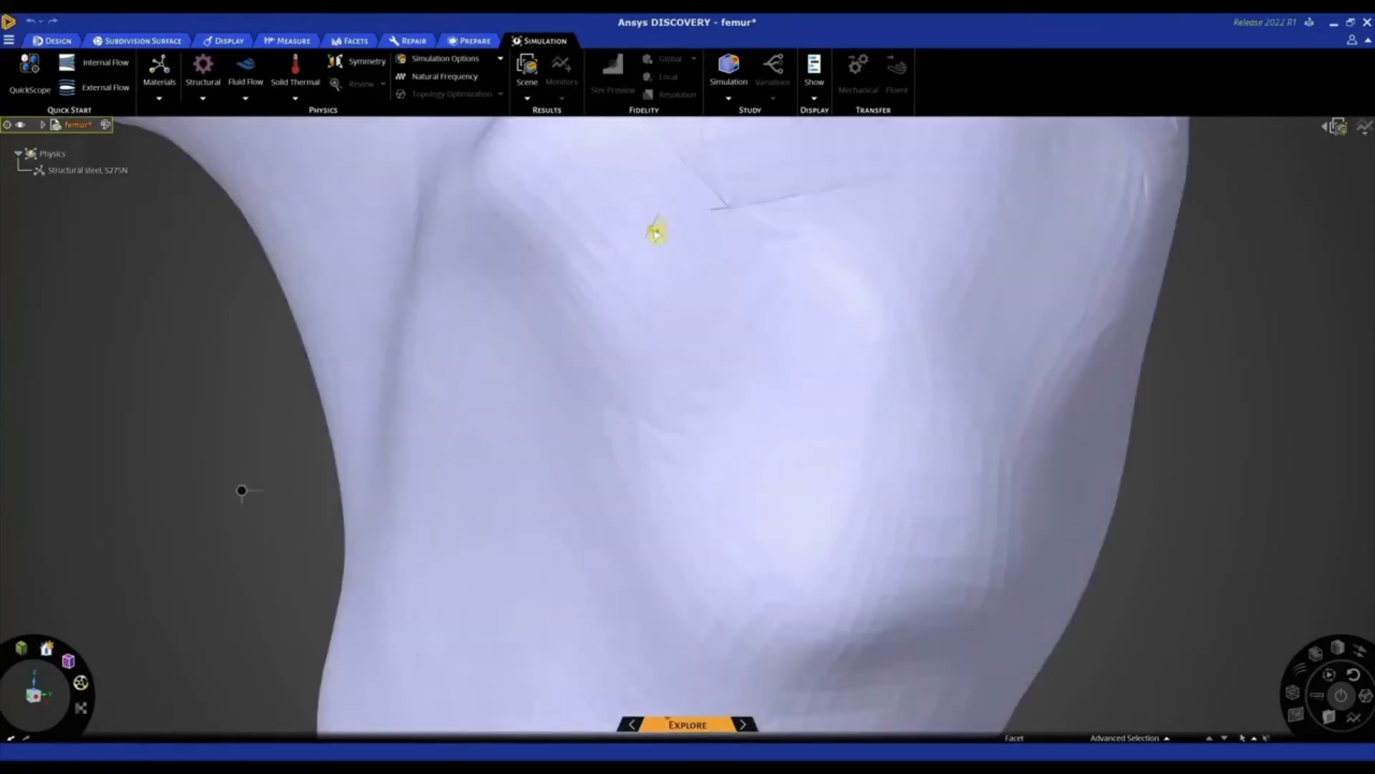
scroll(660, 262, down, 2)
scroll(660, 264, down, 5)
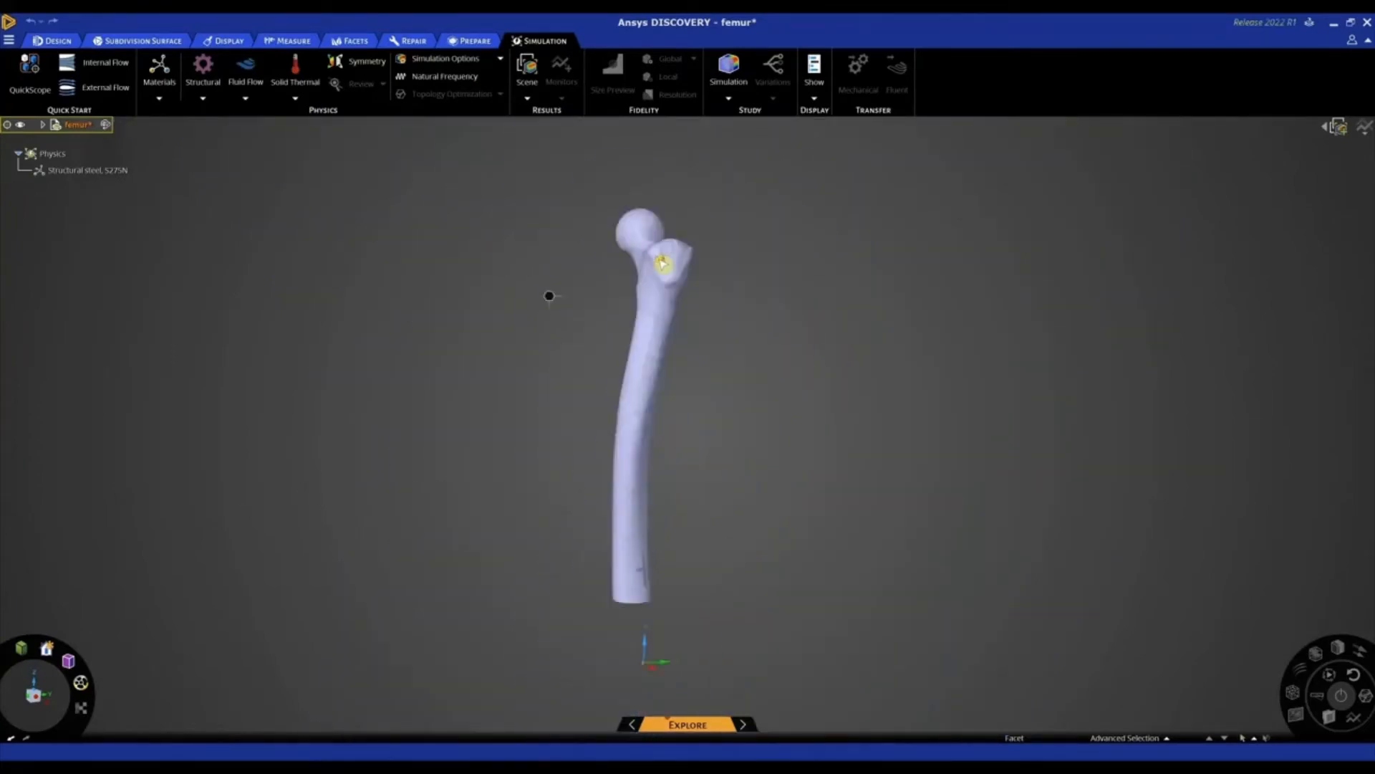
middle_drag(630, 264, 573, 251)
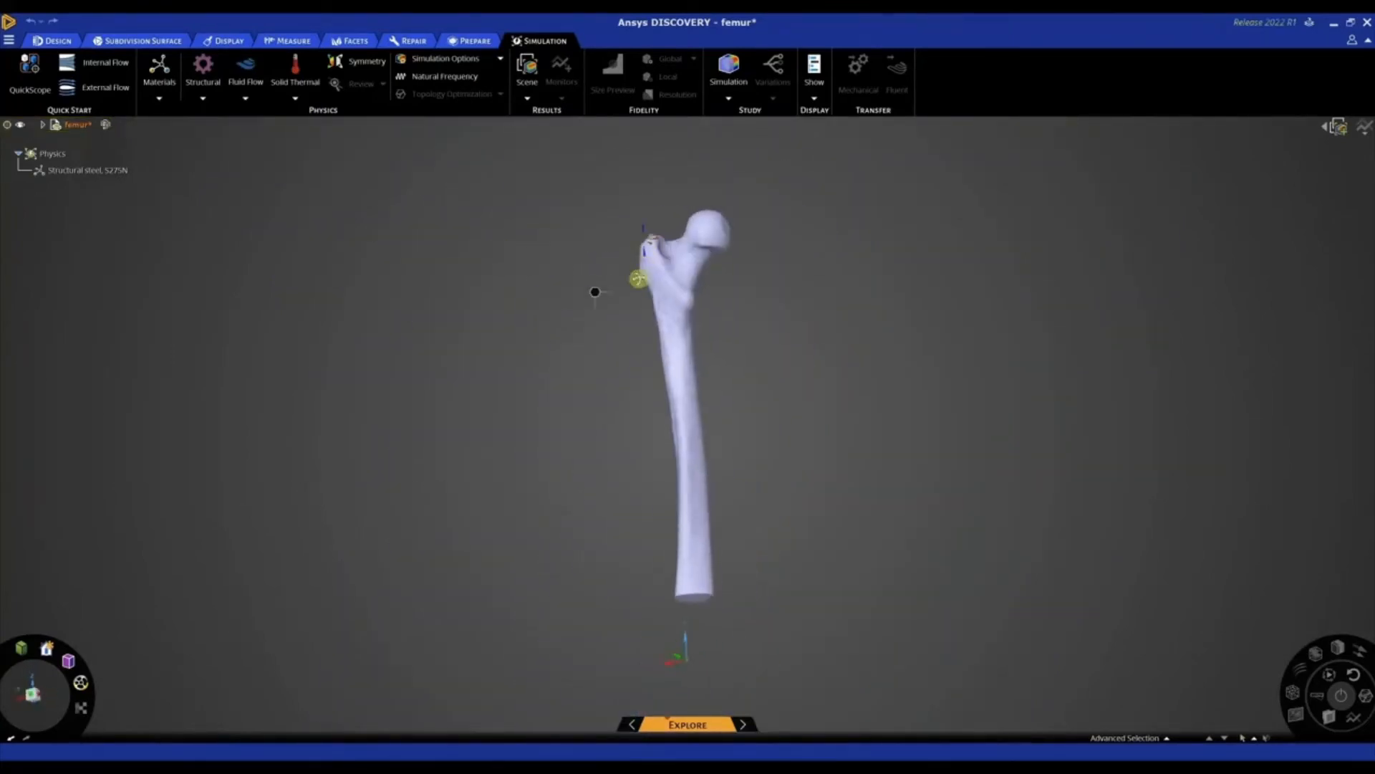
scroll(656, 233, up, 3)
middle_drag(658, 233, 663, 231)
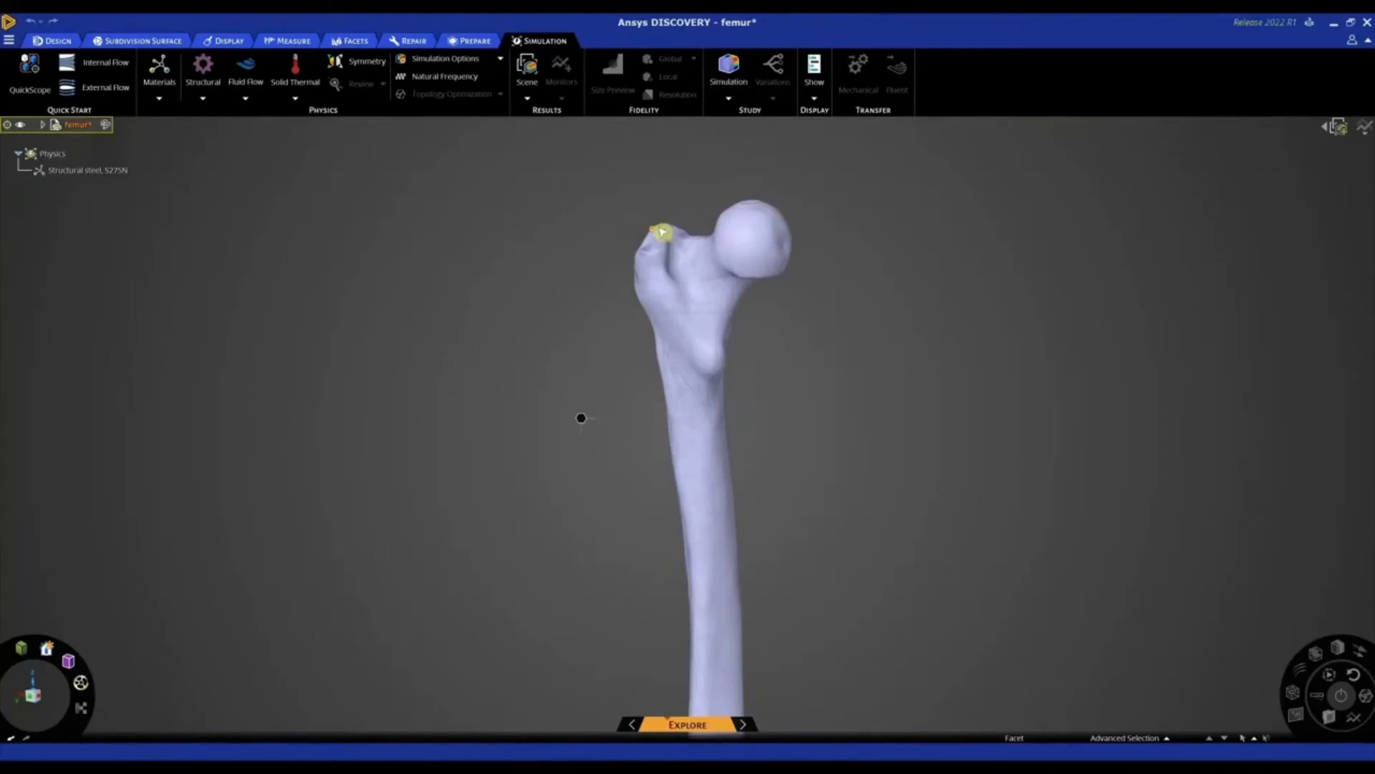
mouse_move(592, 224)
middle_down()
mouse_move(642, 230)
mouse_move(608, 233)
middle_up()
scroll(638, 230, down, 2)
Try to generate CAD geometry from the faceted femur with Auto Skin
click(355, 43)
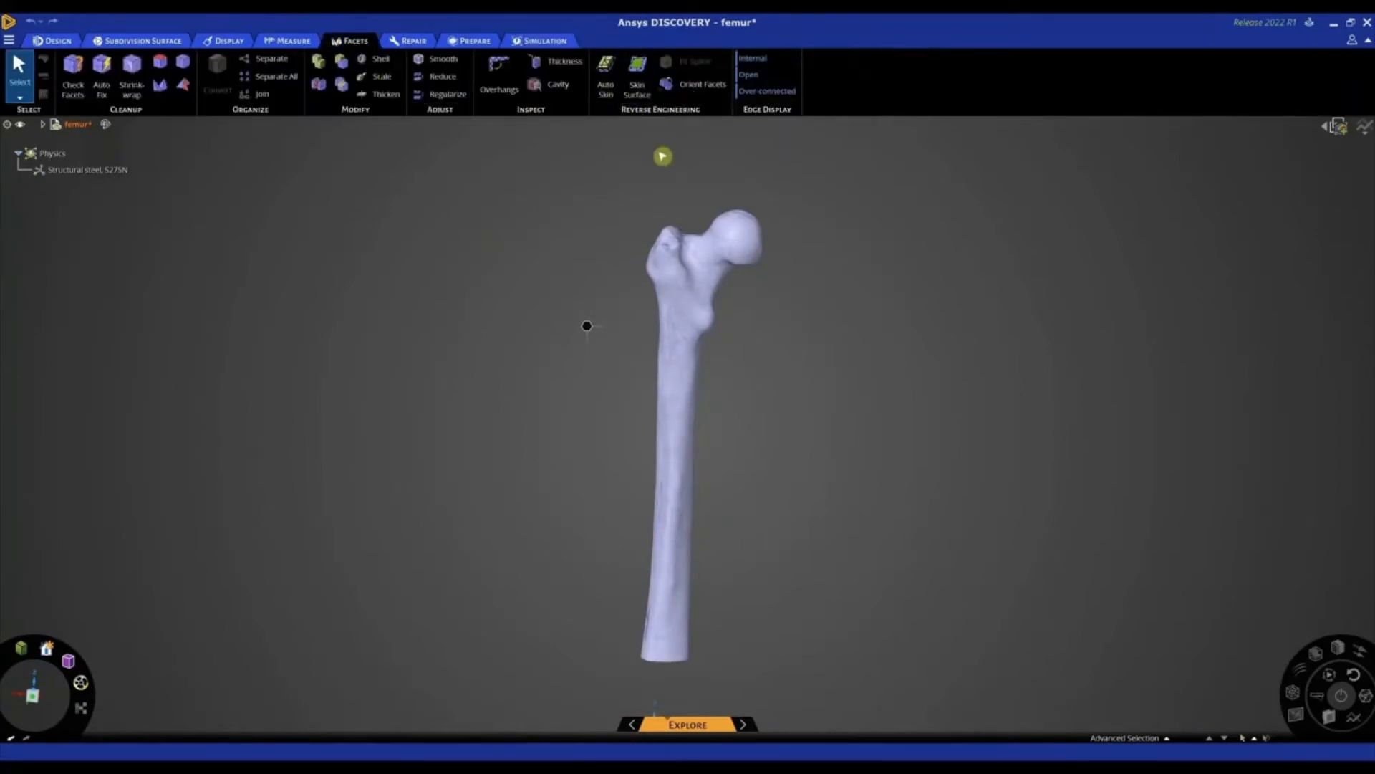
click(606, 77)
click(680, 275)
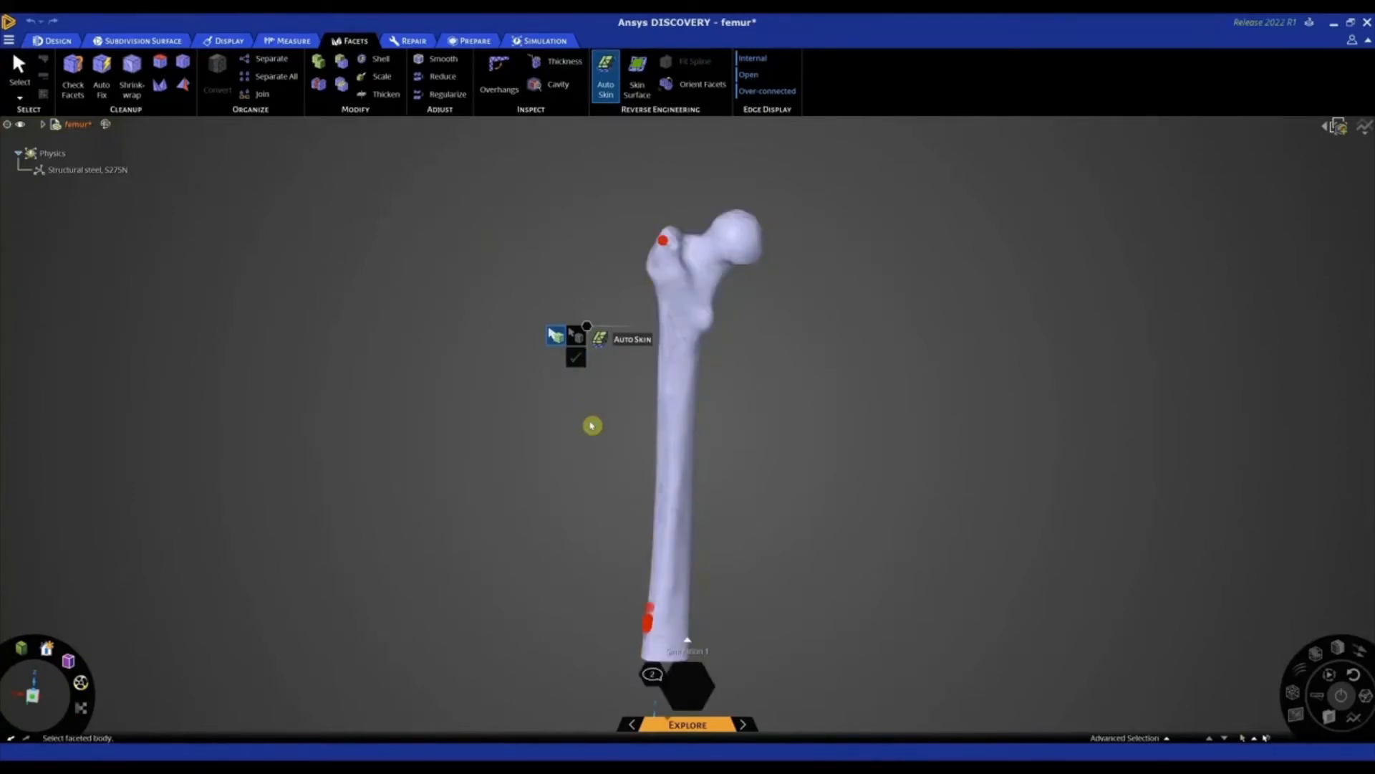
middle_drag(592, 426, 623, 430)
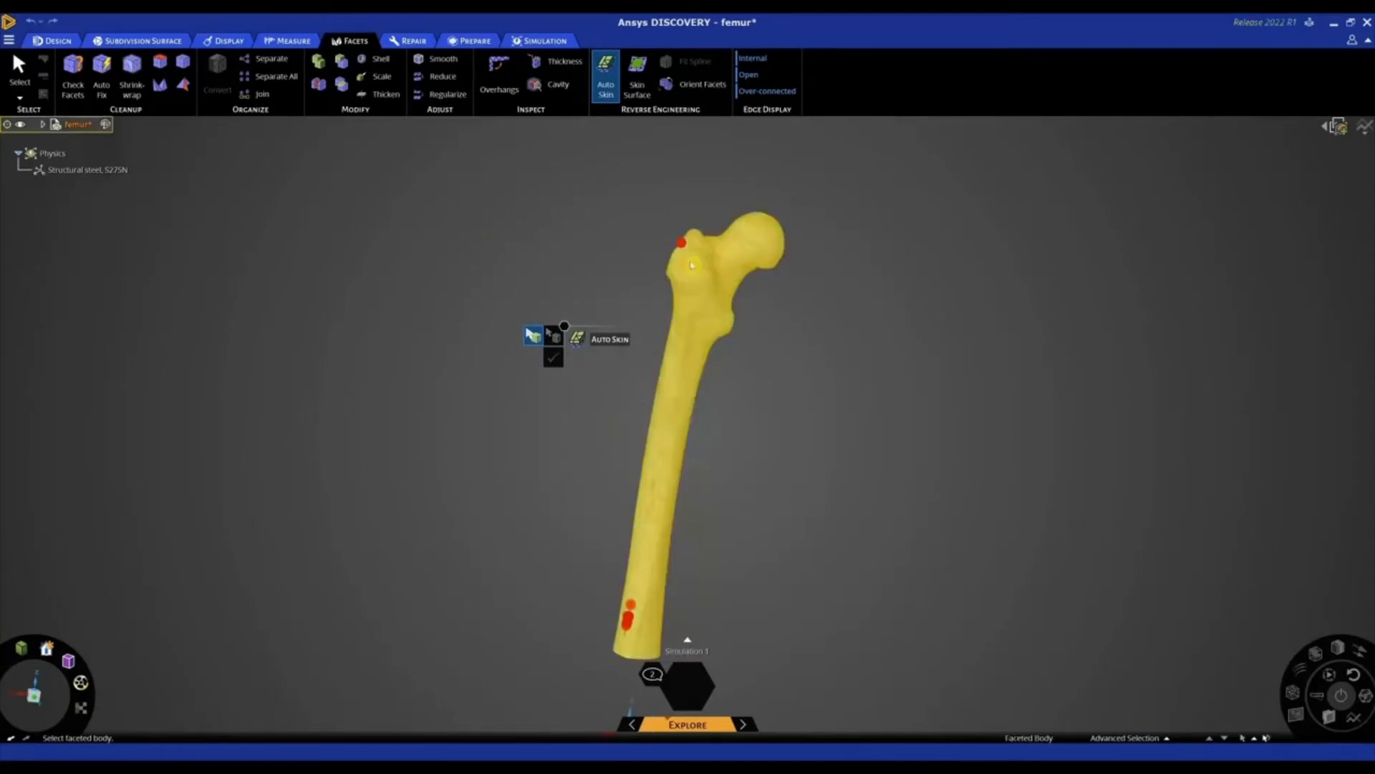
scroll(670, 240, up, 5)
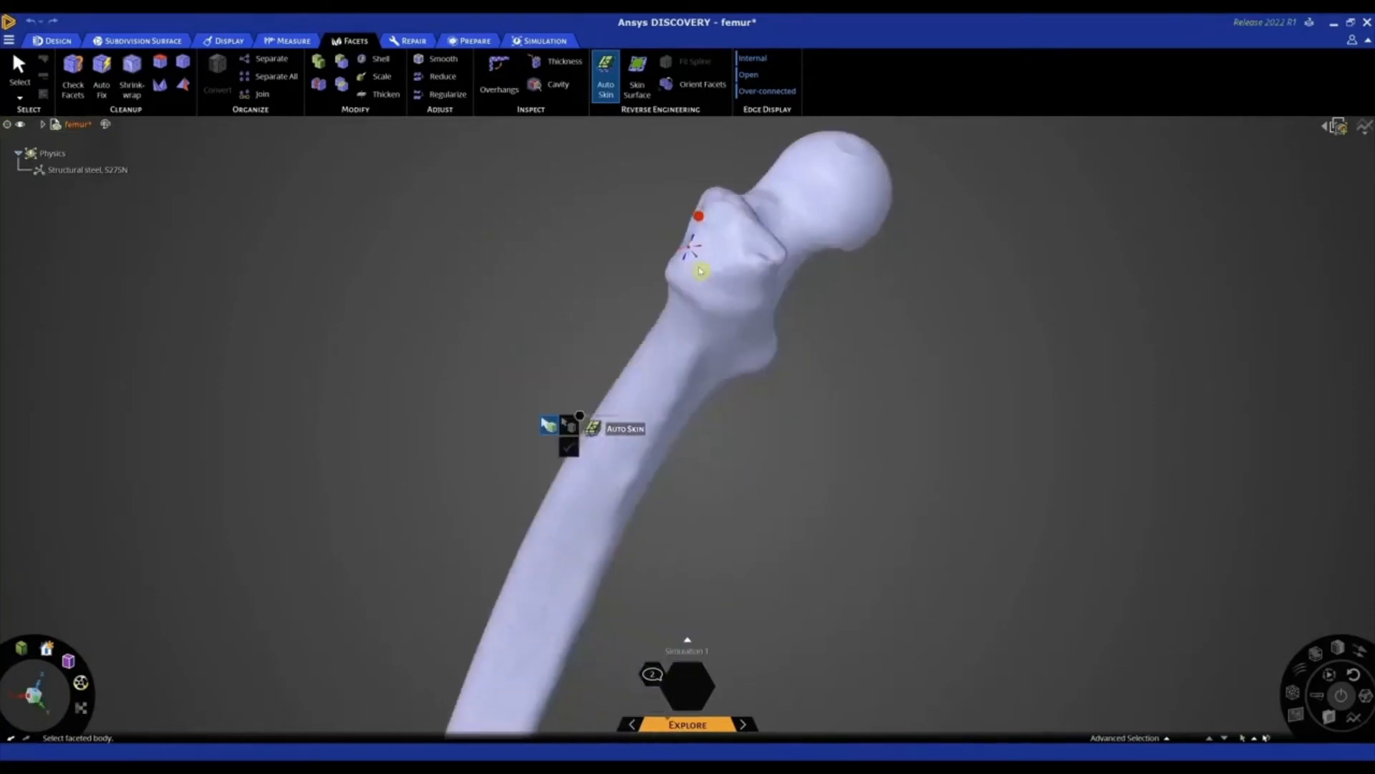
scroll(638, 268, down, 6)
middle_drag(550, 592, 544, 509)
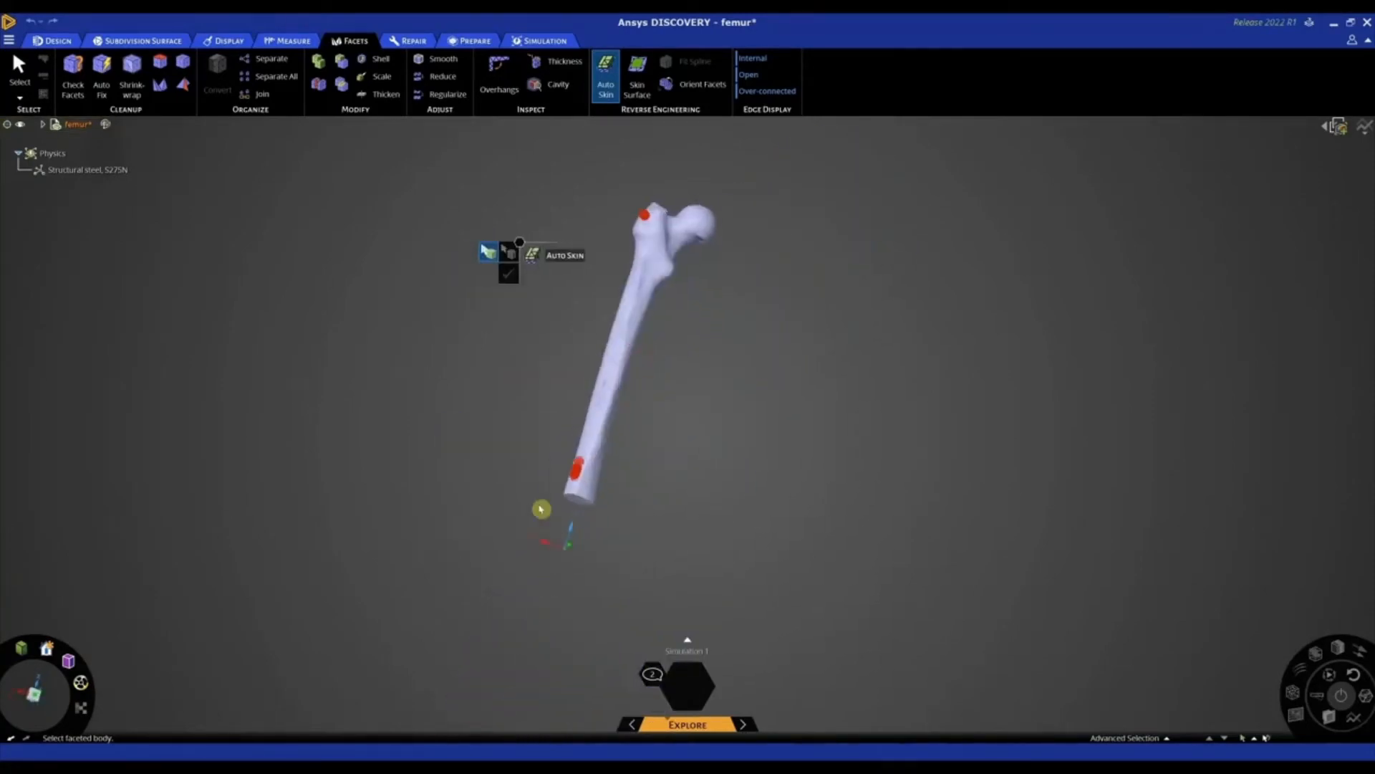
key(Escape)
Inspect the creased facets near the lower end of the femur shaft, then view the whole bone
scroll(566, 484, up, 5)
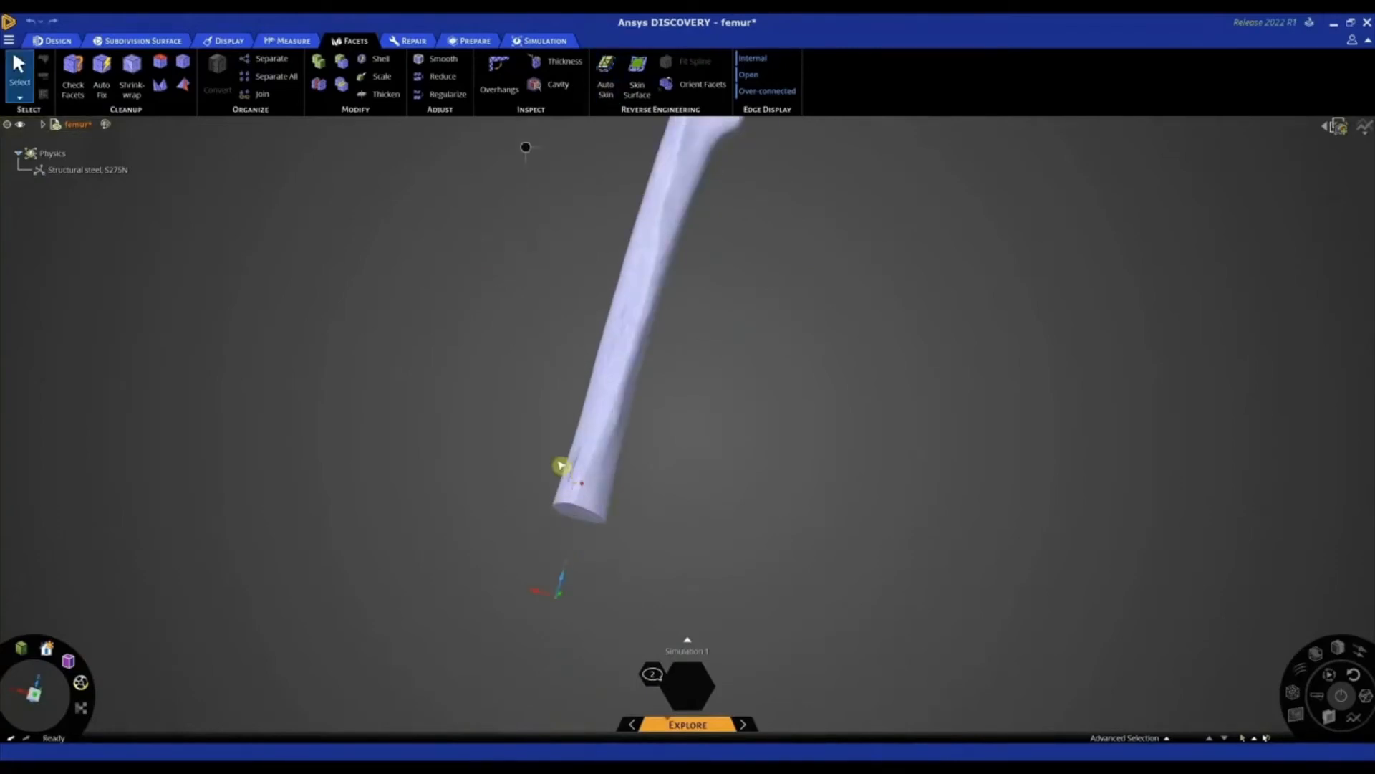
scroll(579, 473, up, 3)
middle_drag(577, 470, 614, 430)
scroll(623, 435, up, 5)
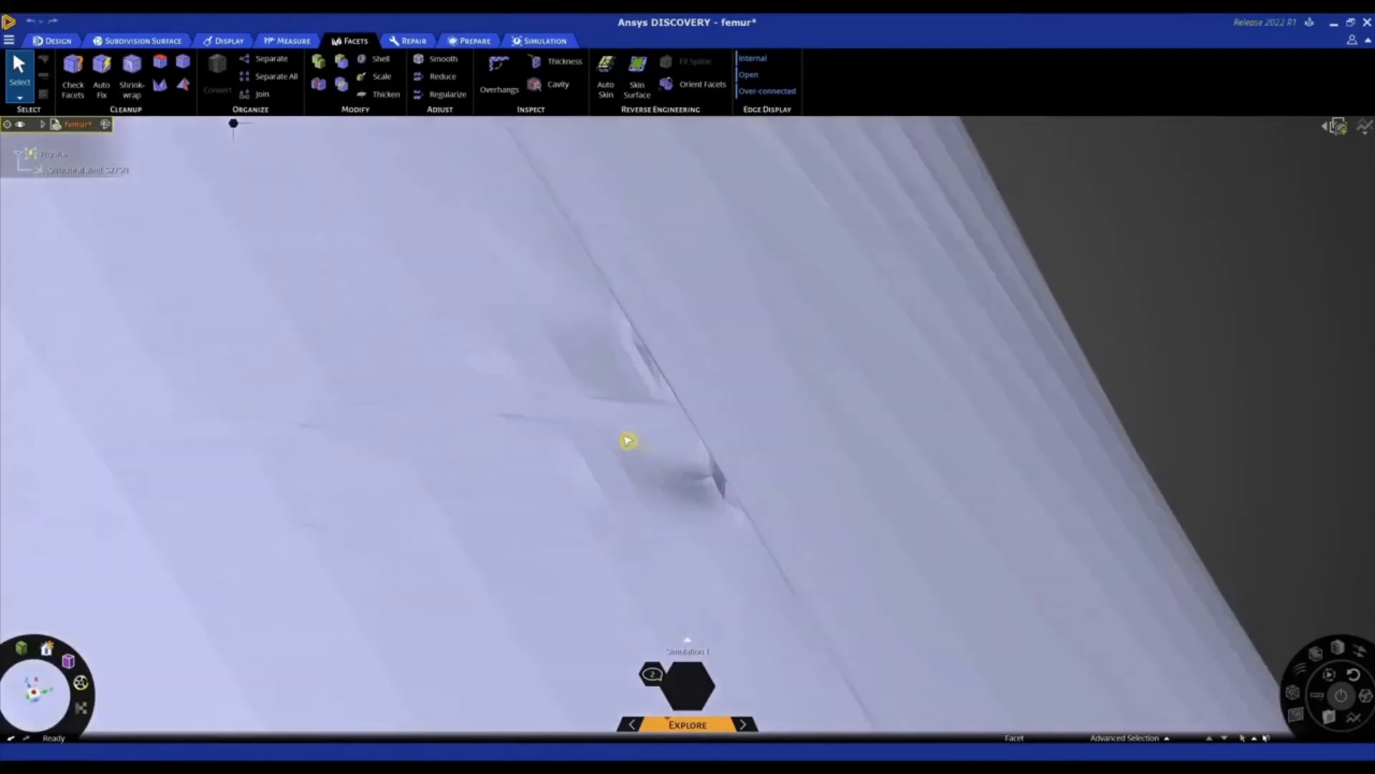
mouse_move(712, 452)
middle_down()
mouse_move(692, 449)
mouse_move(695, 402)
mouse_move(677, 380)
middle_up()
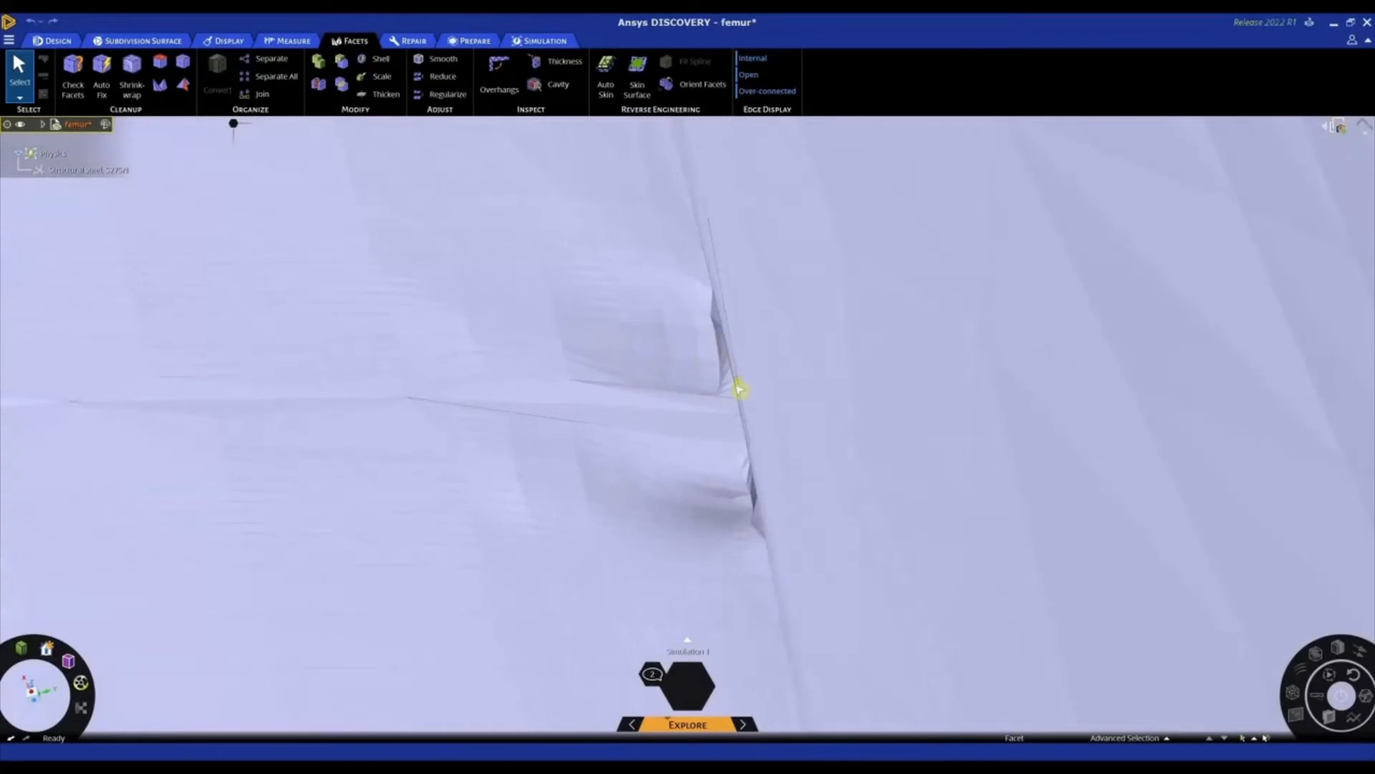
scroll(740, 391, down, 6)
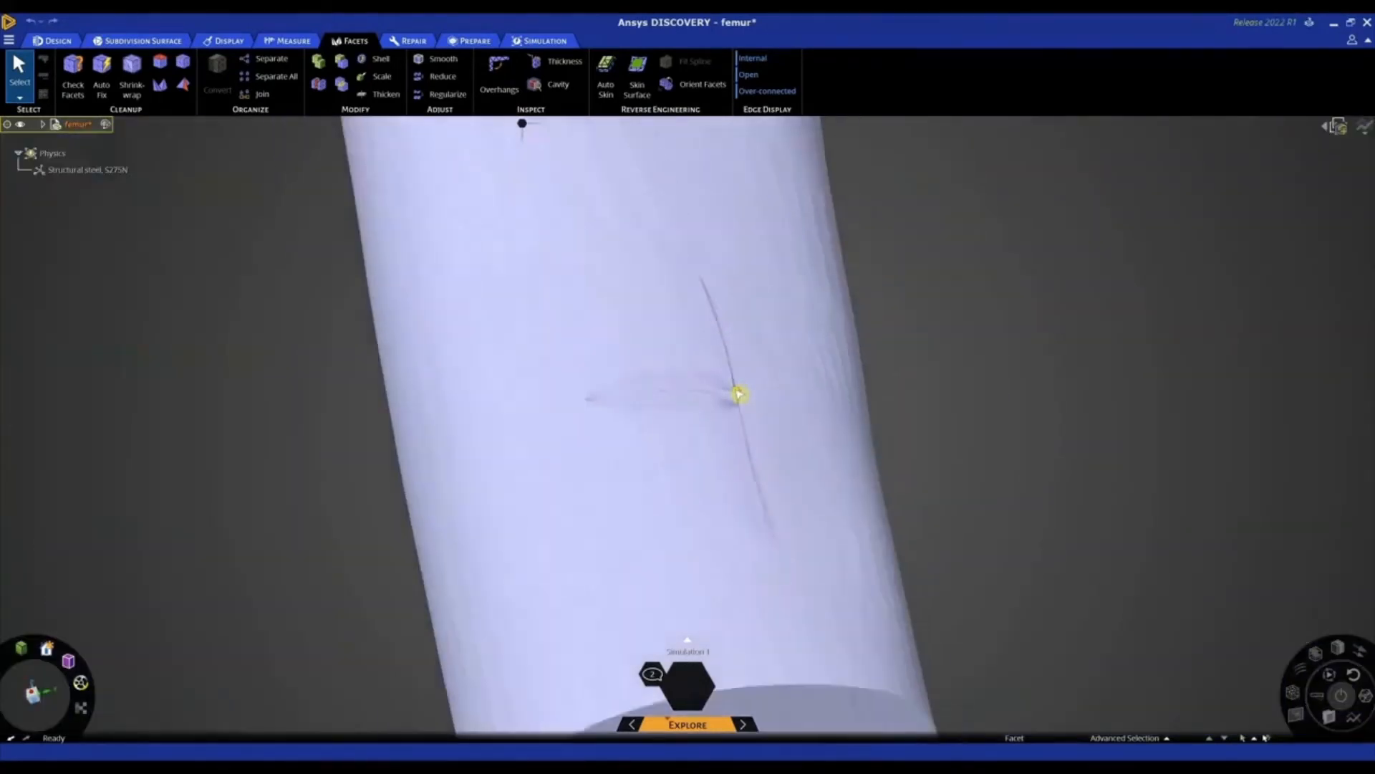
scroll(738, 392, down, 8)
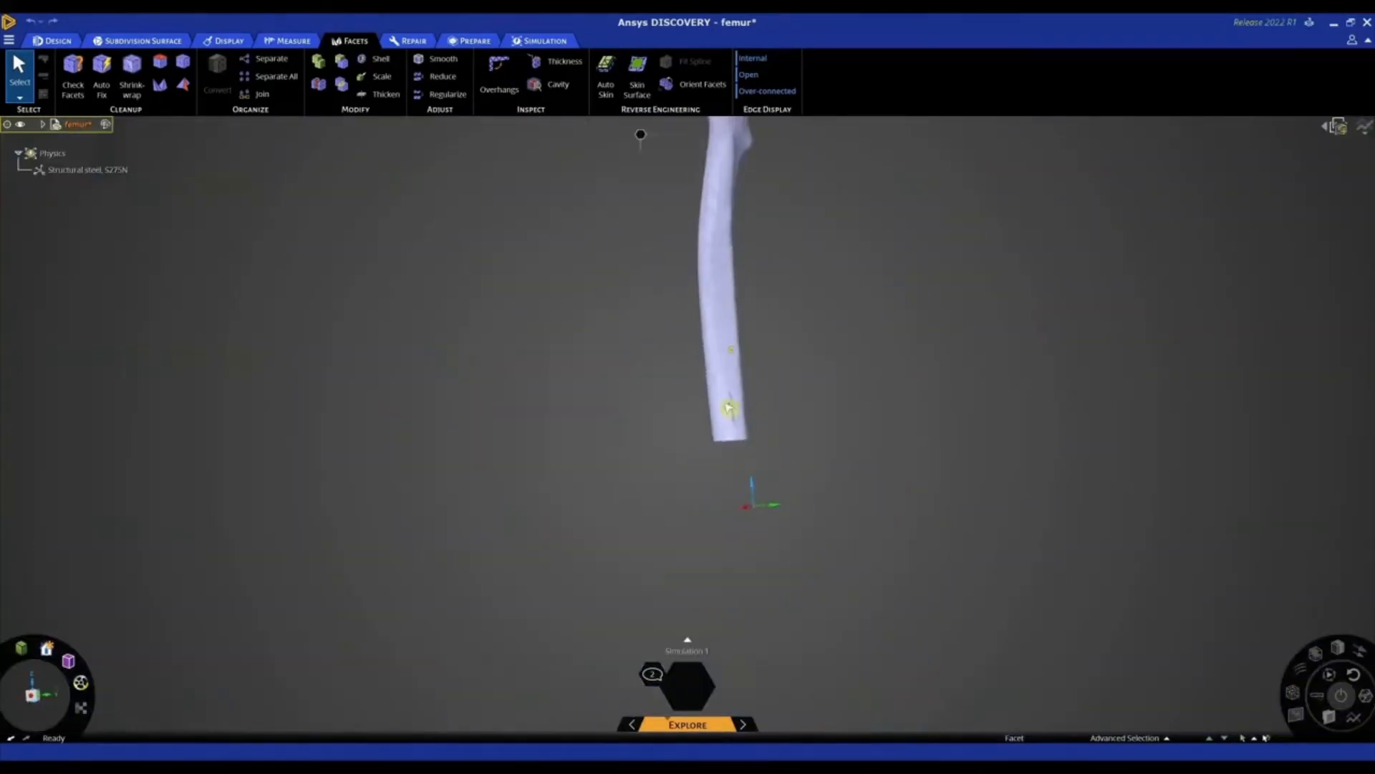
scroll(728, 406, down, 3)
scroll(737, 149, up, 3)
mouse_move(729, 167)
middle_down()
mouse_move(743, 188)
mouse_move(722, 246)
middle_up()
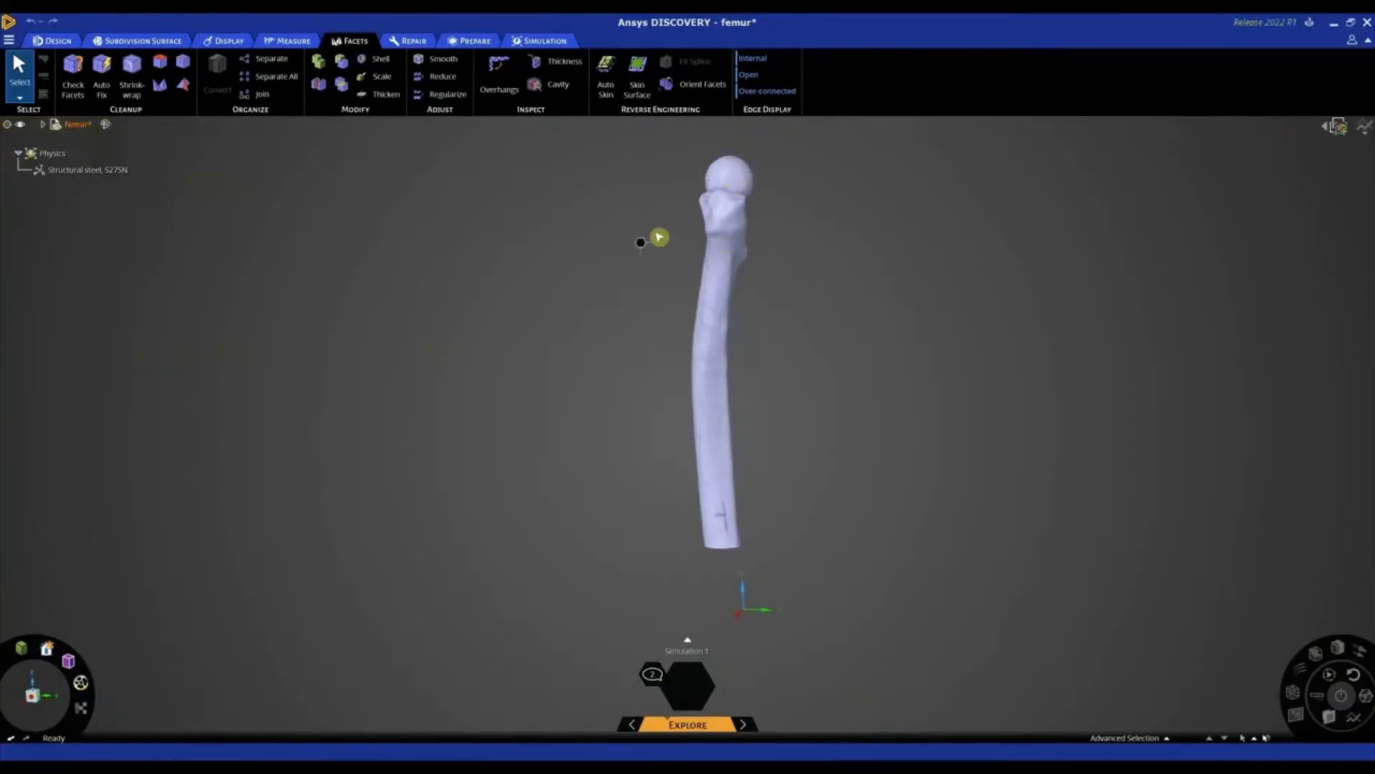
scroll(667, 174, up, 2)
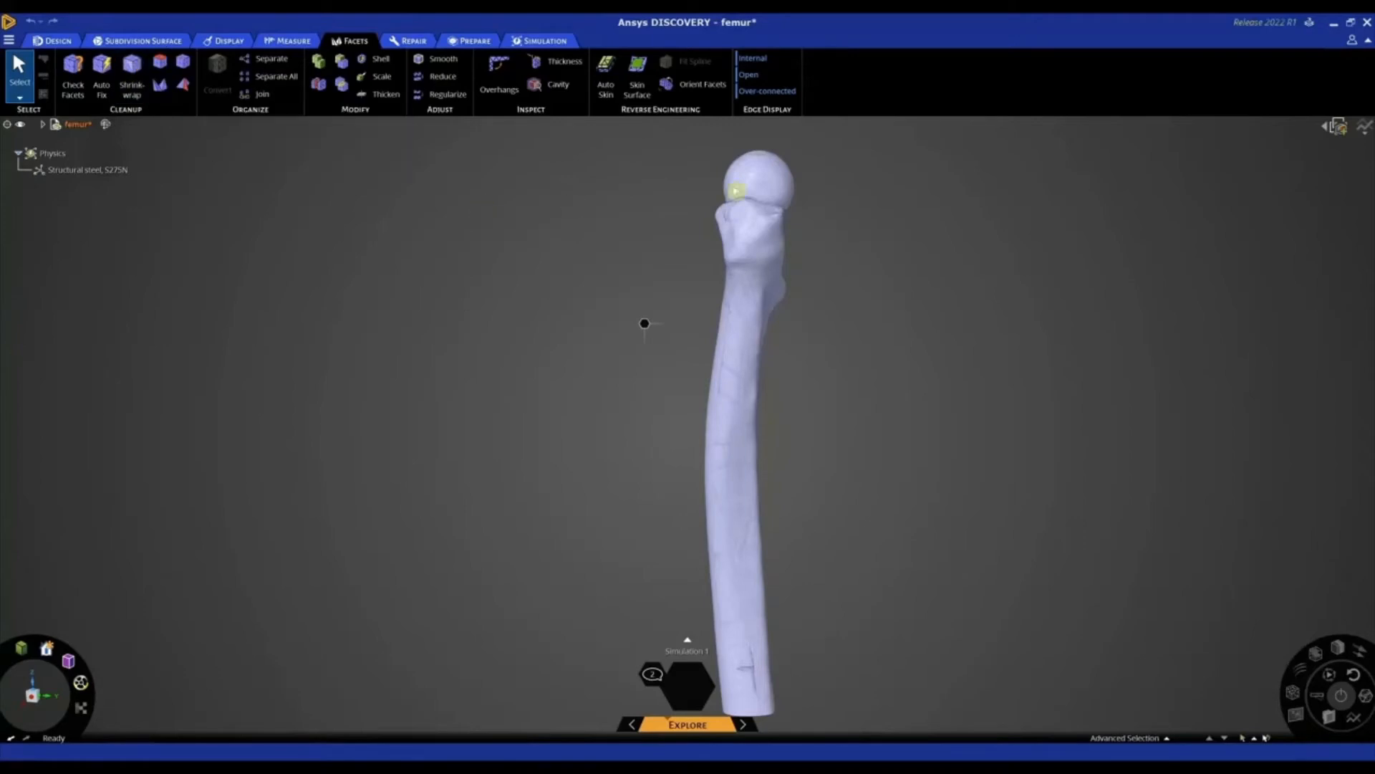
Shrinkwrap the faceted femur body with size 0.2 mm, Preserve features enabled and a 40° angle threshold
click(132, 71)
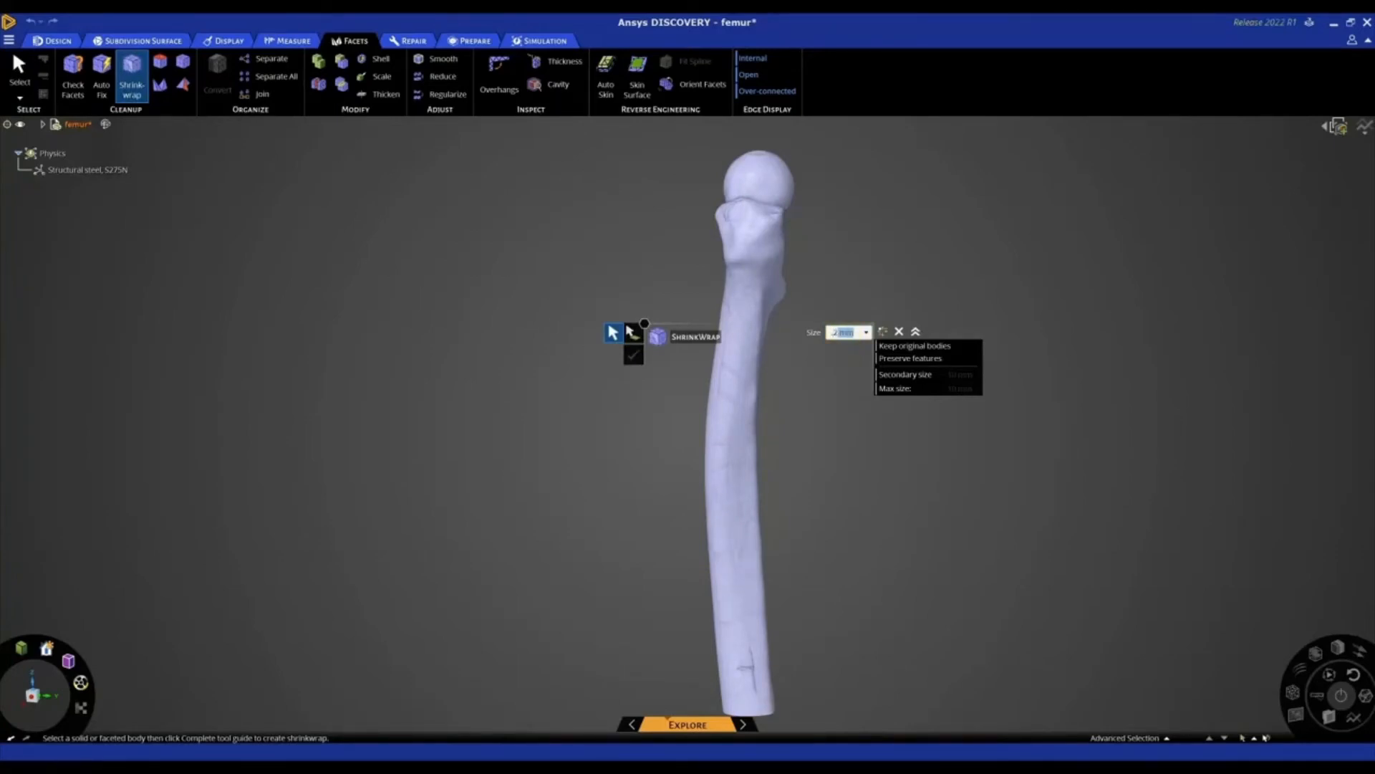
click(910, 362)
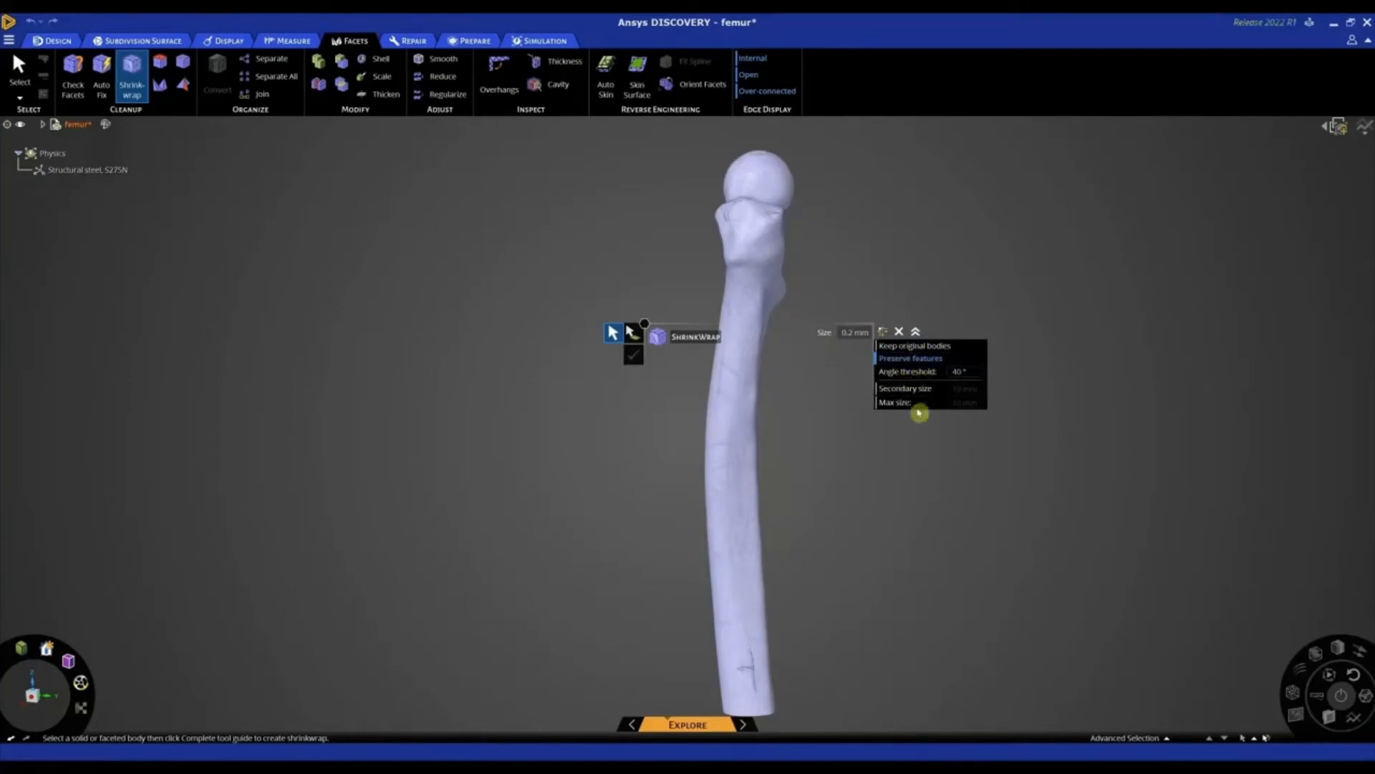
click(960, 371)
click(768, 233)
click(768, 232)
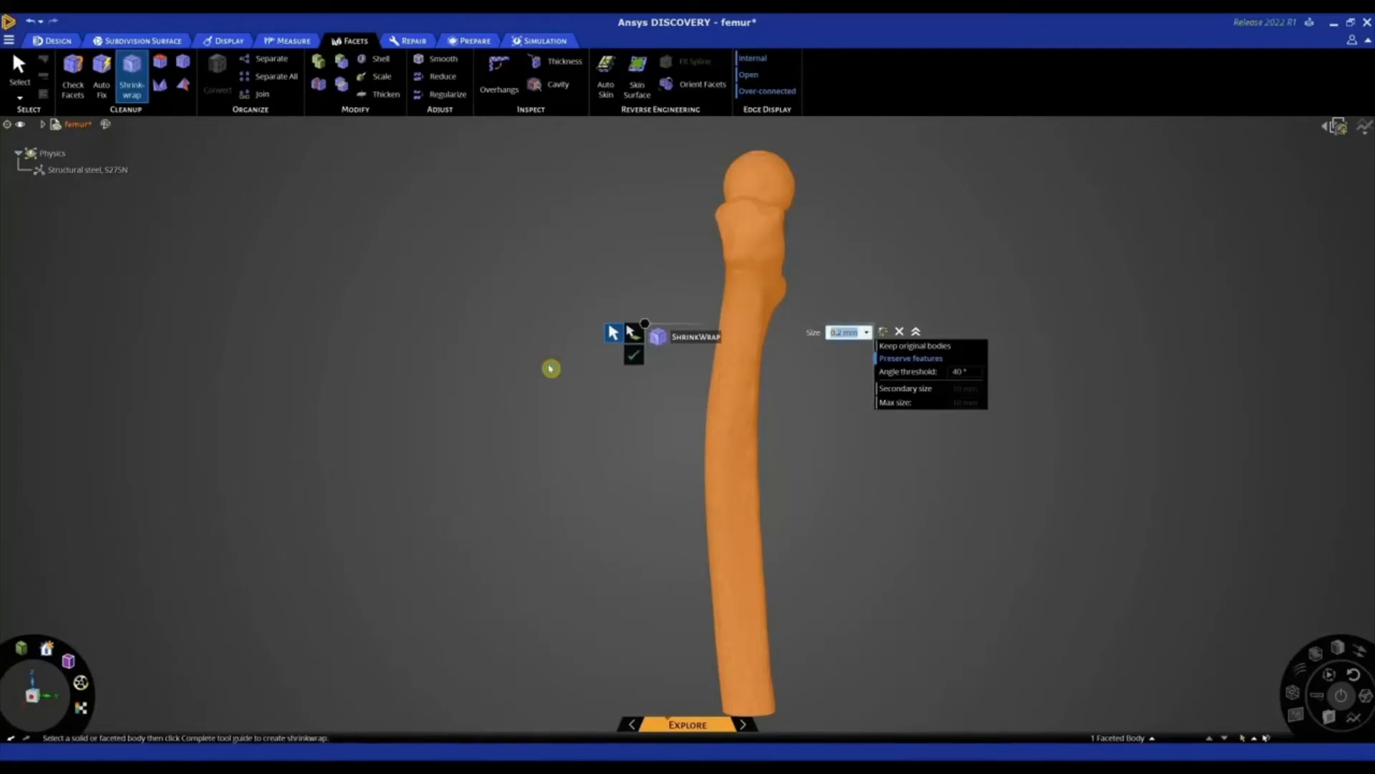
click(551, 368)
Examine the shrinkwrapped femur's surface from its head down to the shaft and leave the Shrinkwrap command
scroll(648, 215, up, 2)
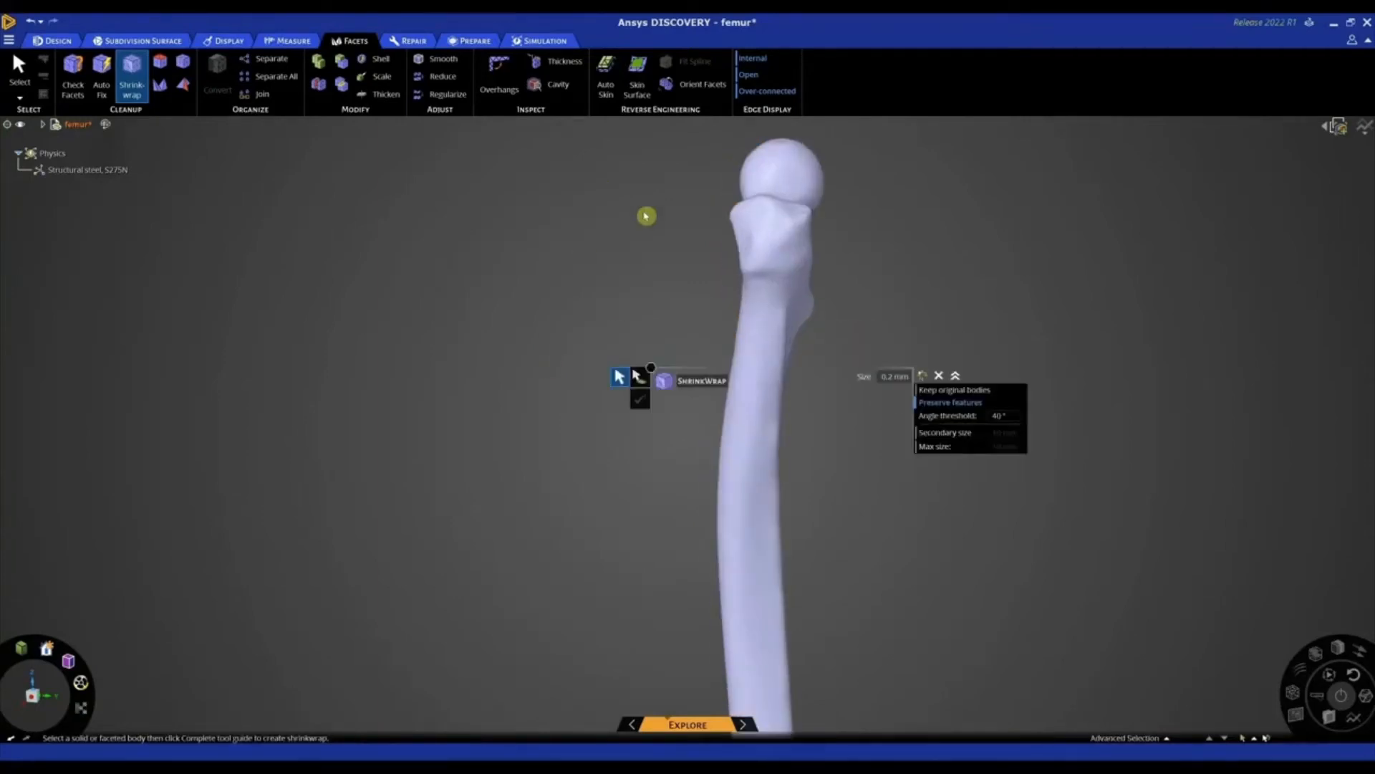
scroll(715, 211, up, 4)
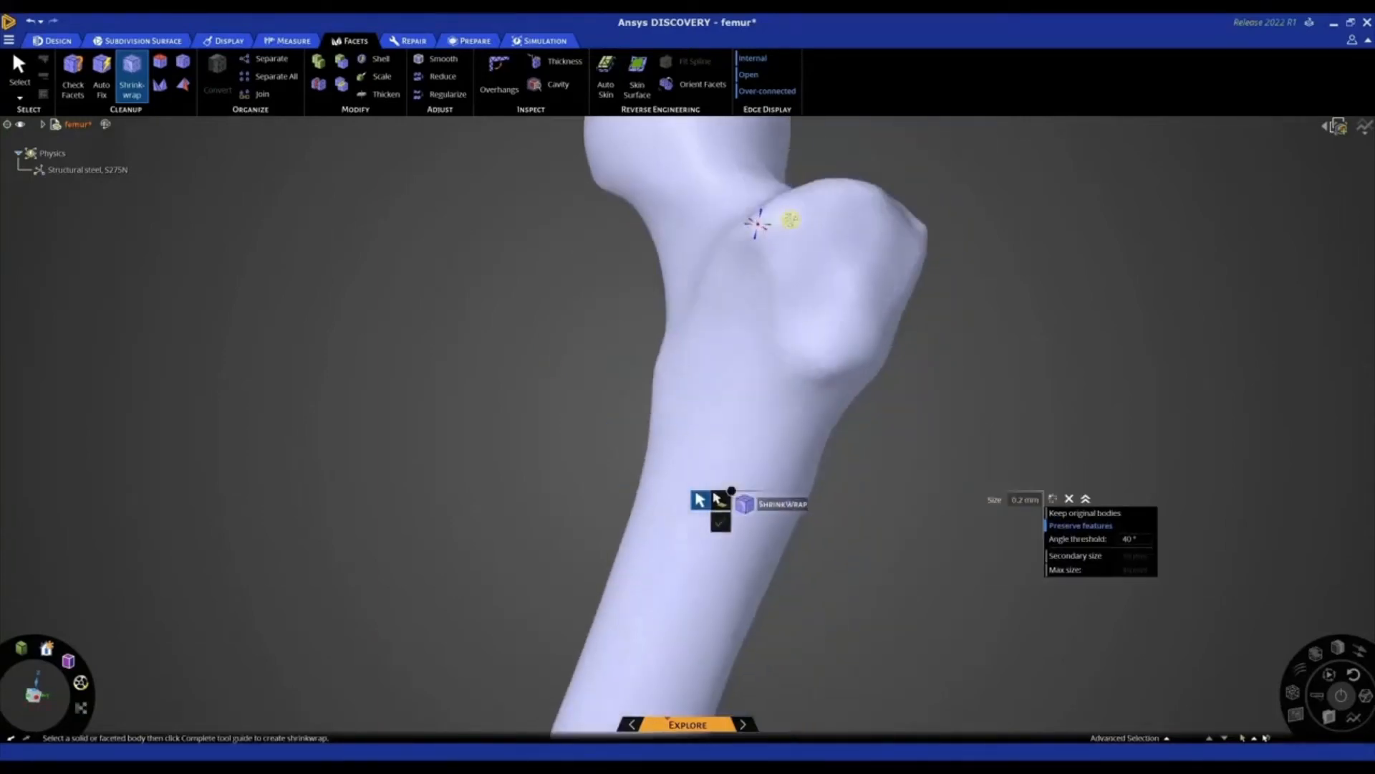
scroll(721, 221, down, 5)
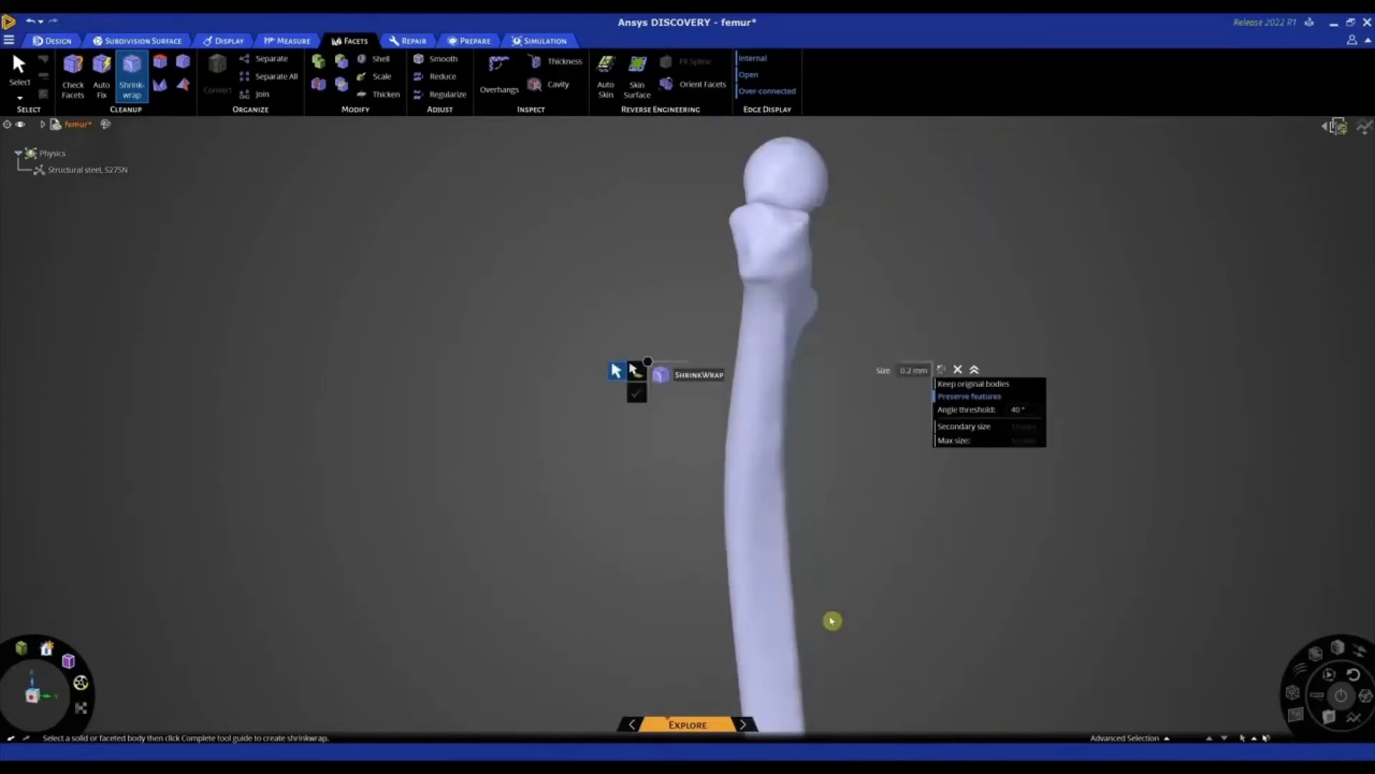
scroll(835, 626, down, 2)
scroll(848, 634, down, 2)
middle_drag(850, 602, 683, 580)
key(Escape)
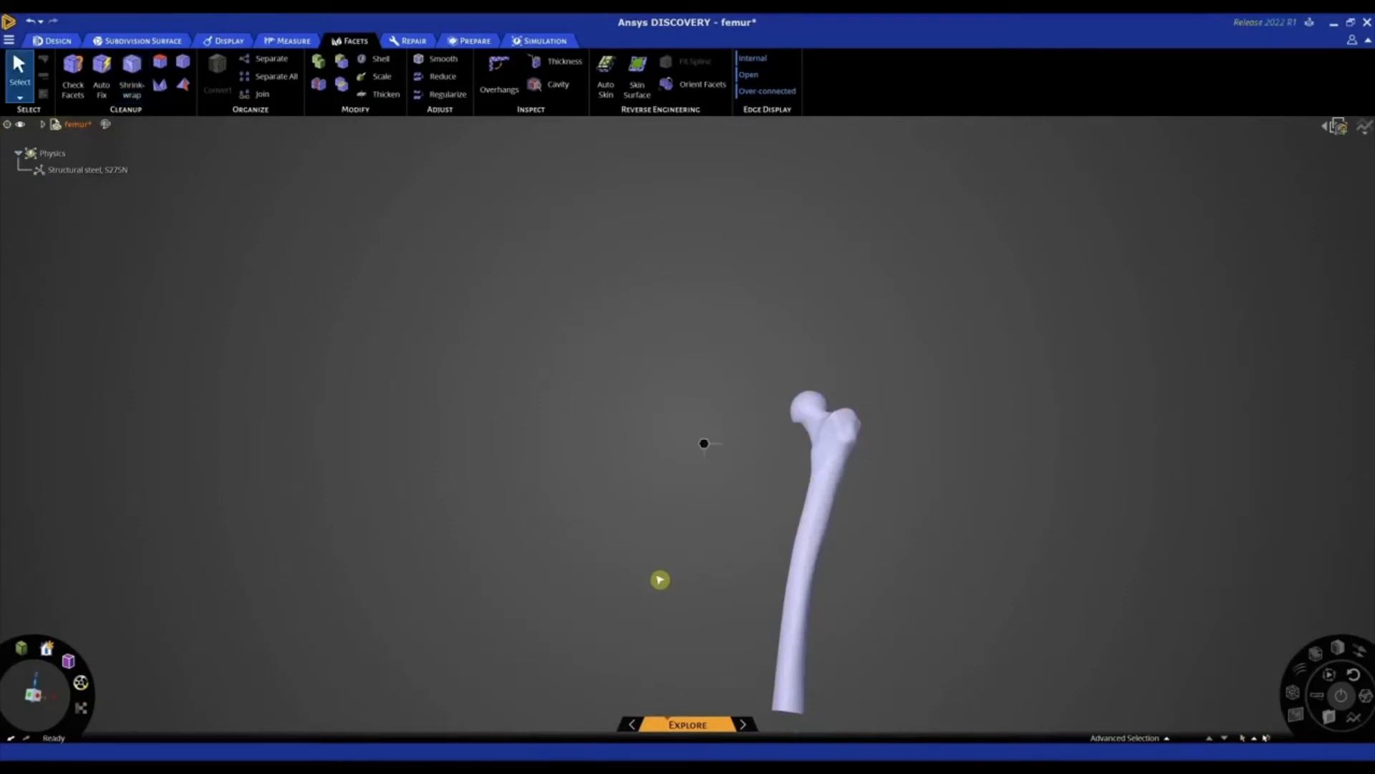
Auto Skin the shrinkwrapped femur into CAD patch geometry and leave the command
click(606, 70)
click(787, 450)
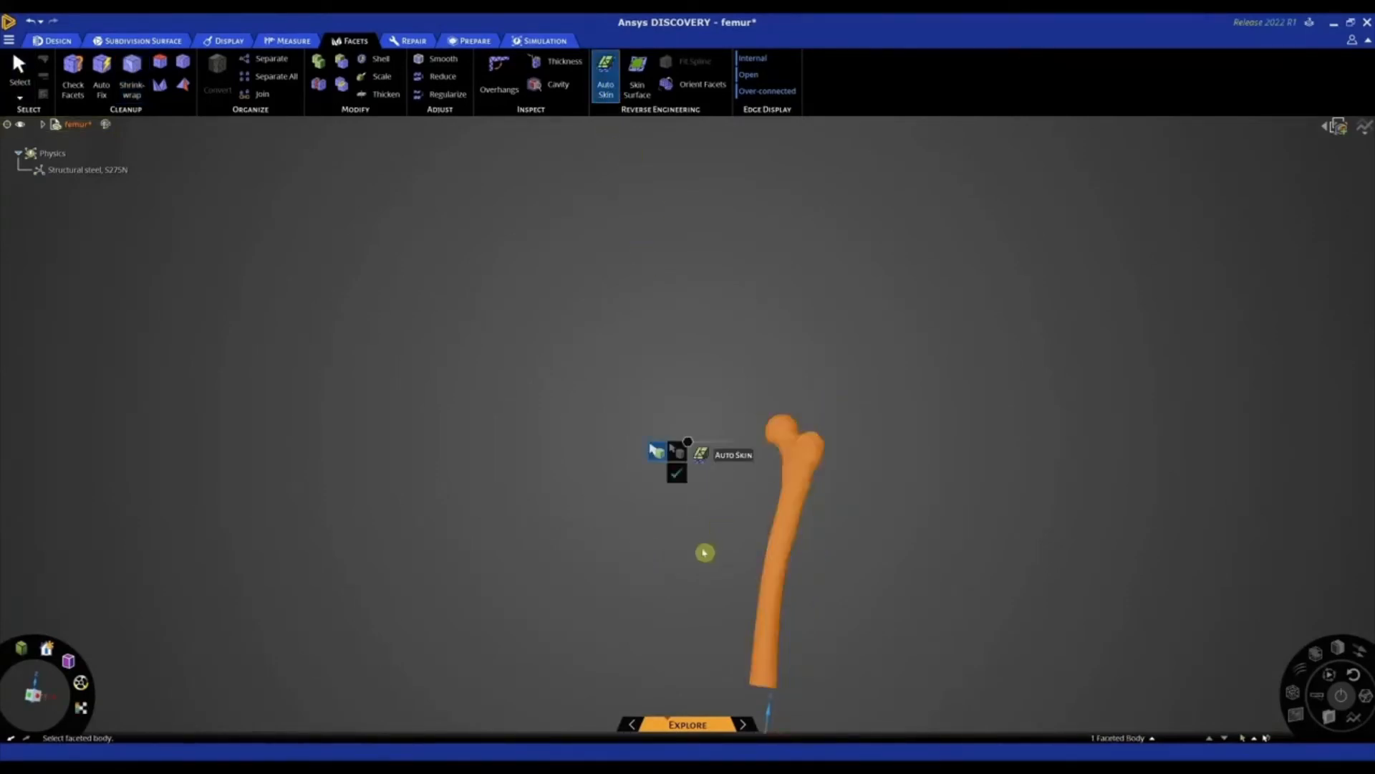
click(682, 479)
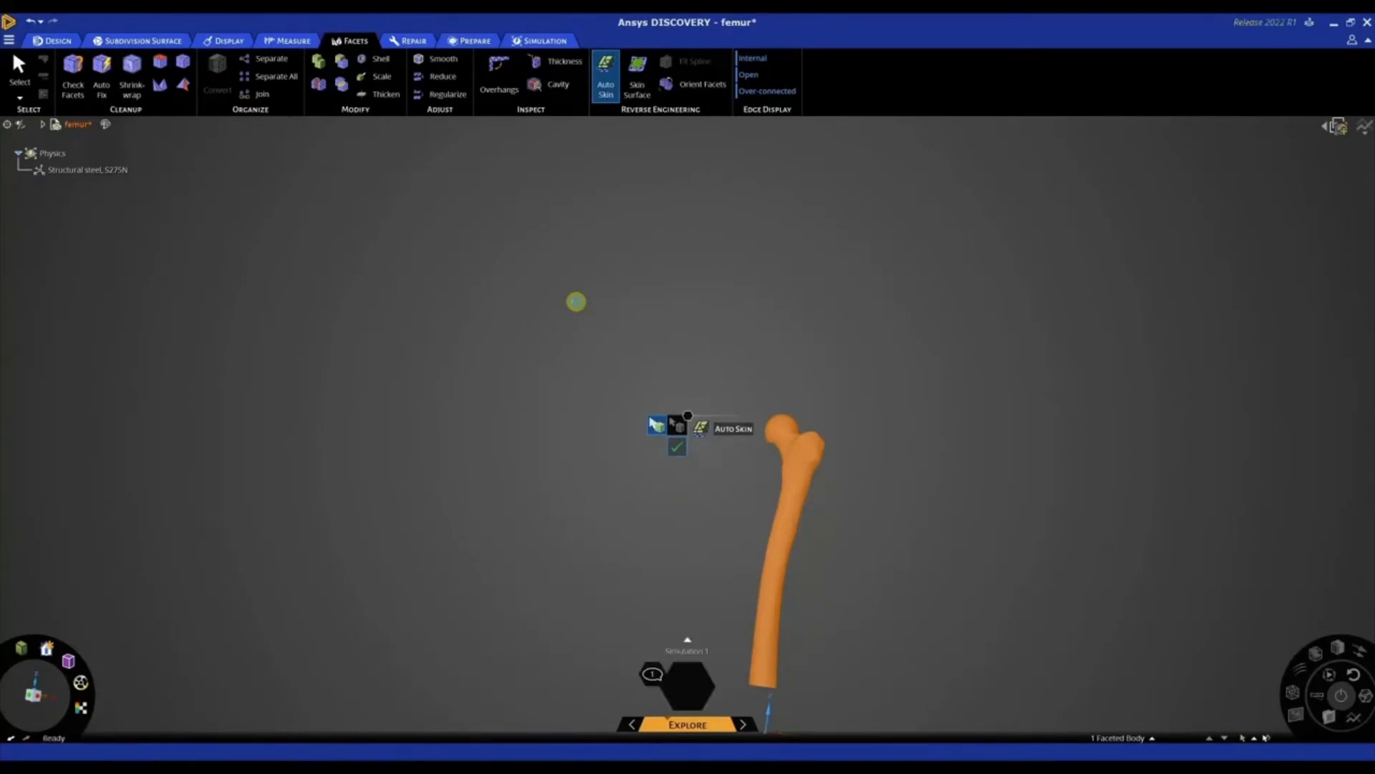
key(Escape)
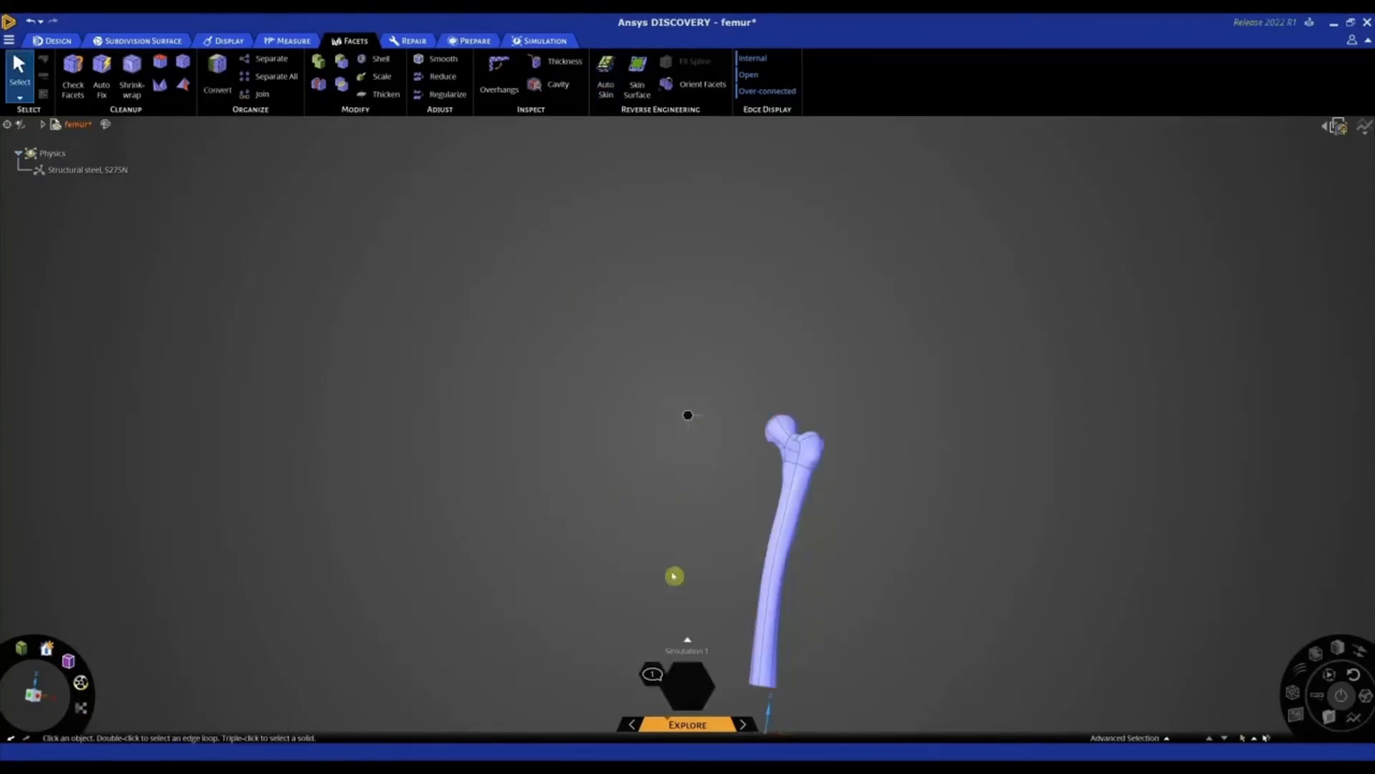
Inspect the femur's patch body and compare it with the Shrinkwrap body by temporarily showing the latter
scroll(789, 635, up, 4)
scroll(762, 296, up, 6)
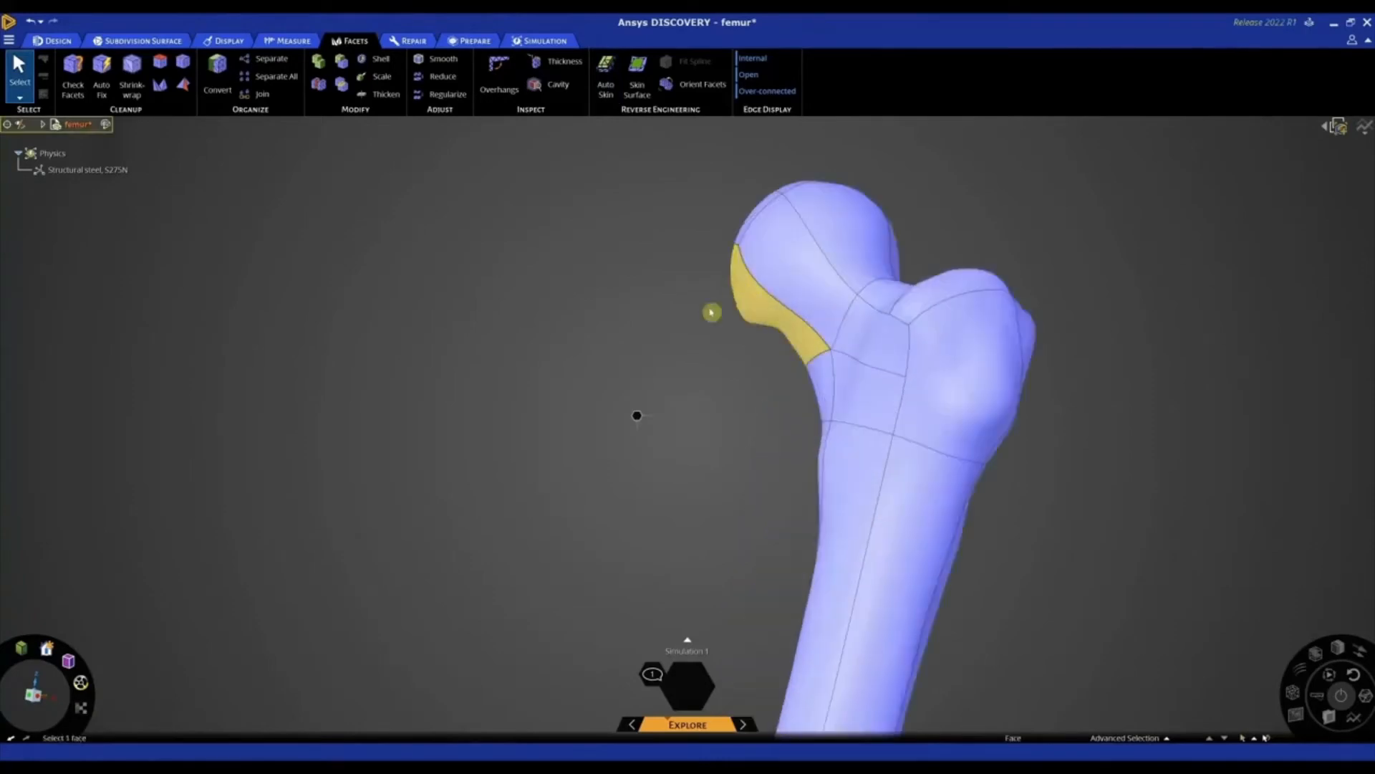
middle_drag(735, 302, 694, 343)
scroll(929, 346, down, 5)
click(43, 124)
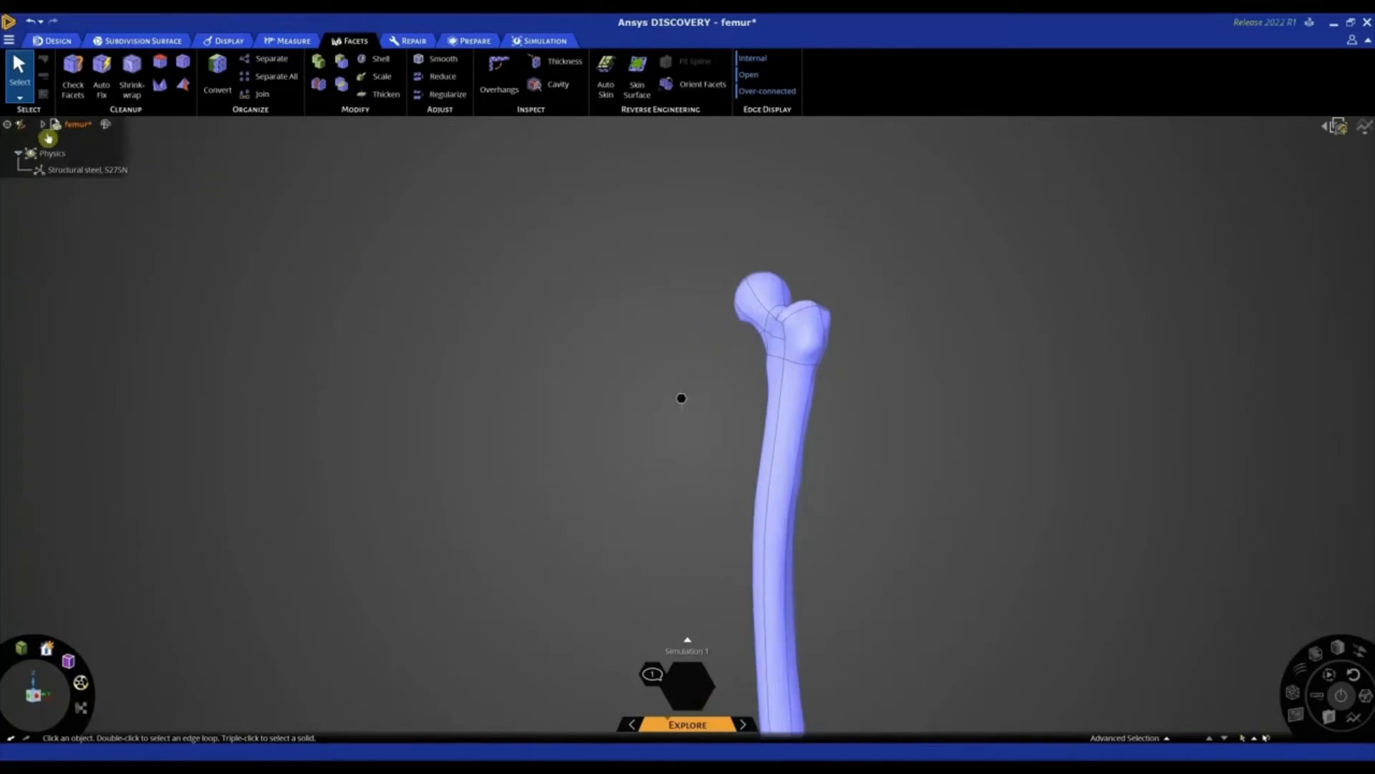
click(86, 159)
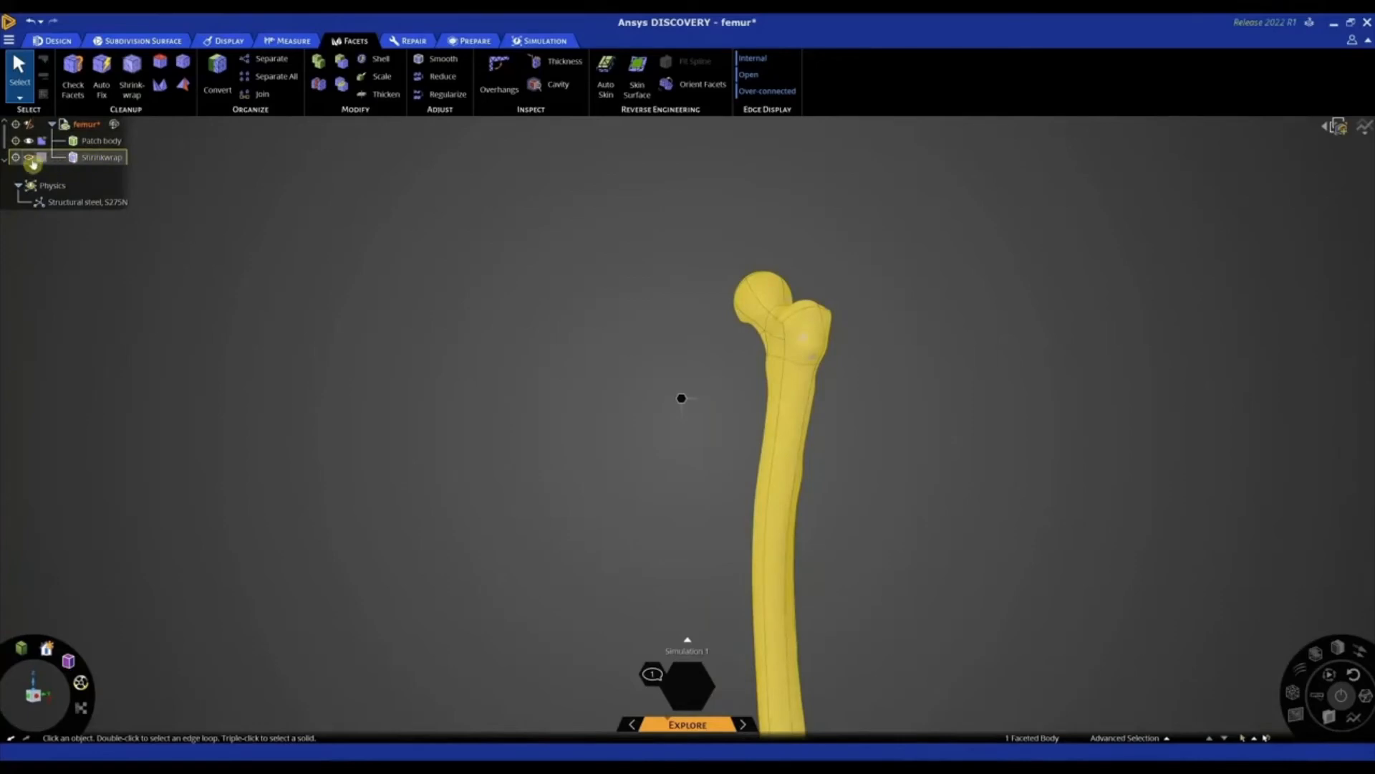
click(31, 159)
click(845, 329)
scroll(847, 330, up, 4)
mouse_move(847, 330)
middle_down()
mouse_move(909, 329)
mouse_move(673, 337)
mouse_move(869, 320)
middle_up()
scroll(869, 321, down, 3)
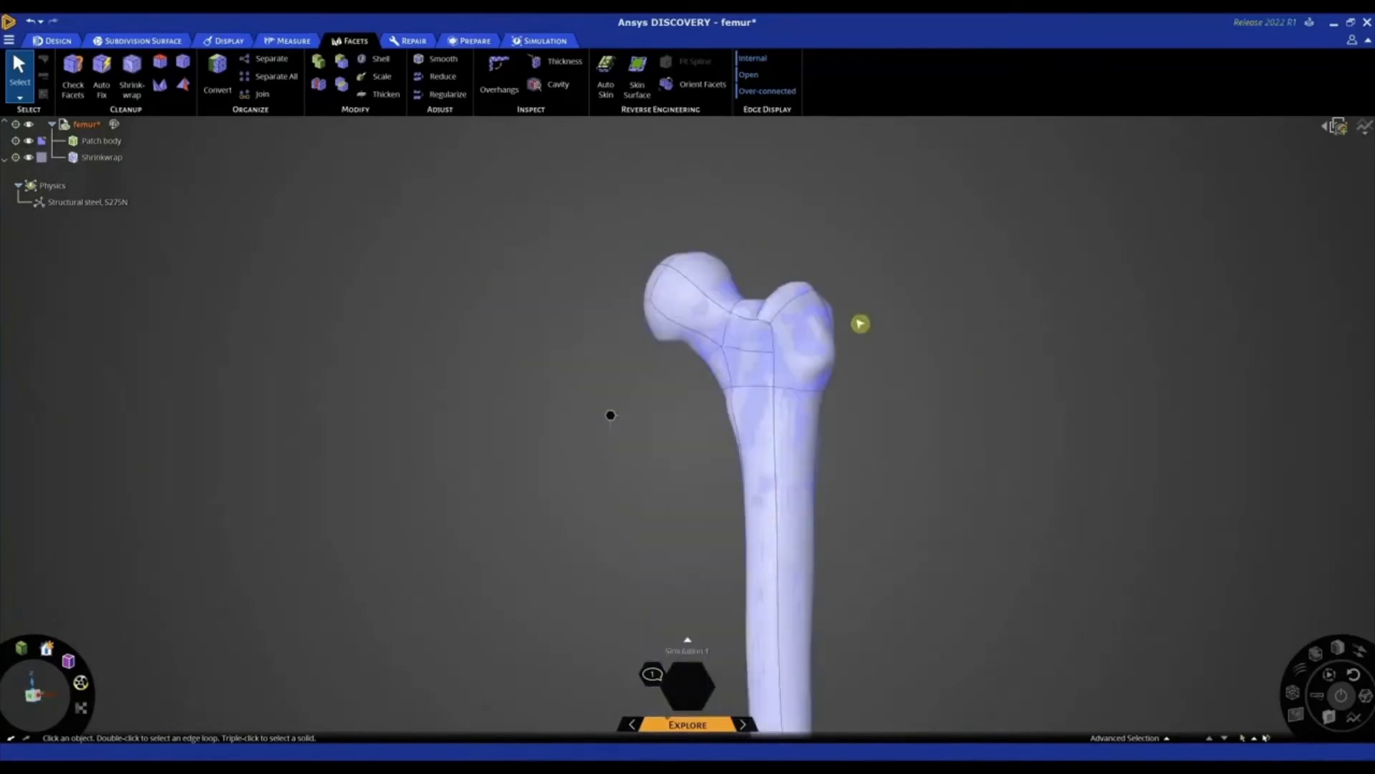
click(28, 159)
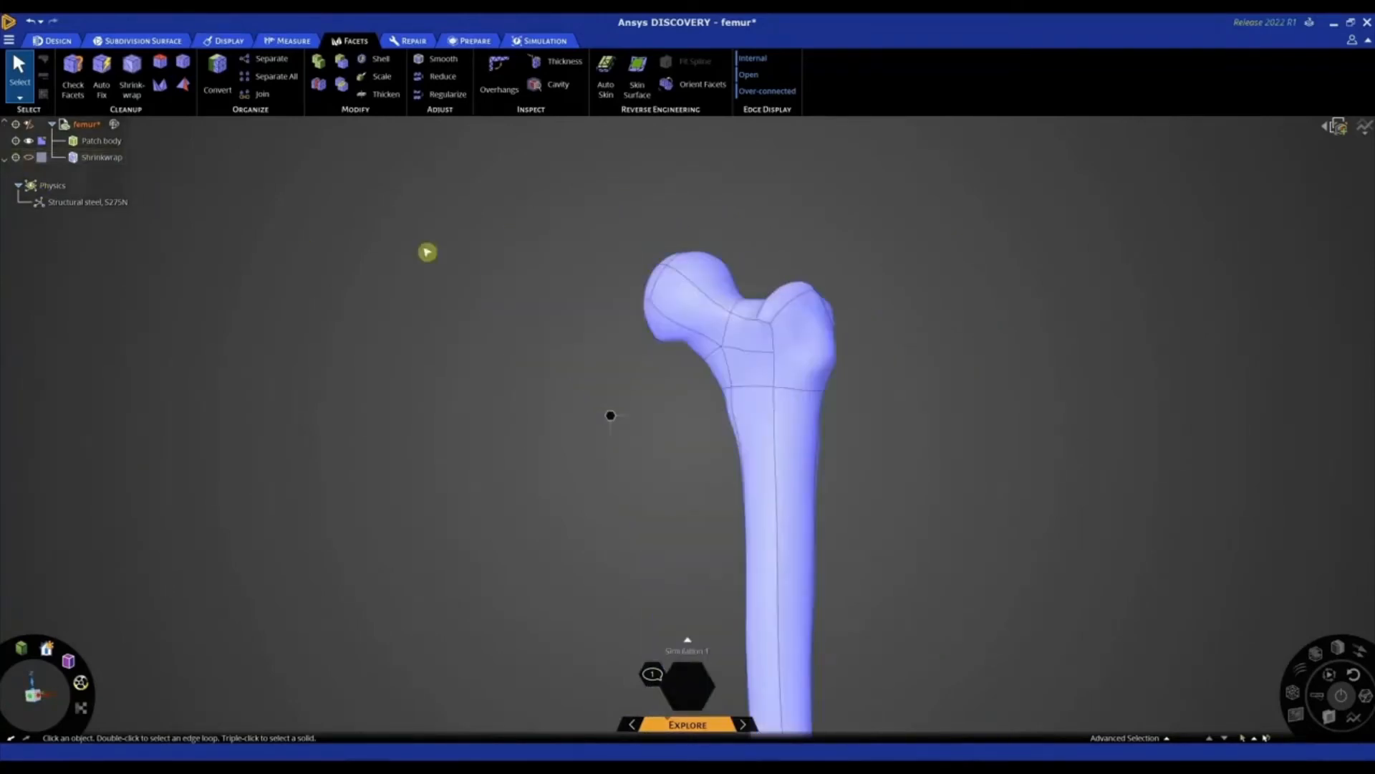
Temporarily hide the femur patch body's tangent edges to inspect its smooth surface, and restore the edge display
click(219, 45)
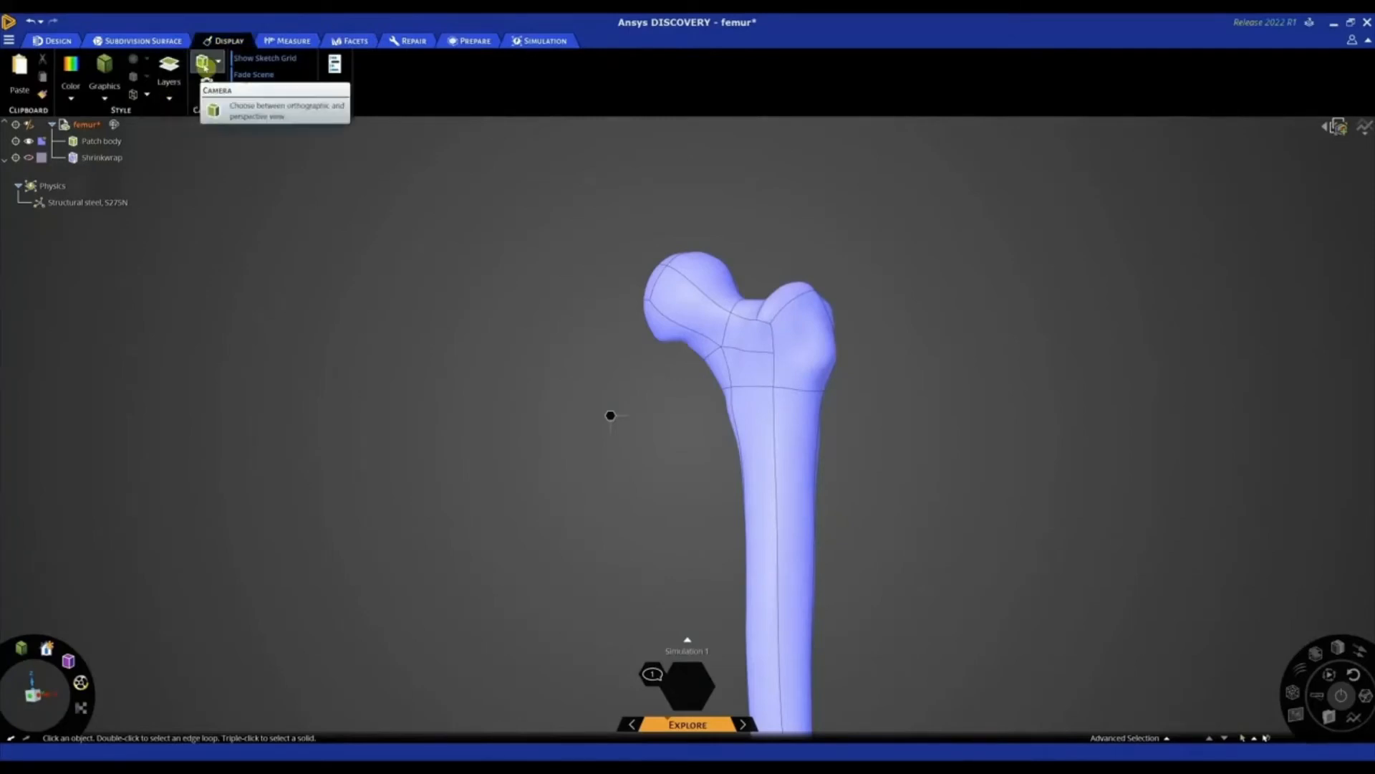
click(146, 94)
click(148, 114)
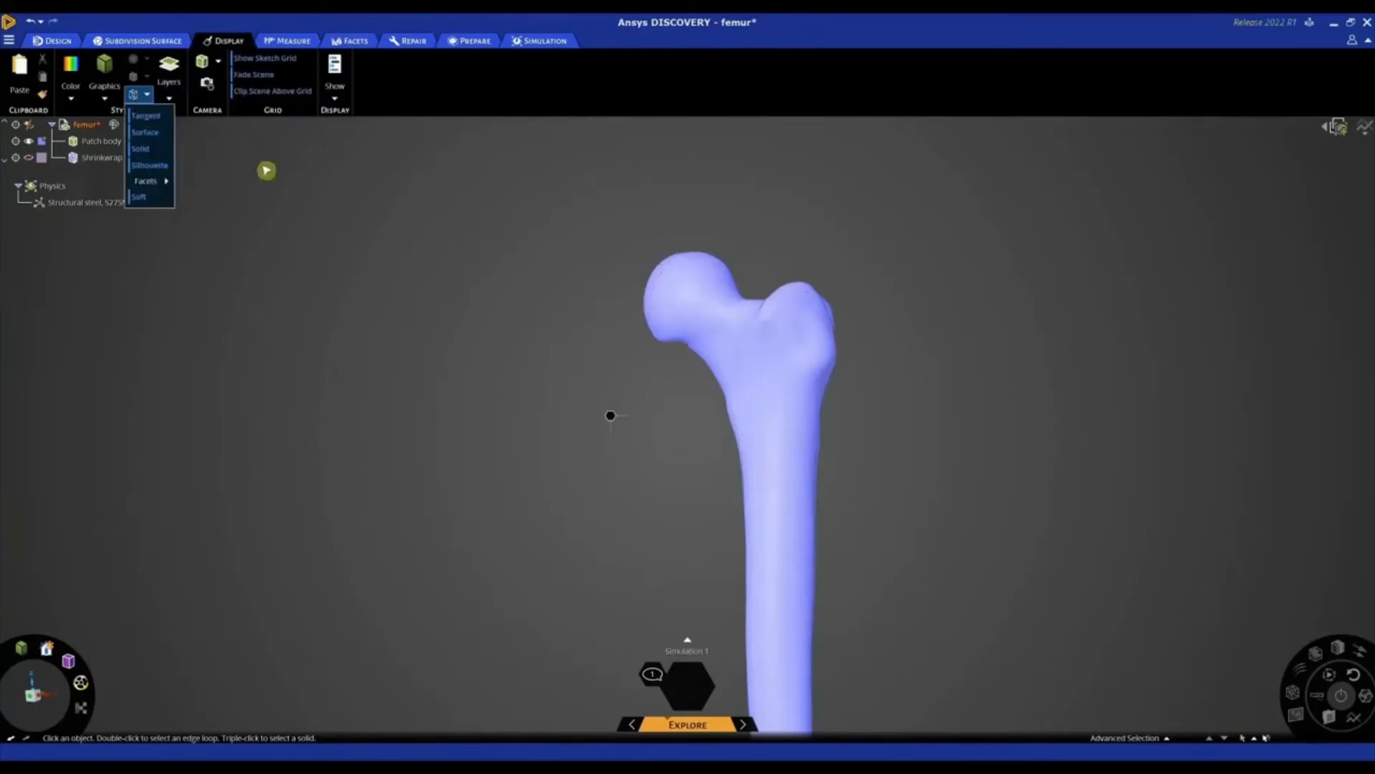
scroll(555, 287, down, 4)
middle_drag(562, 311, 561, 265)
click(139, 93)
click(147, 115)
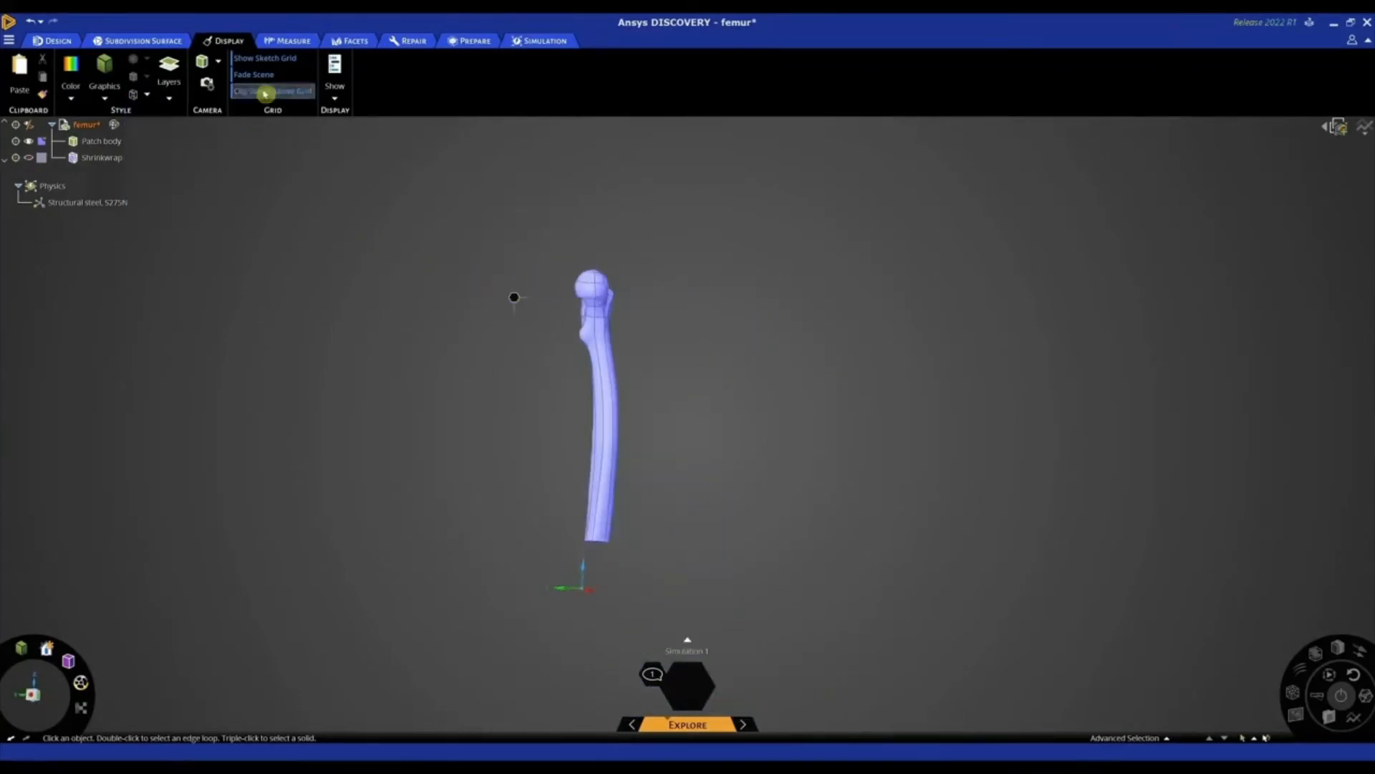
middle_drag(453, 227, 472, 239)
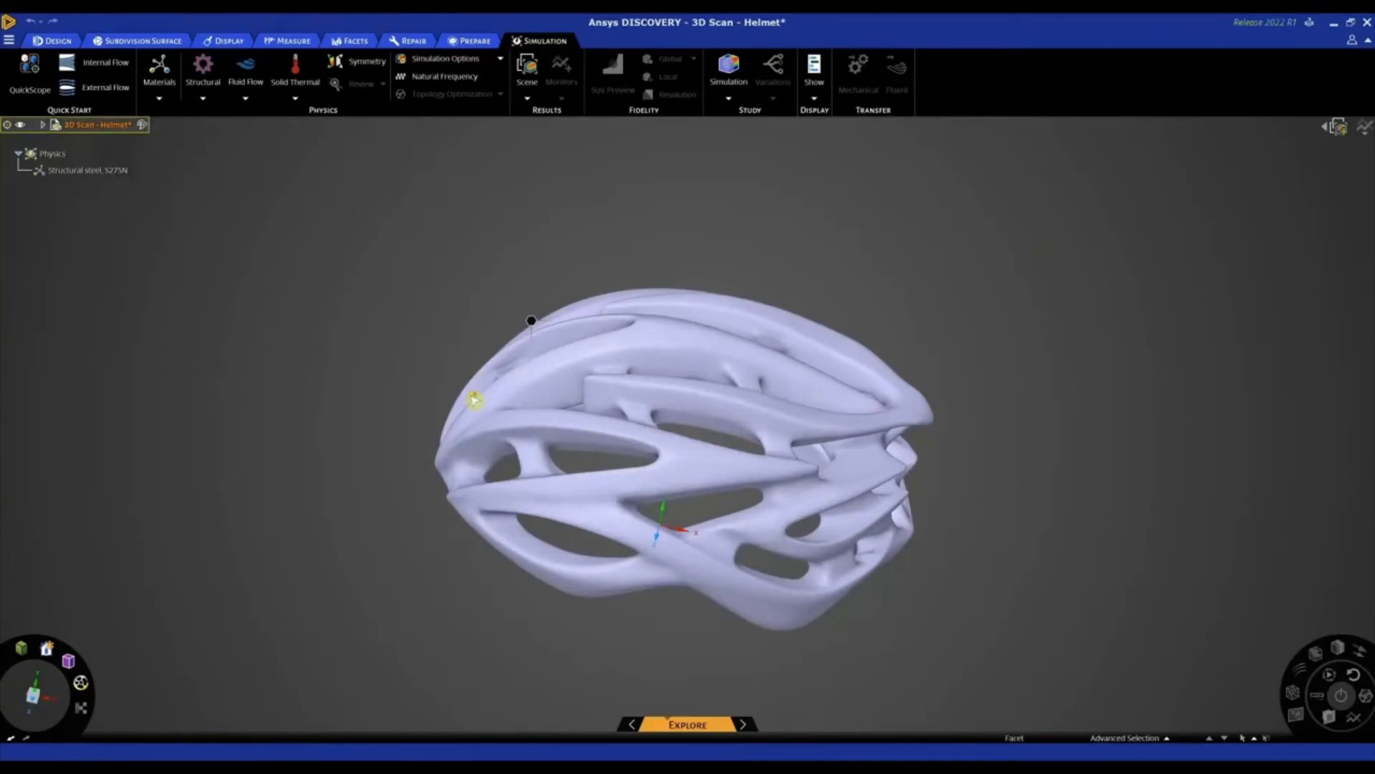
Convert the faceted helmet scan to a subdivision body using Facets to SubD with a fit tolerance of 5 mm
middle_drag(474, 400, 536, 393)
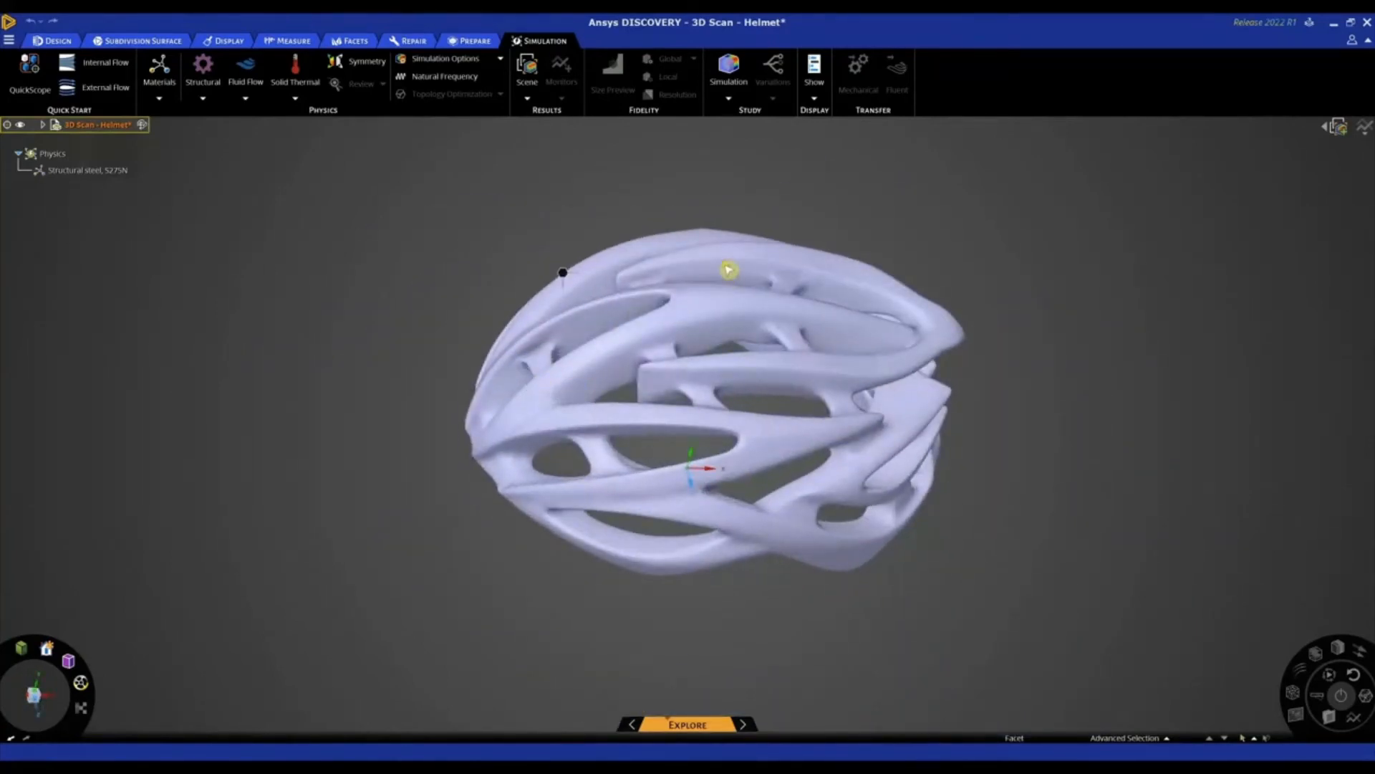
scroll(728, 270, up, 10)
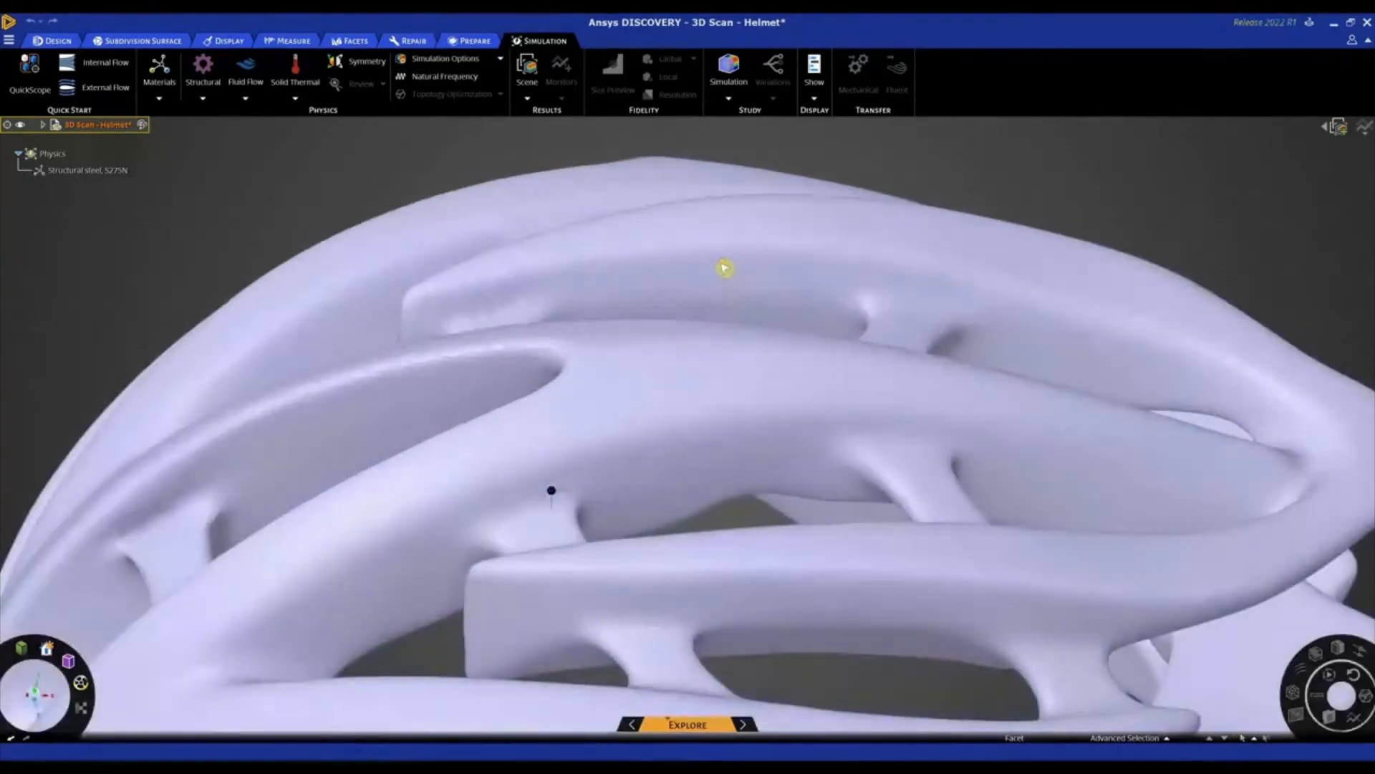
scroll(724, 267, up, 3)
scroll(629, 437, down, 10)
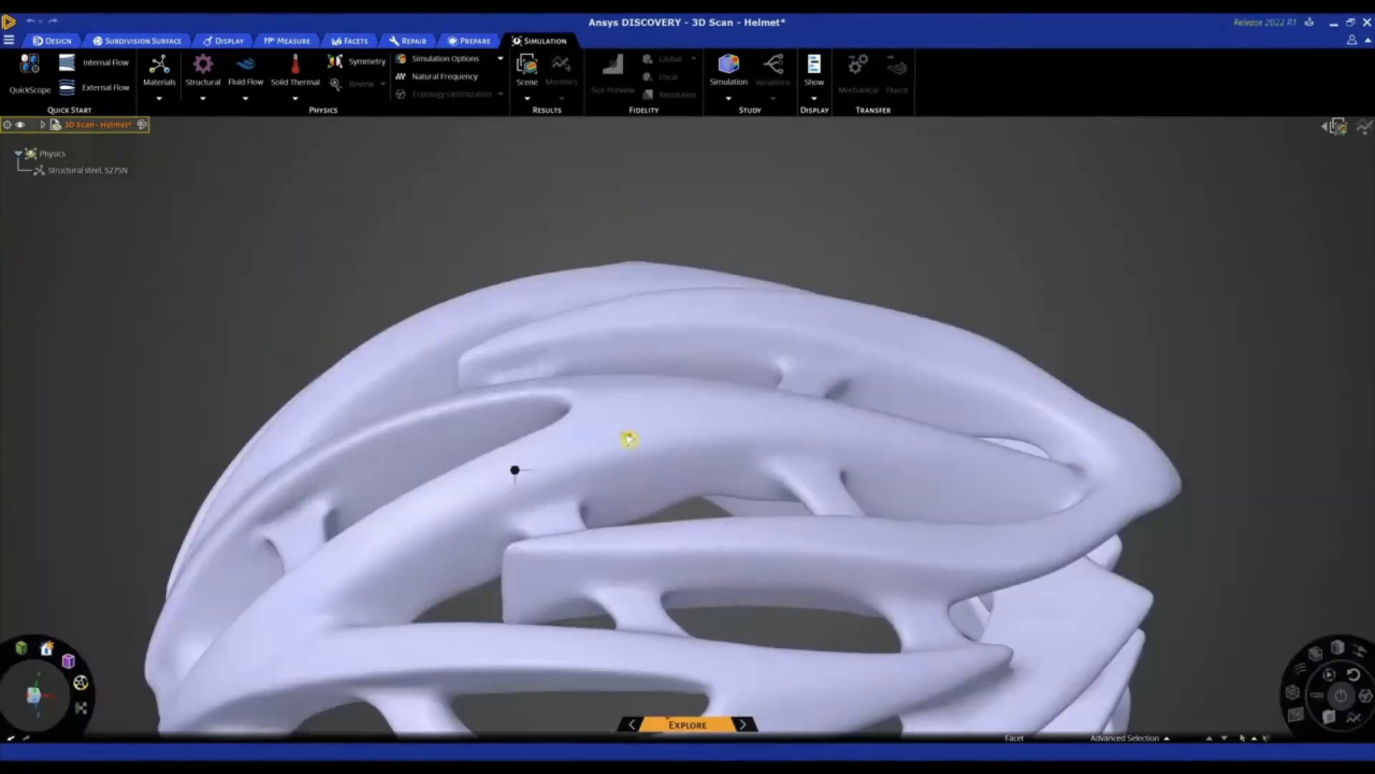
scroll(630, 430, down, 2)
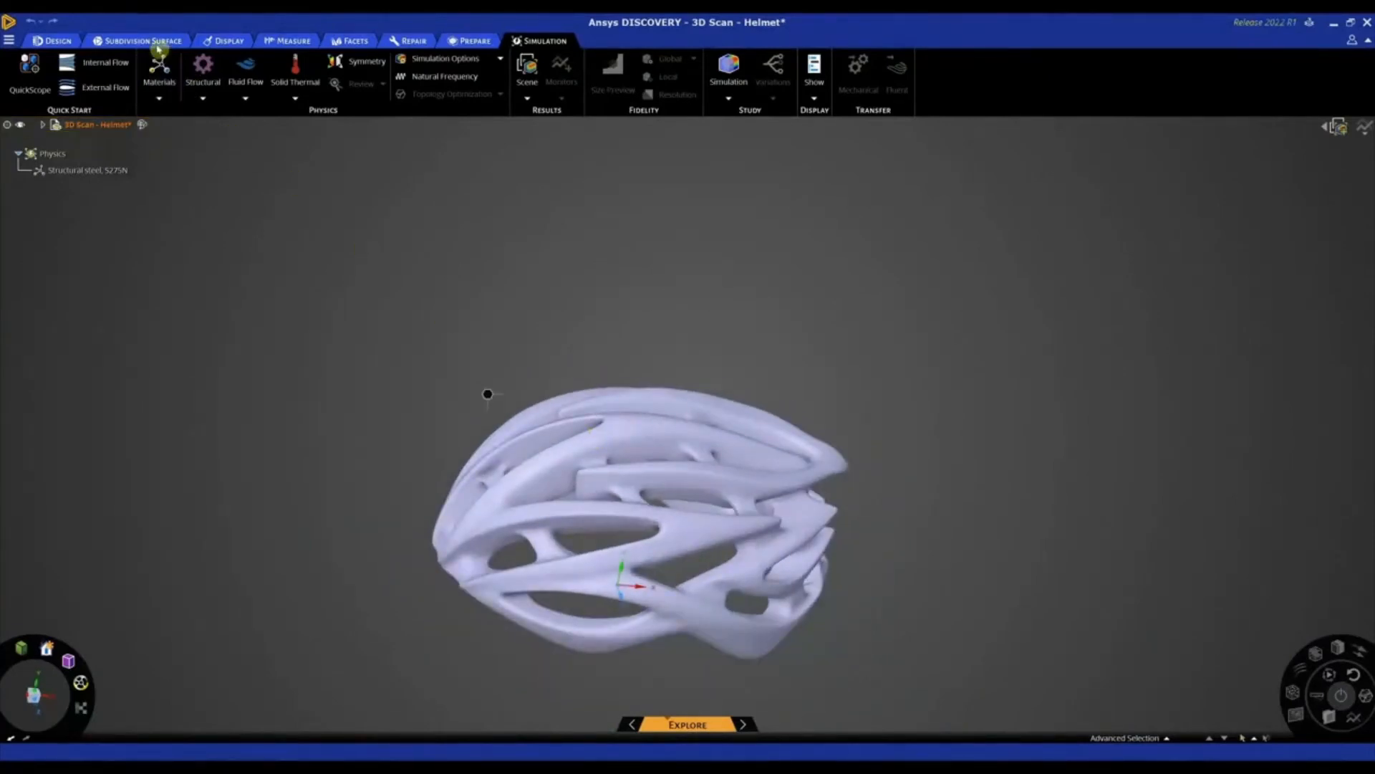
click(130, 46)
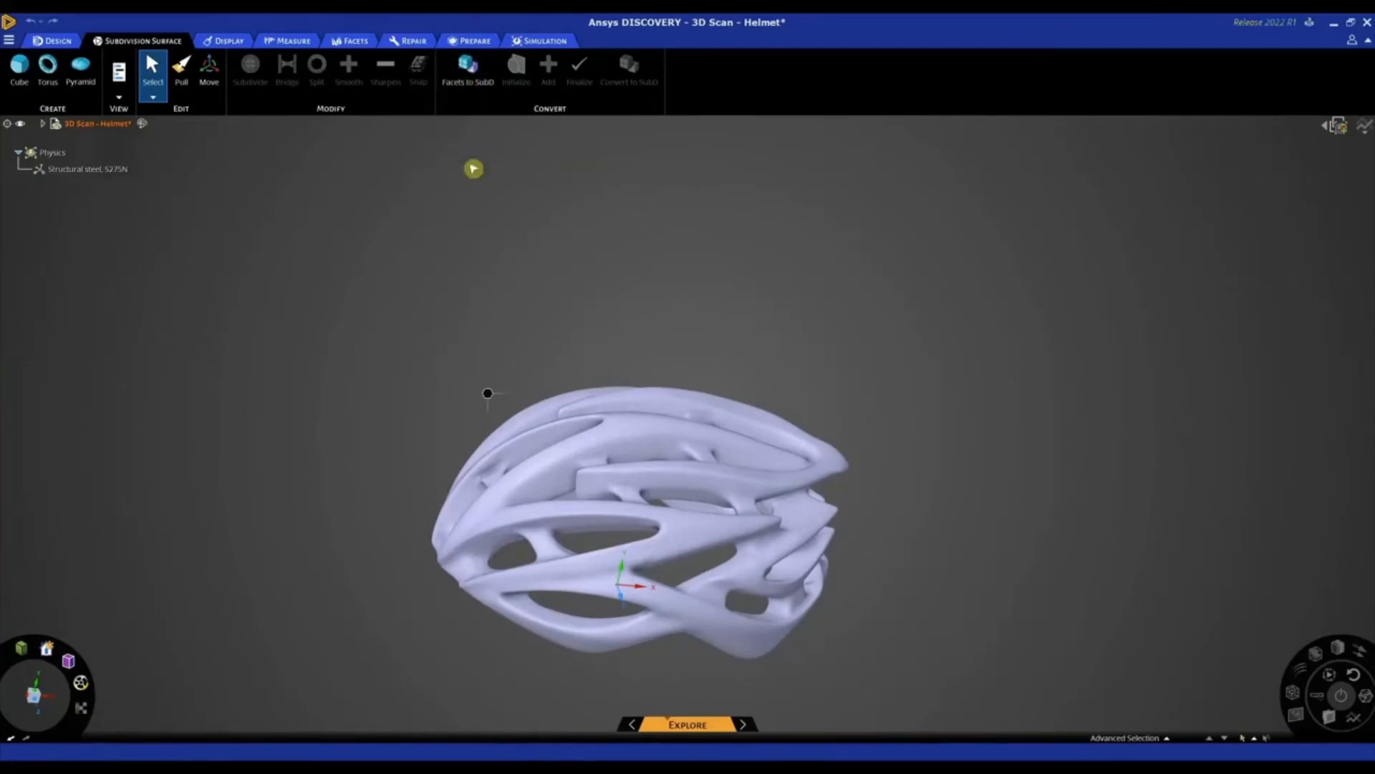
click(466, 77)
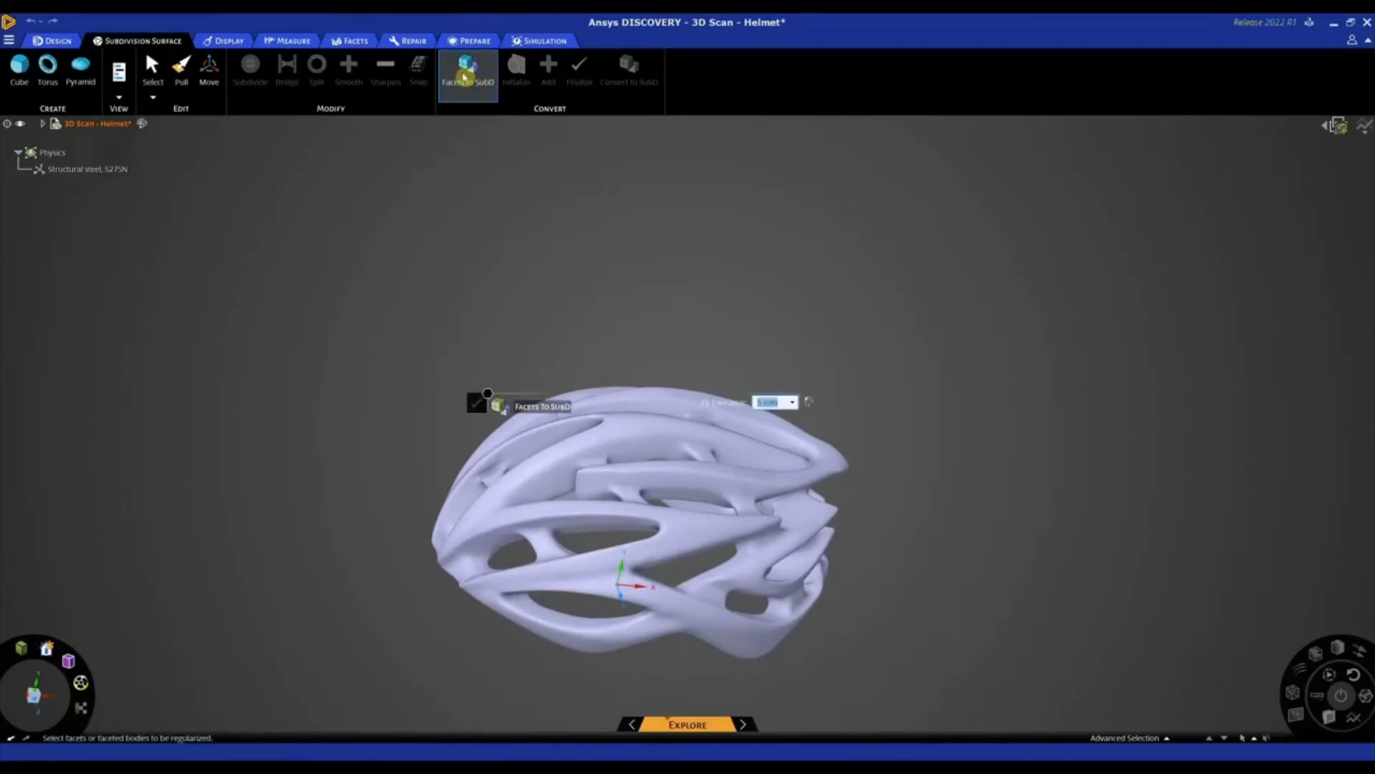
click(653, 433)
click(653, 432)
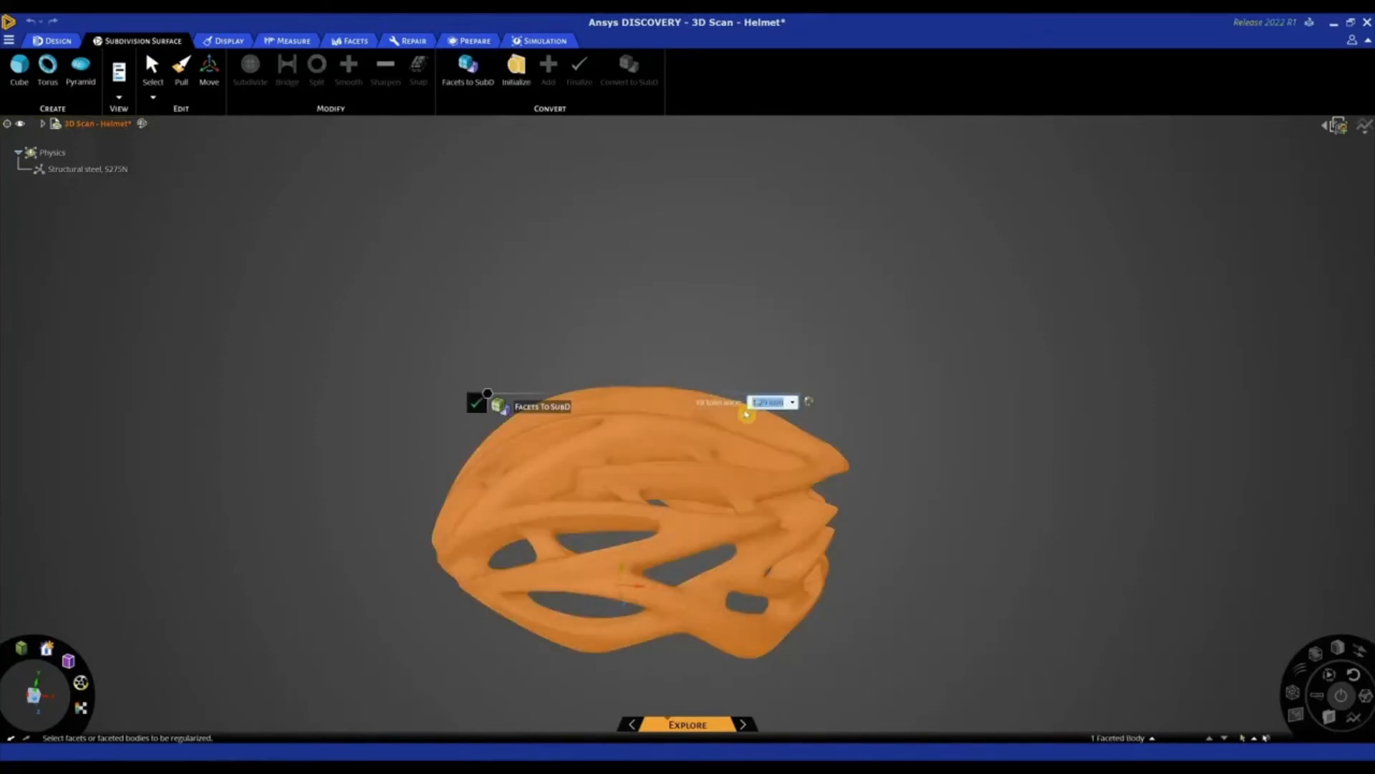
text(5)
key(Return)
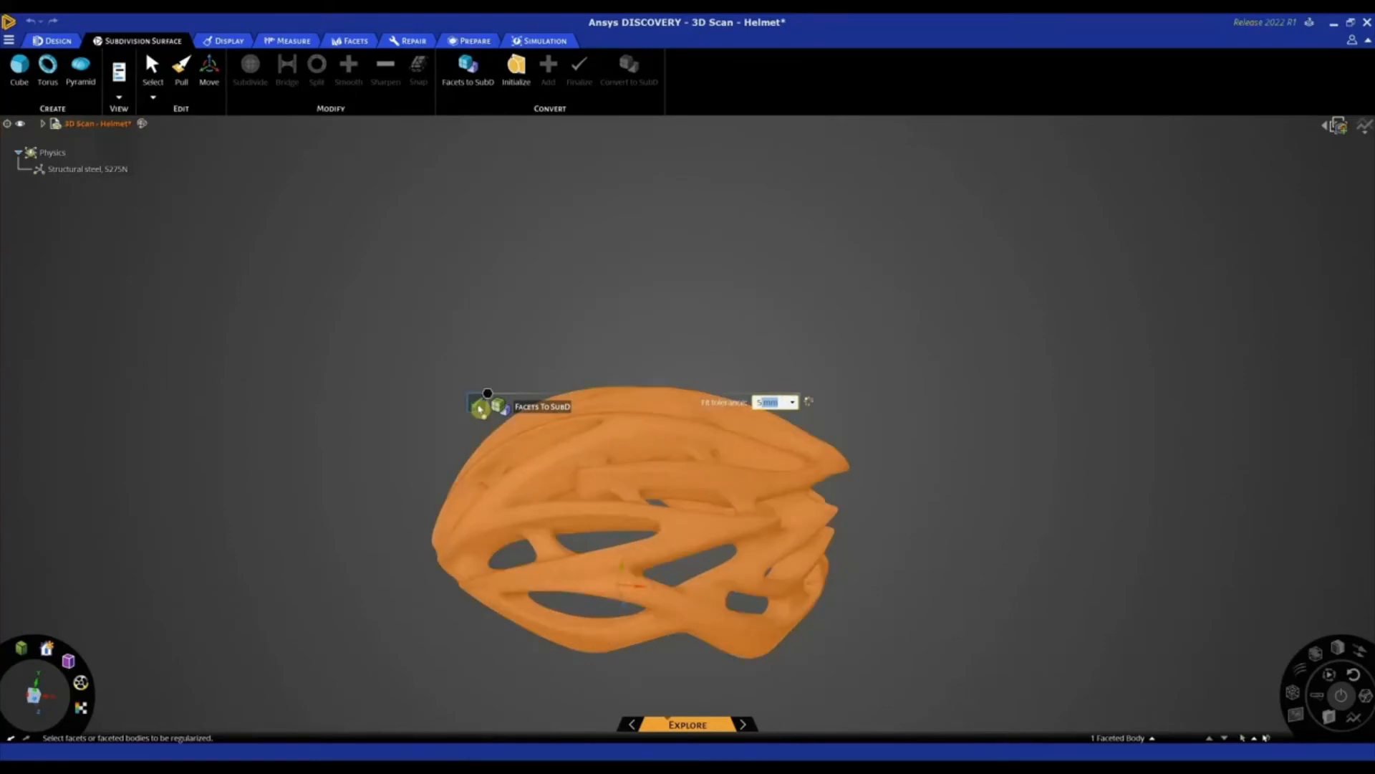
click(480, 407)
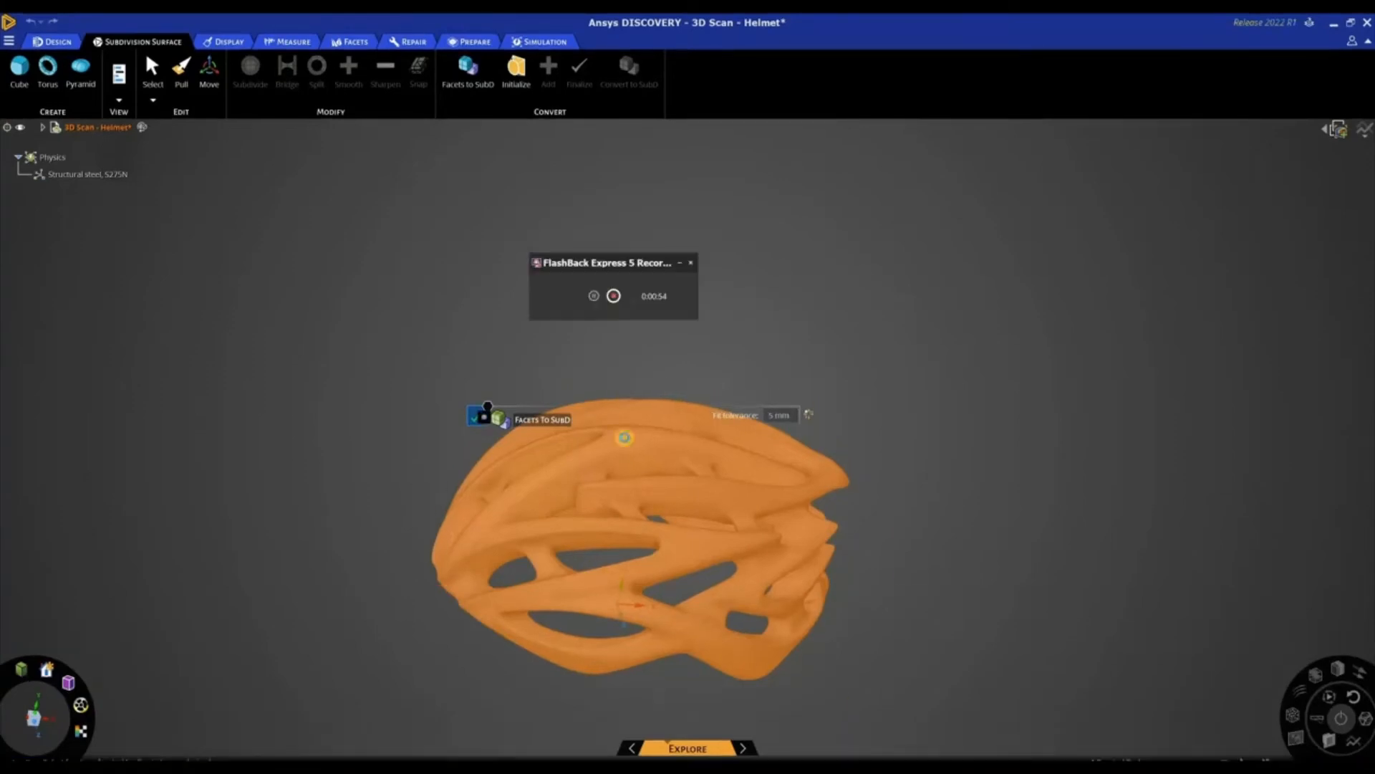
click(597, 296)
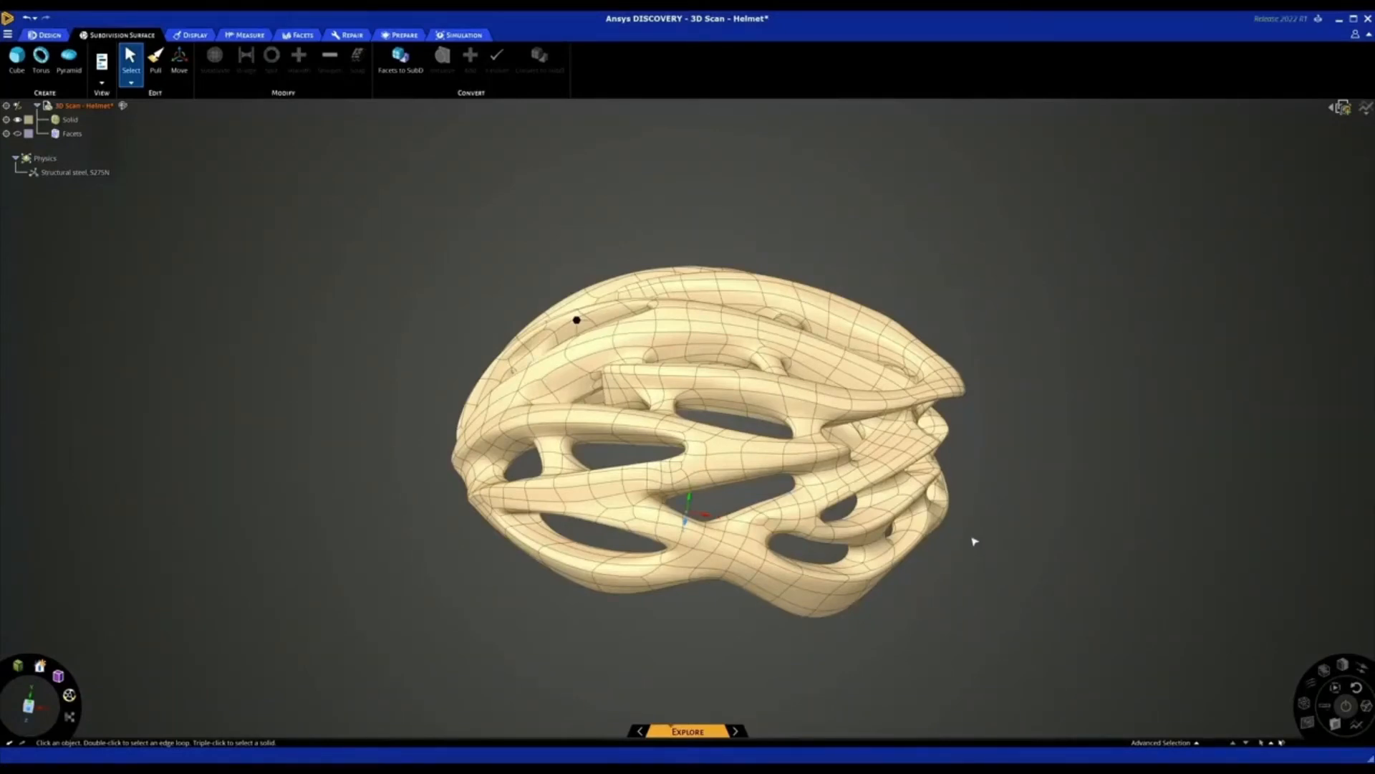
Display both the limit surface and the control cage of the helmet solid and examine the cage around its outer shell
mouse_move(992, 535)
middle_down()
mouse_move(986, 562)
mouse_move(991, 536)
middle_up()
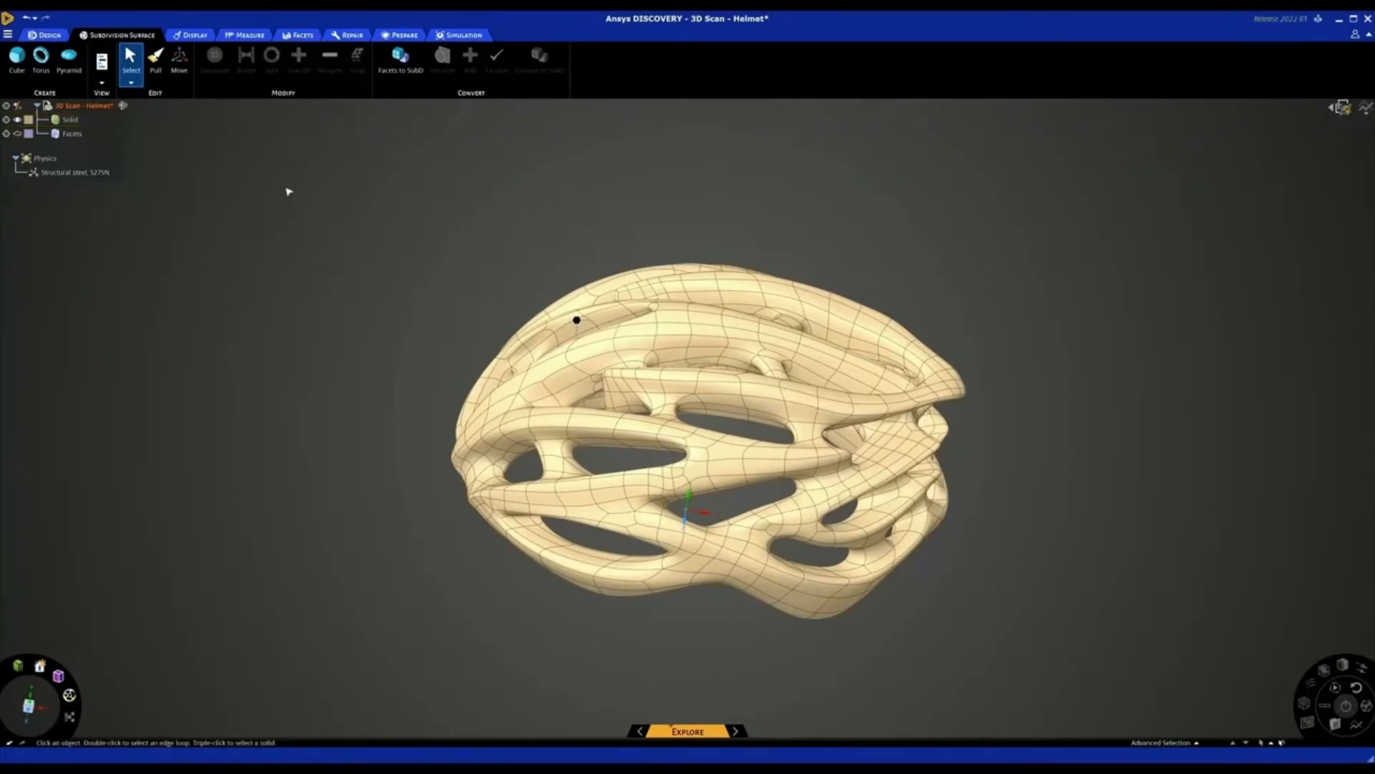
click(102, 80)
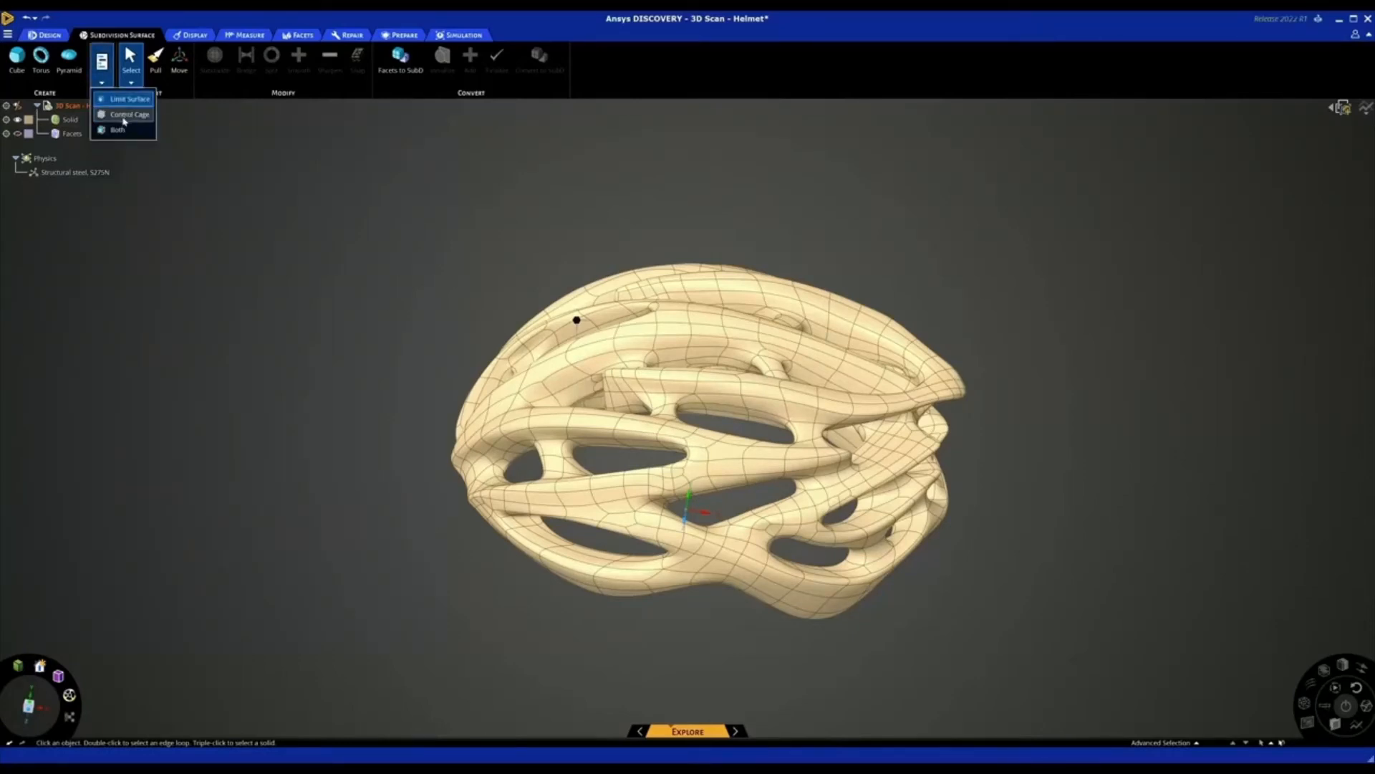
click(120, 130)
click(577, 320)
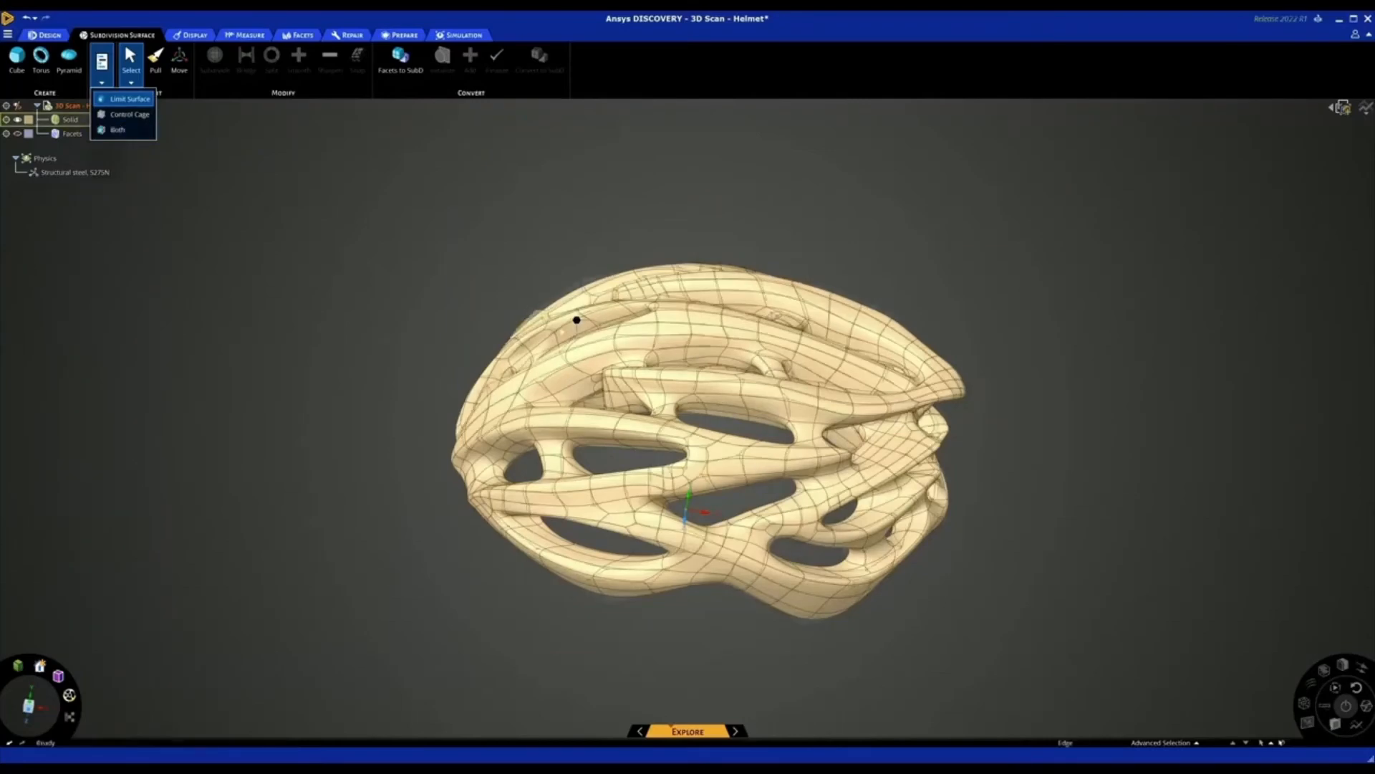
scroll(642, 353, up, 5)
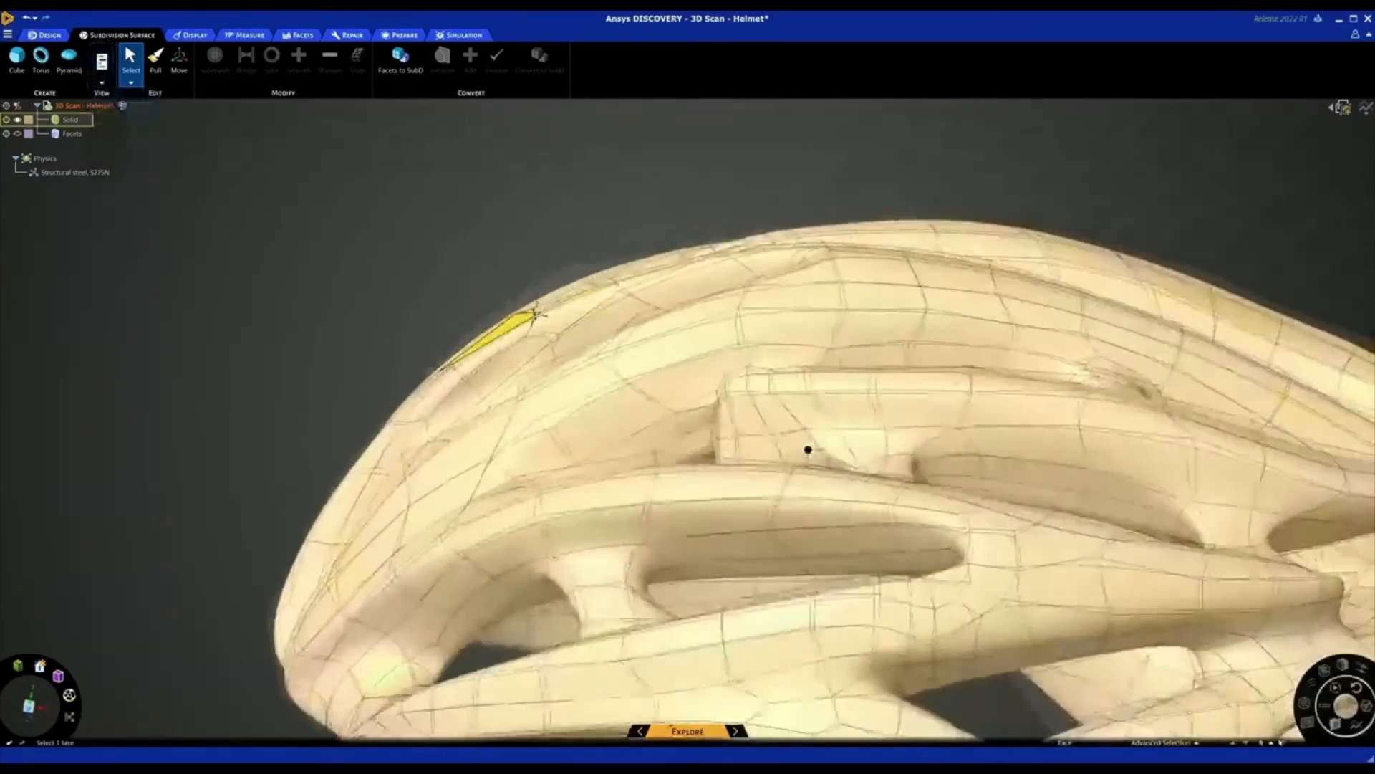
middle_drag(538, 313, 534, 334)
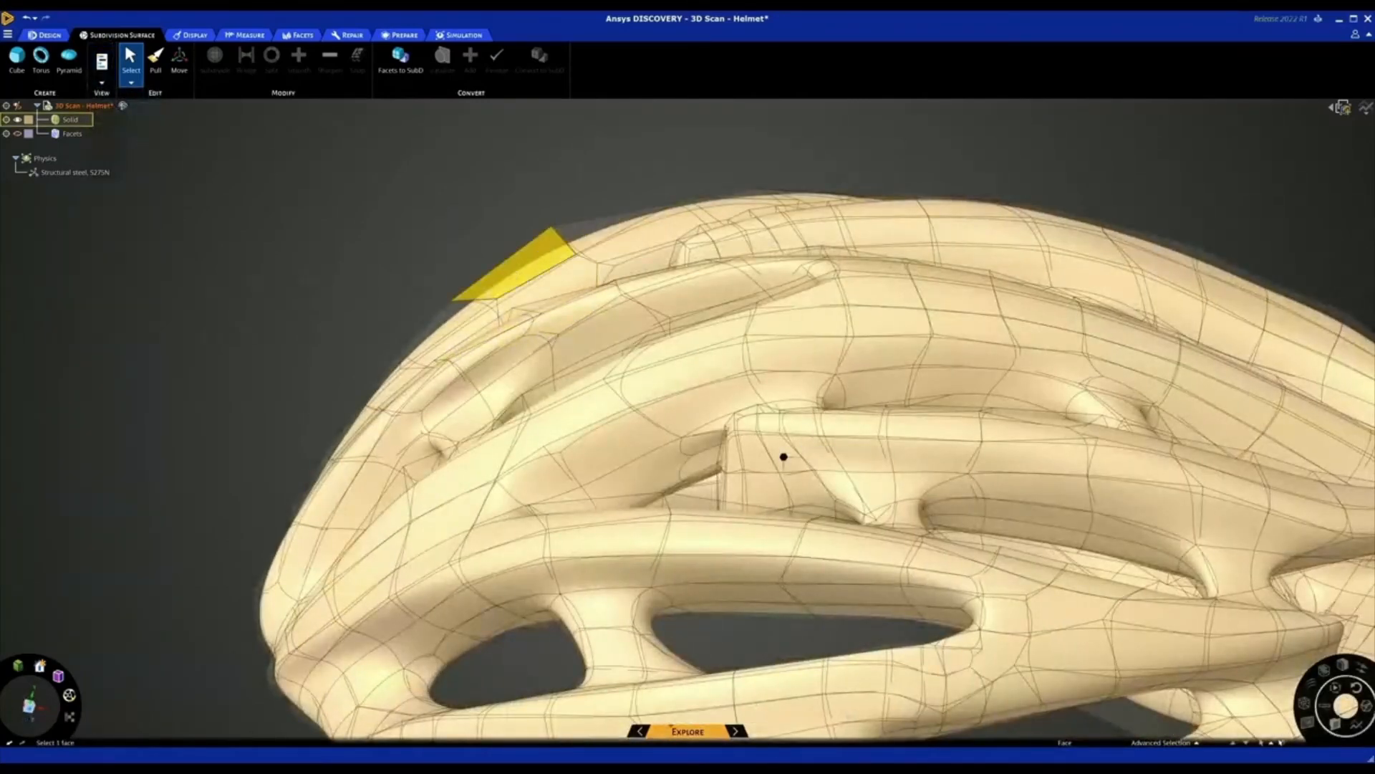
scroll(435, 273, down, 5)
click(435, 274)
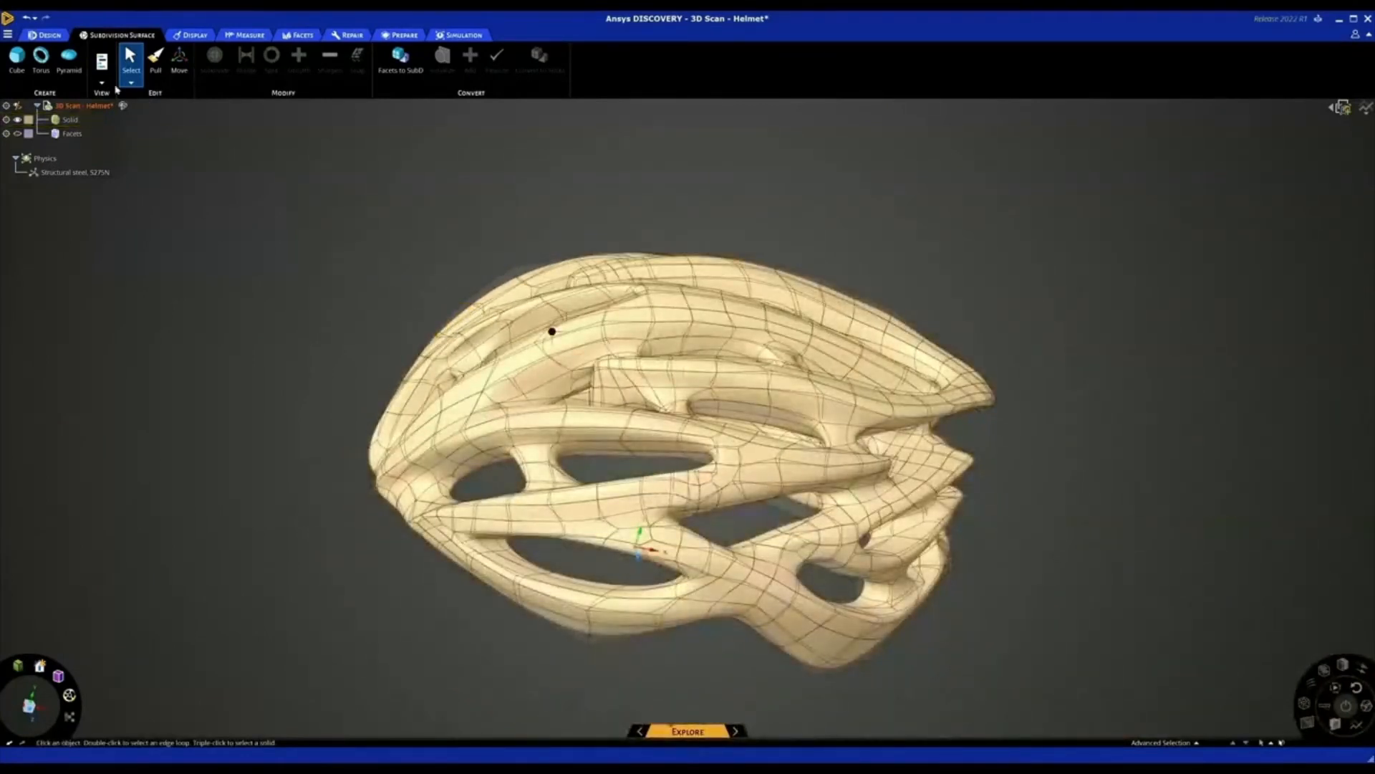
Display only the helmet's limit surface and inspect the SubD body from several angles
click(102, 81)
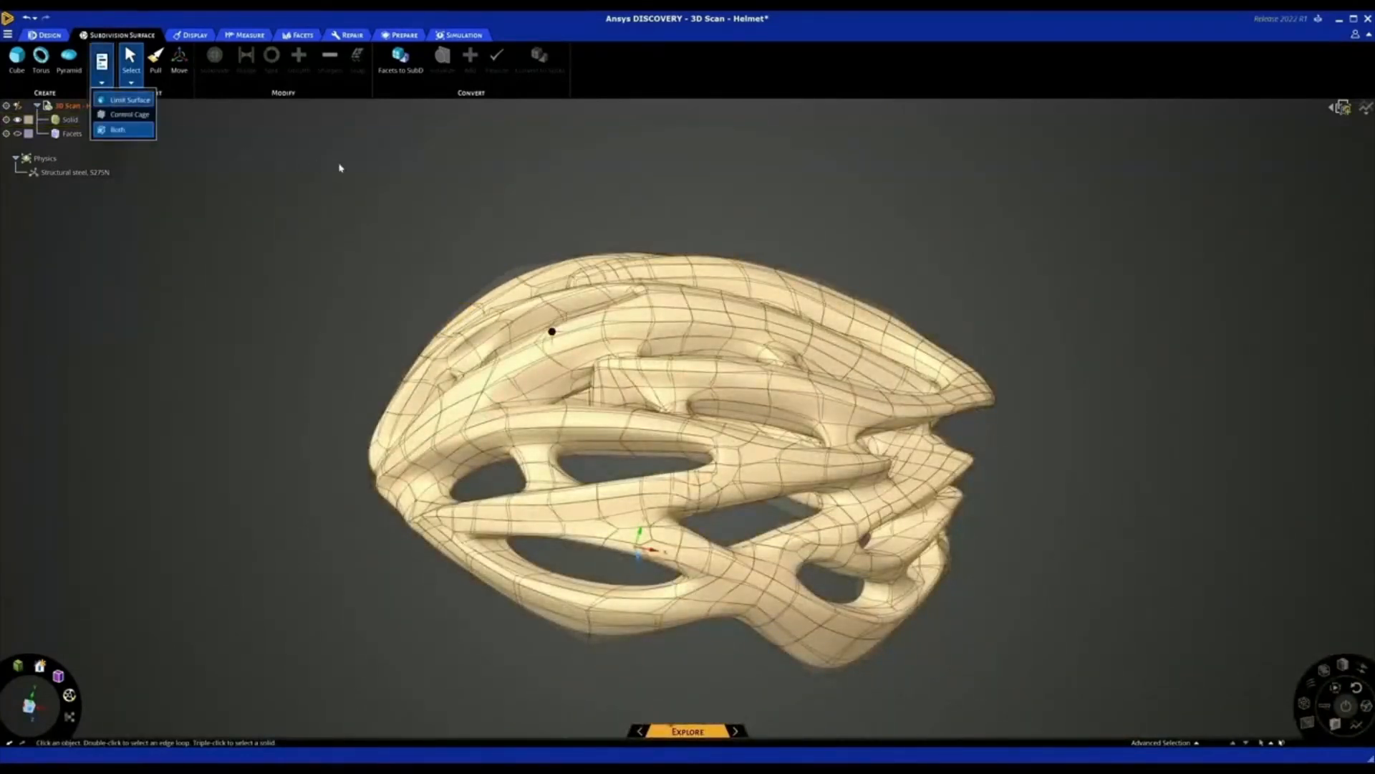
middle_drag(348, 174, 322, 202)
scroll(323, 203, down, 2)
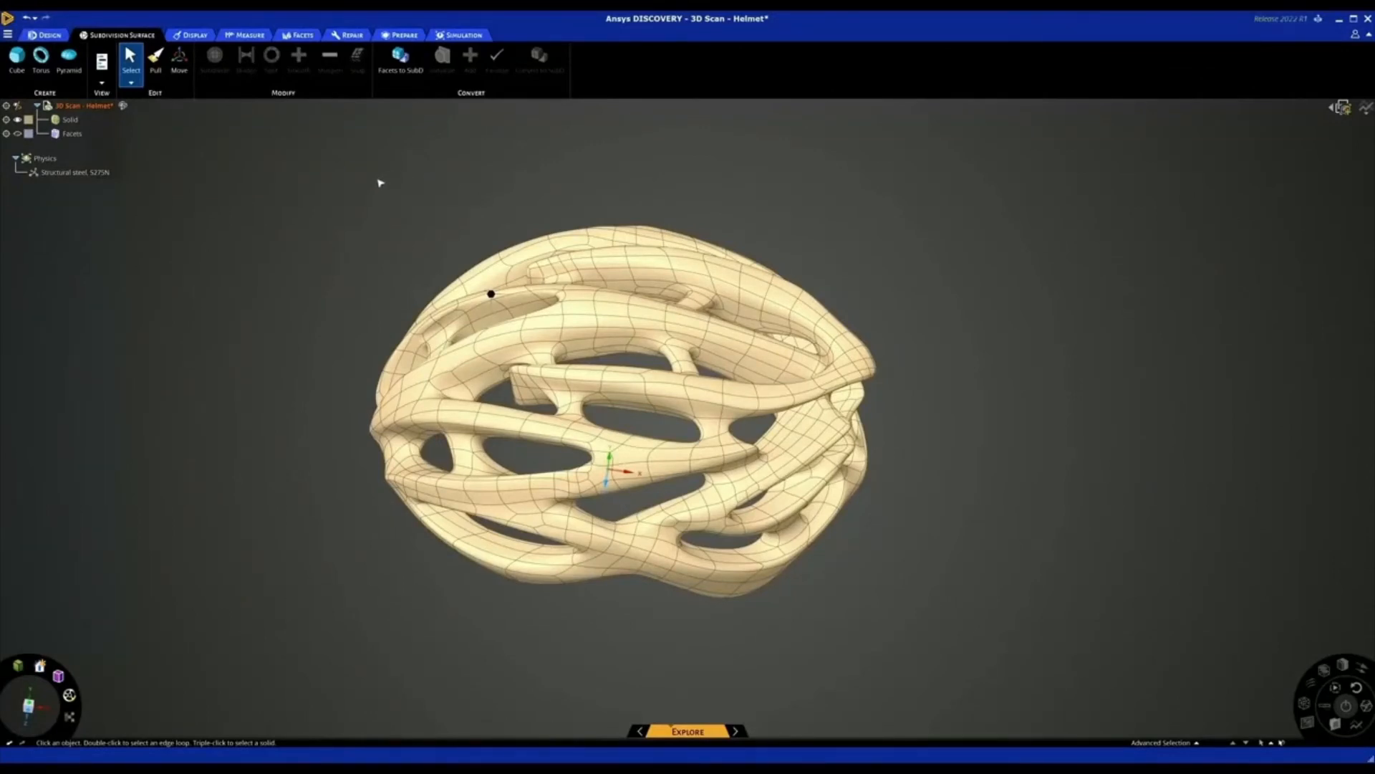
mouse_move(345, 197)
middle_down()
mouse_move(347, 212)
mouse_move(355, 178)
middle_up()
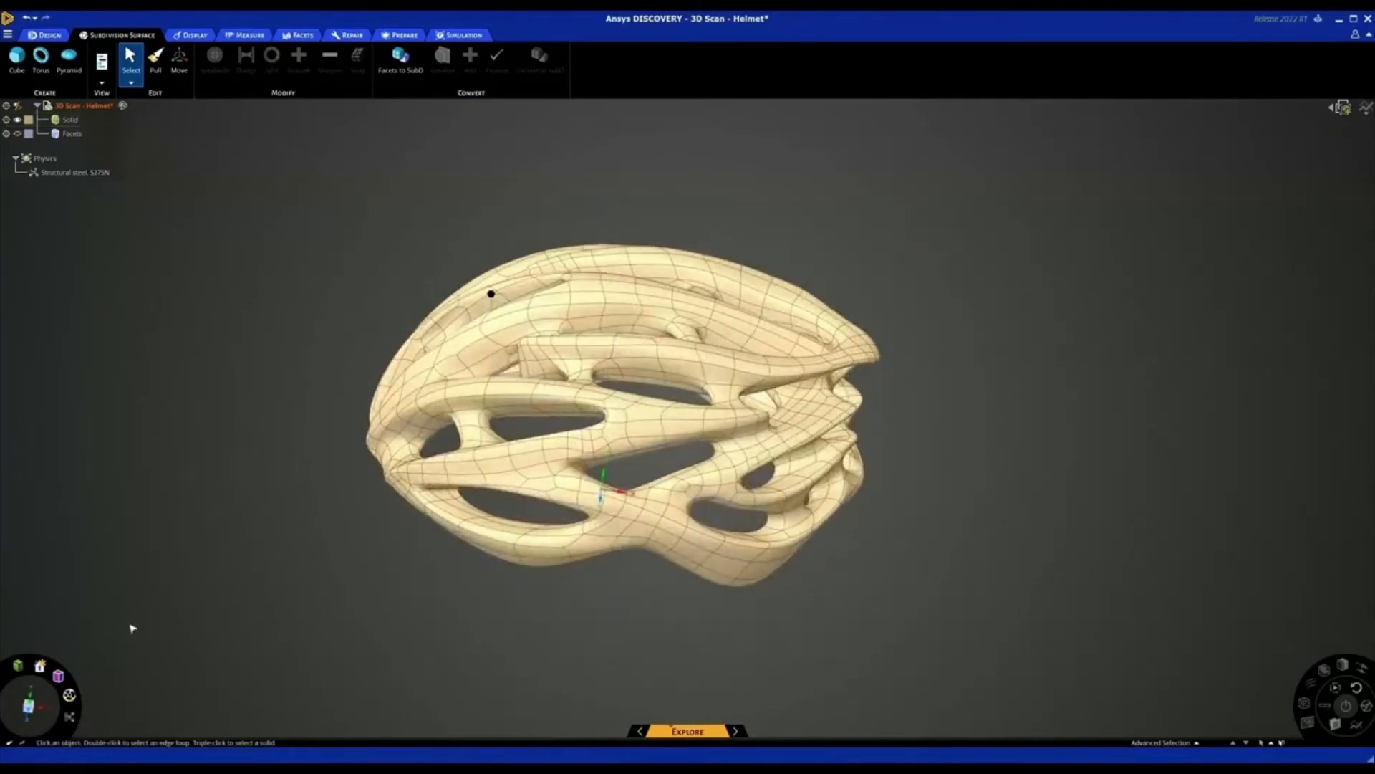
Box-select the subdivision faces at the tip of the helmet's uppermost rear fin
click(29, 709)
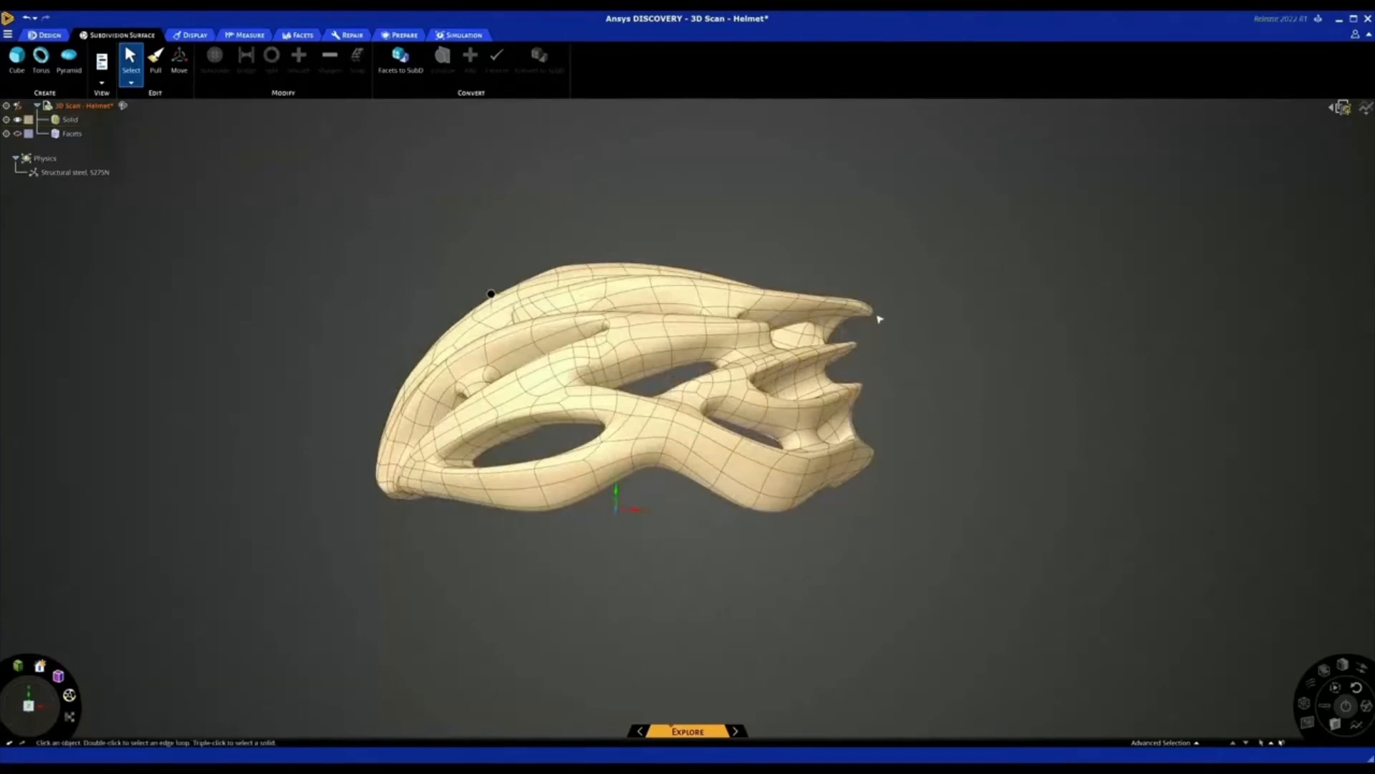
scroll(876, 315, up, 5)
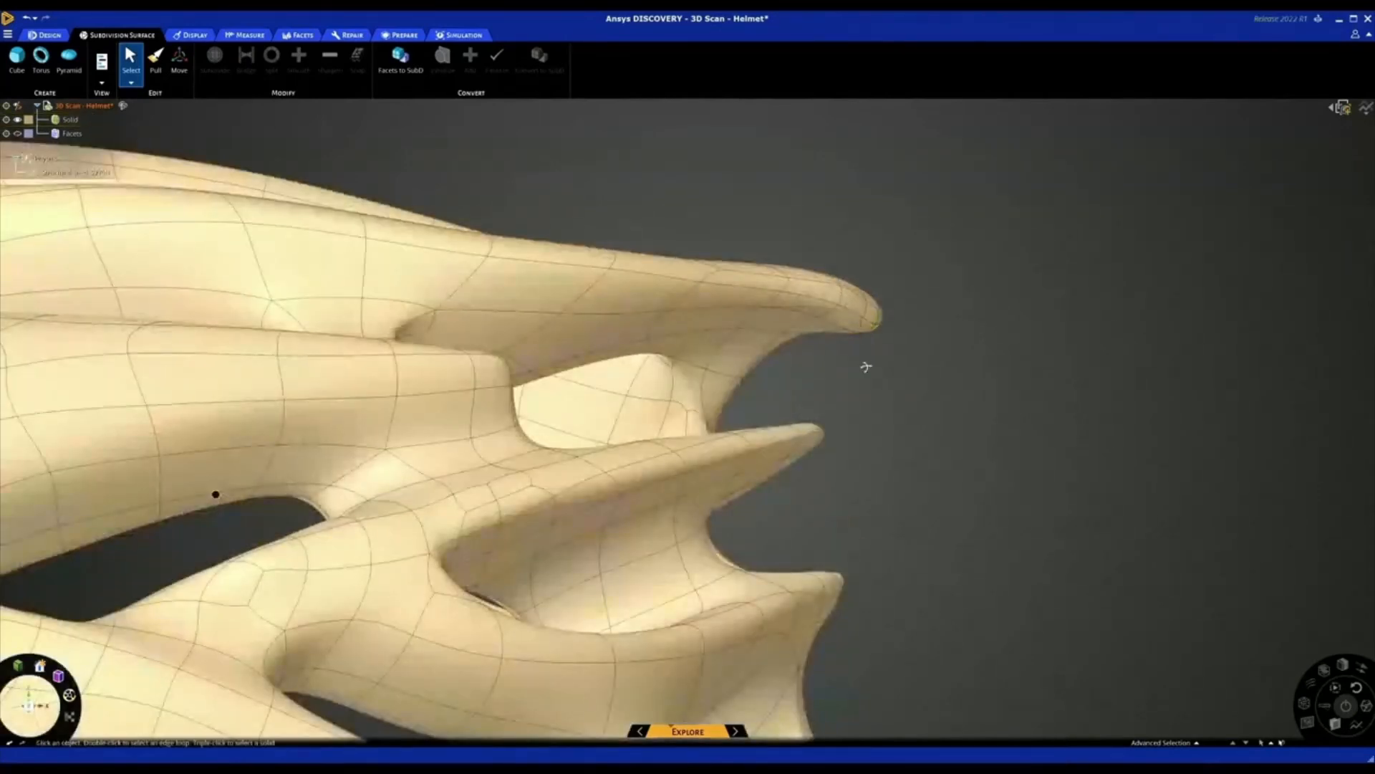
scroll(871, 348, up, 2)
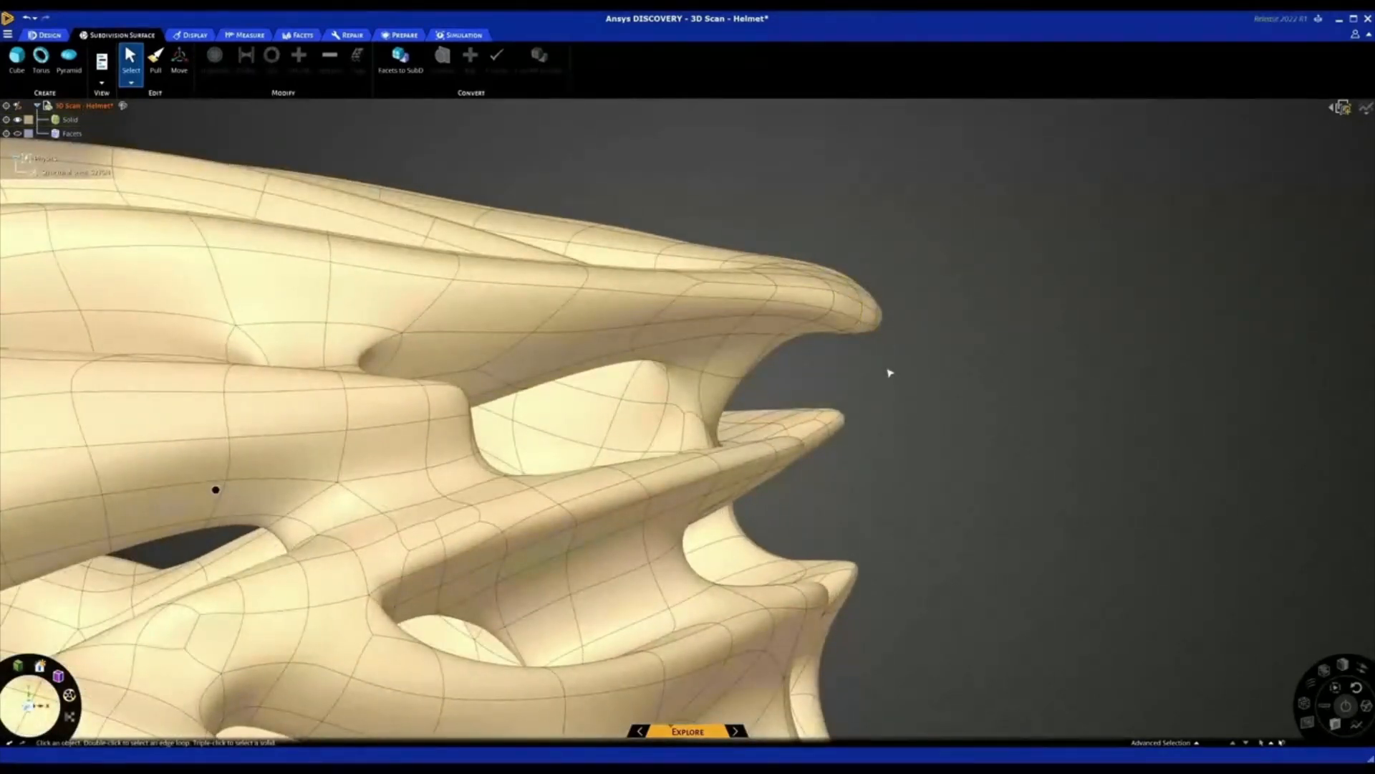
middle_drag(883, 361, 896, 369)
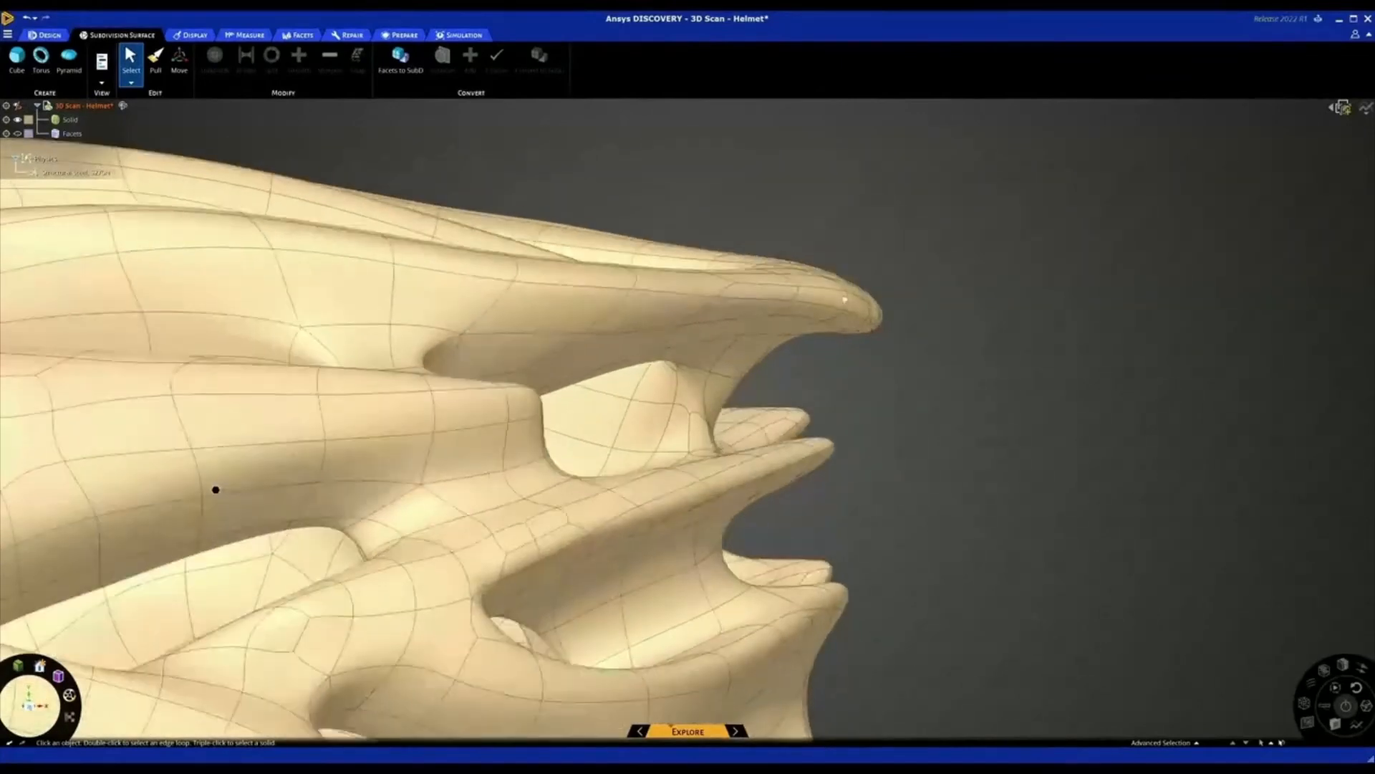
drag(774, 220, 934, 369)
middle_drag(896, 372, 630, 373)
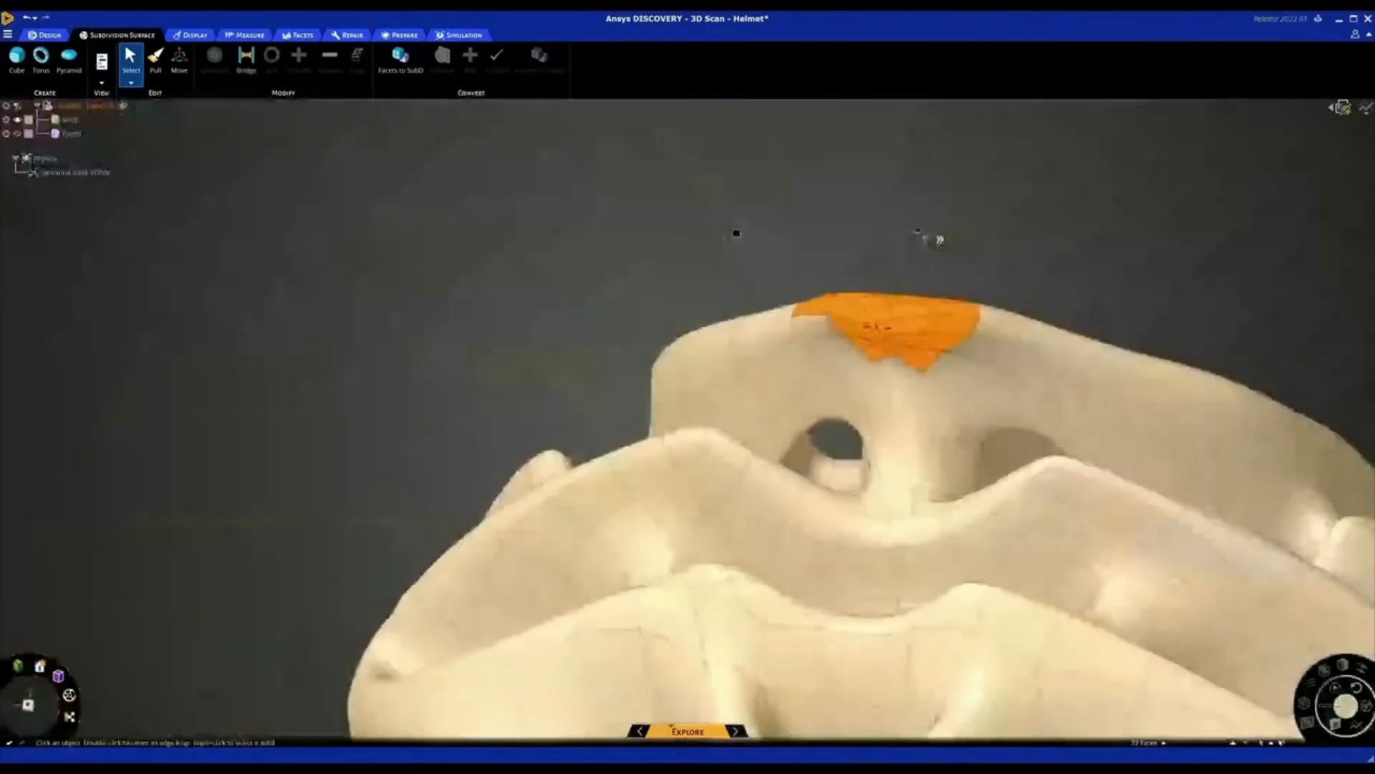
Add the missing neighbouring faces to the rear fin tip selection so both sides of the tip are covered evenly
middle_drag(742, 315, 831, 380)
ctrl+click(765, 333)
ctrl+click(804, 349)
ctrl+click(861, 311)
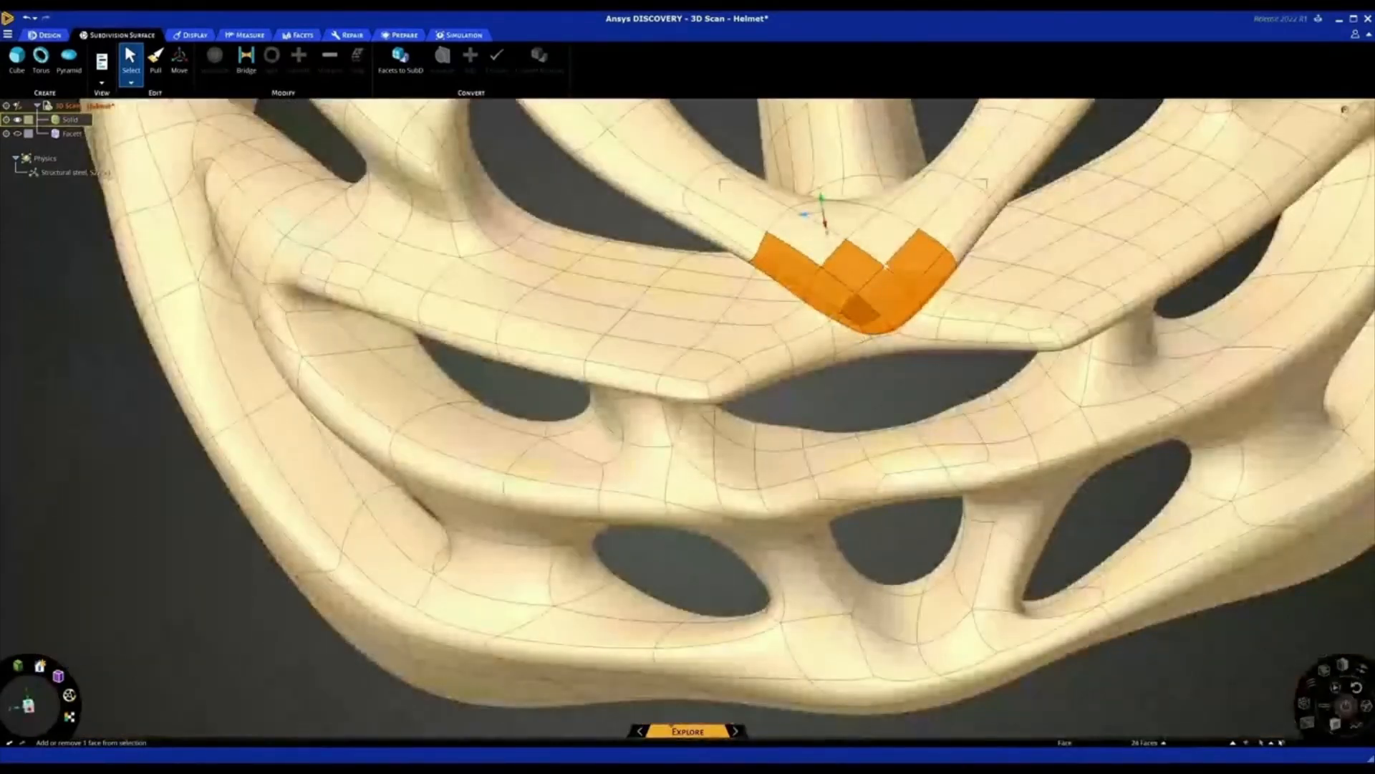
ctrl+click(884, 235)
ctrl+click(805, 236)
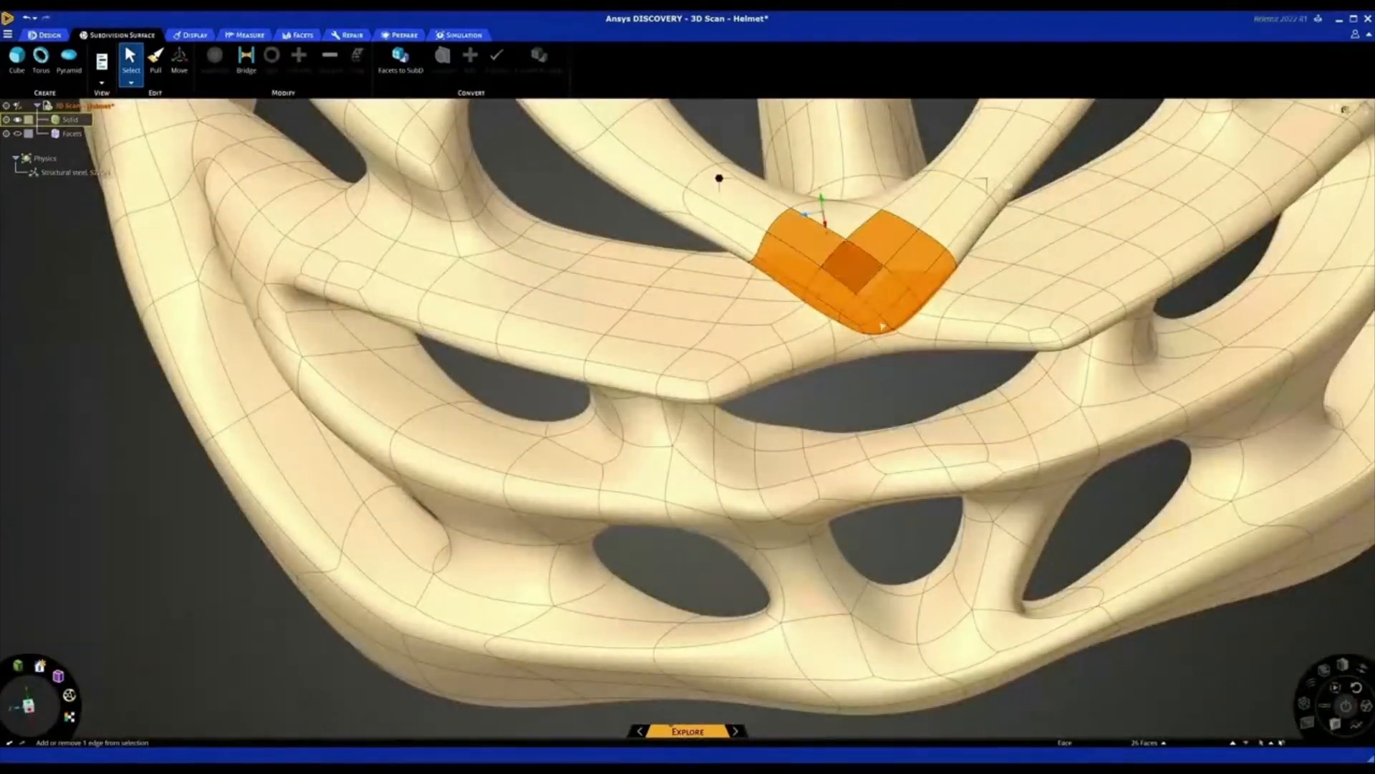
middle_drag(883, 326, 921, 370)
Move the selected rear fin tip faces about 7 mm upward, clear the selection and leave the Move command
scroll(902, 324, down, 4)
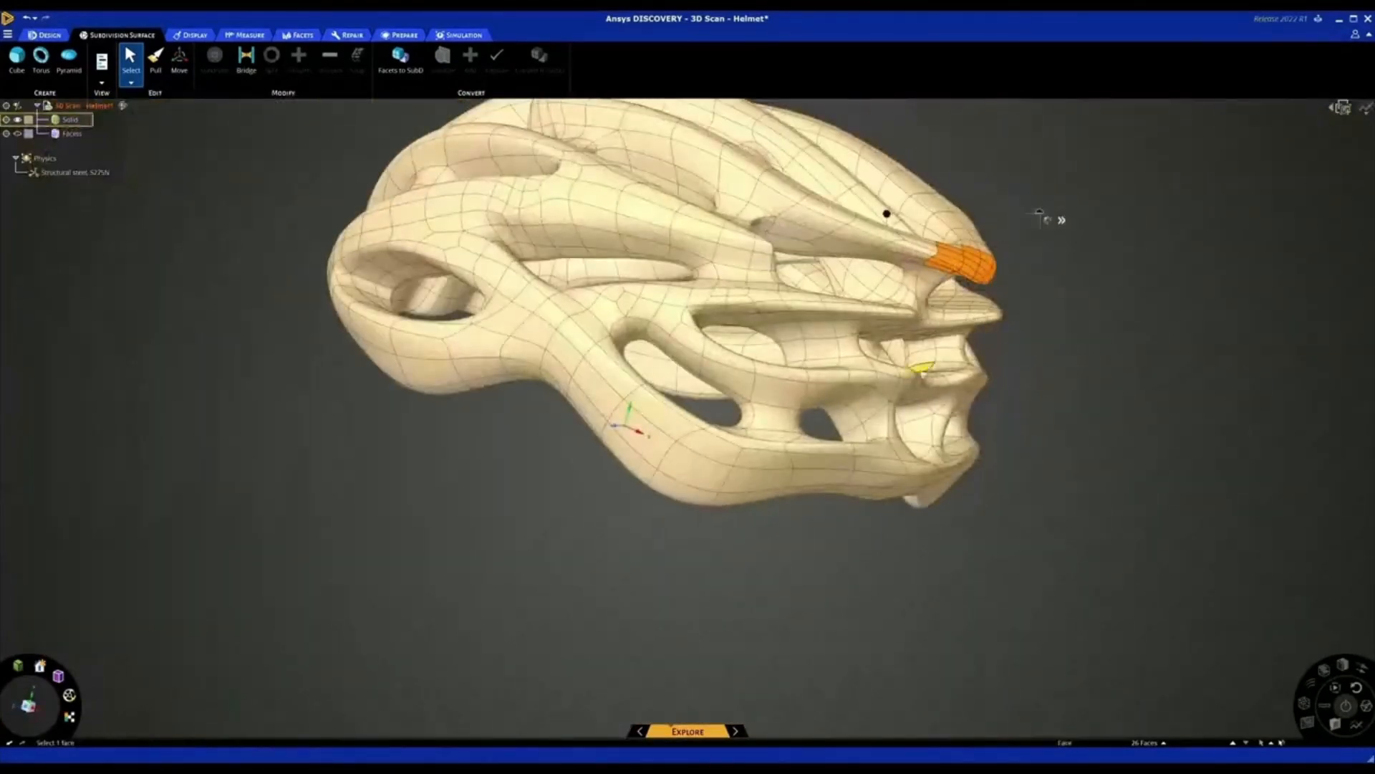
click(180, 64)
scroll(998, 246, up, 4)
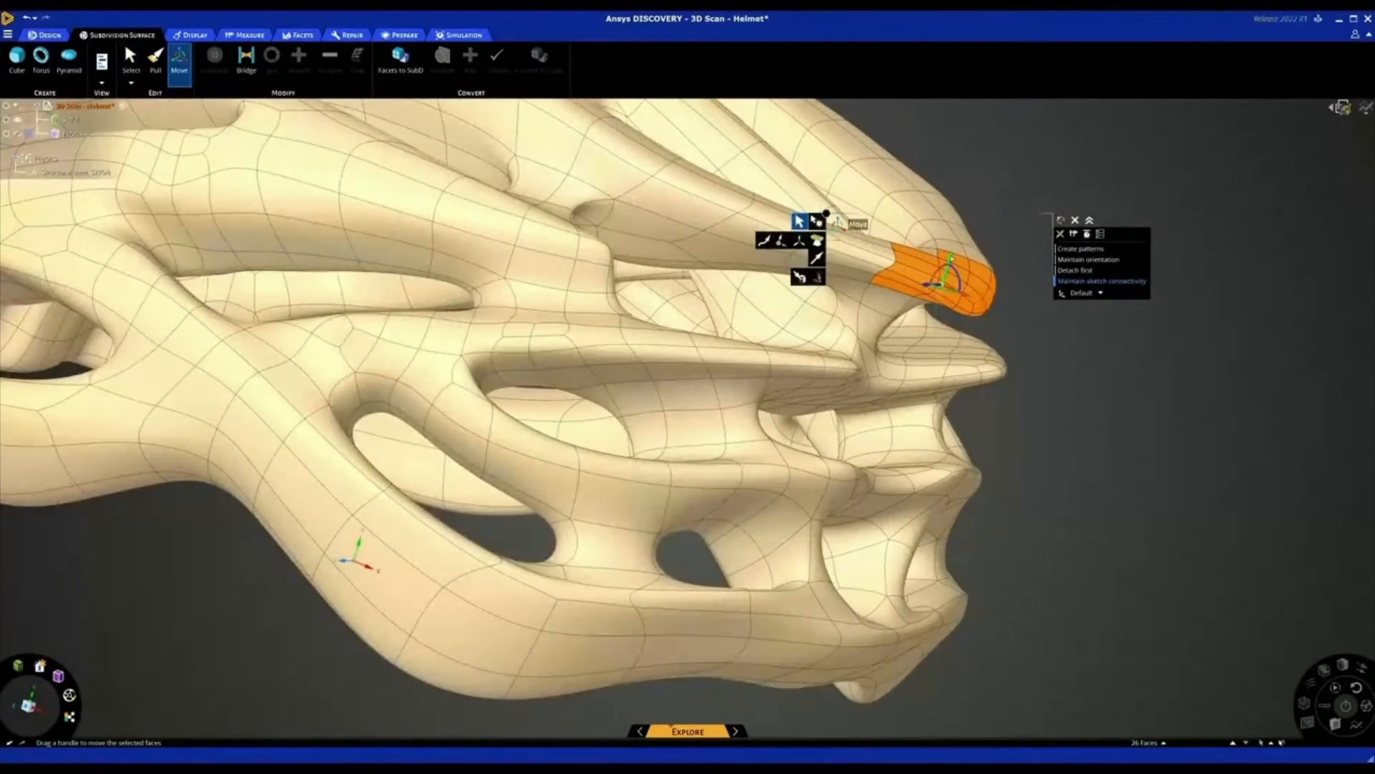
drag(951, 258, 960, 227)
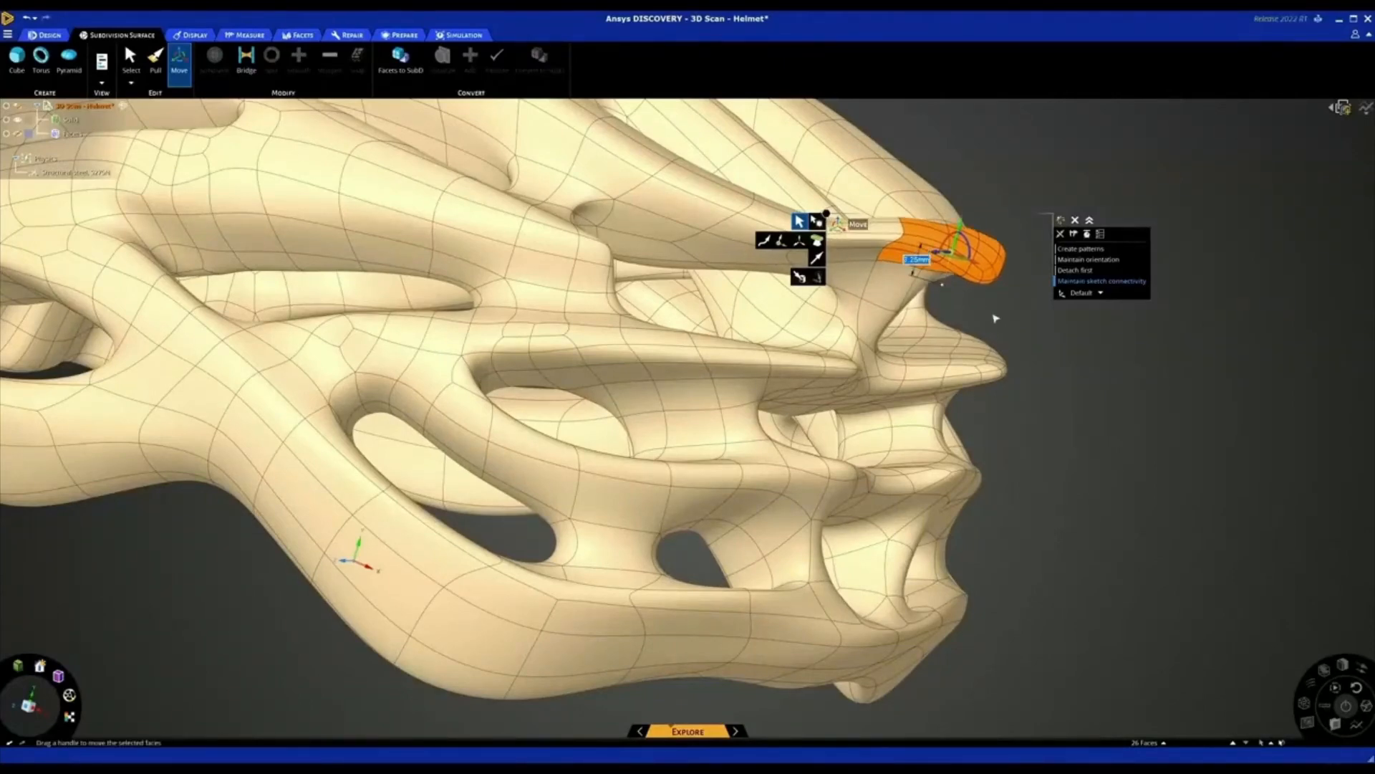
scroll(1032, 320, up, 1)
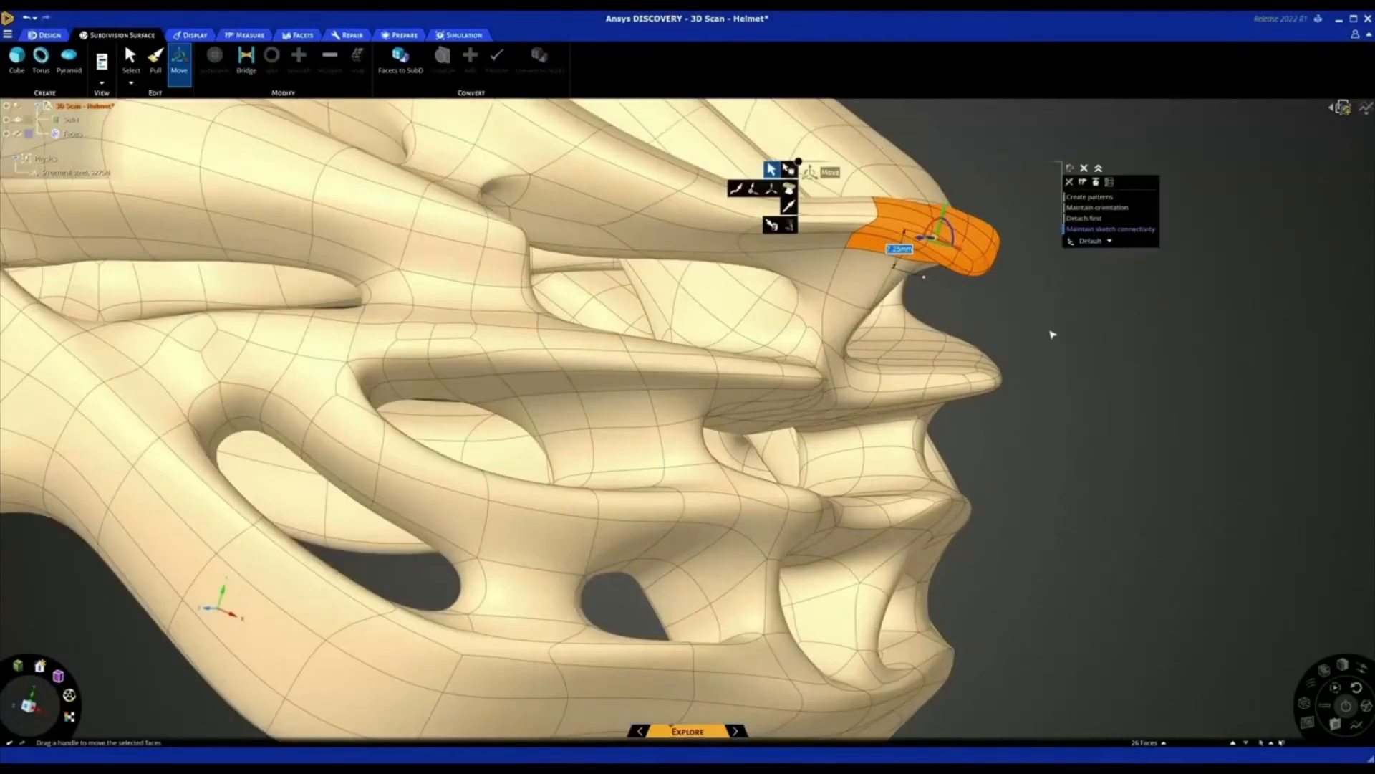
click(1051, 341)
scroll(1051, 341, down, 3)
mouse_move(1072, 337)
middle_down()
mouse_move(1104, 323)
mouse_move(1109, 355)
mouse_move(1076, 364)
middle_up()
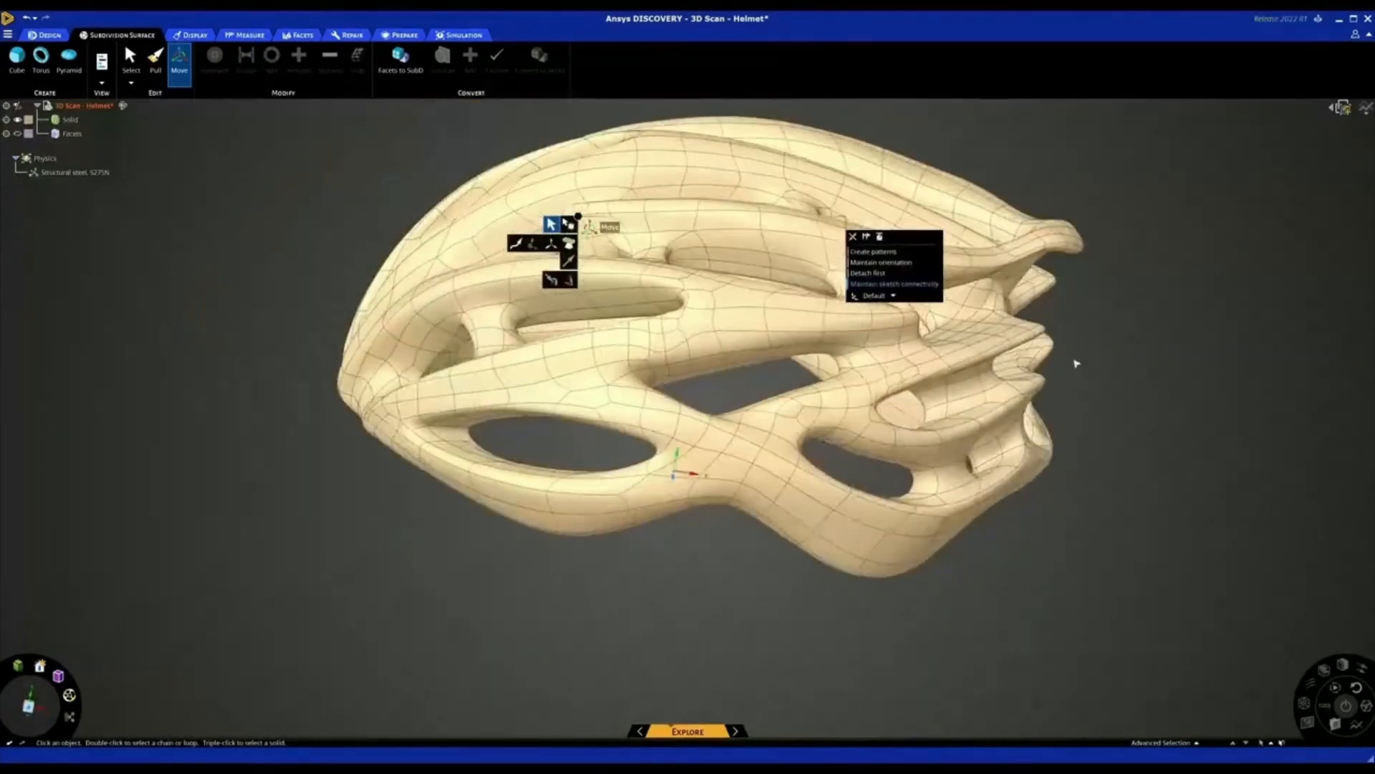
key(Escape)
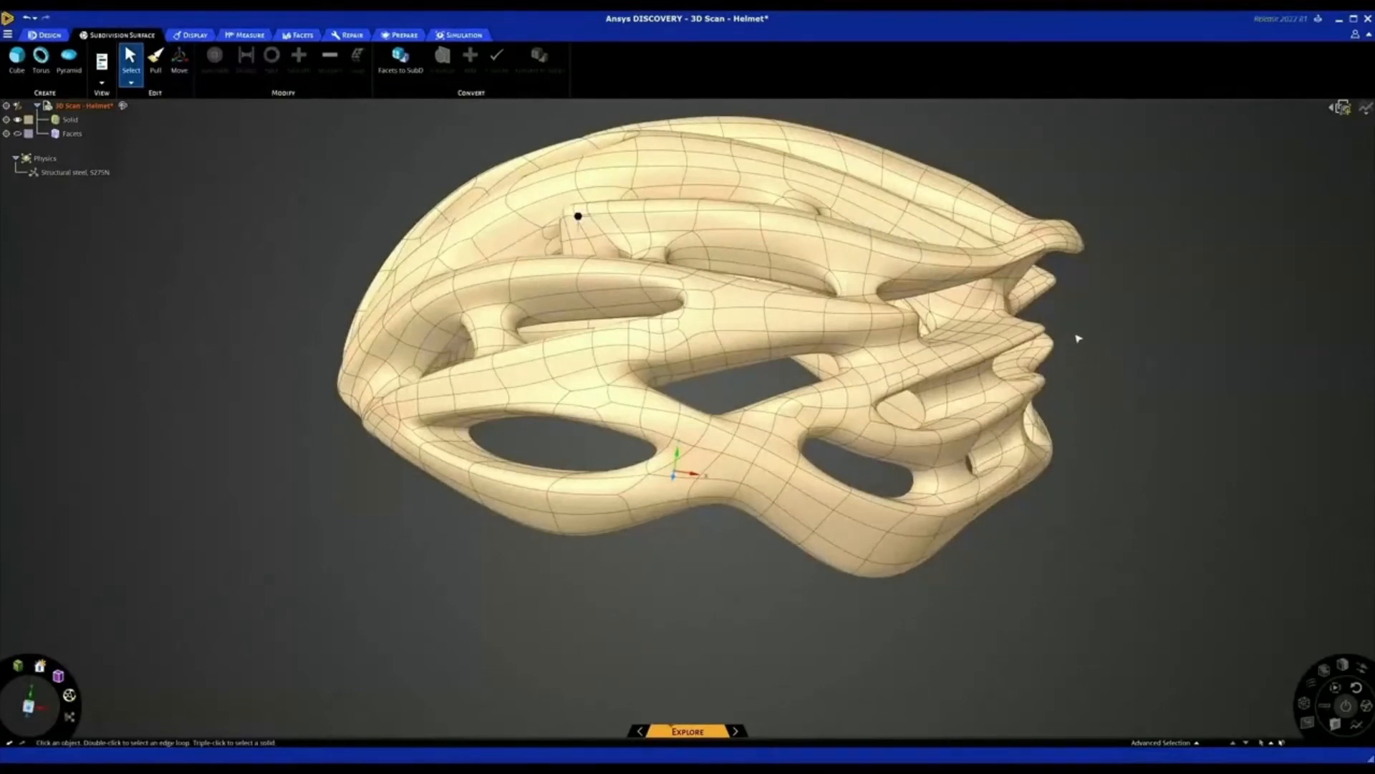
Bridge the two facing faces across the upper vent beside the helmet's rear tip, and clear the selection
middle_drag(1079, 338, 1065, 389)
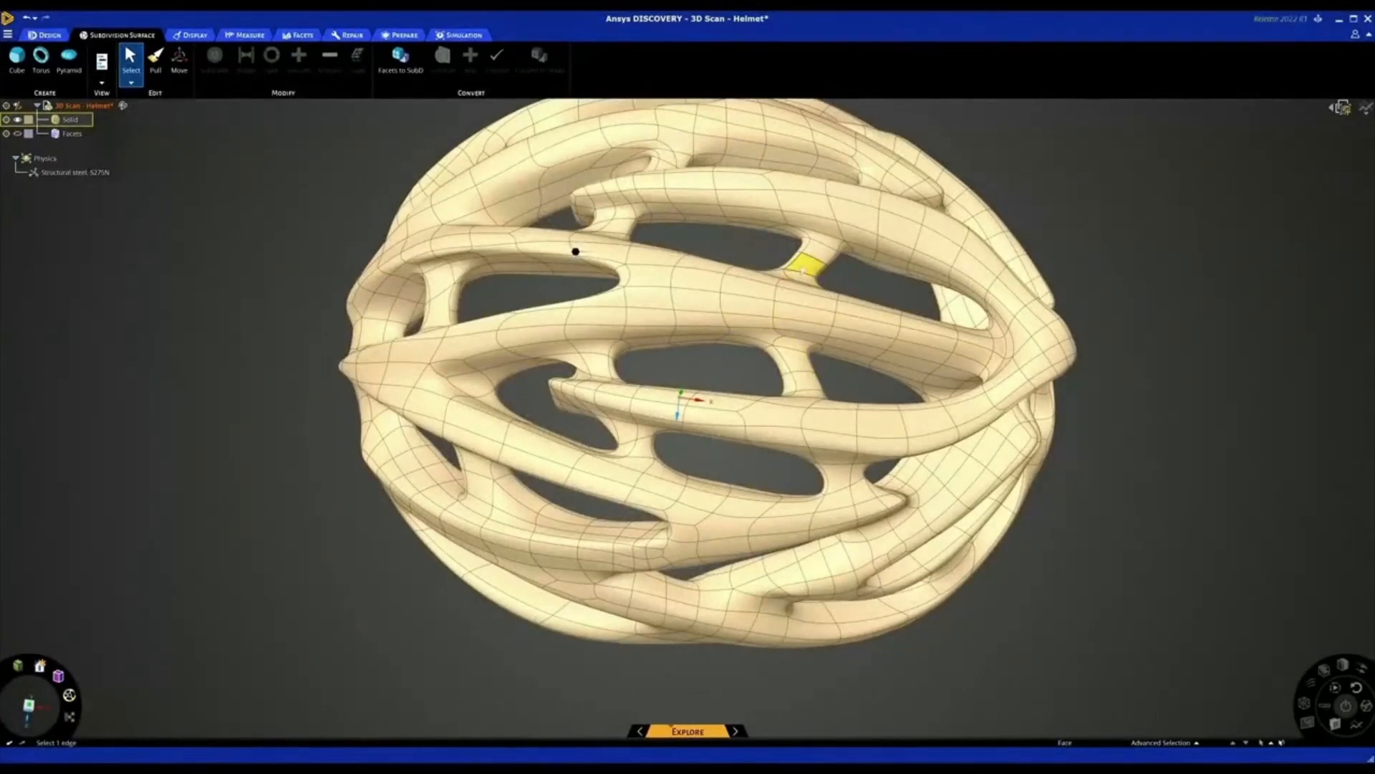
middle_drag(780, 358, 761, 334)
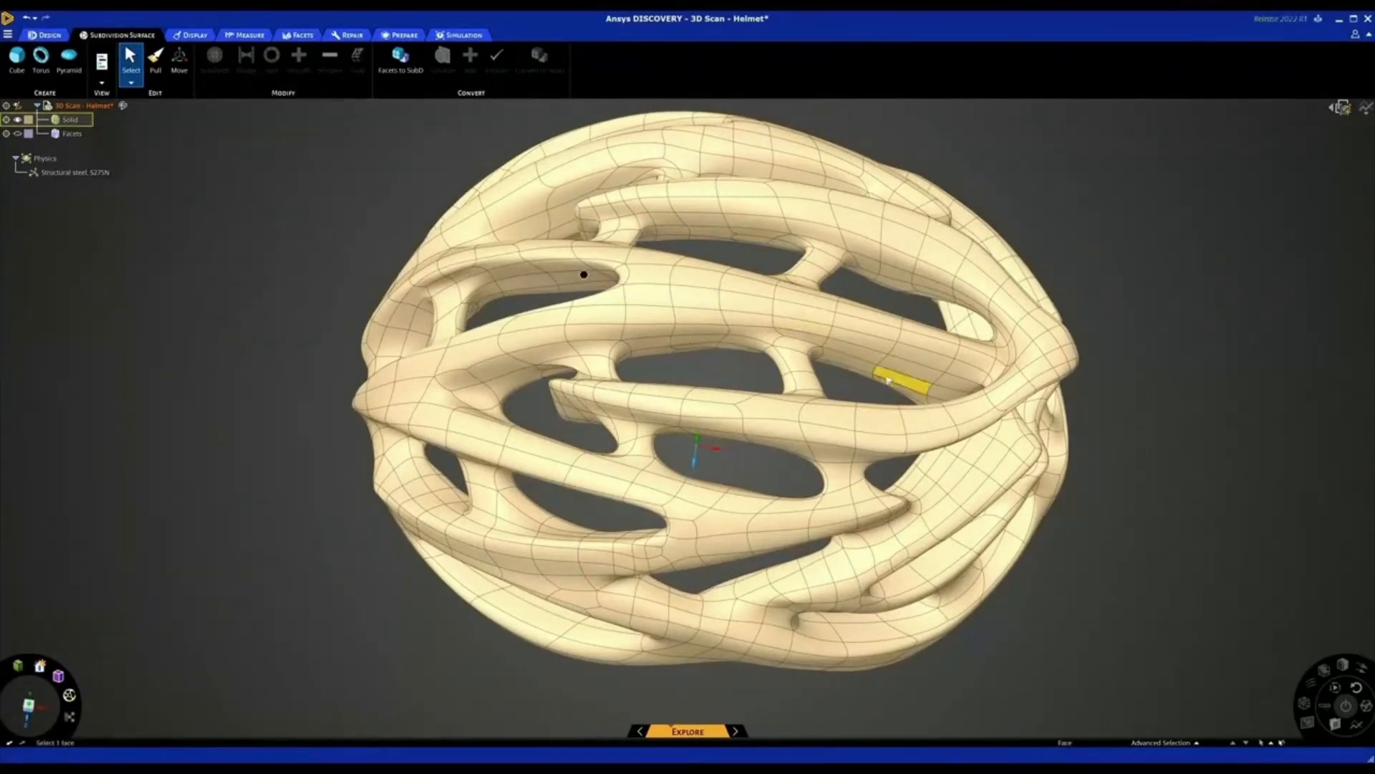
scroll(889, 380, up, 5)
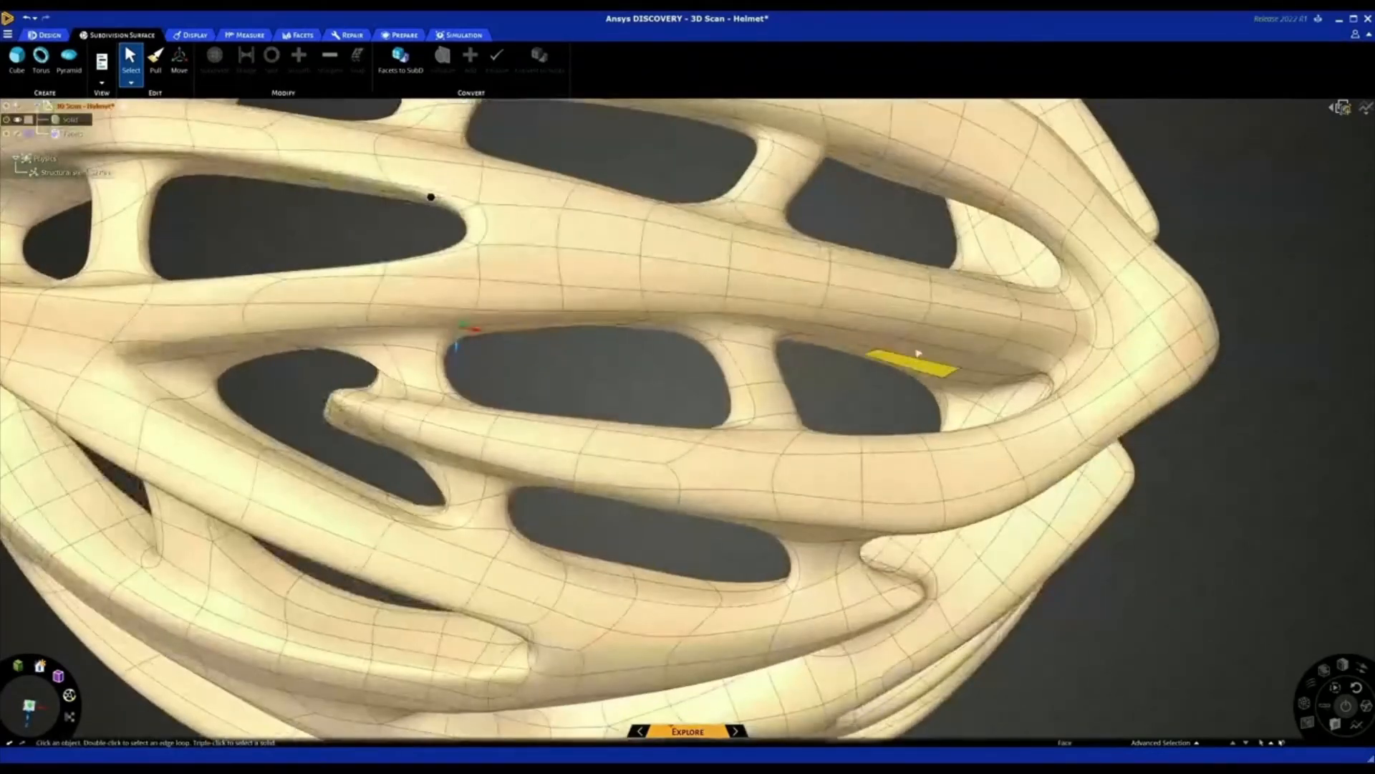
click(932, 352)
mouse_move(932, 352)
middle_down()
mouse_move(930, 383)
mouse_move(925, 331)
middle_up()
click(939, 410)
ctrl+click(930, 301)
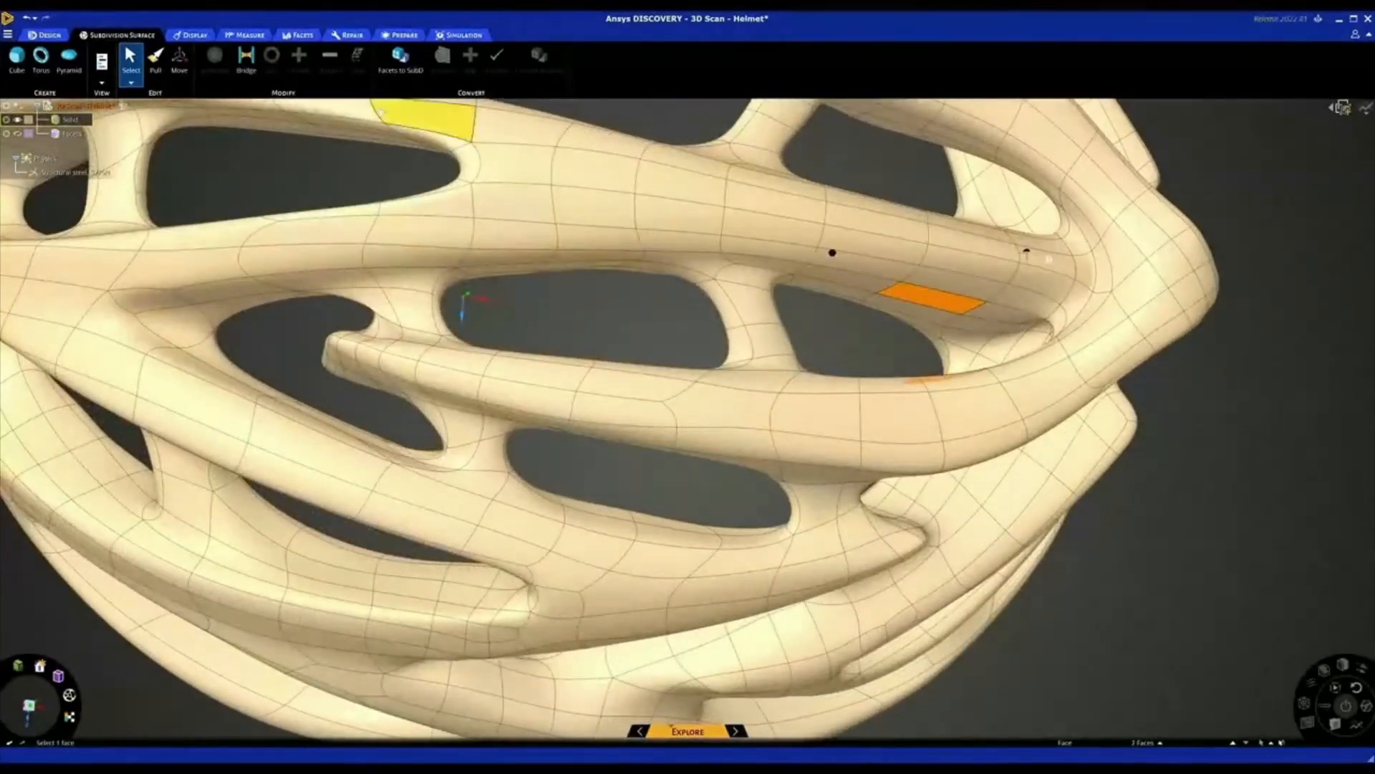
click(245, 57)
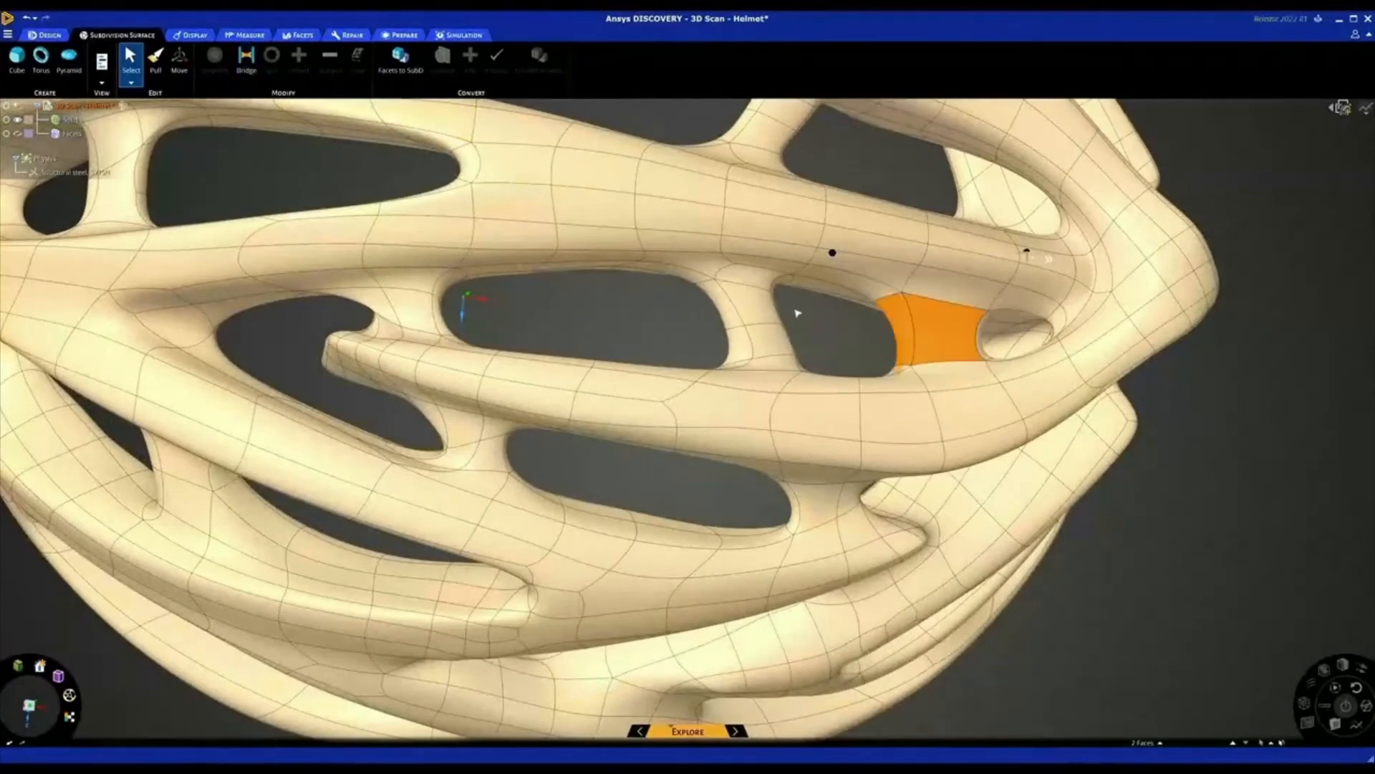
middle_drag(798, 313, 789, 337)
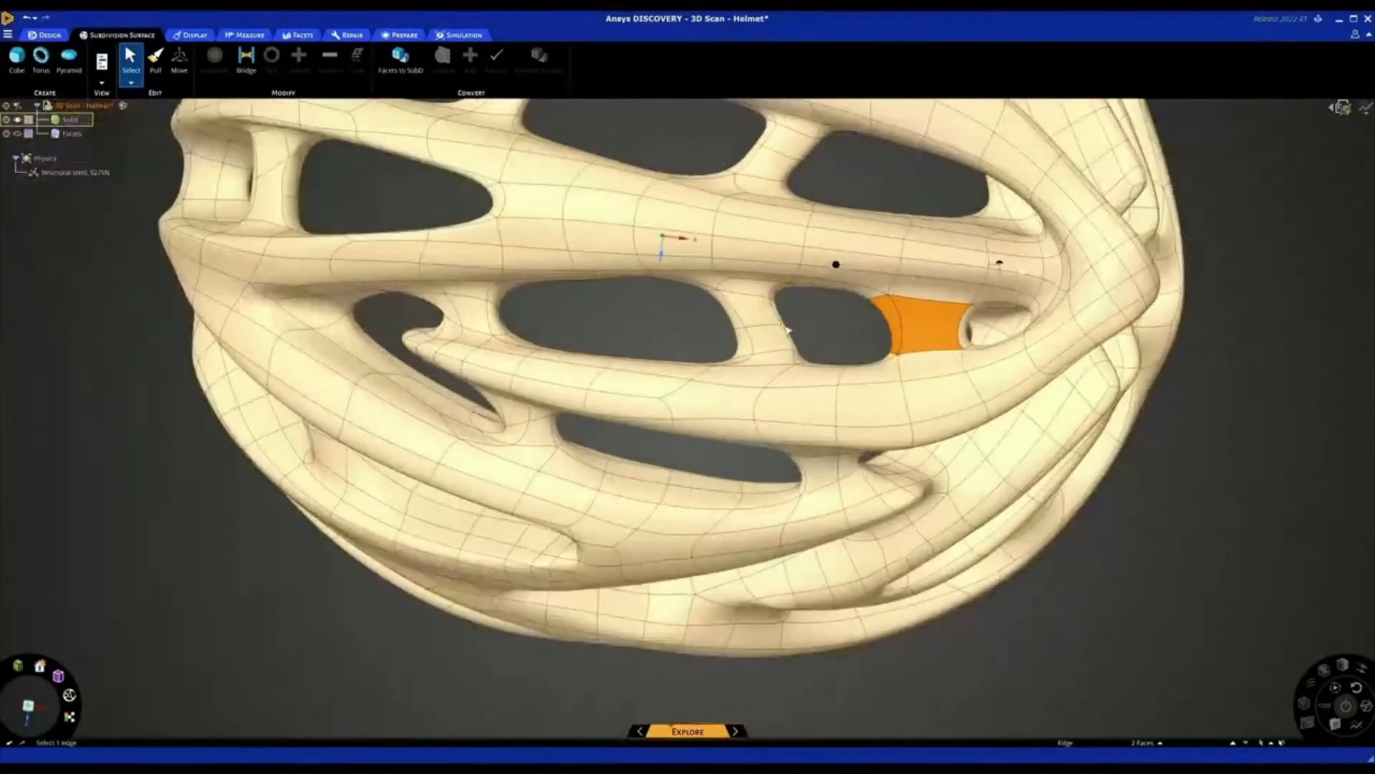
scroll(788, 329, down, 3)
click(1038, 485)
Bridge two adjacent faces on the upper rim of the large lower side vent to one face on its lower rim, and clear the selection
middle_drag(1037, 485, 1035, 421)
scroll(797, 172, up, 4)
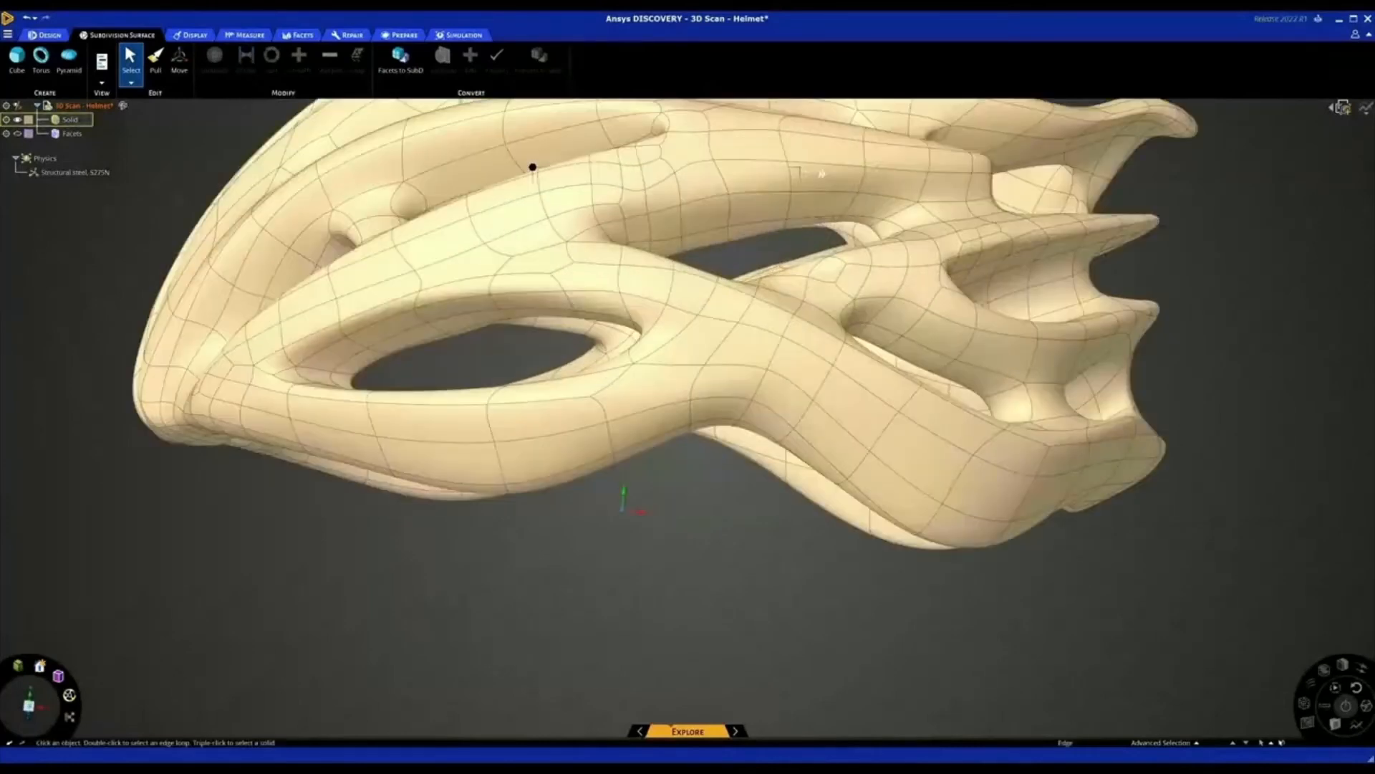
middle_drag(821, 173, 788, 301)
click(674, 333)
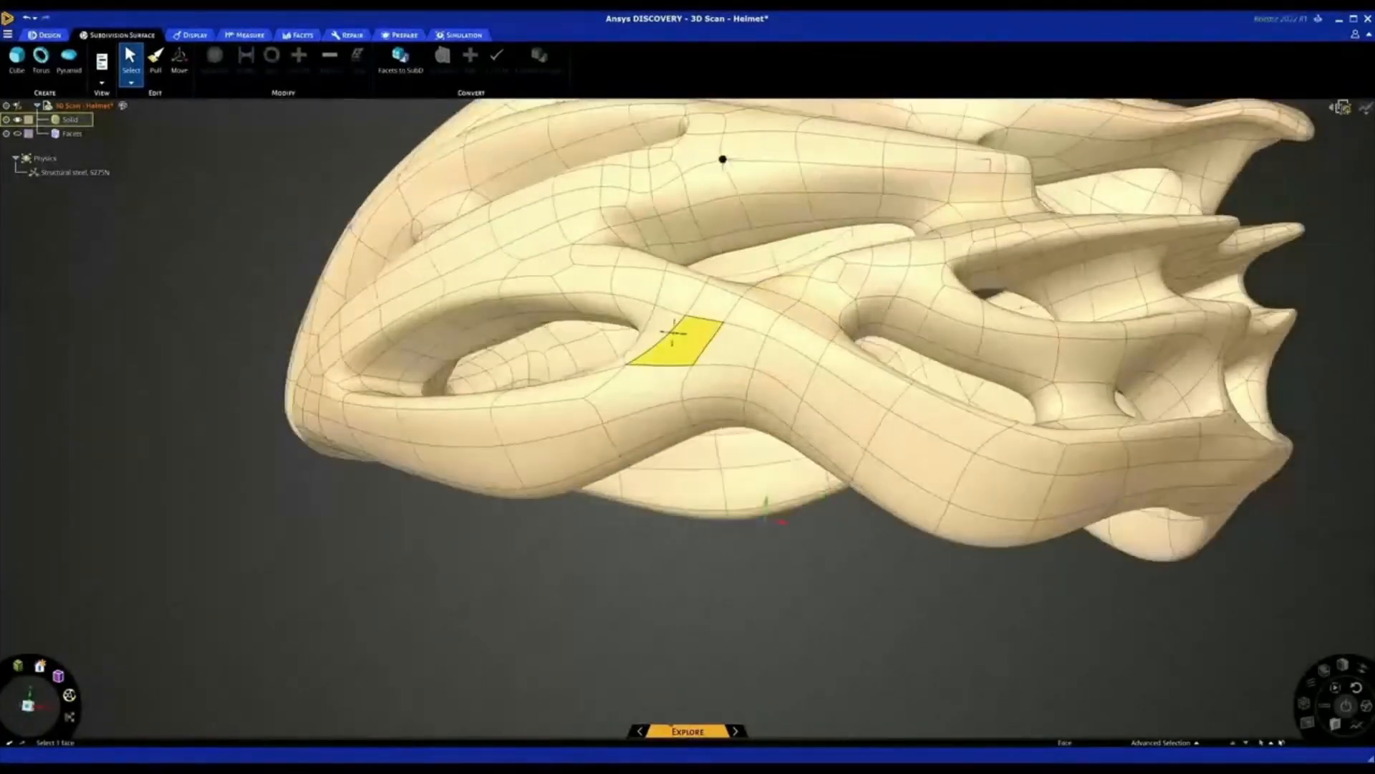
middle_drag(674, 333, 638, 281)
scroll(499, 353, up, 3)
click(438, 346)
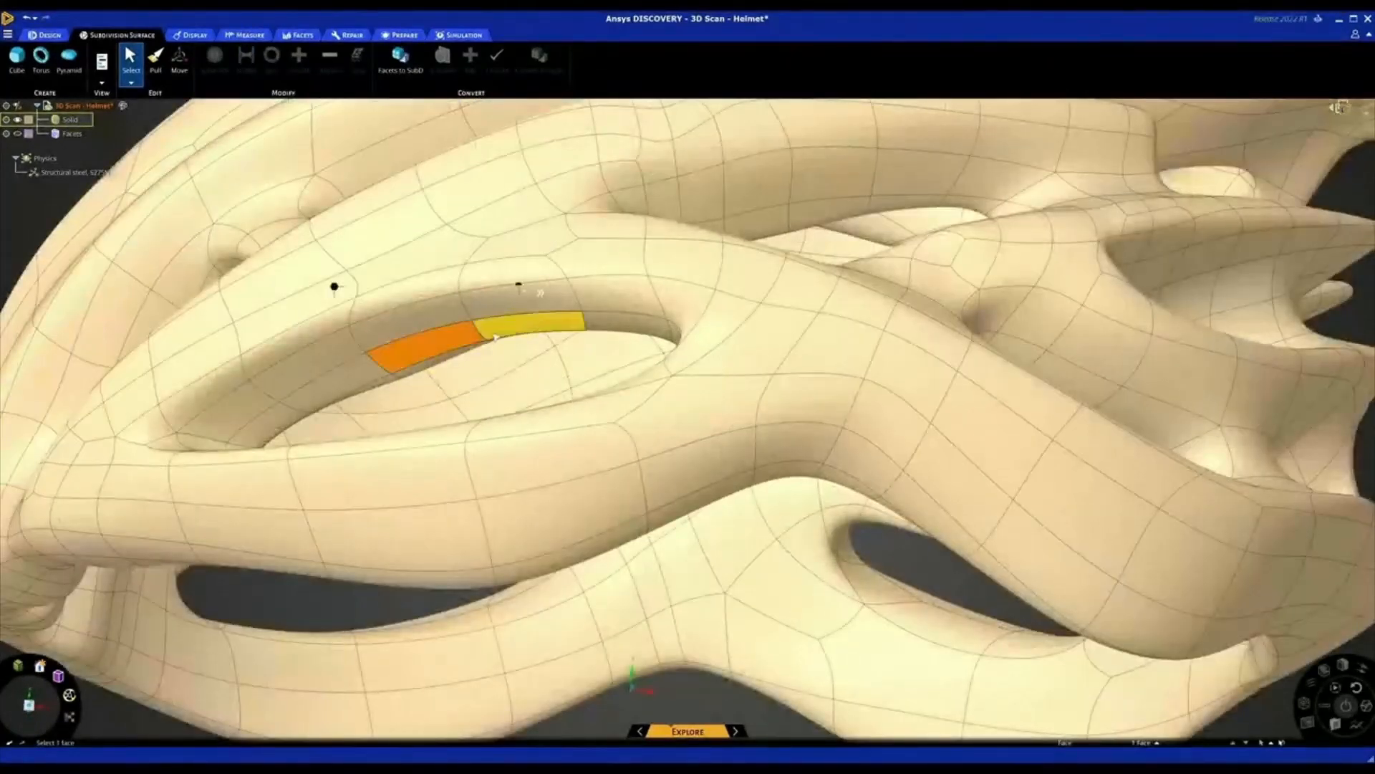
click(494, 335)
middle_drag(495, 335, 465, 344)
ctrl+click(464, 339)
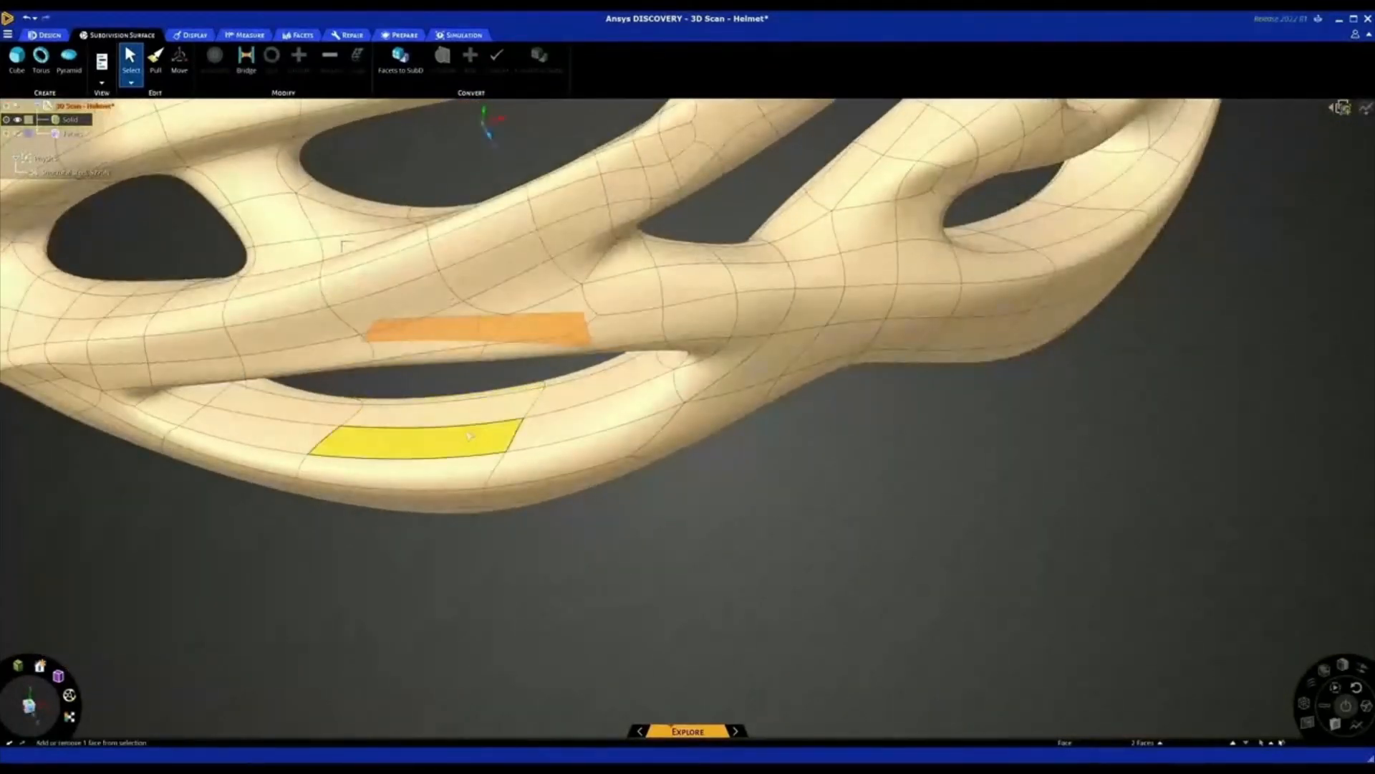
ctrl+click(469, 435)
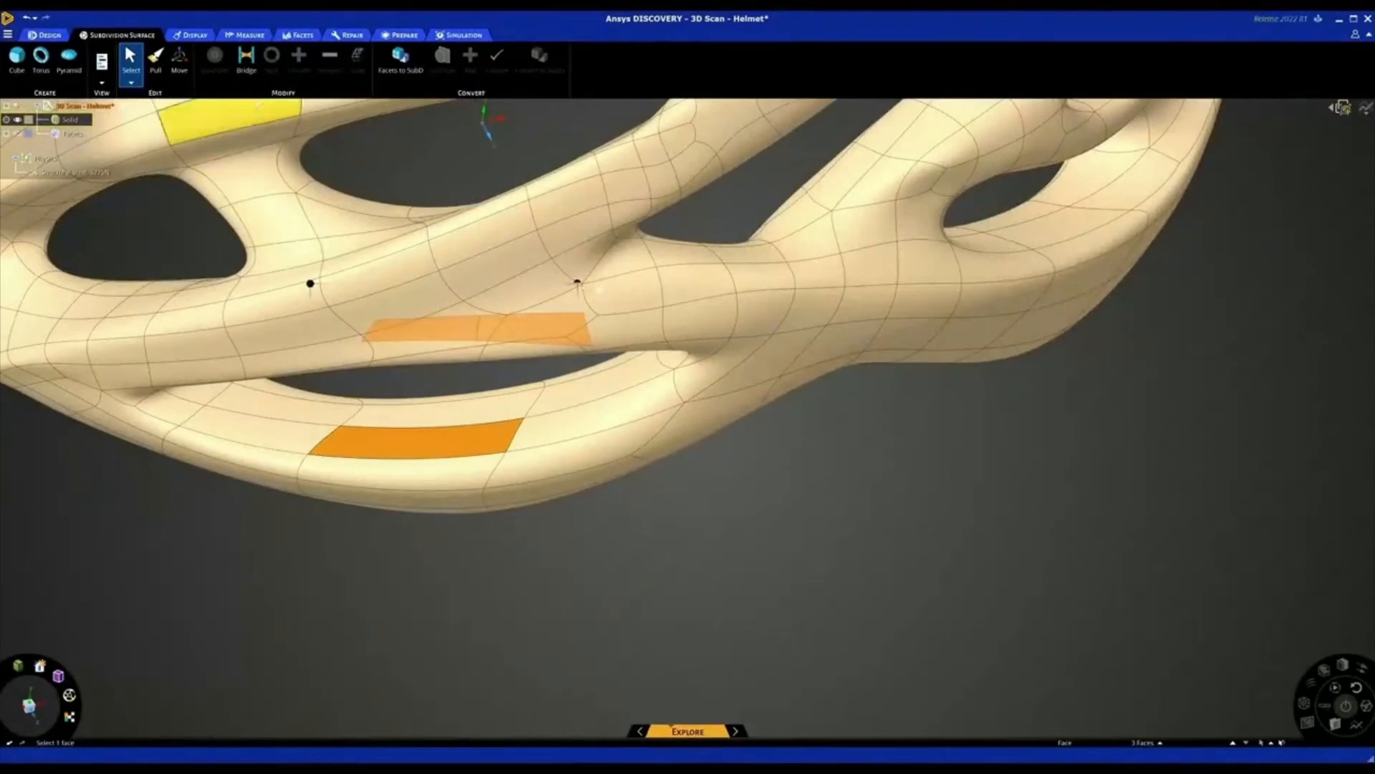
click(246, 61)
middle_drag(494, 342, 504, 349)
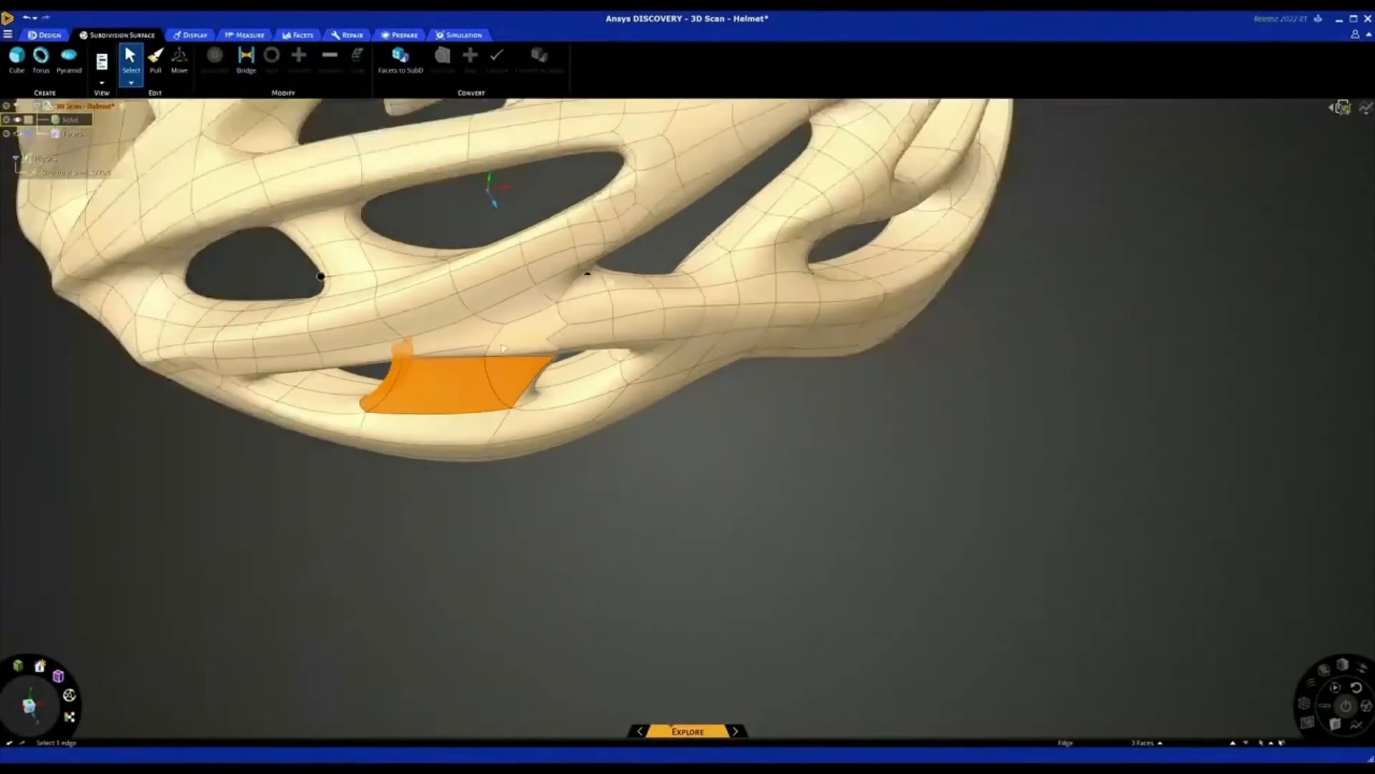
scroll(565, 430, down, 3)
key(Escape)
middle_drag(599, 466, 616, 419)
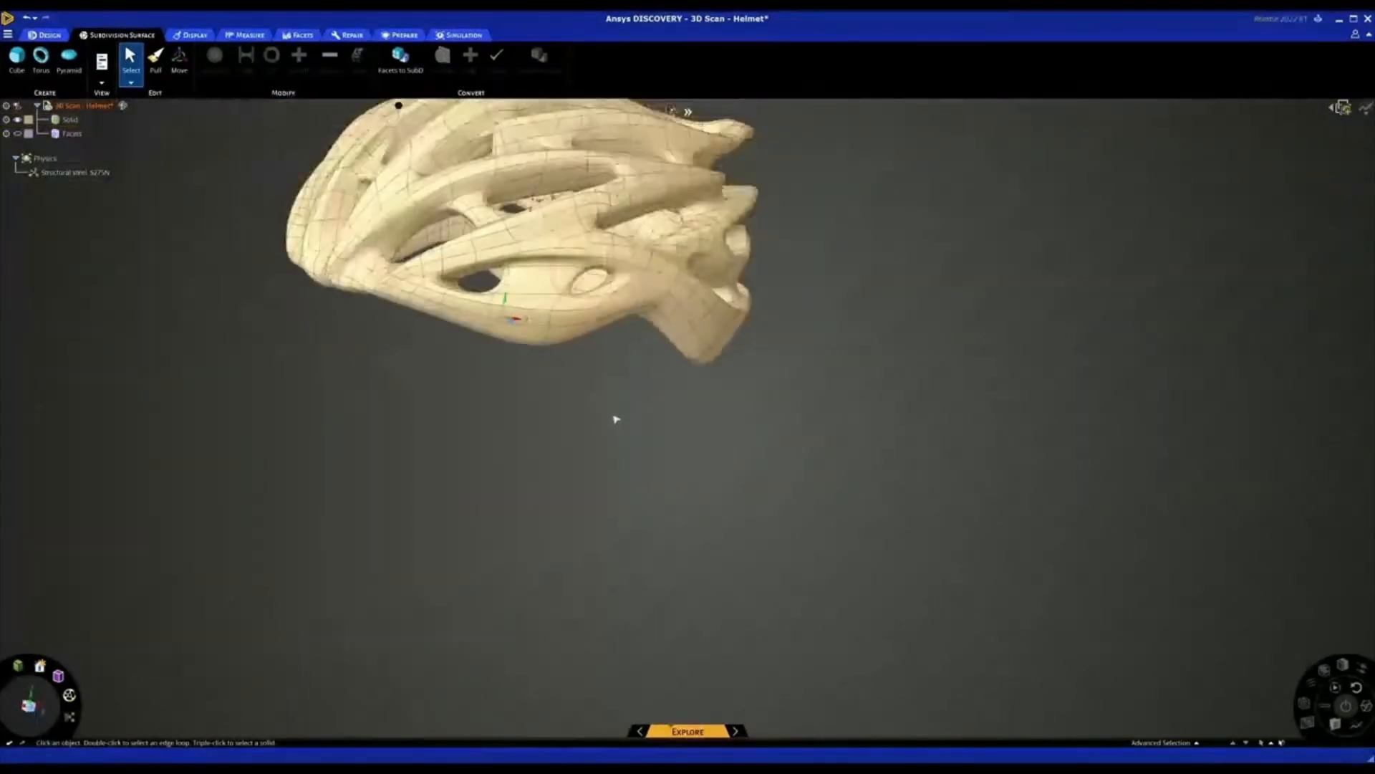
Examine the bridged helmet from the side, the inside and above
scroll(576, 278, up, 1)
scroll(576, 279, down, 3)
scroll(557, 244, up, 2)
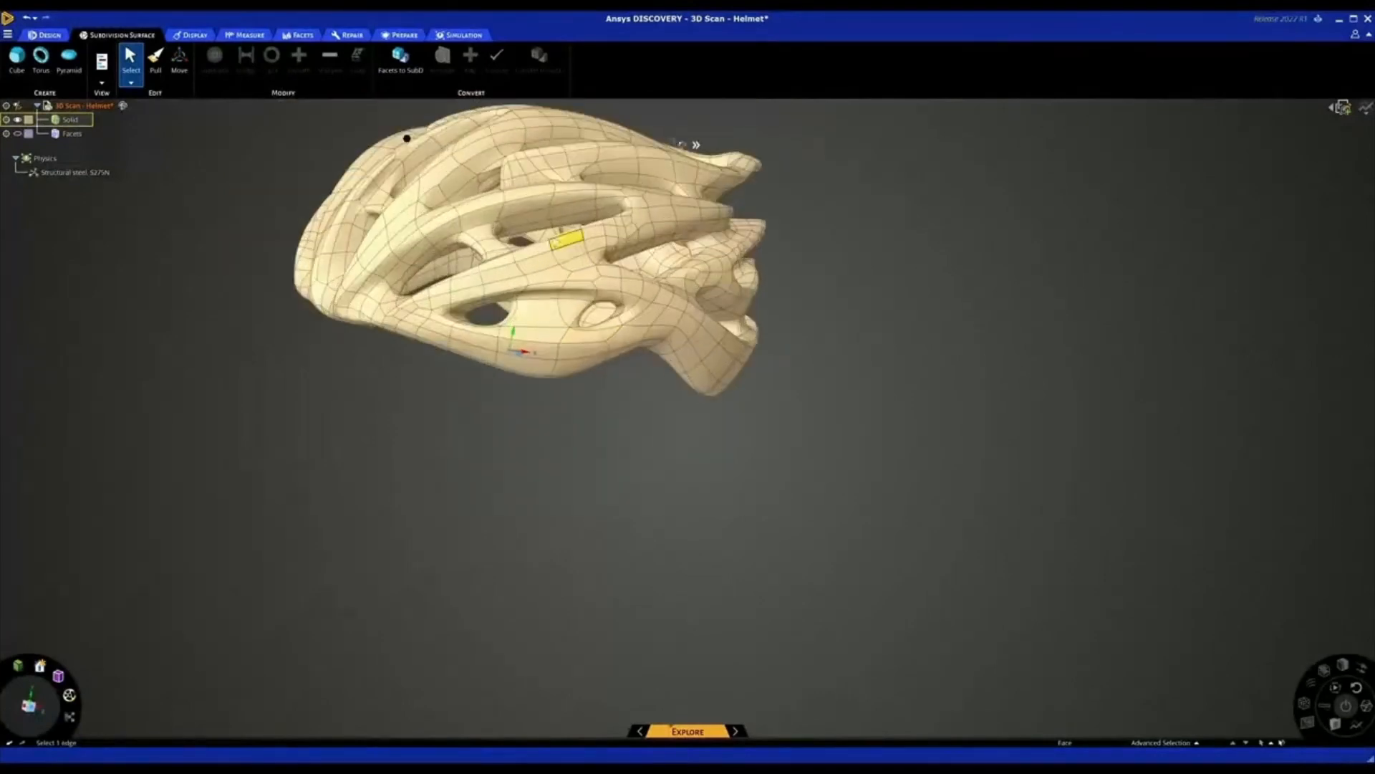
scroll(556, 243, up, 3)
click(533, 289)
middle_drag(534, 288, 659, 230)
click(523, 289)
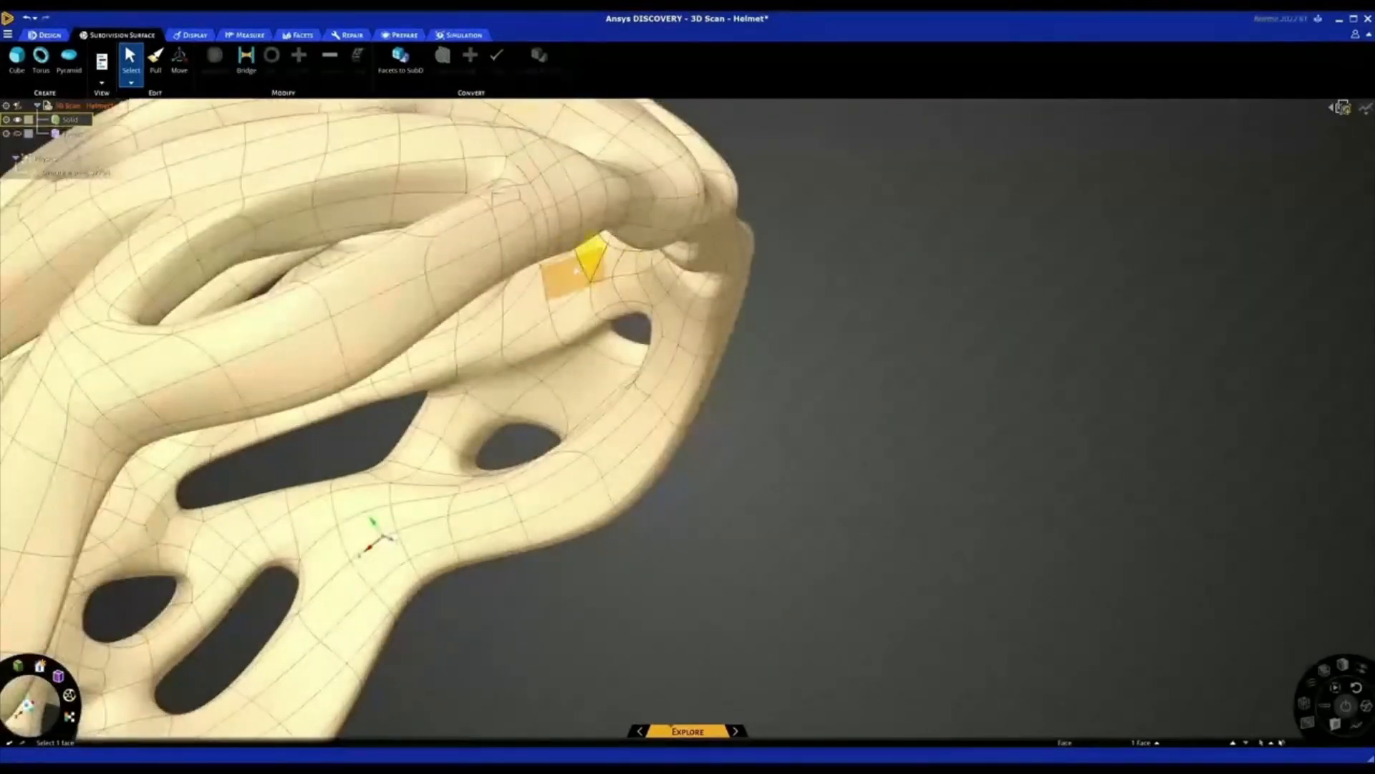
middle_drag(571, 275, 626, 277)
scroll(625, 272, down, 2)
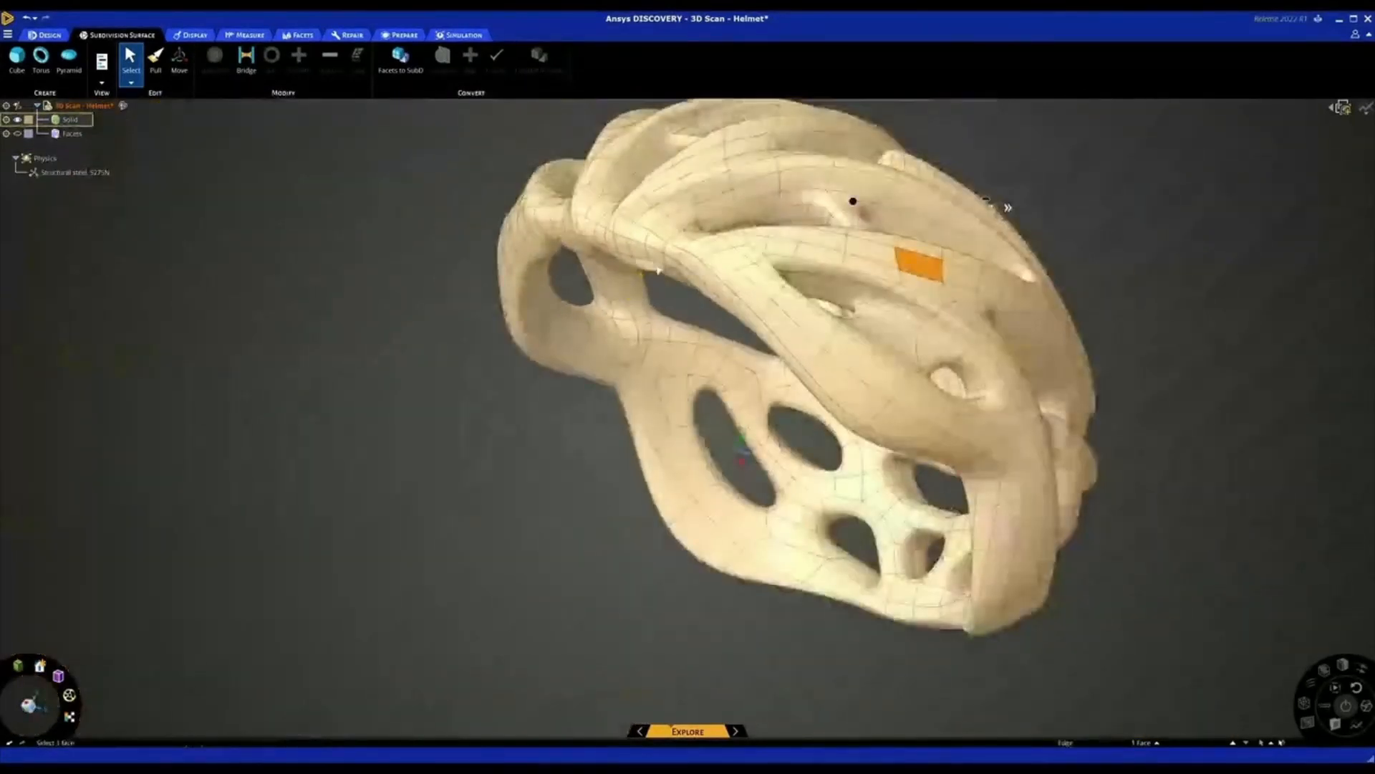
scroll(658, 270, down, 3)
middle_drag(693, 235, 660, 281)
scroll(660, 280, down, 1)
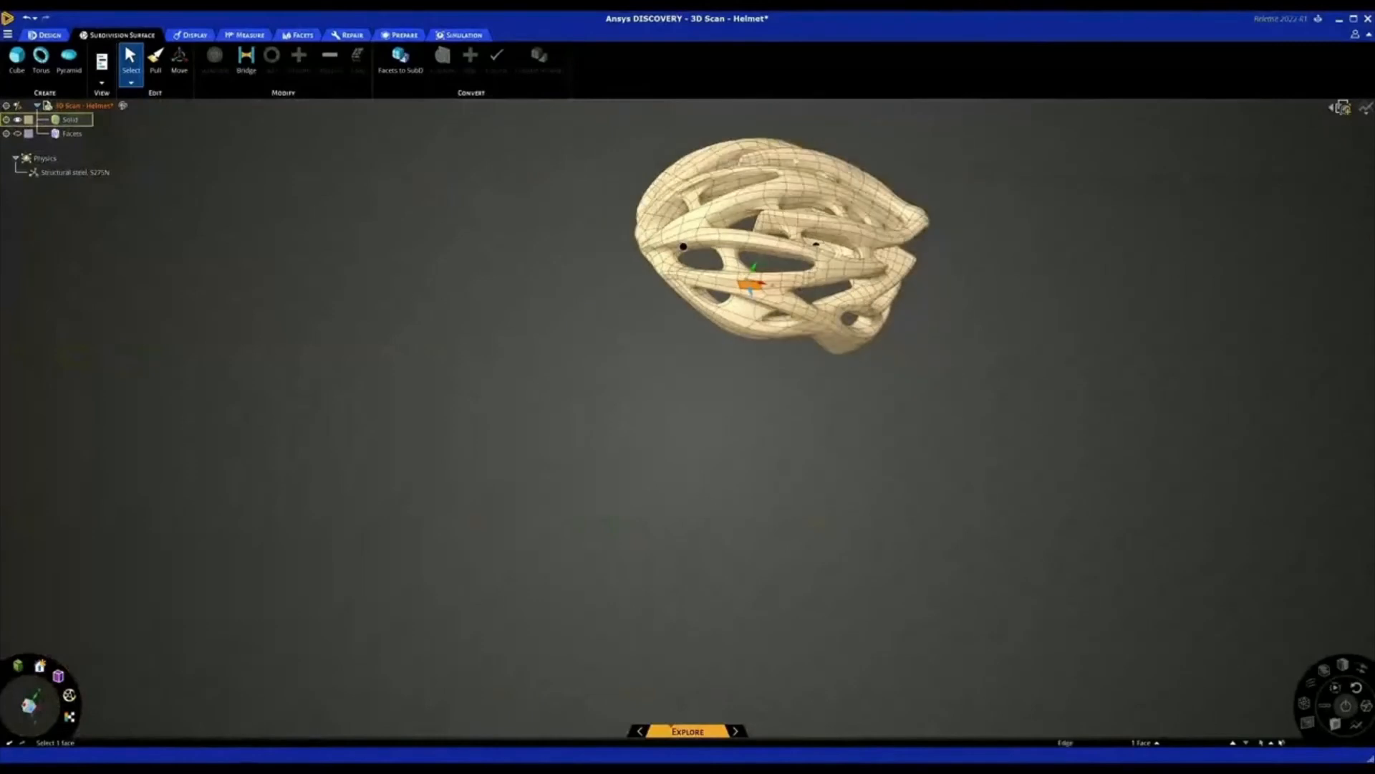
scroll(791, 157, up, 6)
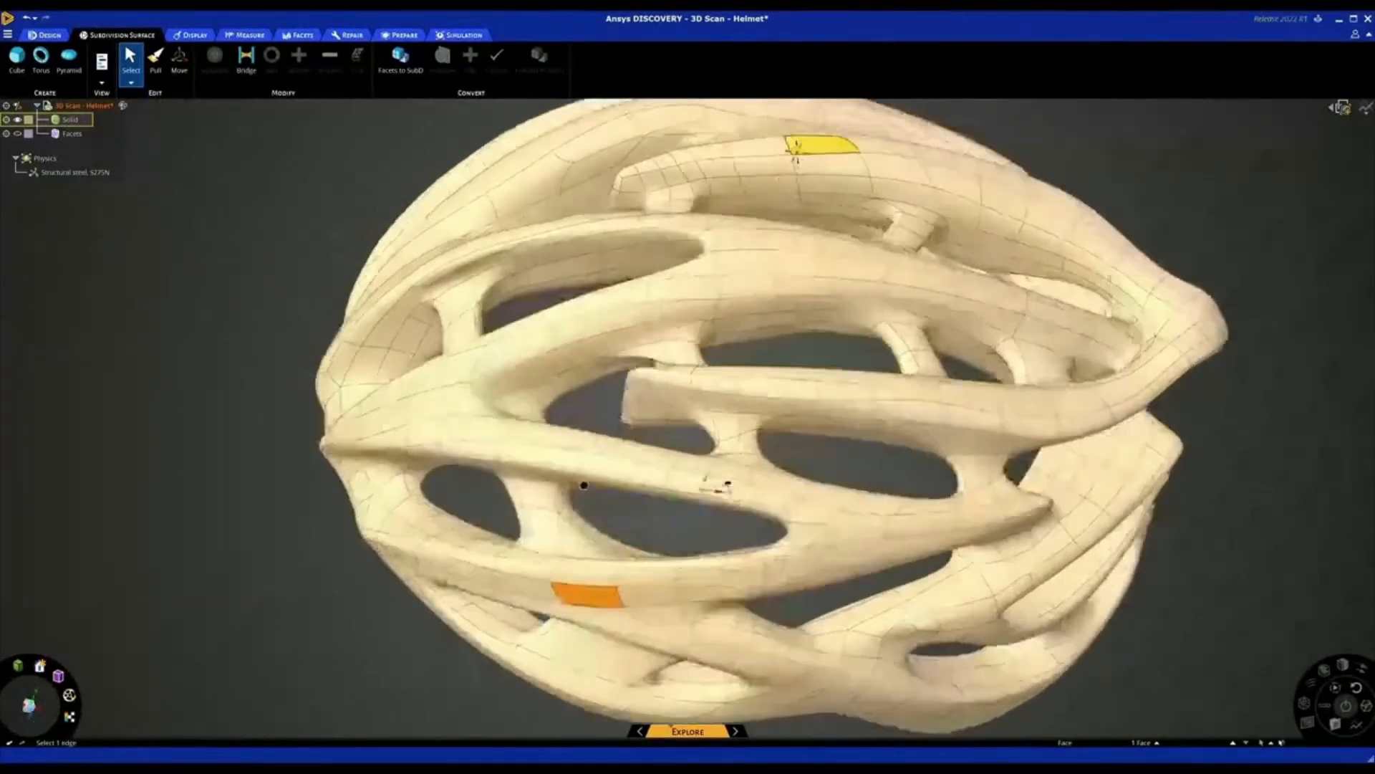
Split the helmet's SubD body using an edge on an upper rib, clear the selection and inspect the mesh
click(785, 173)
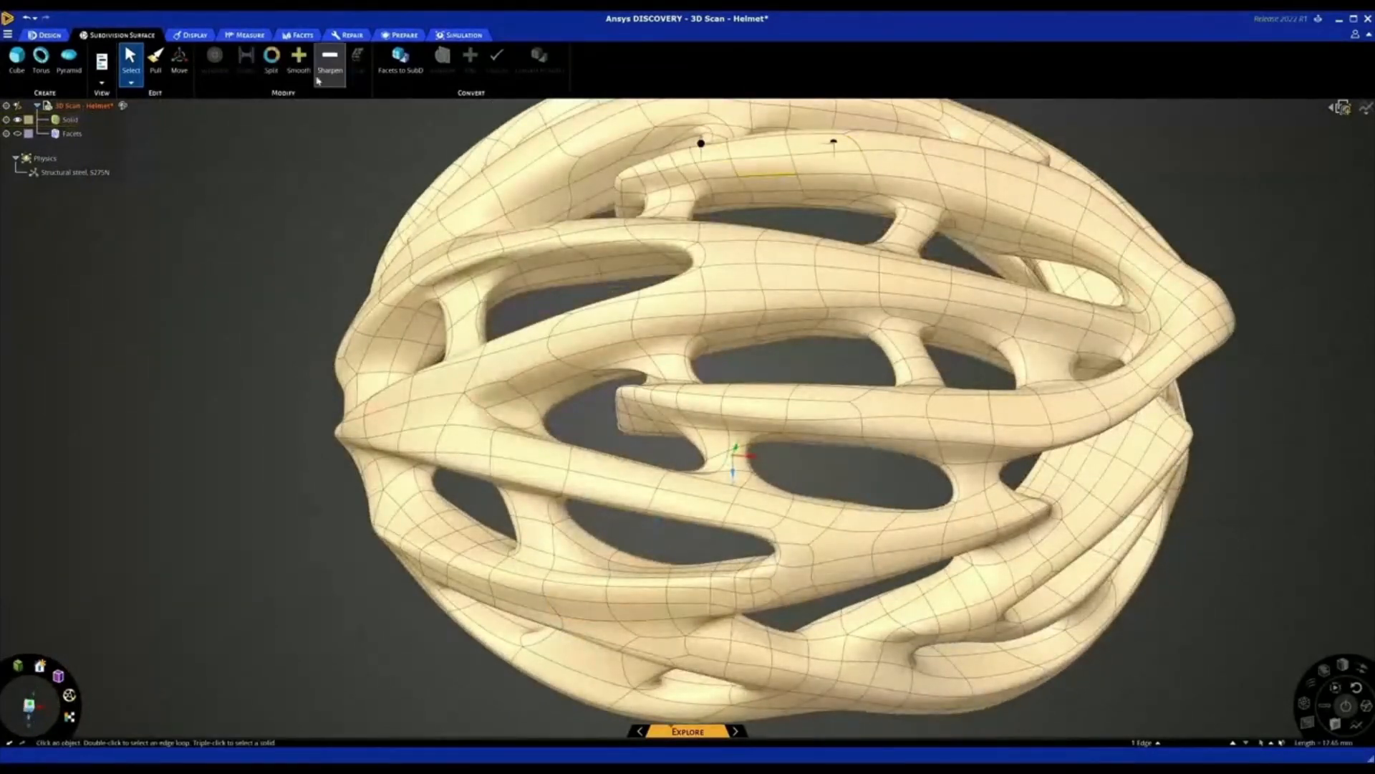
click(272, 61)
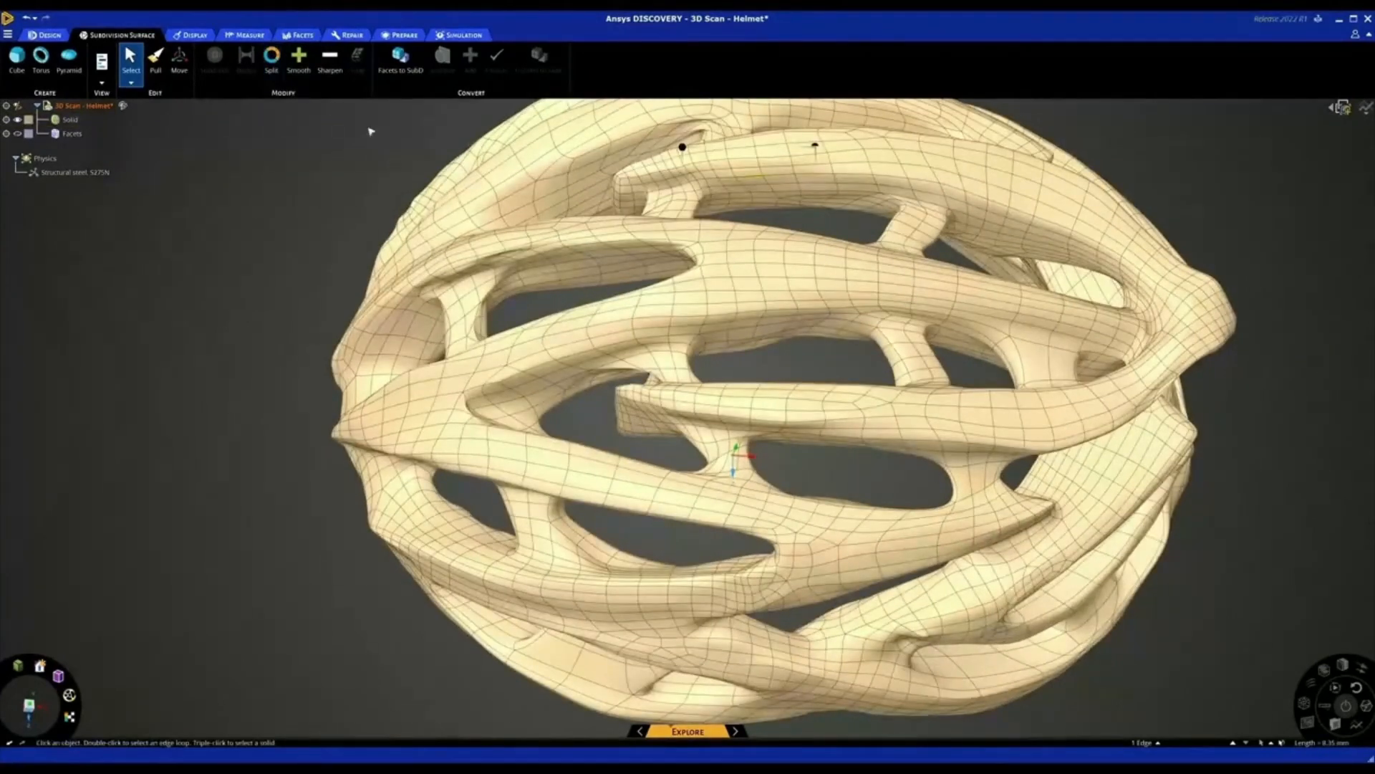
click(352, 167)
scroll(354, 169, down, 5)
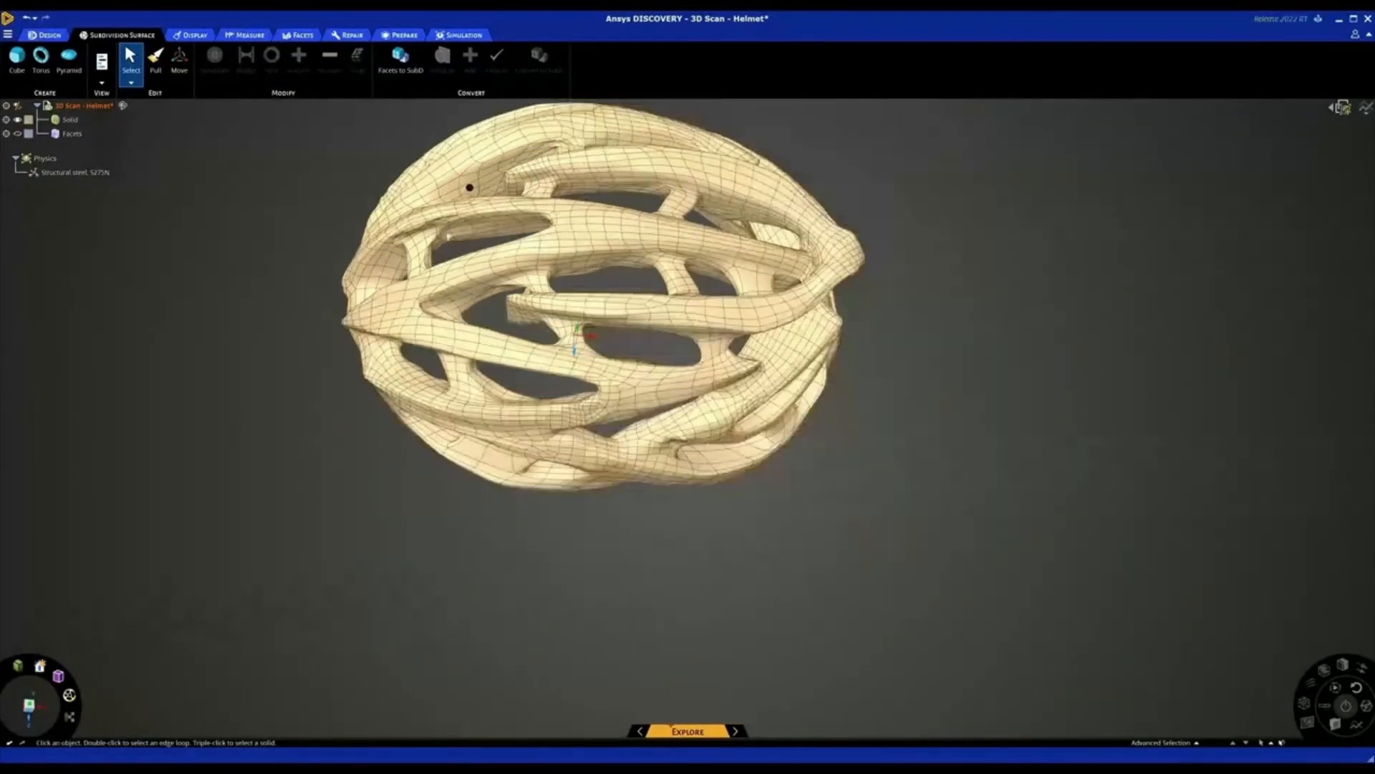
middle_drag(469, 287, 456, 197)
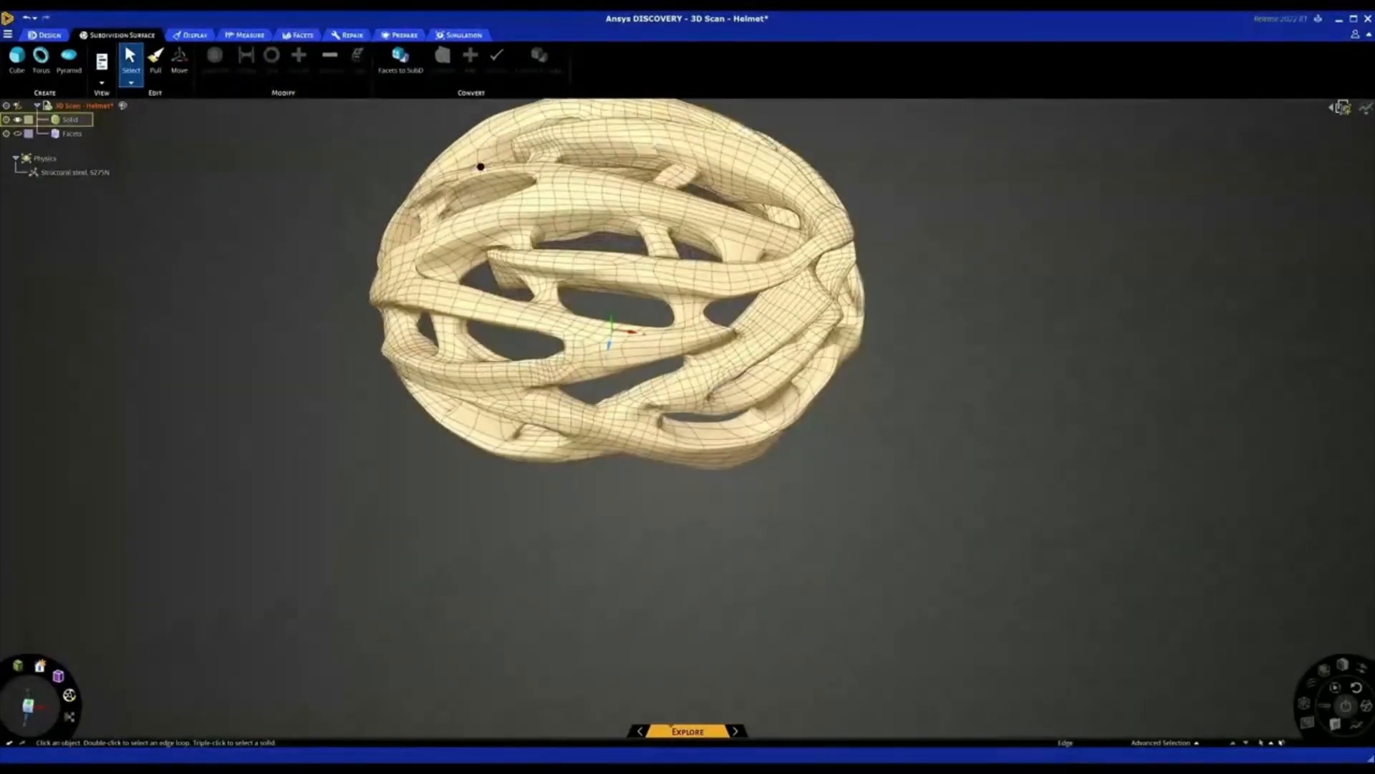
click(639, 150)
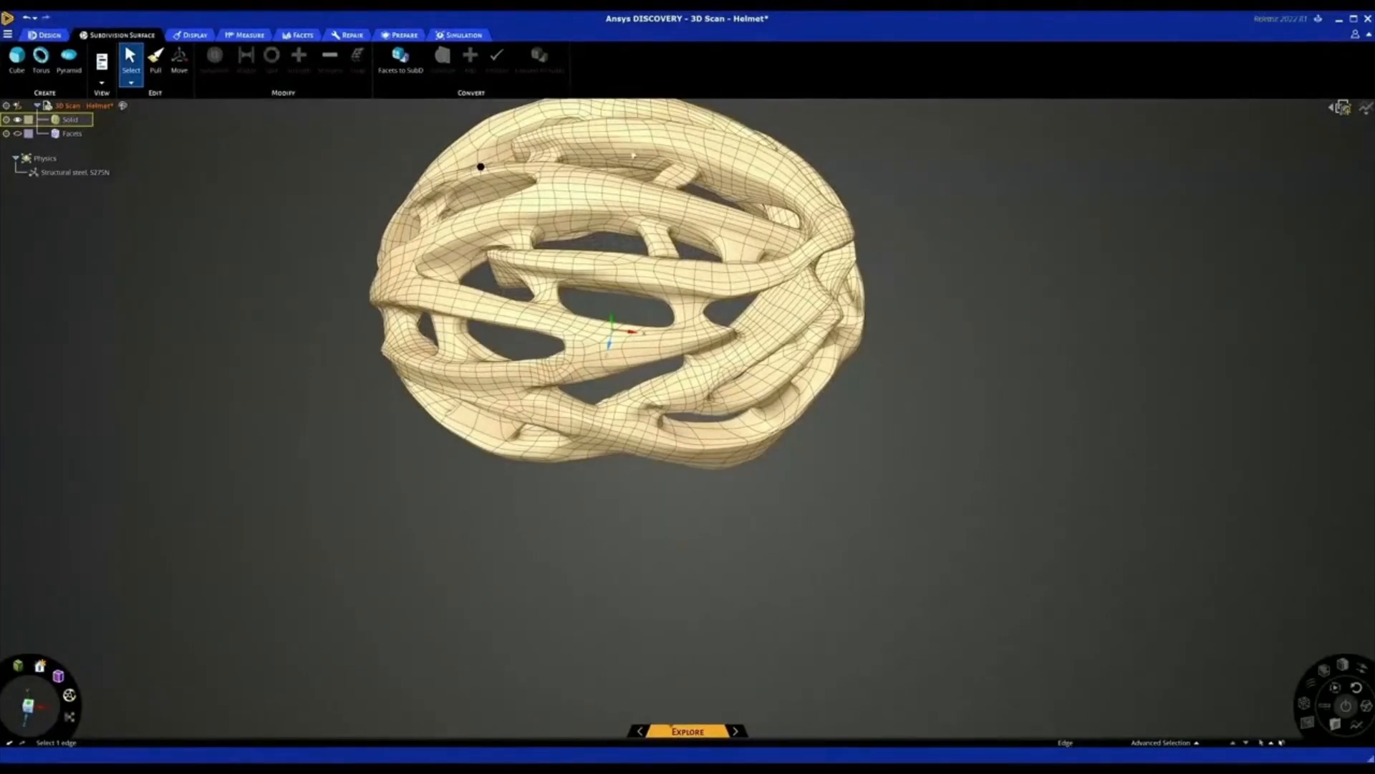
scroll(337, 273, down, 3)
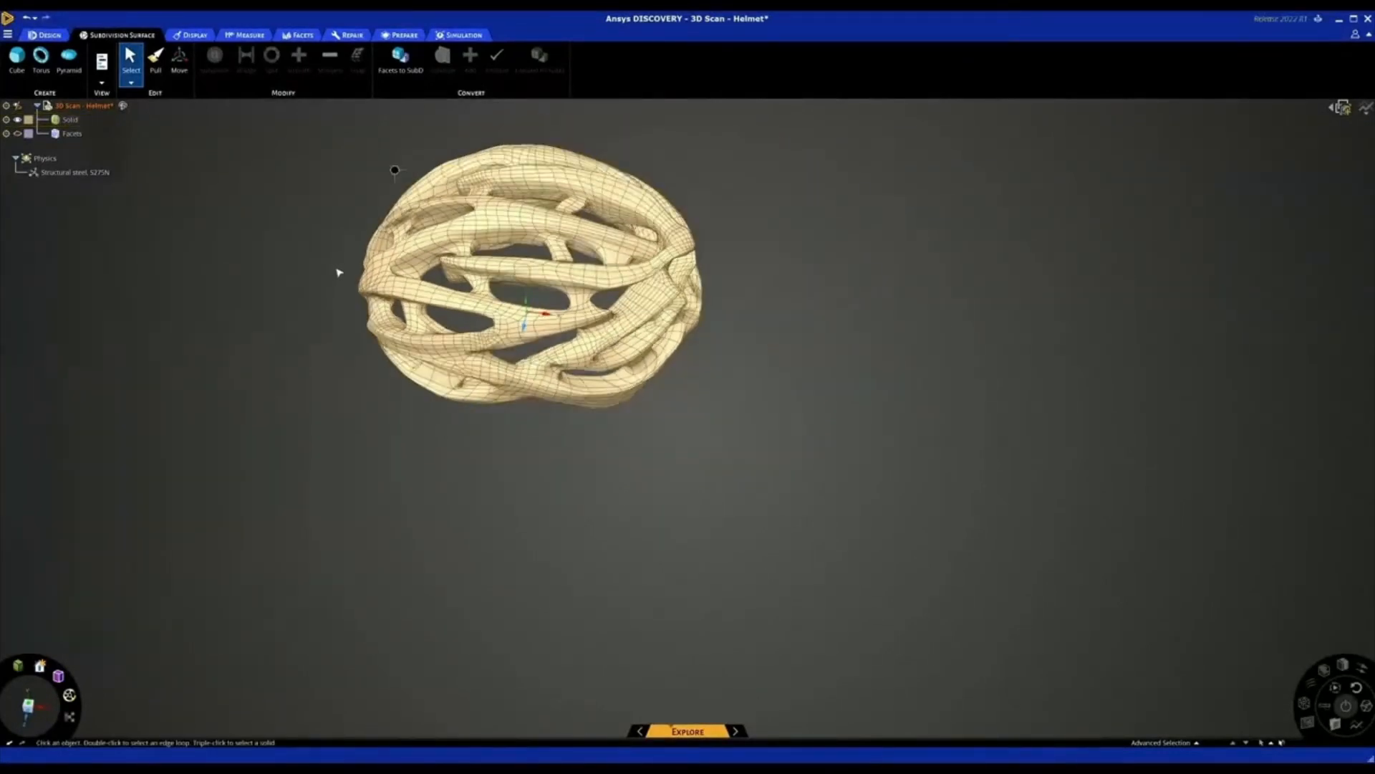
middle_drag(316, 260, 419, 319)
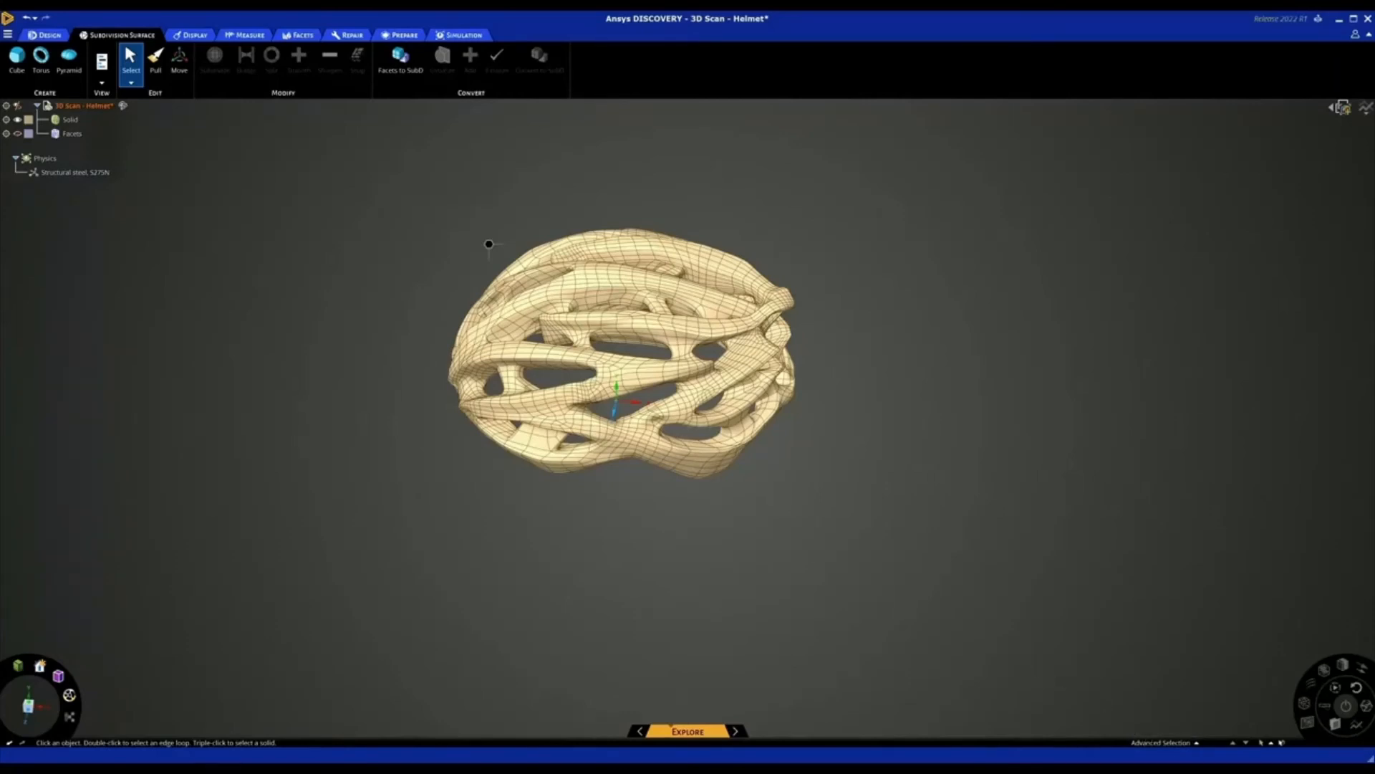
right_click(1217, 751)
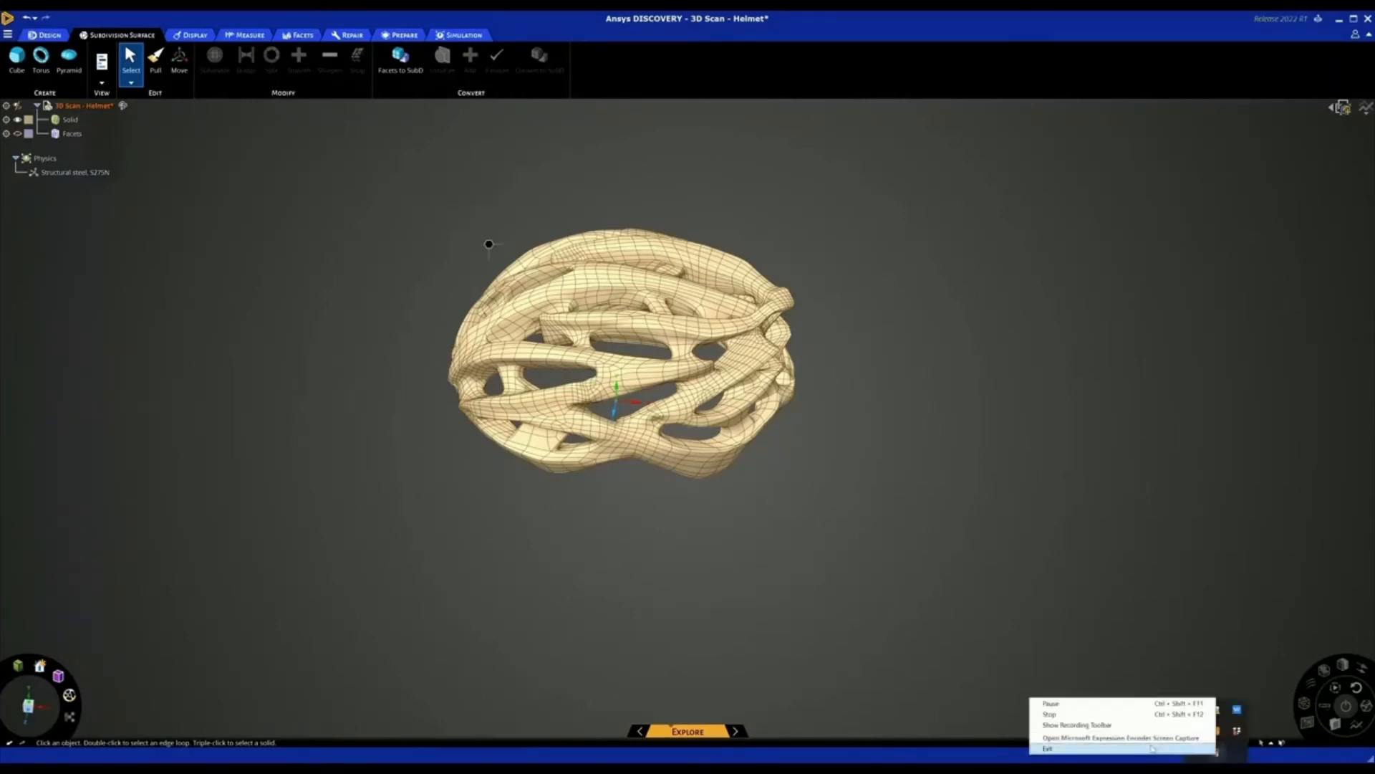
click(1092, 715)
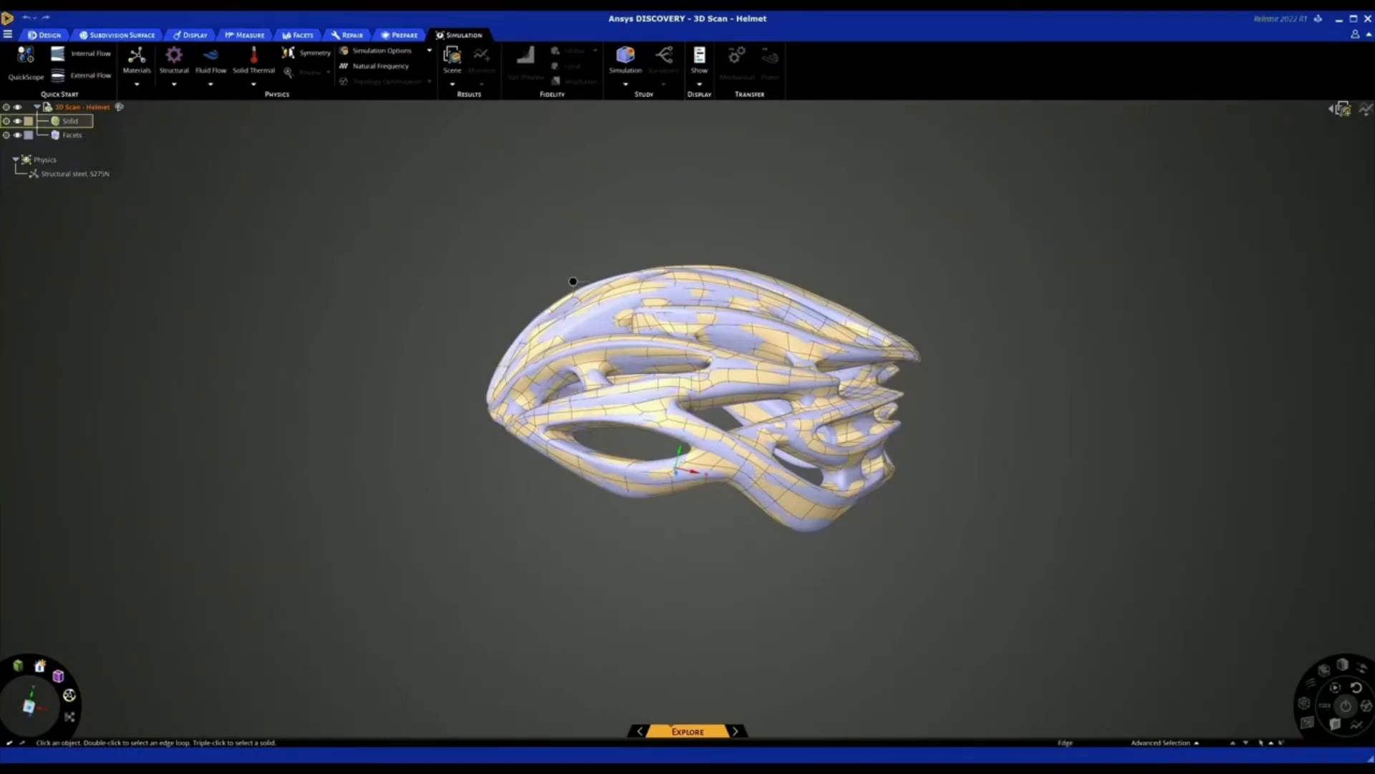
Delete the helmet's solid body from the model, keeping only the facet body
right_click(75, 123)
click(114, 208)
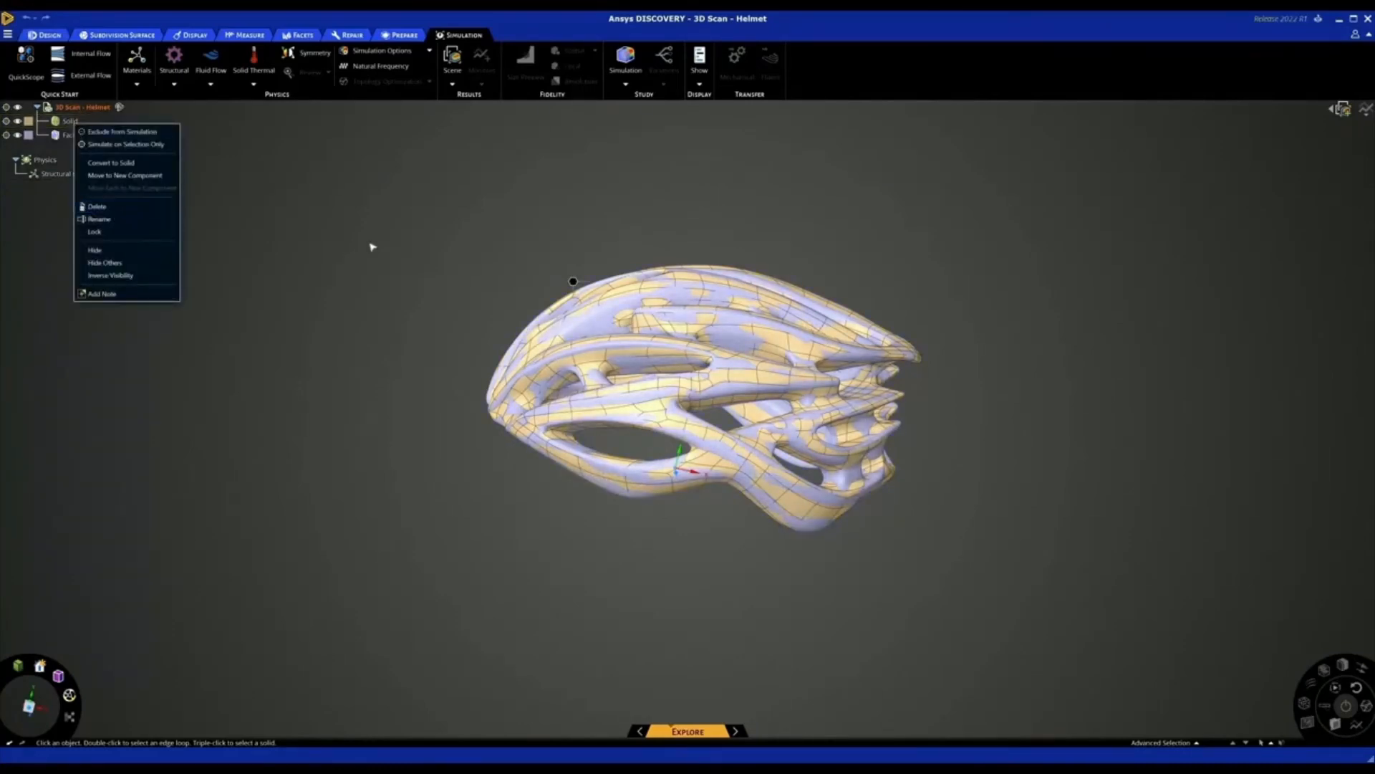
mouse_move(387, 255)
middle_down()
mouse_move(371, 298)
mouse_move(441, 284)
mouse_move(391, 278)
middle_up()
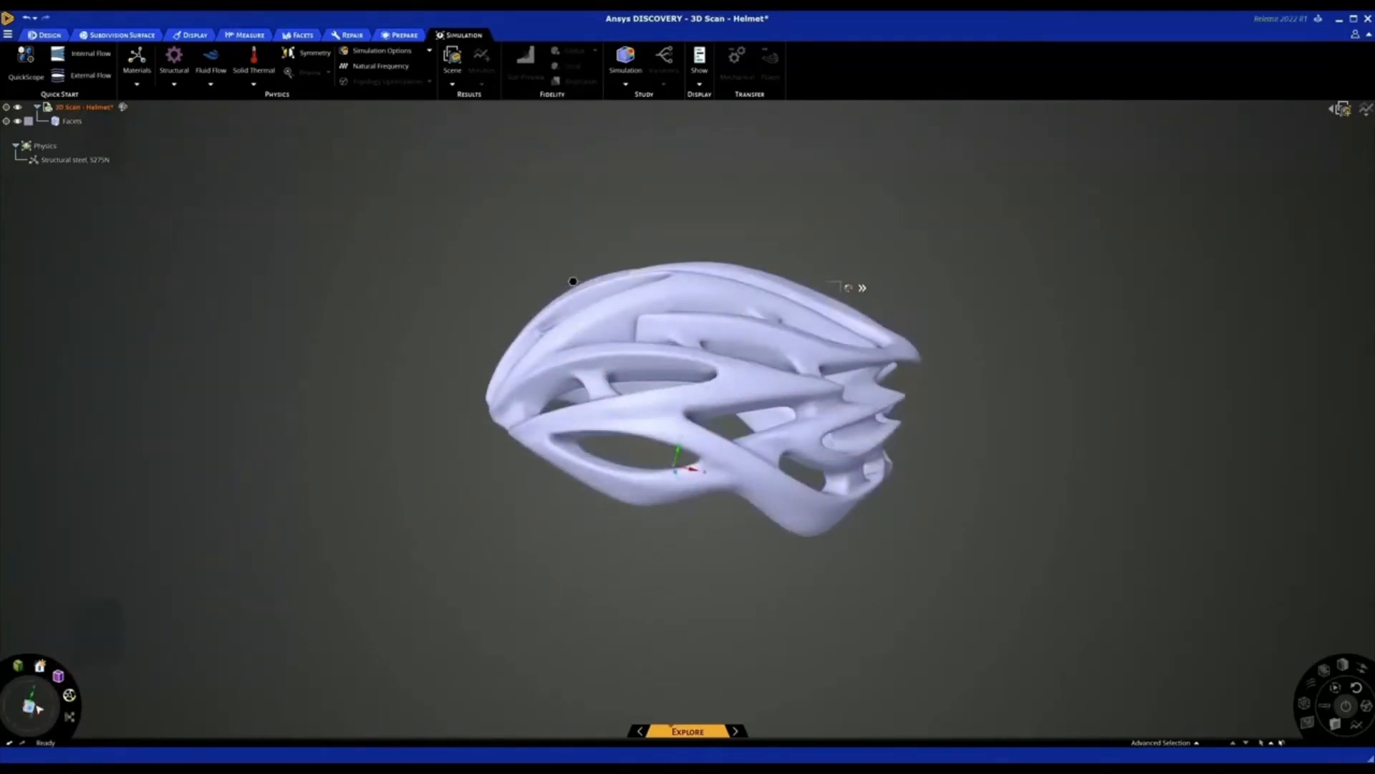
Create an External Flow enclosure around the faceted helmet with the inlet facing its front and the ground plane beneath it
click(30, 707)
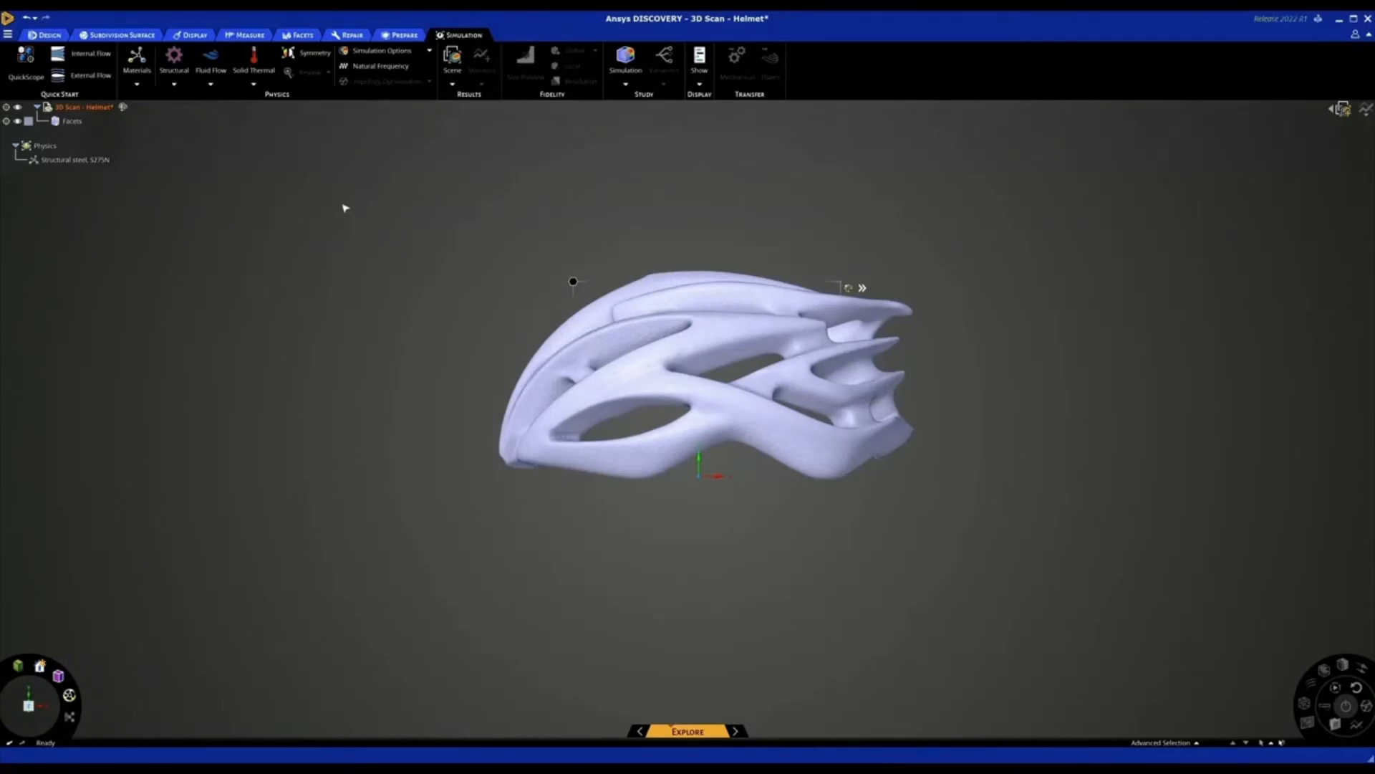
middle_drag(352, 223, 362, 226)
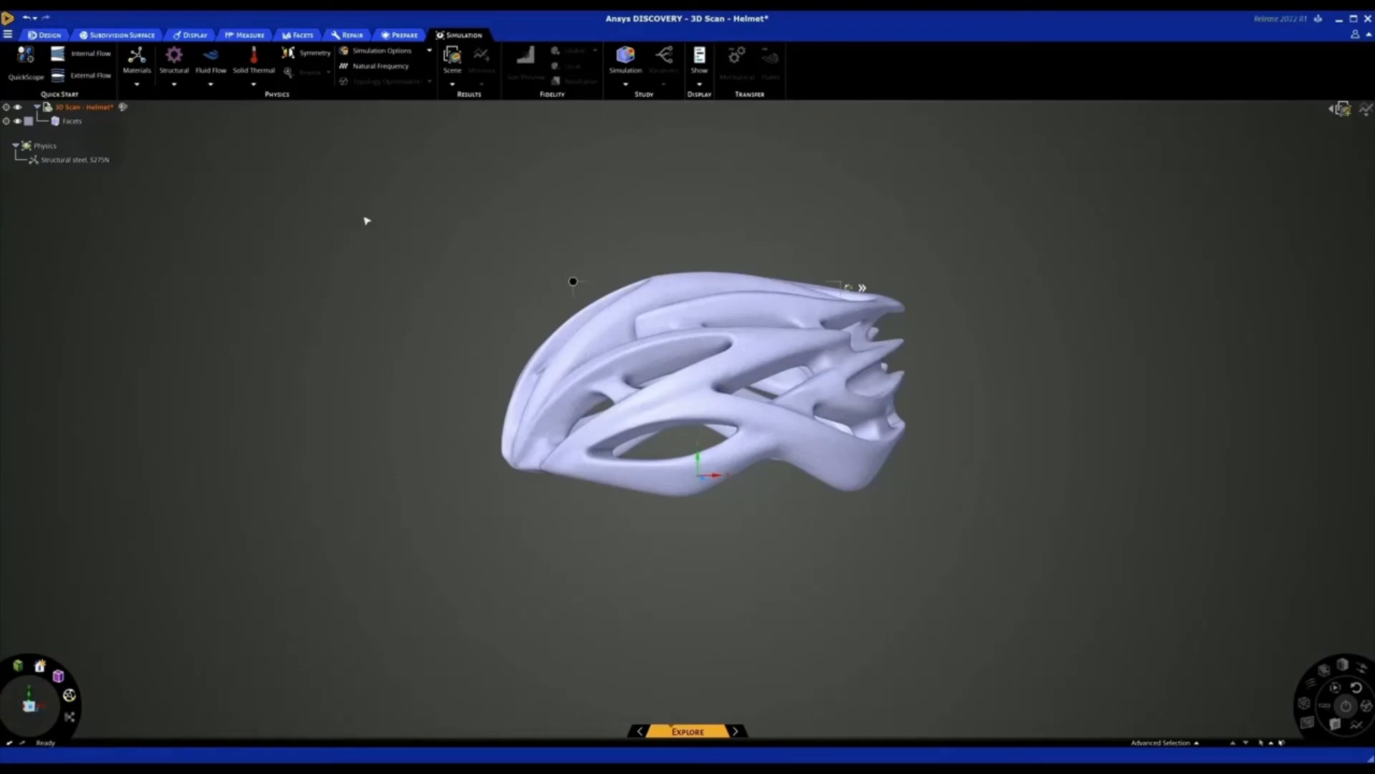
click(79, 76)
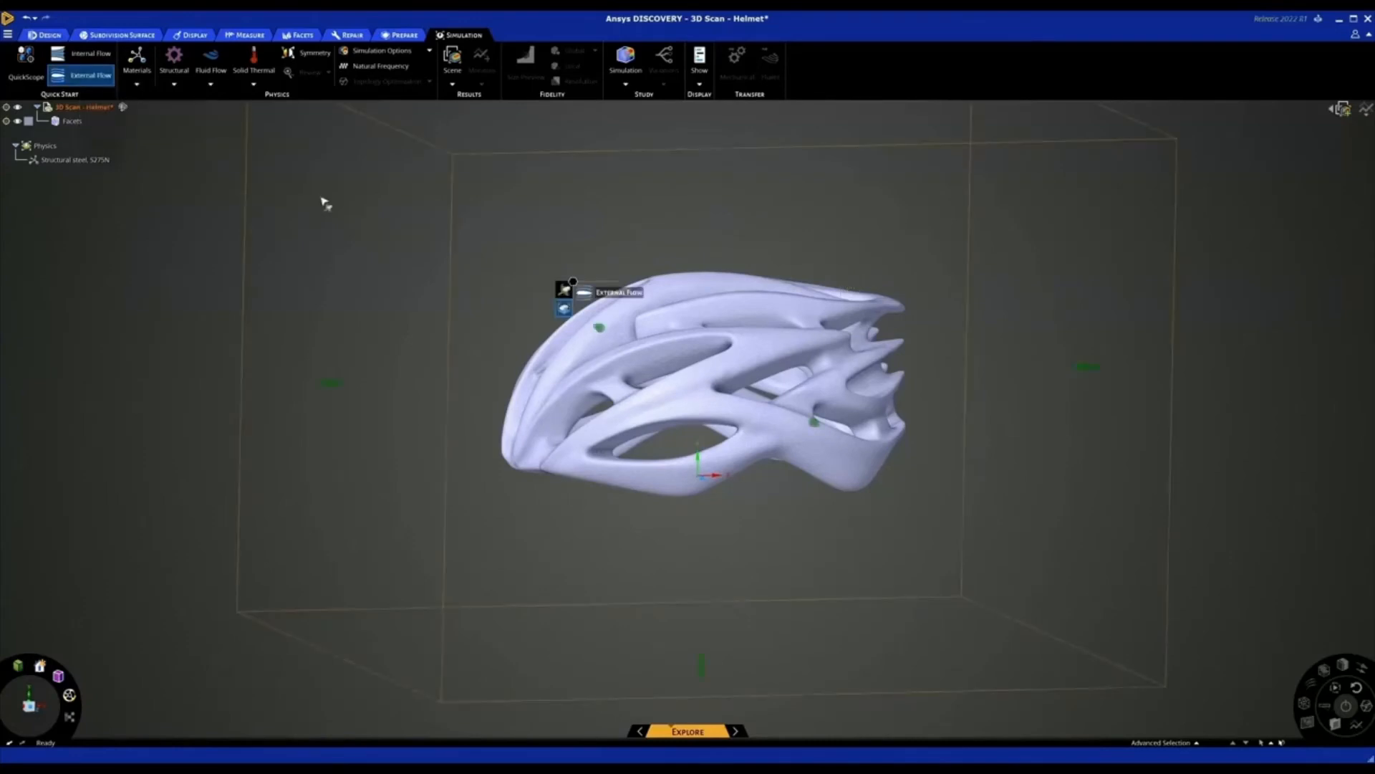
middle_drag(337, 271, 338, 293)
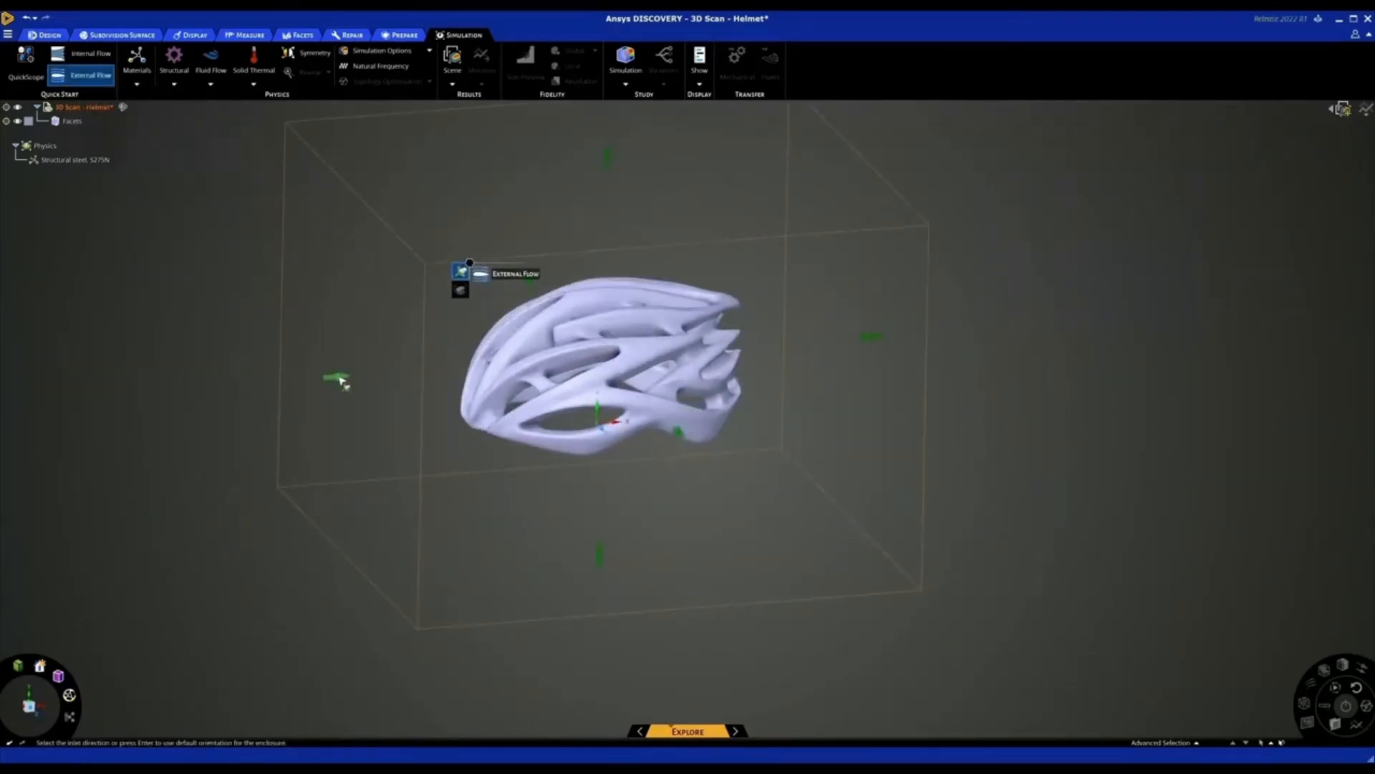
click(341, 380)
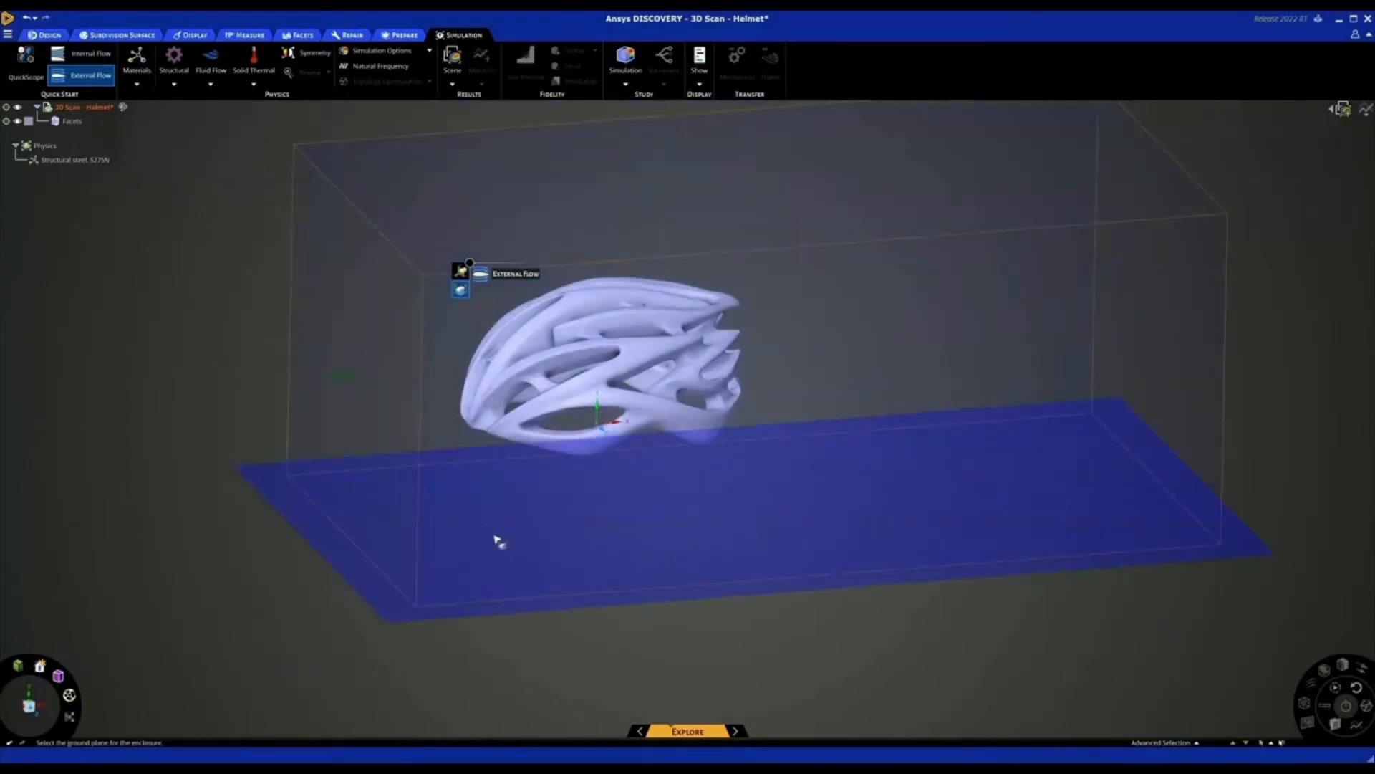
click(491, 511)
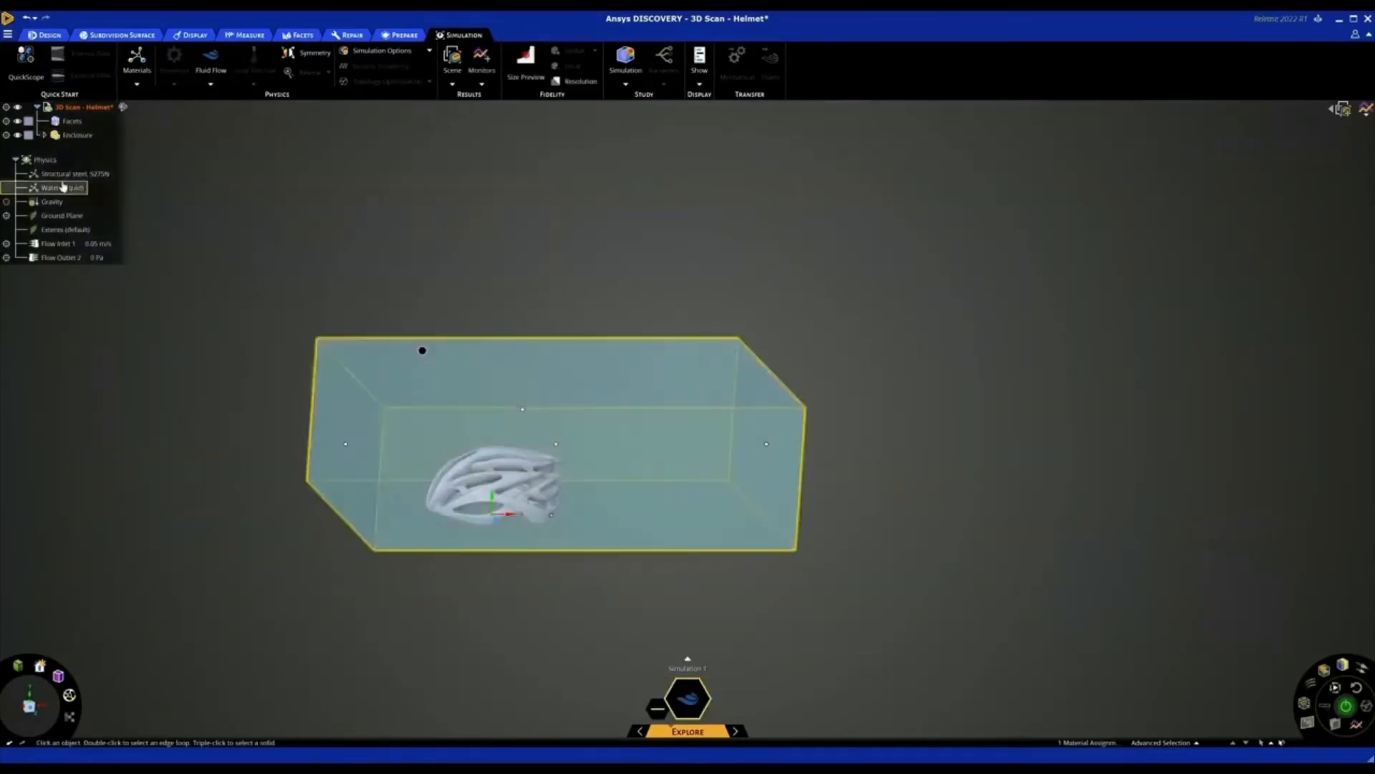
Change the enclosure's fluid material from water to Air and clear the selection
click(55, 176)
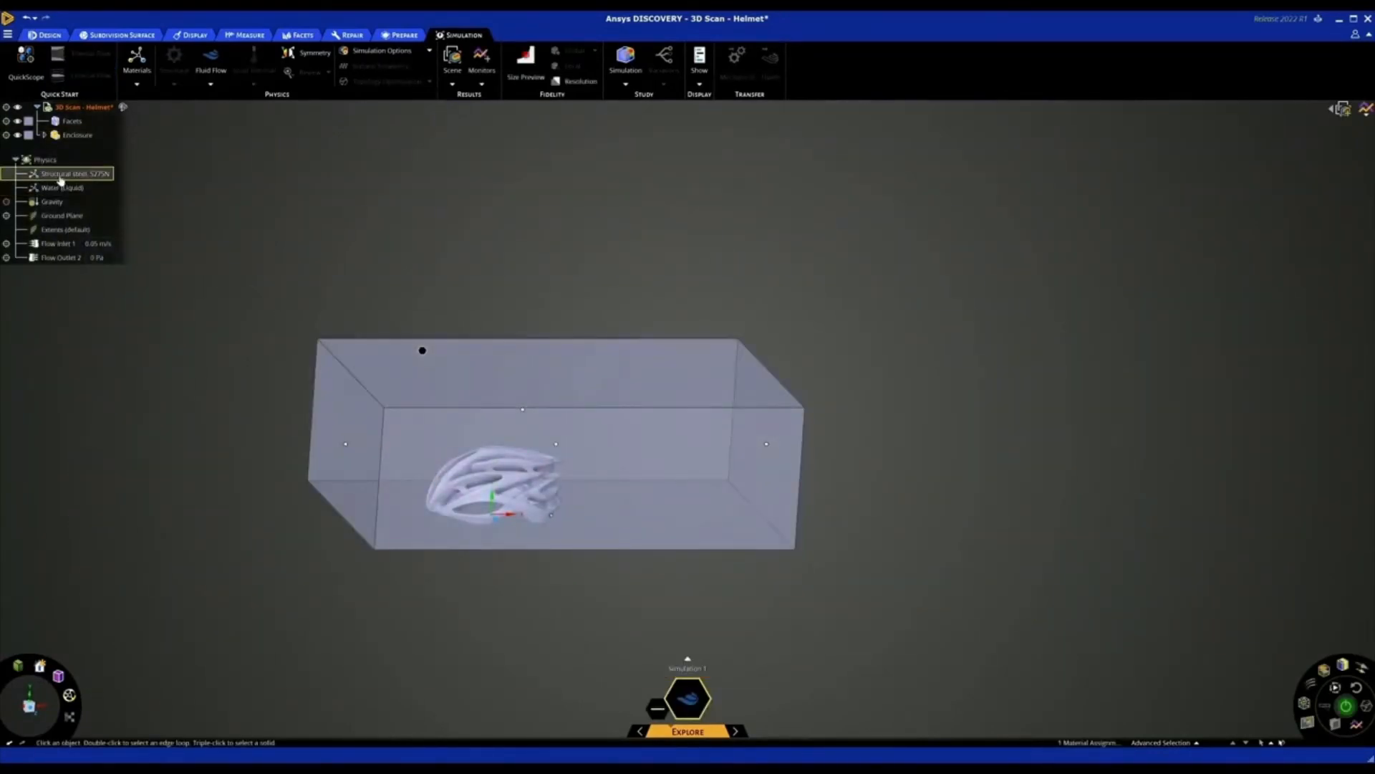
click(60, 189)
double_click(60, 191)
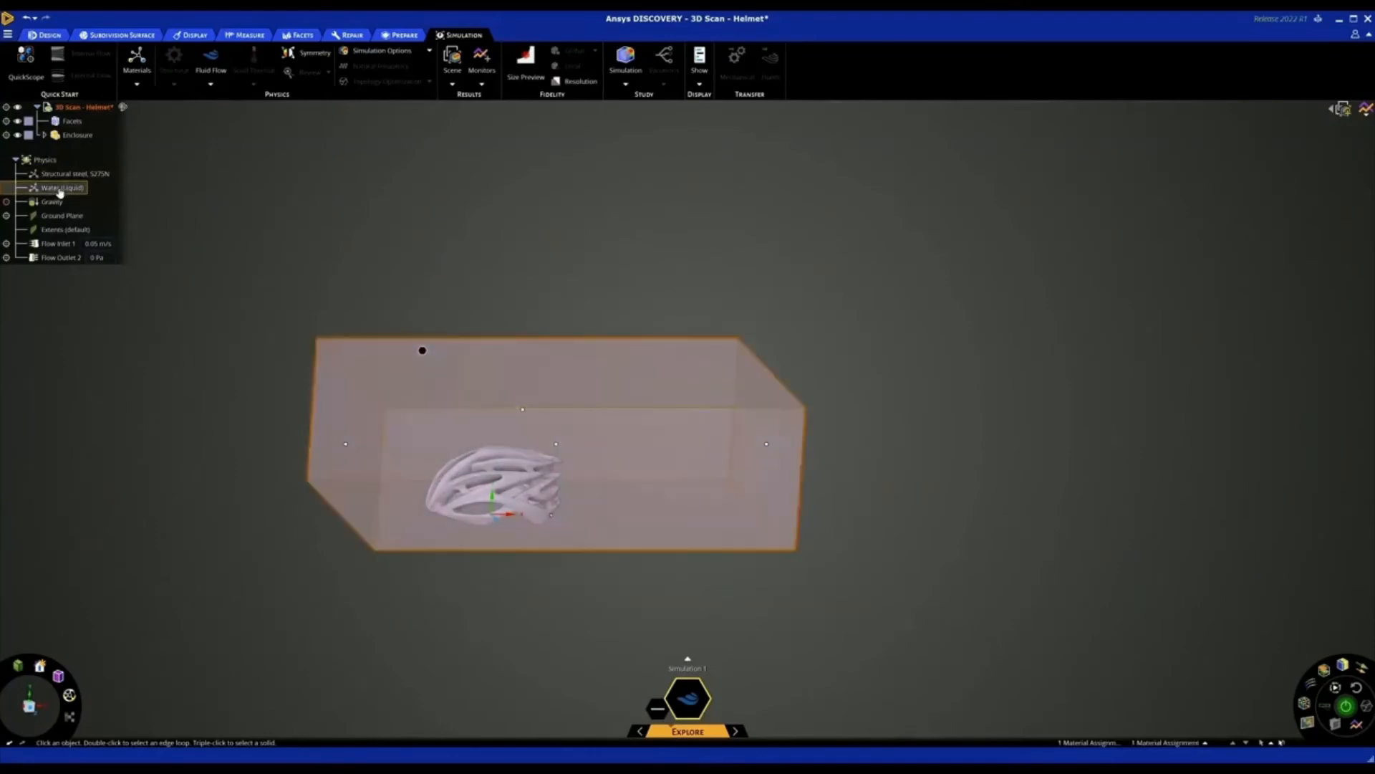
click(659, 358)
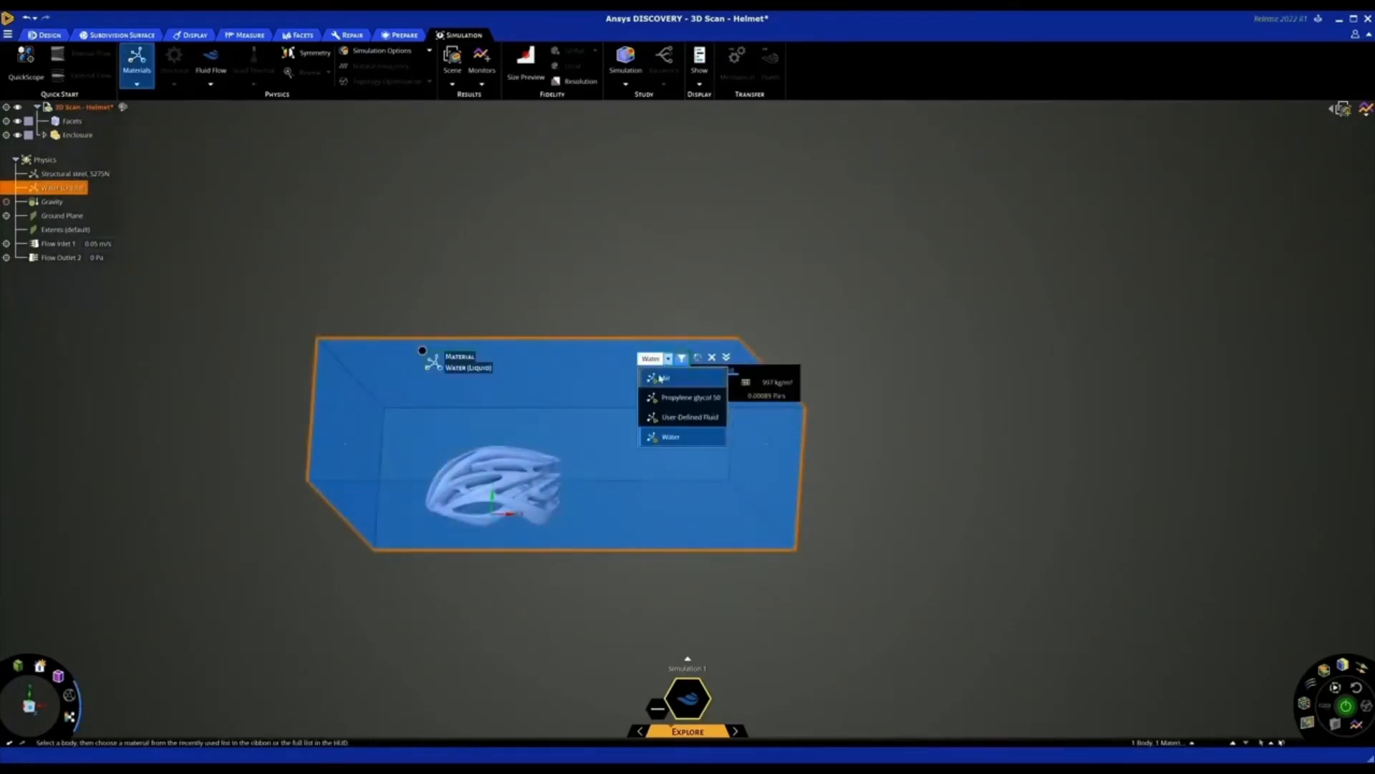
click(660, 378)
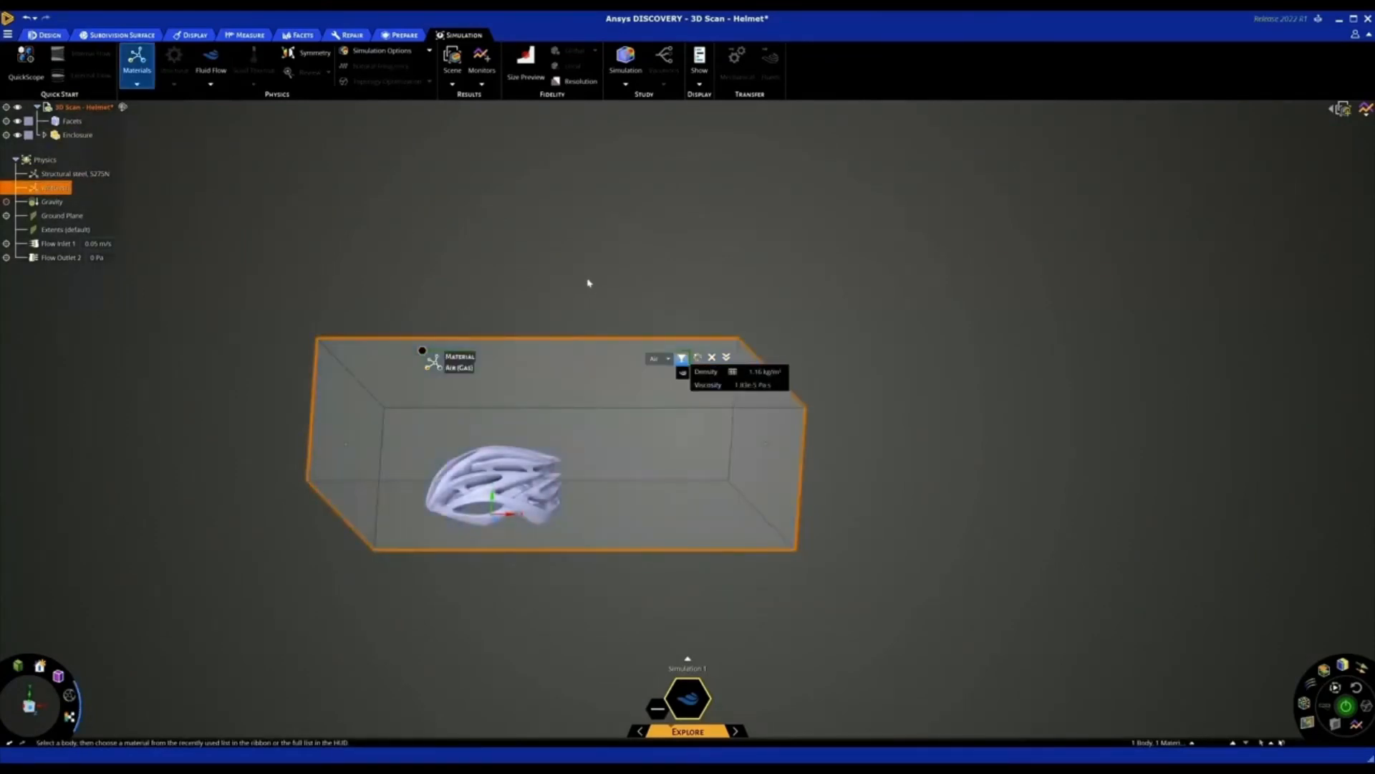
click(571, 266)
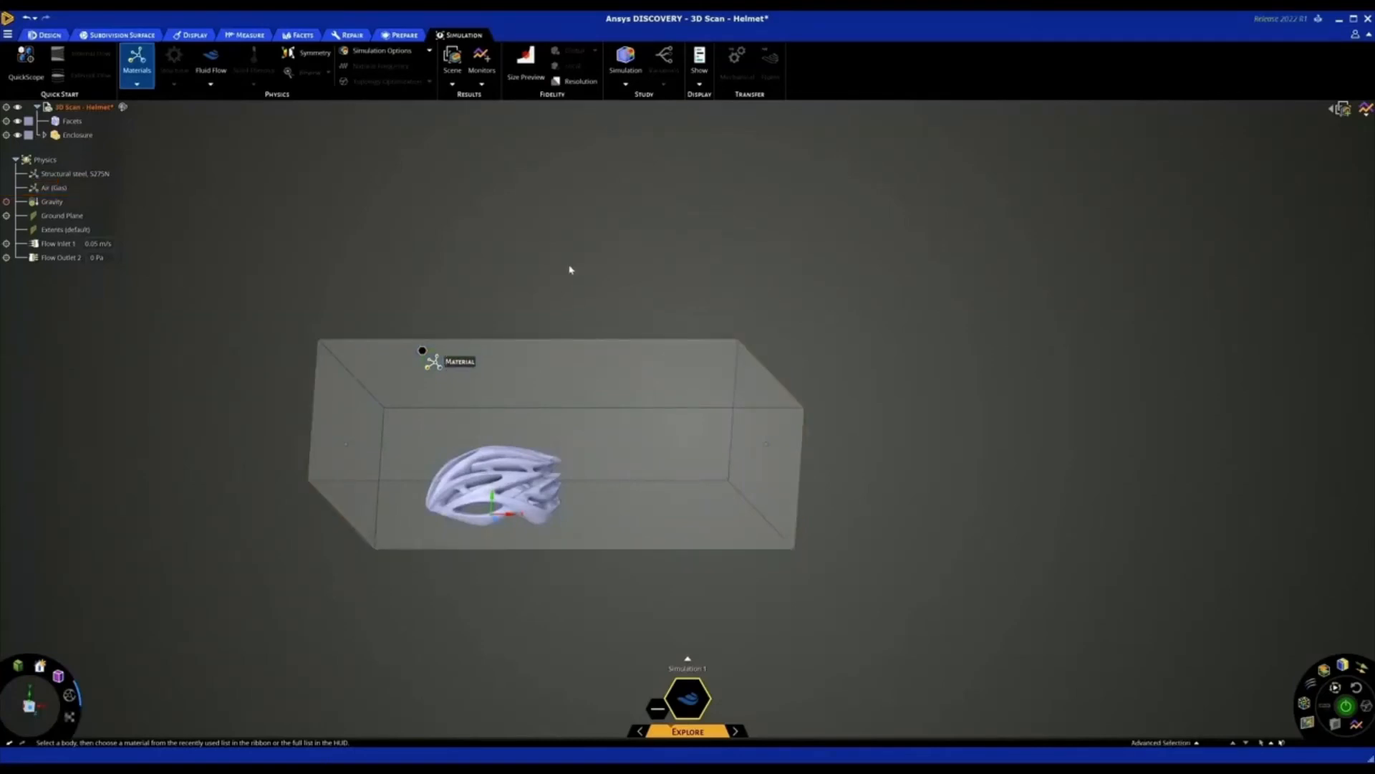
middle_drag(546, 271, 657, 290)
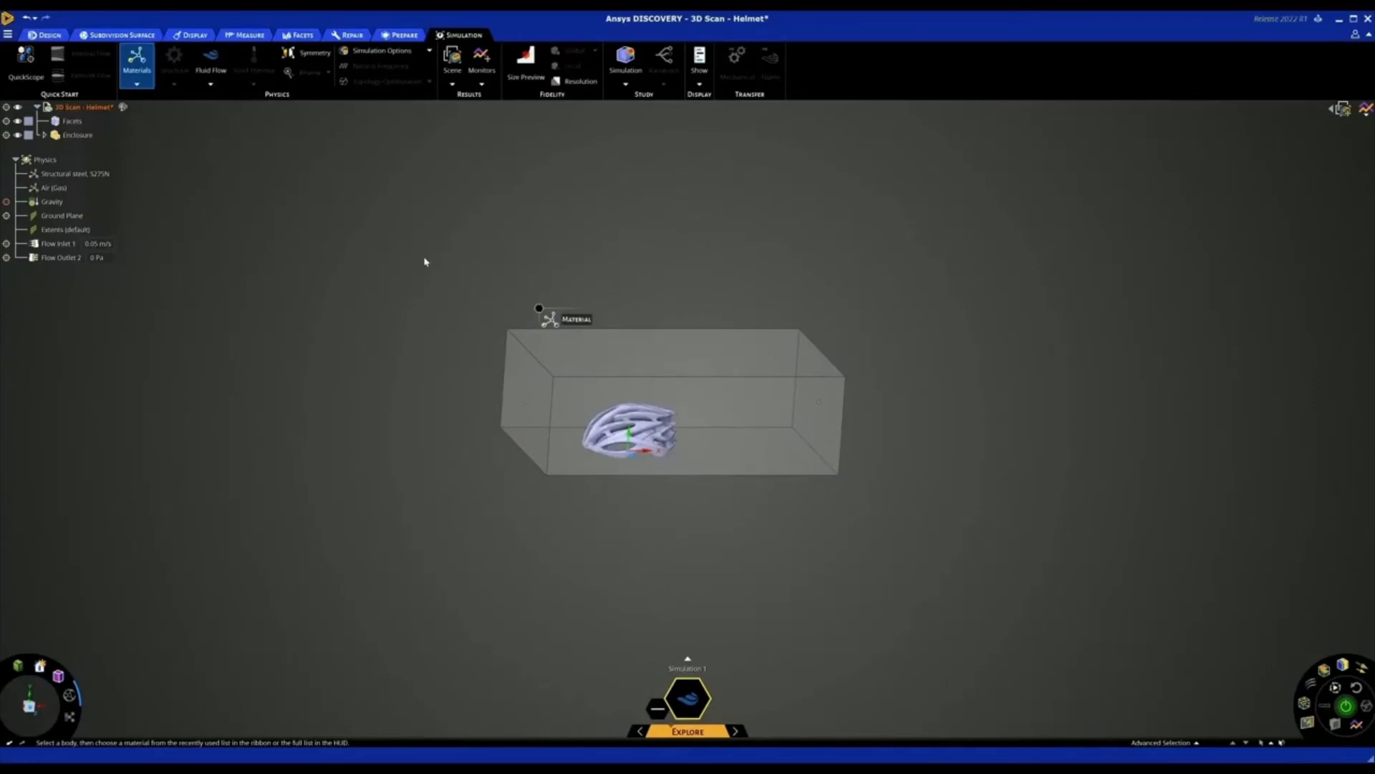
Check the ground plane and extents conditions, and set the flow inlet velocity to 10 mph
click(81, 215)
click(561, 376)
double_click(64, 244)
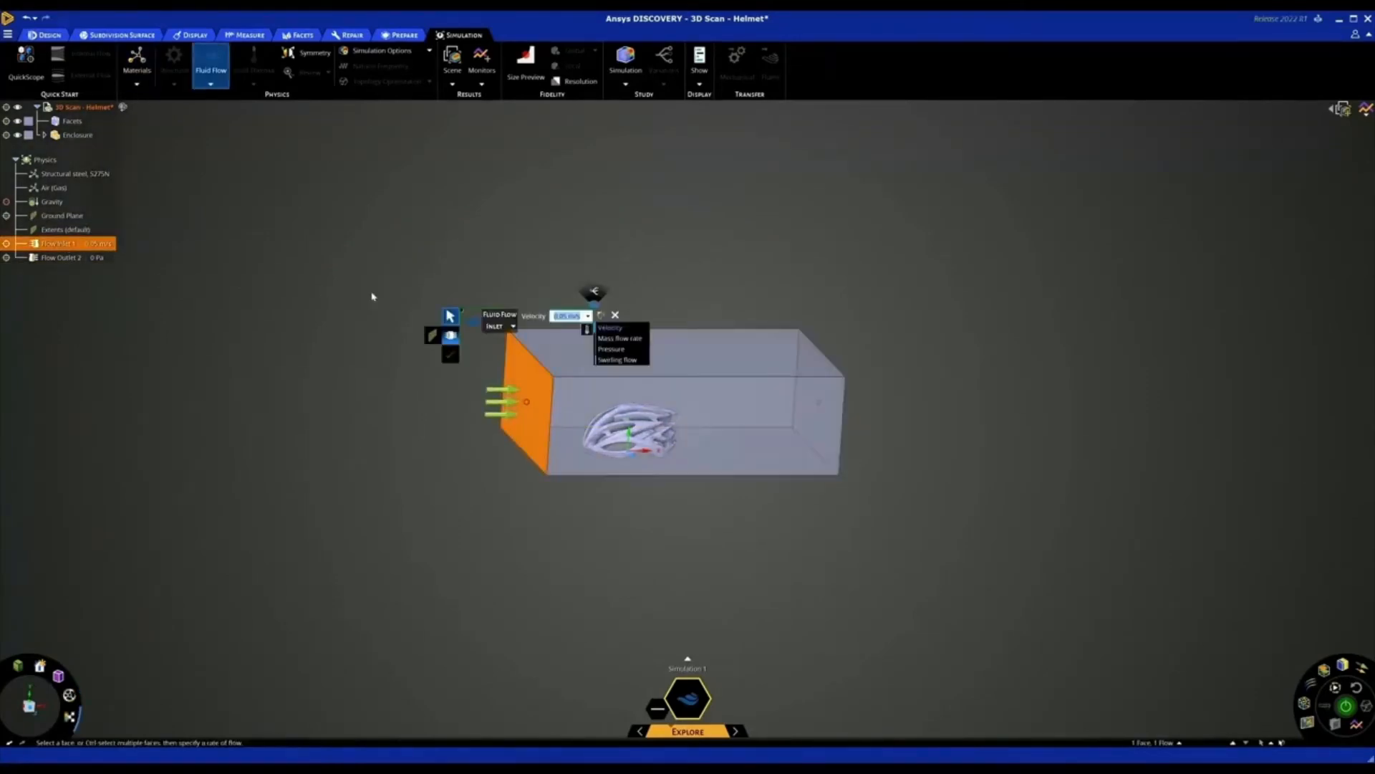
click(589, 317)
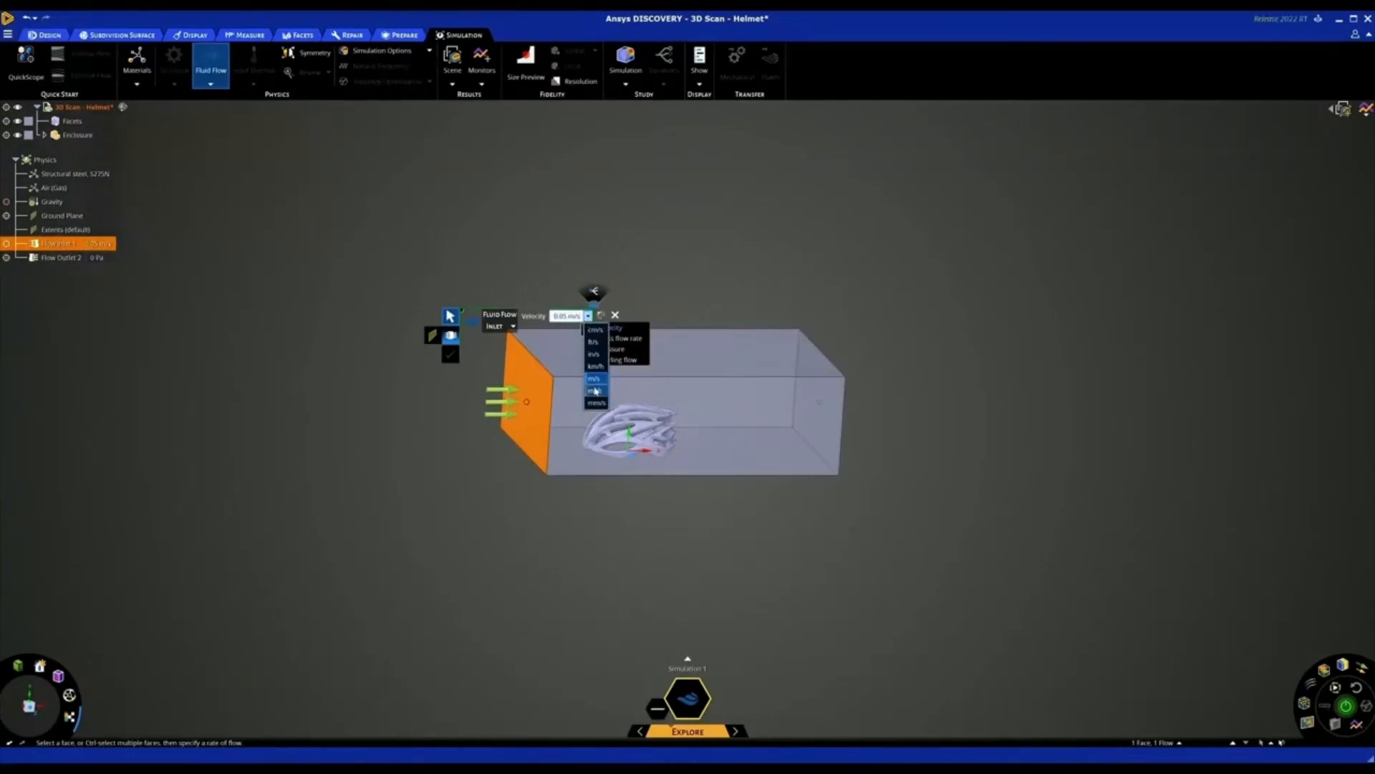
click(595, 390)
text(10 mph)
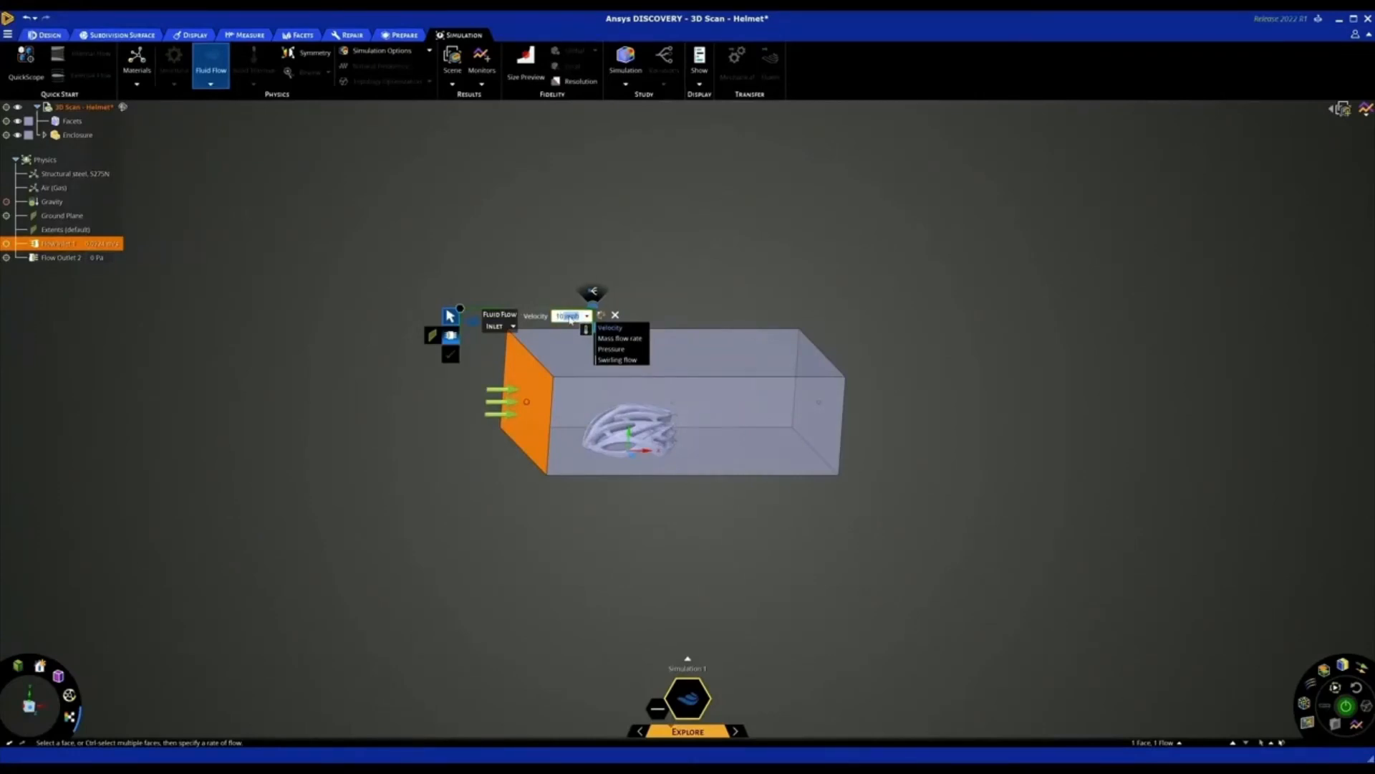
key(Return)
key(Escape)
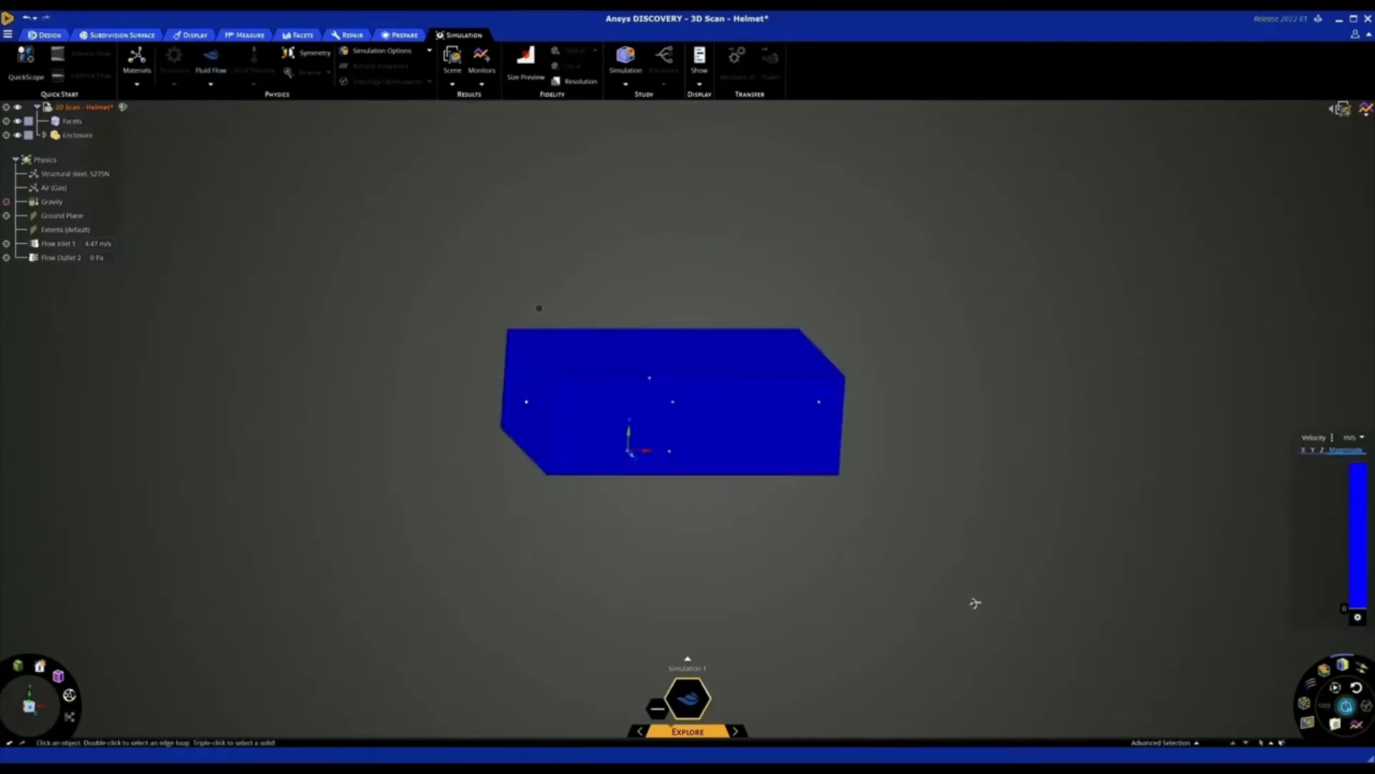
View the solved velocity around the helmet as vectors and as an iso-surface
middle_drag(976, 602, 963, 600)
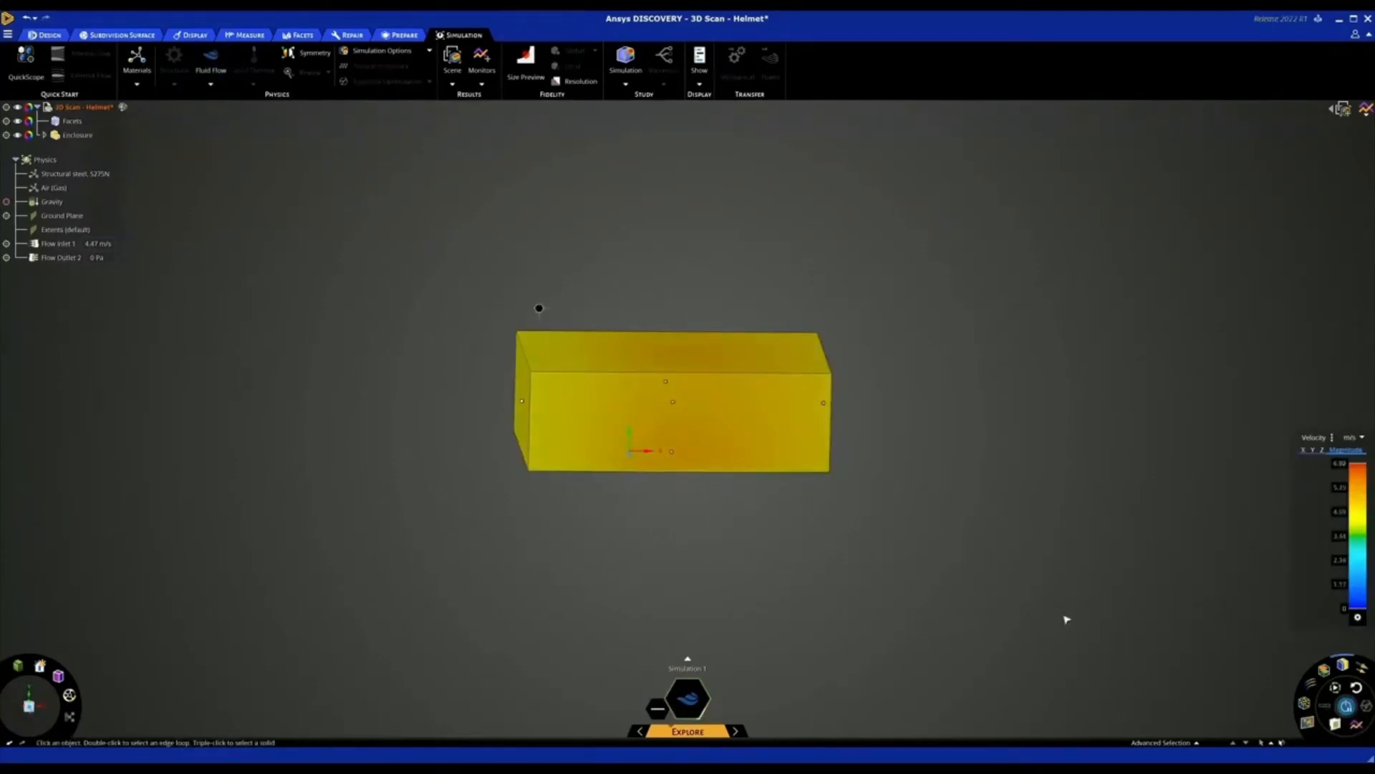
click(1362, 668)
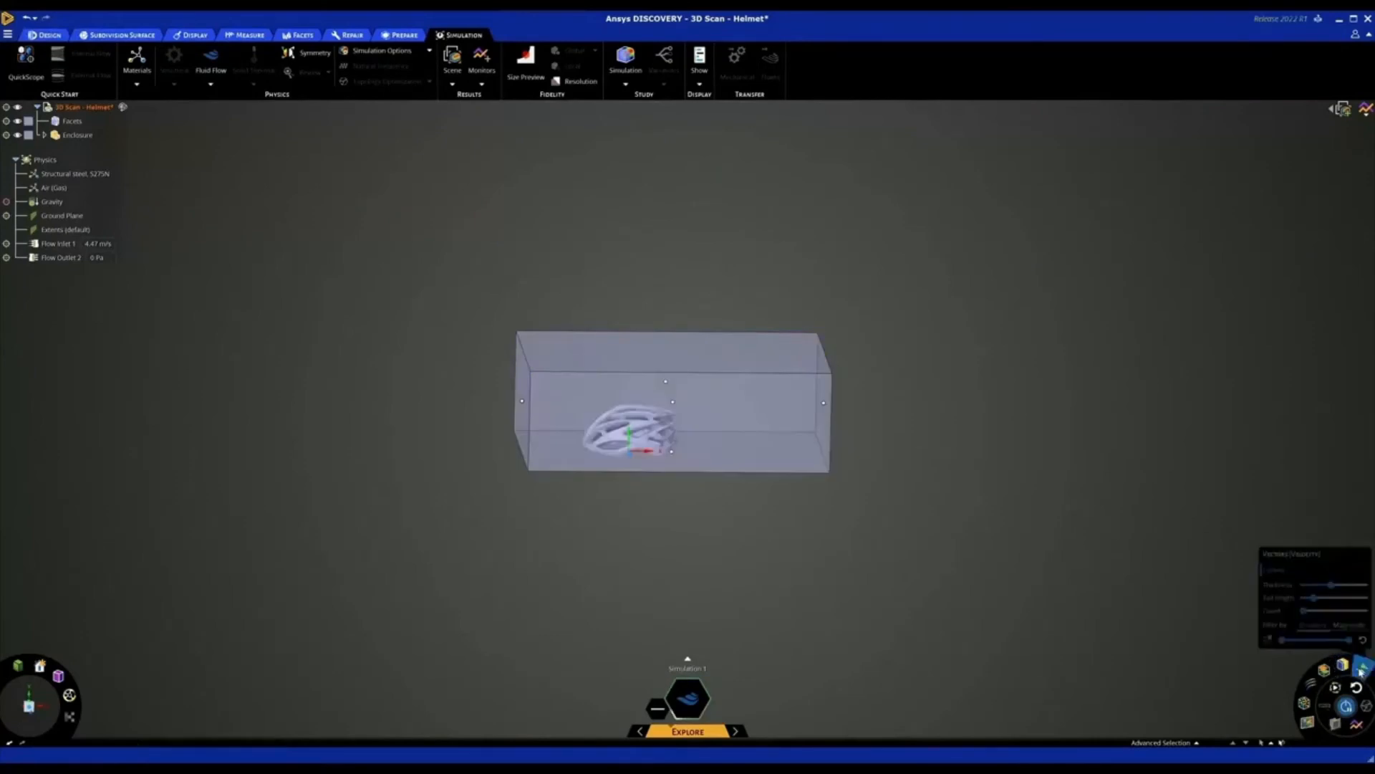
middle_drag(992, 569, 982, 564)
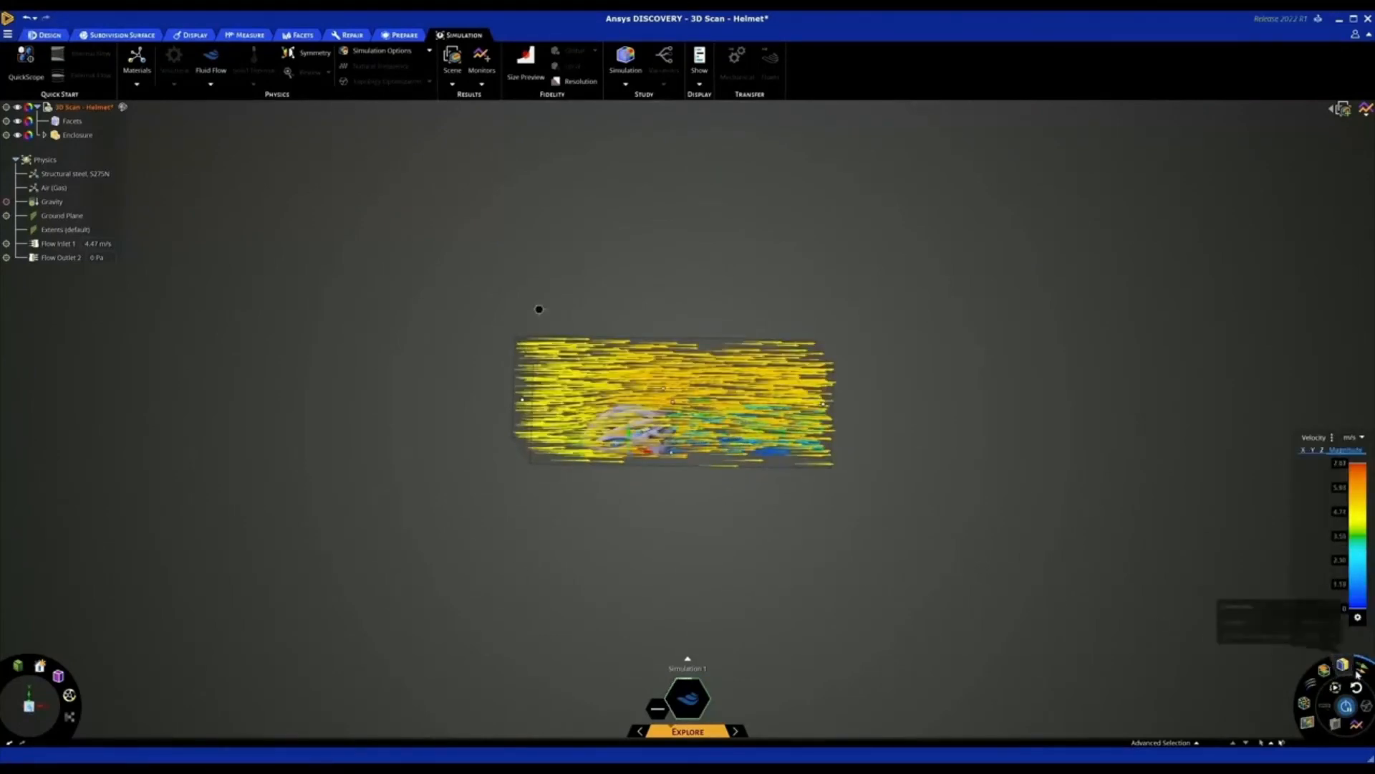
click(1323, 670)
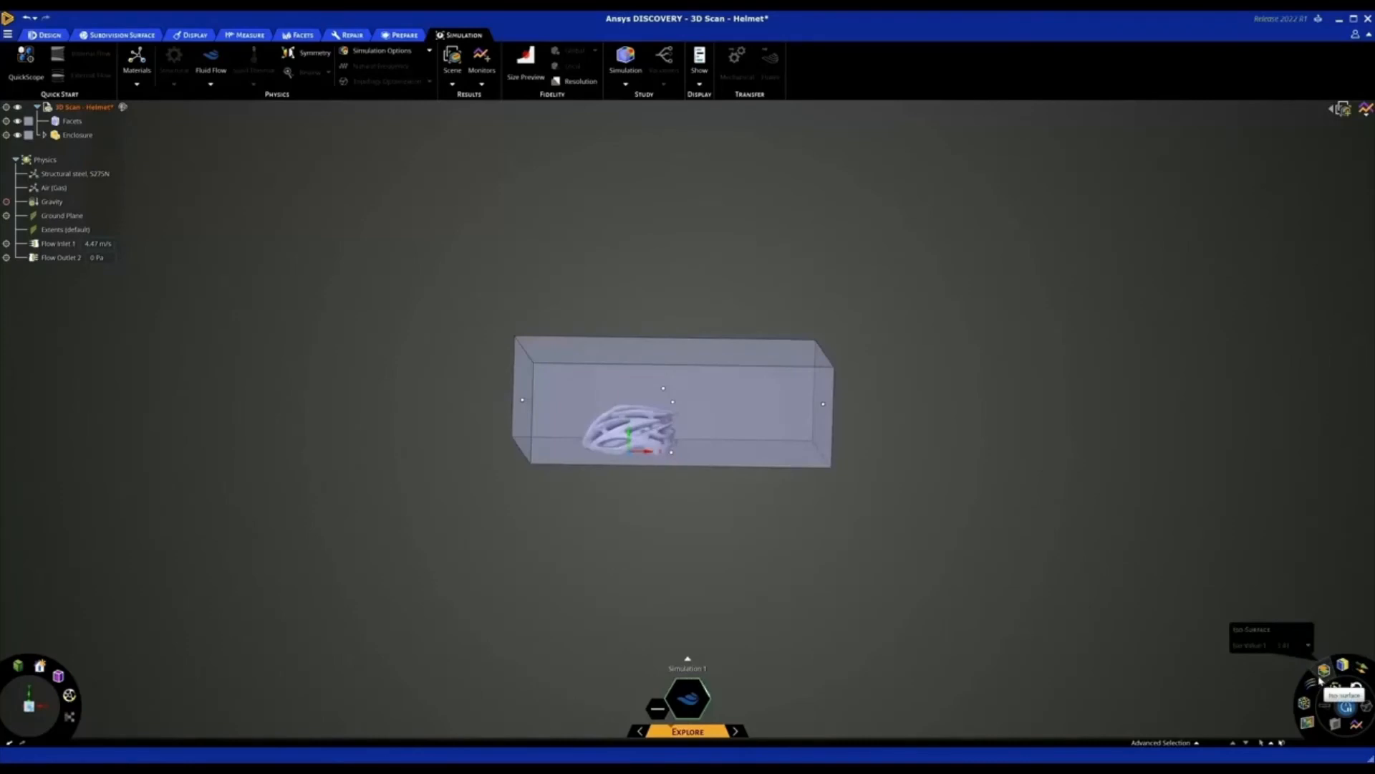
click(1322, 677)
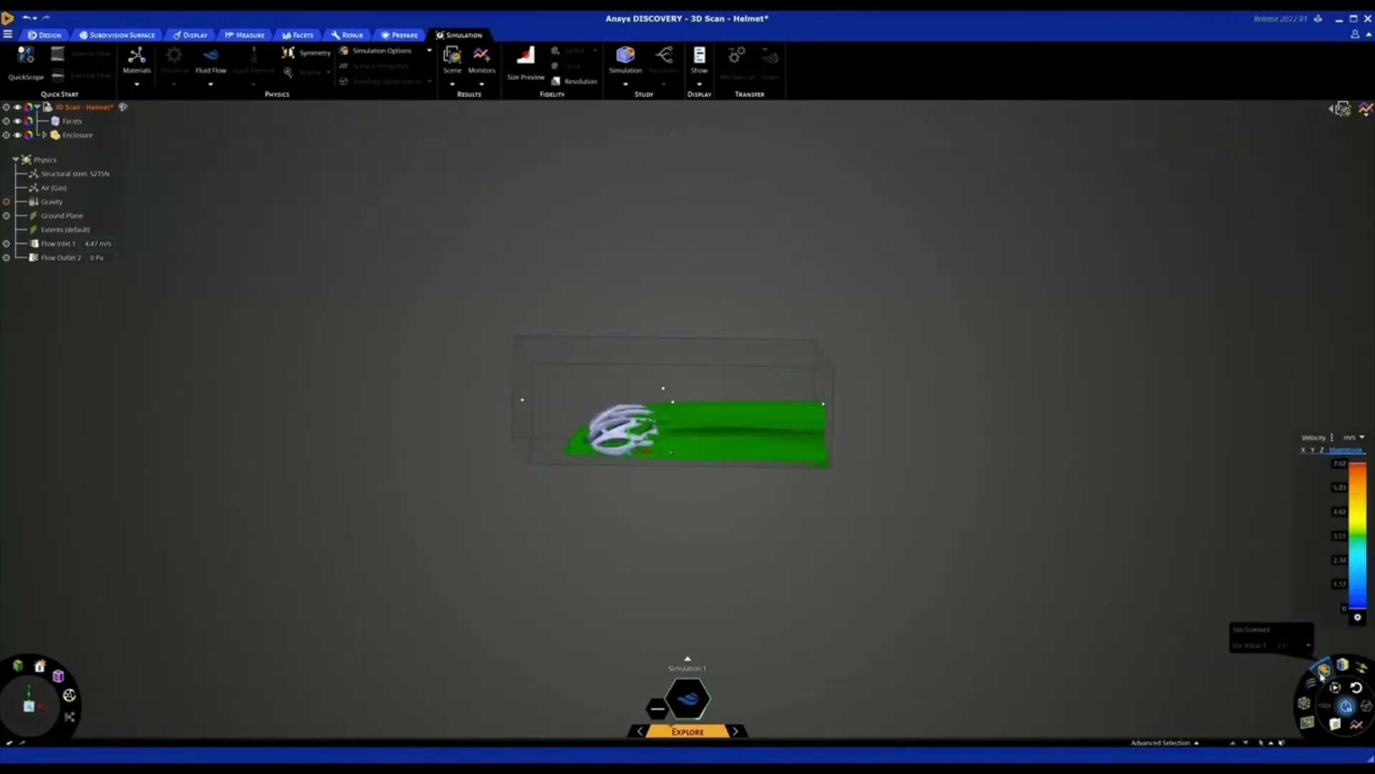
Preview the flow as streamlines and particles, and leave only the direction field displayed
click(1315, 684)
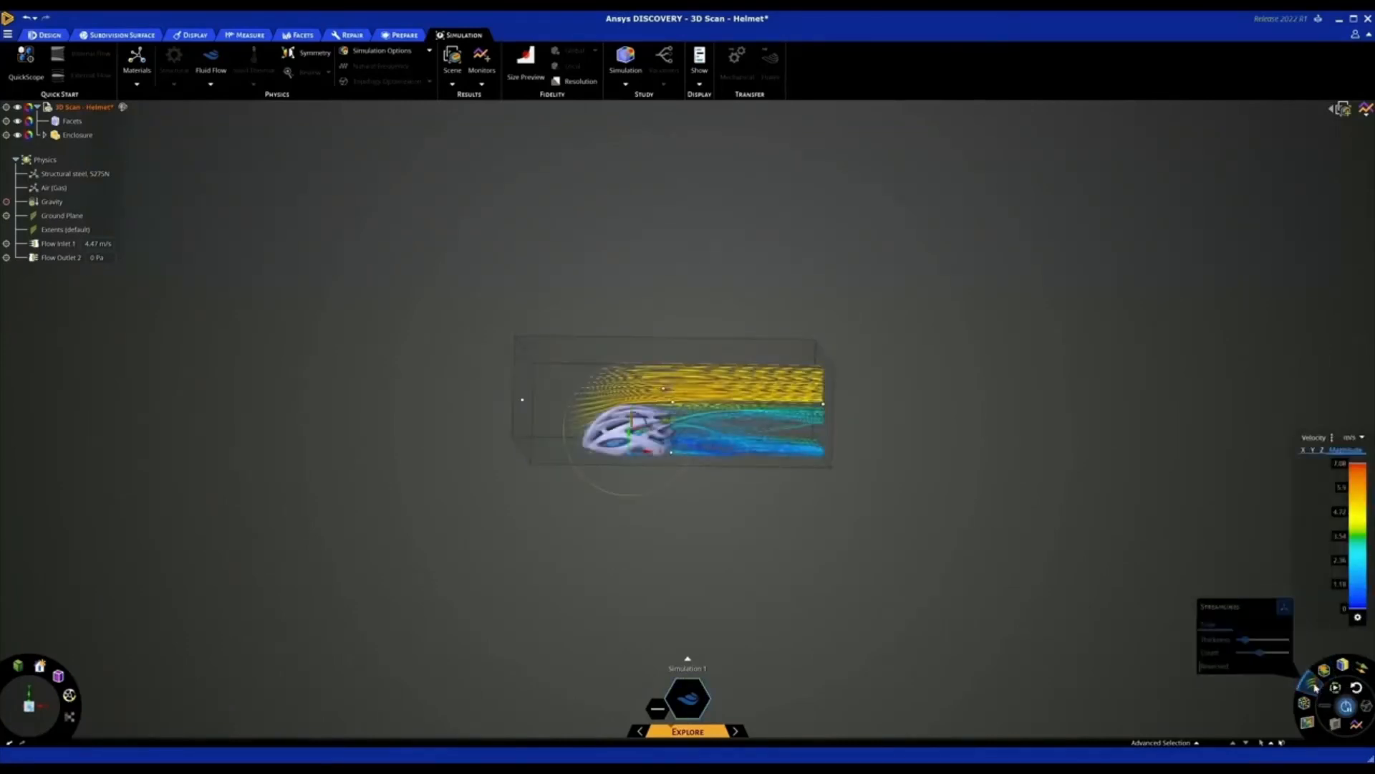
click(1306, 704)
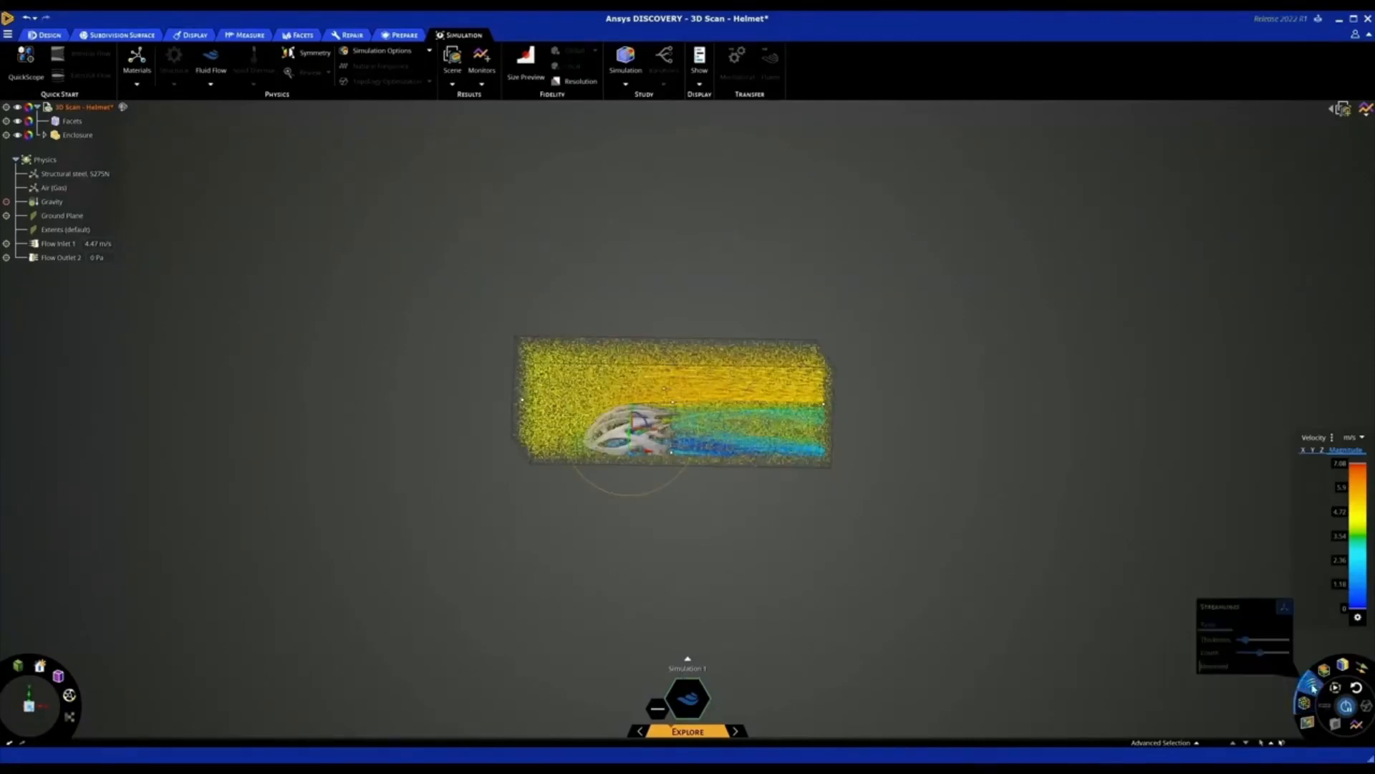
click(1308, 722)
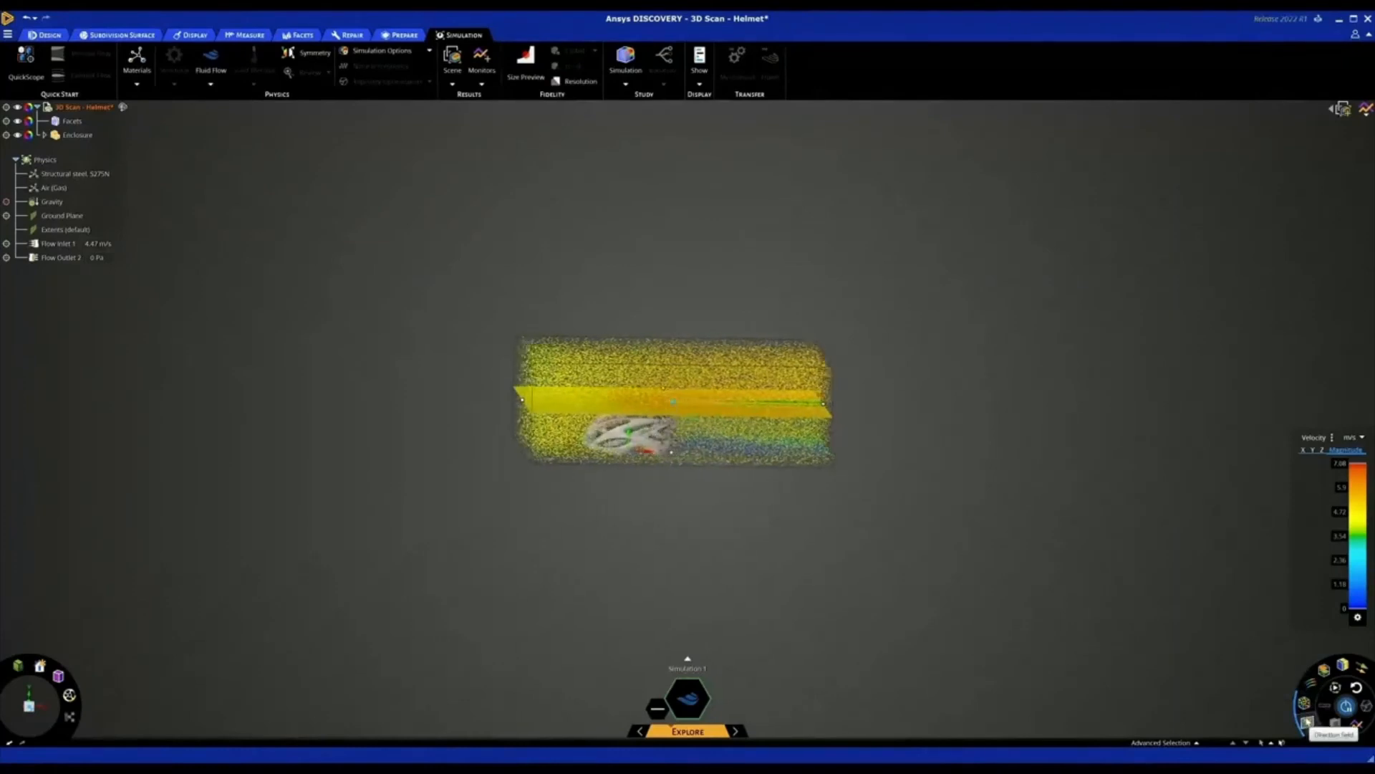
click(1305, 705)
click(1305, 707)
Rotate the direction field plane into a vertical lengthwise section through the helmet and inspect the wake behind it
middle_drag(833, 534, 788, 531)
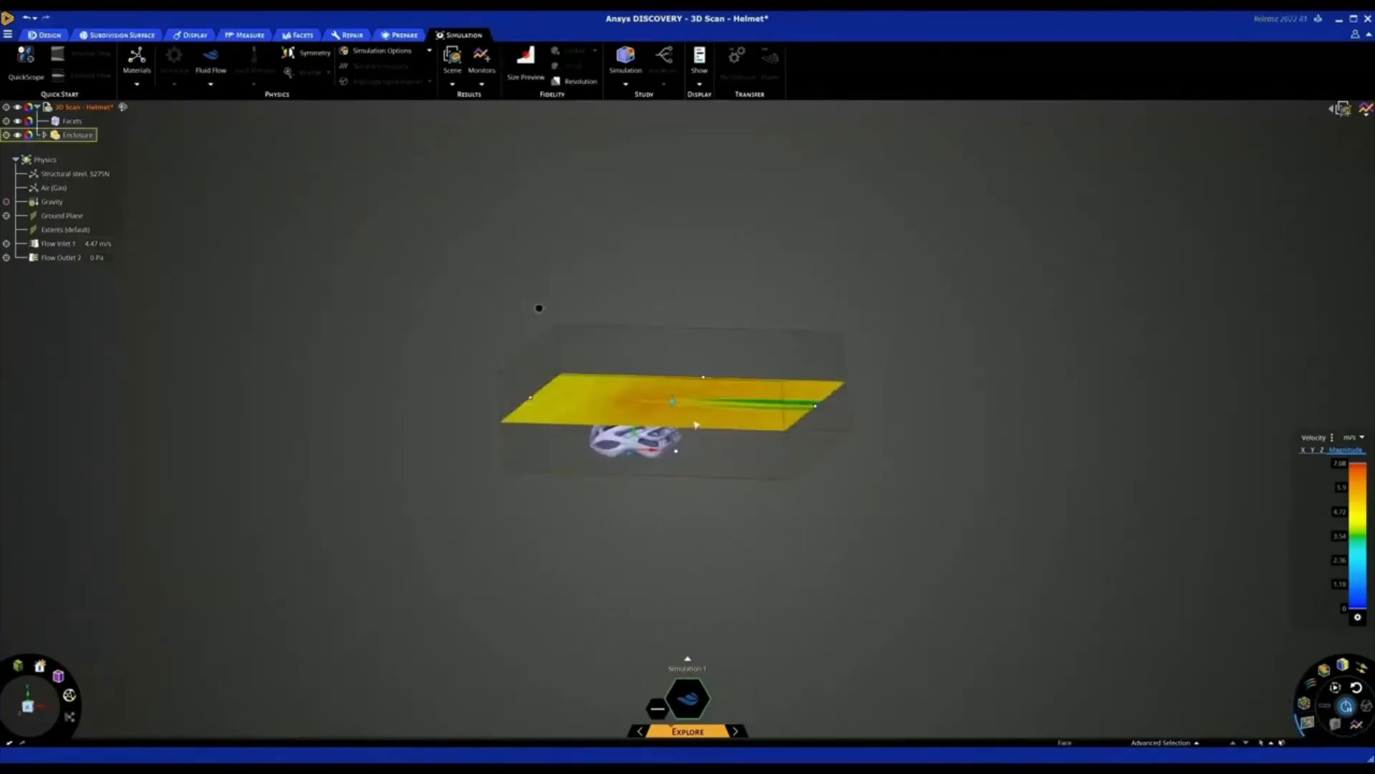
mouse_move(676, 405)
scroll(677, 408, up, 3)
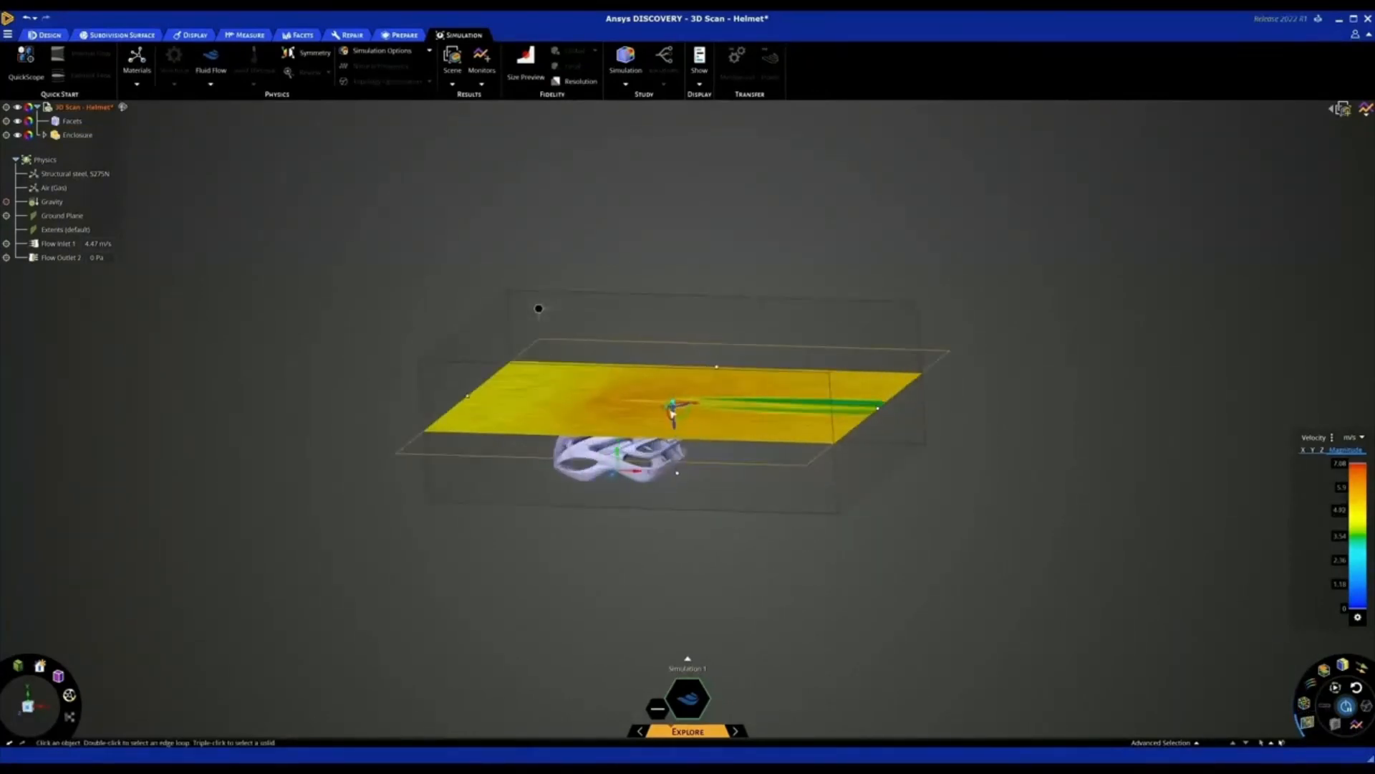
drag(672, 416, 686, 502)
middle_drag(688, 507, 715, 501)
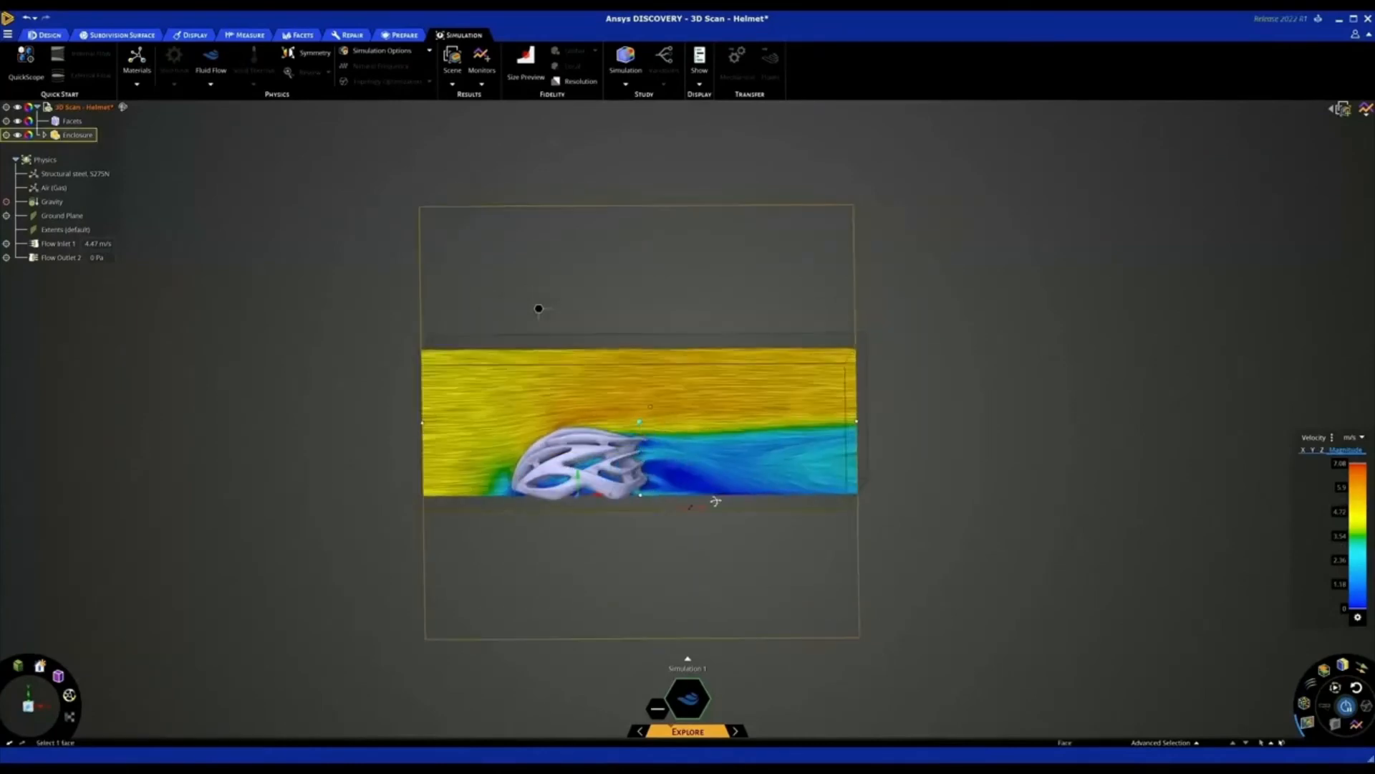
scroll(715, 501, down, 2)
scroll(466, 479, up, 3)
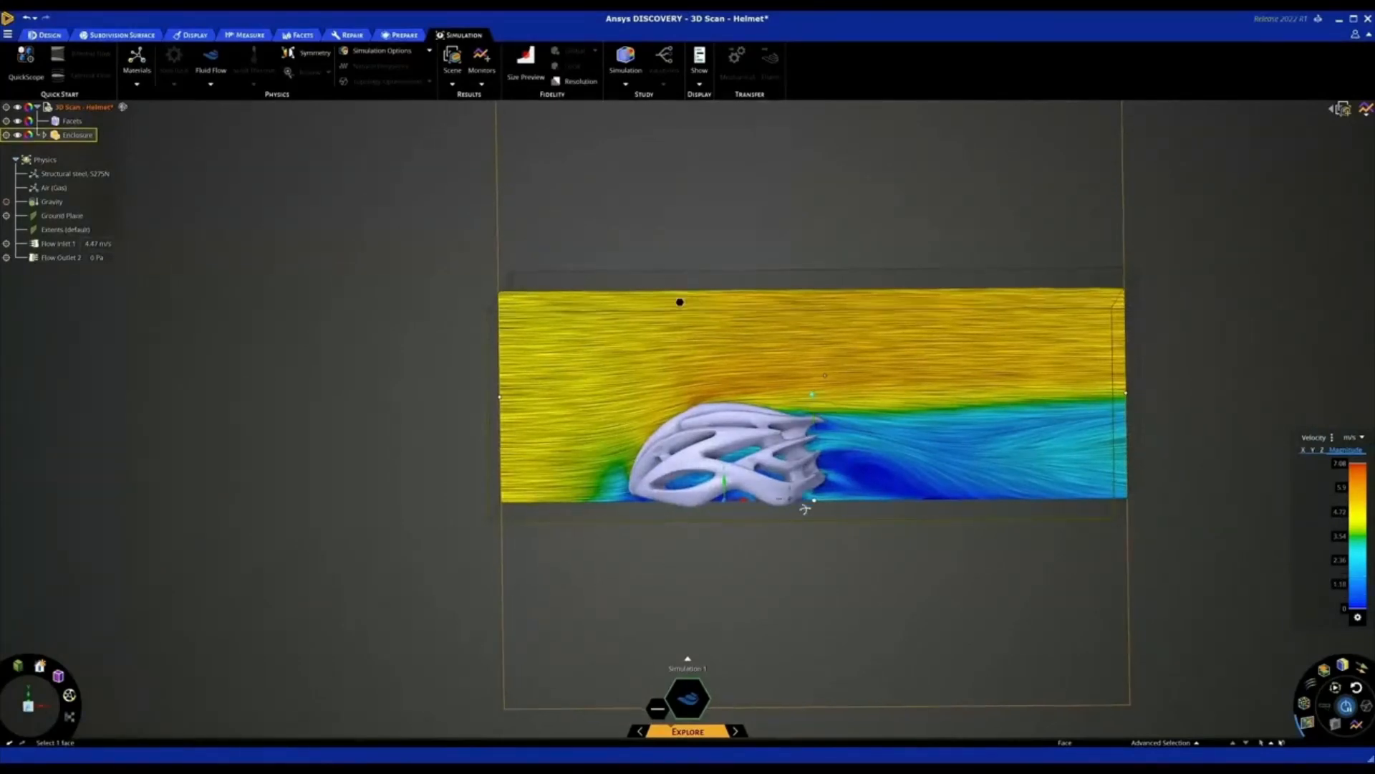
middle_drag(805, 507, 788, 453)
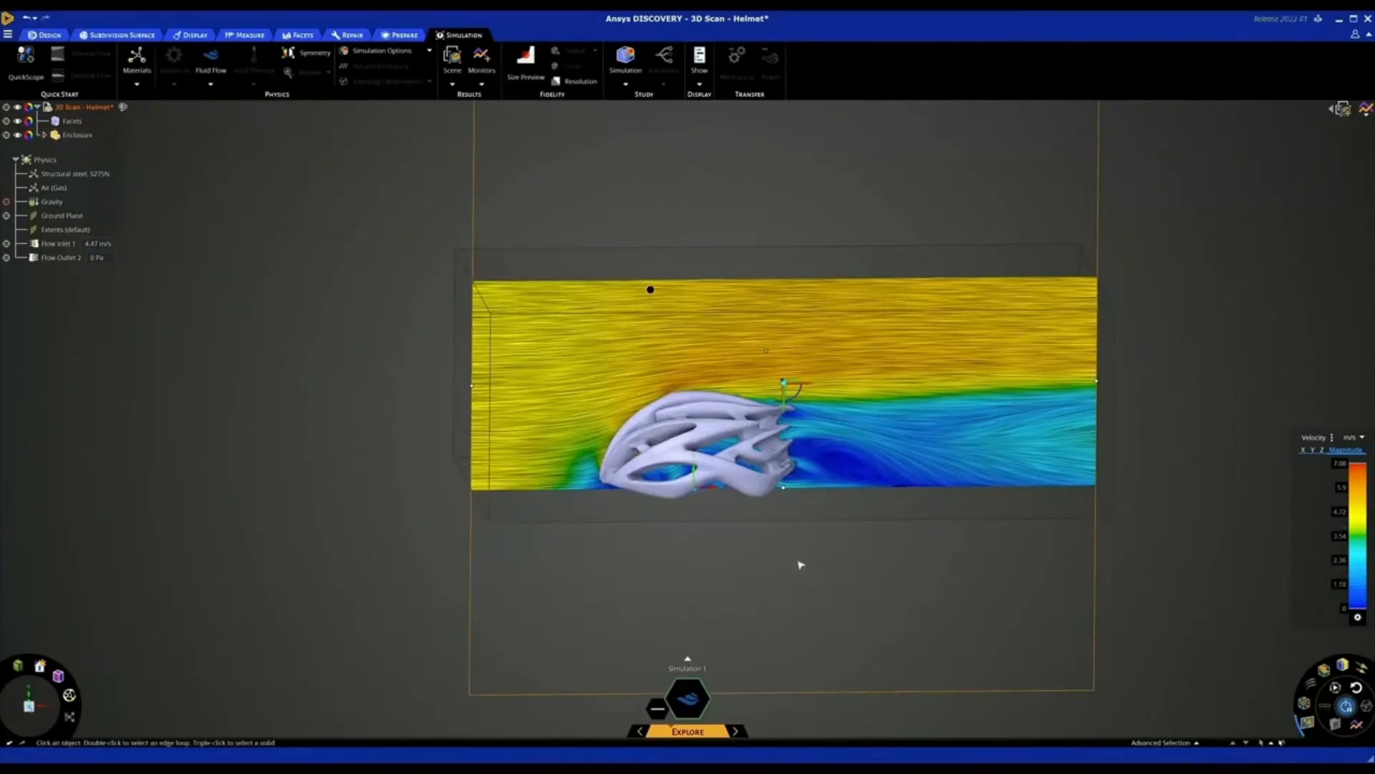
middle_drag(799, 562, 806, 580)
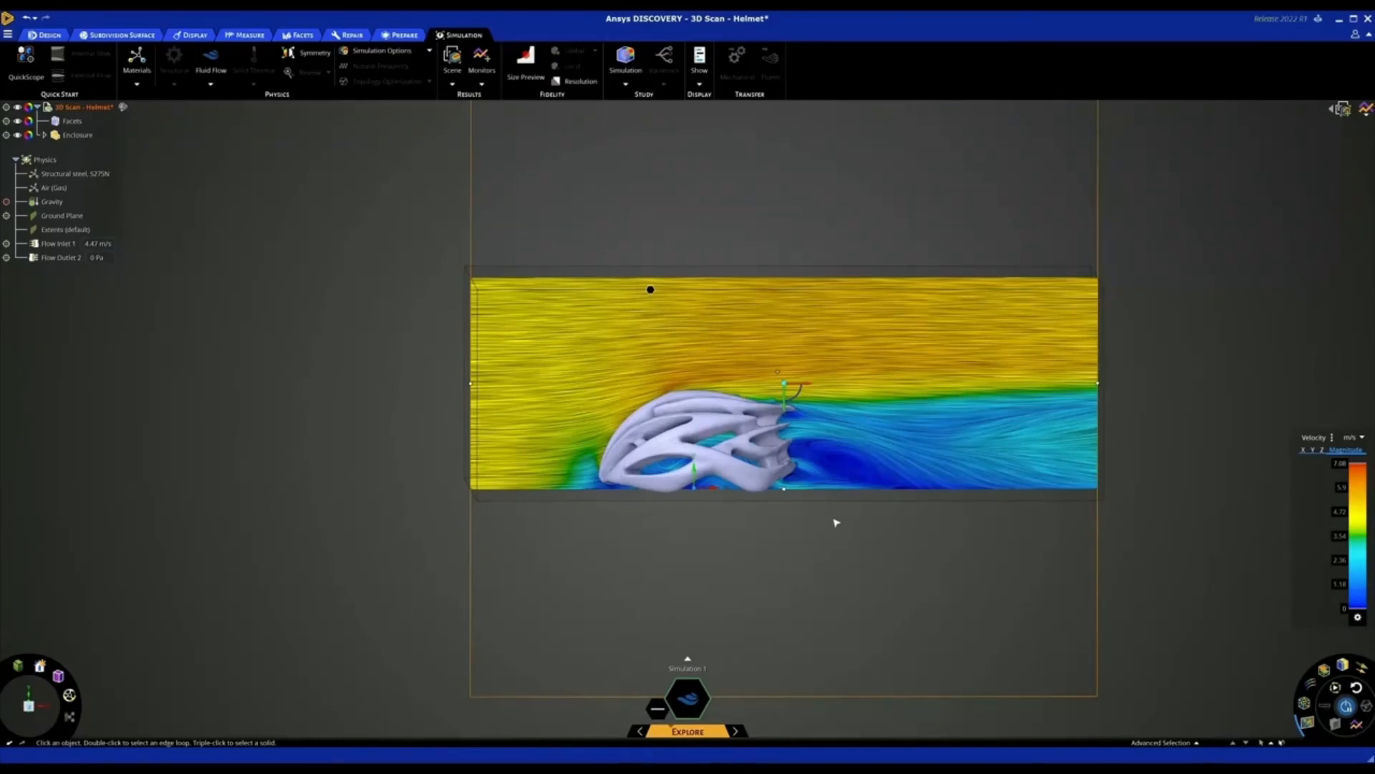
middle_drag(826, 530, 829, 548)
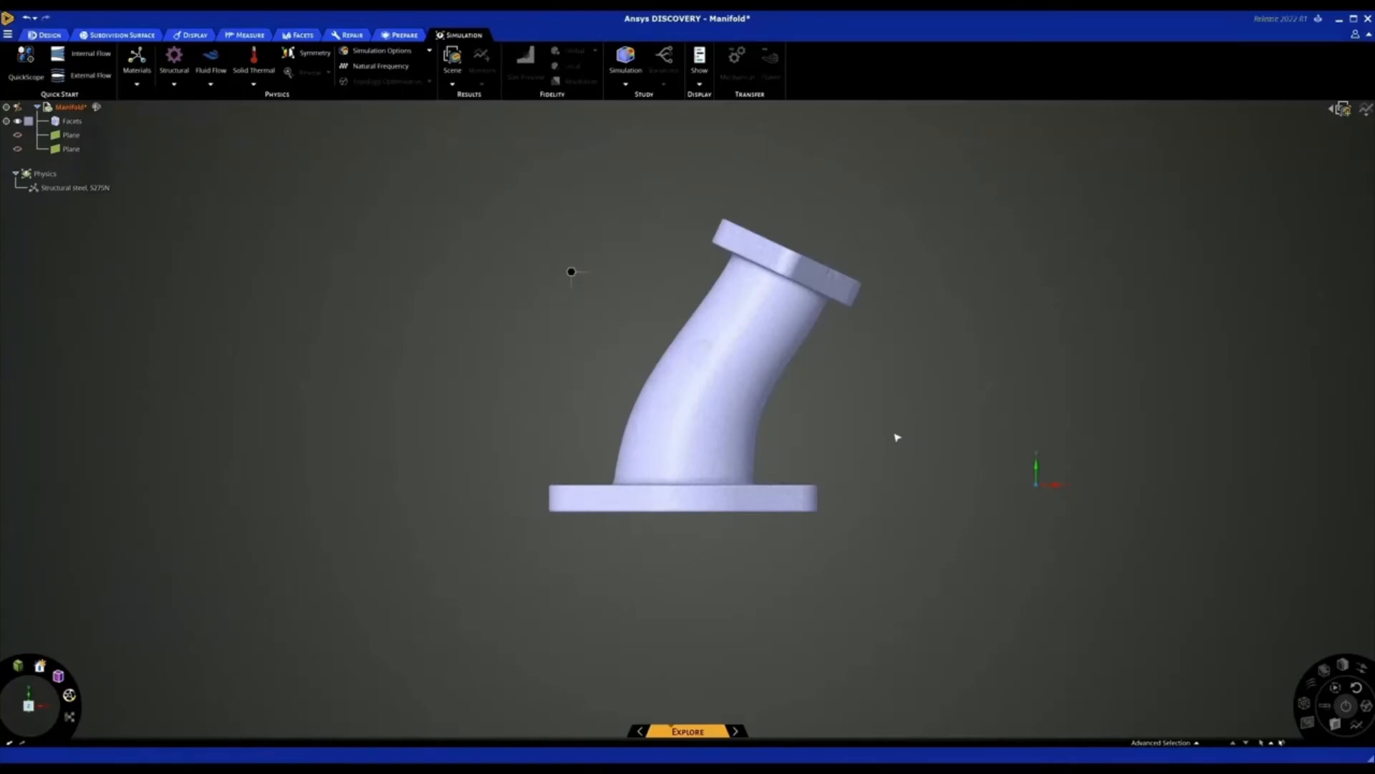
In the Manifold model, select the wall facets of the upper flange's rear bolt hole and add them as a facet region
mouse_move(896, 434)
middle_down()
mouse_move(839, 442)
mouse_move(899, 439)
mouse_move(912, 455)
mouse_move(896, 441)
middle_up()
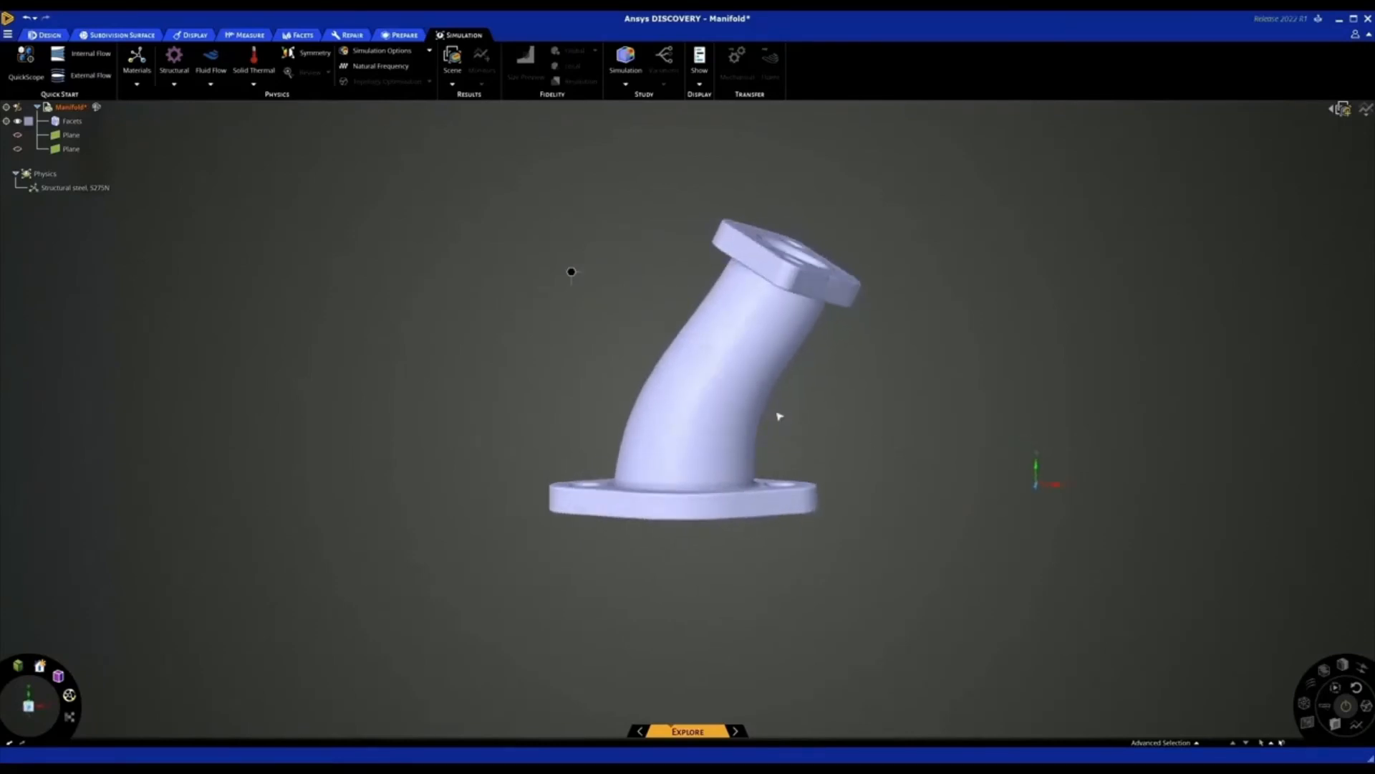
scroll(525, 307, up, 3)
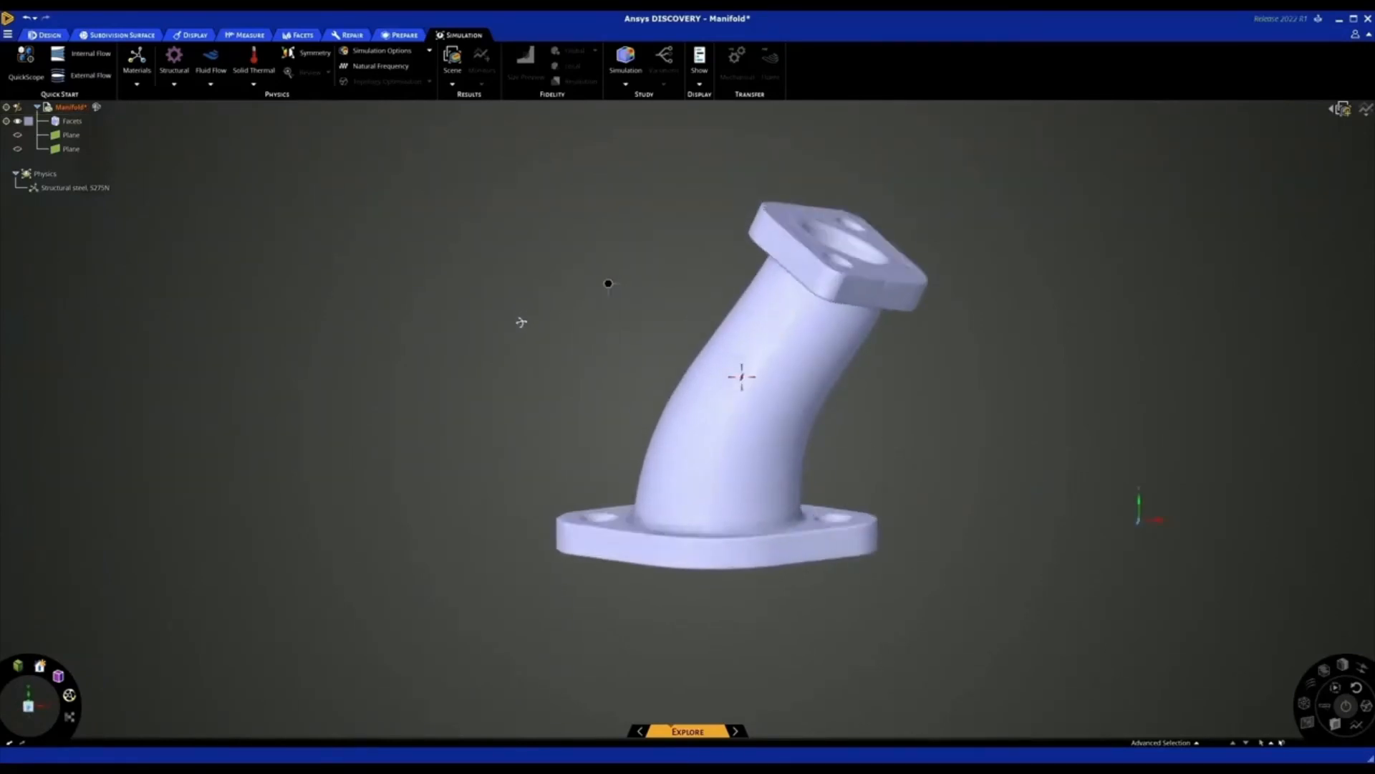
middle_drag(522, 323, 521, 339)
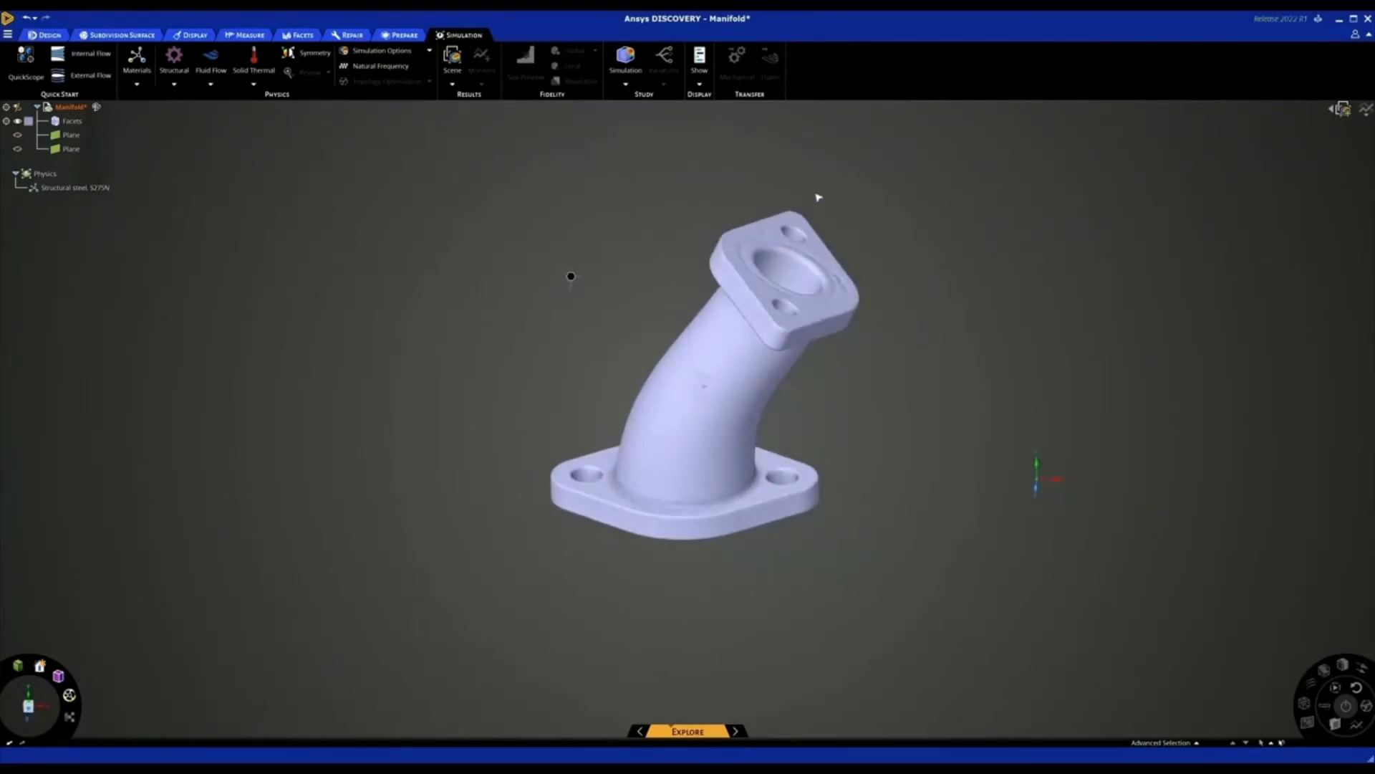
scroll(815, 204, up, 2)
scroll(807, 216, up, 2)
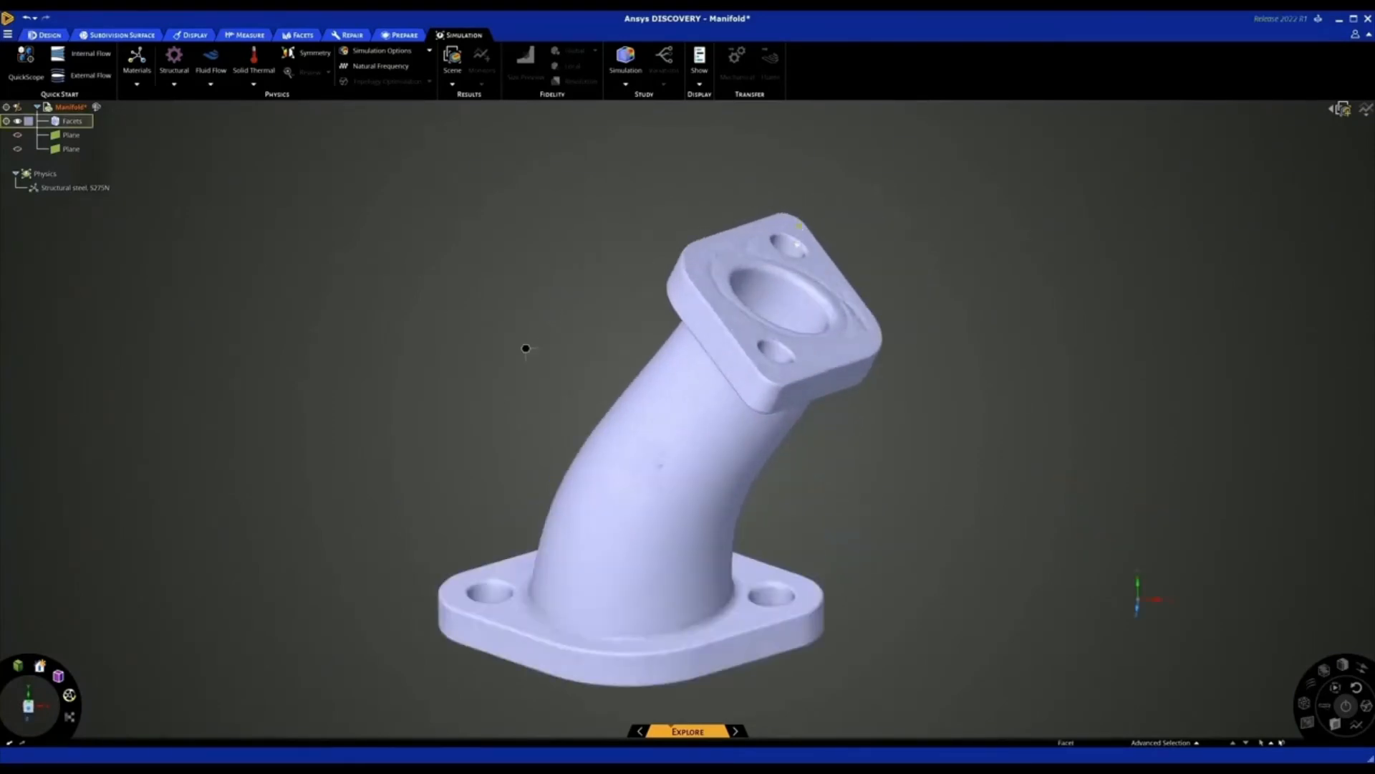
click(792, 250)
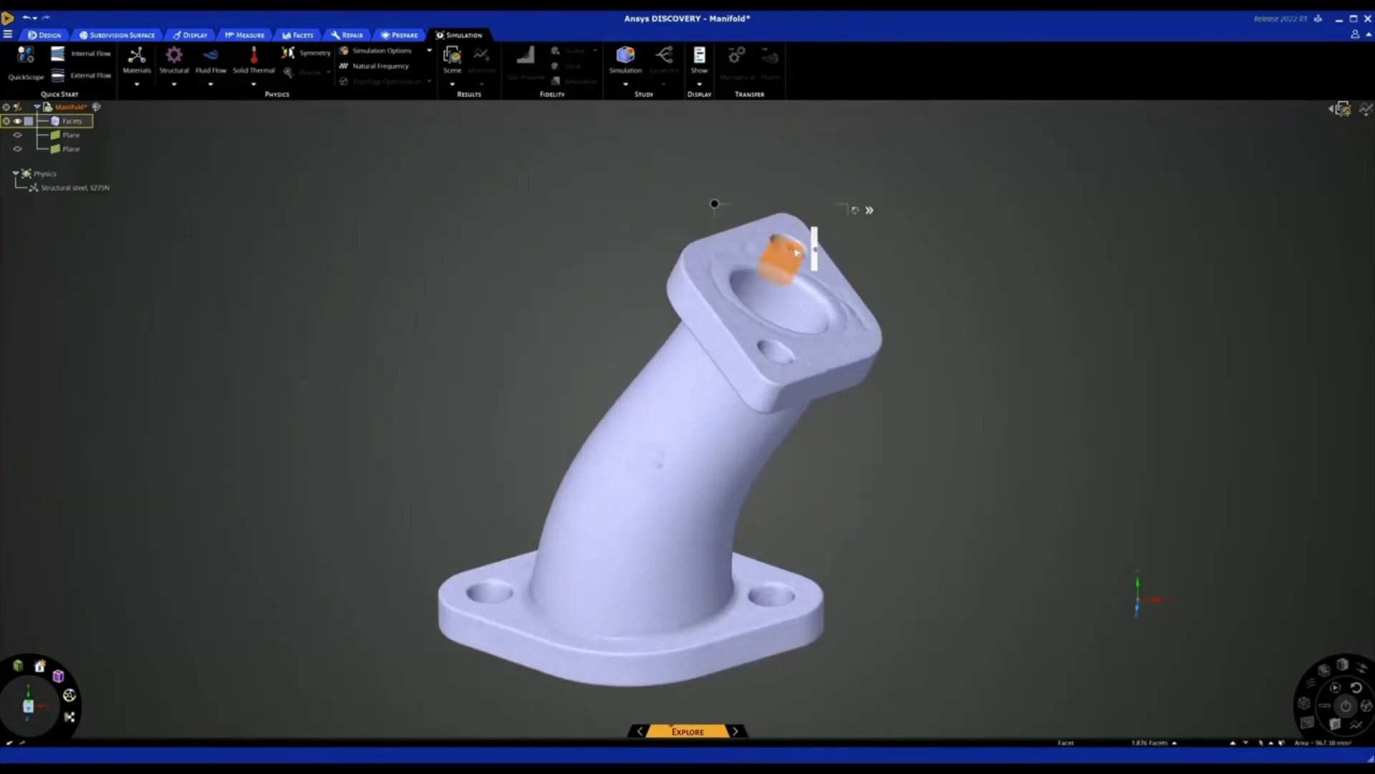
drag(815, 251, 816, 230)
right_click(793, 246)
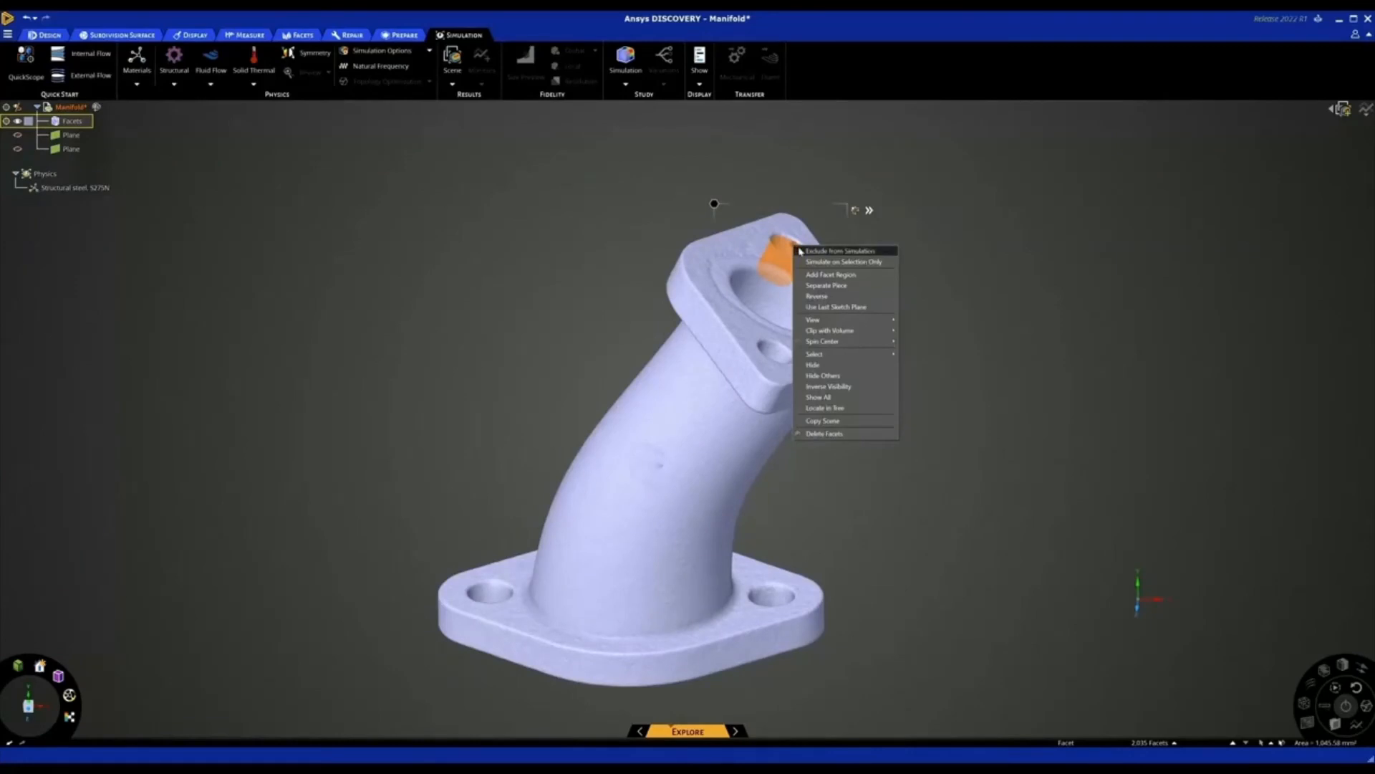
click(835, 275)
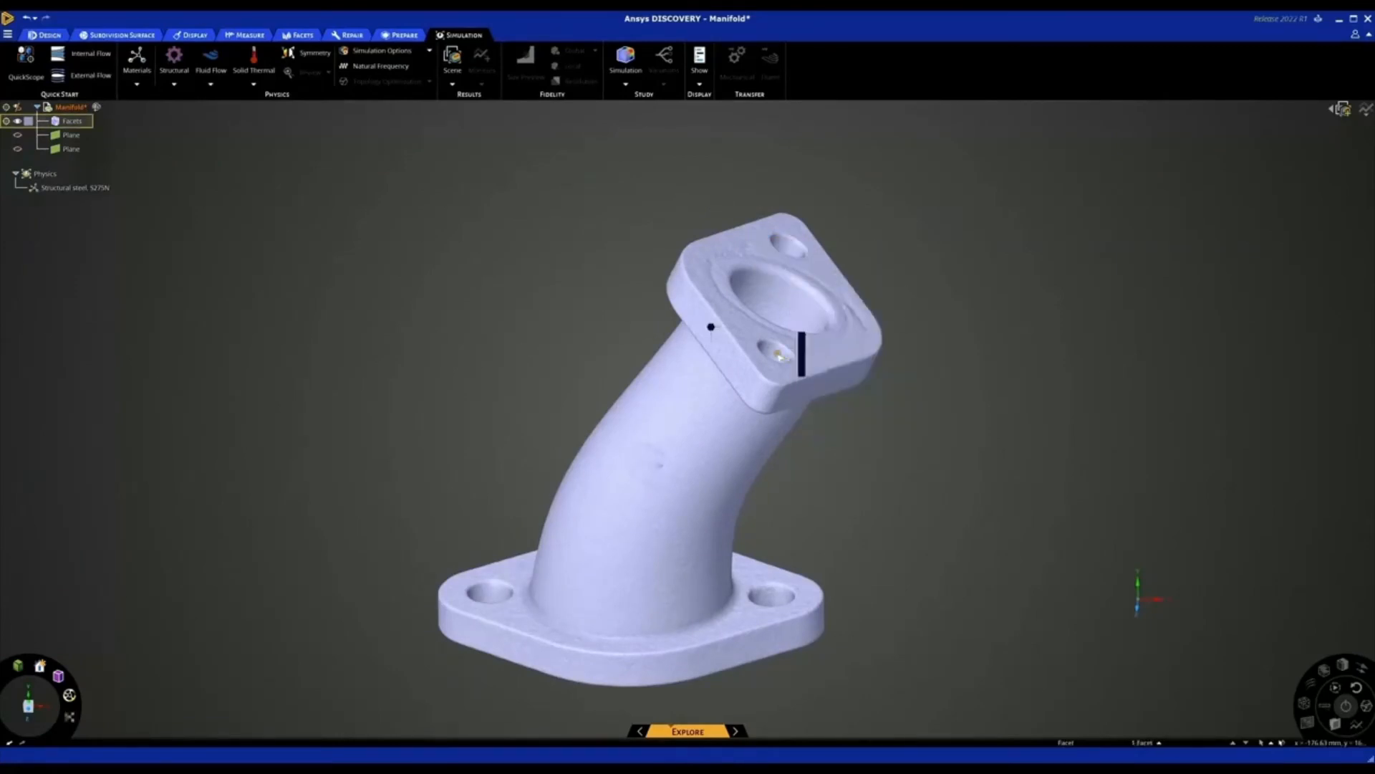
Select the wall facets of the upper flange's front bolt hole and add them as a facet region
click(801, 355)
drag(802, 343, 803, 334)
right_click(781, 355)
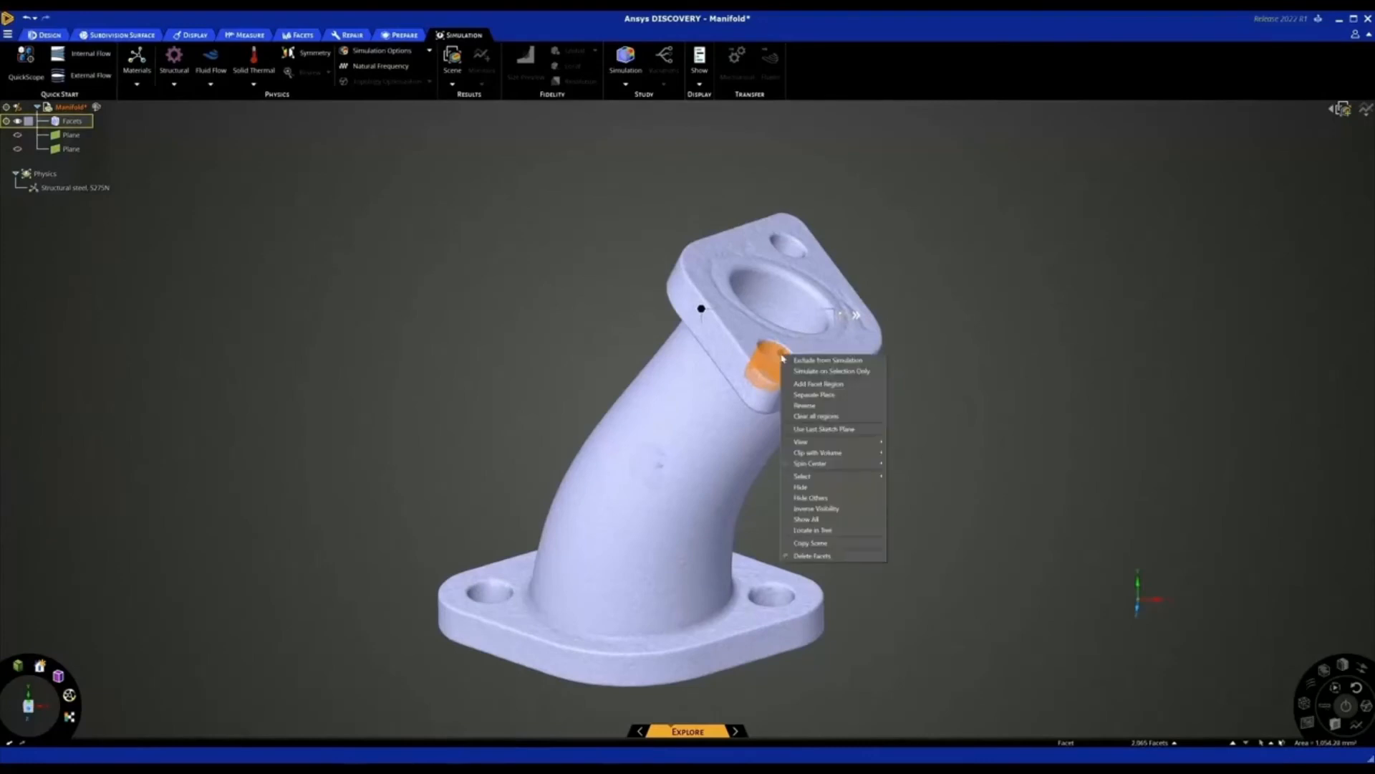
click(812, 385)
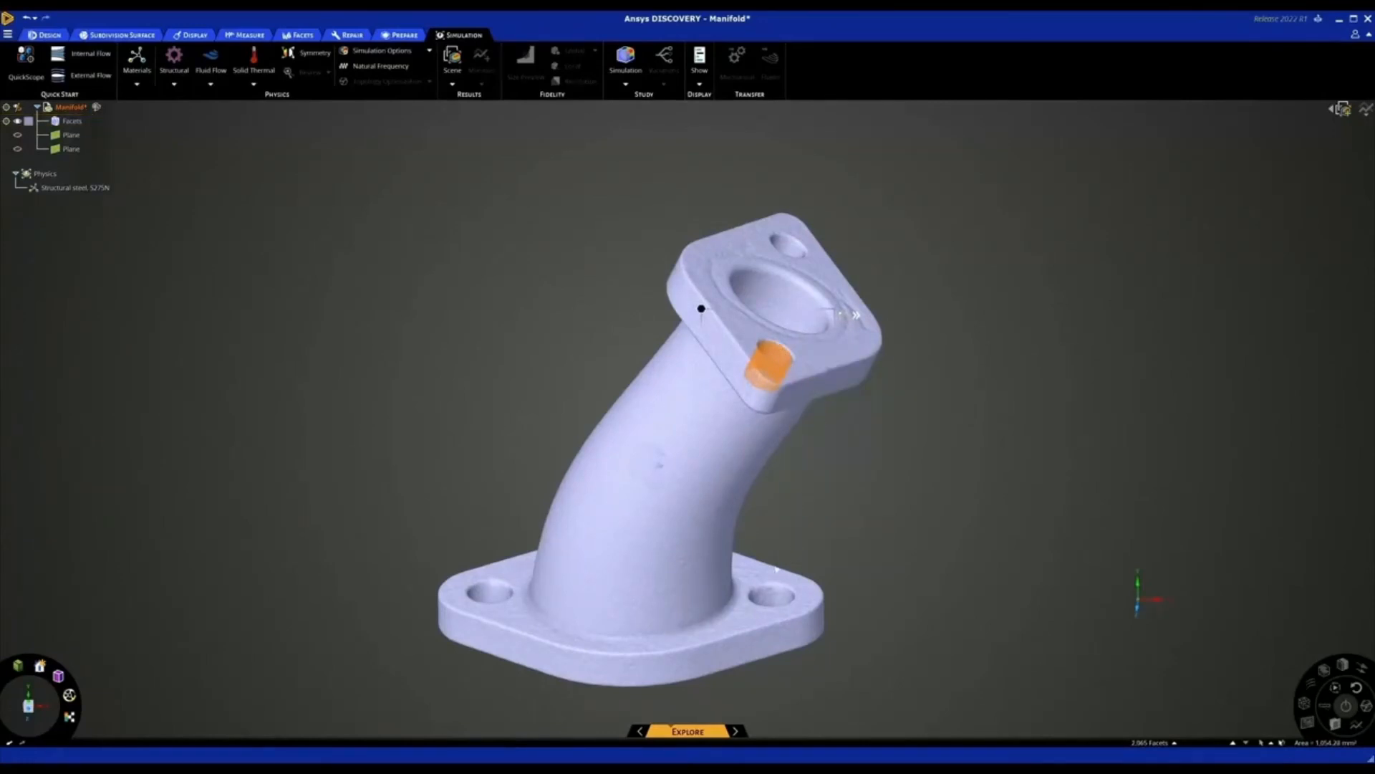
Select all the wall facets of the base flange's right bolt hole, widening the selection tolerance, and add them as a facet region
click(777, 599)
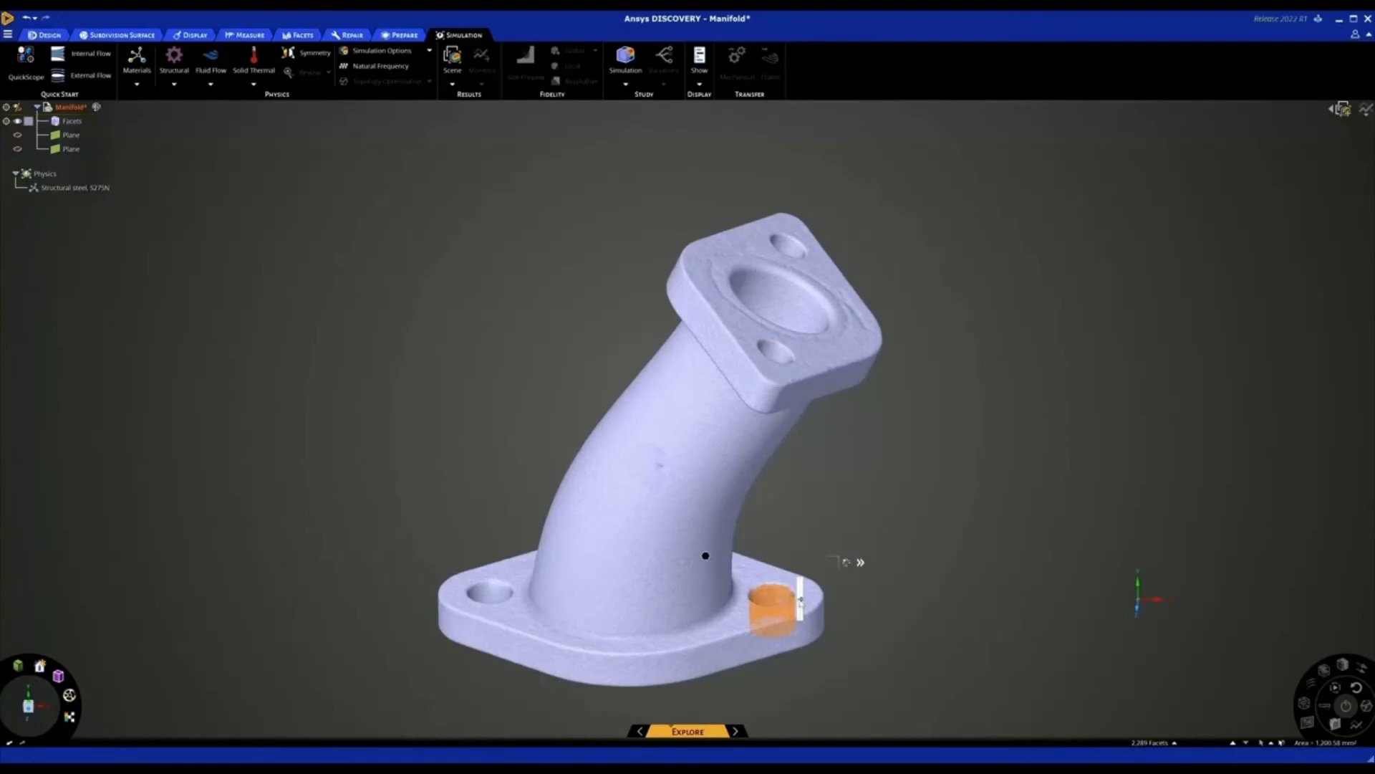
drag(801, 599, 801, 571)
right_click(782, 557)
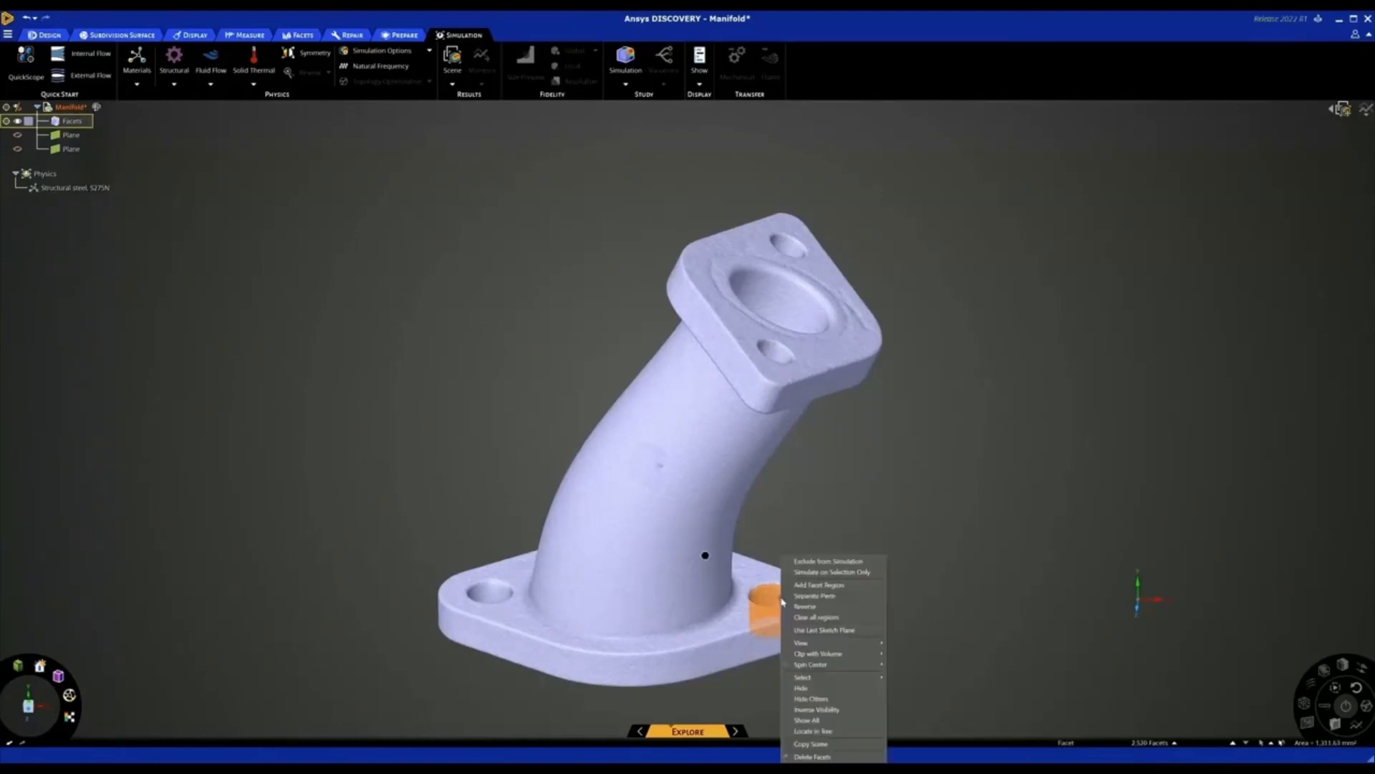
click(817, 584)
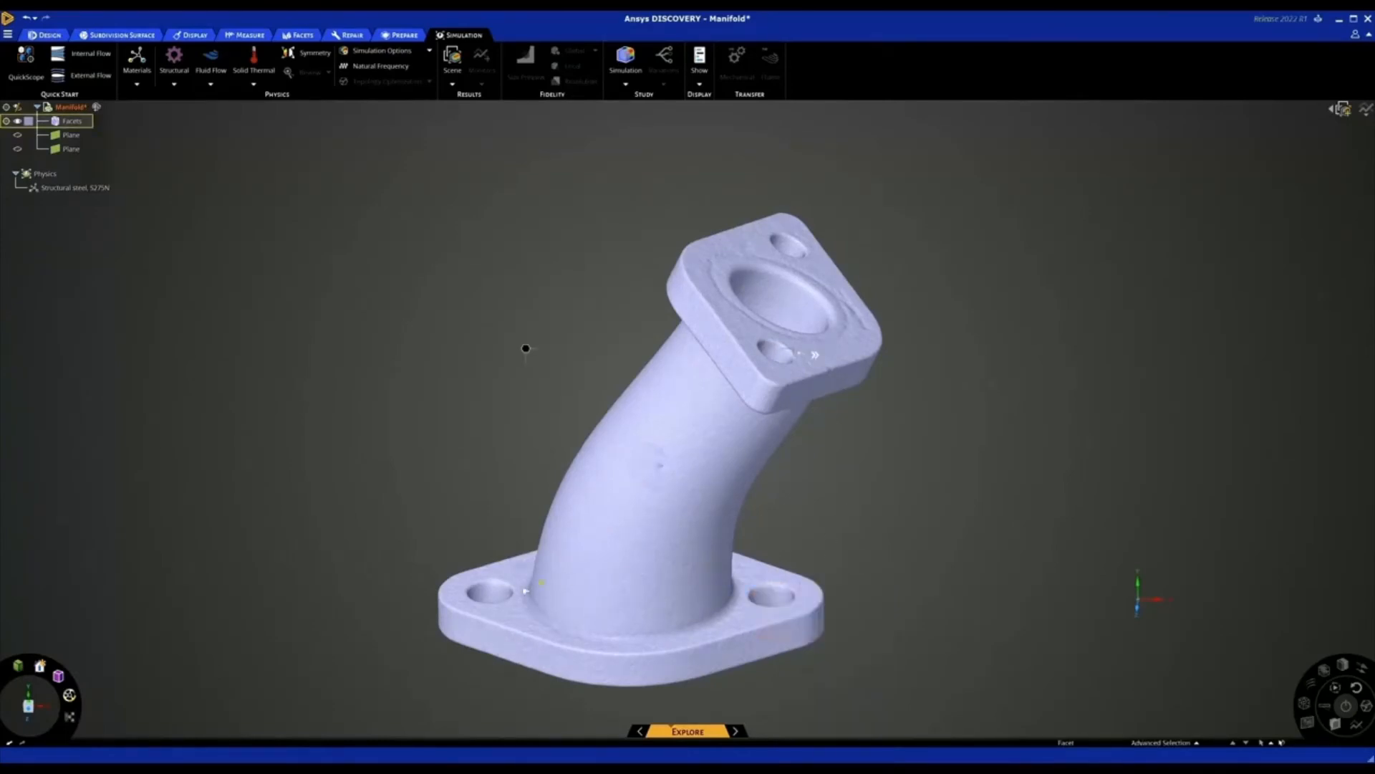
Select the wall facets of the base flange's left bolt hole and add them as a facet region
click(502, 591)
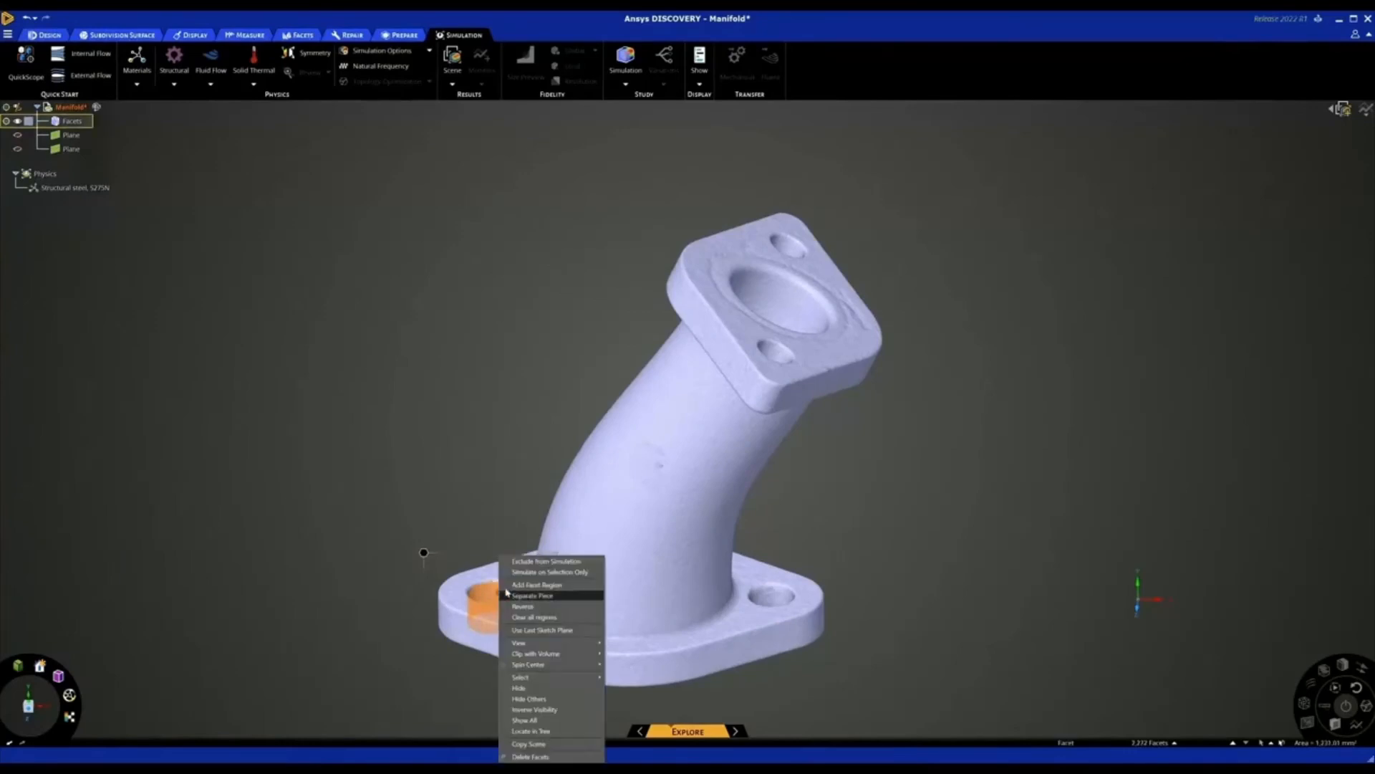
right_click(501, 589)
click(517, 585)
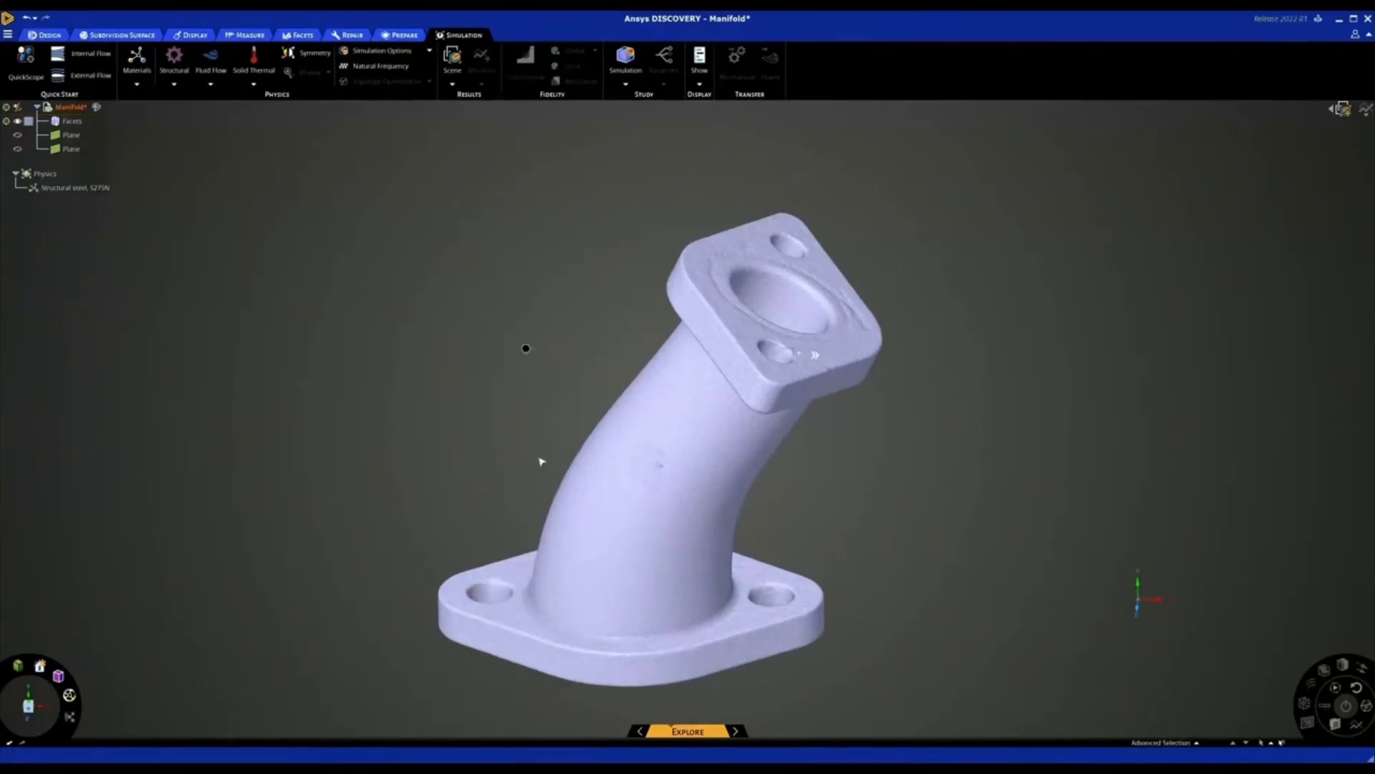
Select the facets of the manifold's inner flow passage and add them as a facet region
scroll(542, 463, down, 2)
scroll(633, 460, up, 2)
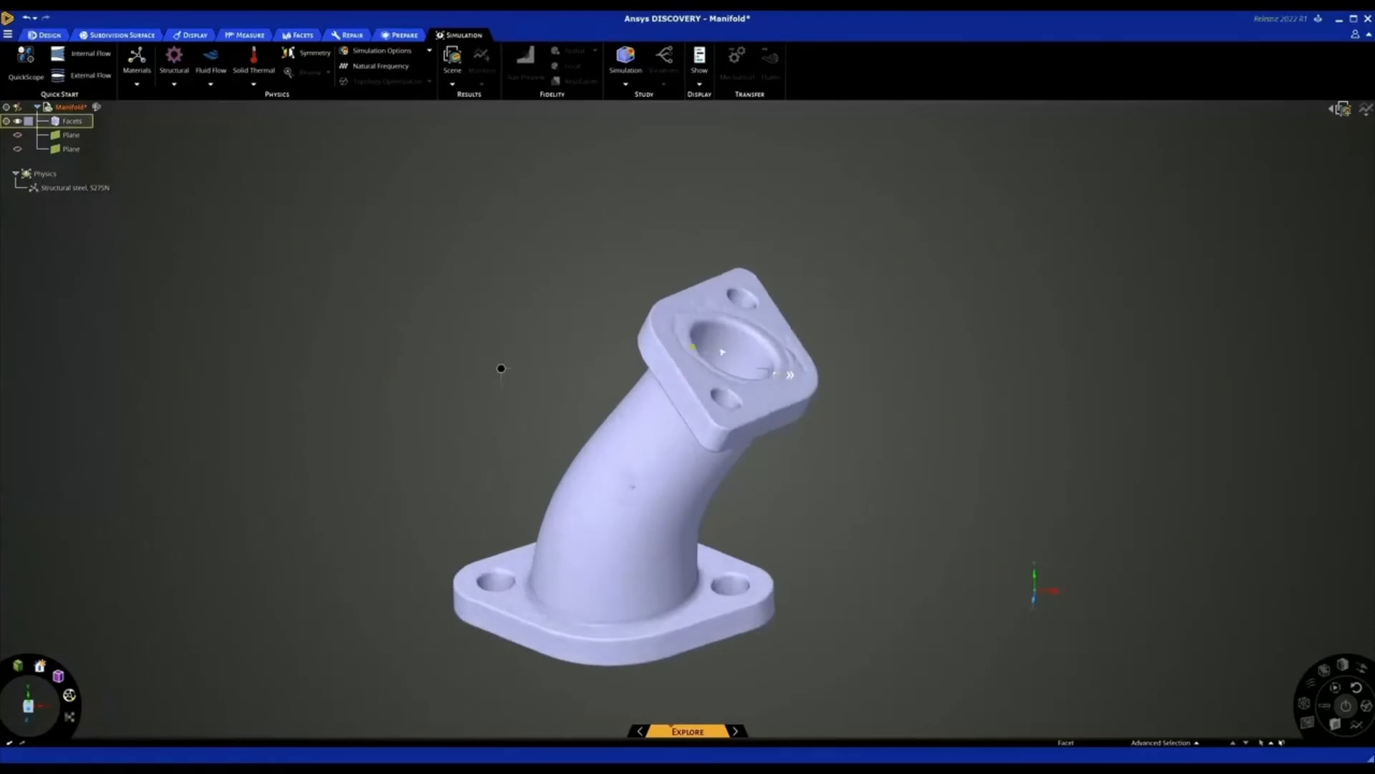
click(749, 345)
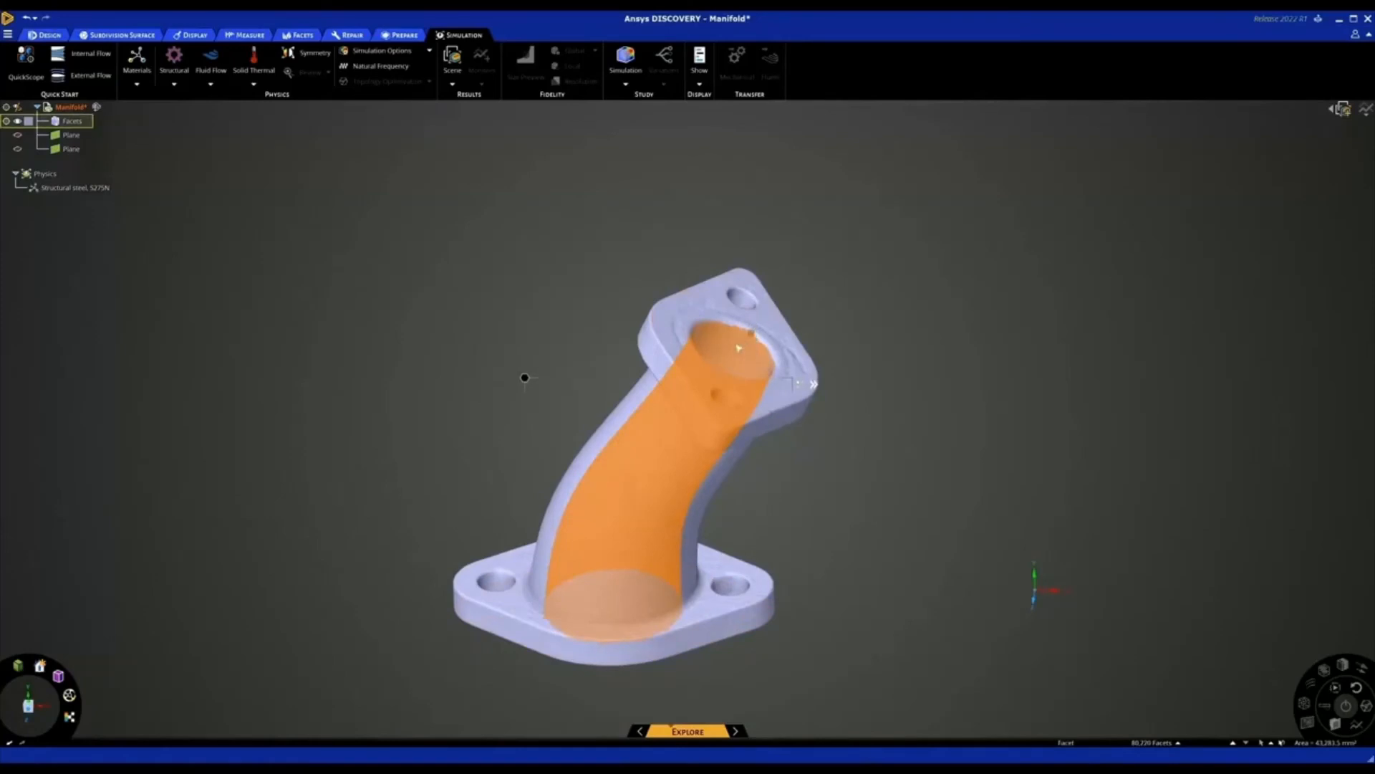
right_click(731, 348)
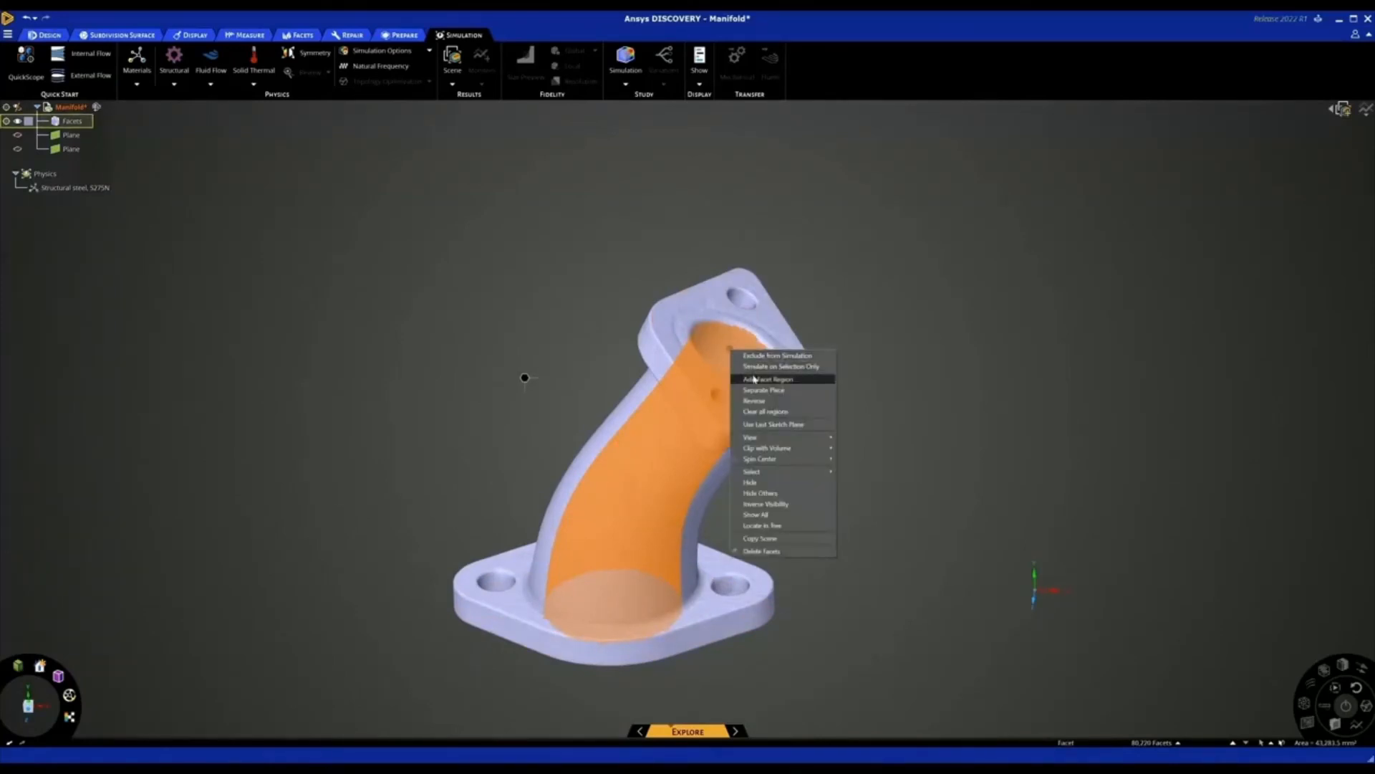
click(752, 366)
Apply a fixed structural support to the facet region of the upper flange's rear bolt hole
scroll(967, 402, down, 3)
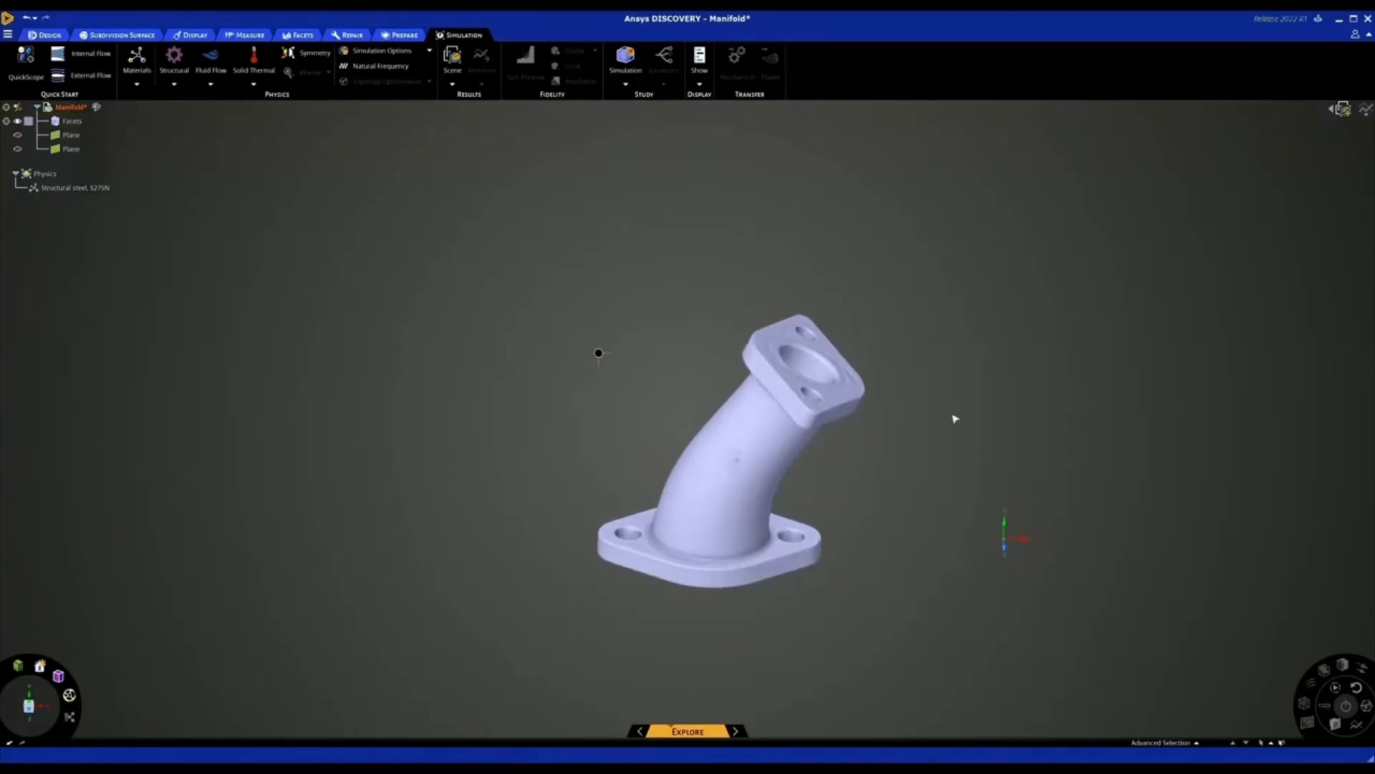
scroll(840, 334, up, 2)
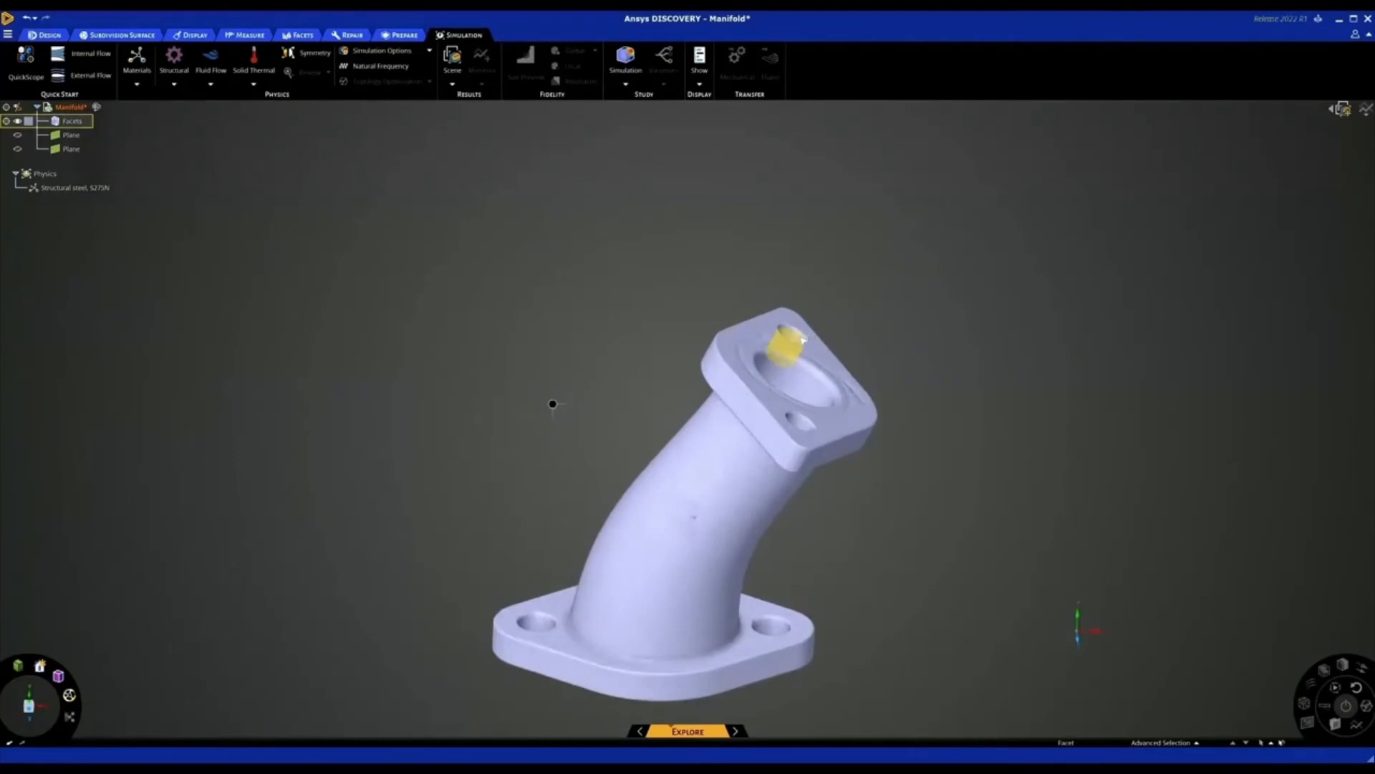
click(799, 341)
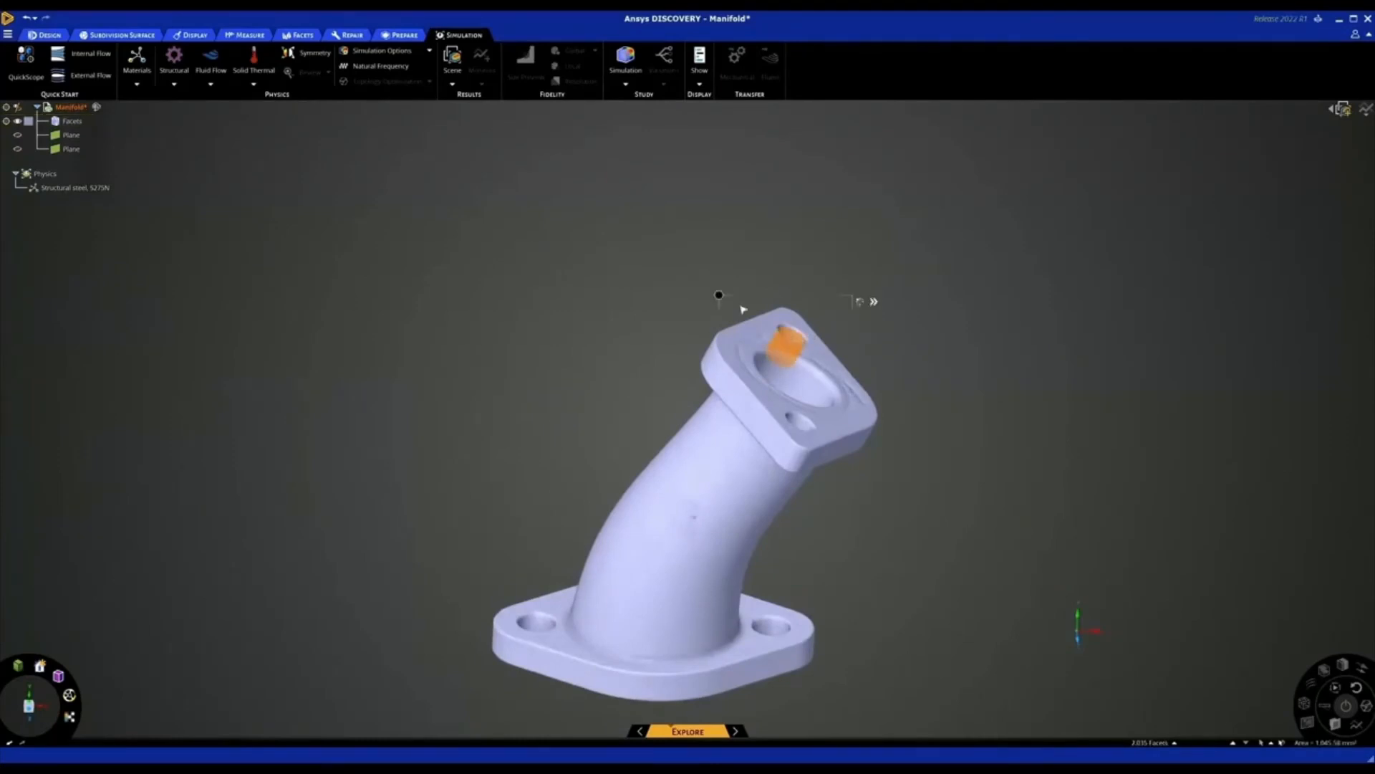
right_click(718, 295)
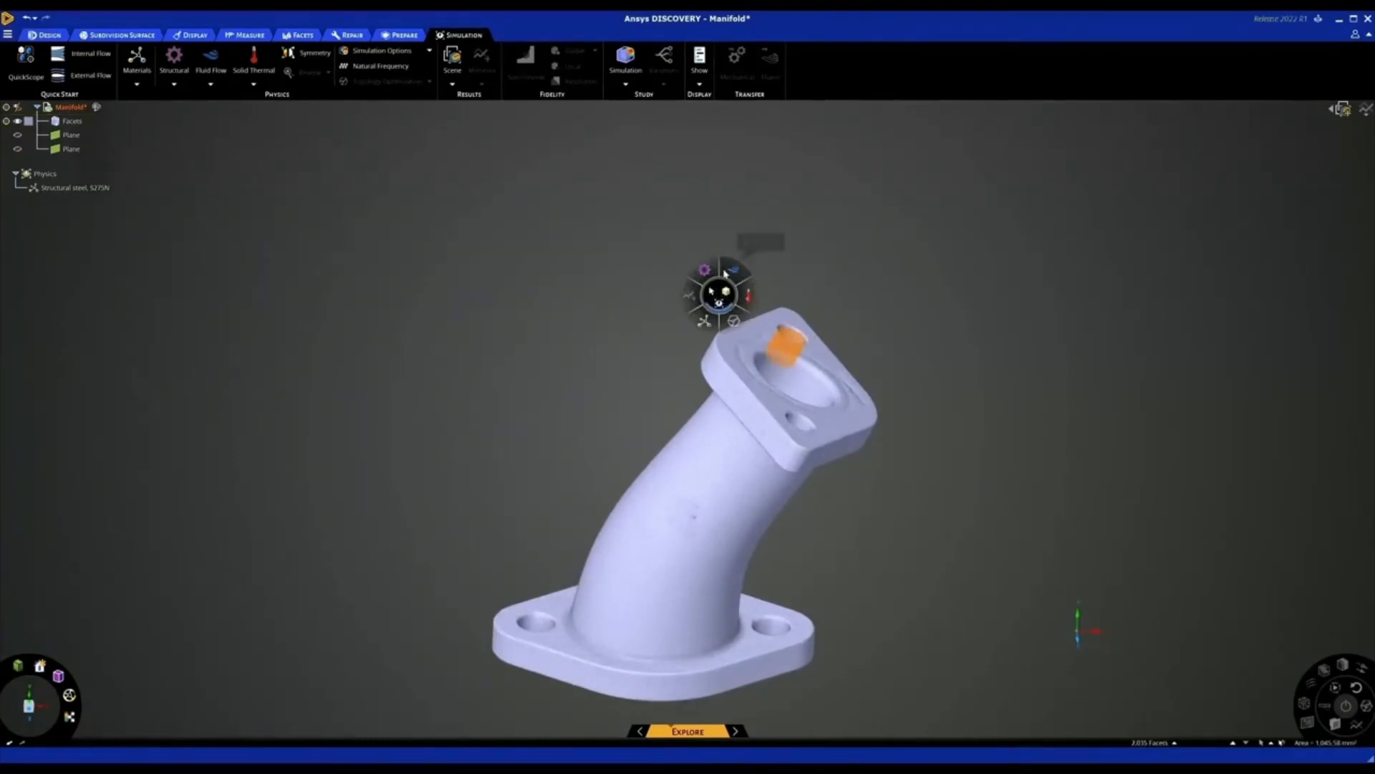
mouse_move(704, 269)
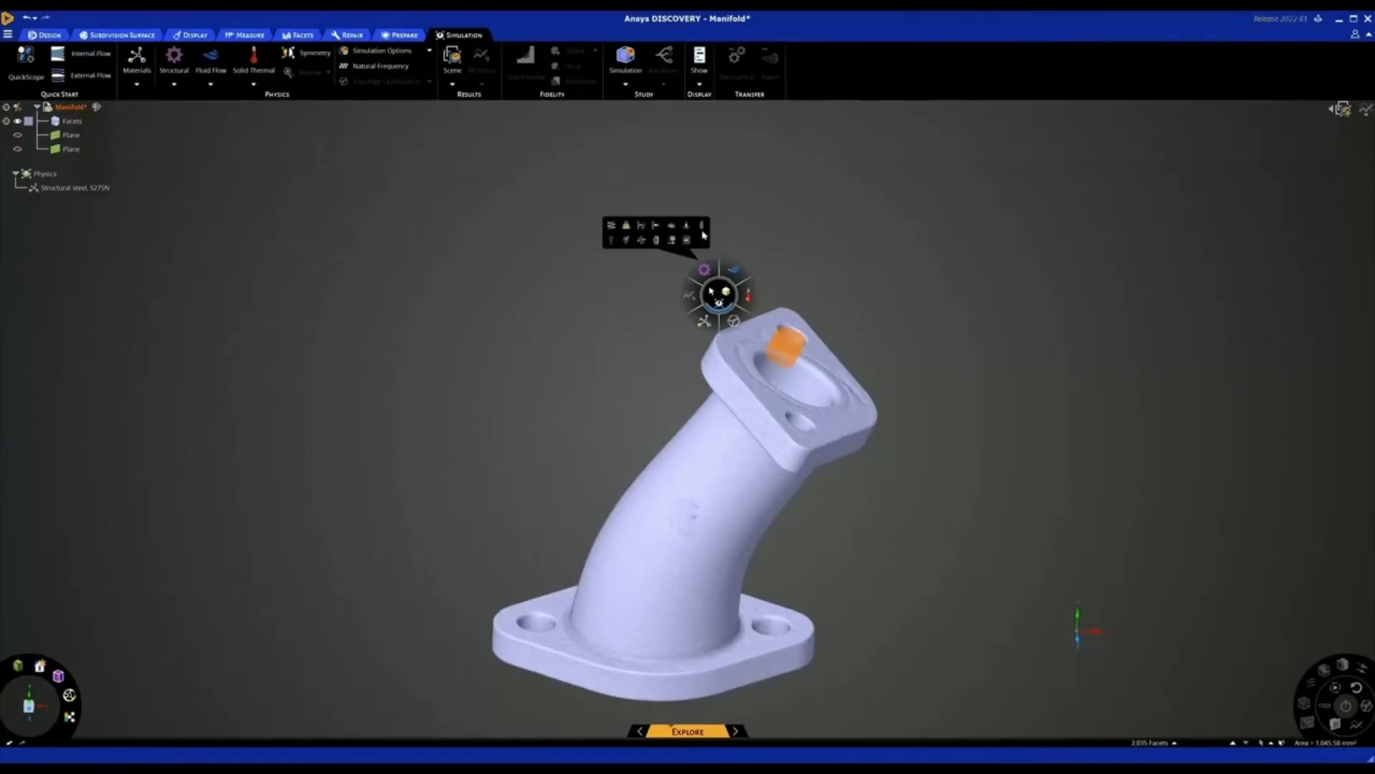
click(703, 228)
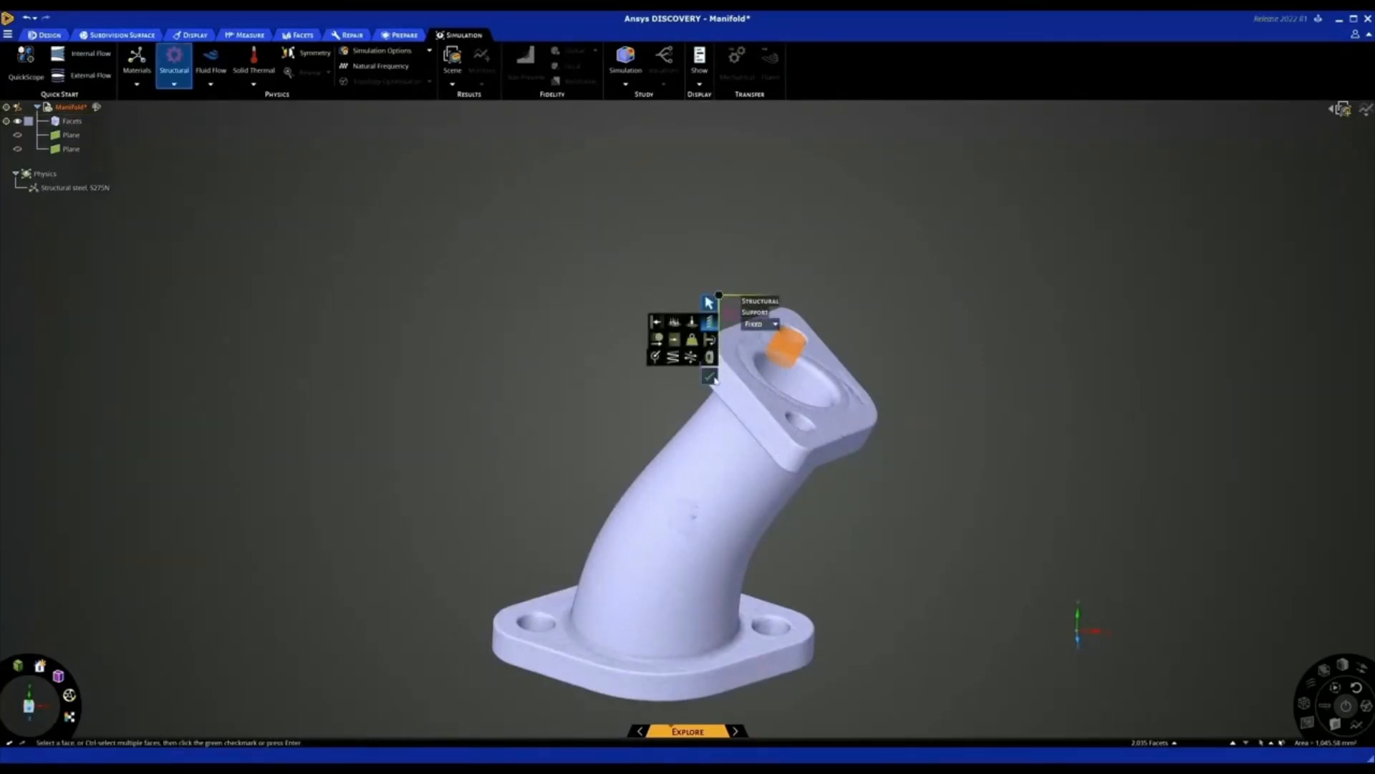
key(Return)
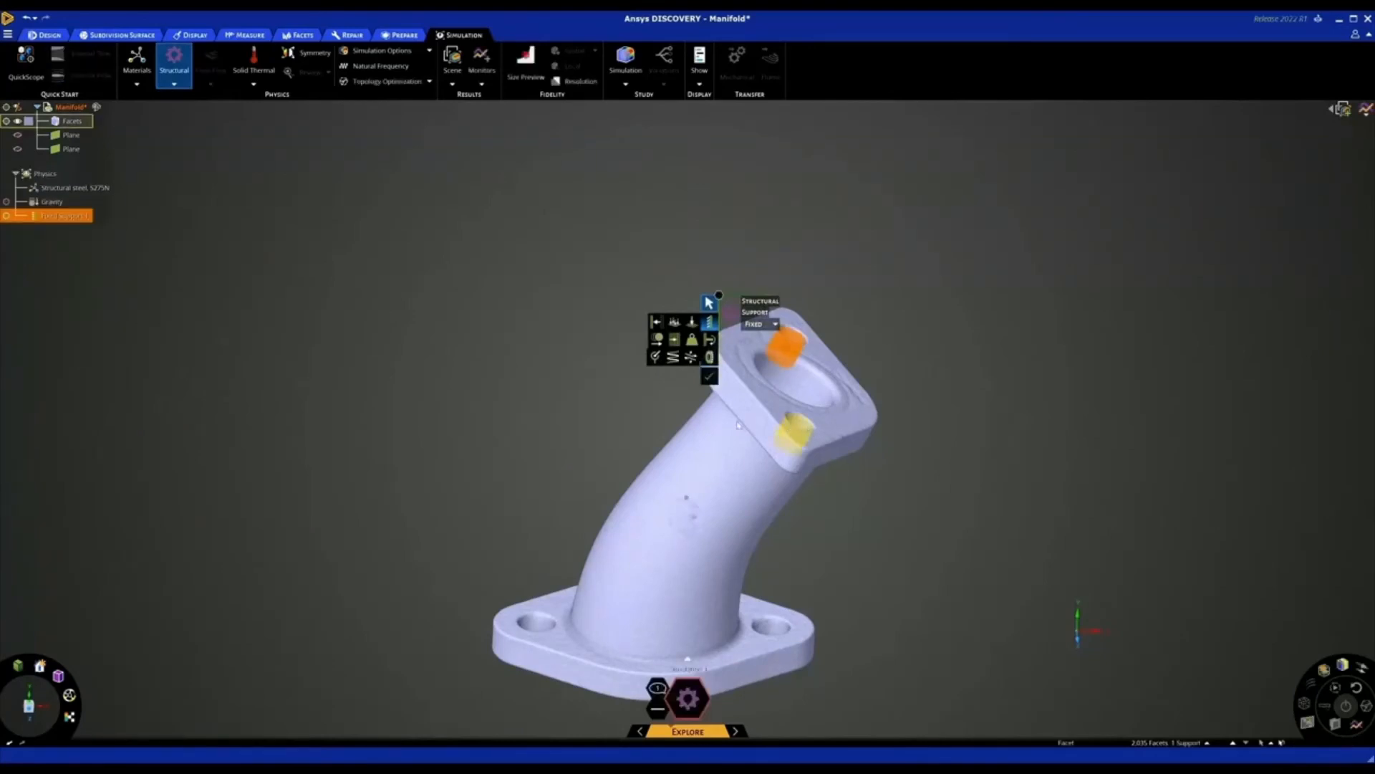
Apply fixed supports to the upper flange's front bolt hole and to both bolt holes of the base flange
click(717, 464)
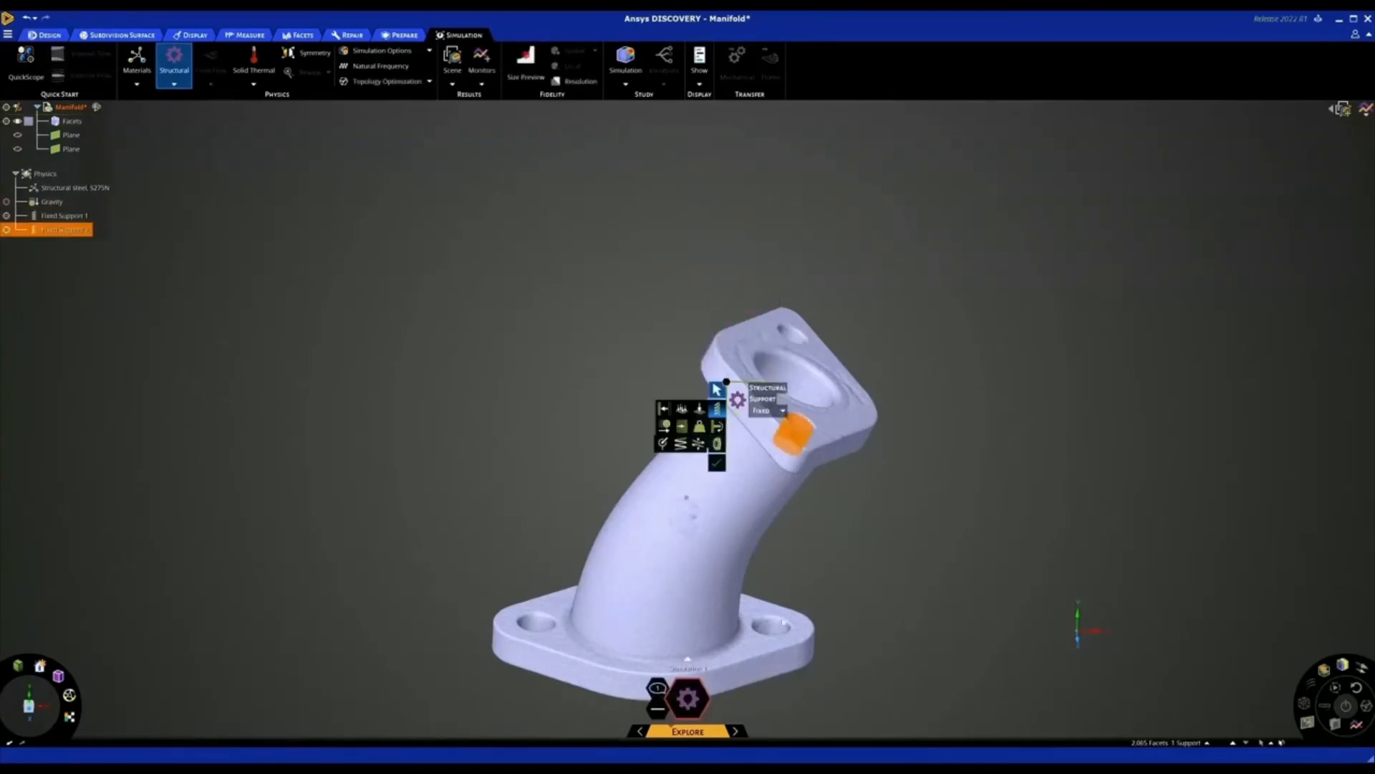
click(755, 620)
click(695, 643)
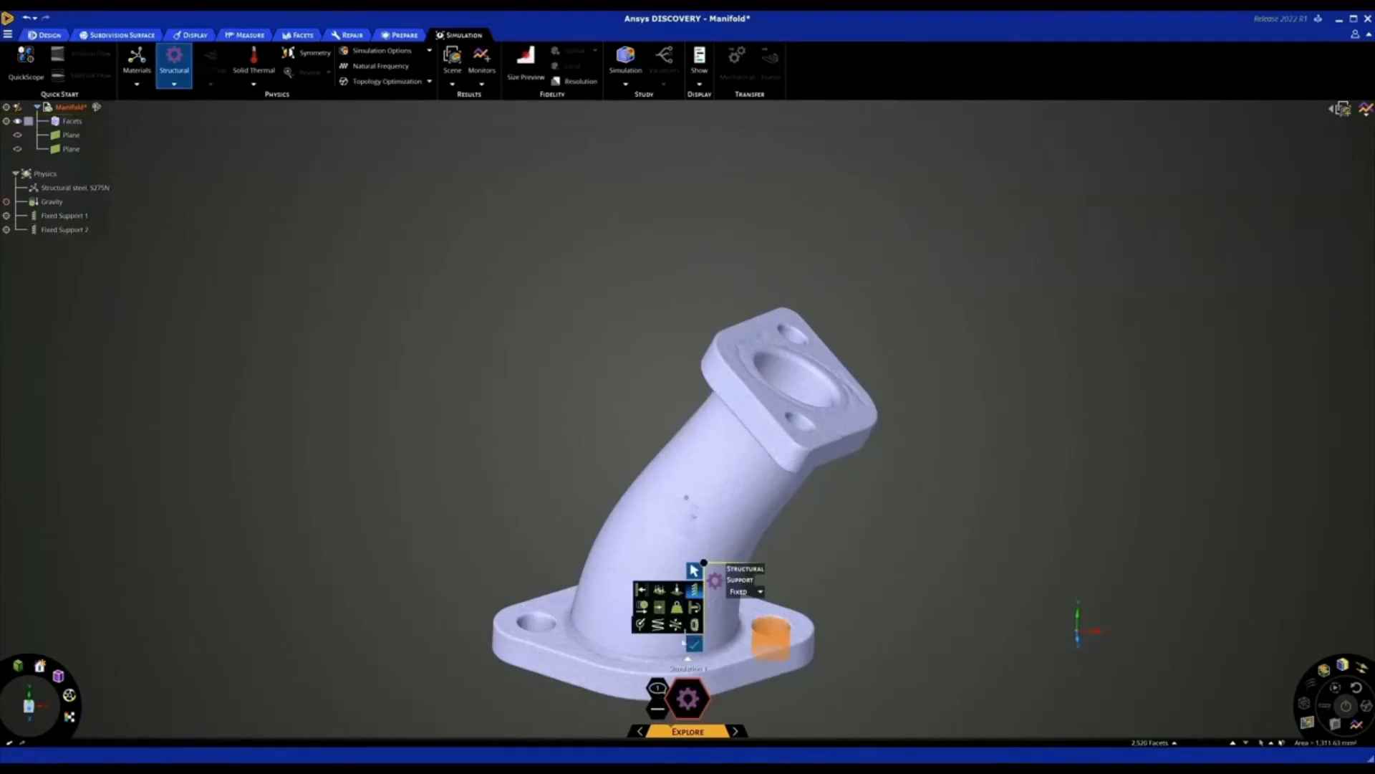
click(539, 631)
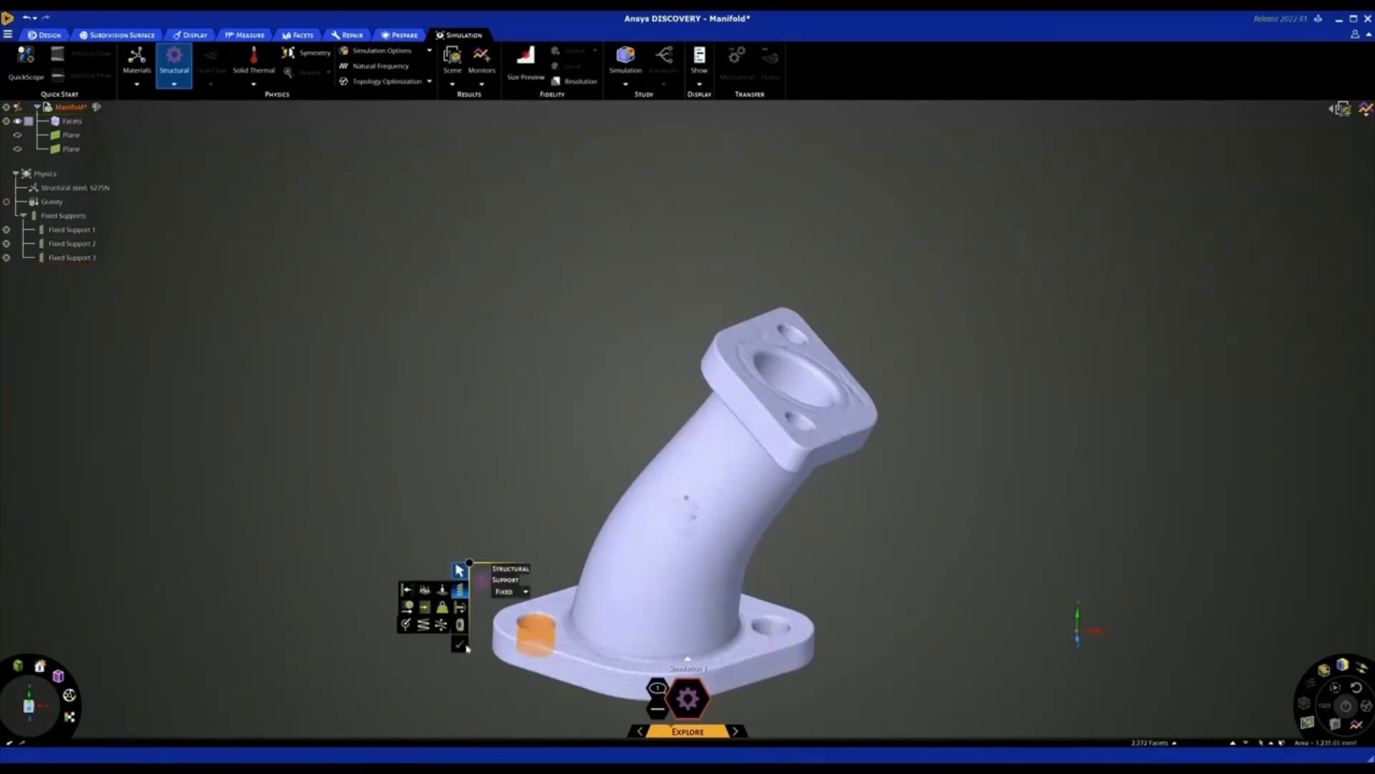
click(542, 442)
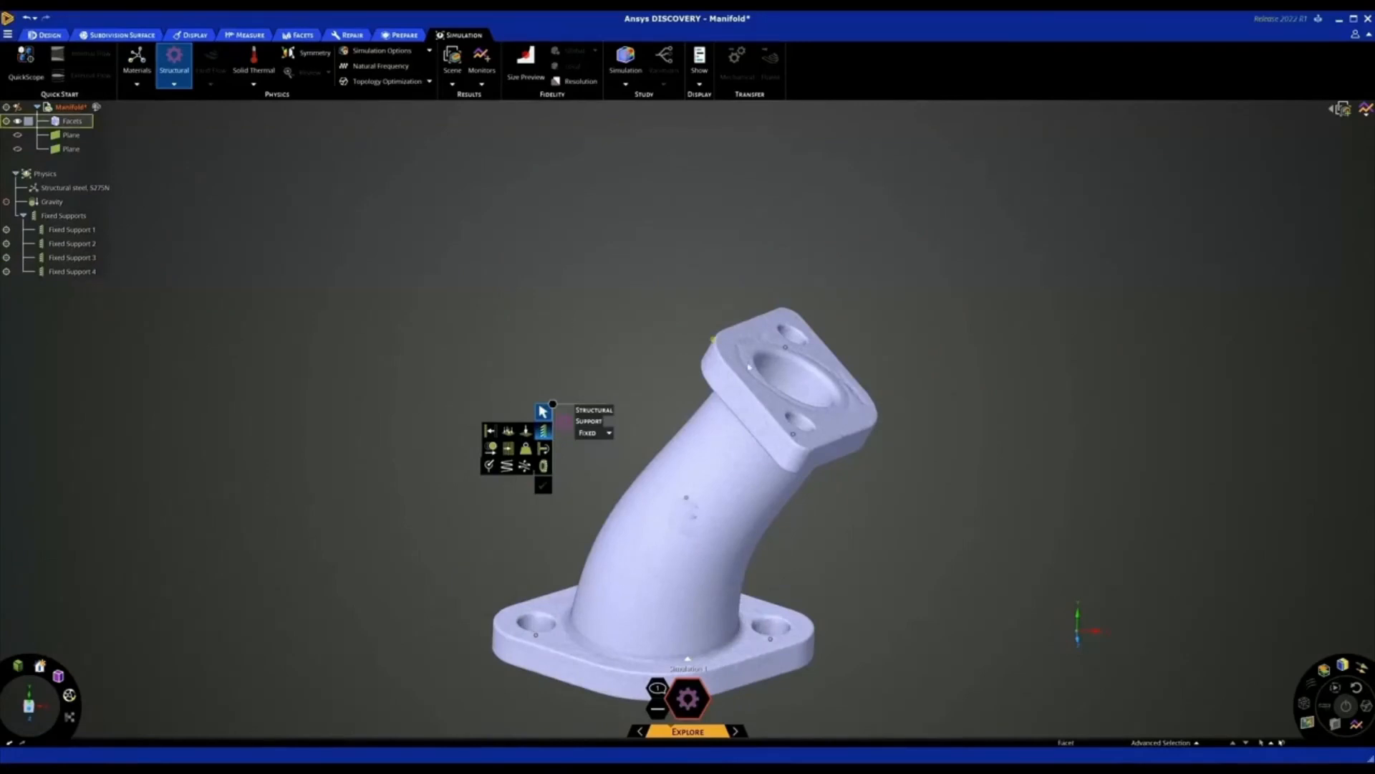
Apply a structural pressure of 10 MPa to the facet region of the inner flow passage
click(779, 375)
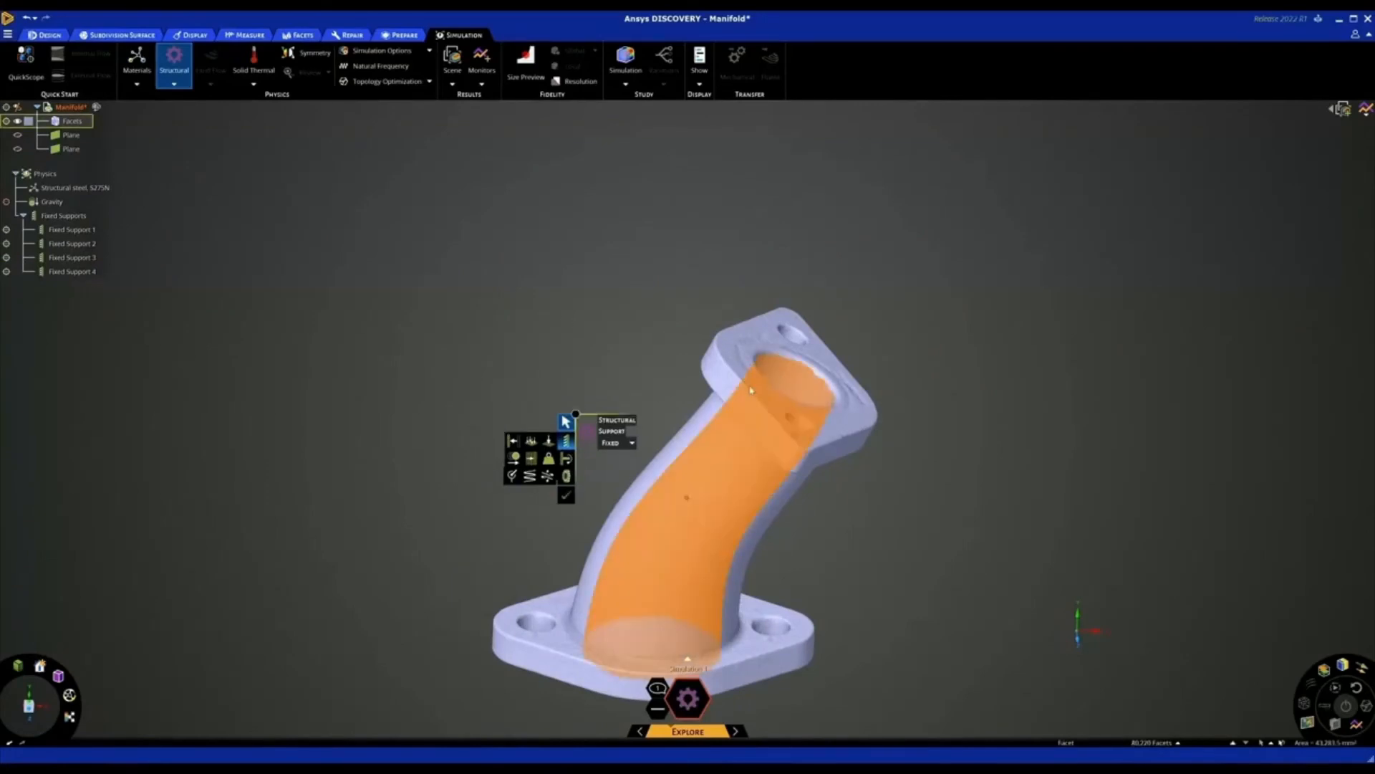
click(533, 442)
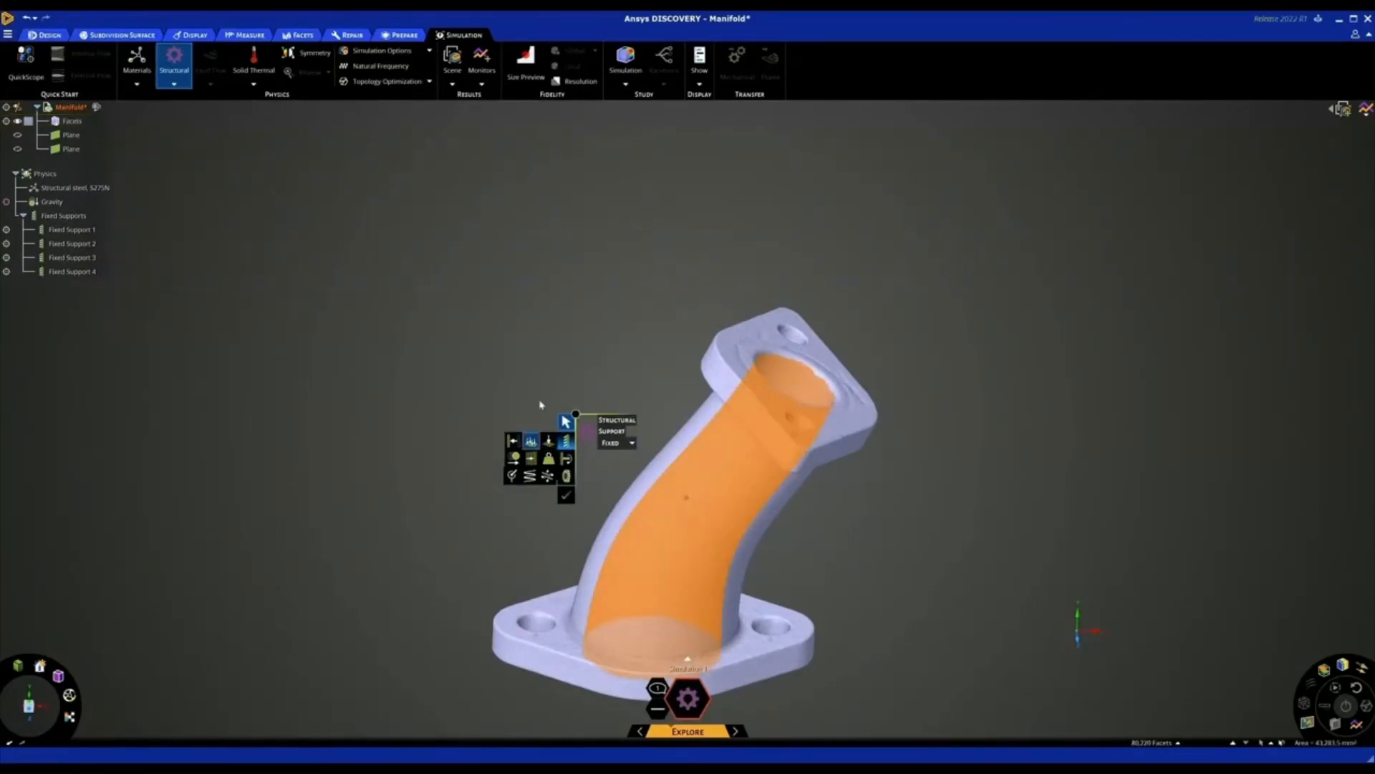
click(836, 423)
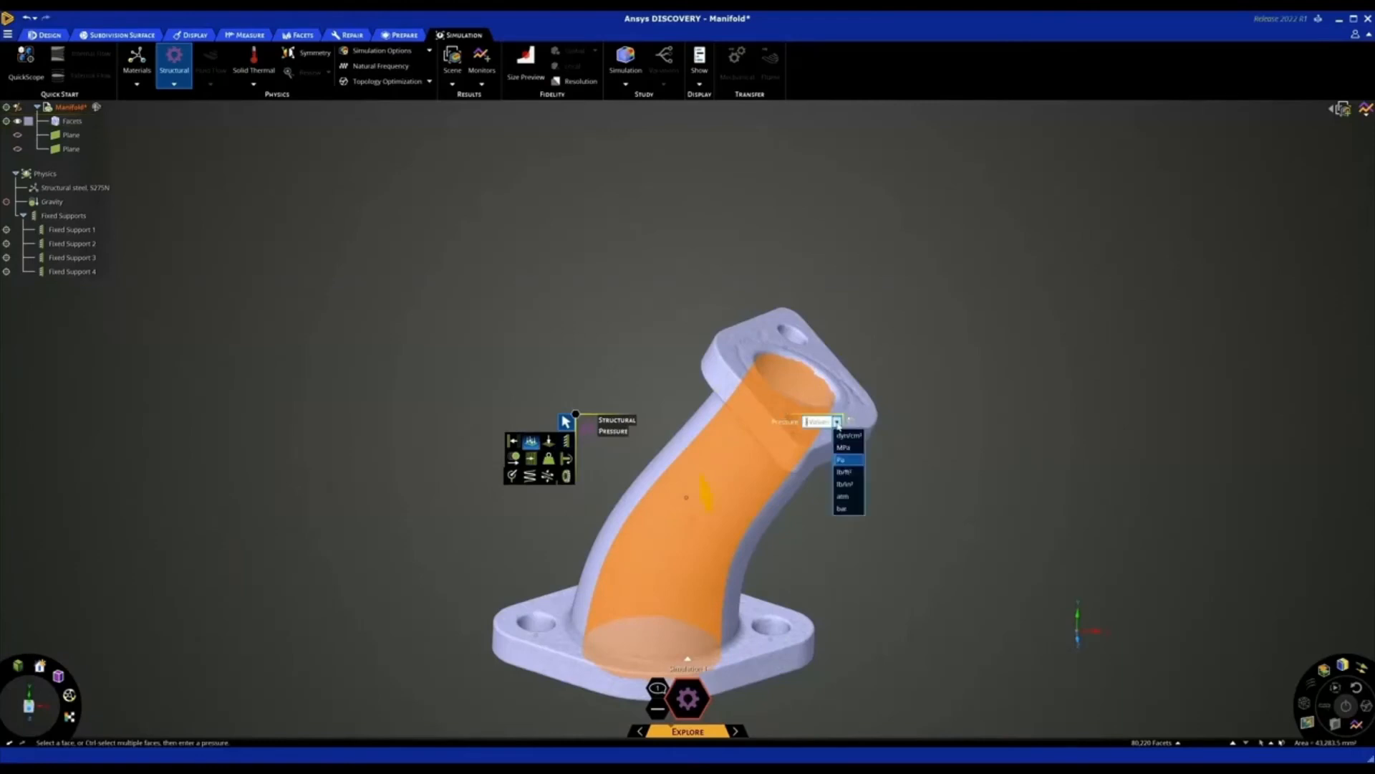
click(846, 457)
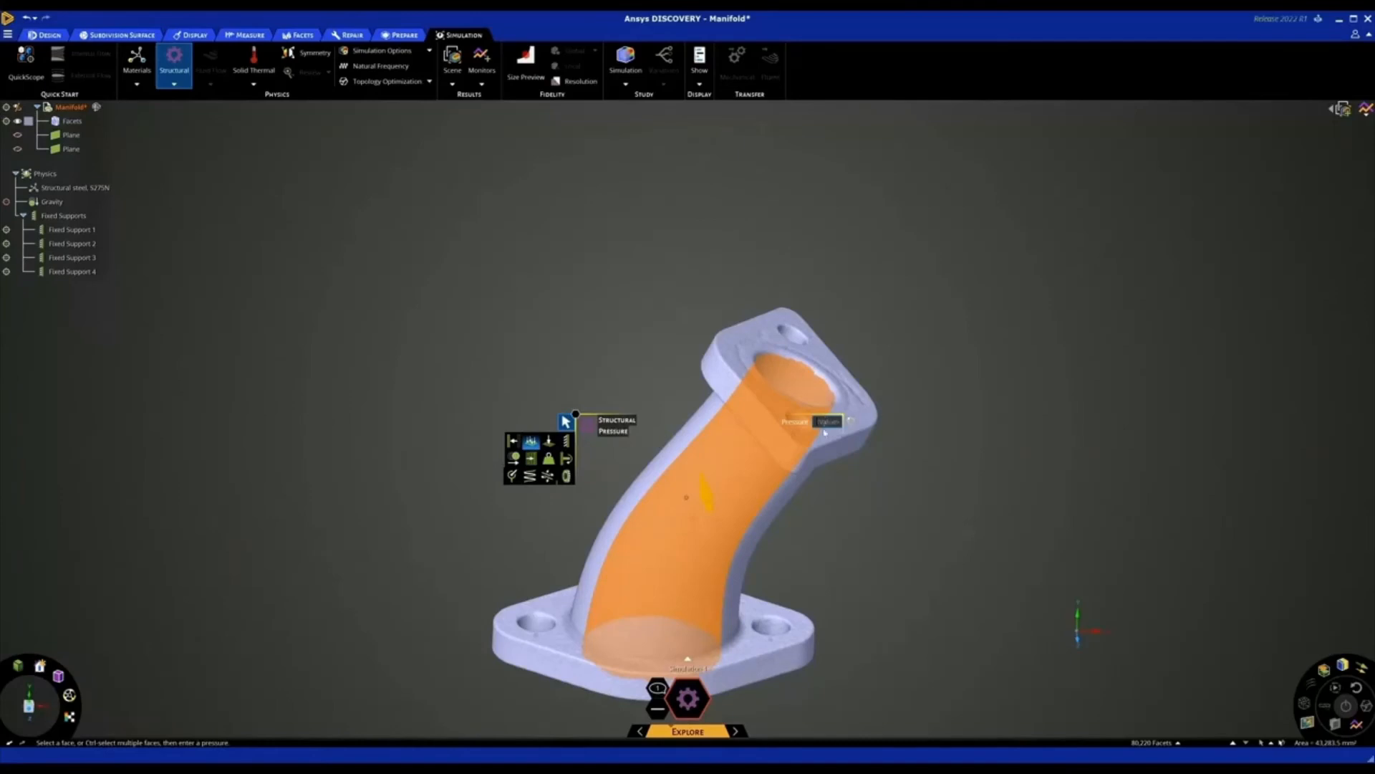
click(824, 422)
text(10 MPa)
key(Return)
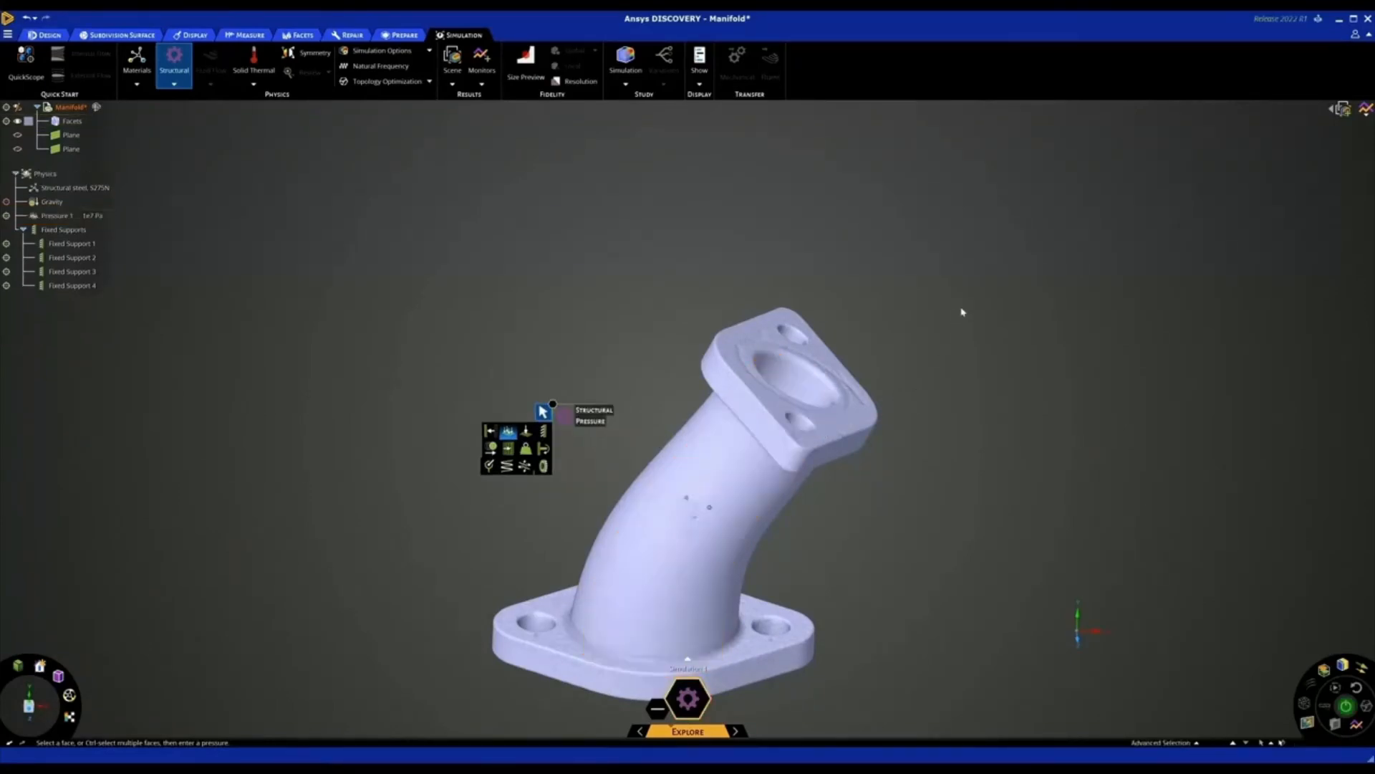
scroll(964, 320, down, 4)
key(Escape)
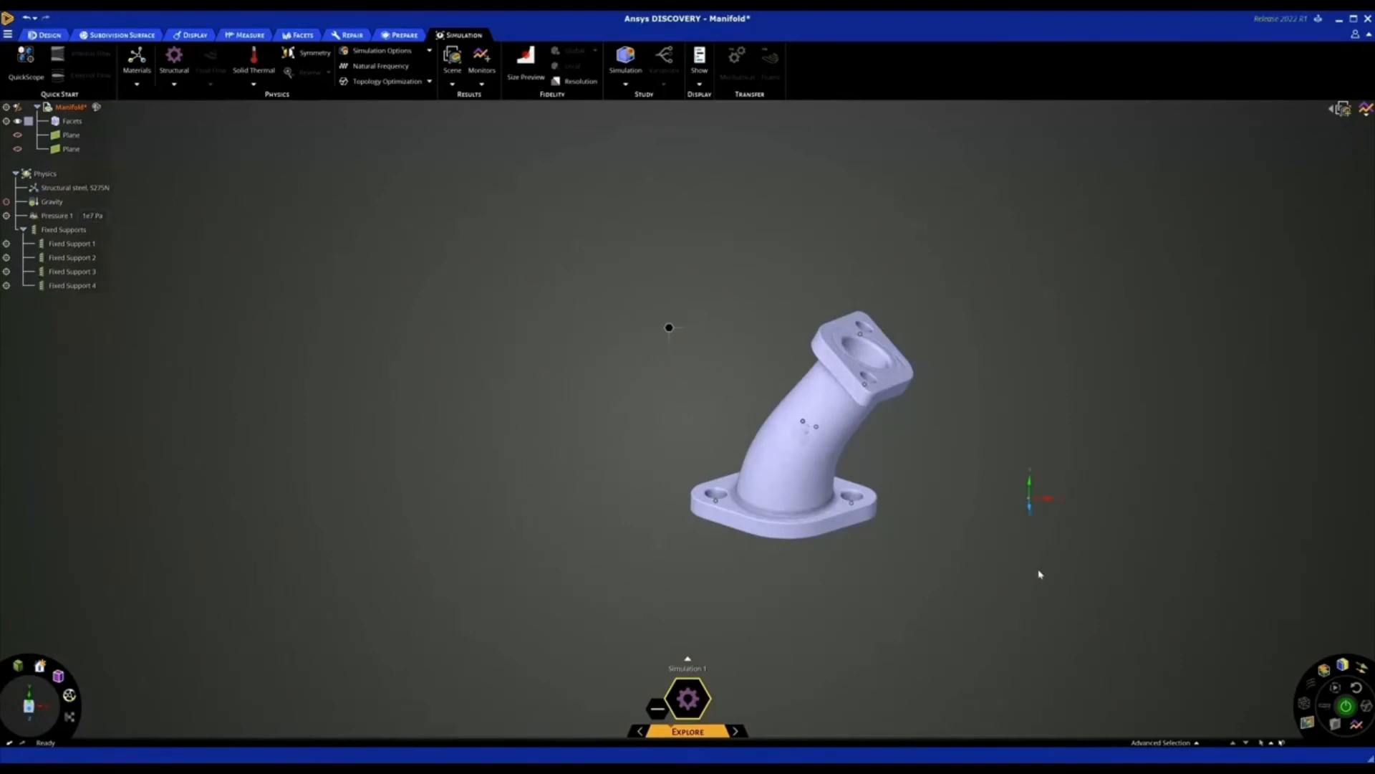
Solve the structural simulation and show the manifold's displacement results in mm
middle_drag(1039, 571, 1043, 566)
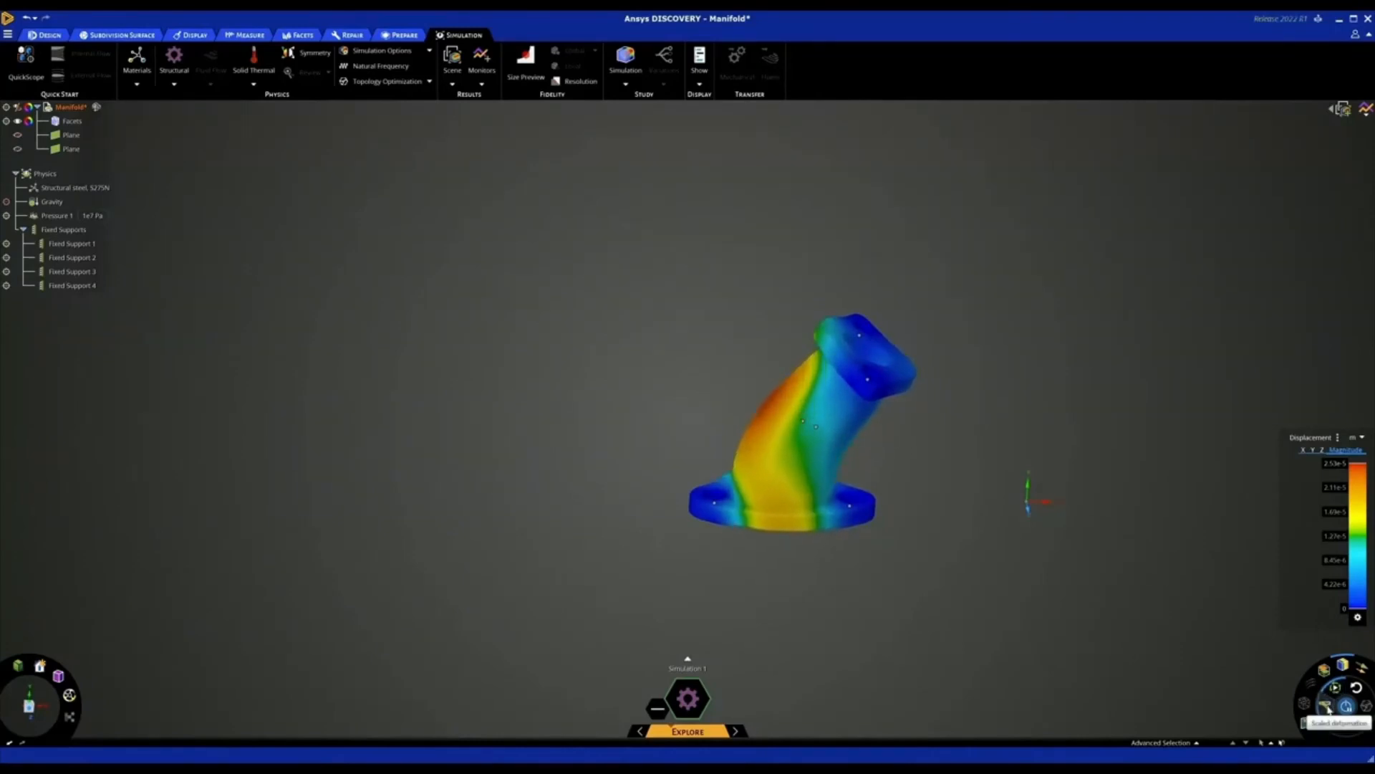
click(1356, 437)
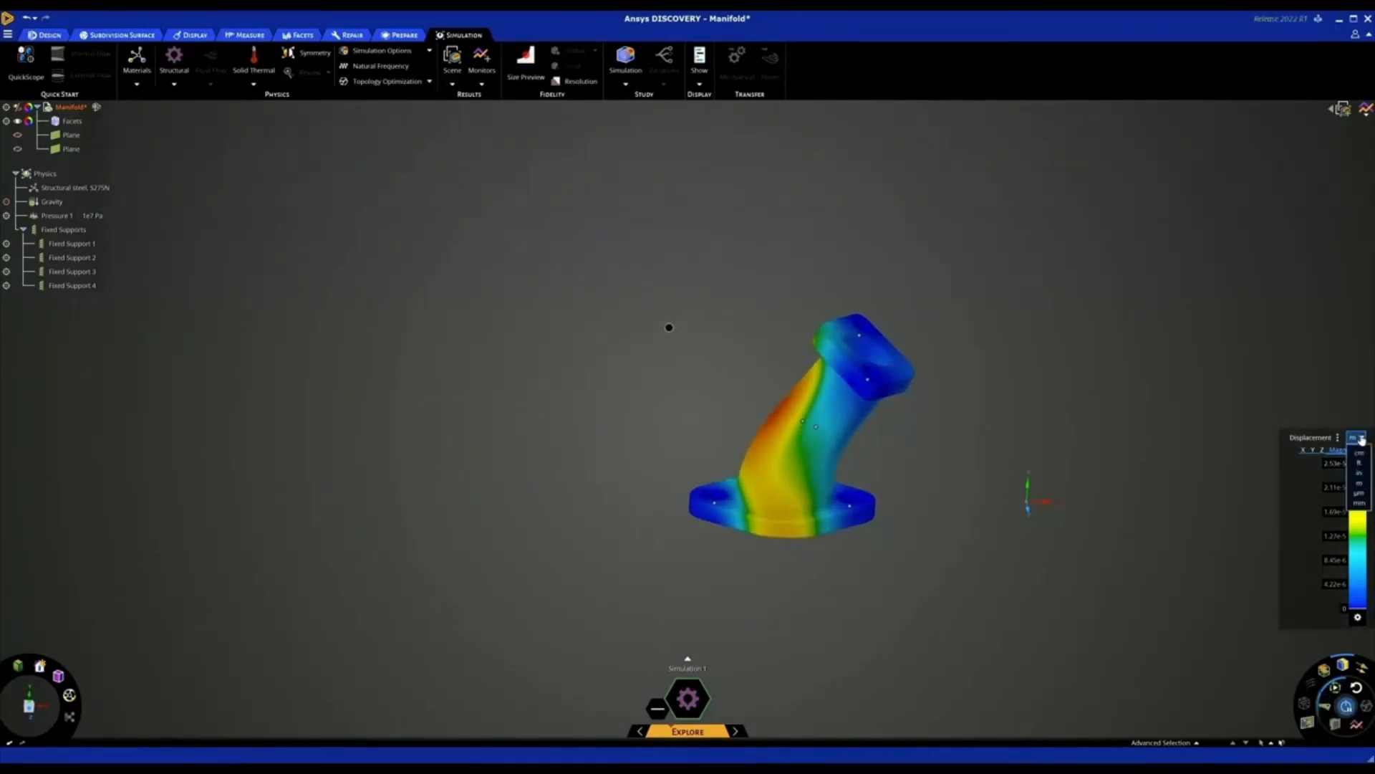
click(1359, 502)
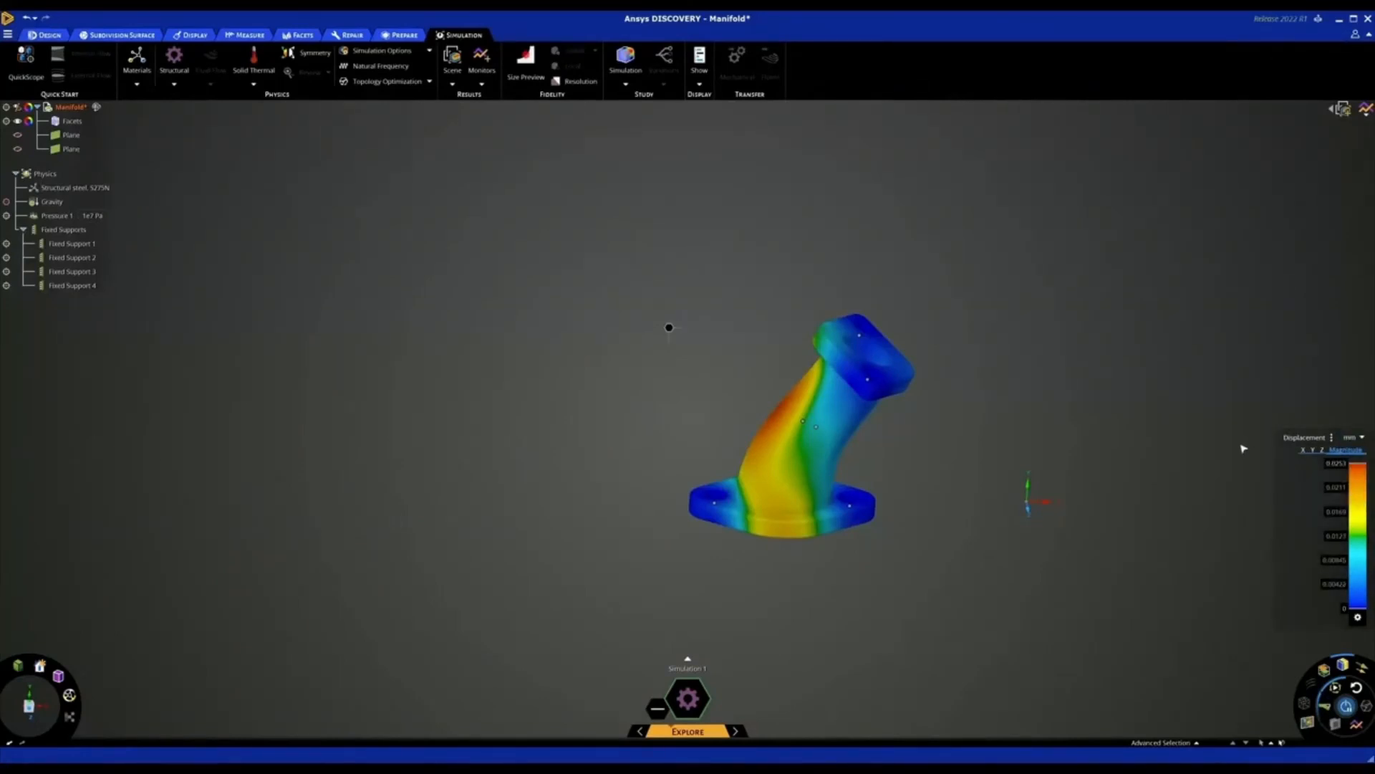
Display the Von Mises stress on the manifold and show the monitors for factor of safety, maximum displacement and maximum stress
click(1325, 438)
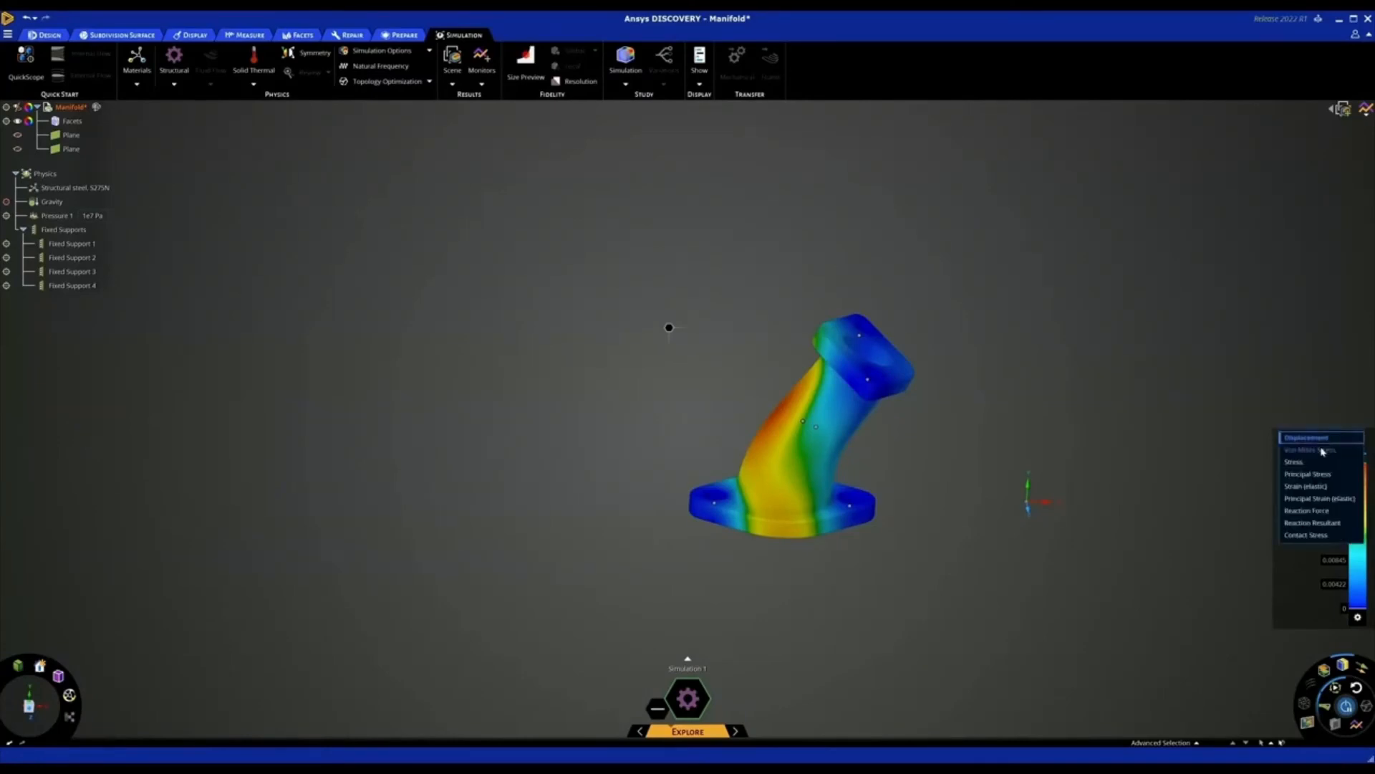
click(1325, 450)
mouse_move(1163, 438)
middle_down()
mouse_move(1160, 451)
mouse_move(1089, 445)
mouse_move(1115, 492)
mouse_move(1172, 473)
mouse_move(1168, 433)
mouse_move(1150, 443)
middle_up()
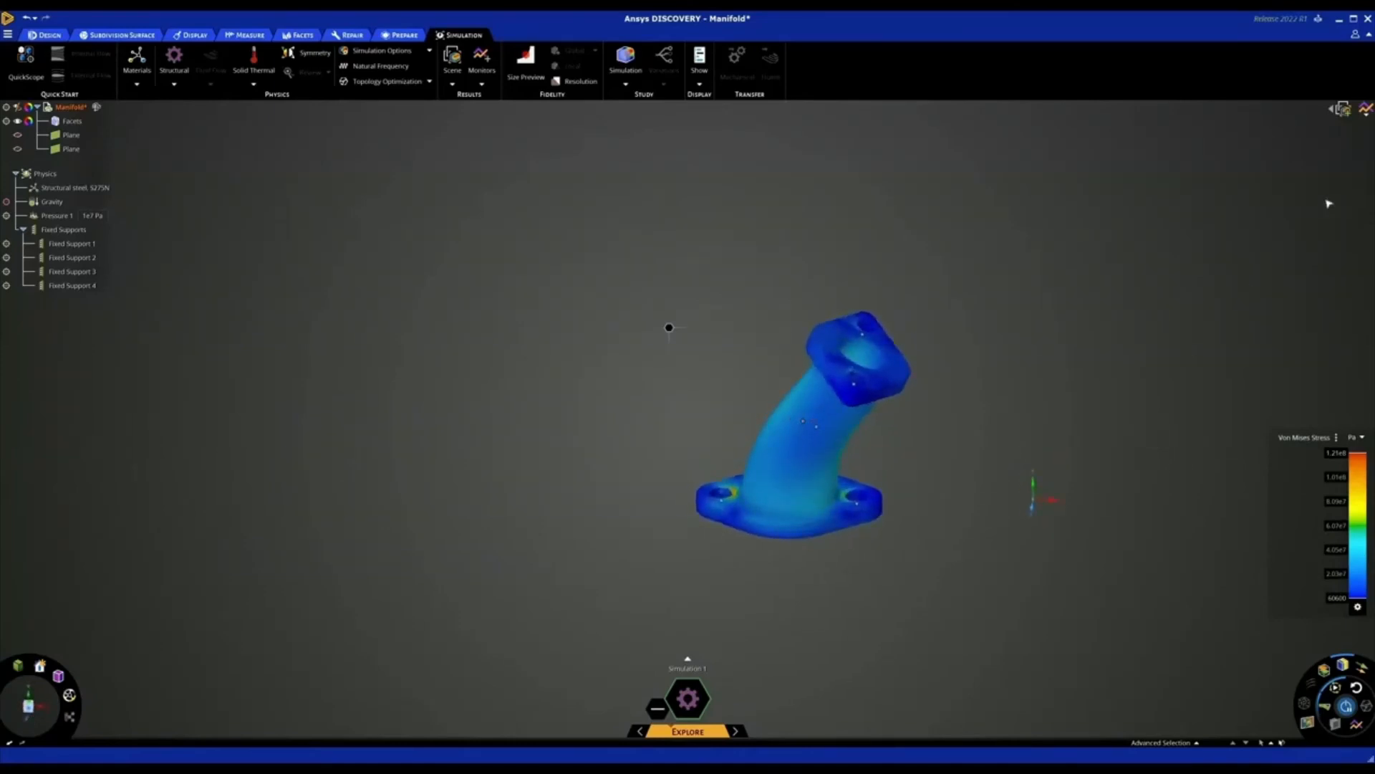
click(1366, 110)
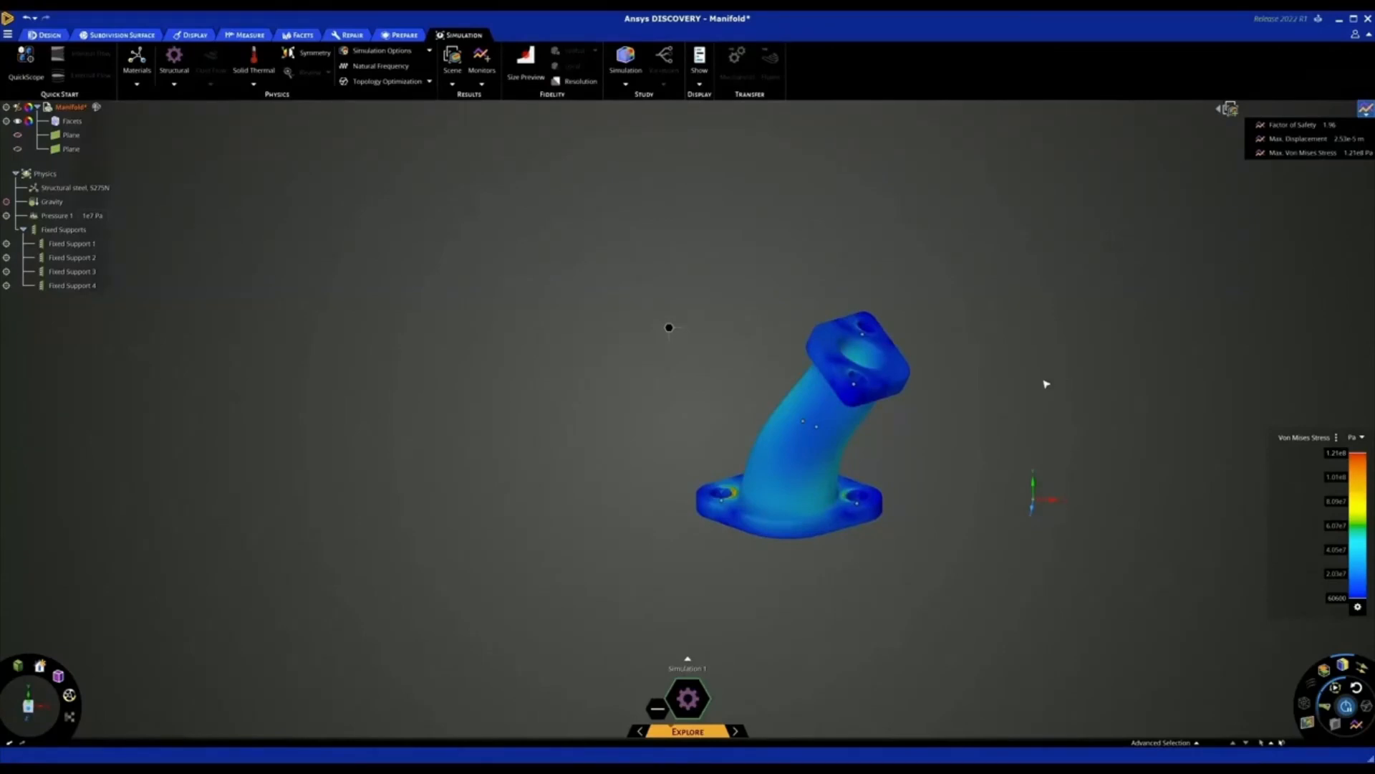
Create a new, empty simulation for the manifold alongside Simulation 1
scroll(1046, 384, down, 2)
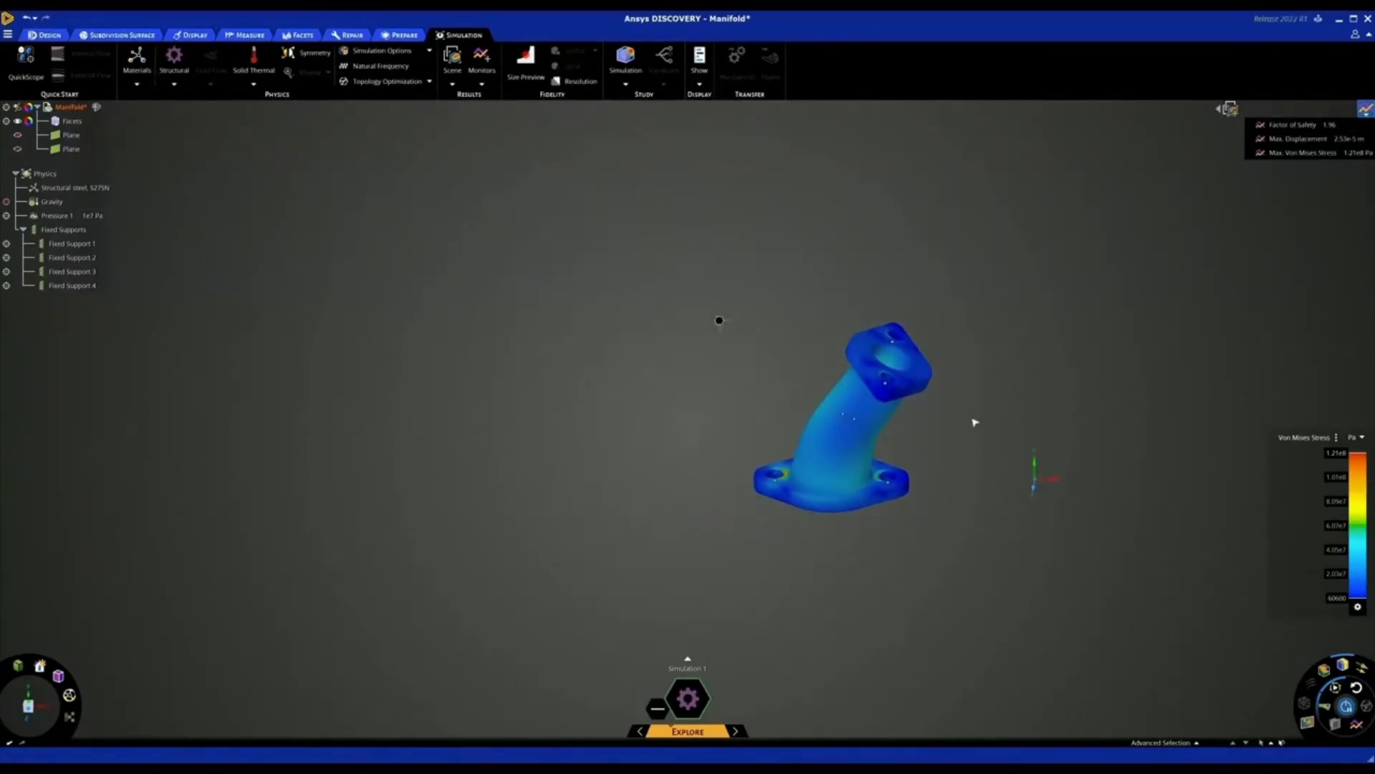
scroll(975, 422, up, 1)
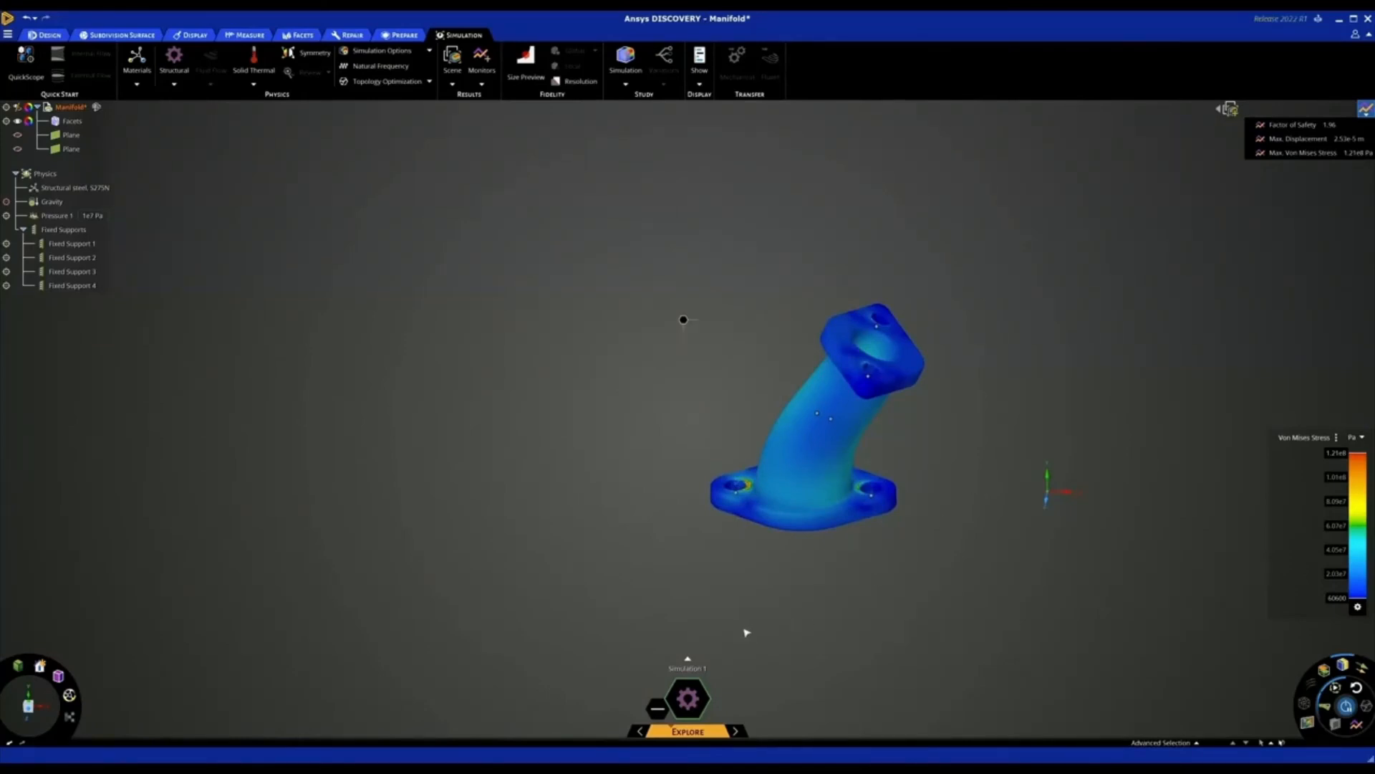
click(688, 657)
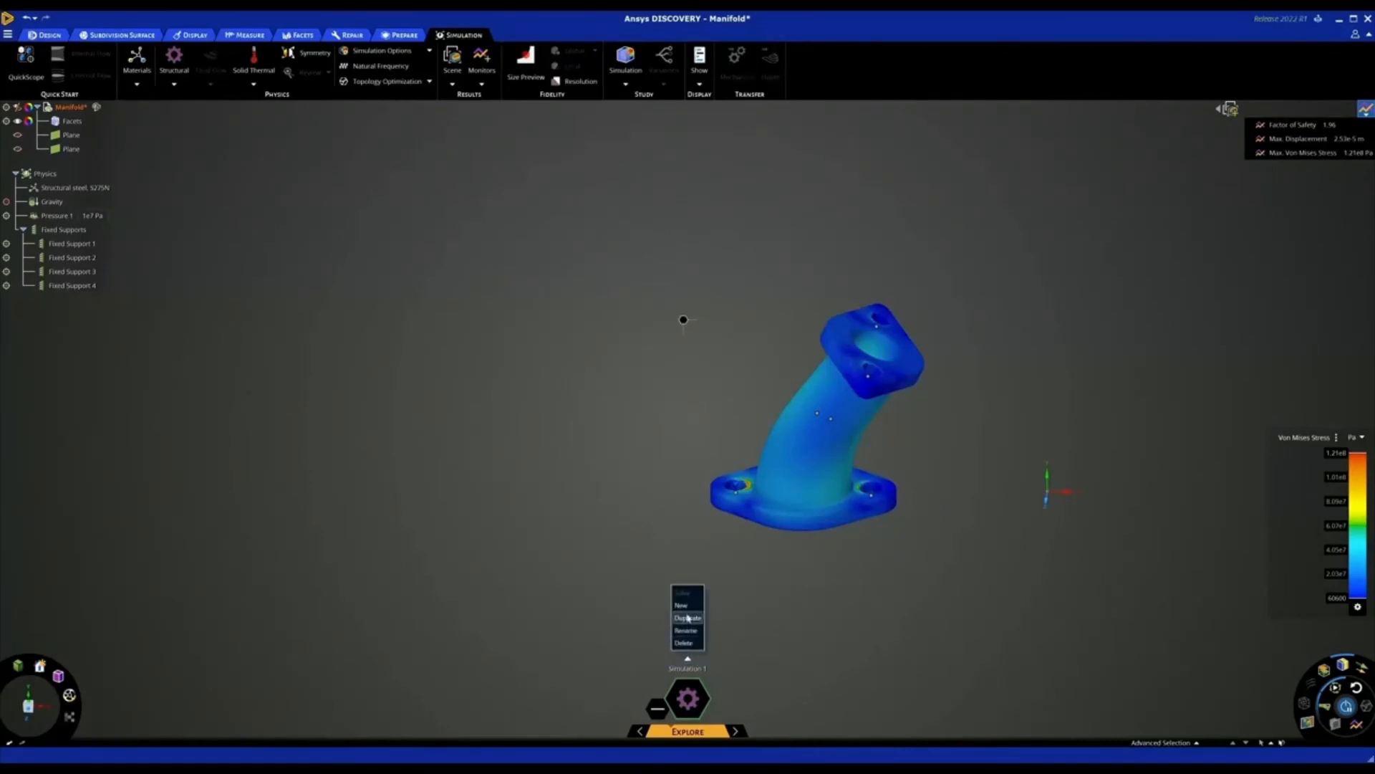
key(Return)
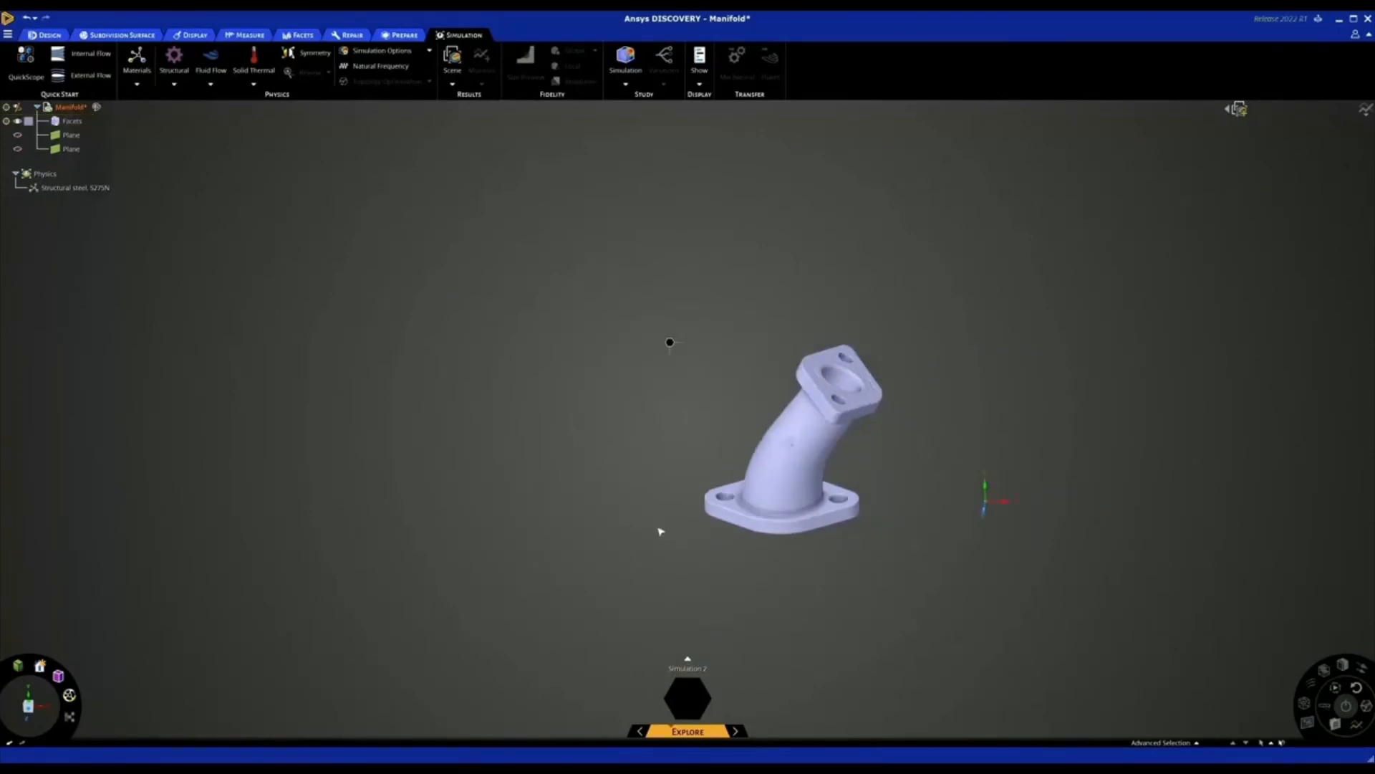
Copy the facets of the inner flow passage into a separate faceted body and hide the original manifold body
scroll(665, 529, up, 2)
middle_drag(660, 526, 679, 519)
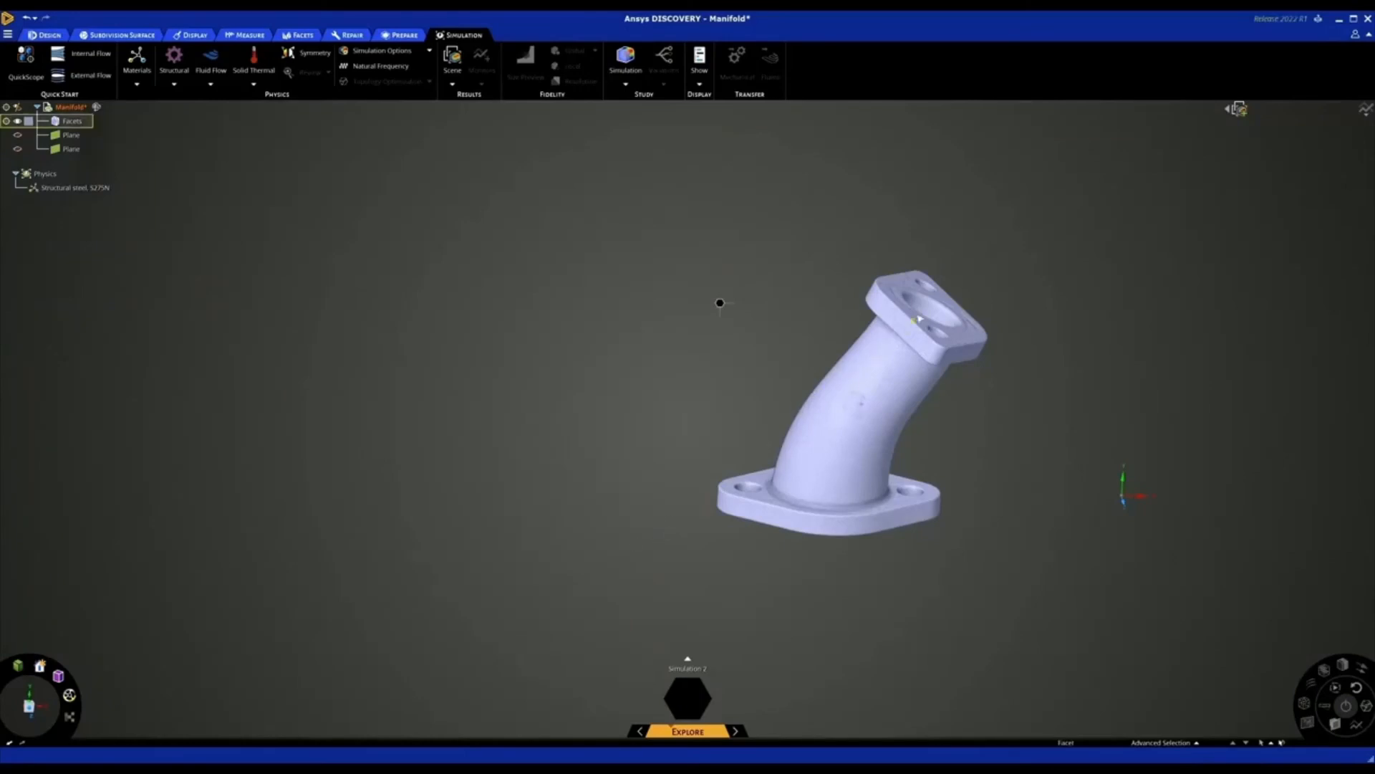
click(928, 310)
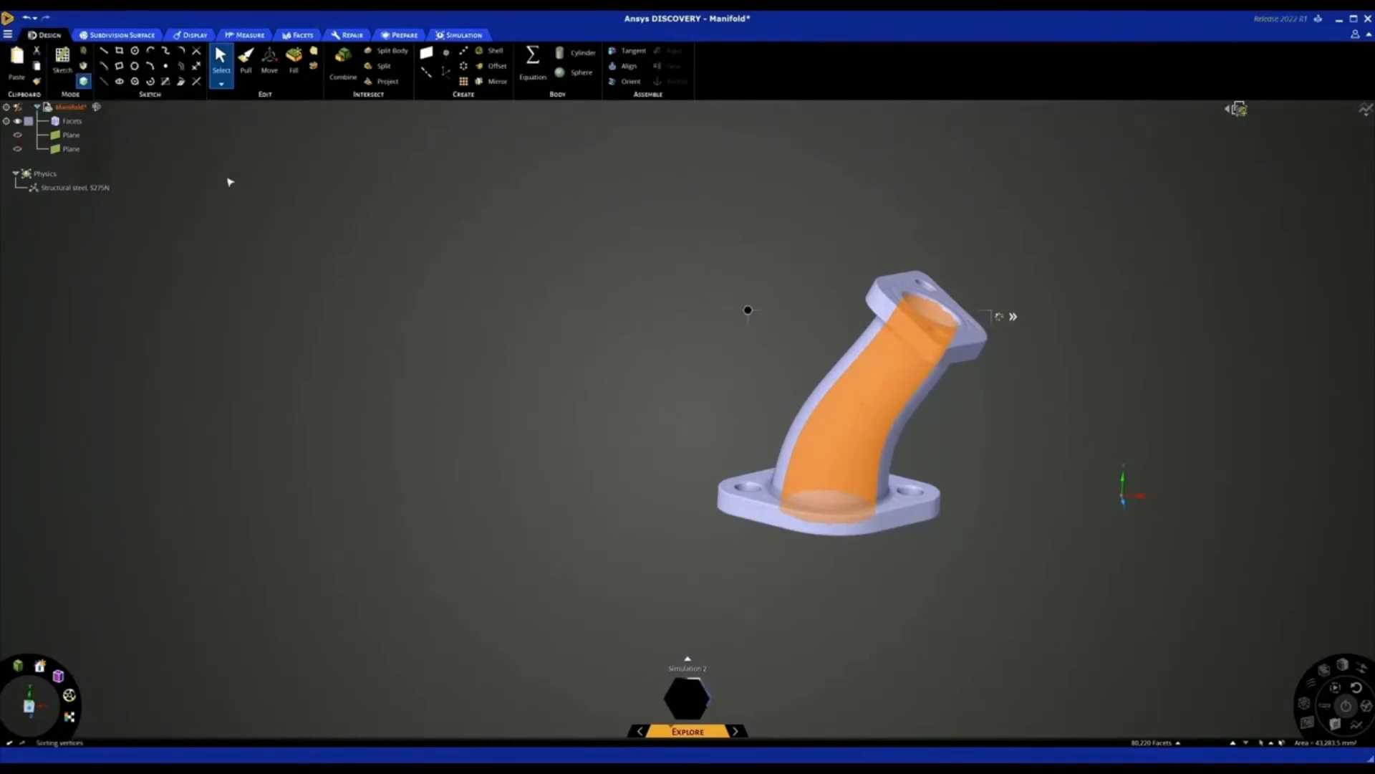
key(ctrl+v)
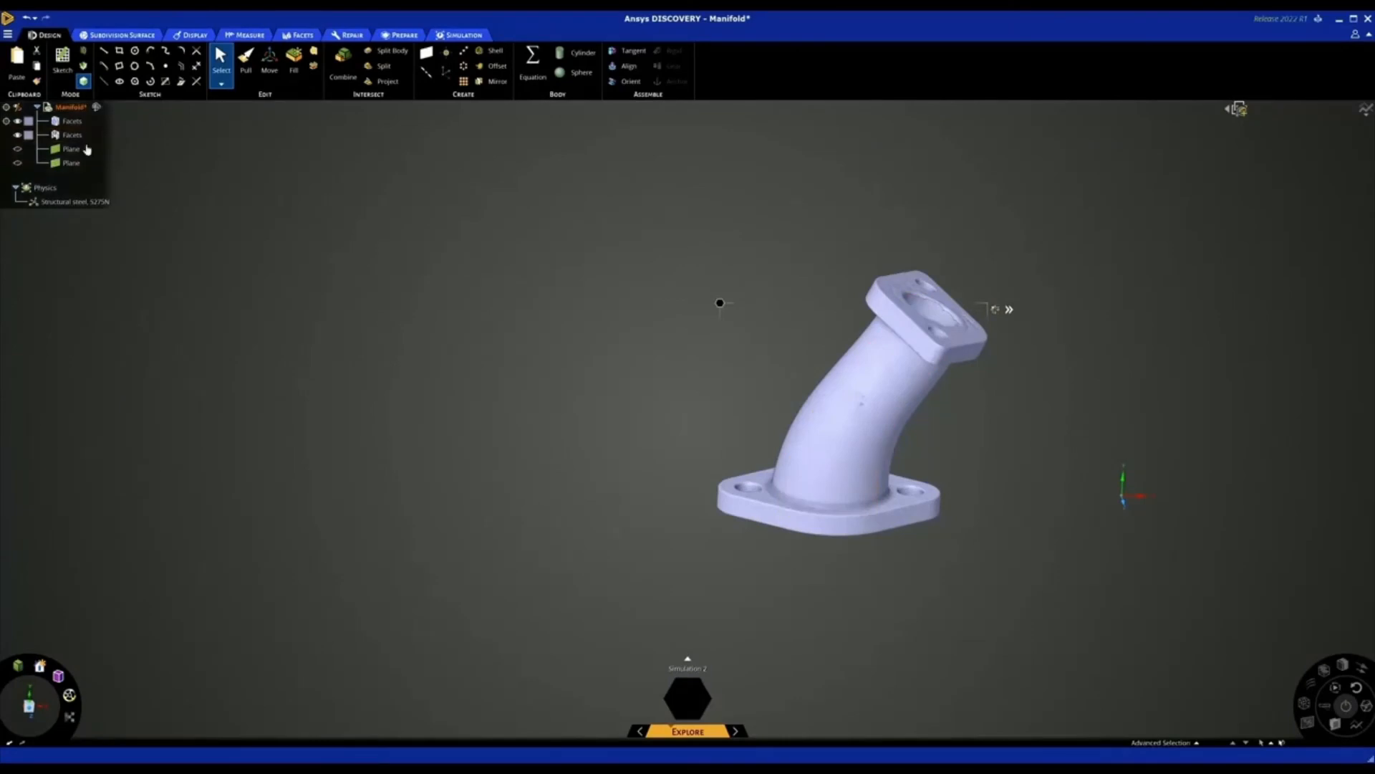
click(17, 121)
mouse_move(412, 263)
middle_down()
mouse_move(437, 239)
mouse_move(402, 260)
mouse_move(337, 255)
mouse_move(440, 284)
mouse_move(476, 252)
mouse_move(428, 263)
middle_up()
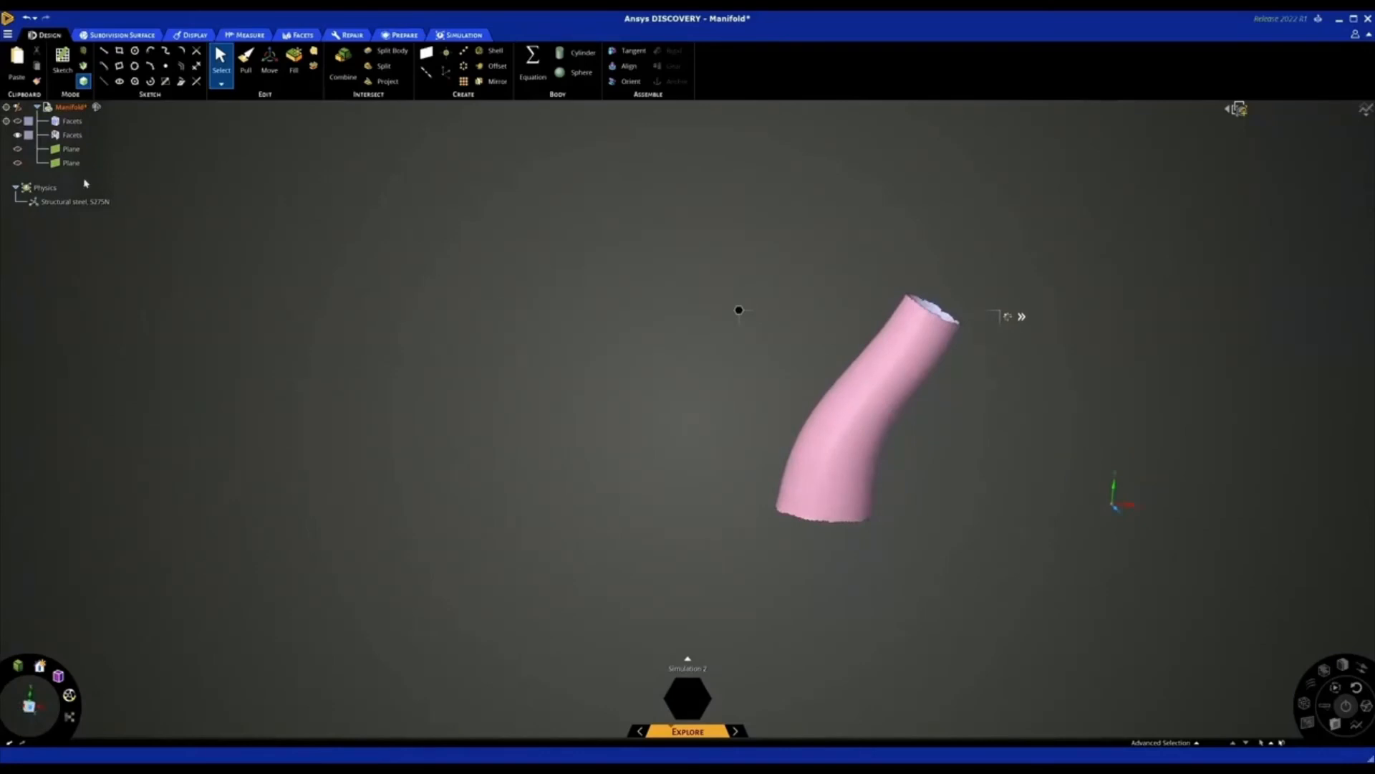
Show both planes and move the lower plane down close to the lower end of the copied passage
click(17, 149)
click(18, 163)
middle_drag(395, 326, 401, 308)
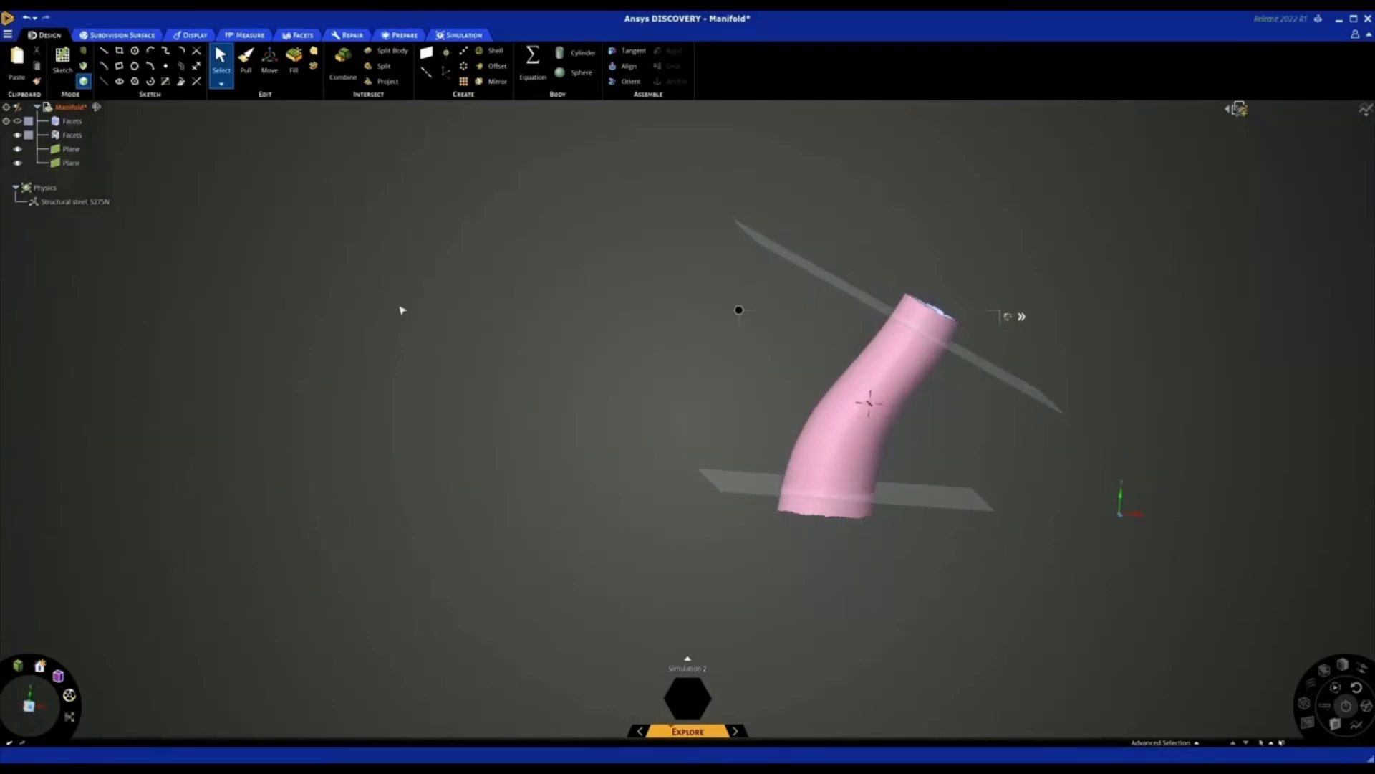
key(m)
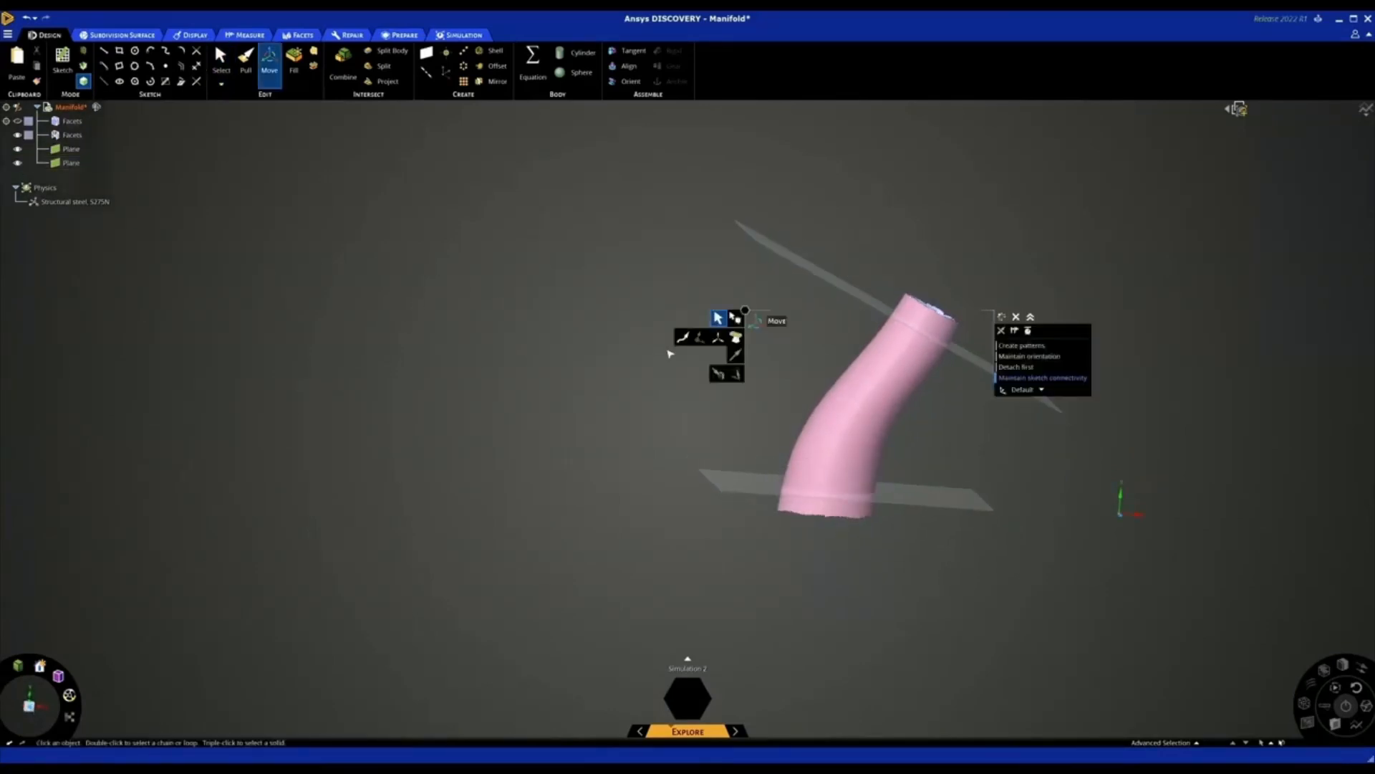
click(745, 494)
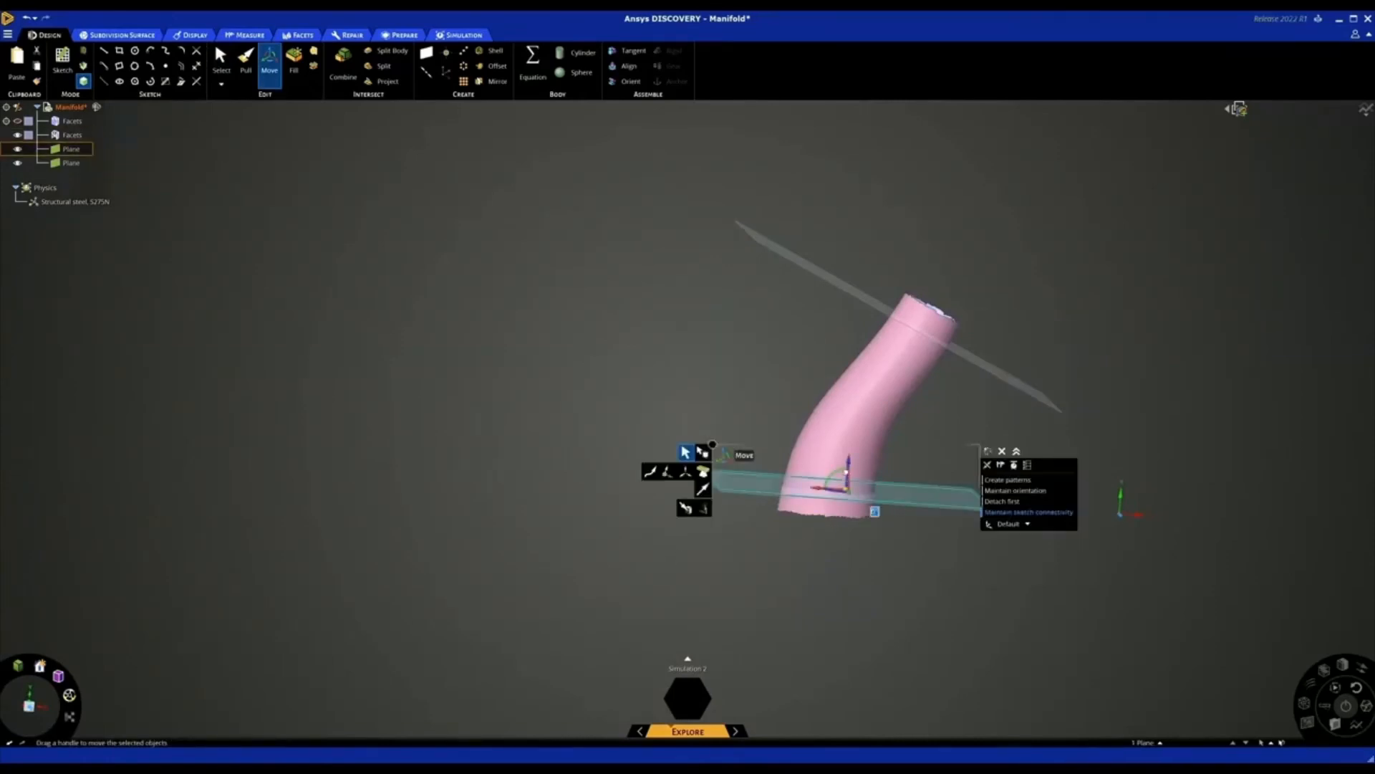
drag(849, 464, 850, 484)
click(808, 419)
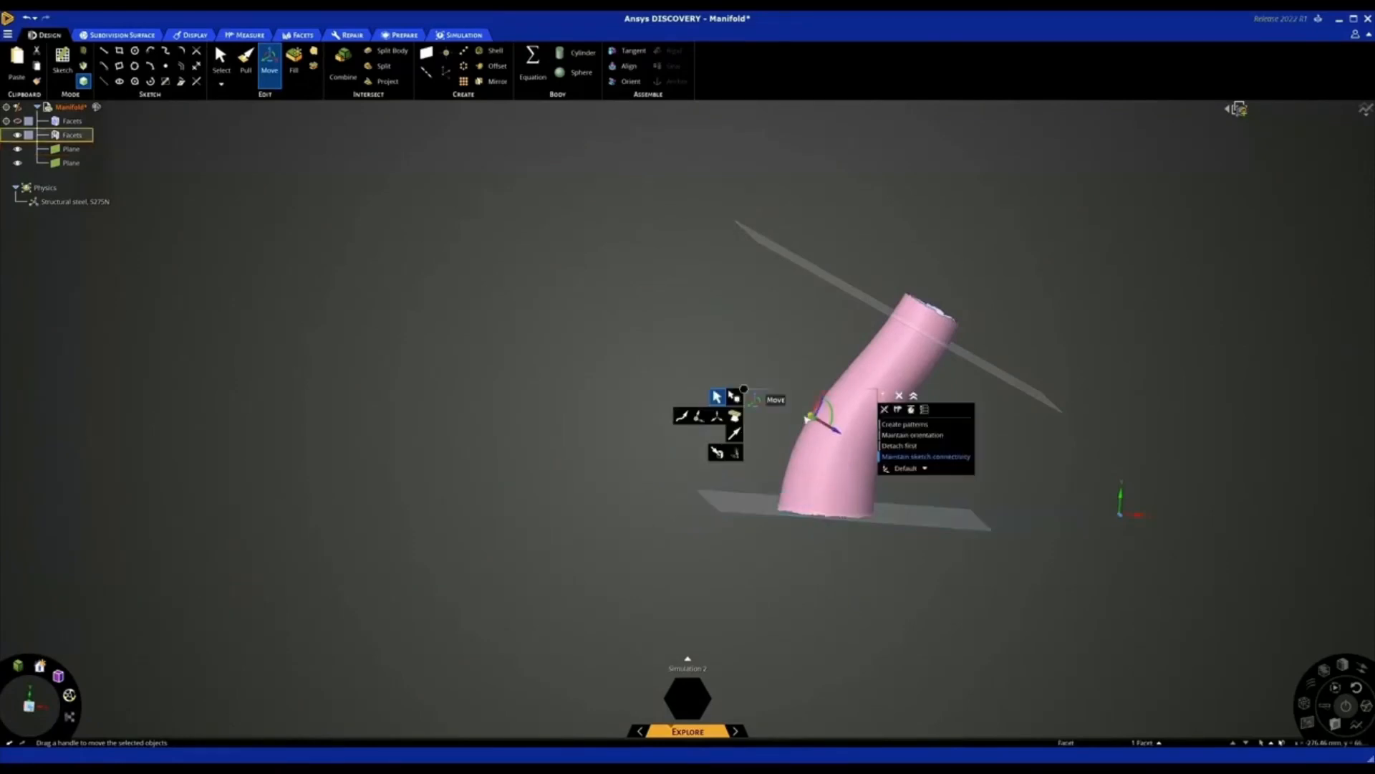
Move the upper plane along its normal, closer to the upper end of the passage
click(873, 310)
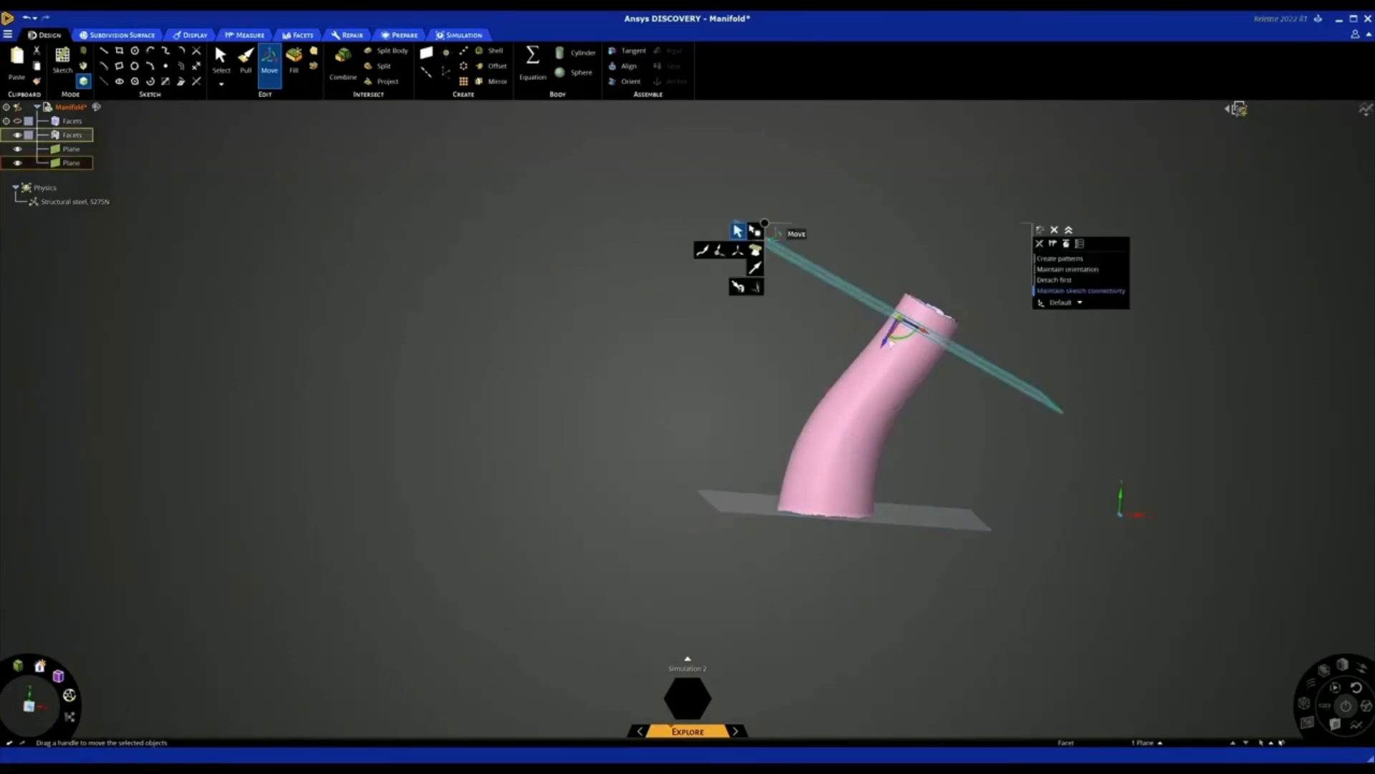
drag(890, 342, 891, 327)
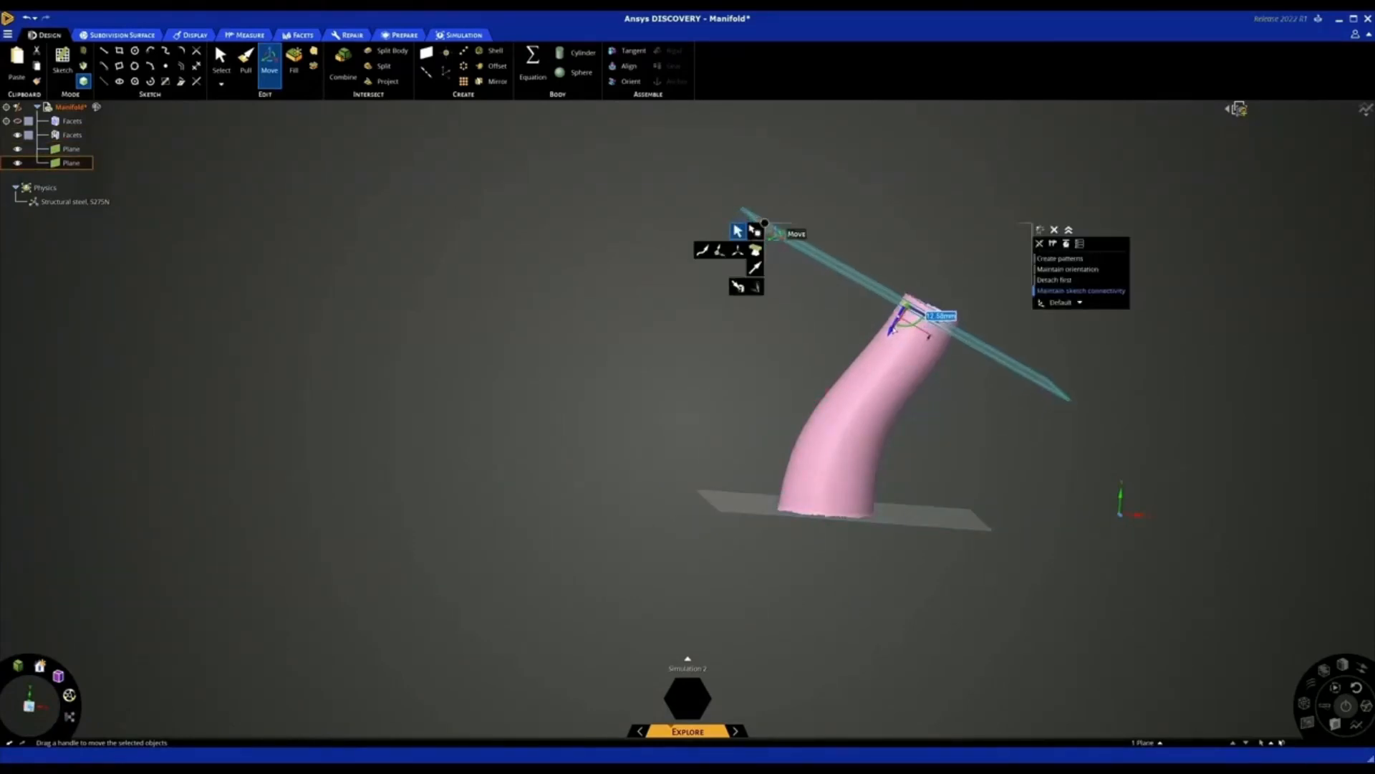
click(781, 371)
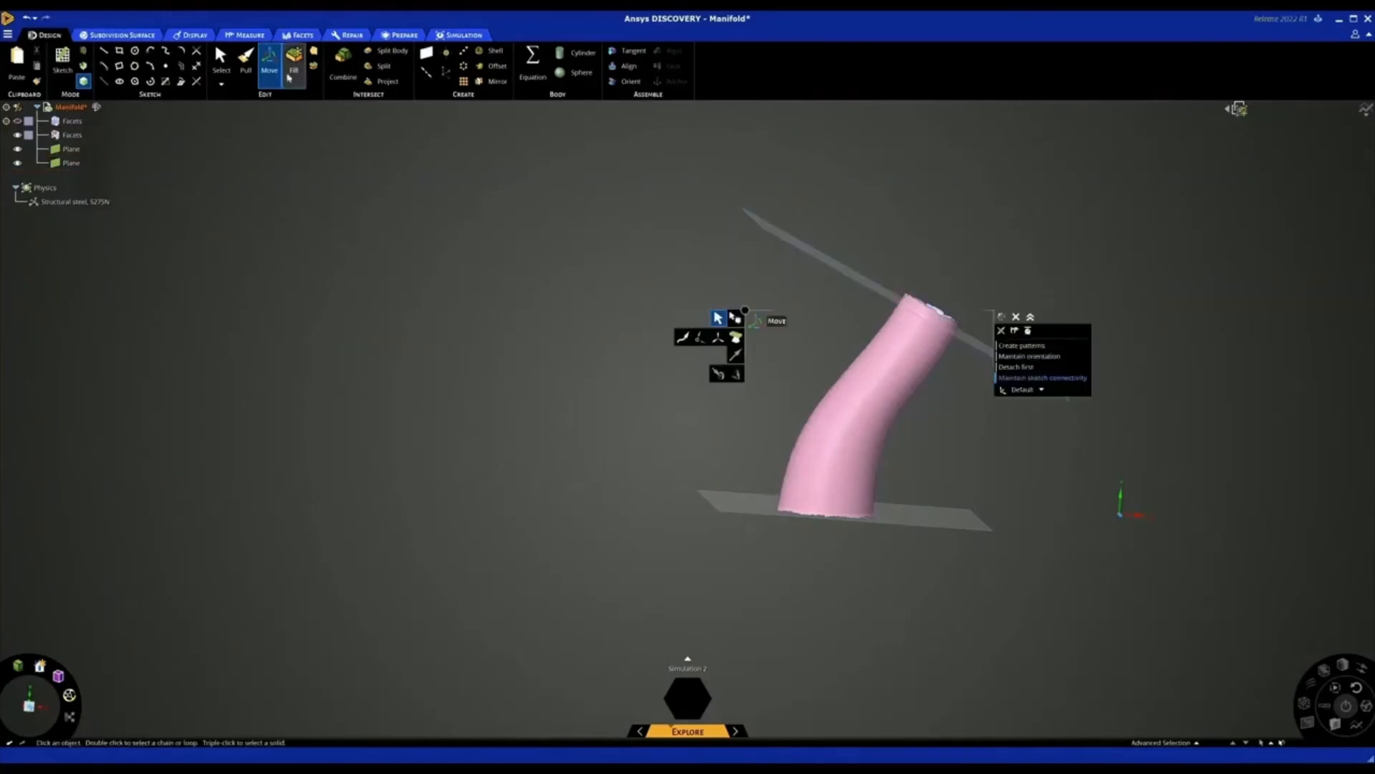
Split the passage's faceted body with the upper and lower planes, using the No cap option
click(298, 38)
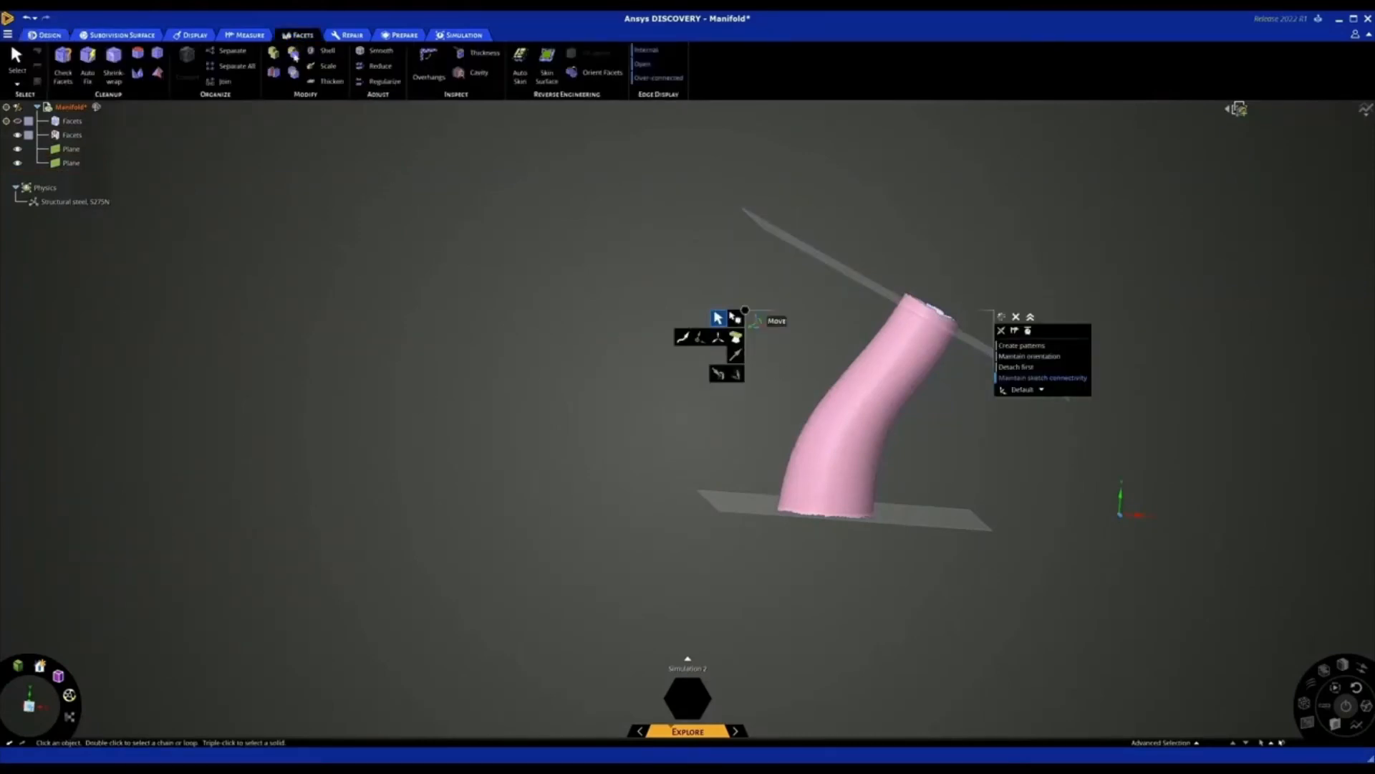
click(275, 72)
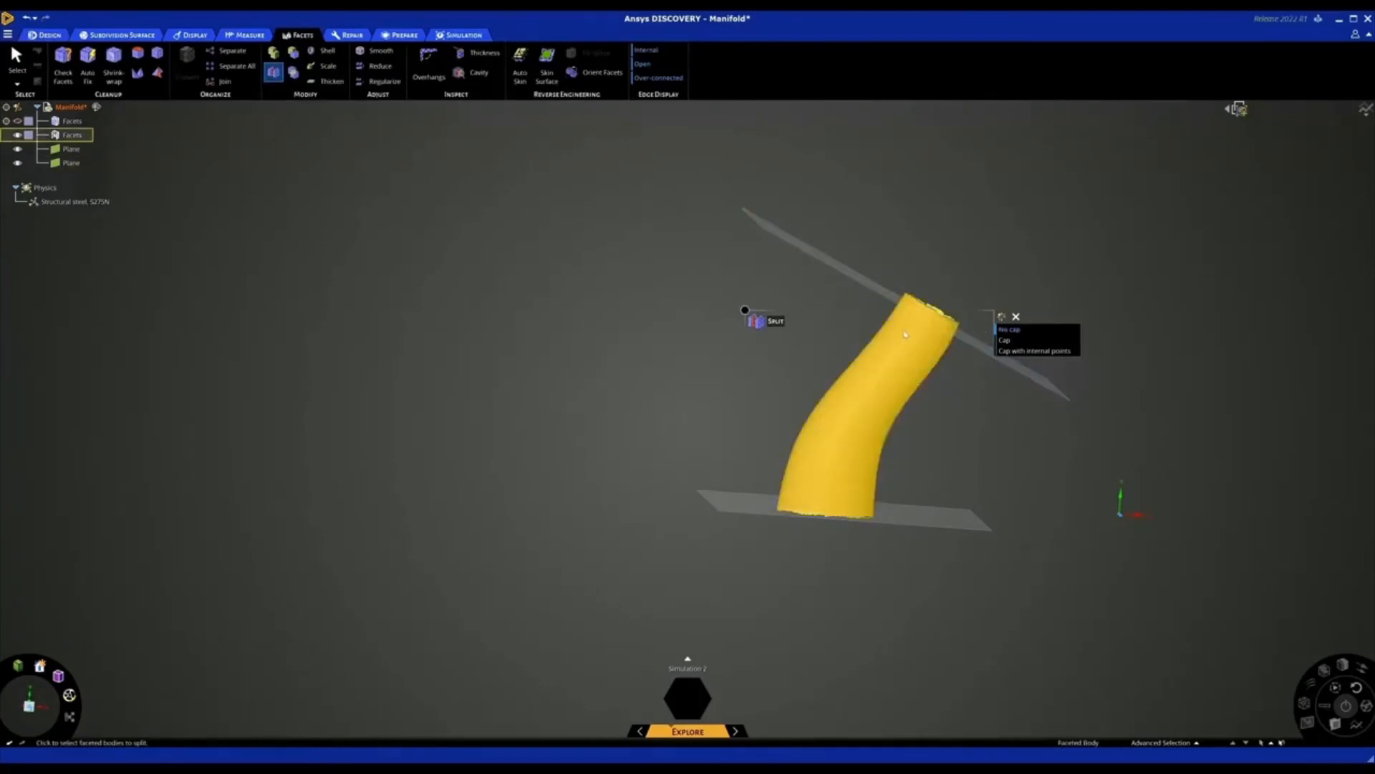
click(946, 326)
click(901, 307)
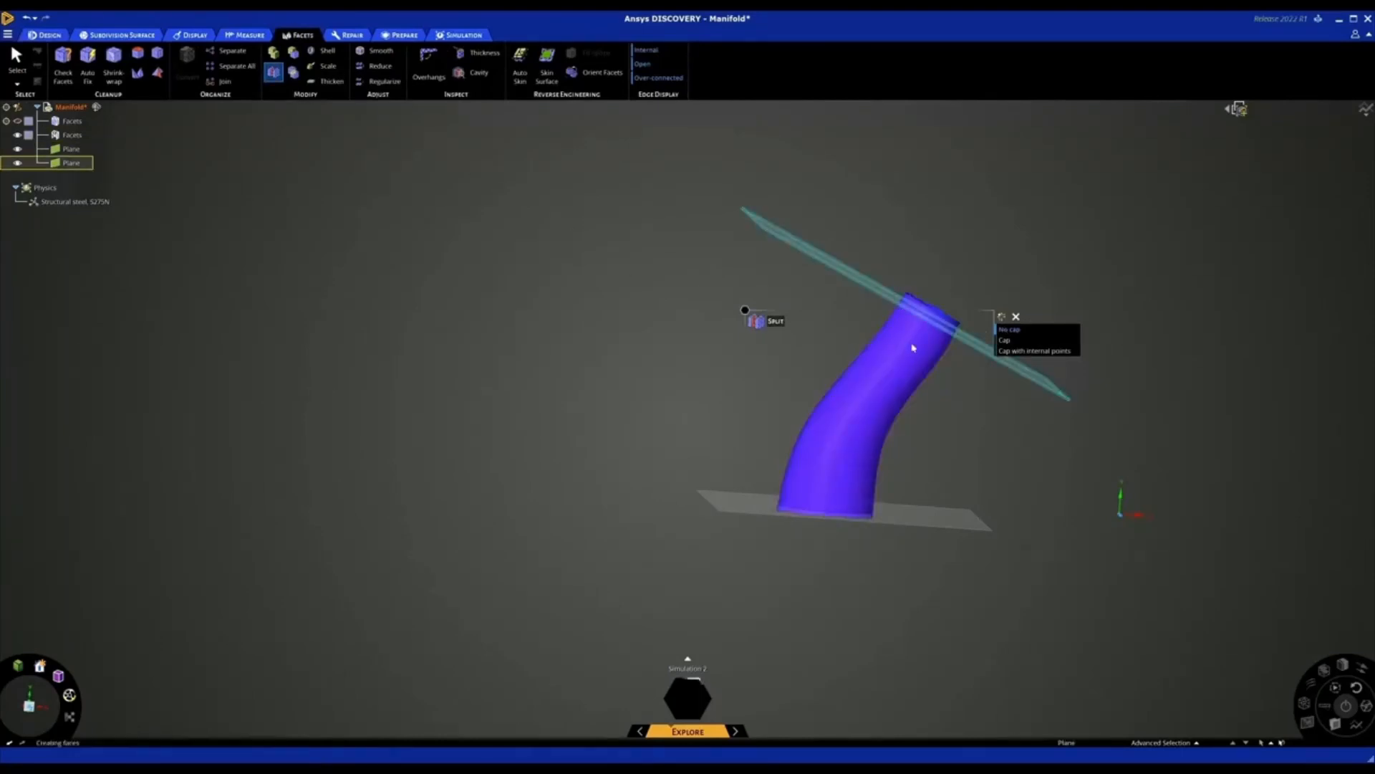
click(760, 496)
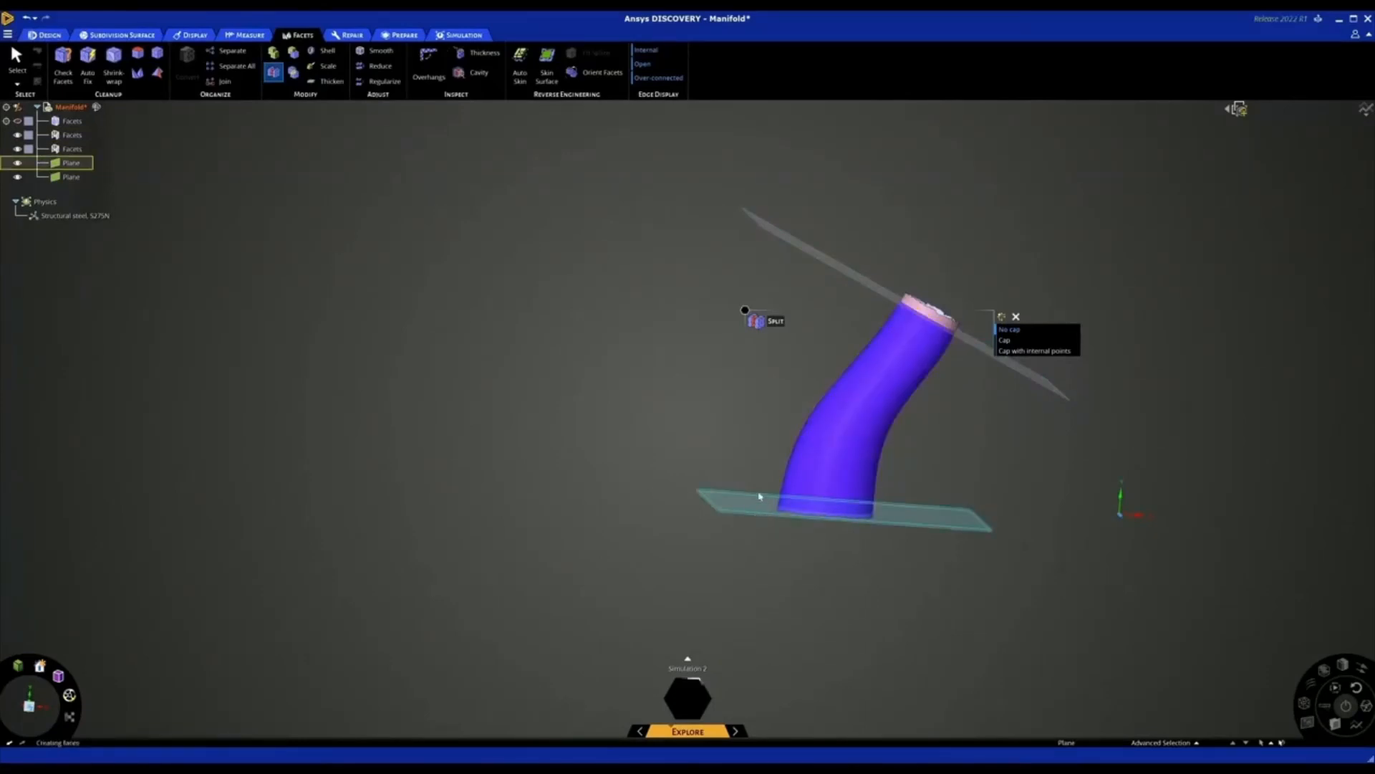
key(Escape)
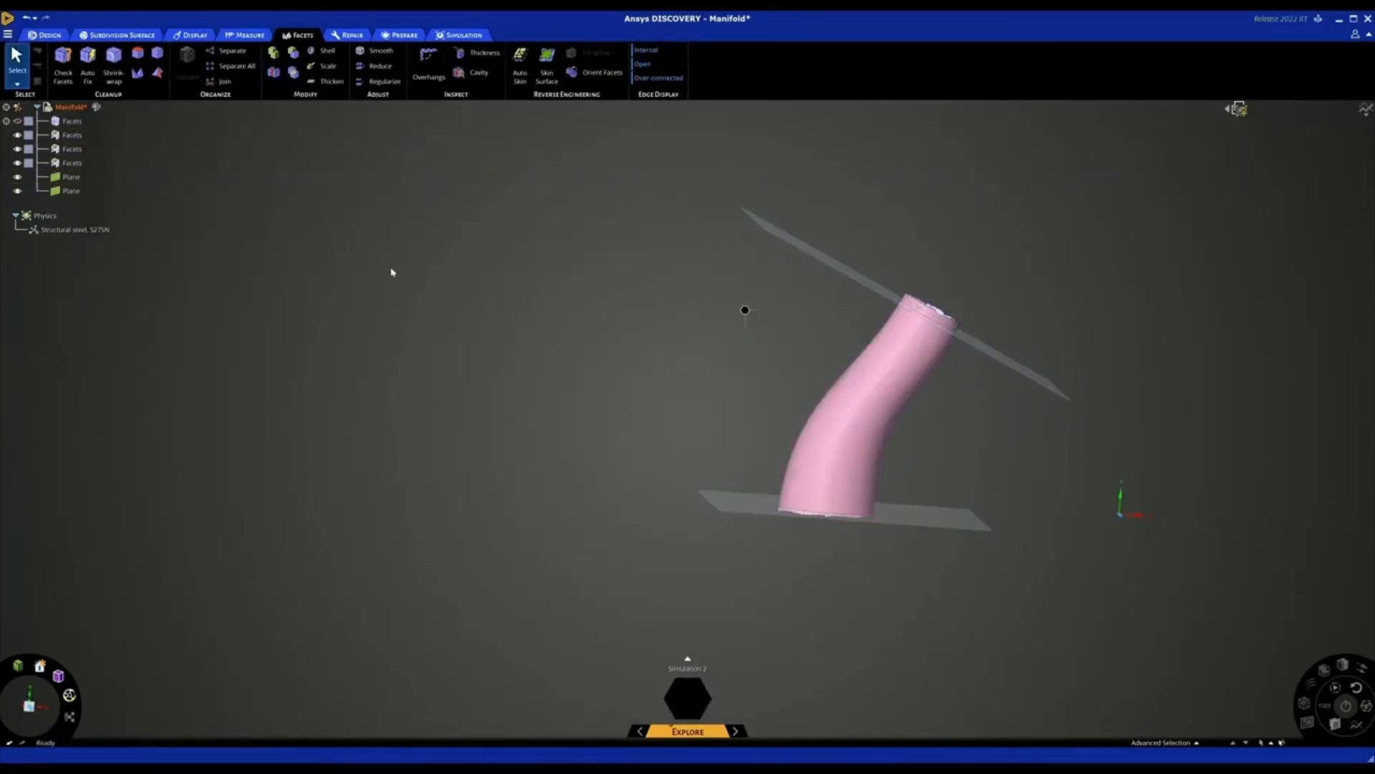
Delete the two ragged end pieces and run Auto Fix on the remaining passage body to close its open ends
right_click(71, 154)
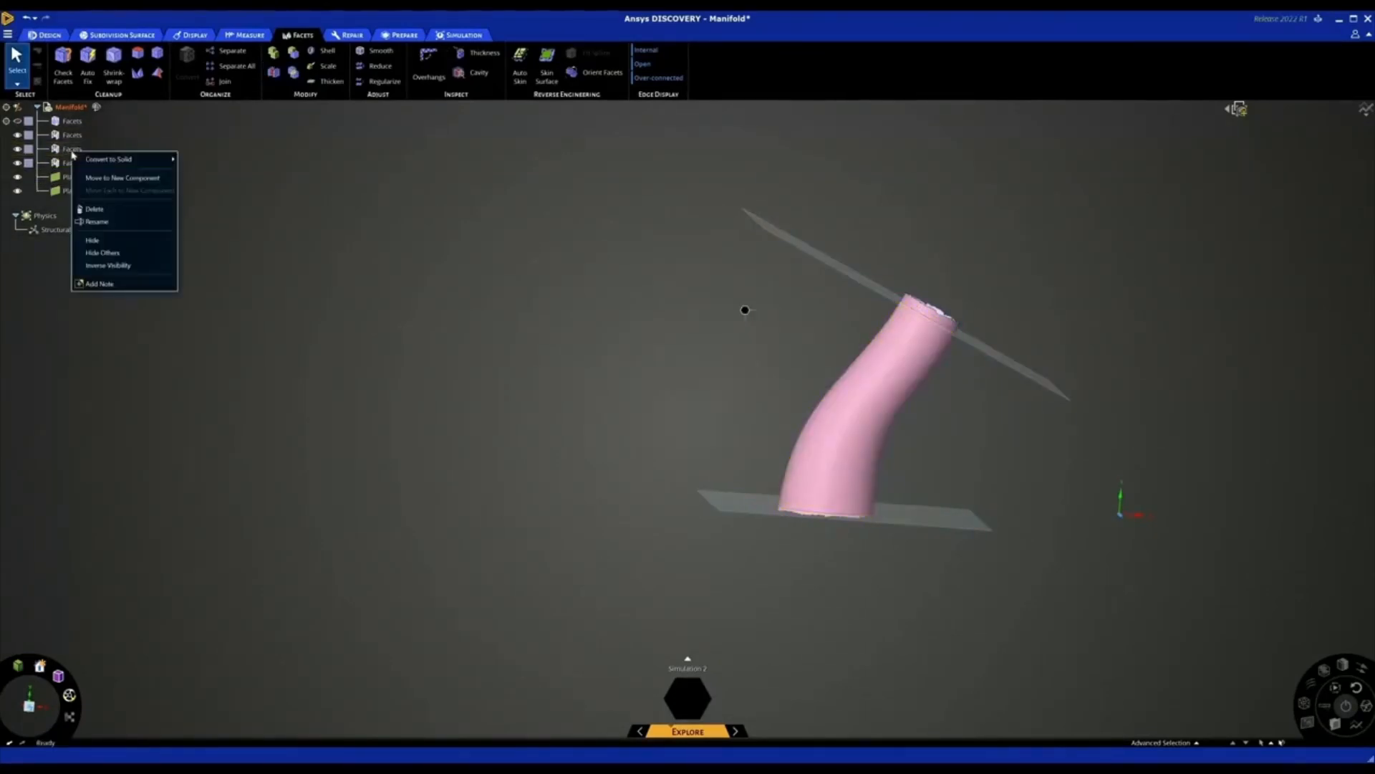
click(91, 208)
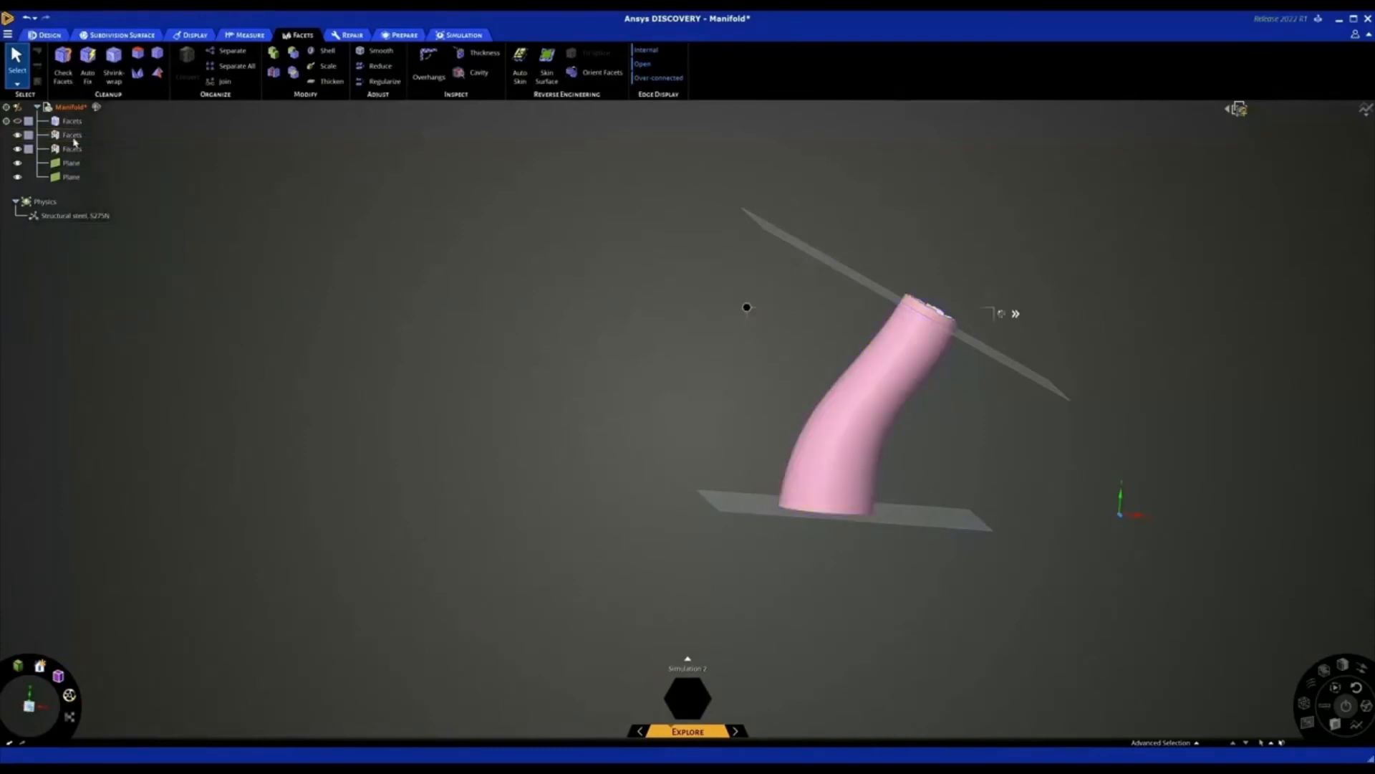
right_click(74, 141)
click(93, 195)
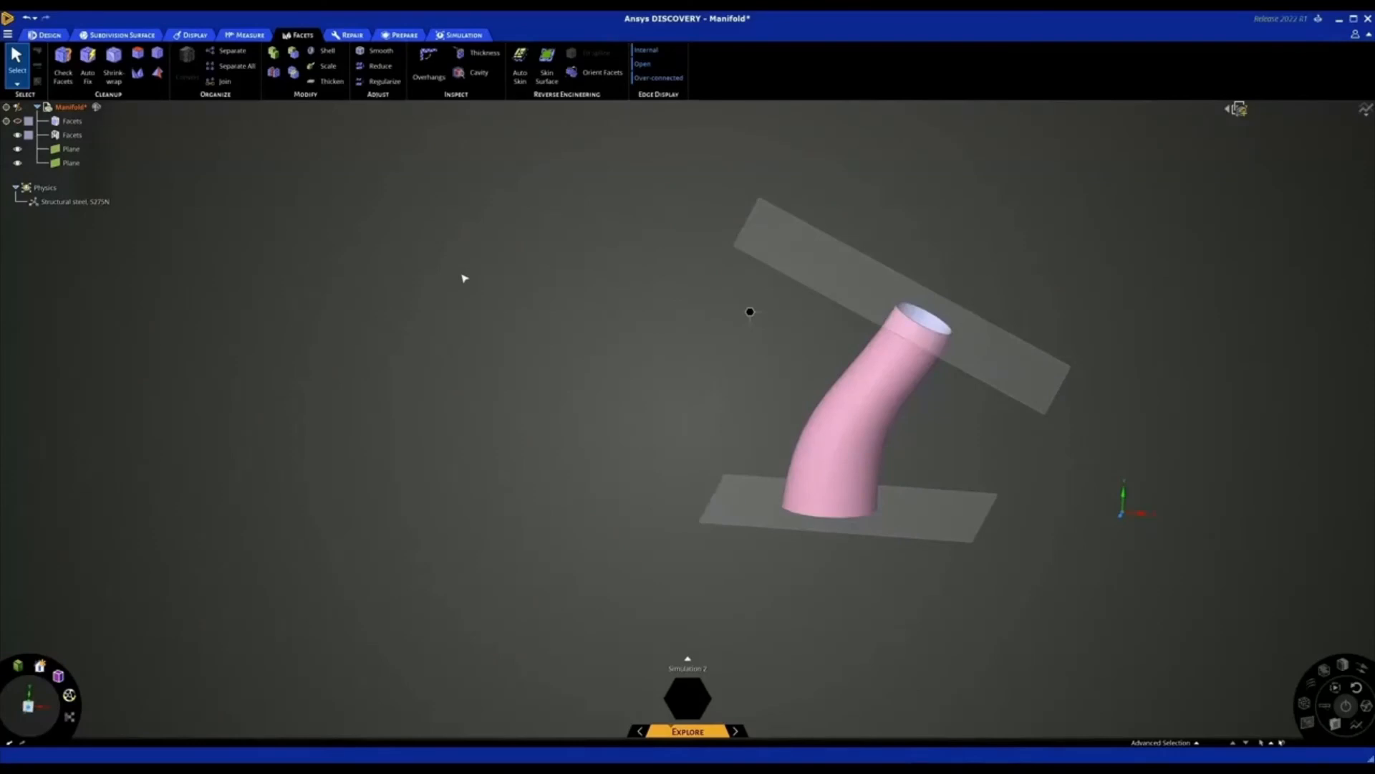
click(88, 71)
click(853, 373)
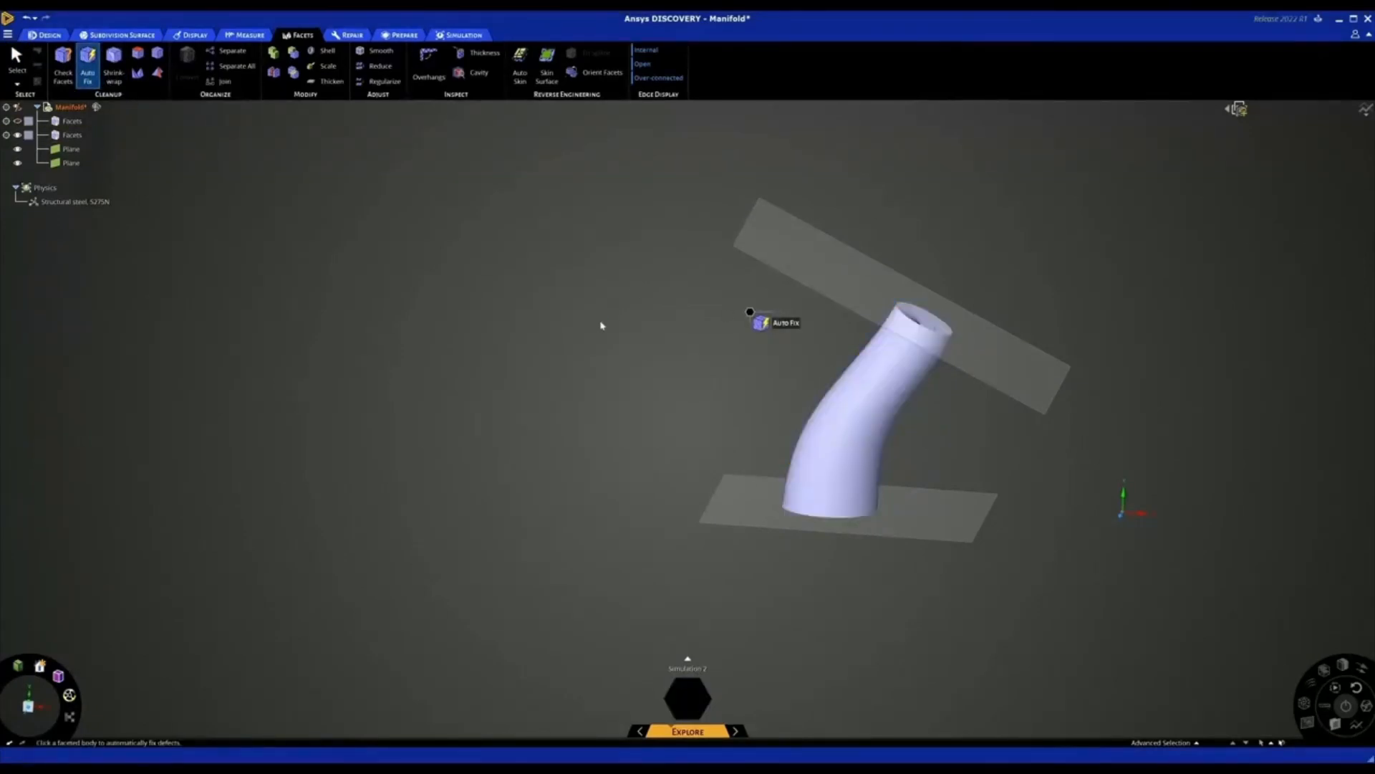
Move the lower end cap's facets outward along their normal to extend the fluid body at the bottom
key(m)
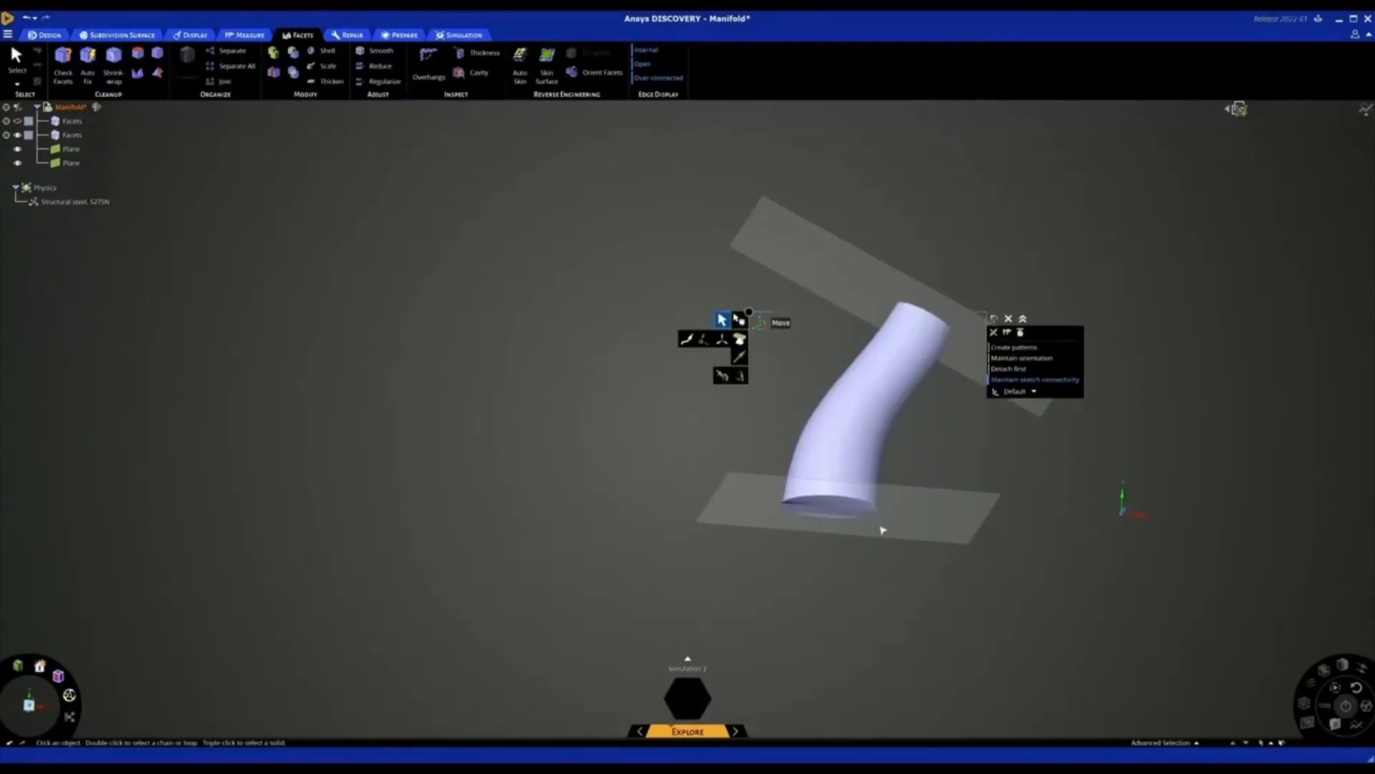
click(844, 513)
scroll(831, 530, up, 2)
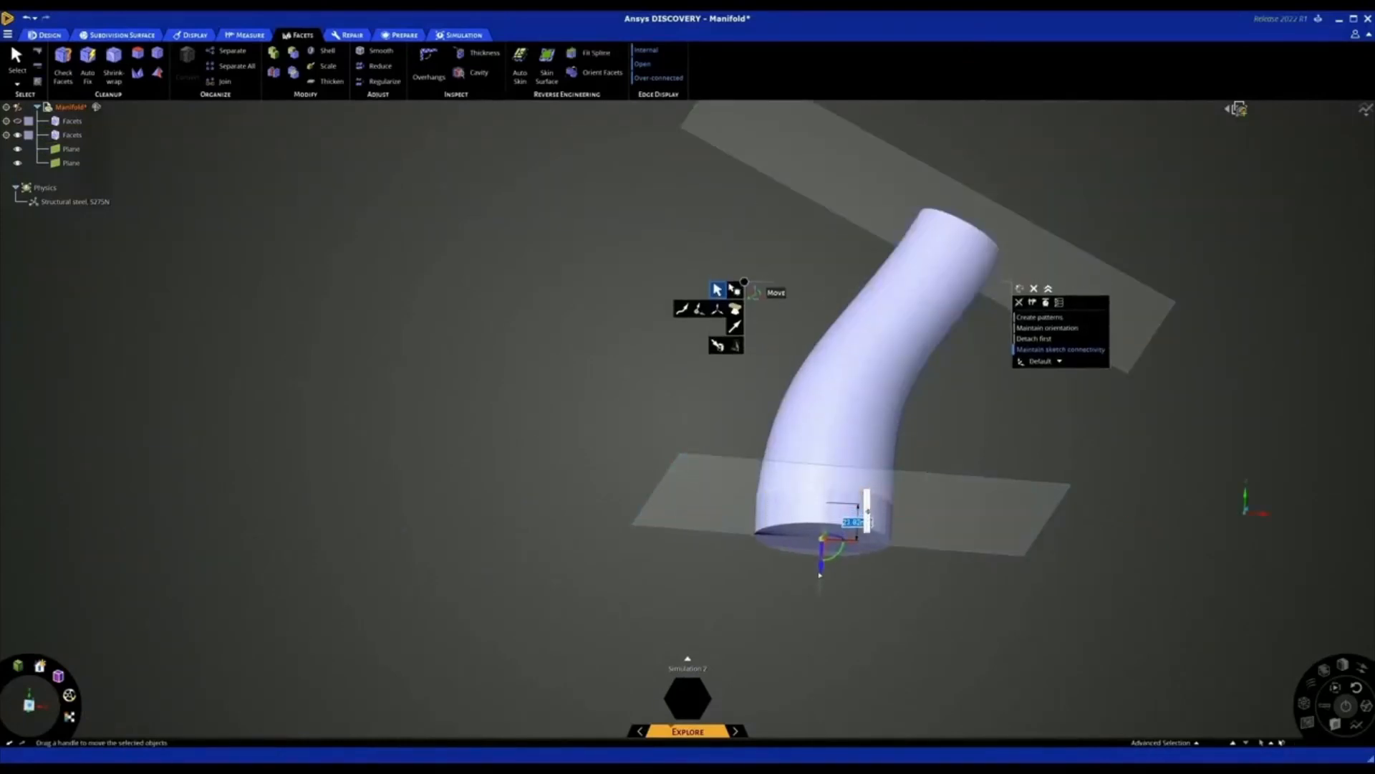
click(878, 577)
scroll(878, 577, down, 1)
middle_drag(882, 550, 913, 428)
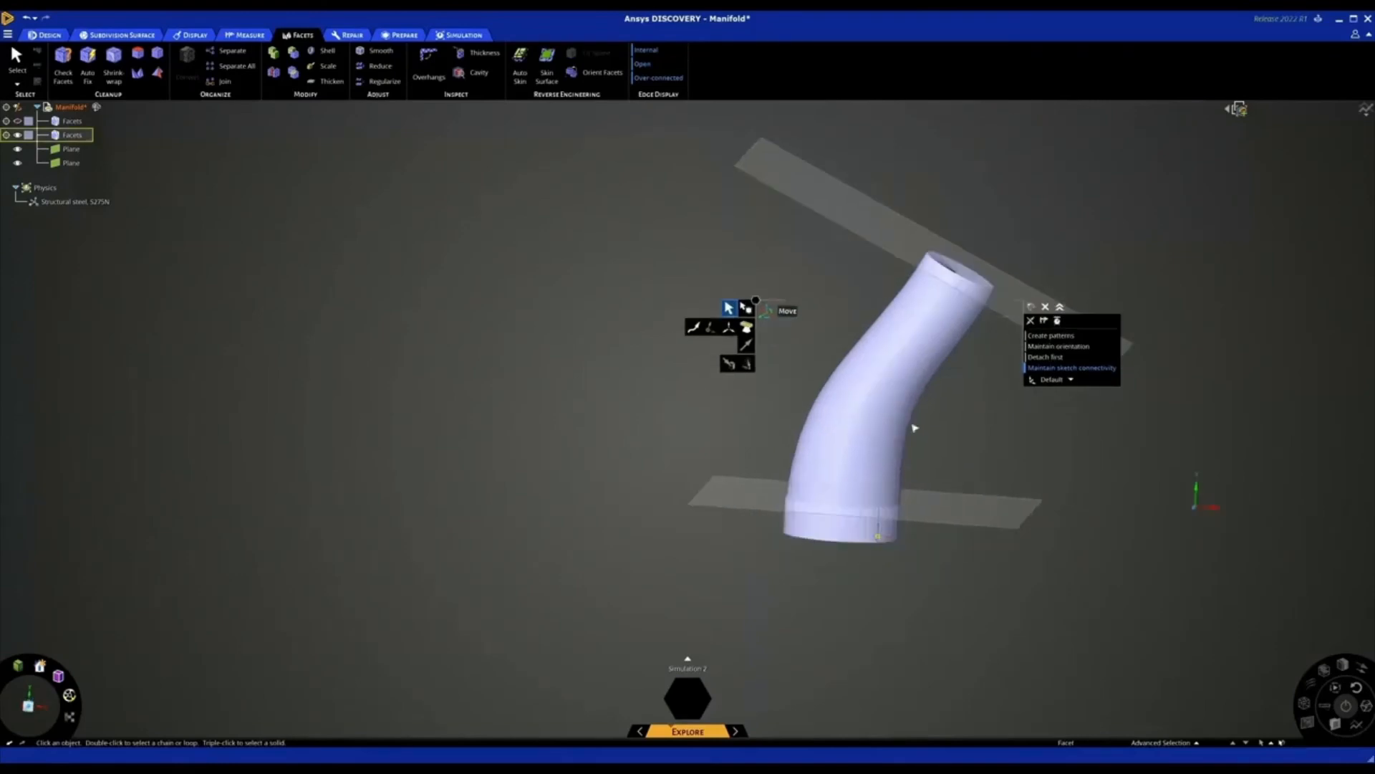
Move the upper end cap's facets outward along their normal to extend the fluid body at the top
scroll(974, 248, up, 2)
middle_drag(974, 249, 960, 279)
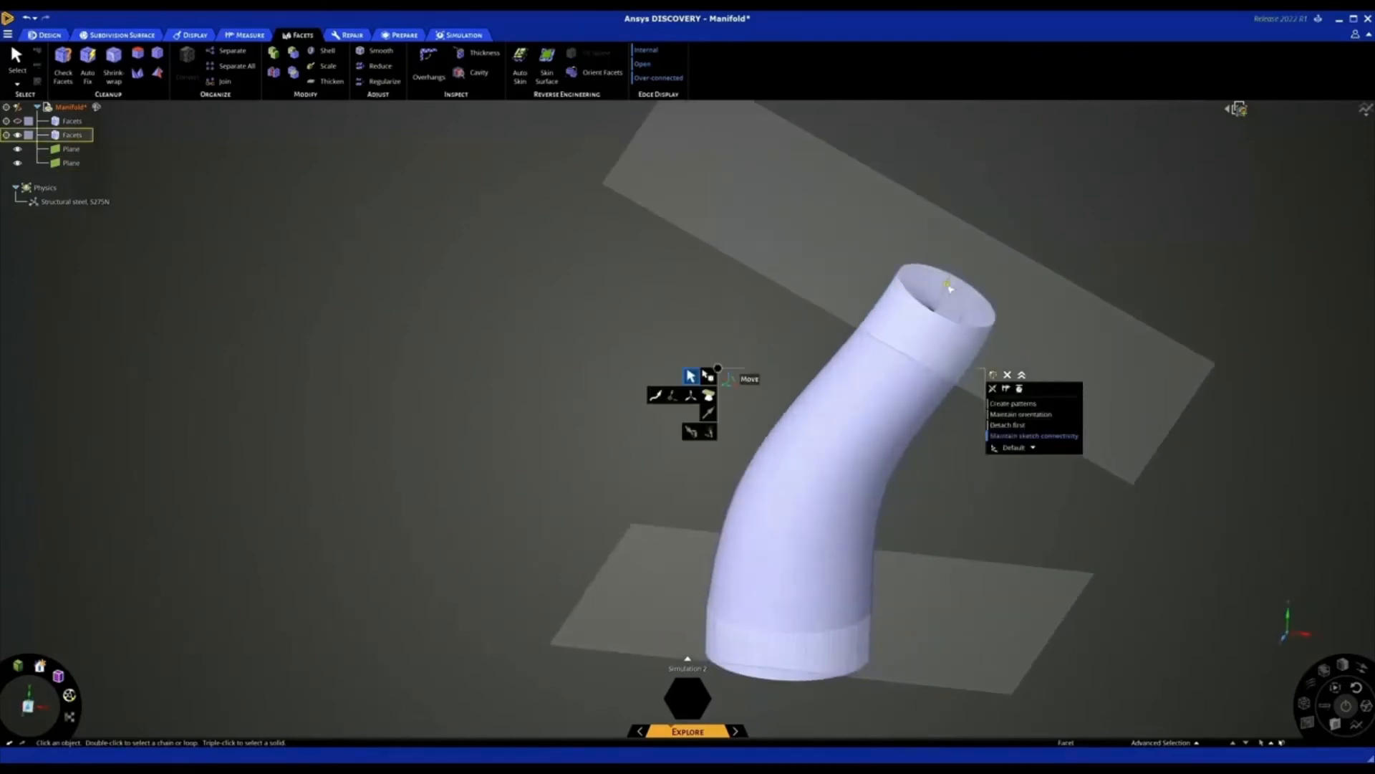
click(957, 283)
drag(964, 272, 982, 238)
click(687, 306)
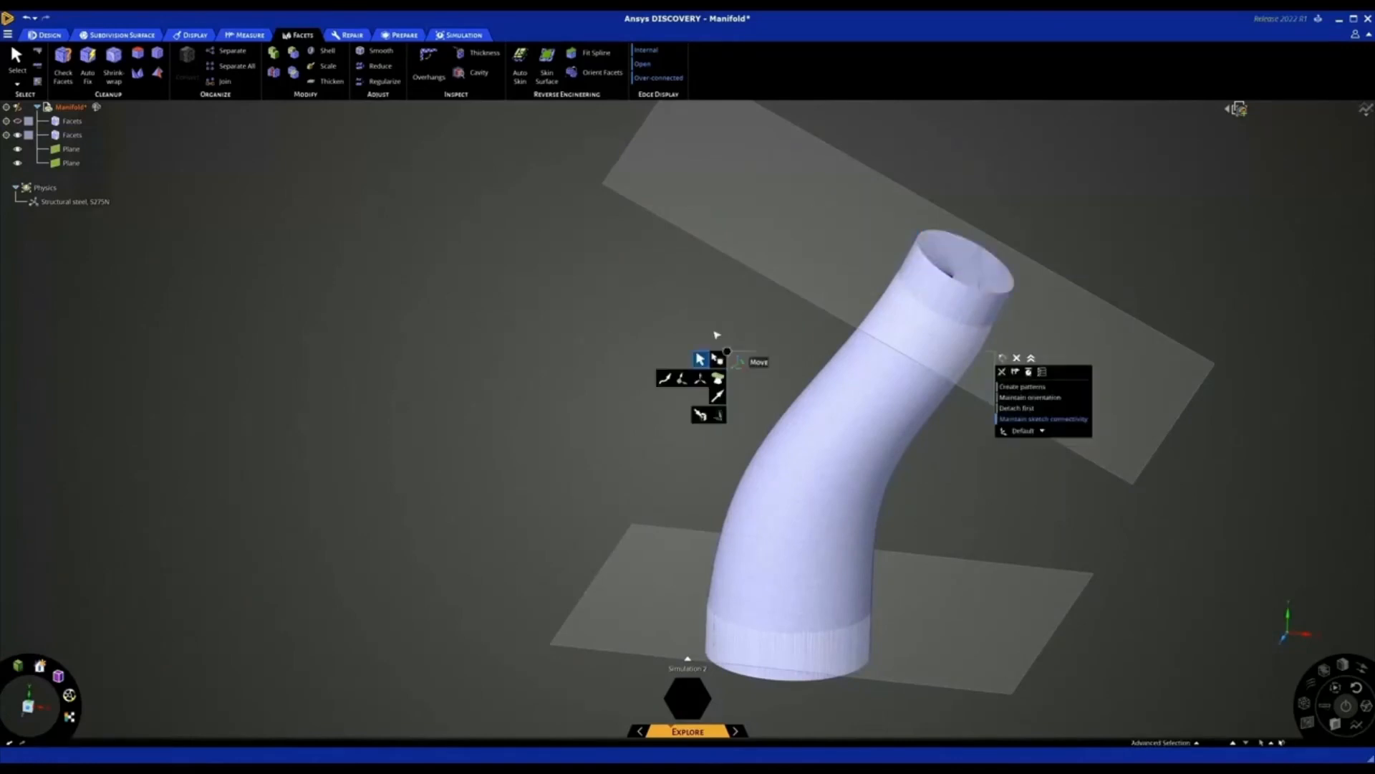
scroll(684, 308, down, 2)
middle_drag(597, 302, 607, 293)
key(Escape)
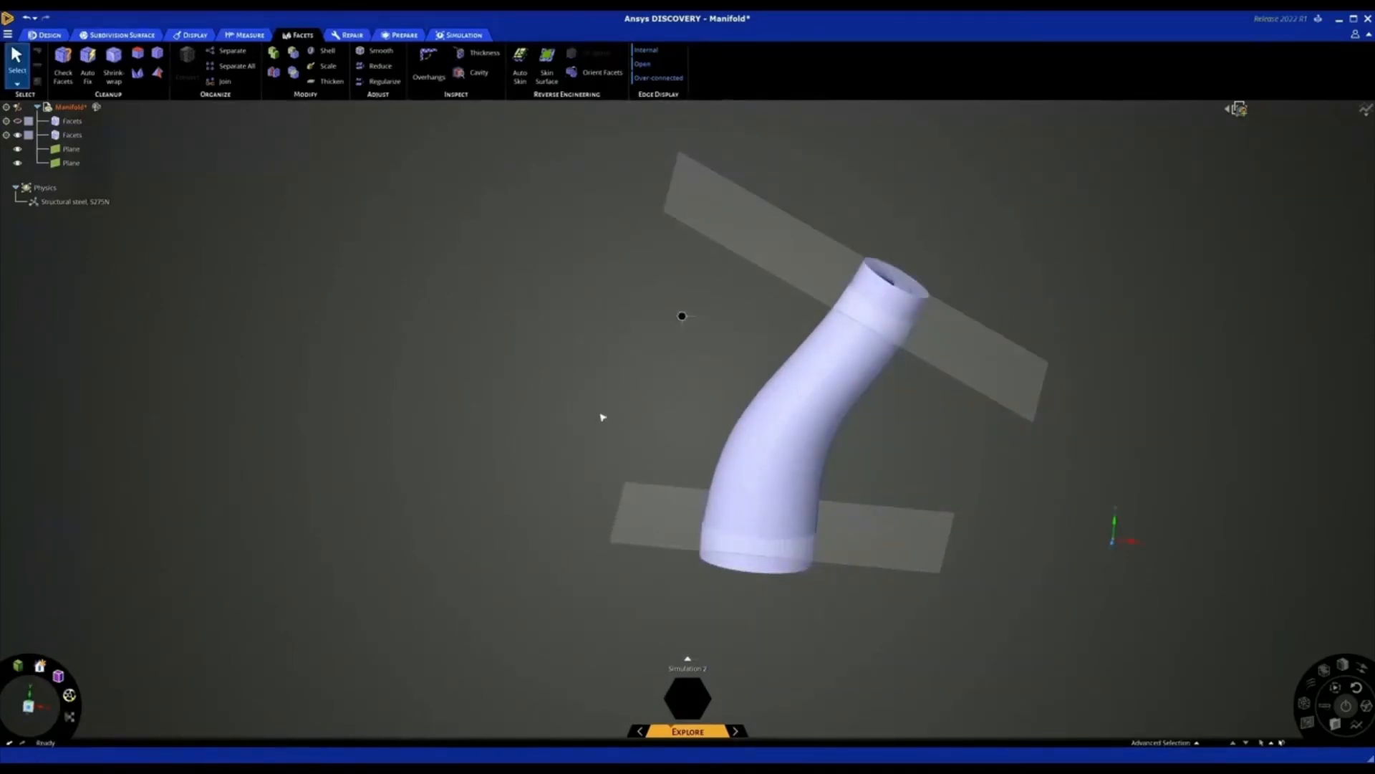
Add a facet region for the lower end cap of the fluid body
middle_drag(602, 415, 670, 506)
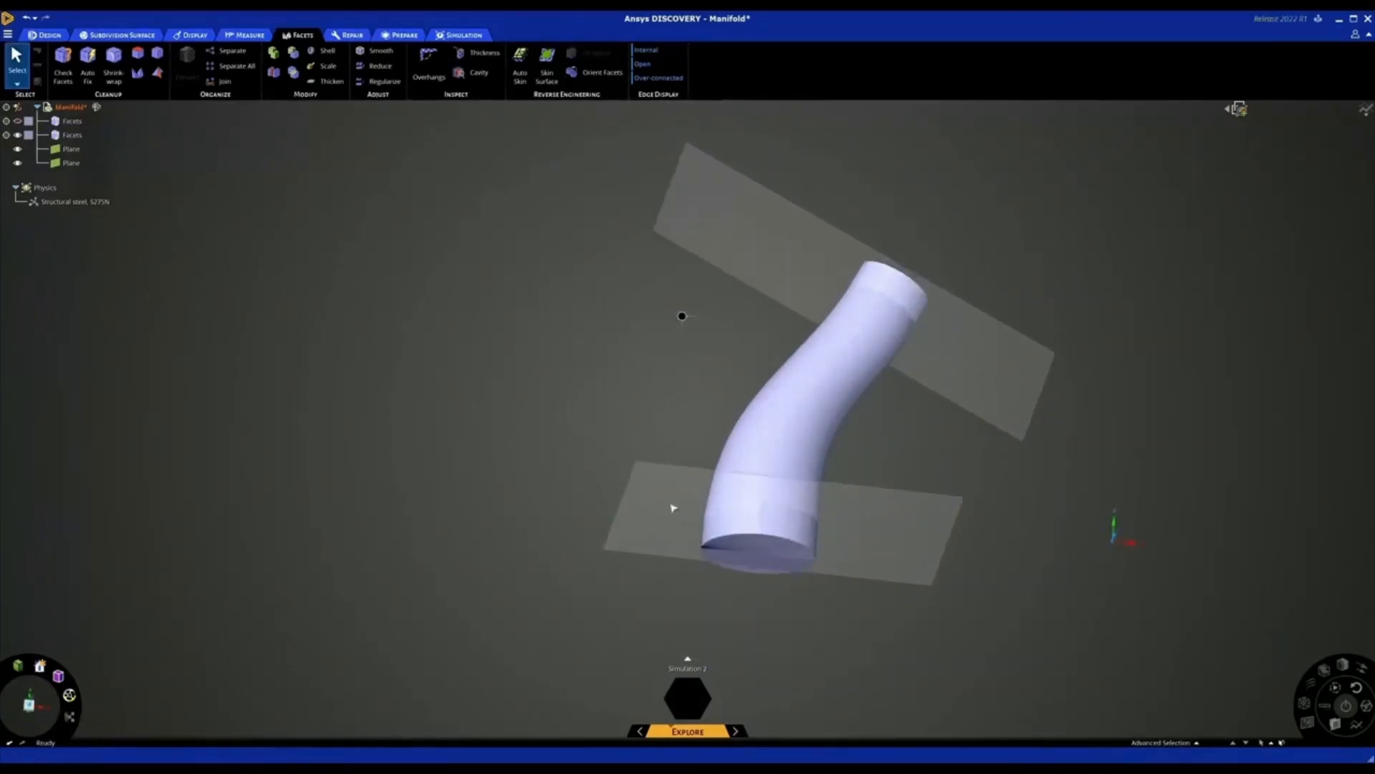
click(752, 554)
right_click(752, 552)
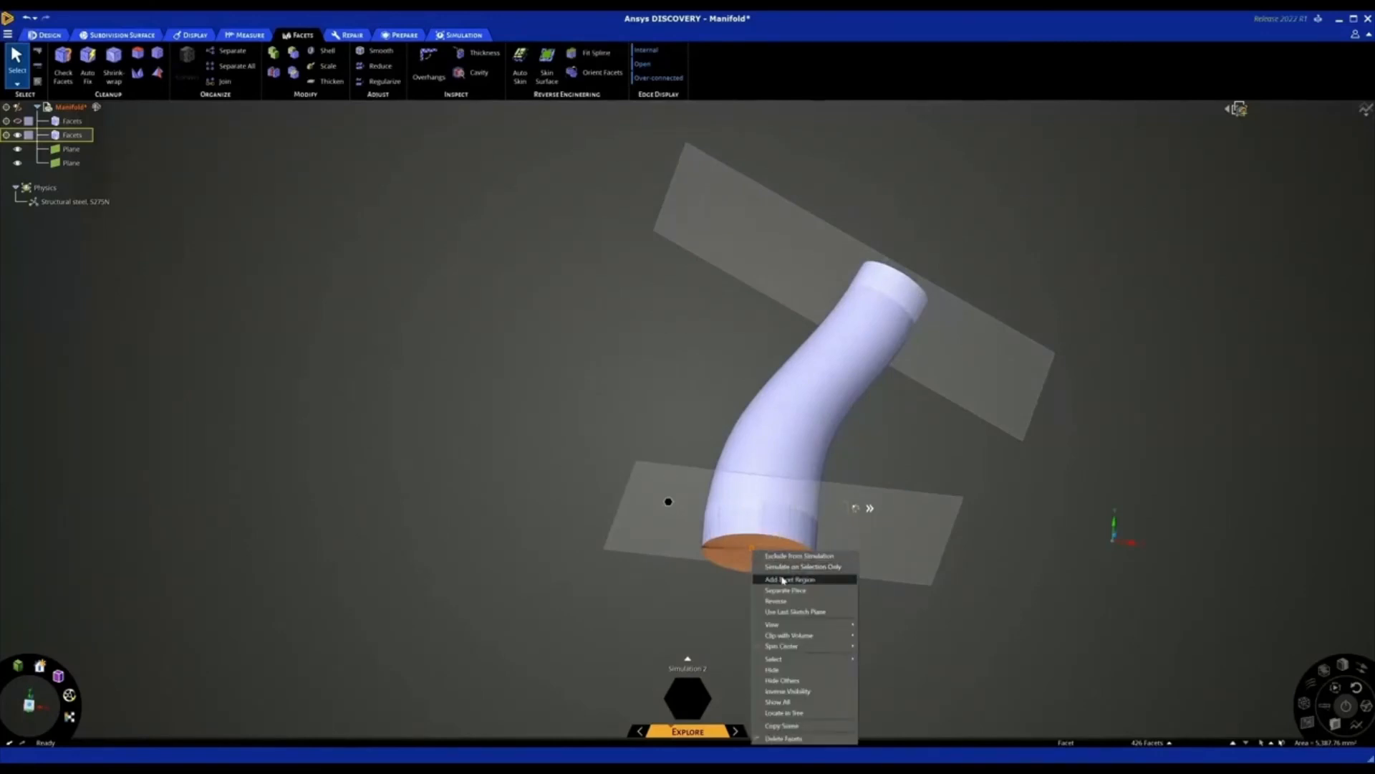
click(773, 567)
click(881, 441)
middle_drag(881, 441, 884, 350)
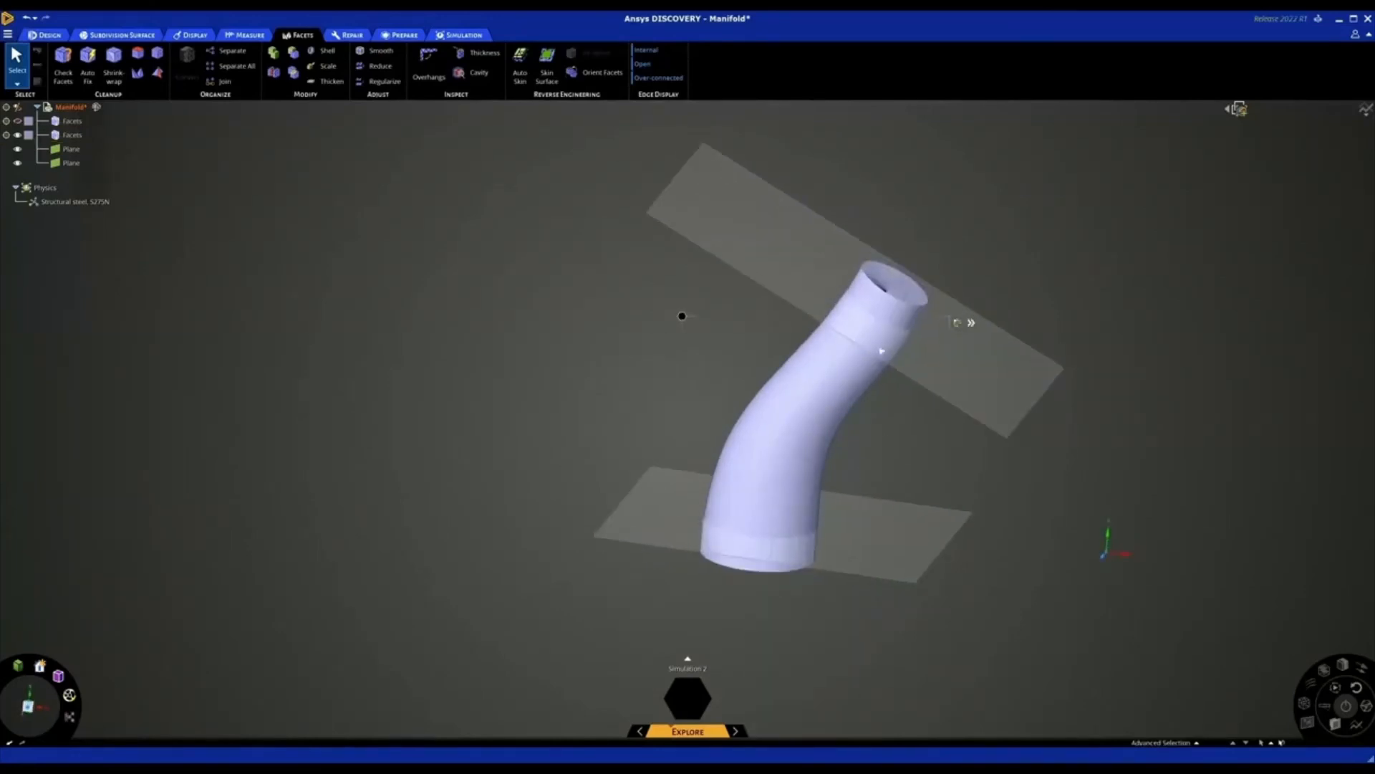
Add a facet region for the upper end cap of the fluid body
click(900, 284)
right_click(898, 282)
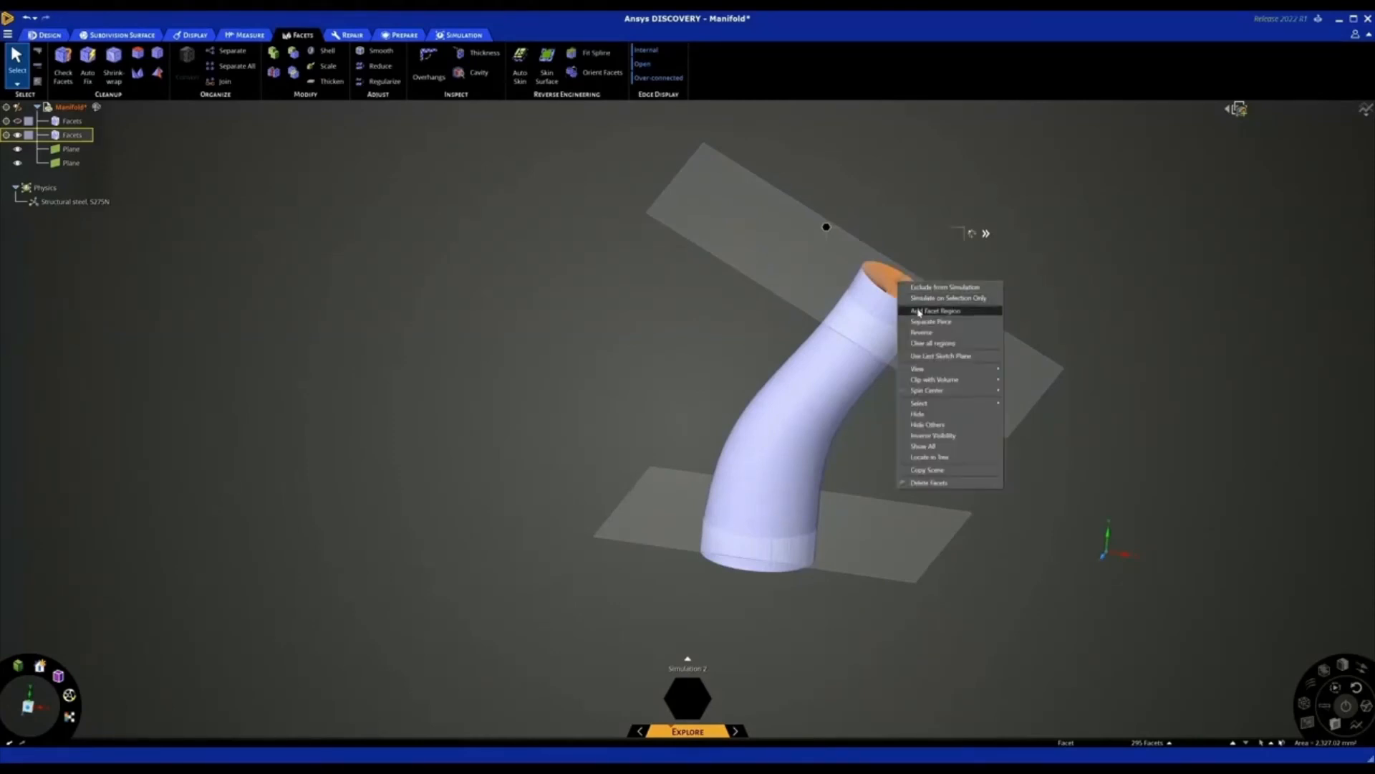
click(920, 311)
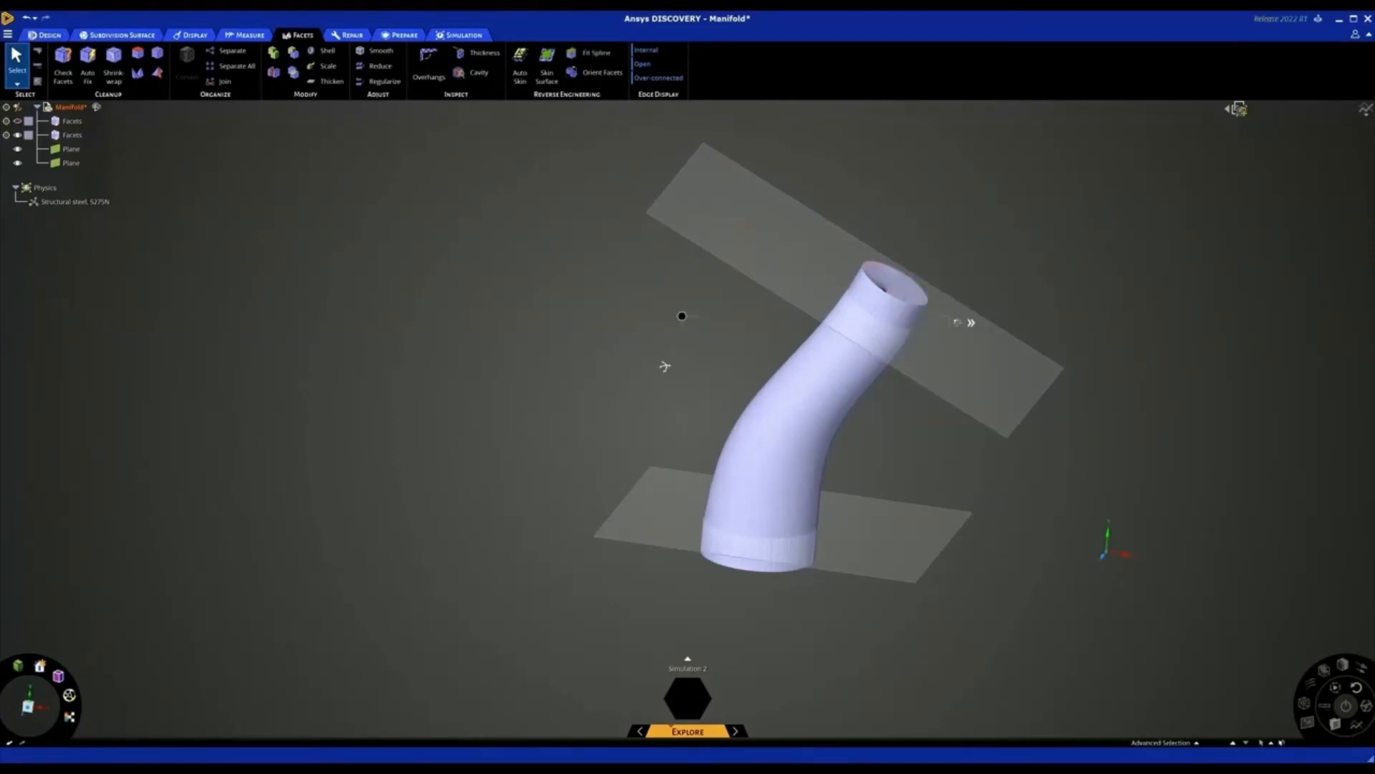
Hide both construction planes so only the extended fluid body remains in view
middle_drag(664, 365, 703, 445)
scroll(753, 571, up, 3)
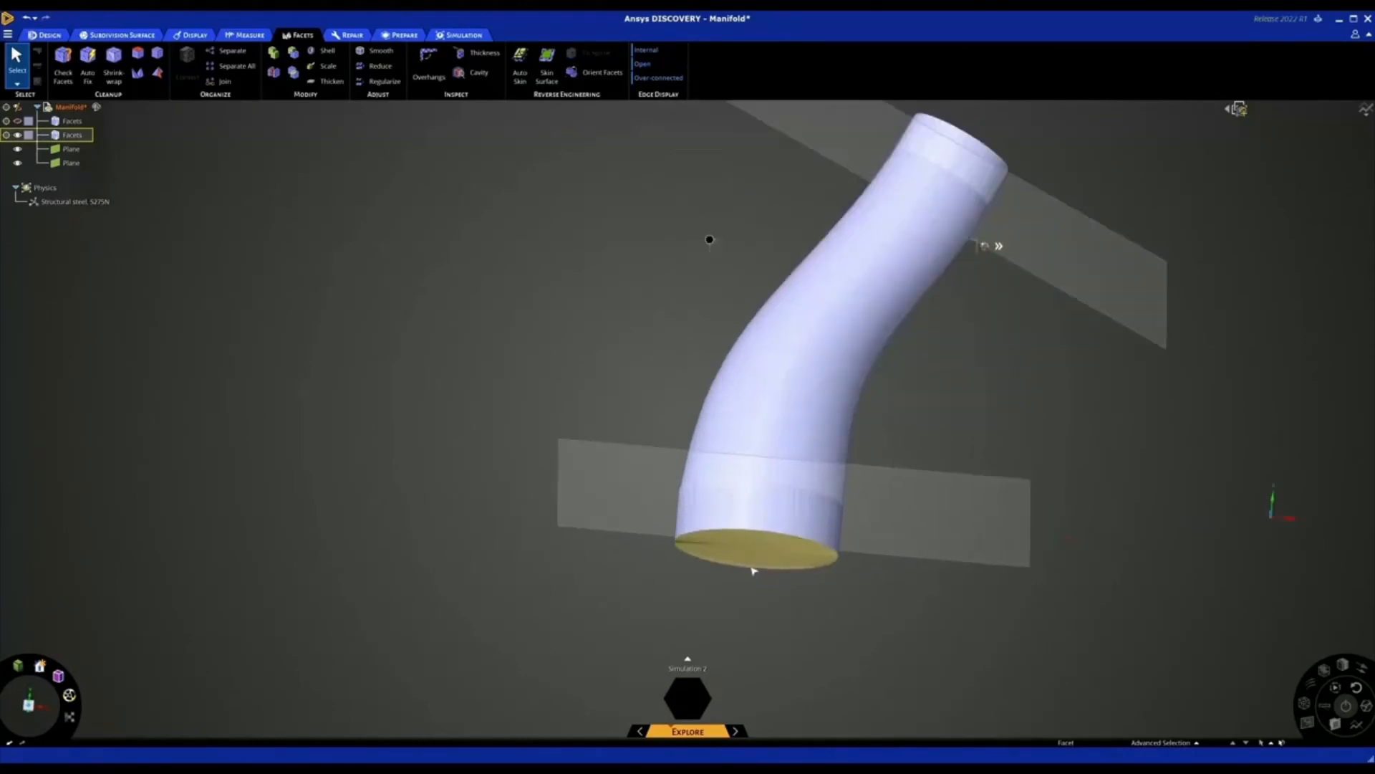
click(17, 149)
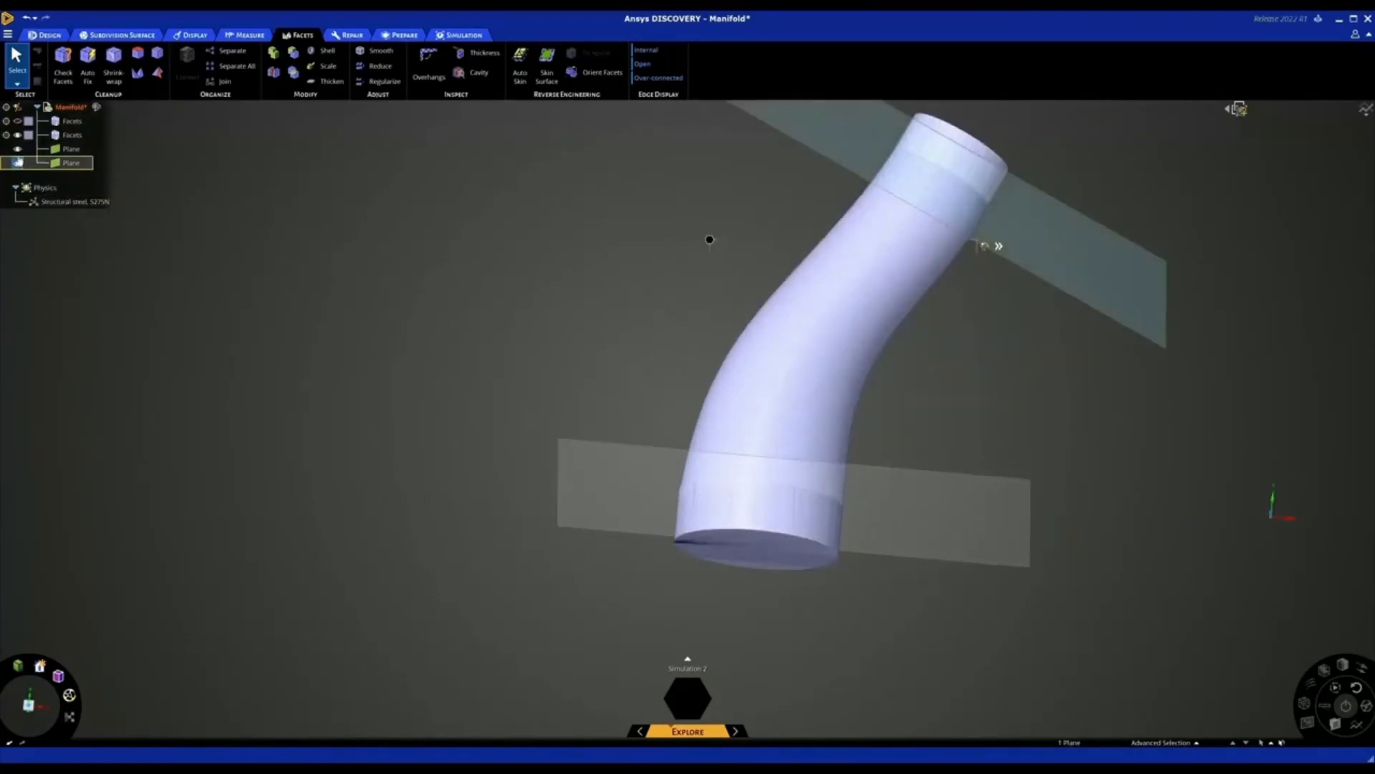
click(18, 158)
Apply a fluid flow inlet with a velocity of 1 m/s to the lower end cap's facet region
click(724, 545)
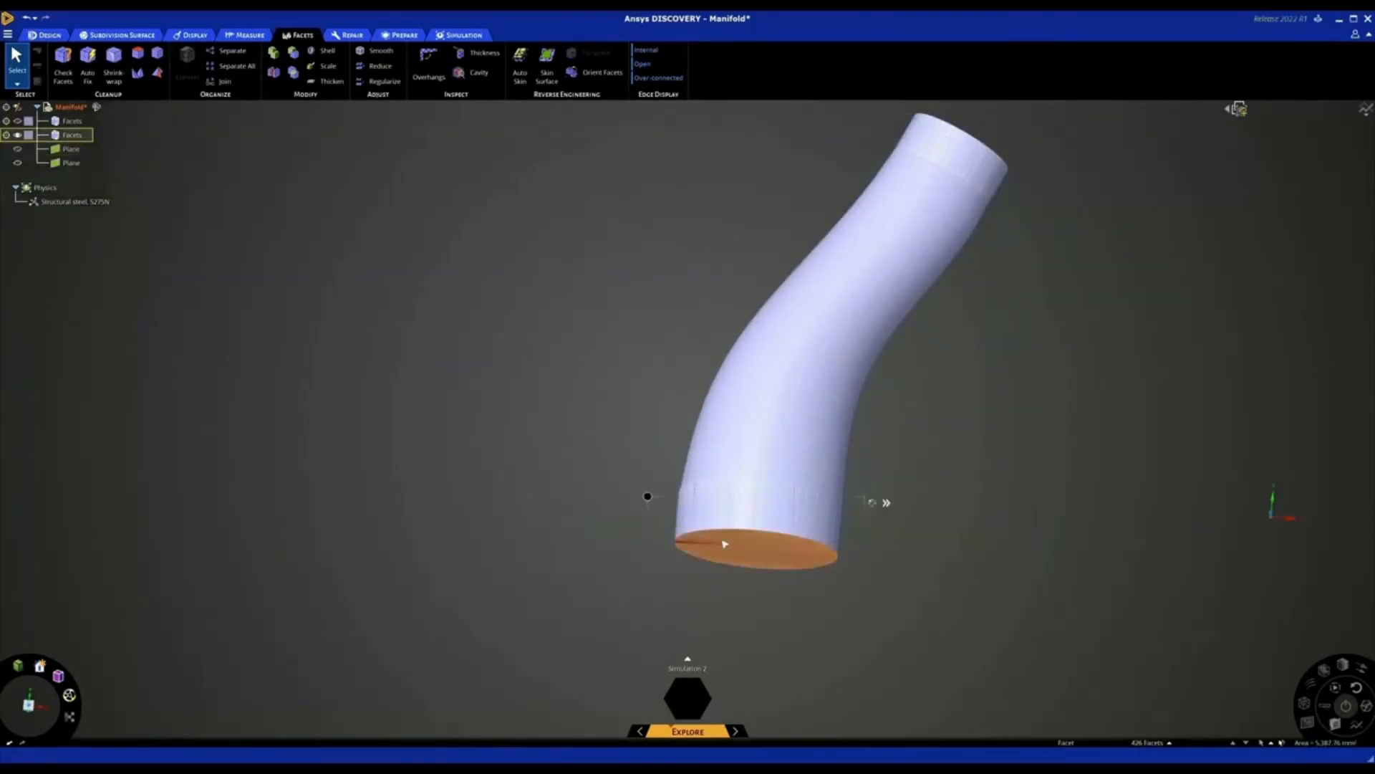
right_click(652, 500)
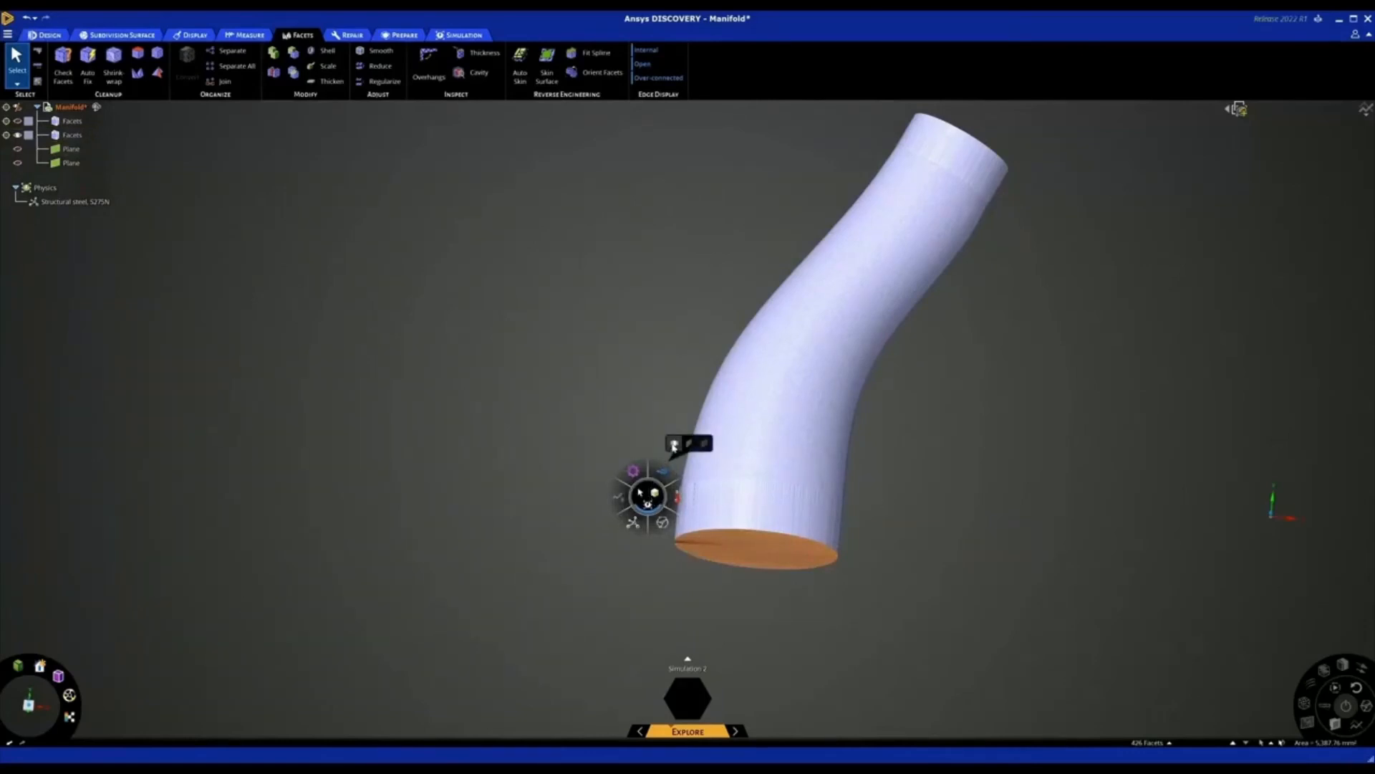
click(673, 445)
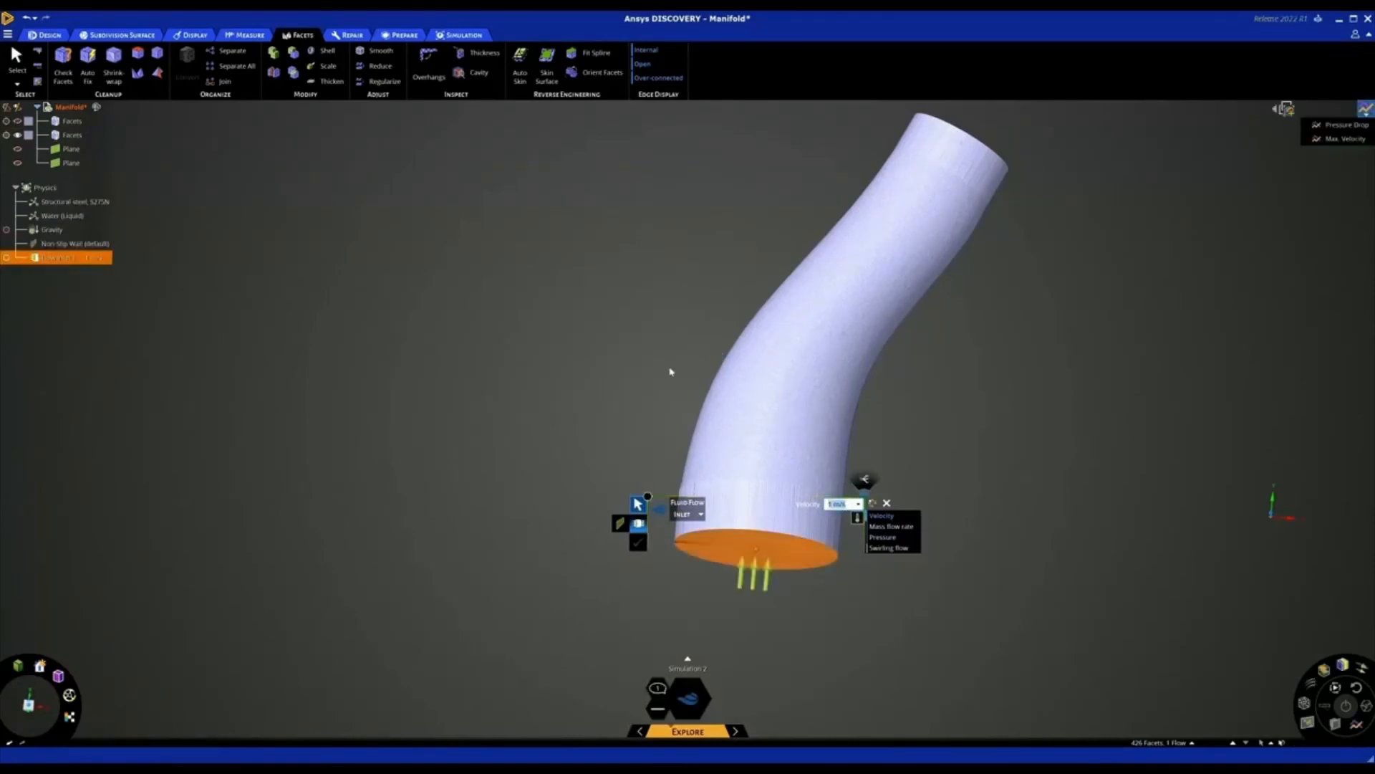
Apply a fluid flow outlet with a pressure of 0 Pa to the upper end cap's facet region
scroll(669, 372, down, 3)
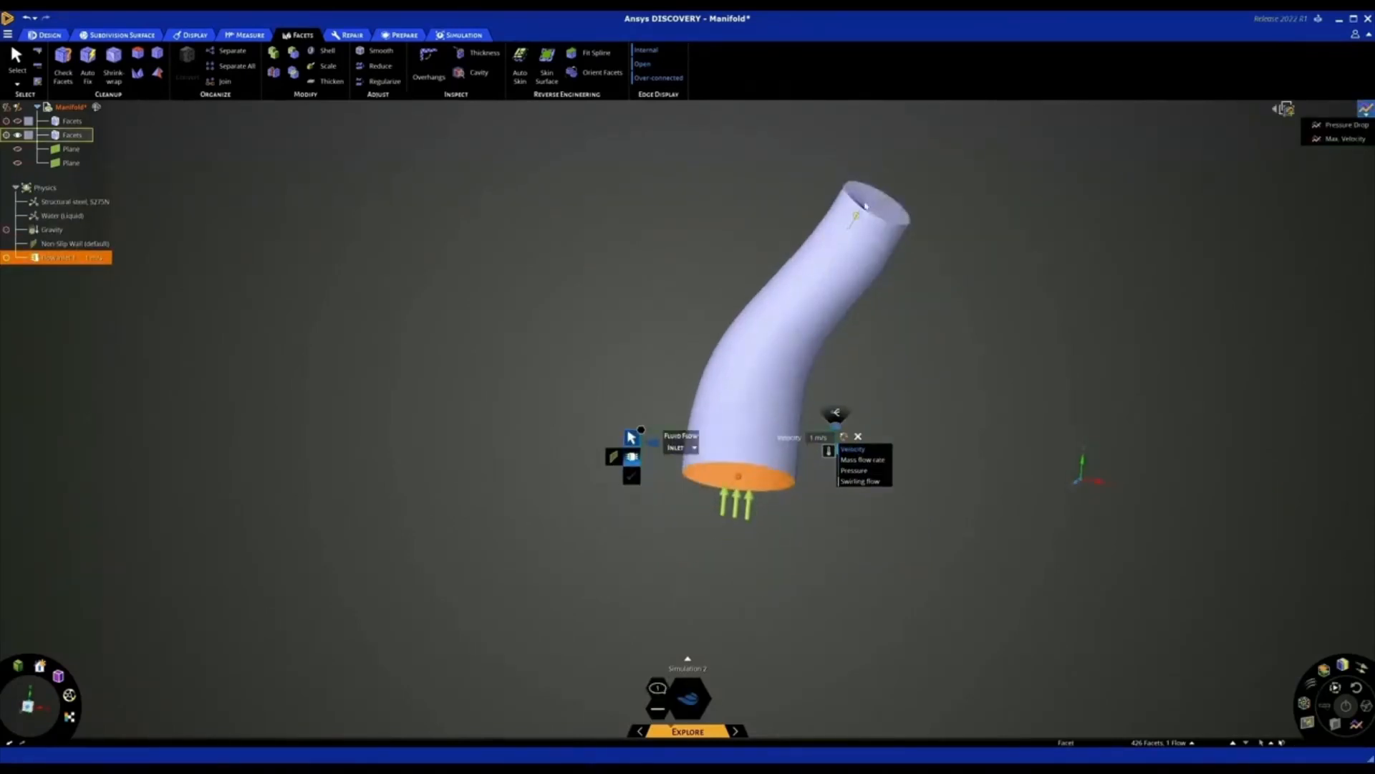
click(858, 215)
click(860, 166)
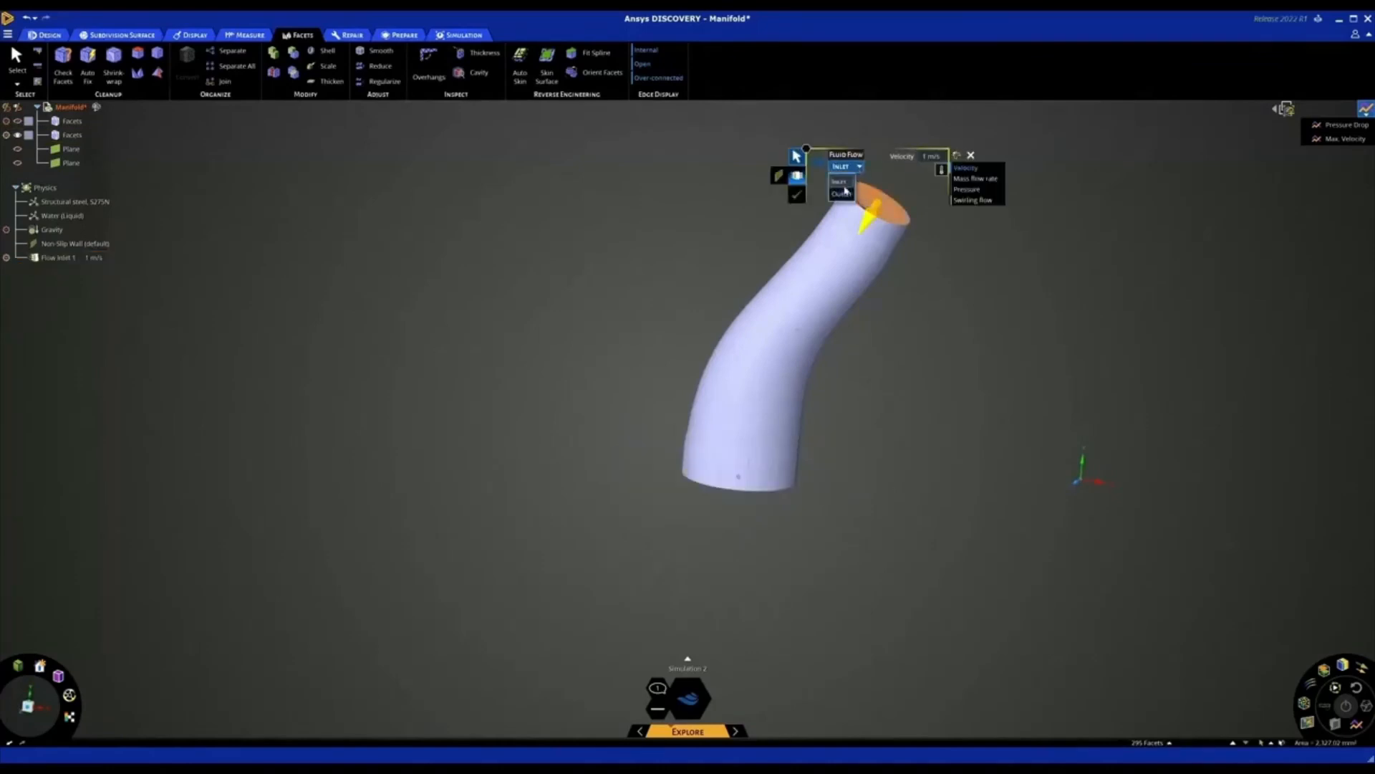
click(844, 193)
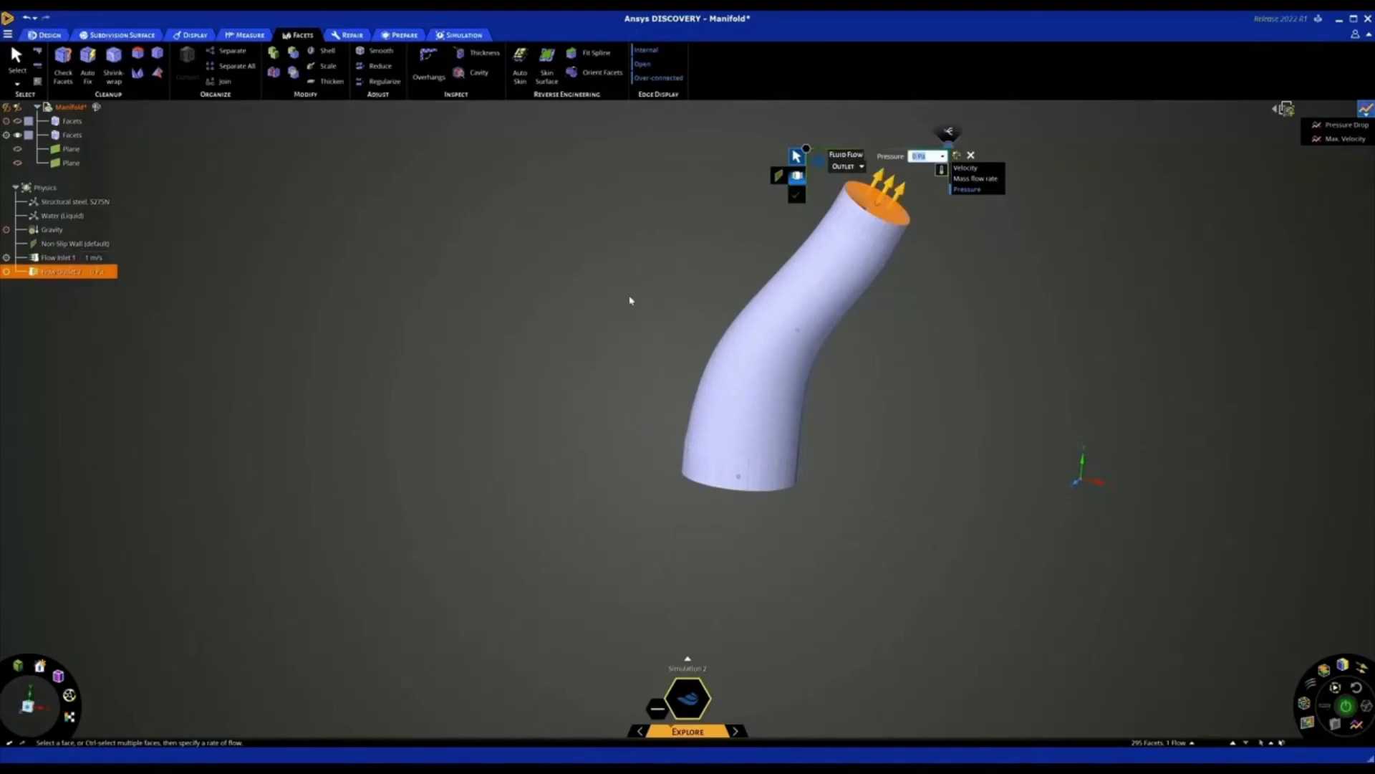
click(634, 328)
key(Escape)
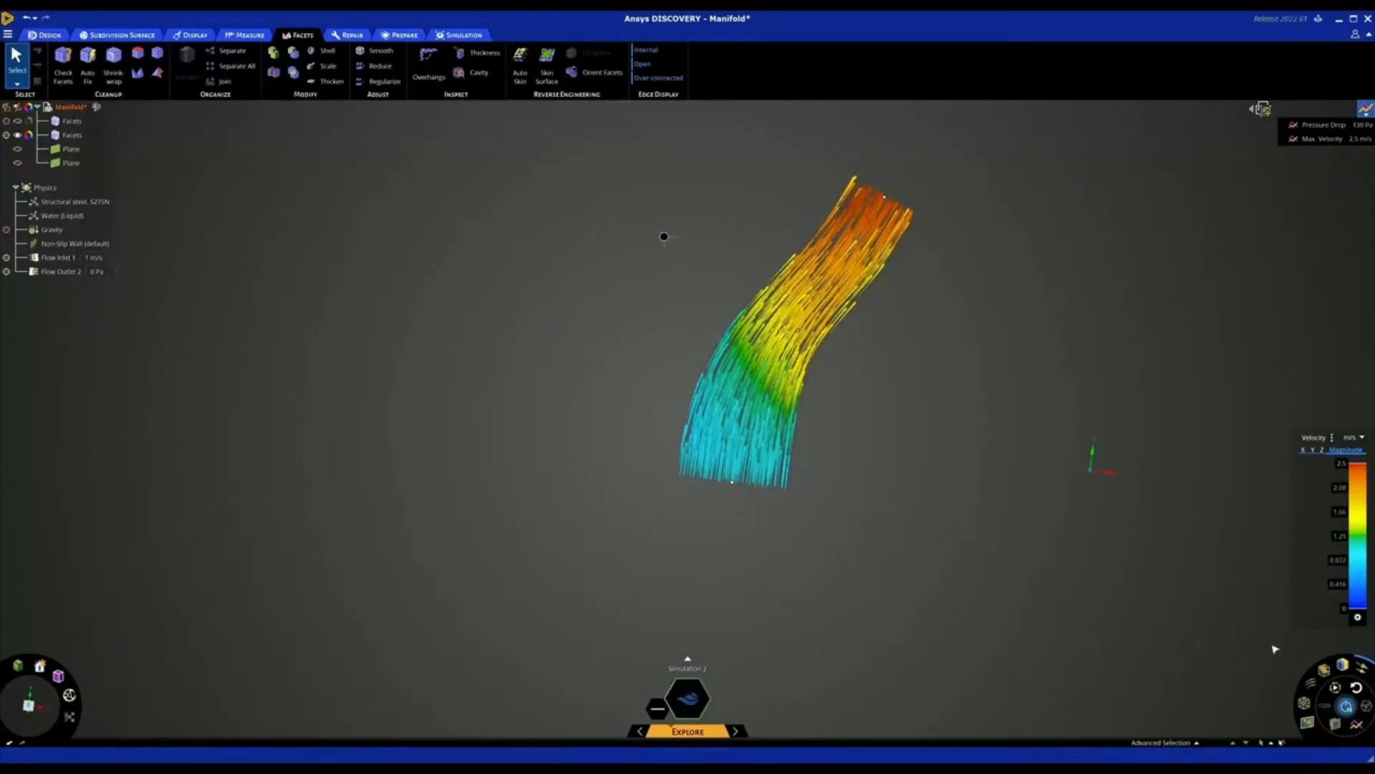
Display the velocity results as contours, comparing the All Bodies location with All Faces
mouse_move(1360, 669)
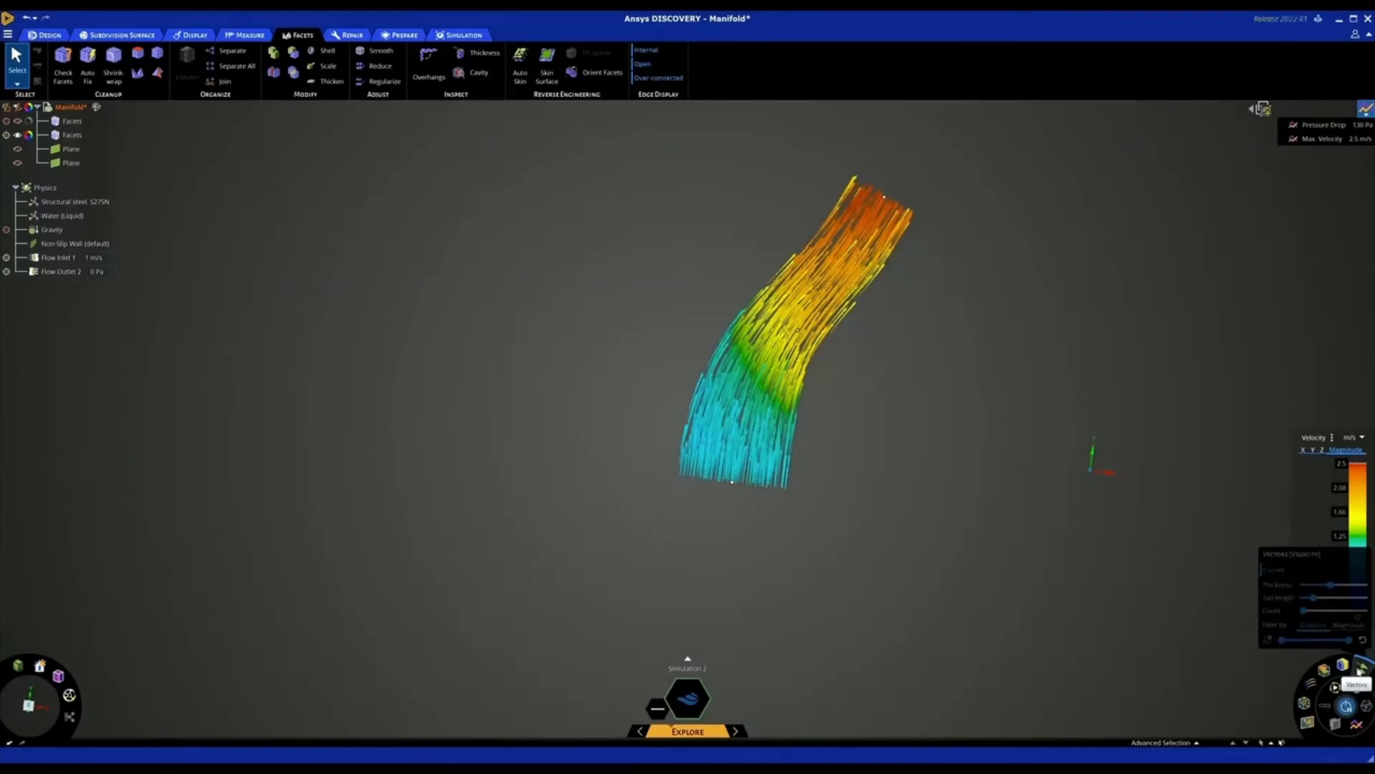
click(1342, 664)
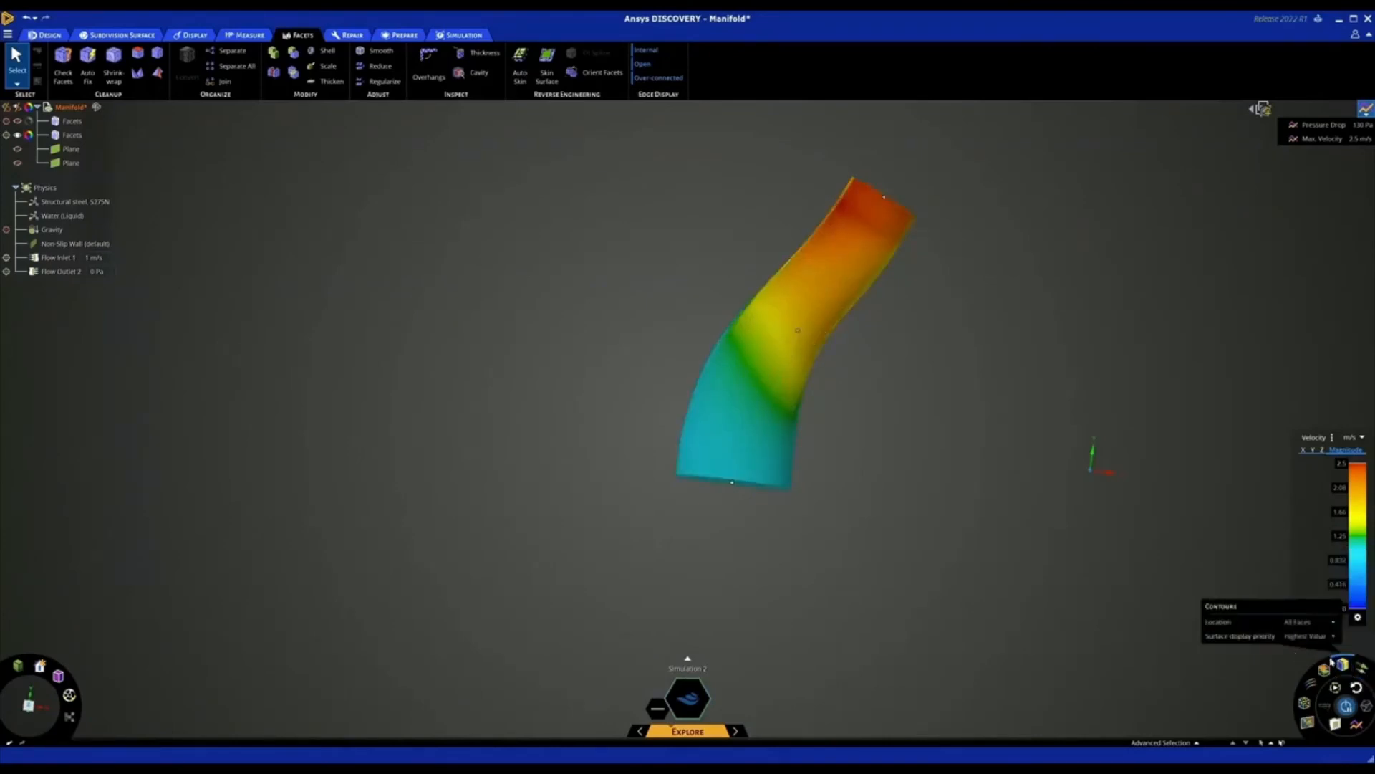
click(1309, 622)
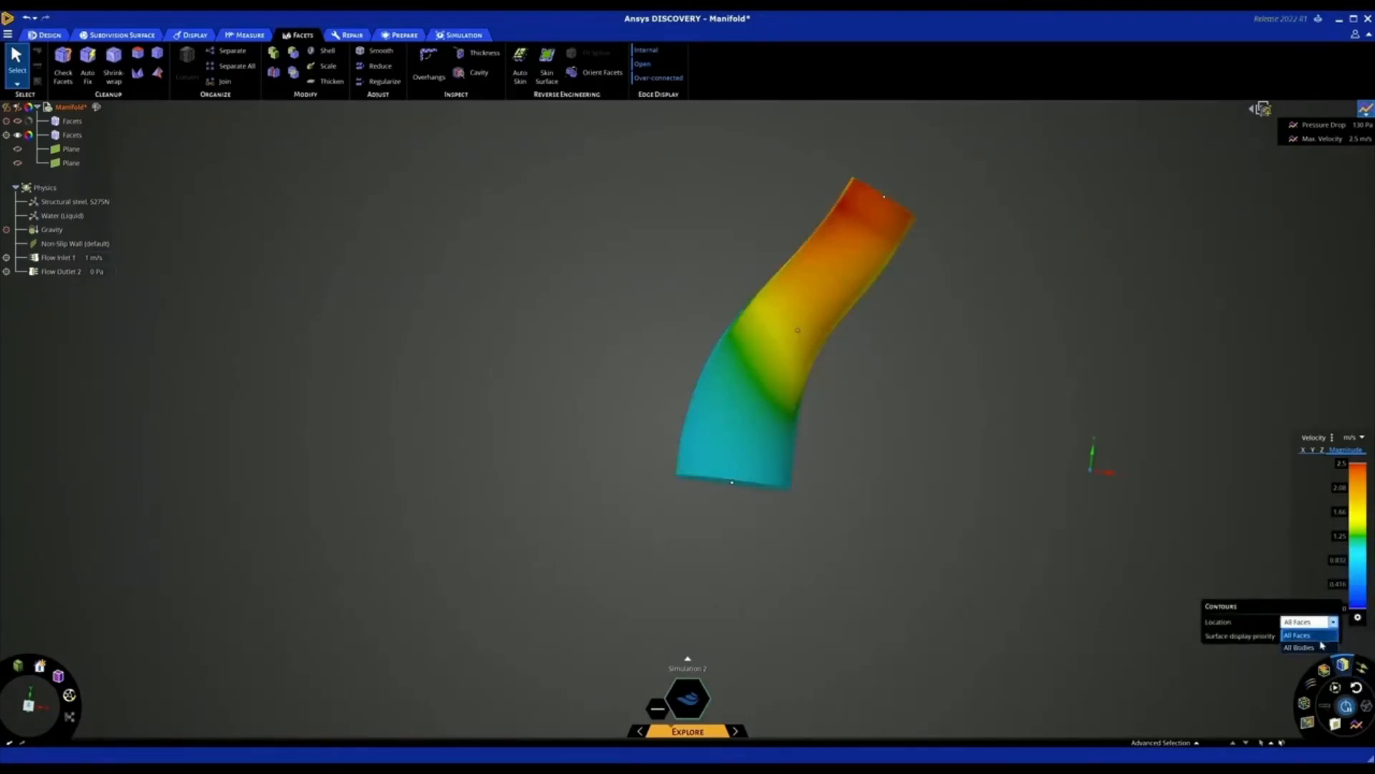
click(1322, 646)
click(1333, 635)
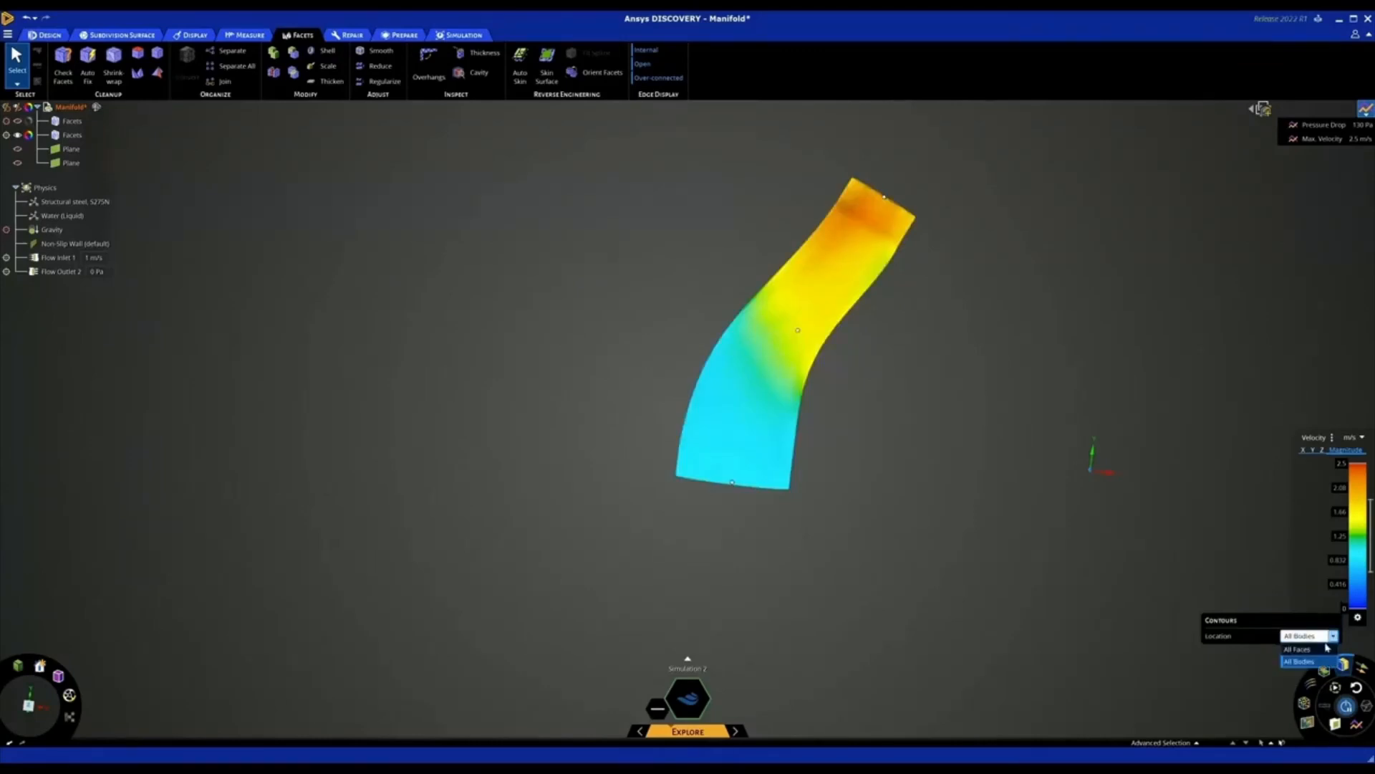
click(1327, 648)
Replace the velocity contours with a particle display and inspect the flow through the passage up close
click(1305, 703)
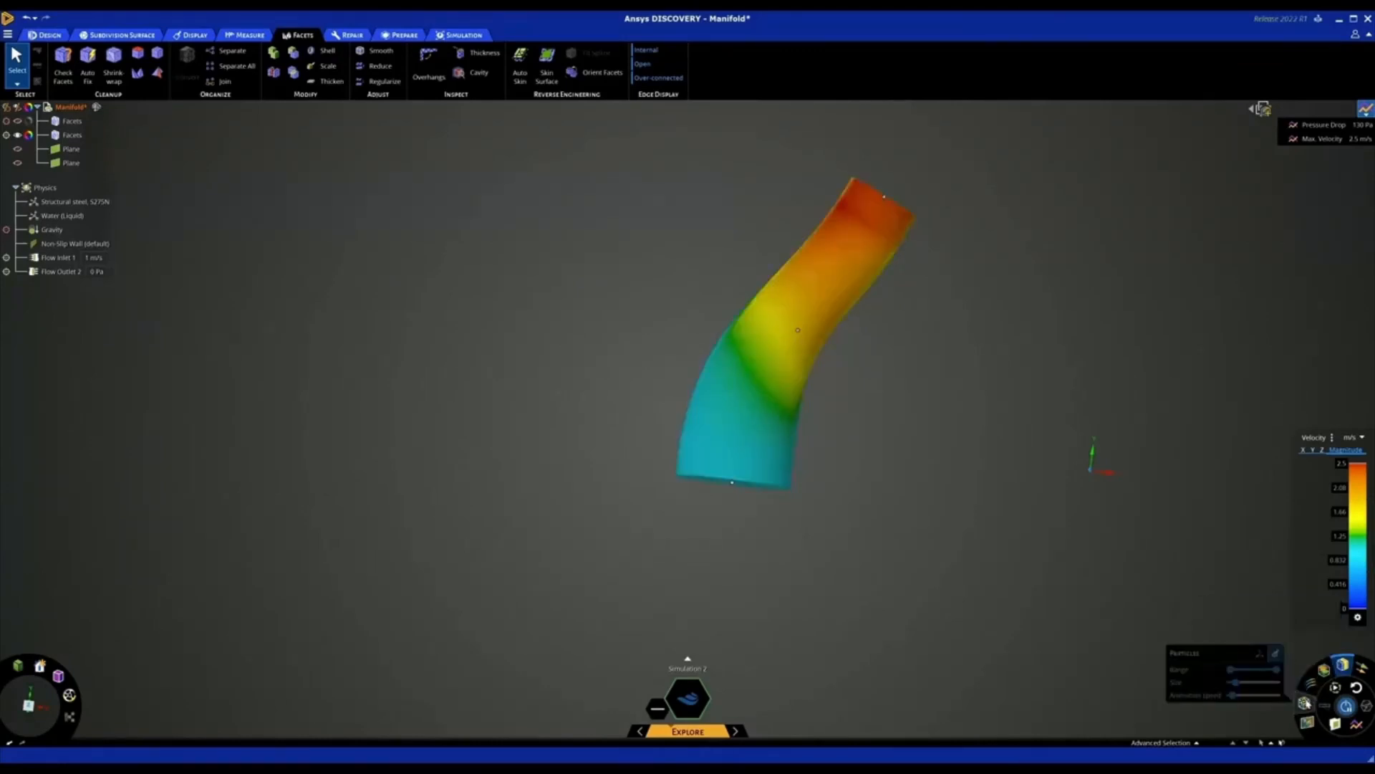
click(1306, 704)
click(1345, 668)
middle_drag(997, 499, 985, 498)
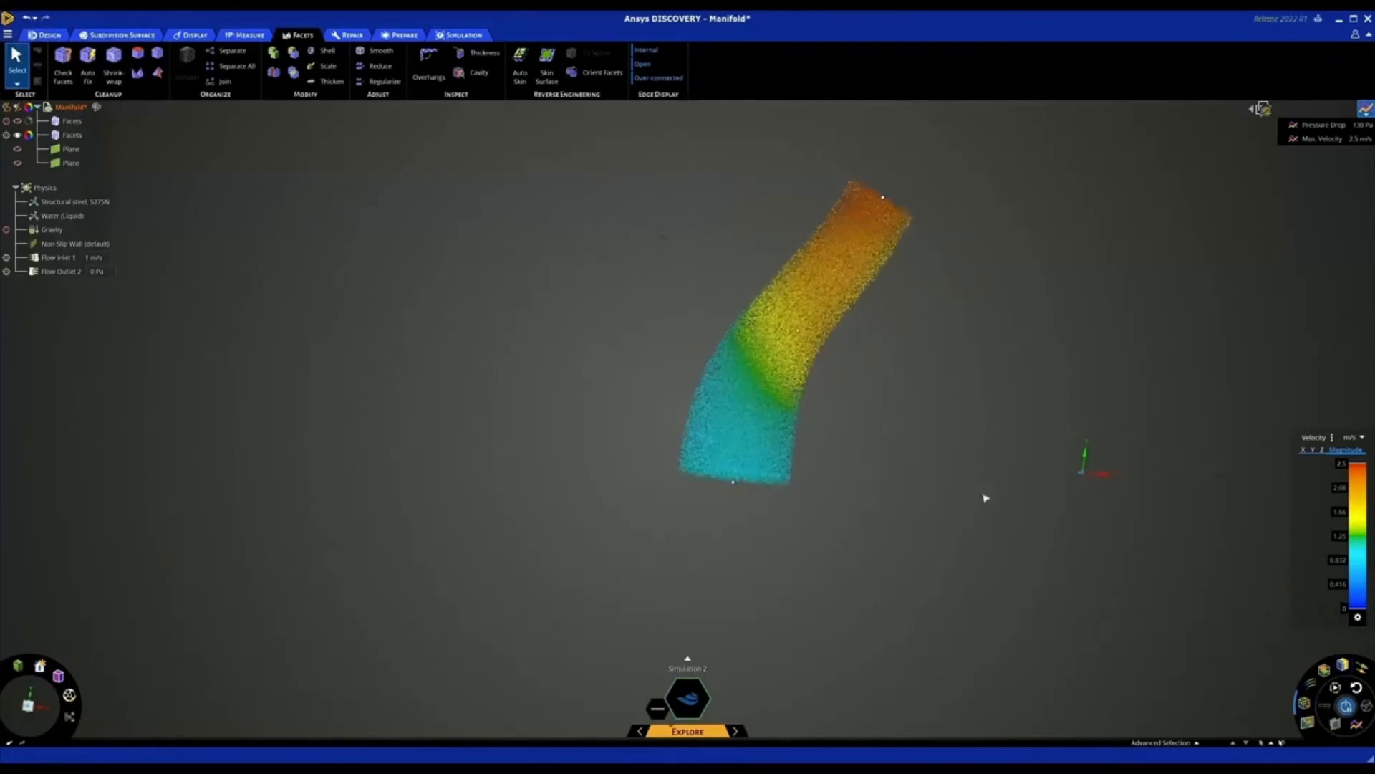
scroll(735, 372, up, 5)
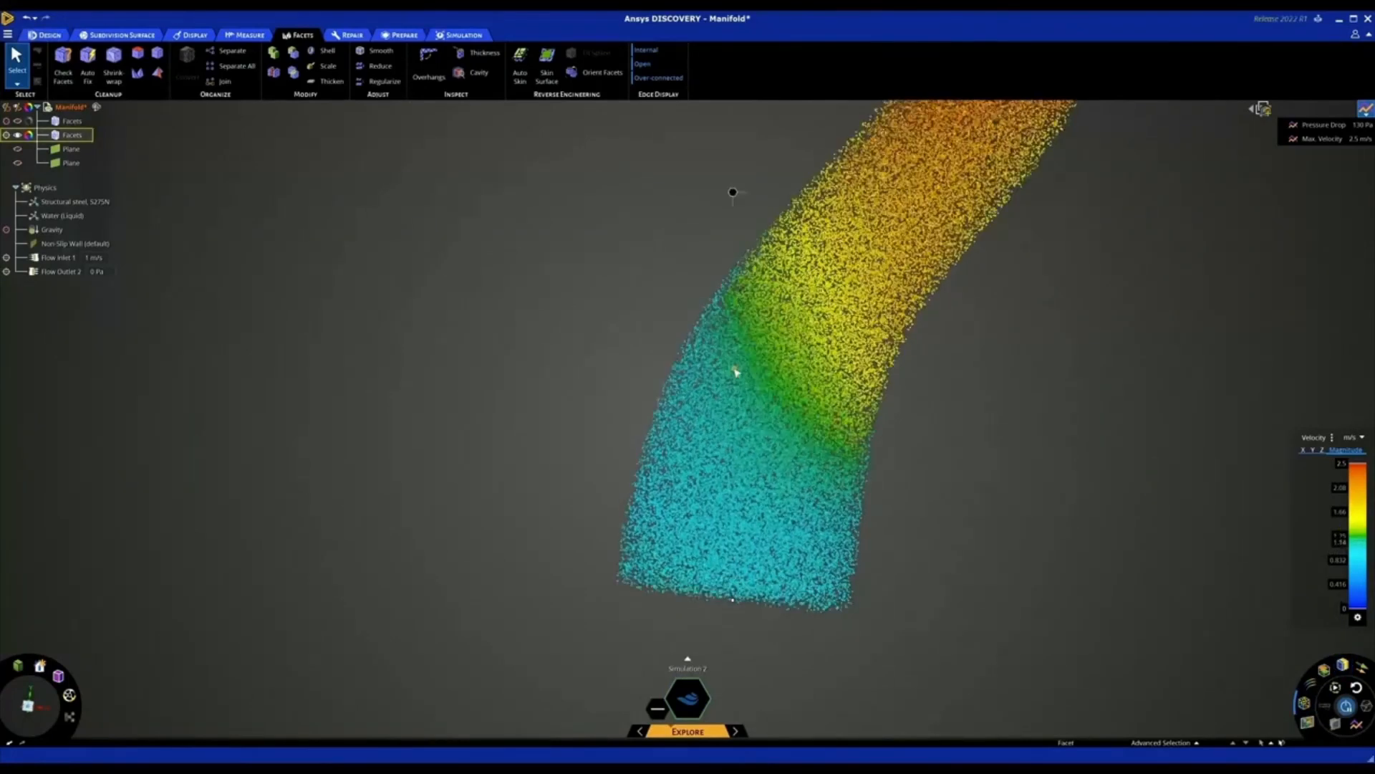
scroll(735, 371, down, 3)
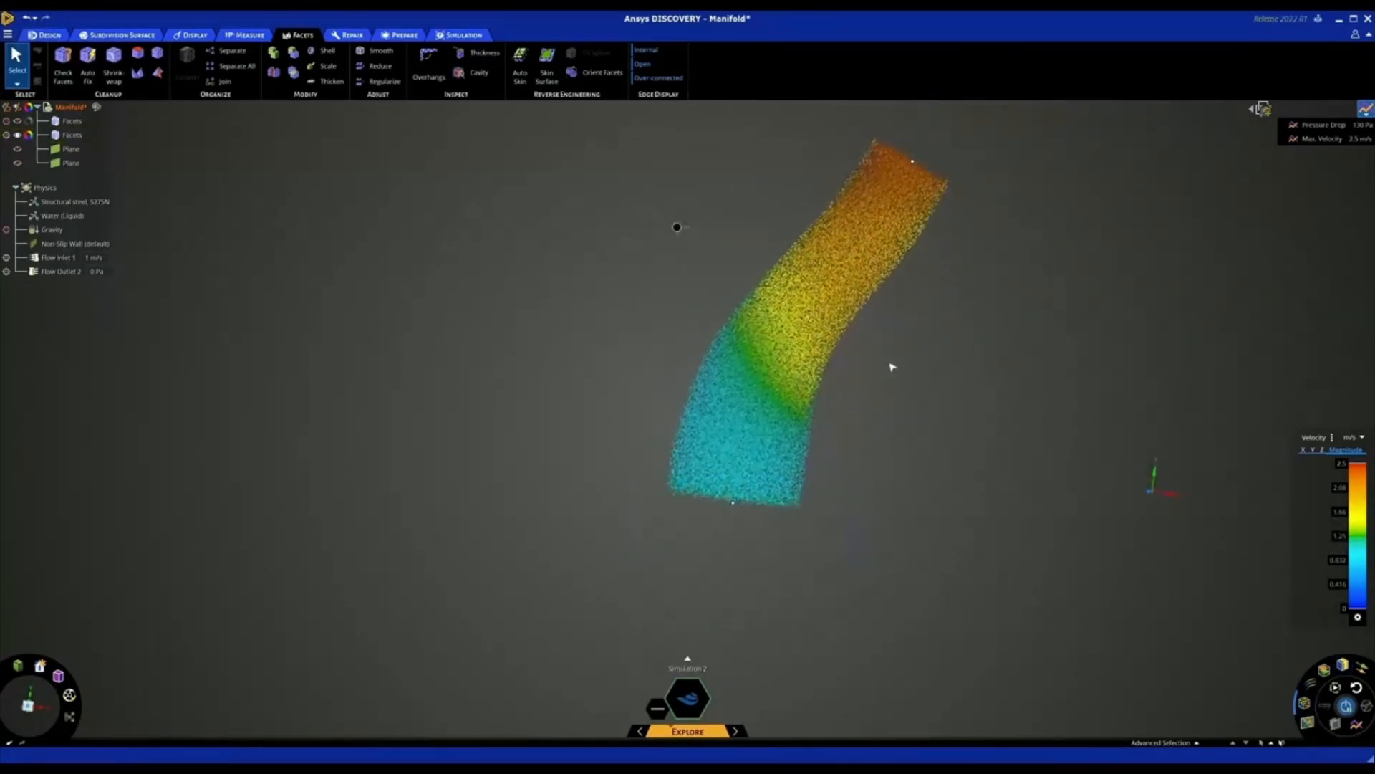
Replace the particles with a velocity cross-section plane and rotate it to cut lengthwise through the passage
click(1305, 703)
click(1307, 722)
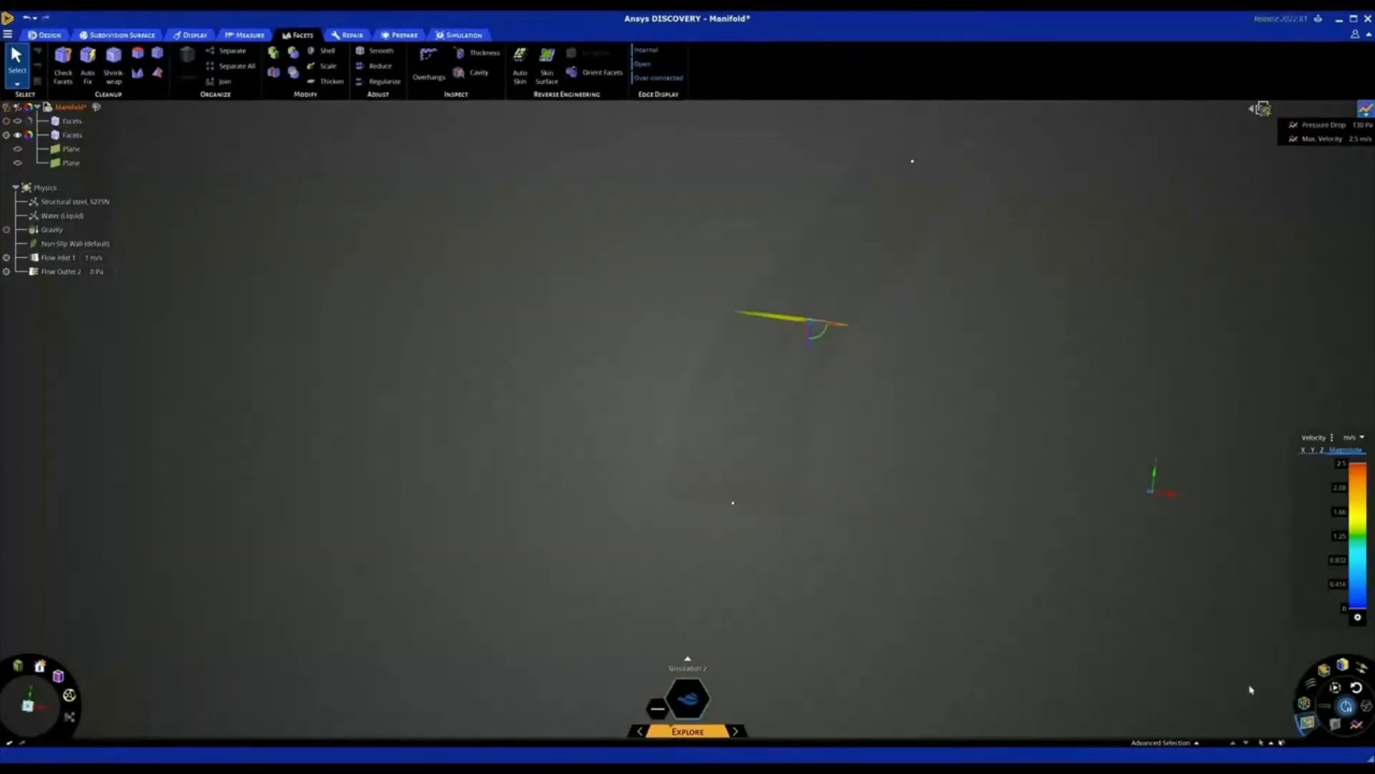
middle_drag(877, 343, 876, 401)
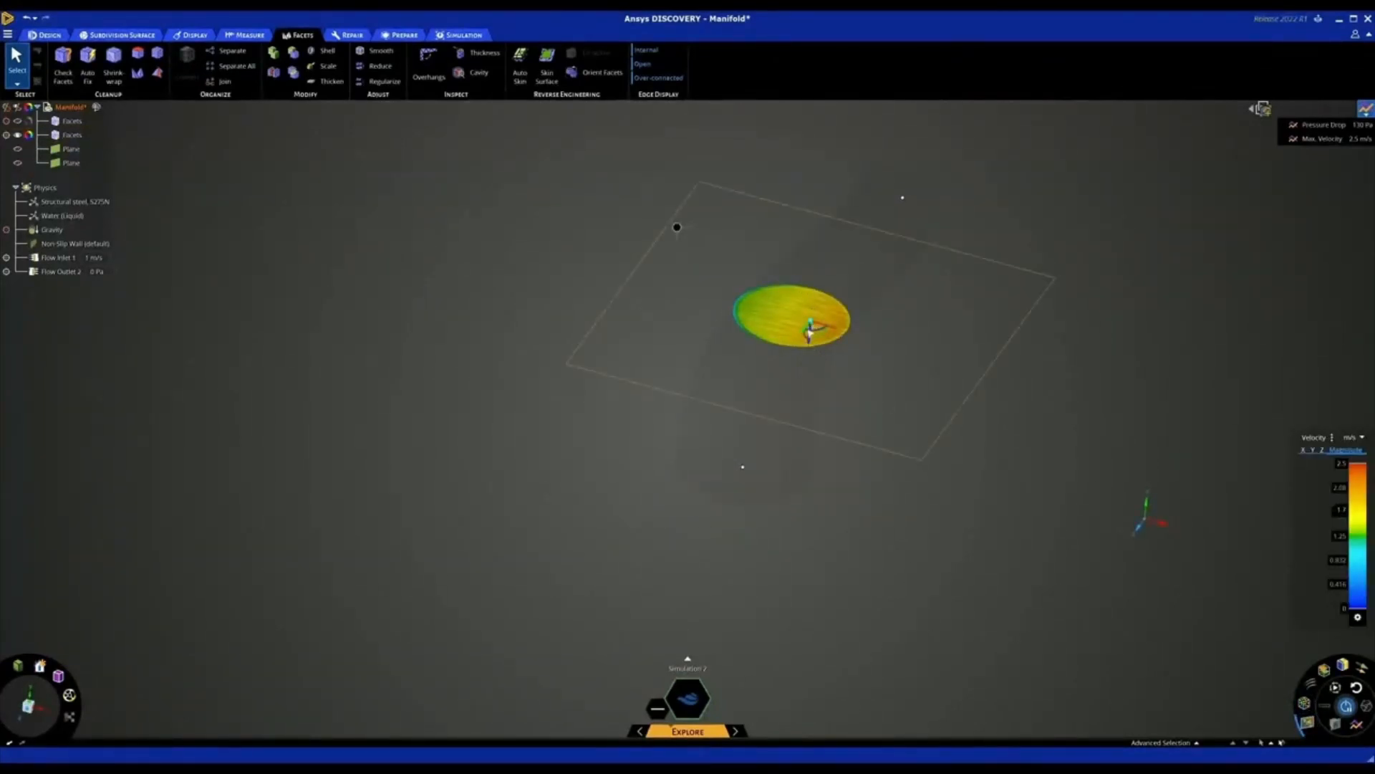
middle_drag(809, 337, 882, 412)
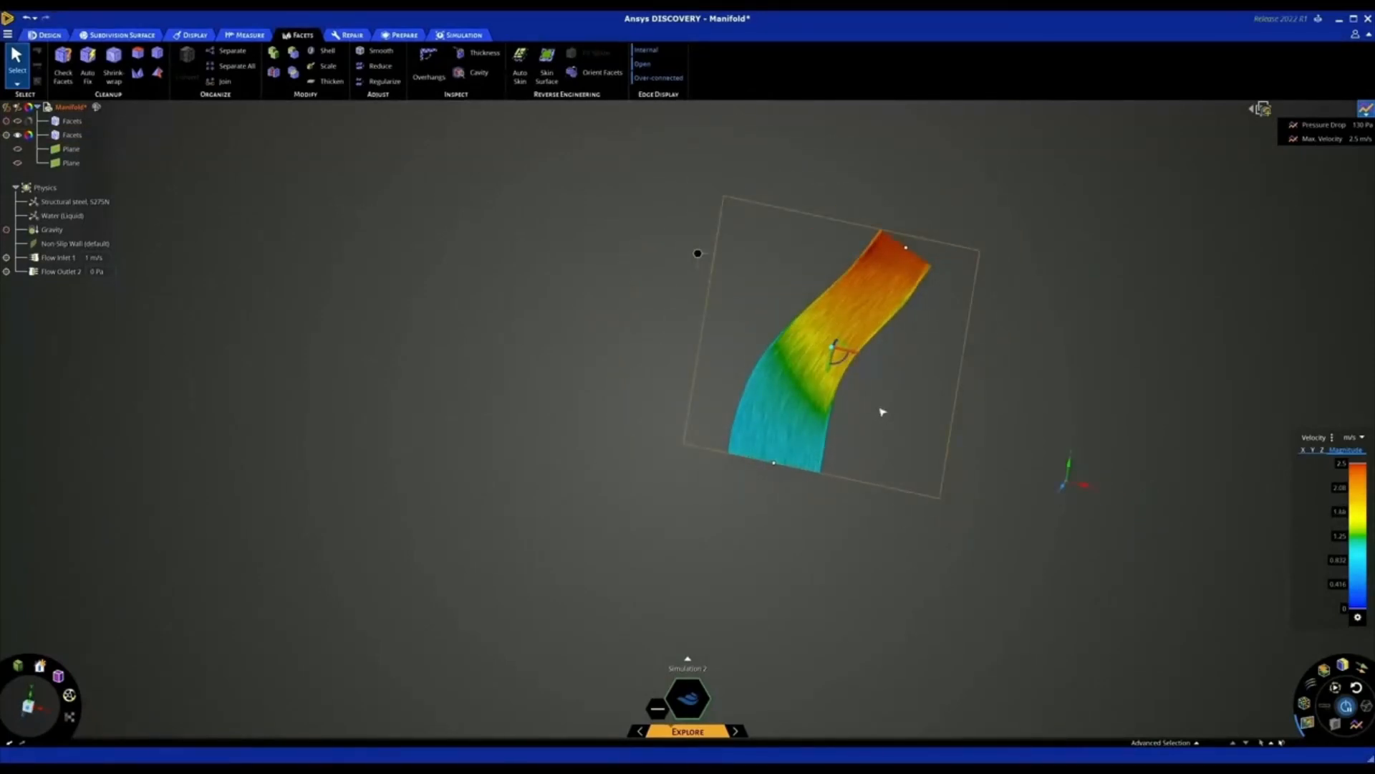